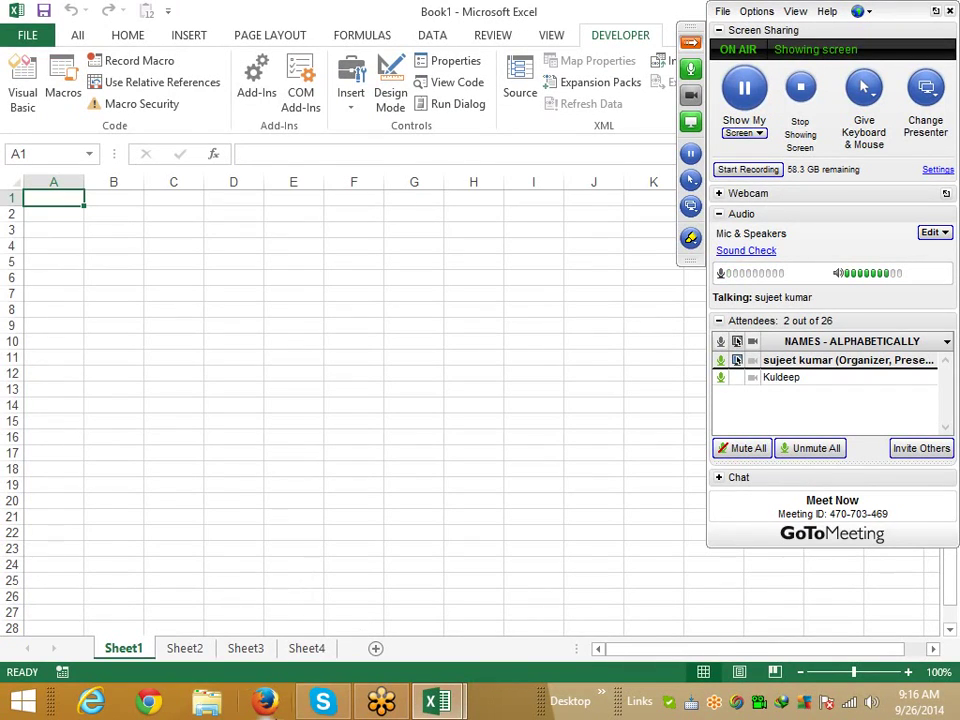
# - Return from the meeting chat to the Book1 workbook
pyautogui.click(322, 701)
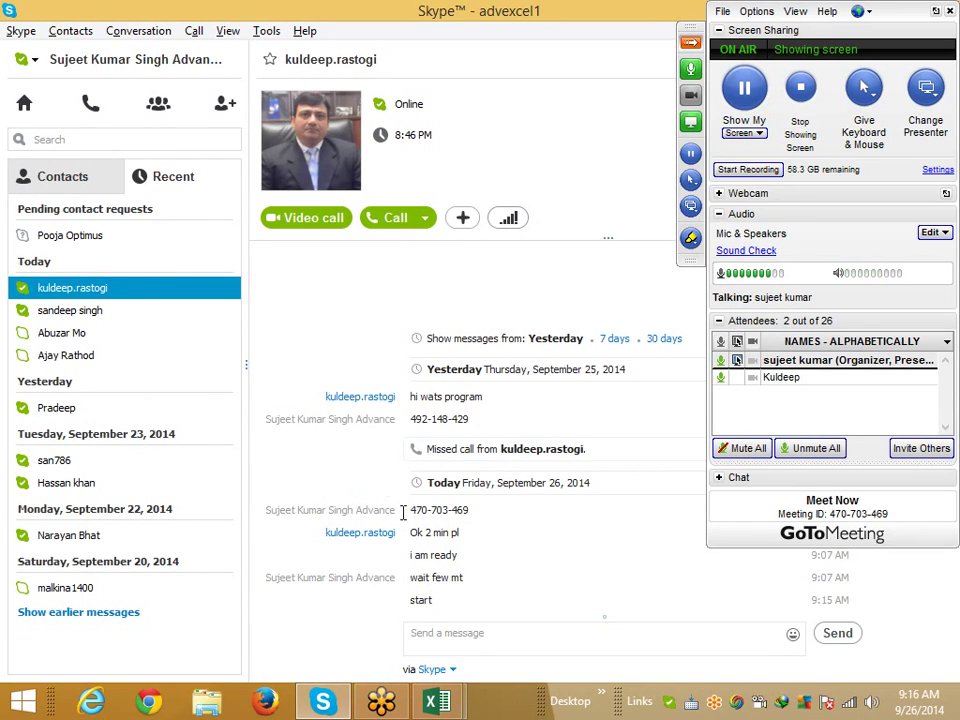
pyautogui.doubleClick(446, 555)
pyautogui.click(456, 504)
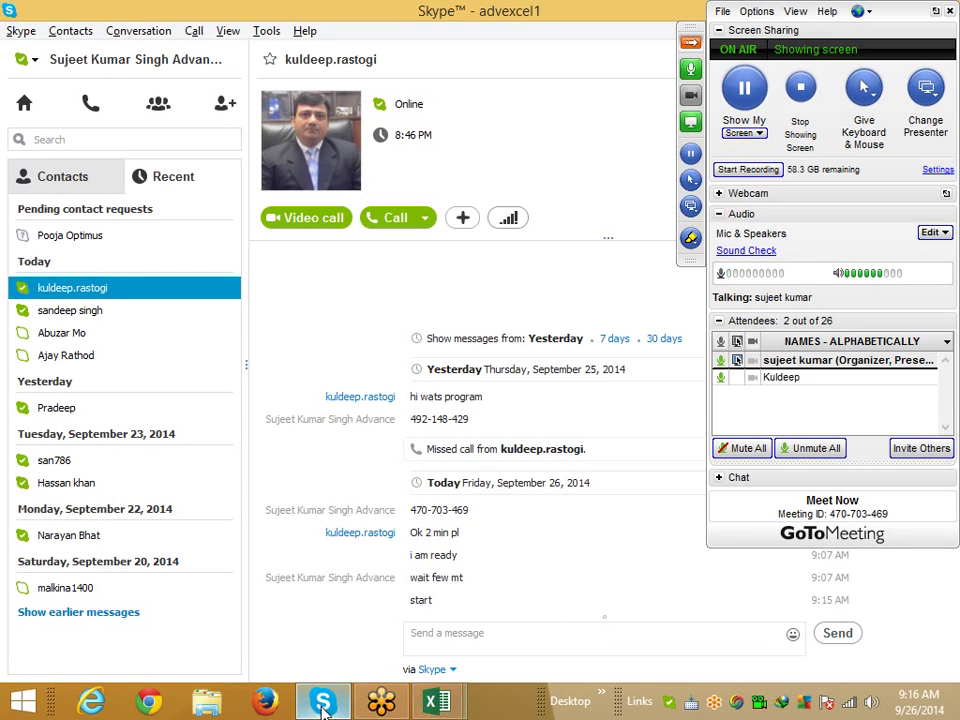
pyautogui.moveTo(437, 702)
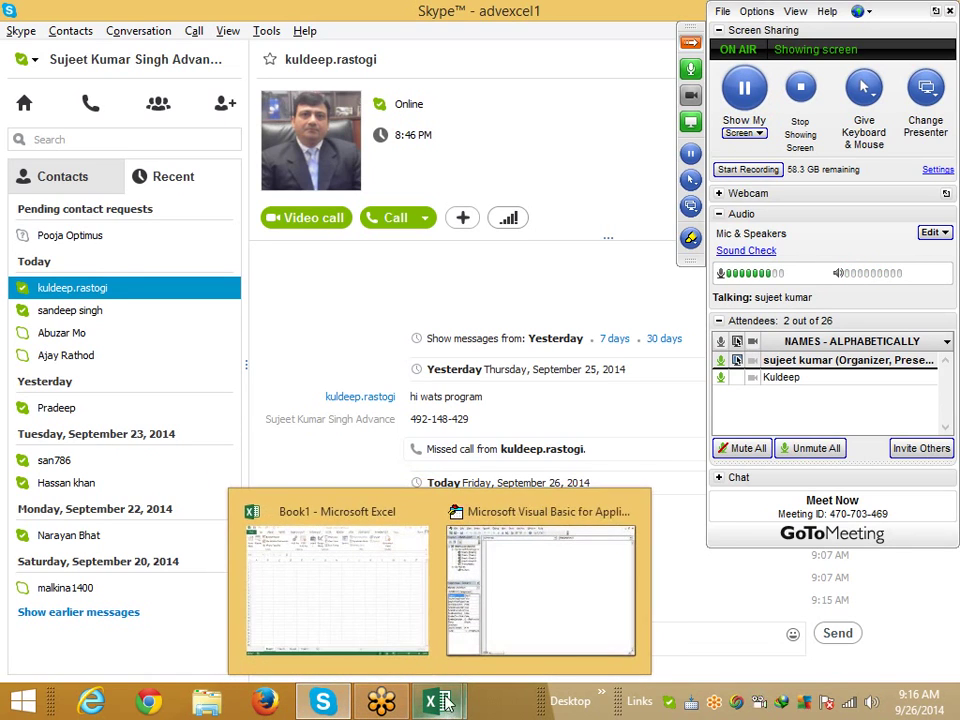
pyautogui.moveTo(410, 646)
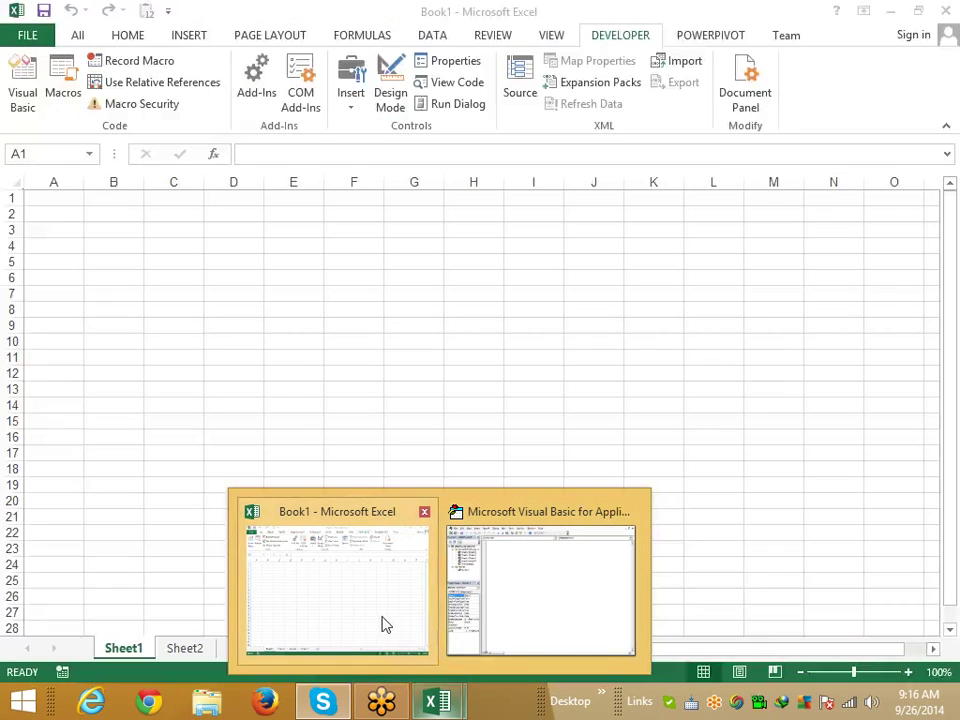
pyautogui.click(383, 620)
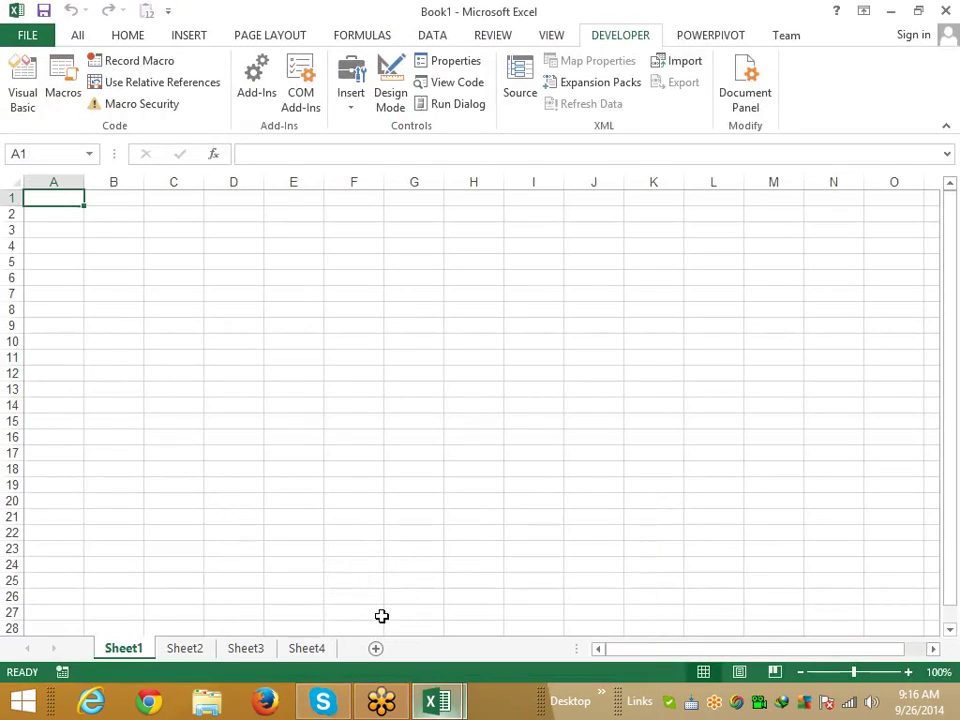
# - Enter the Name and Jan headers in A1:B1 and fill the months through Apr in E1
pyautogui.write('N')
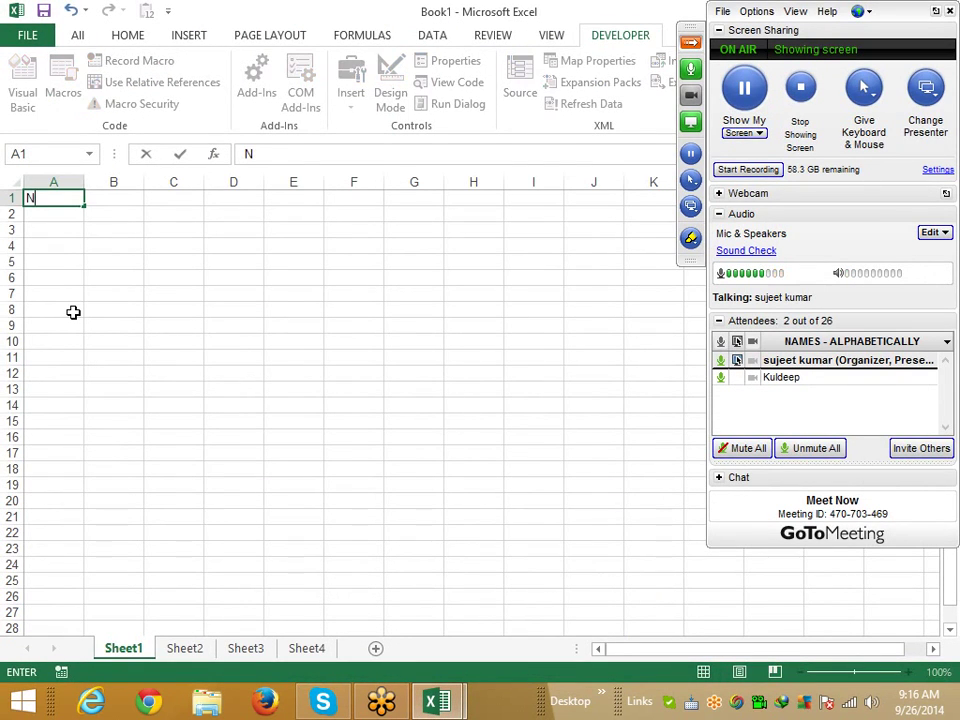
pyautogui.write('m')
pyautogui.press('BackSpace')
pyautogui.write('me')
pyautogui.press('Tab')
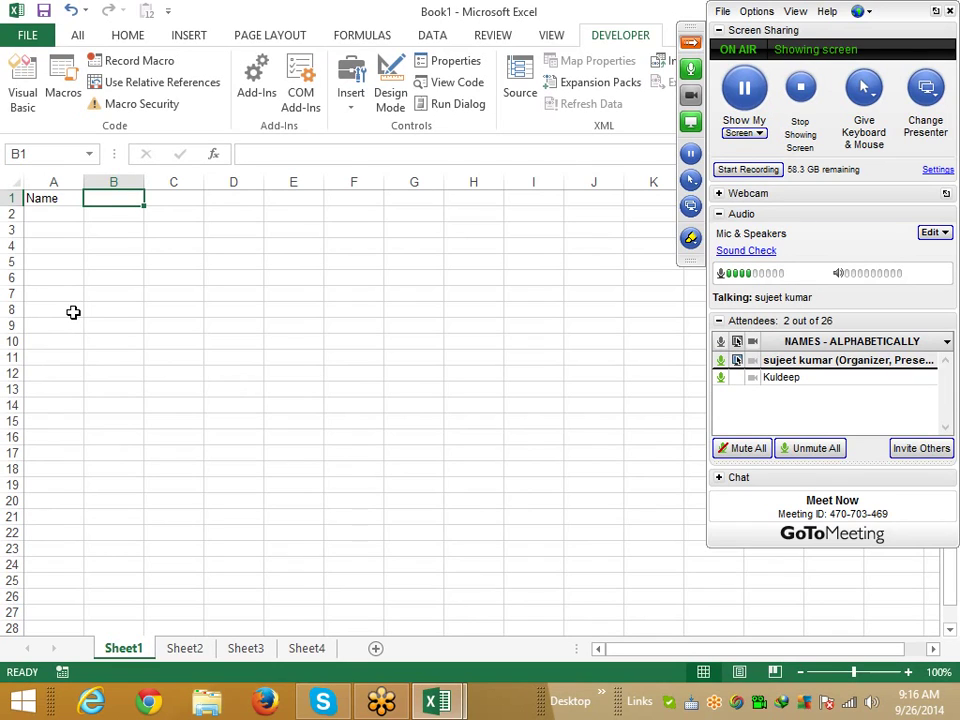
pyautogui.write('JAn')
pyautogui.click(73, 312)
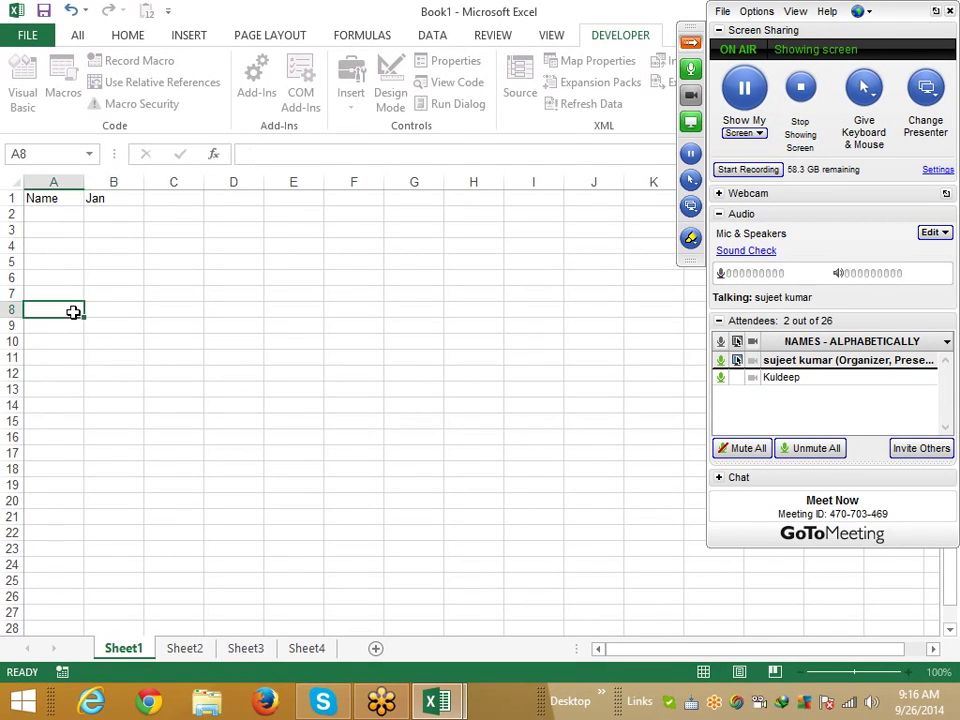
pyautogui.click(122, 196)
pyautogui.moveTo(143, 205); pyautogui.dragTo(298, 200)
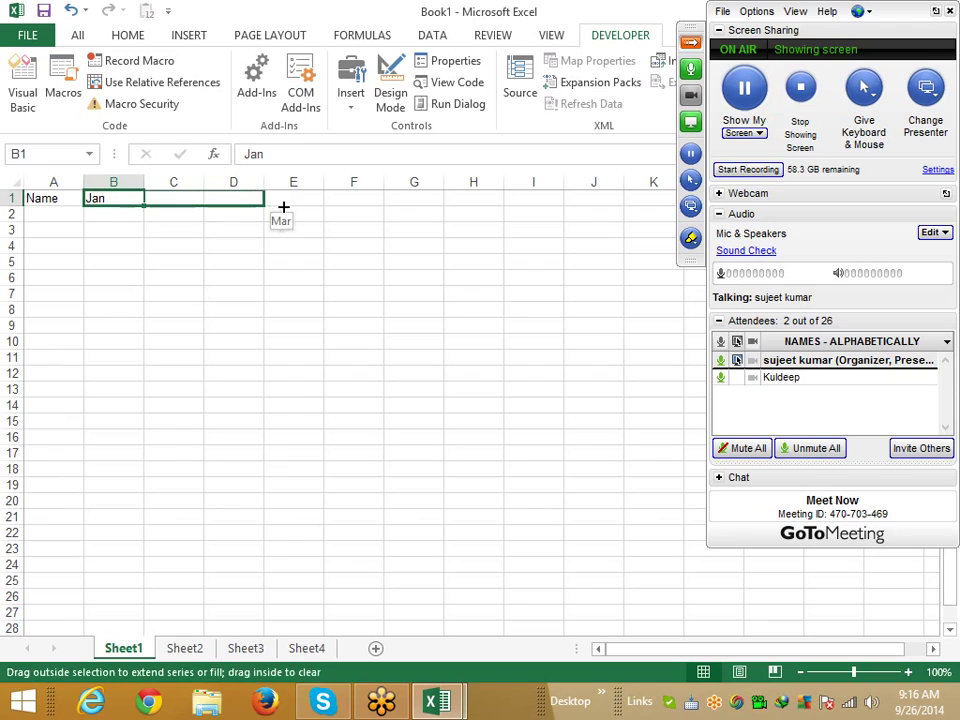
# - Enter the first three names in A2:A4
pyautogui.click(55, 216)
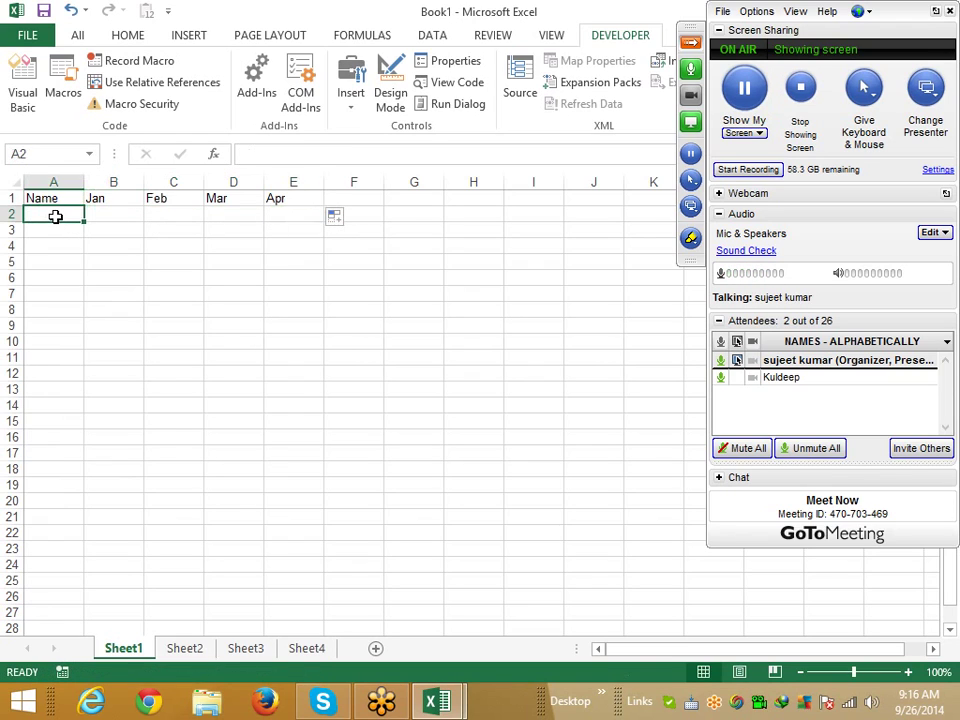
pyautogui.write('Pun')
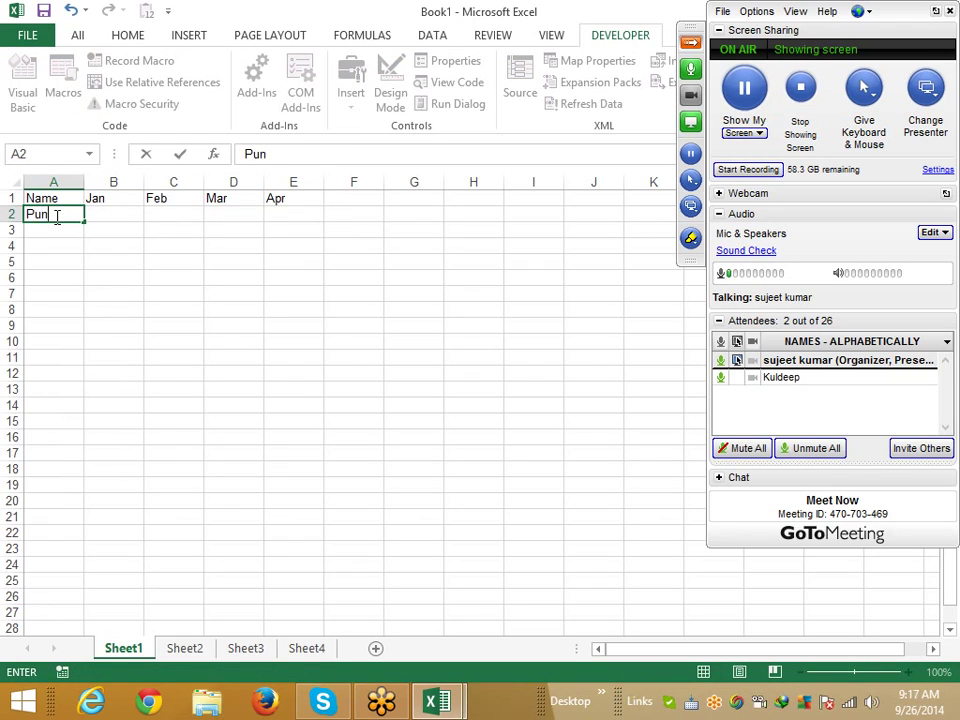
pyautogui.write('eet')
pyautogui.press('Return')
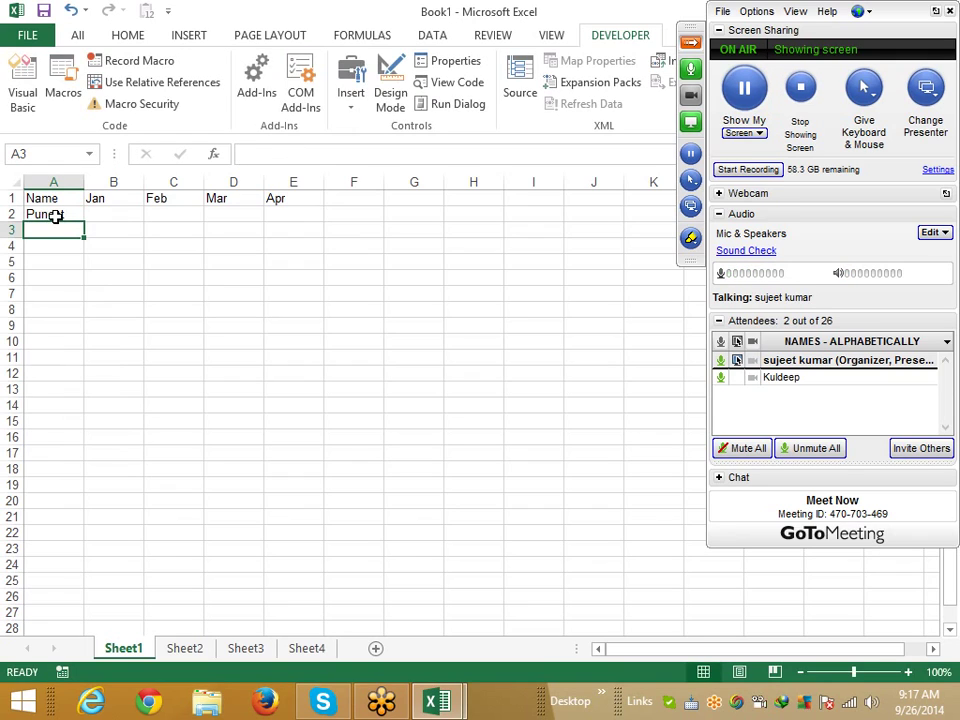
pyautogui.write('Neeraj')
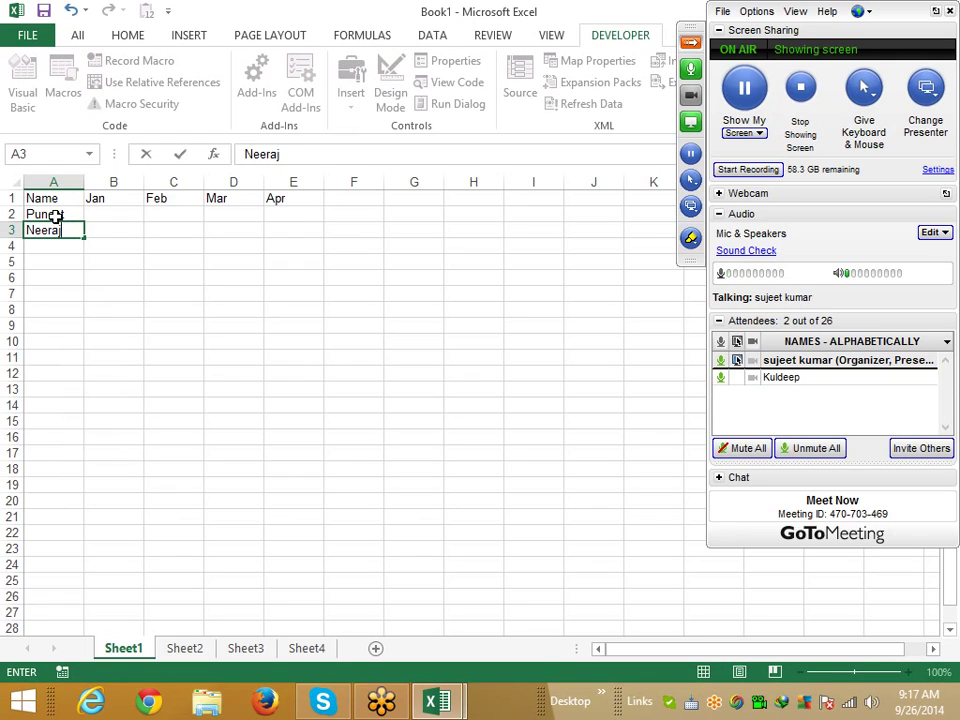
pyautogui.press('Return')
pyautogui.write('In')
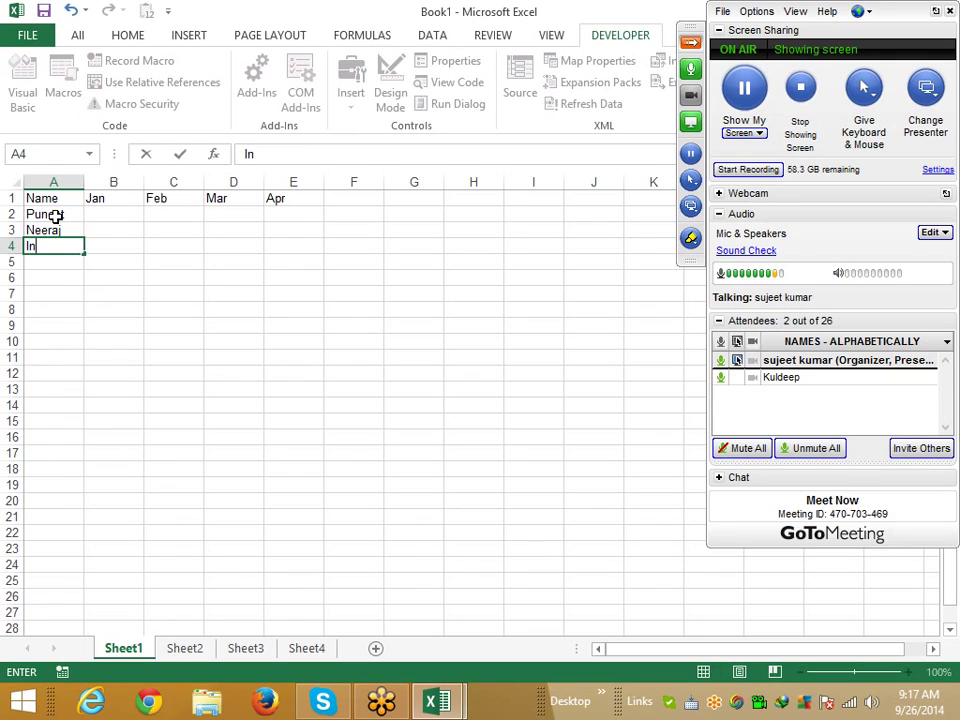
pyautogui.write('der')
pyautogui.press('Return')
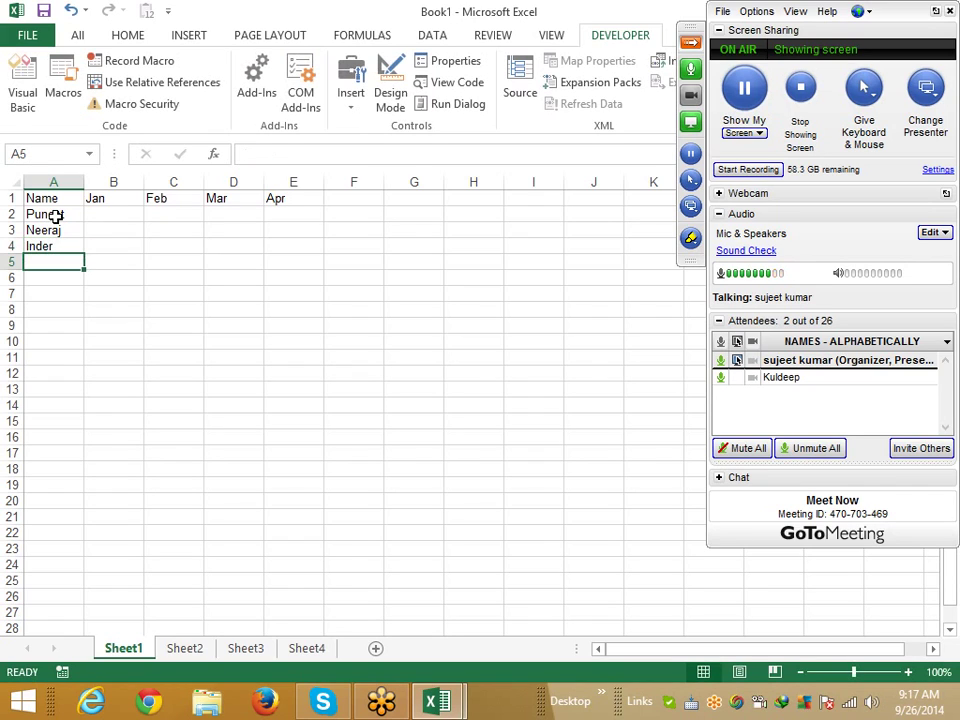
# - Enter the remaining three names in A5:A7
pyautogui.write('Puneet')
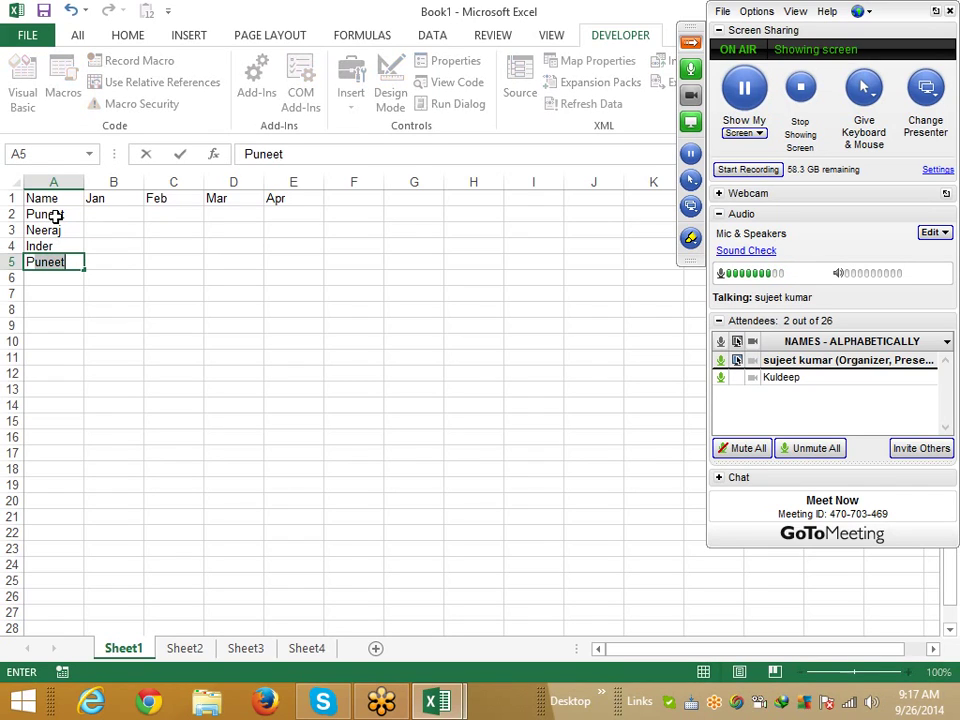
pyautogui.press('BackSpace')
pyautogui.press('BackSpace')
pyautogui.press('BackSpace')
pyautogui.write('ja')
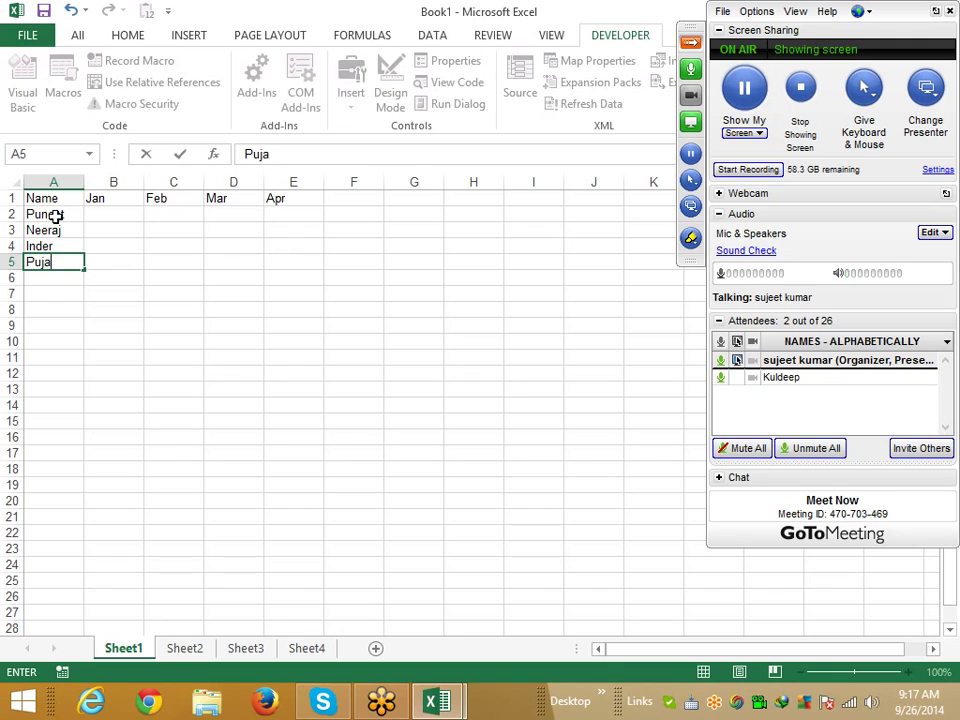
pyautogui.hotkey('ctrl', 'Return')
pyautogui.press('Return')
pyautogui.write('O')
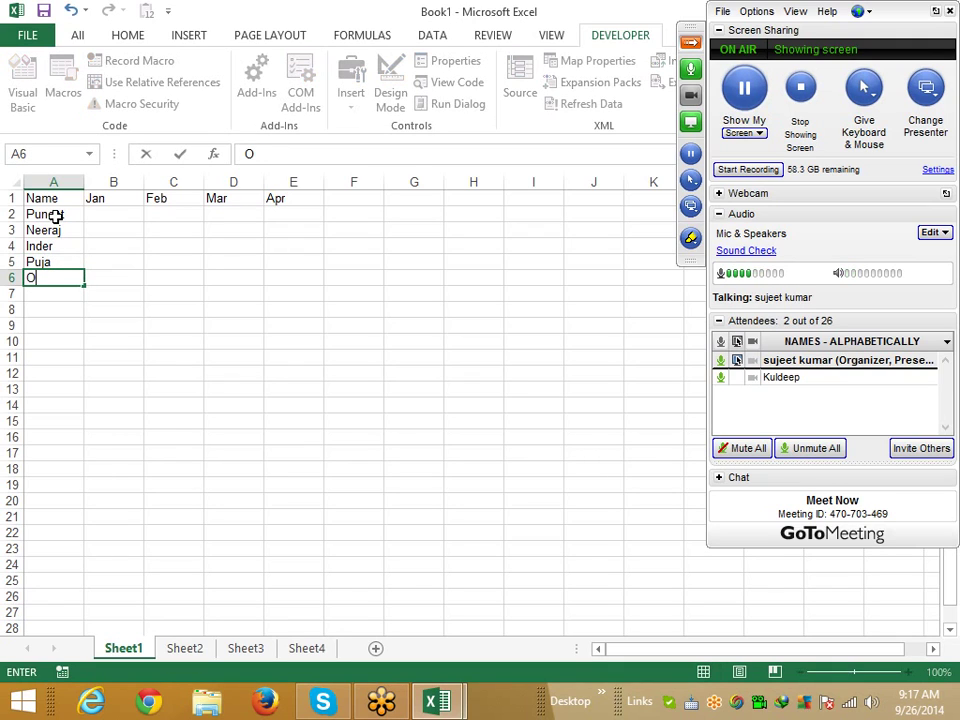
pyautogui.write('m')
pyautogui.press('Return')
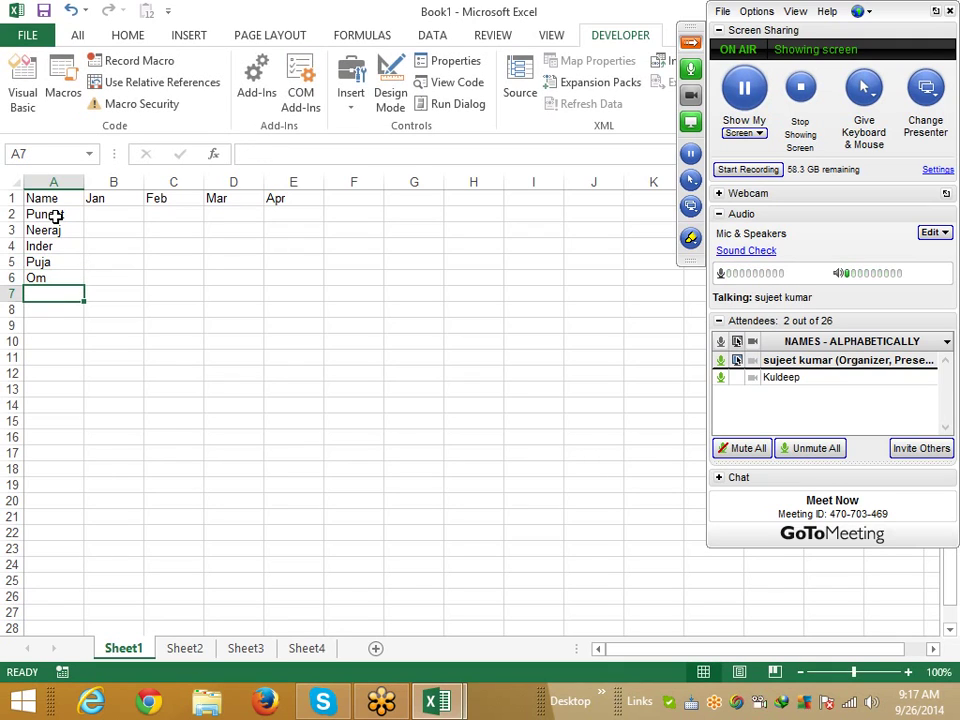
pyautogui.write('P')
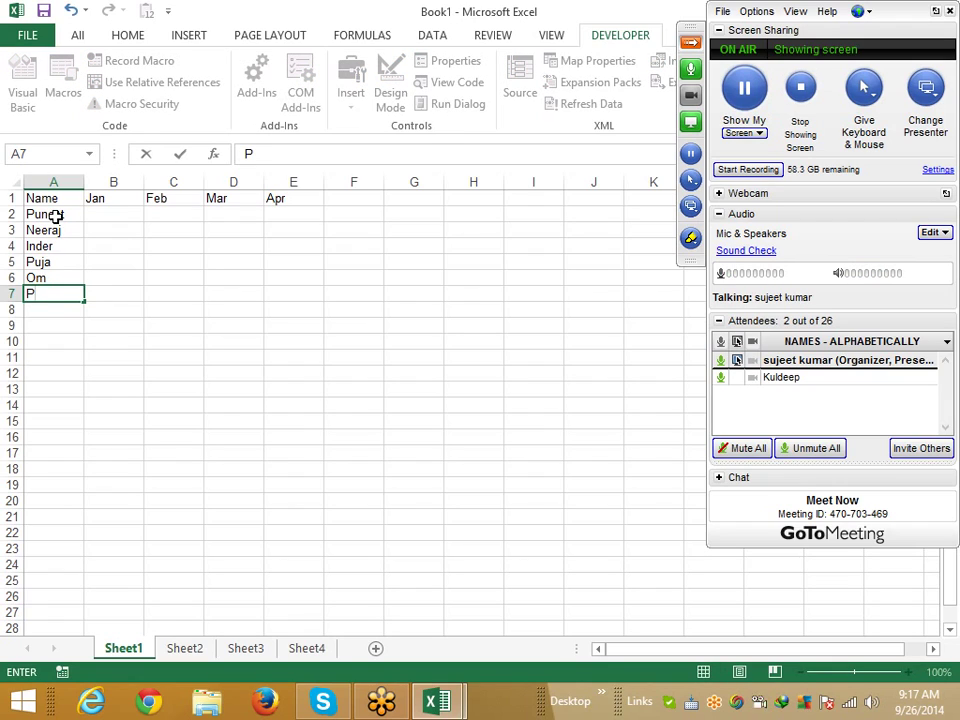
pyautogui.write('uneet')
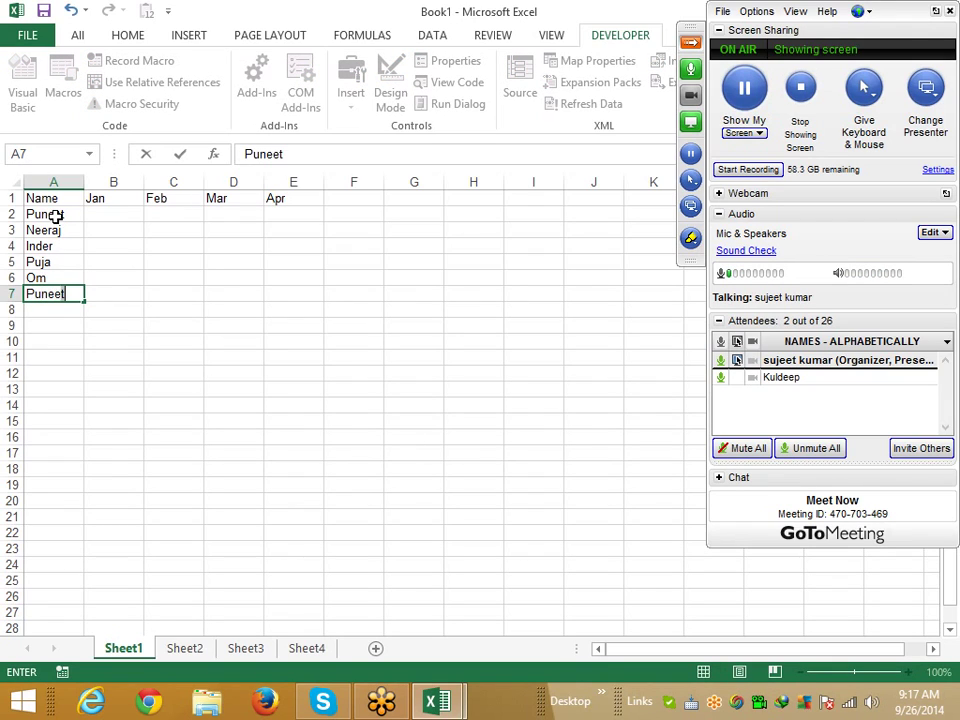
pyautogui.click(163, 261)
# - Enter =RANDBETWEEN(10,90) in B2
pyautogui.click(117, 212)
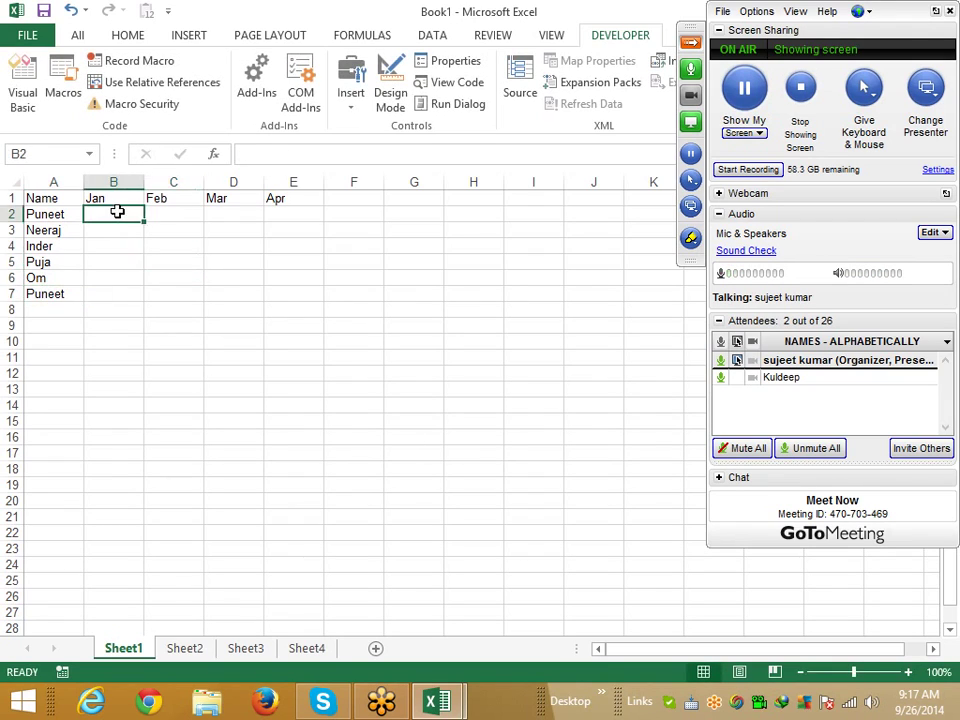
pyautogui.write('=ra')
pyautogui.press('Down')
pyautogui.press('Down')
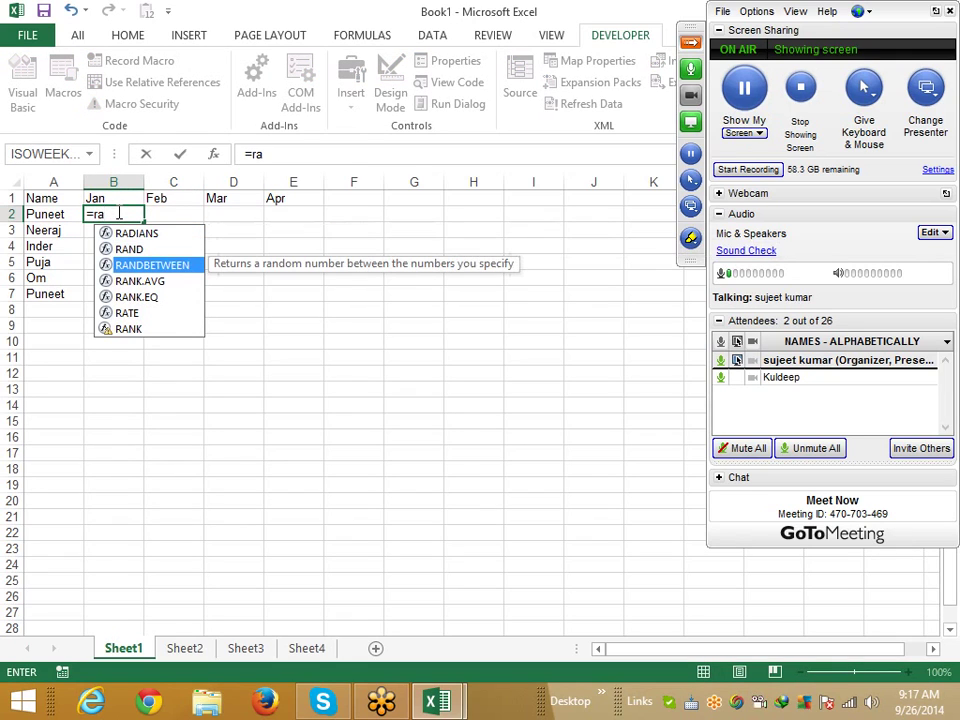
pyautogui.press('Tab')
pyautogui.write('1')
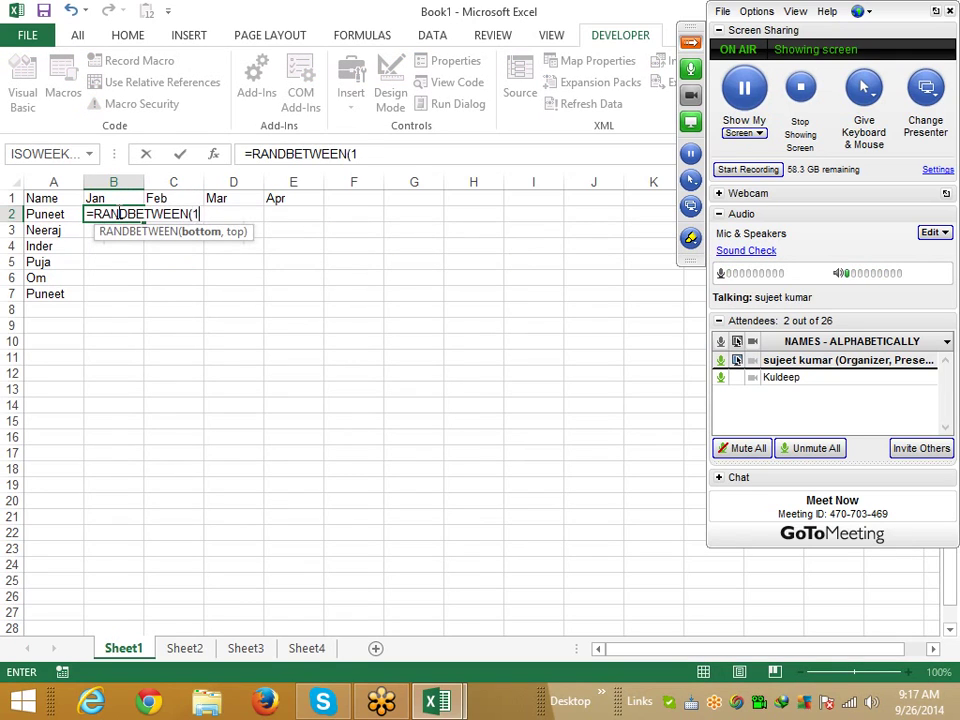
pyautogui.write('0,90')
pyautogui.press('Return')
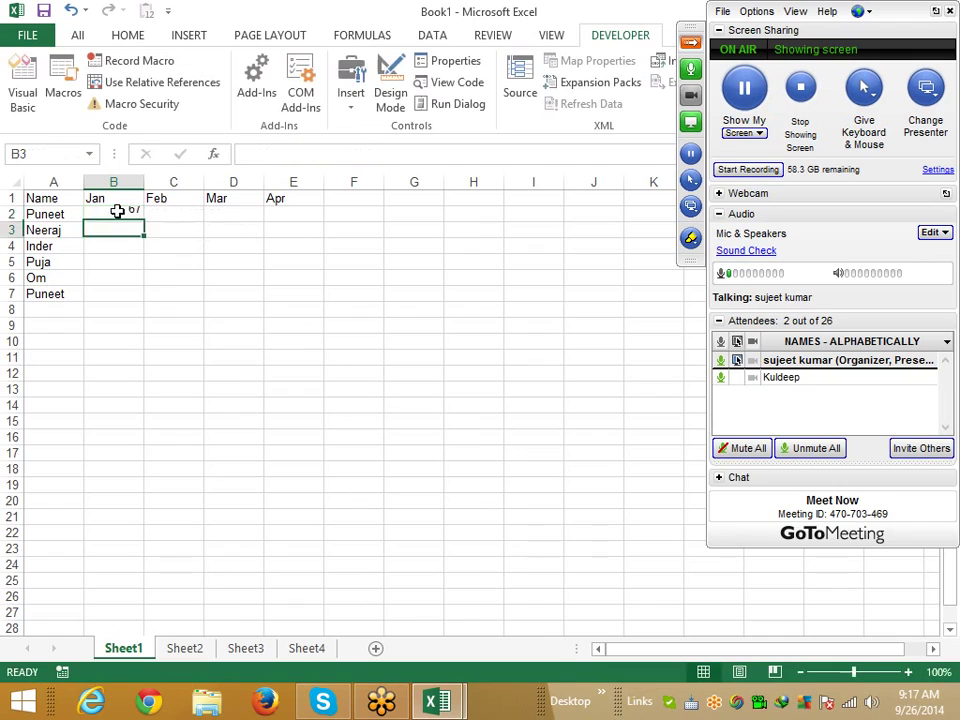
# - Fill the random formula across B2:E7 and copy the table A1:E7
pyautogui.click(117, 212)
pyautogui.hotkey('shift', 'Right')
pyautogui.hotkey('shift', 'Right')
pyautogui.hotkey('shift', 'Right')
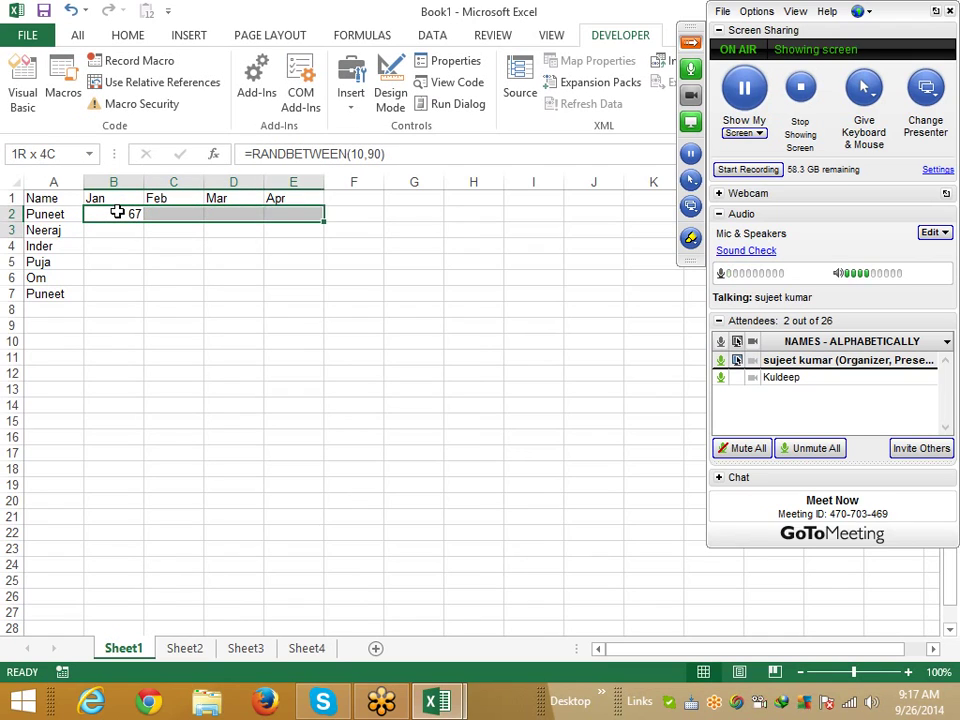
pyautogui.hotkey('shift', 'Down')
pyautogui.hotkey('shift', 'Down')
pyautogui.hotkey('shift', 'Down')
pyautogui.hotkey('shift', 'Down')
pyautogui.hotkey('shift', 'Down')
pyautogui.hotkey('ctrl', 'd')
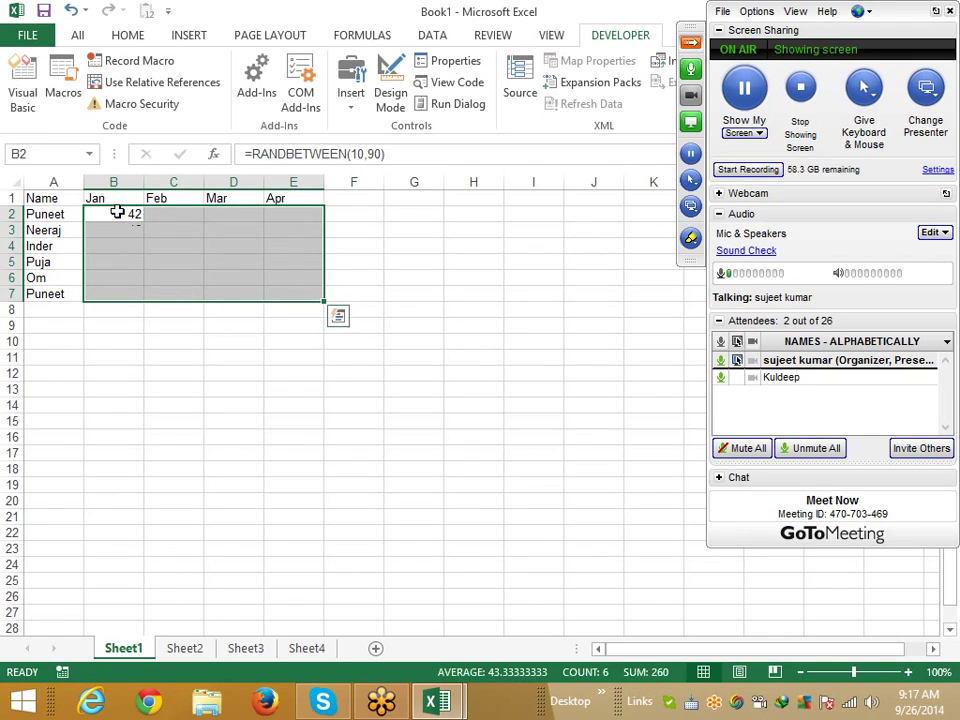
pyautogui.hotkey('ctrl', 'r')
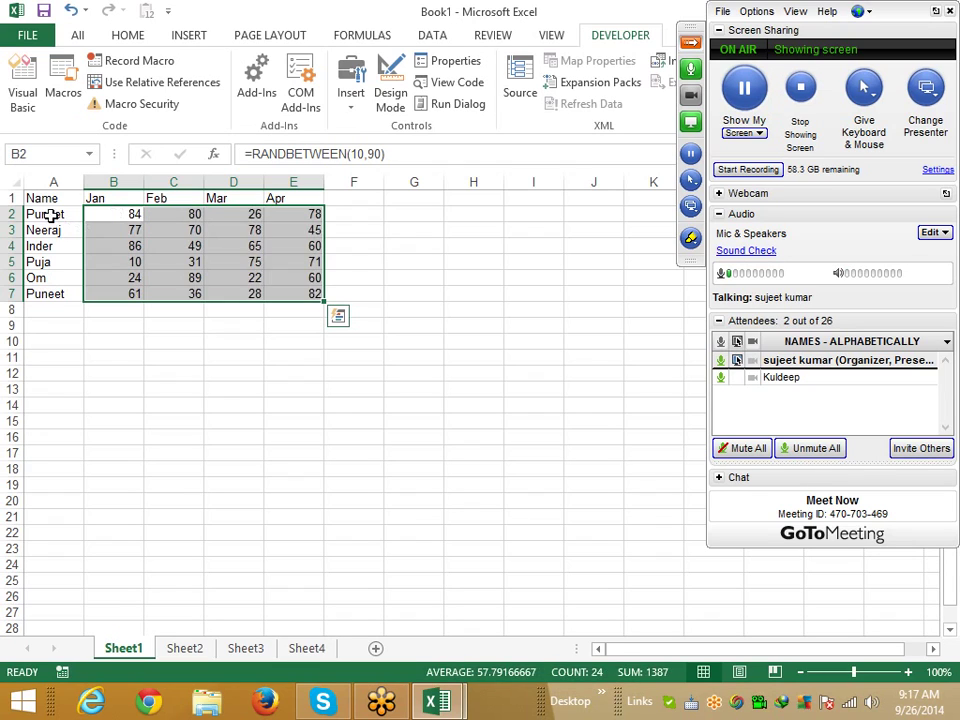
pyautogui.moveTo(47, 197)
pyautogui.mouseDown()
pyautogui.moveTo(279, 272)
pyautogui.moveTo(293, 300)
pyautogui.mouseUp()
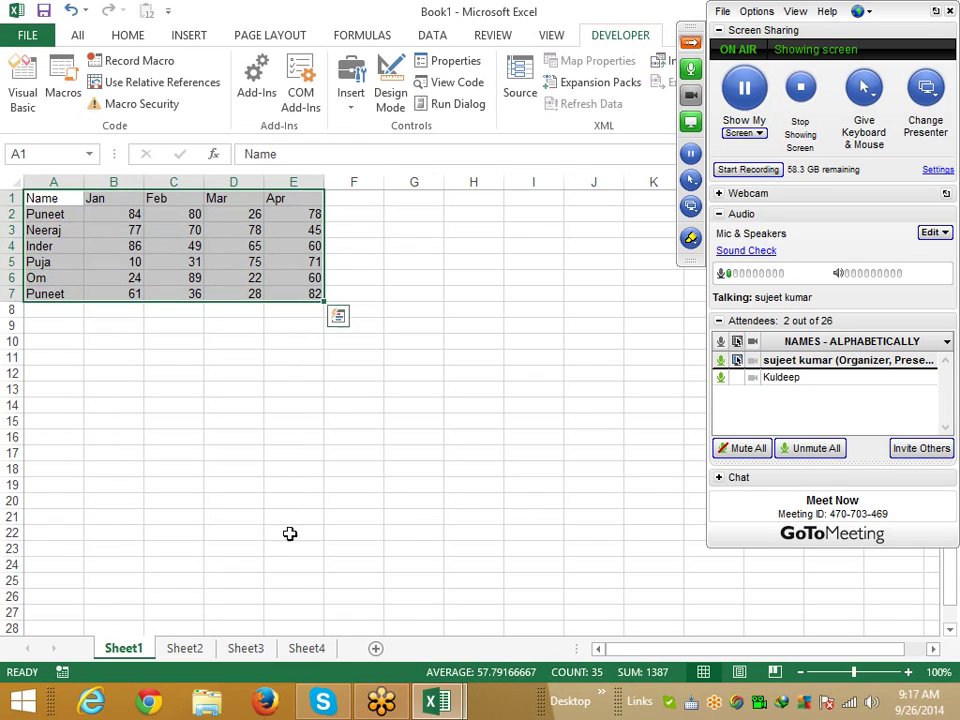
pyautogui.hotkey('ctrl', 'c')
# - Paste the copied table into Sheet2 and Sheet3 and check the result
pyautogui.click(190, 650)
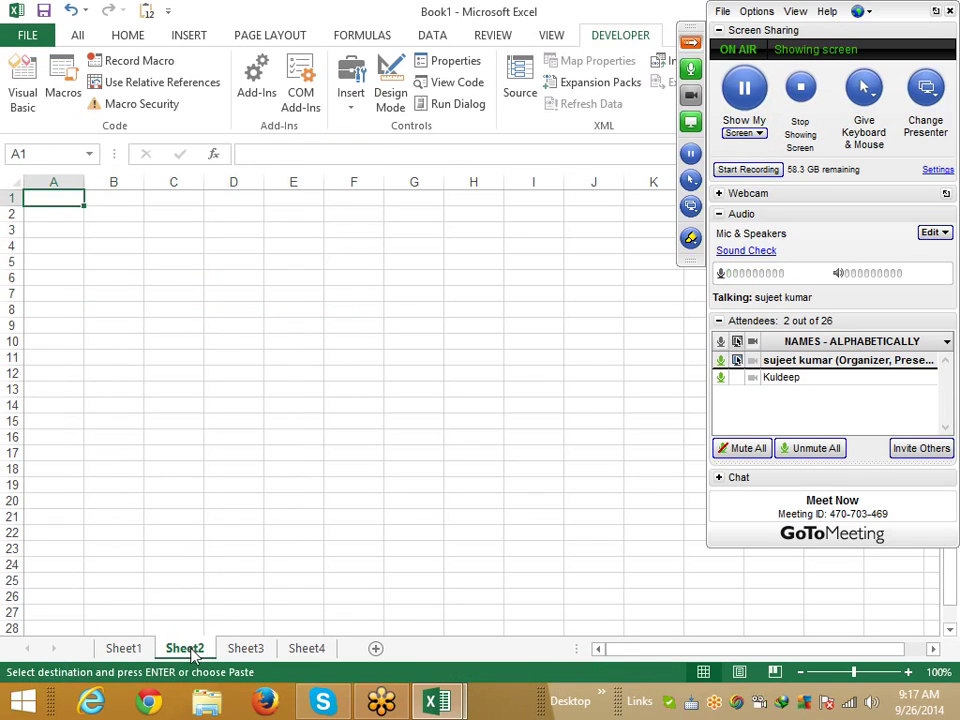
pyautogui.hotkey('ctrl', 'v')
pyautogui.click(247, 650)
pyautogui.hotkey('ctrl', 'v')
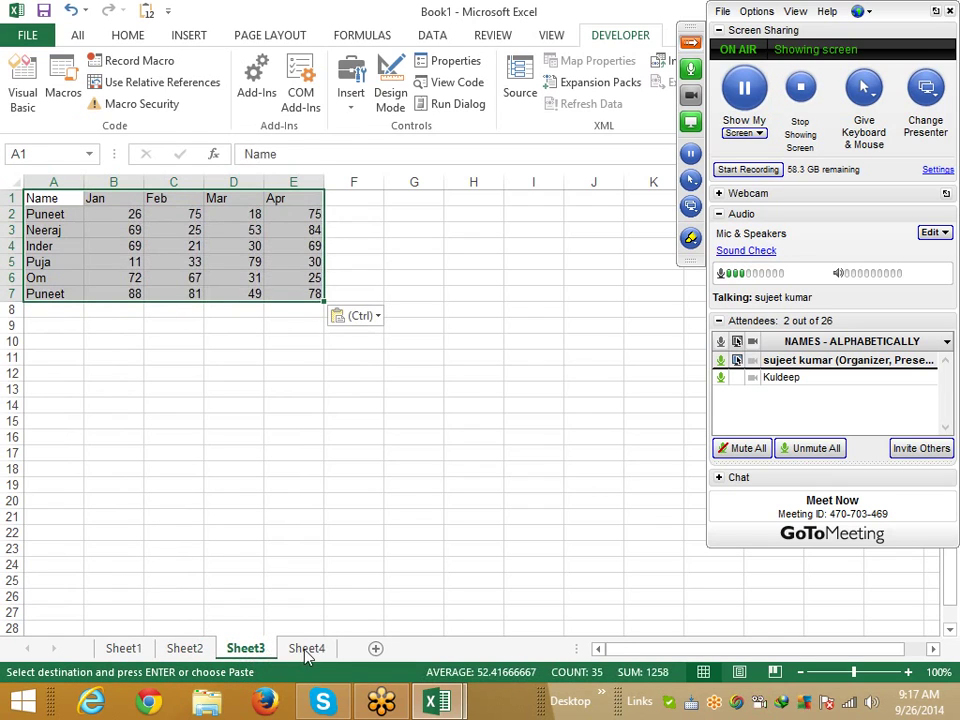
pyautogui.click(148, 651)
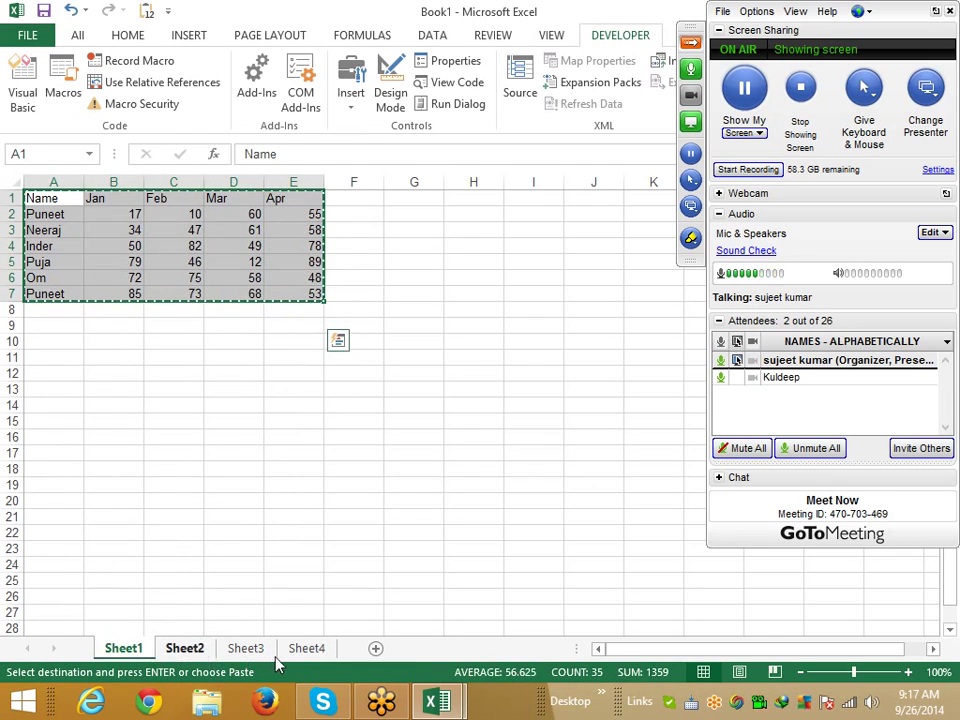
pyautogui.click(184, 650)
# - Group and ungroup Sheet1–Sheet3, then move to the empty Sheet4
pyautogui.click(124, 649)
pyautogui.keyDown('ctrl'); pyautogui.click(184, 649); pyautogui.keyUp('ctrl')
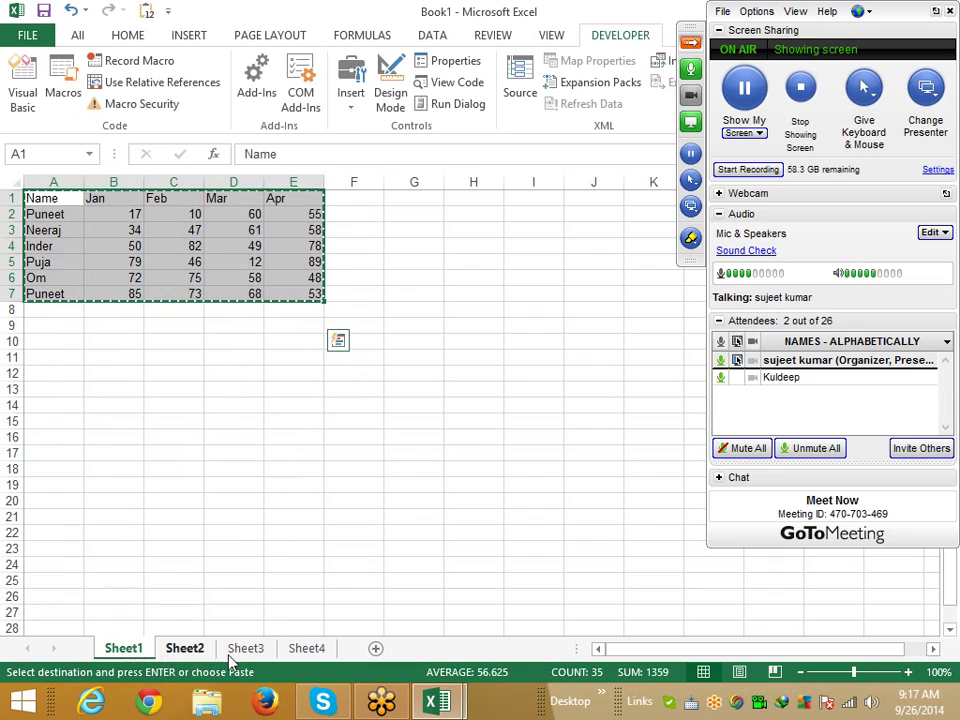
pyautogui.keyDown('ctrl'); pyautogui.click(244, 650); pyautogui.keyUp('ctrl')
pyautogui.rightClick(112, 258)
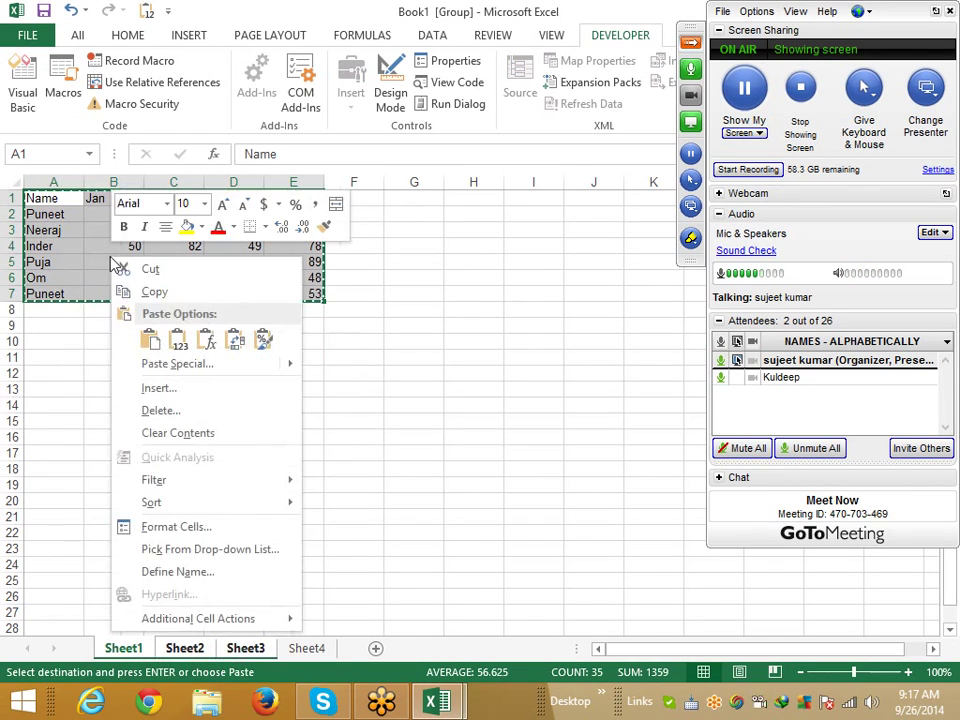
pyautogui.moveTo(177, 367)
pyautogui.press('Escape')
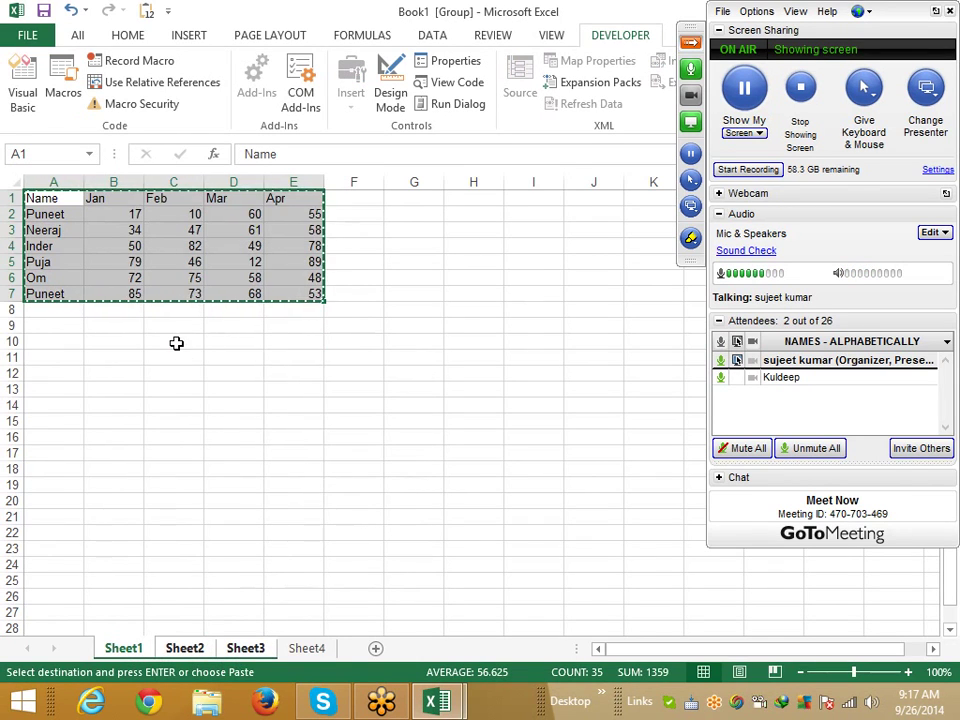
pyautogui.click(172, 232)
pyautogui.click(172, 408)
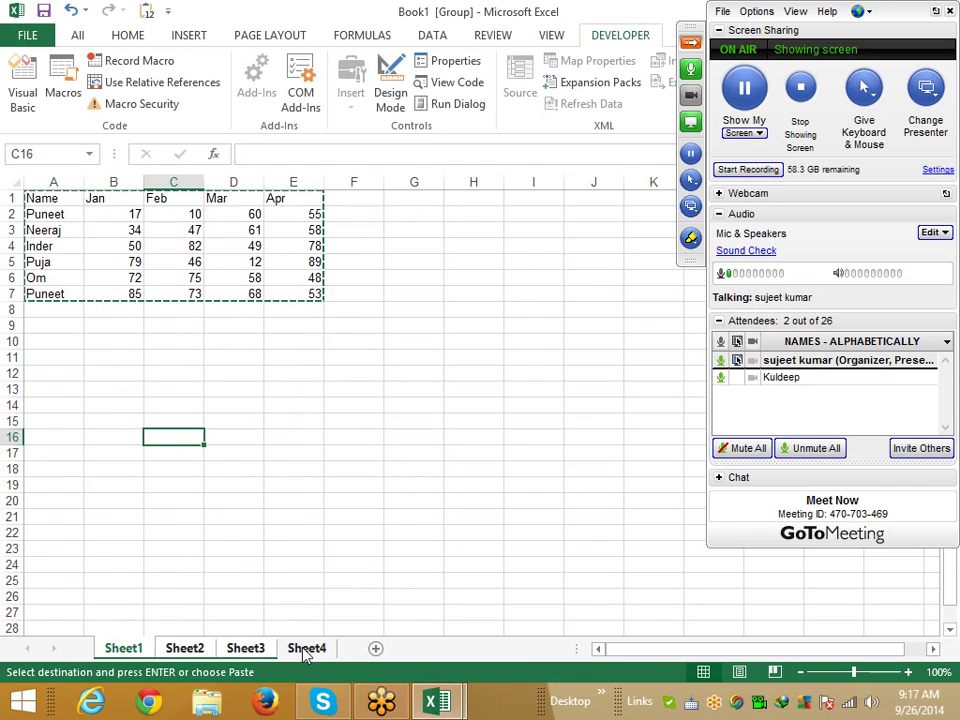
pyautogui.click(306, 648)
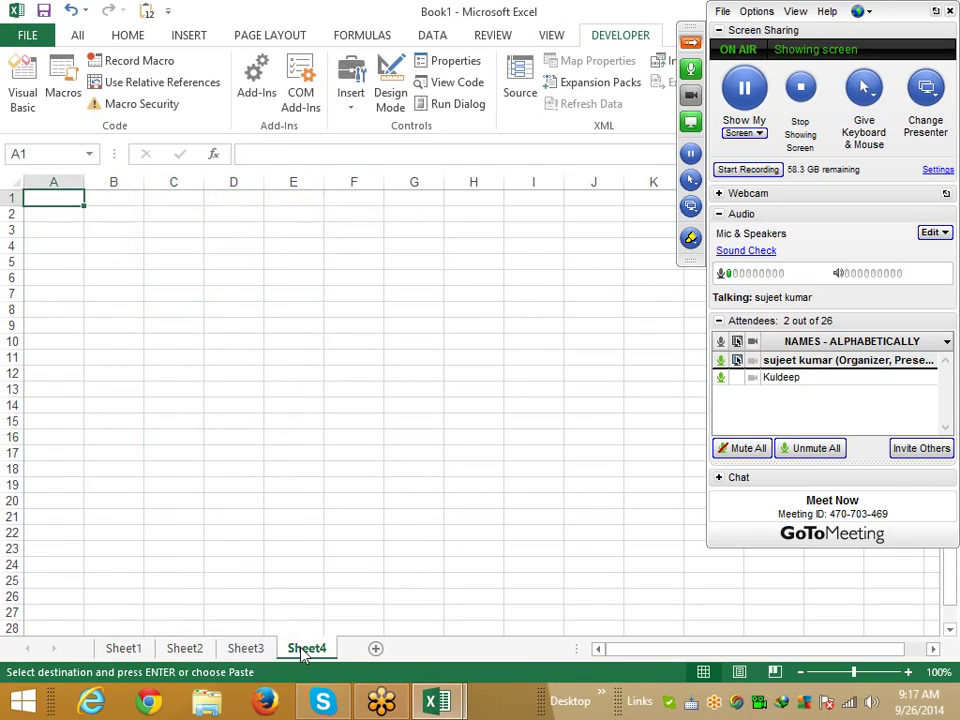
# - Open the VBA editor and start the Sub copyp() procedure in Module1
pyautogui.click(22, 92)
pyautogui.write('s')
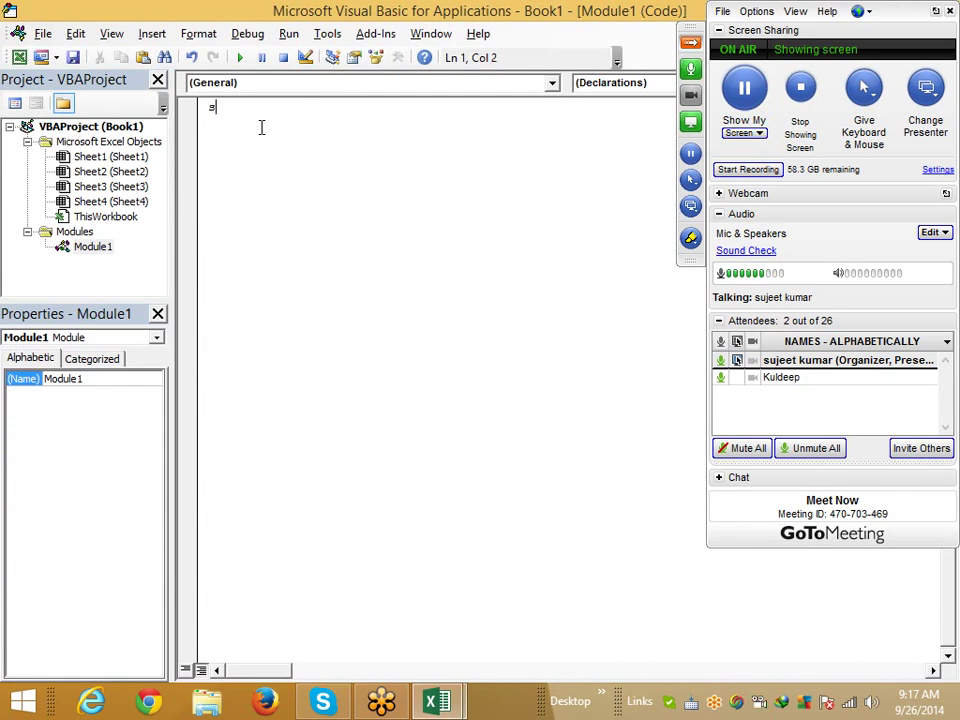
pyautogui.write('ub')
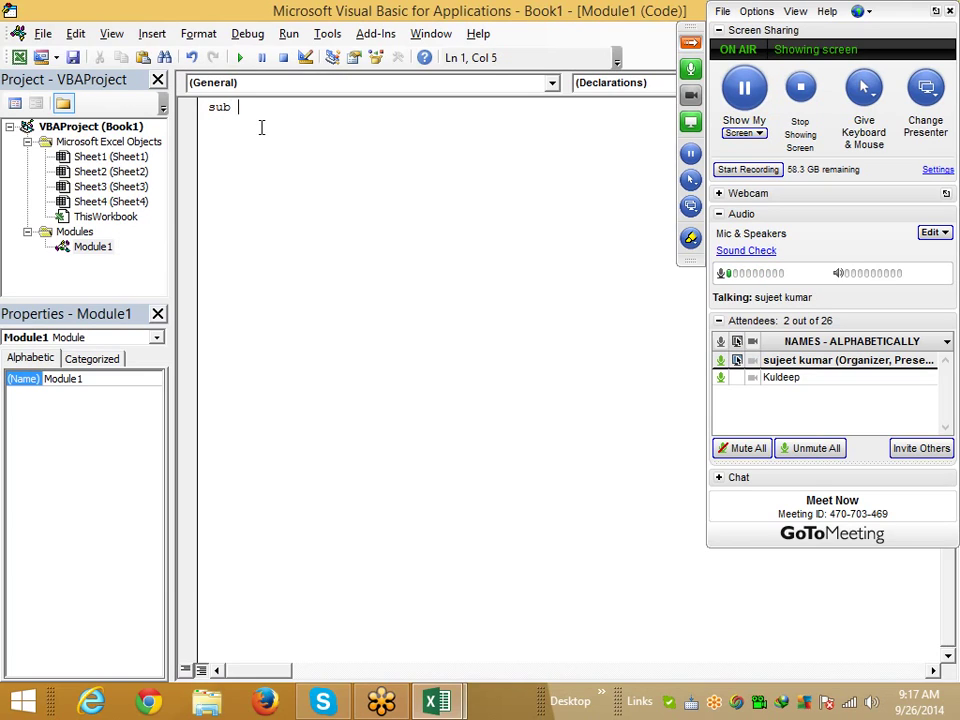
pyautogui.write(' cop')
pyautogui.write('yp()')
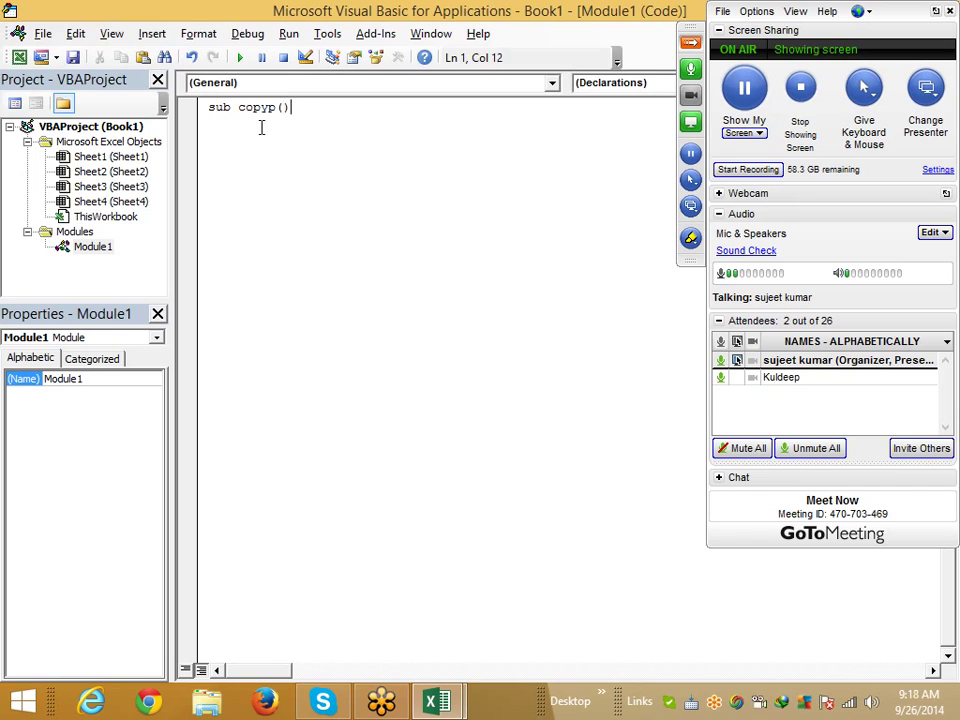
pyautogui.press('Return')
pyautogui.hotkey('alt', 'F11')
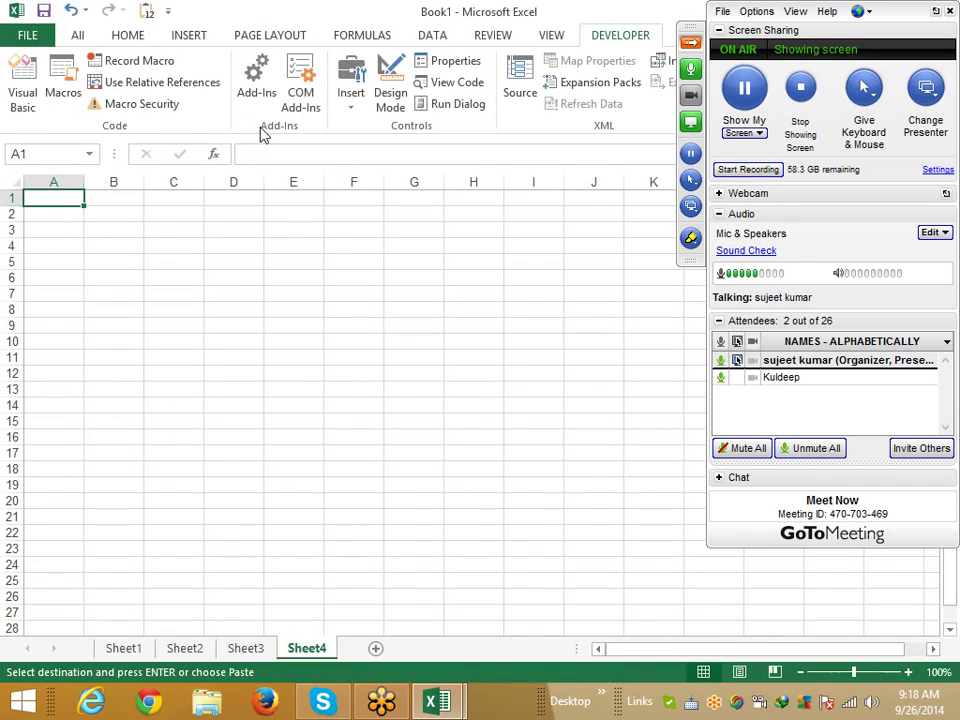
pyautogui.hotkey('alt', 'F11')
pyautogui.press('Return')
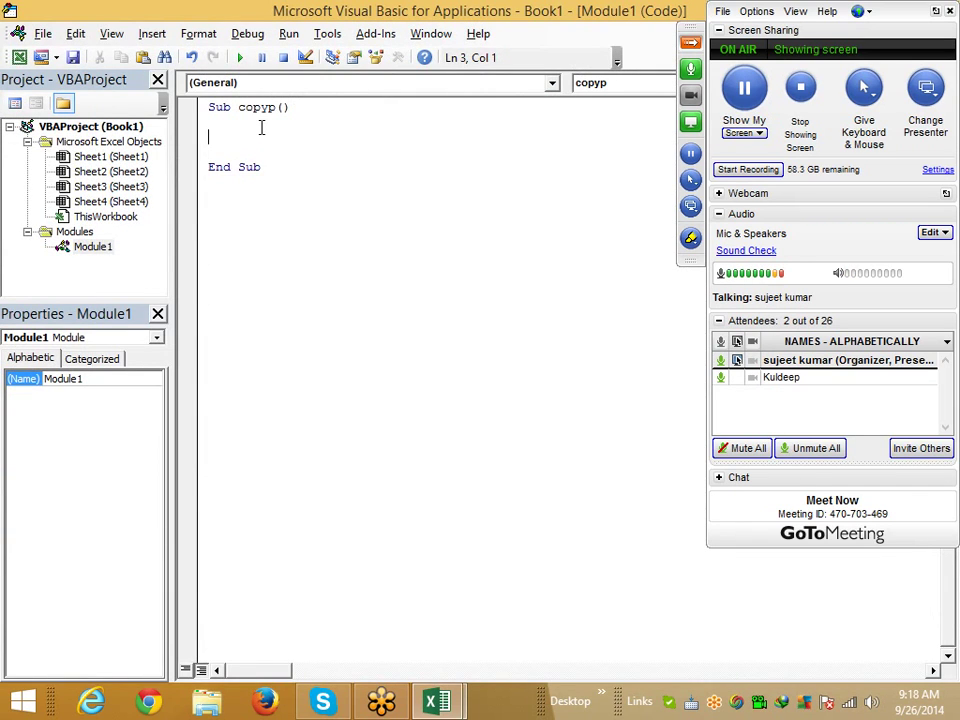
# - Add a For i = 1 To Sheets.Count loop with Sheets(i).Activate
pyautogui.write('for i')
pyautogui.write(' = 1 ')
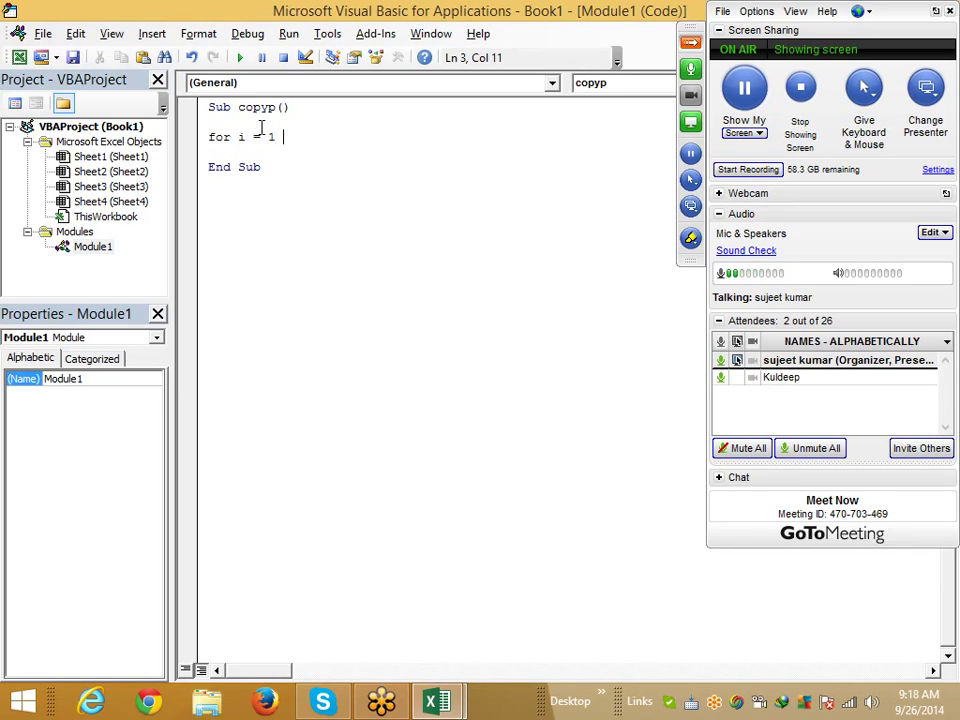
pyautogui.write('to she')
pyautogui.write('ets.c')
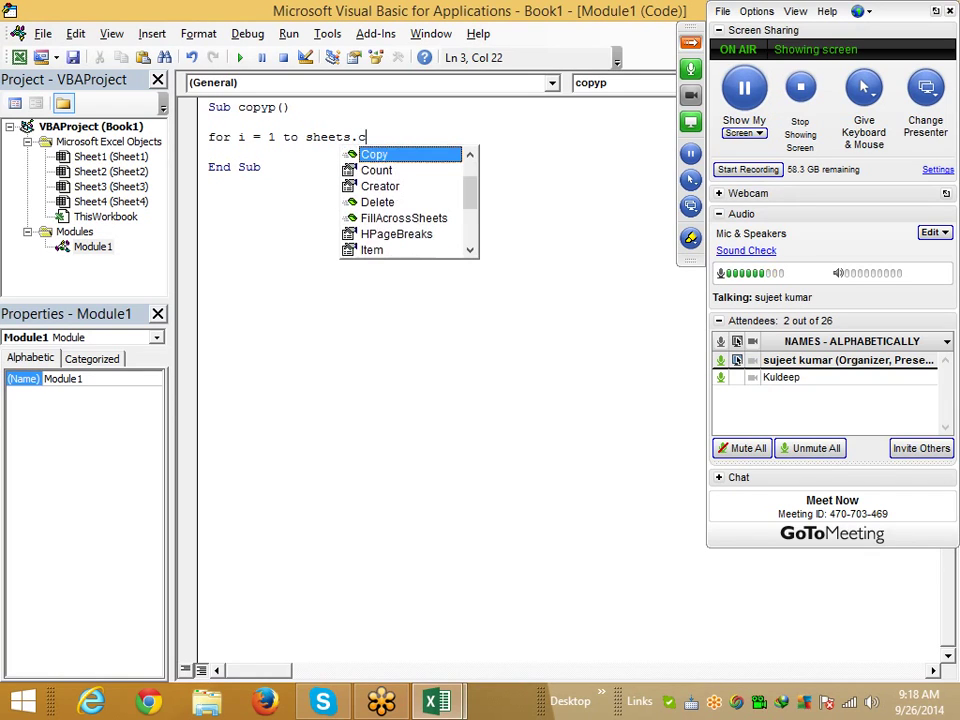
pyautogui.press('Down')
pyautogui.press('Return')
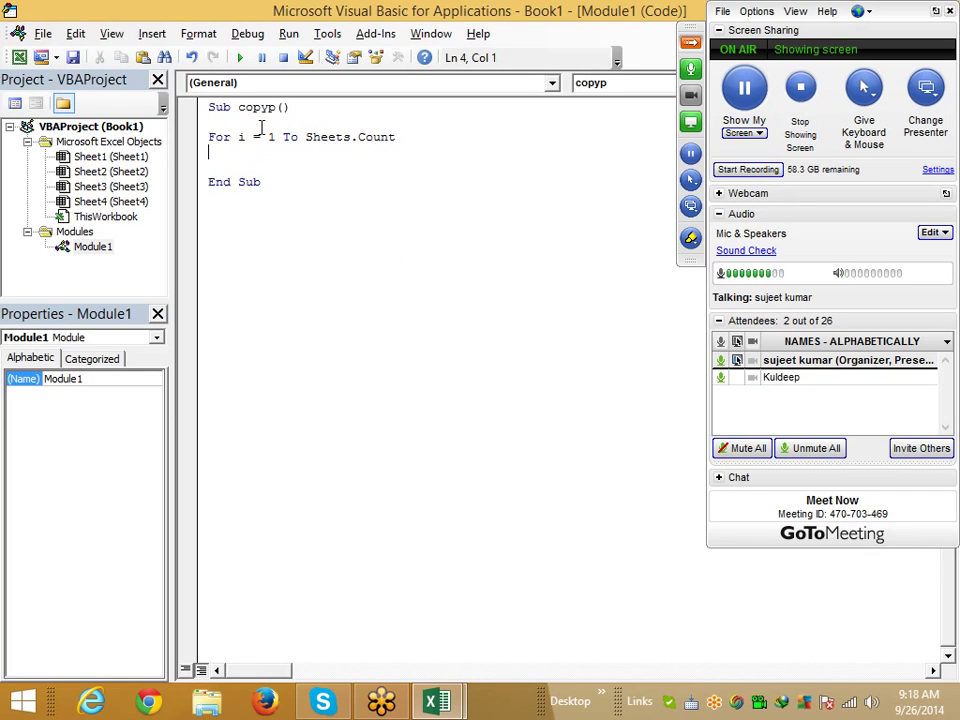
pyautogui.press('Return')
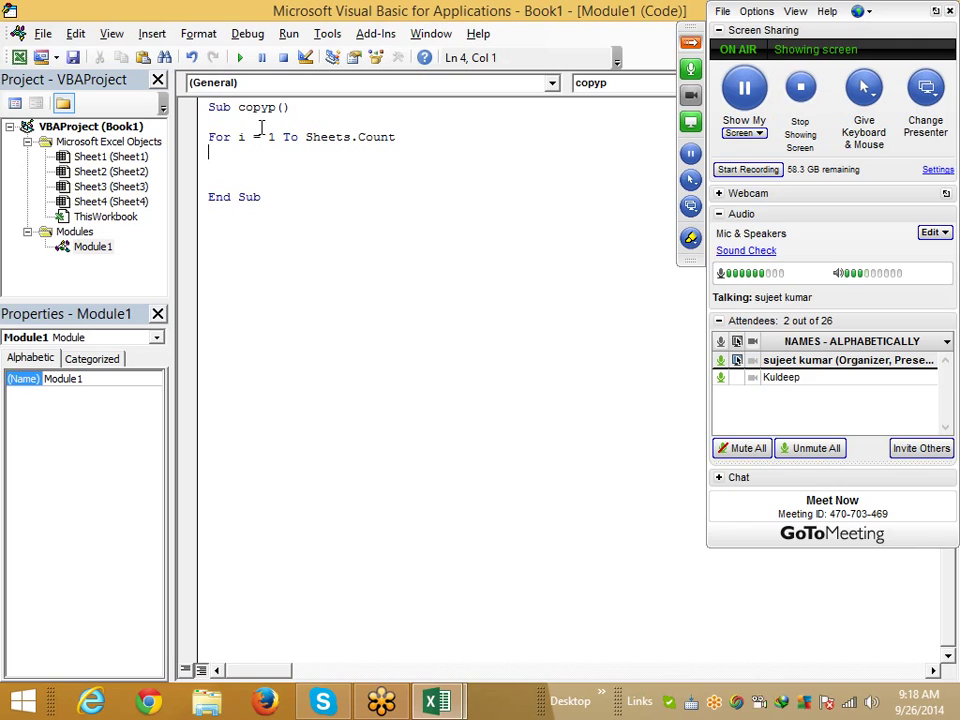
pyautogui.write('sheets')
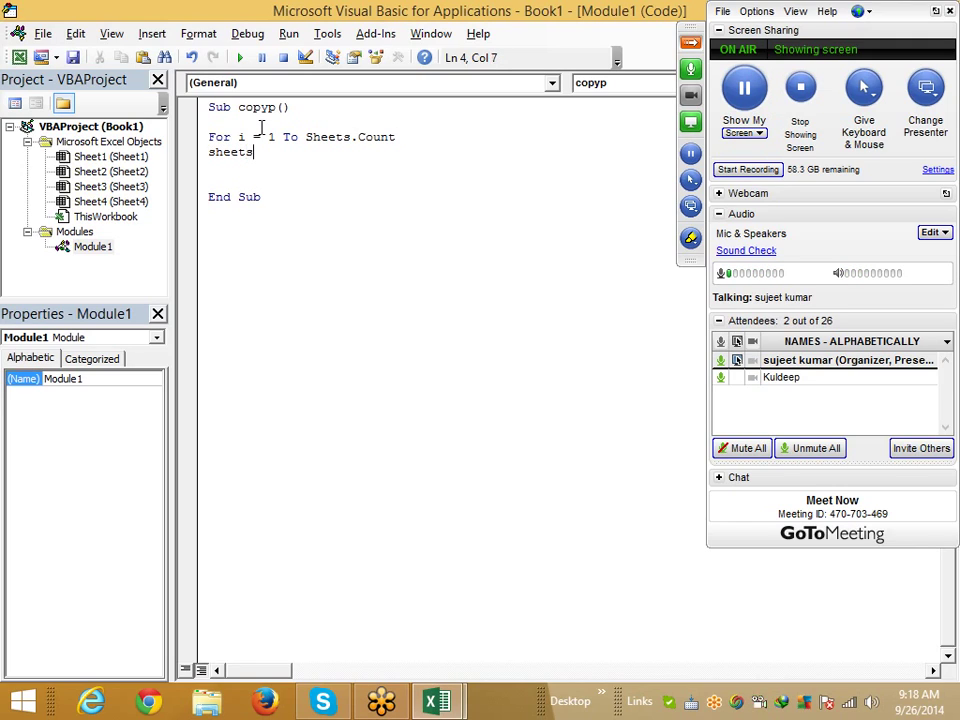
pyautogui.write('(i)')
pyautogui.write('.a')
pyautogui.write('tivate')
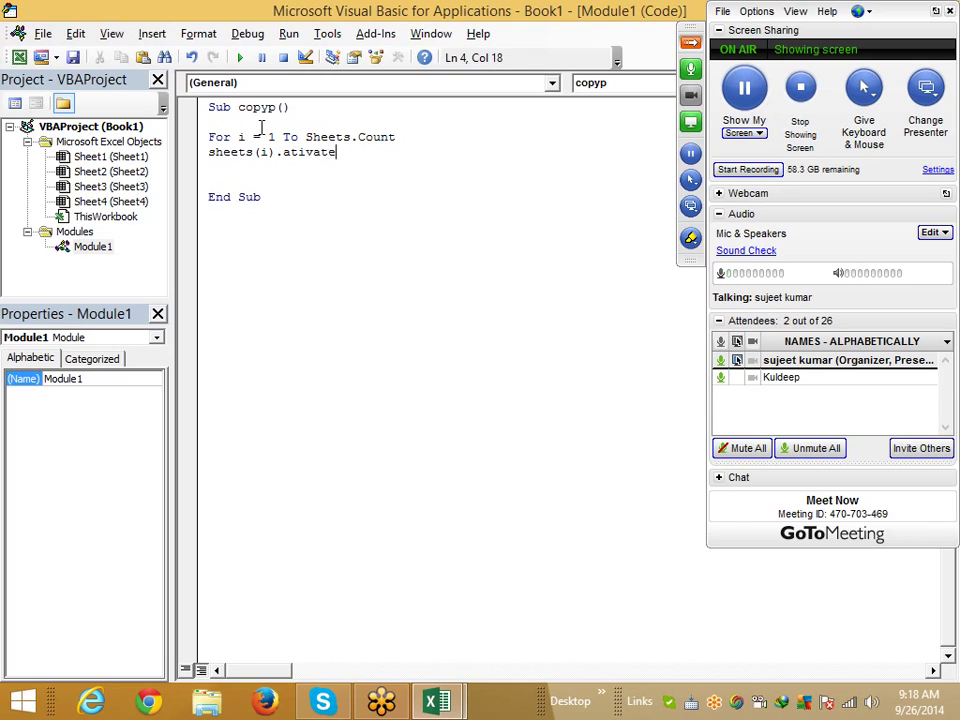
pyautogui.press('Return')
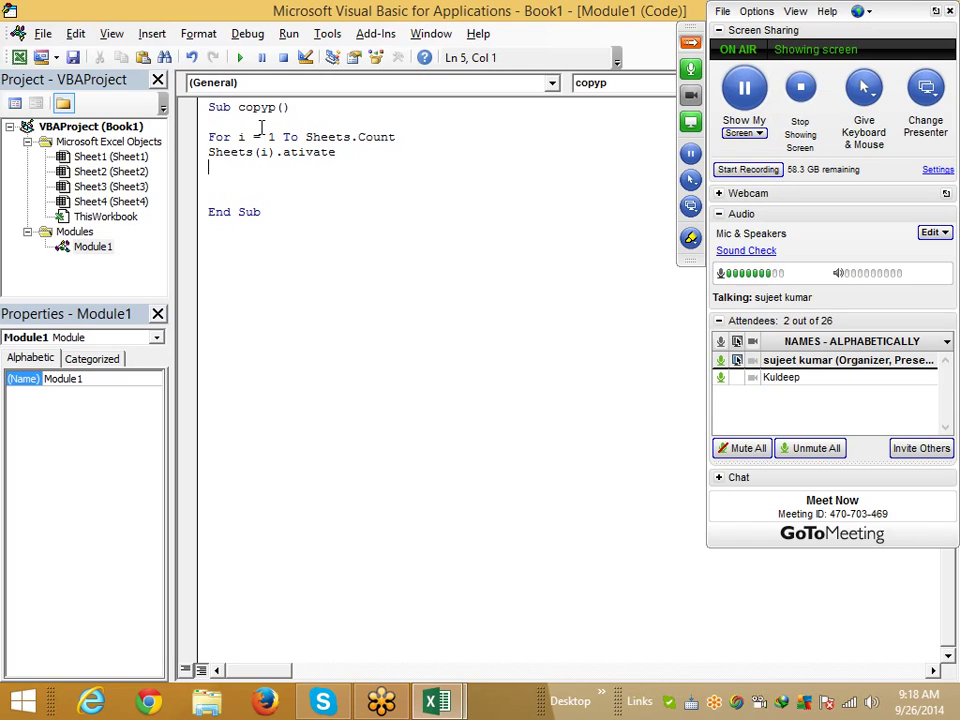
# - Add Range("a1").CurrentRegion.Copy inside the loop
pyautogui.write('range')
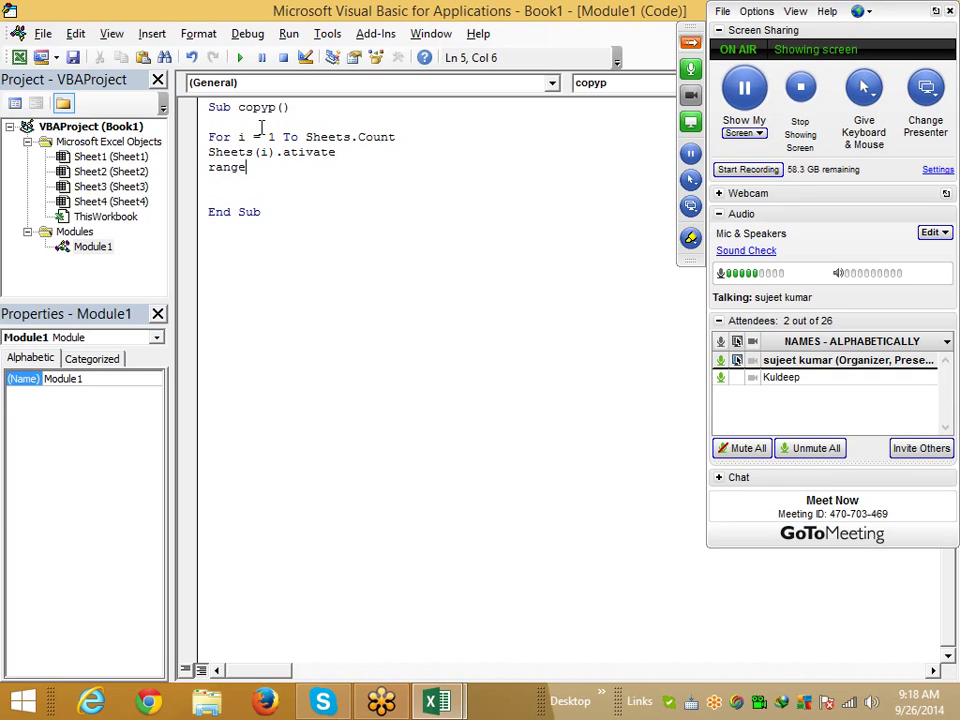
pyautogui.write('("a1')
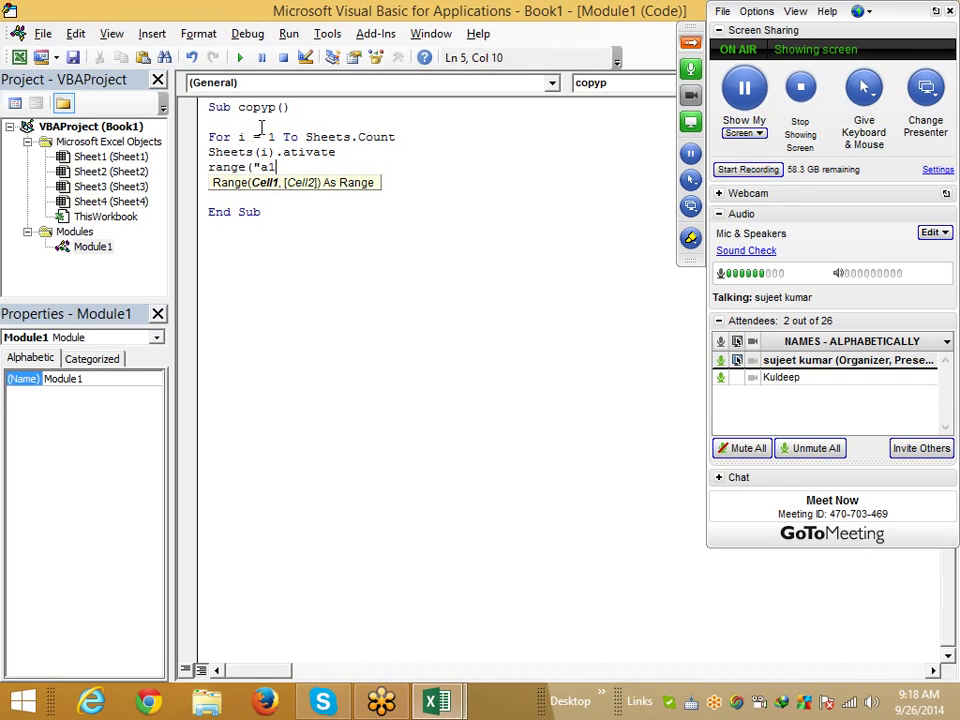
pyautogui.write('").')
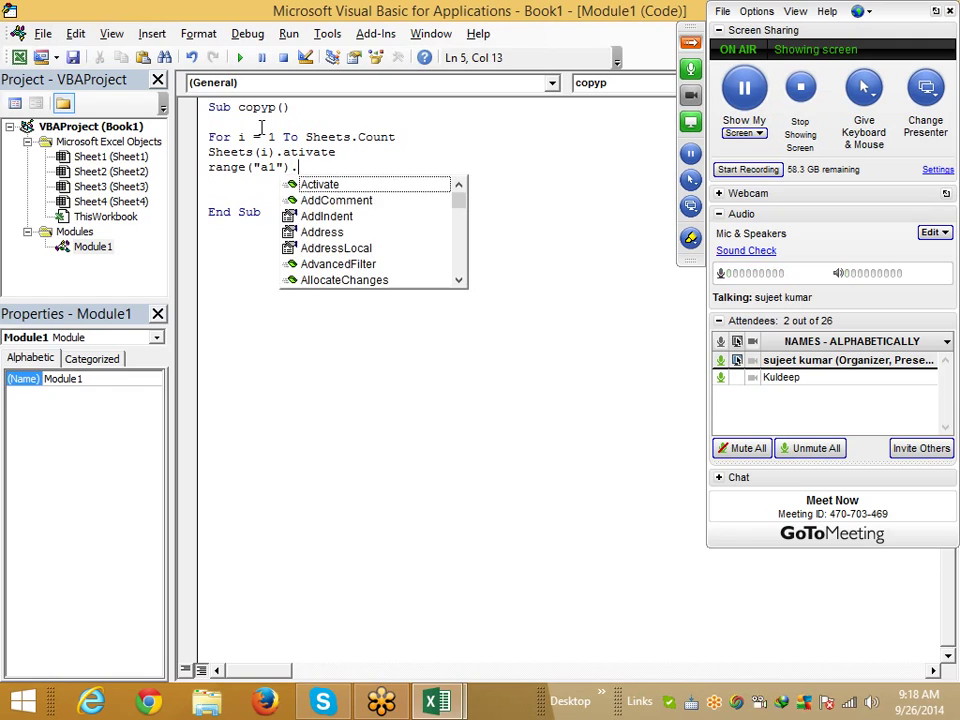
pyautogui.write('cu')
pyautogui.press('Down')
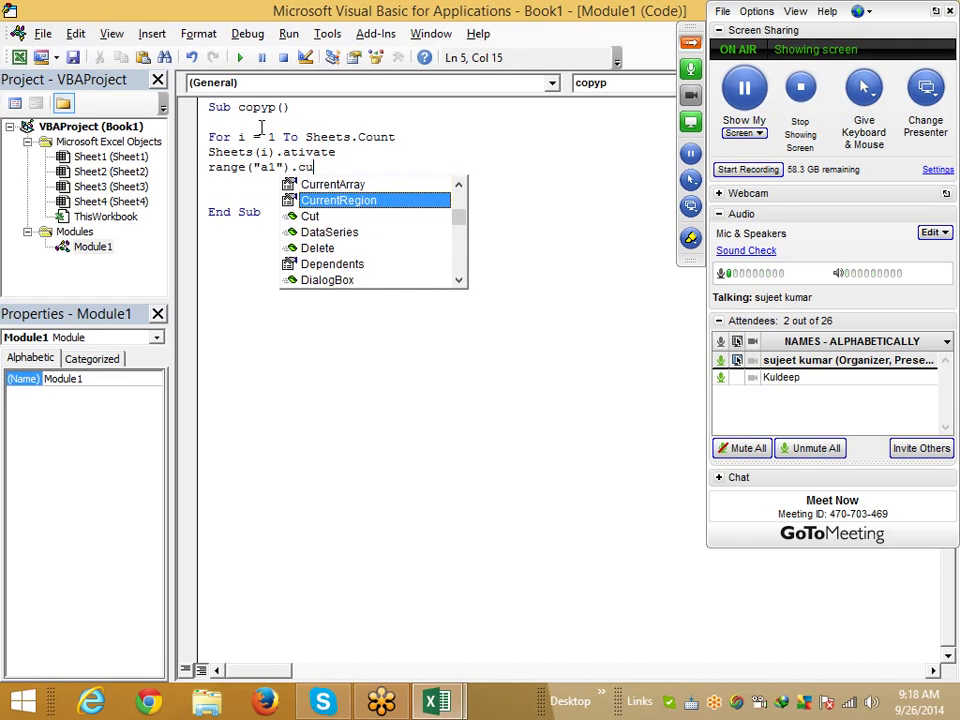
pyautogui.press('Tab')
pyautogui.write('.co')
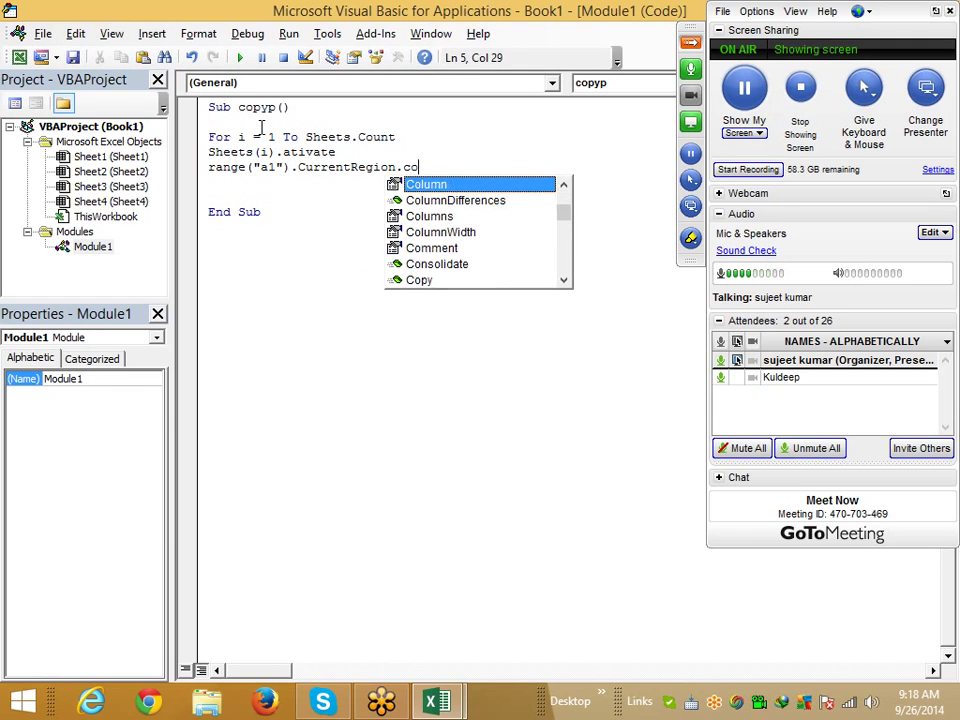
pyautogui.press('Down')
pyautogui.press('Down')
pyautogui.press('Down')
pyautogui.press('Down')
pyautogui.press('Down')
pyautogui.press('Down')
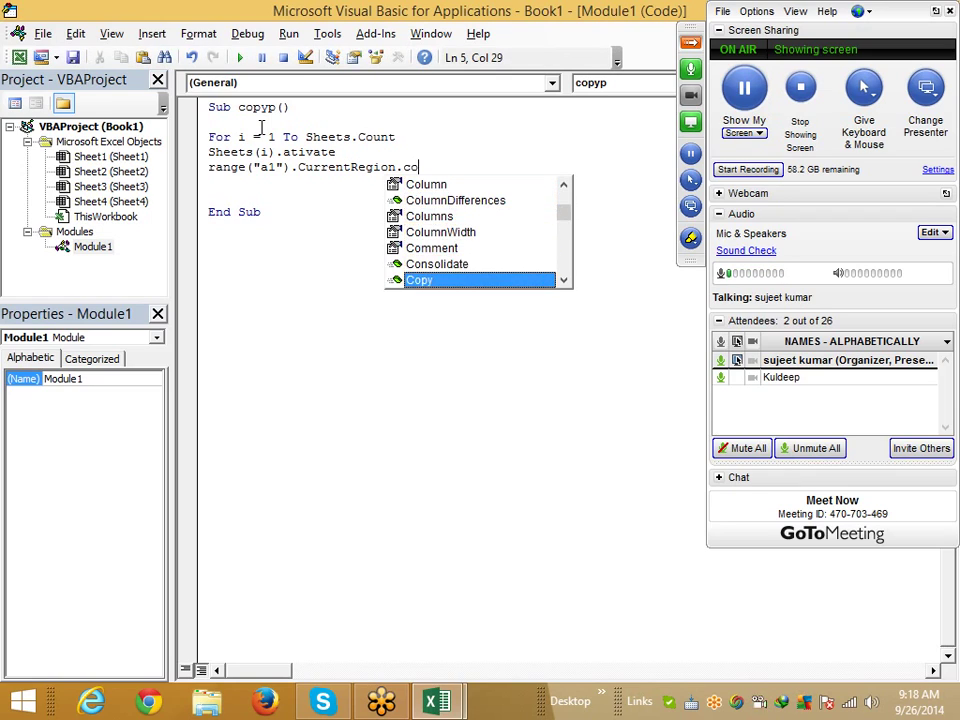
pyautogui.press('Return')
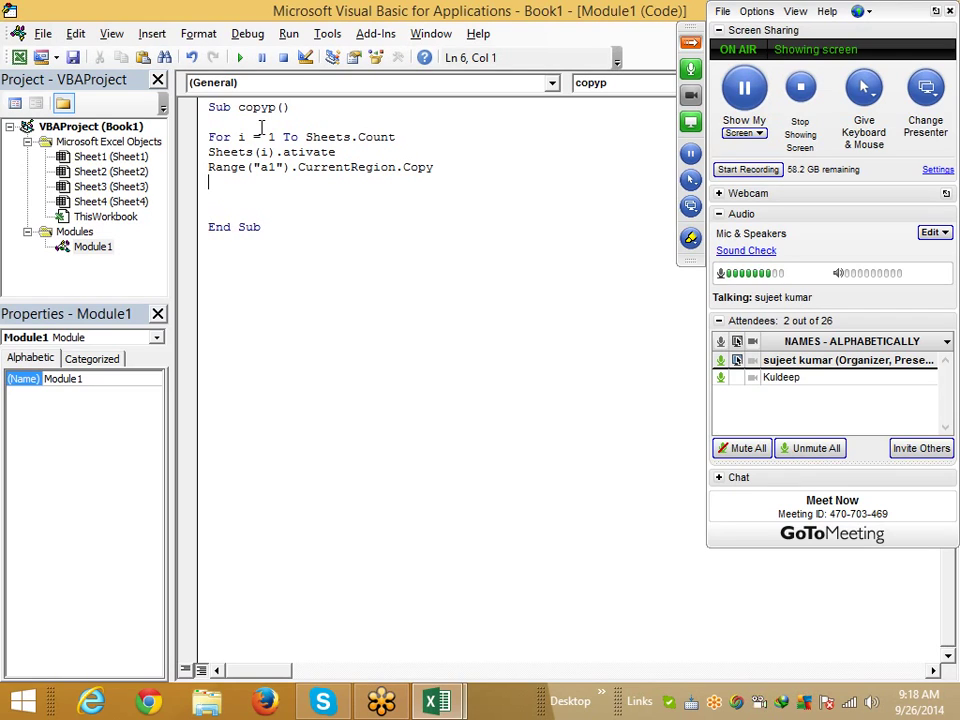
pyautogui.write('sheet')
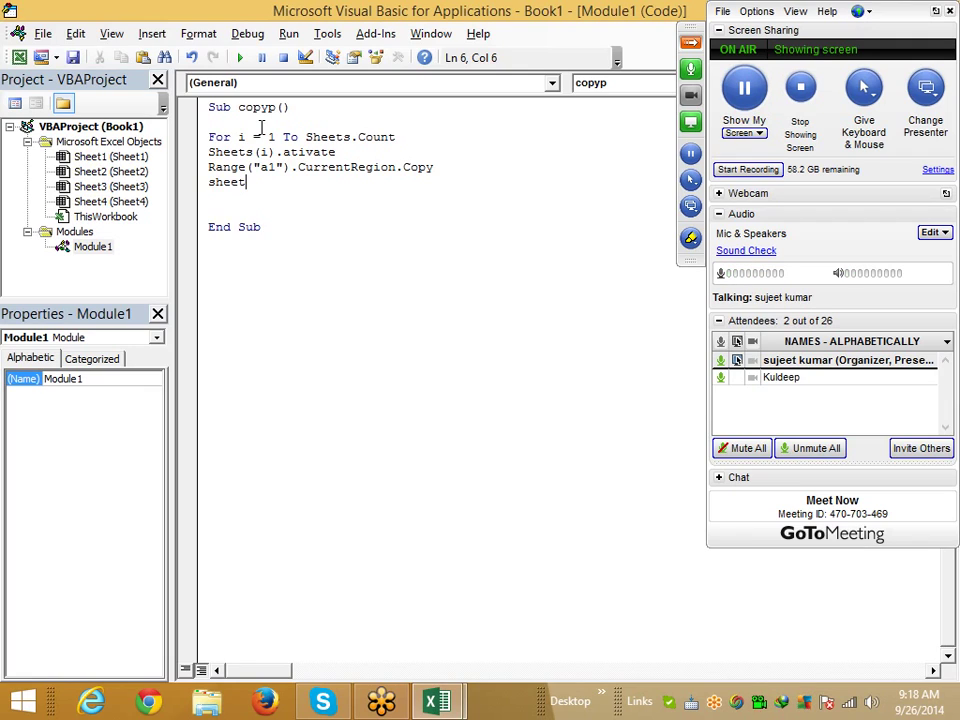
pyautogui.write('4.')
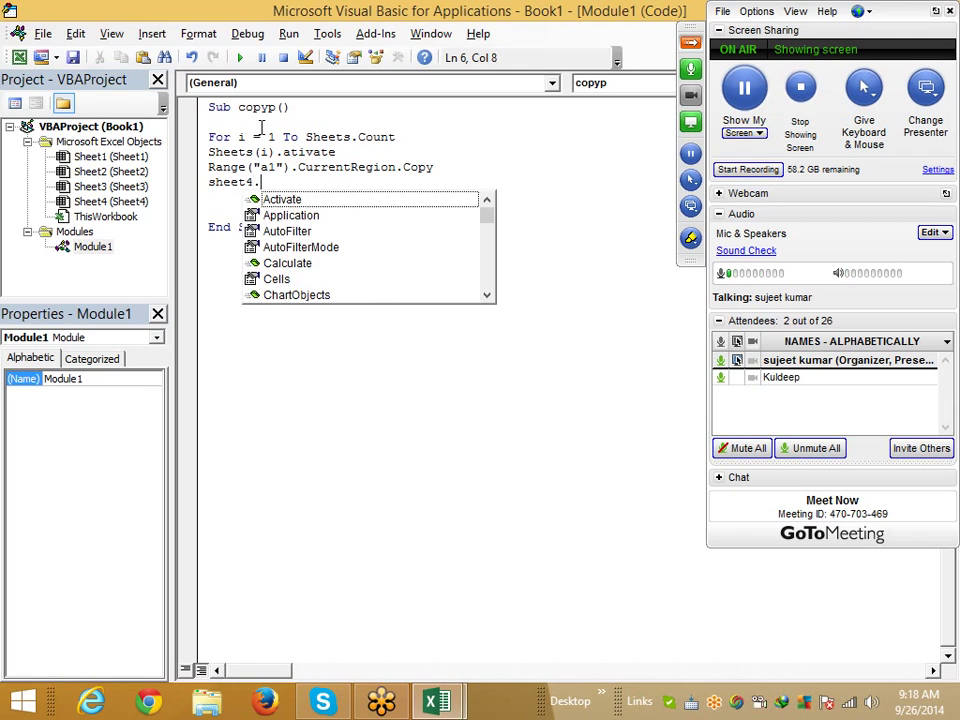
pyautogui.write('r')
# - Complete the Sheet4.Select line in the copyp macro
pyautogui.press('BackSpace')
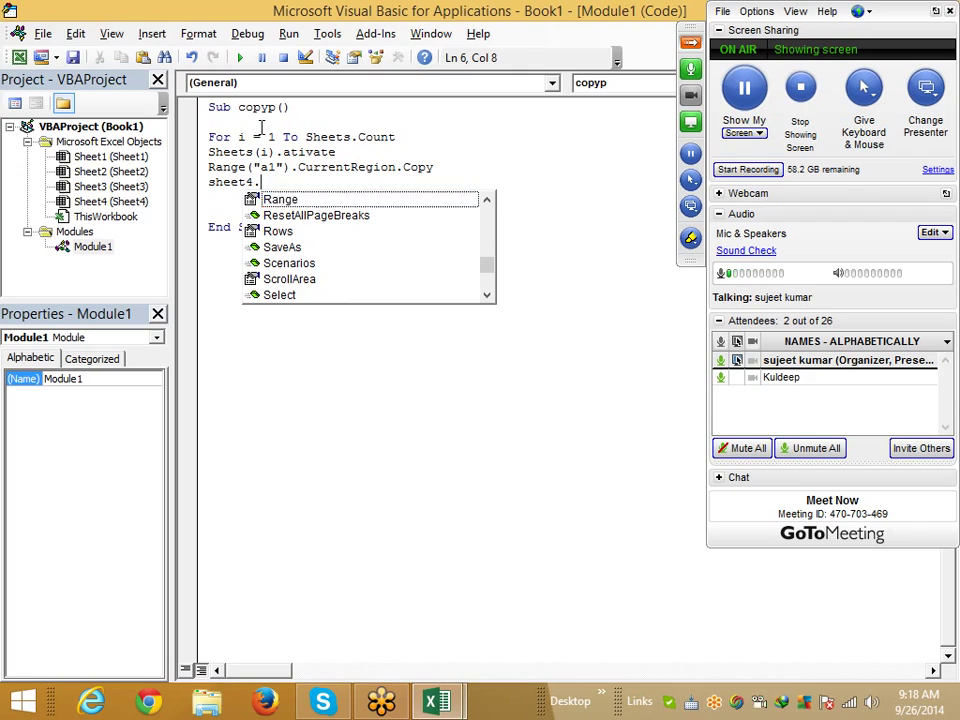
pyautogui.write('se')
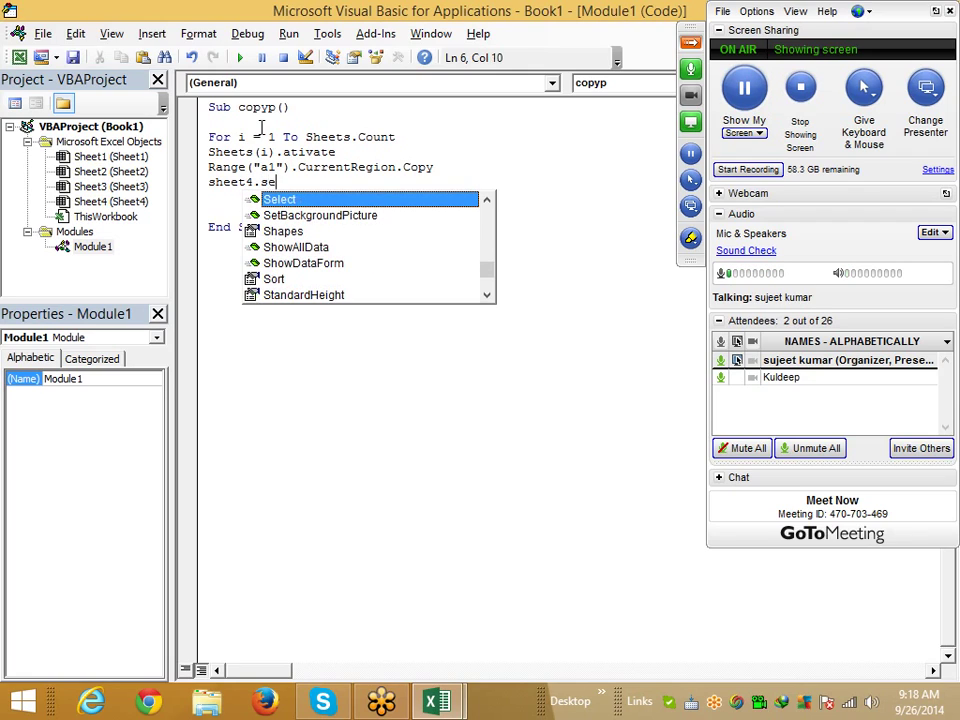
pyautogui.press('Tab')
pyautogui.press('Return')
# - Add Range("a65000").Offset(1, 0).PasteSpecial on the next line
pyautogui.write('ran')
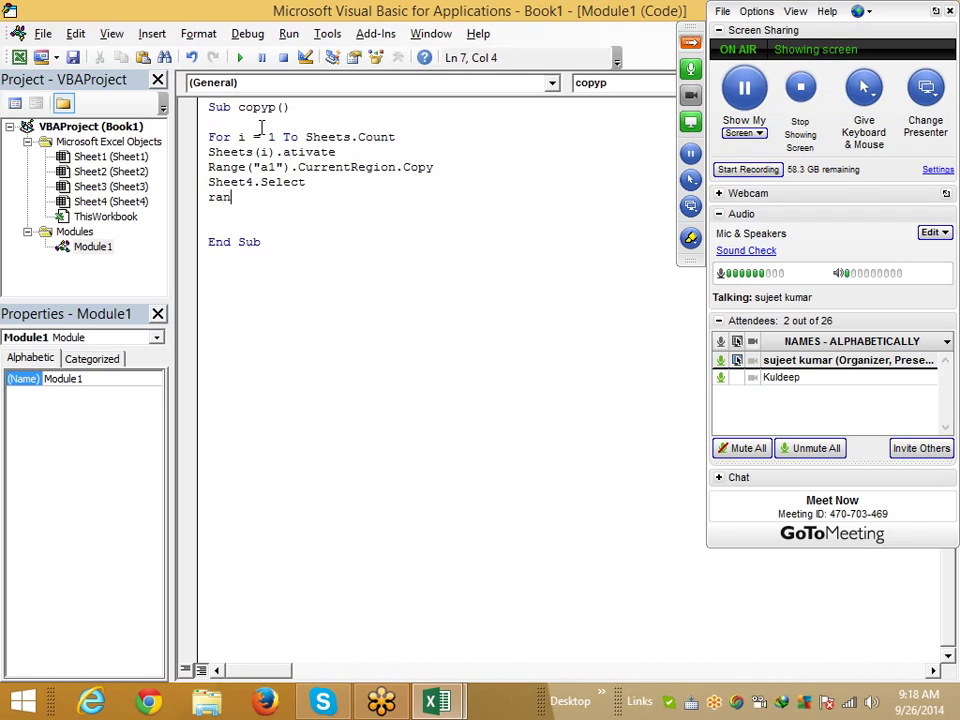
pyautogui.write('ge(')
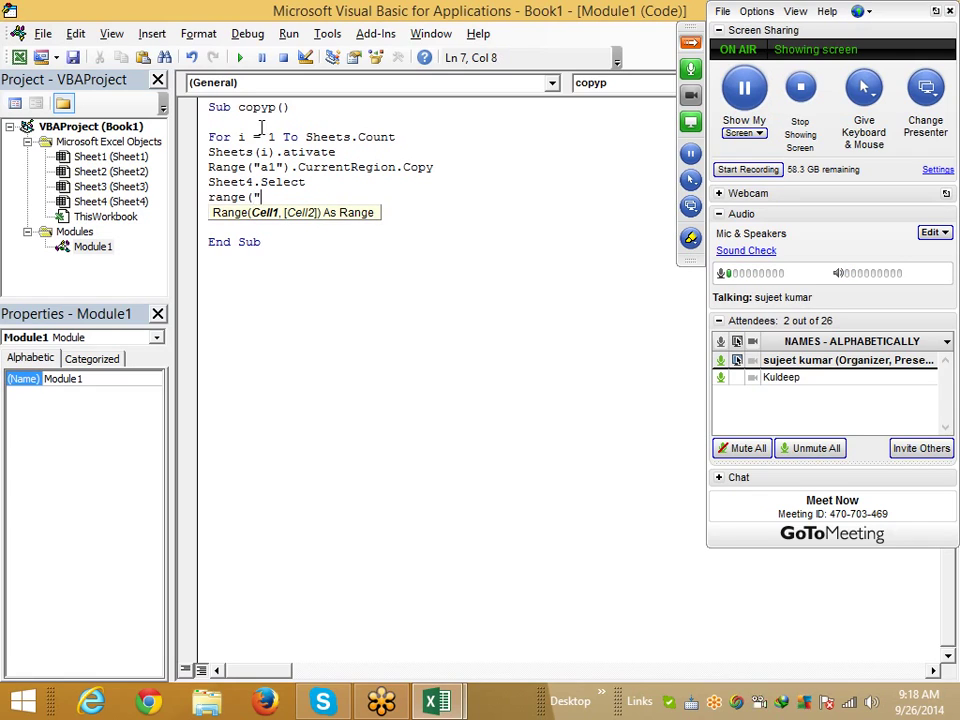
pyautogui.write('a1")')
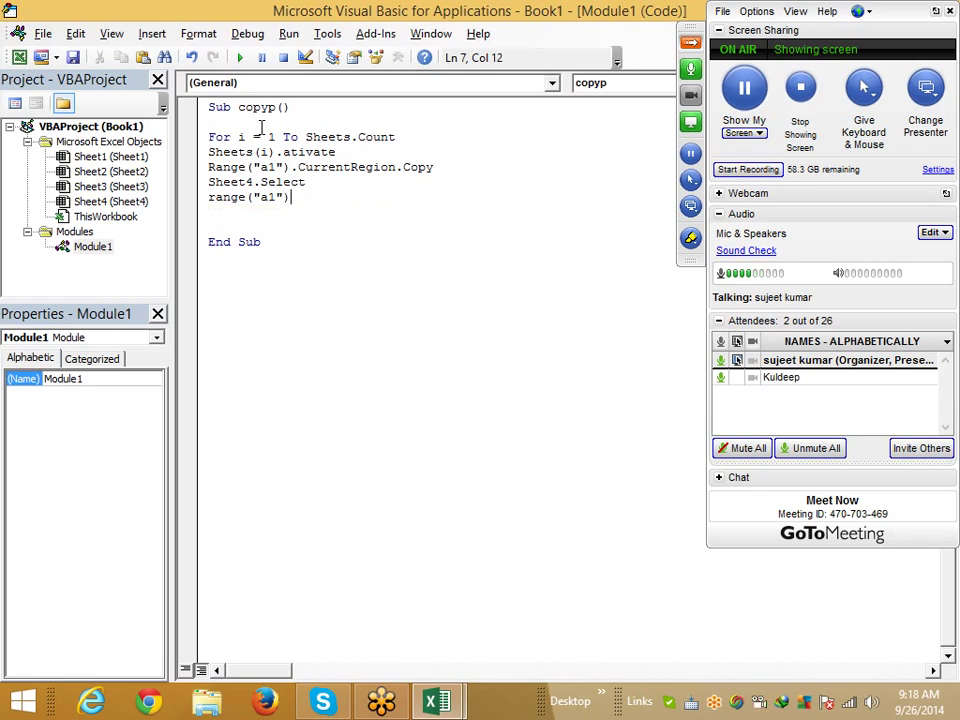
pyautogui.press('BackSpace')
pyautogui.press('BackSpace')
pyautogui.press('BackSpace')
pyautogui.write('65000')
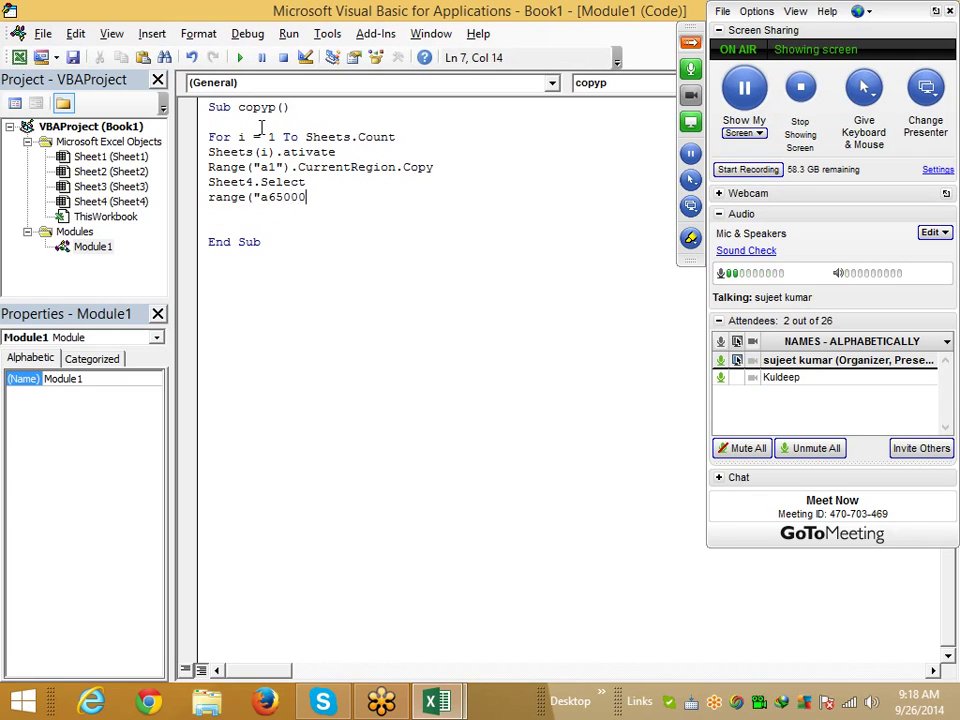
pyautogui.write('"(')
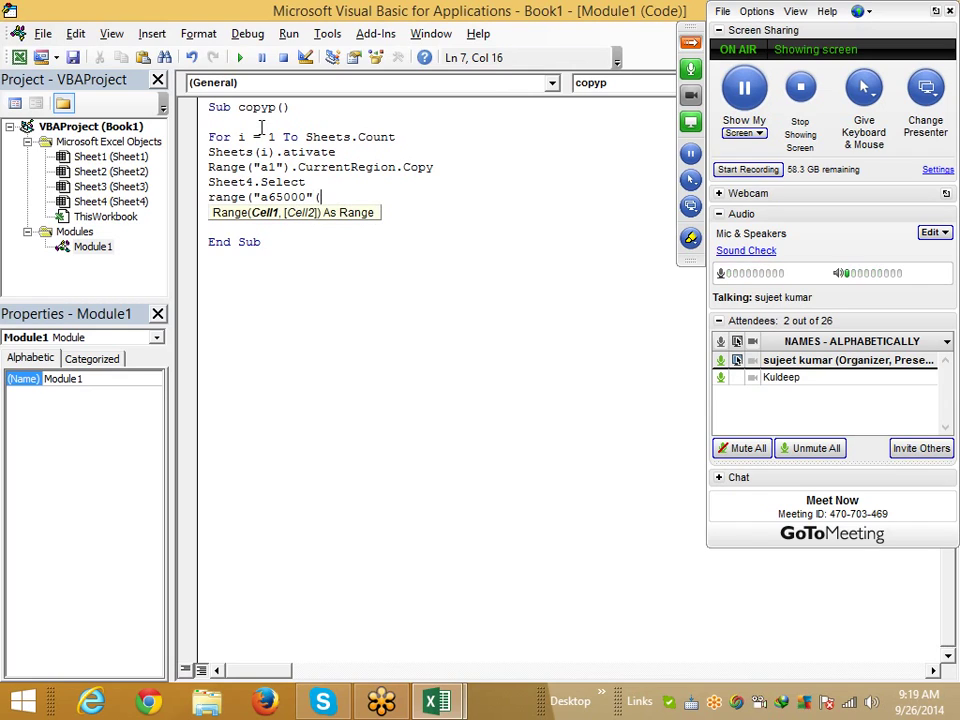
pyautogui.press('BackSpace')
pyautogui.write(').of')
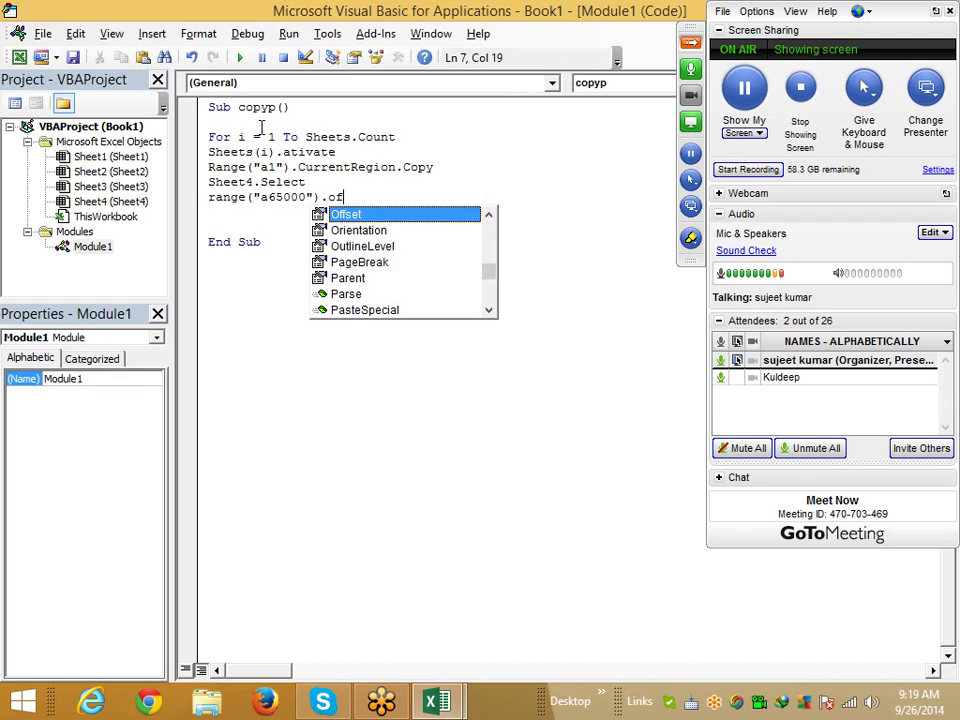
pyautogui.press('Tab')
pyautogui.write('(')
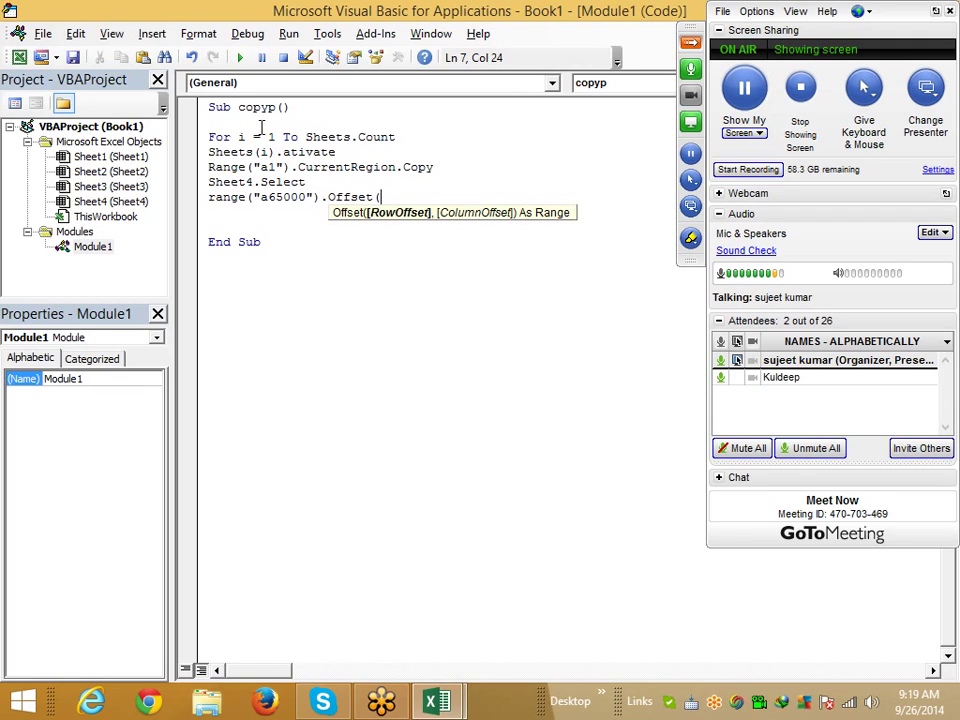
pyautogui.write('1,0')
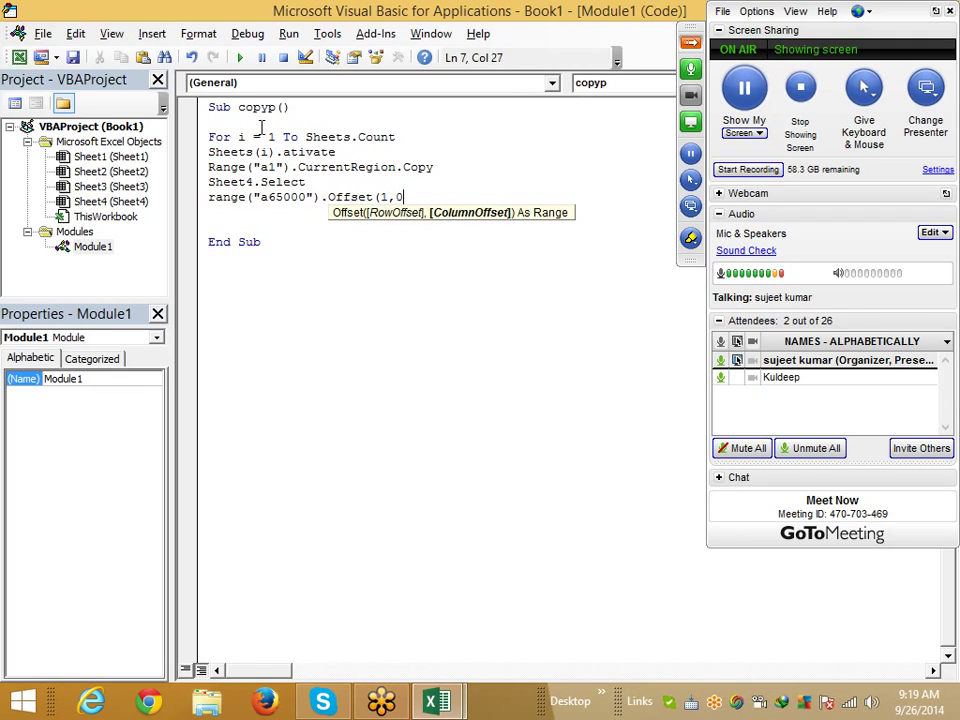
pyautogui.write(').')
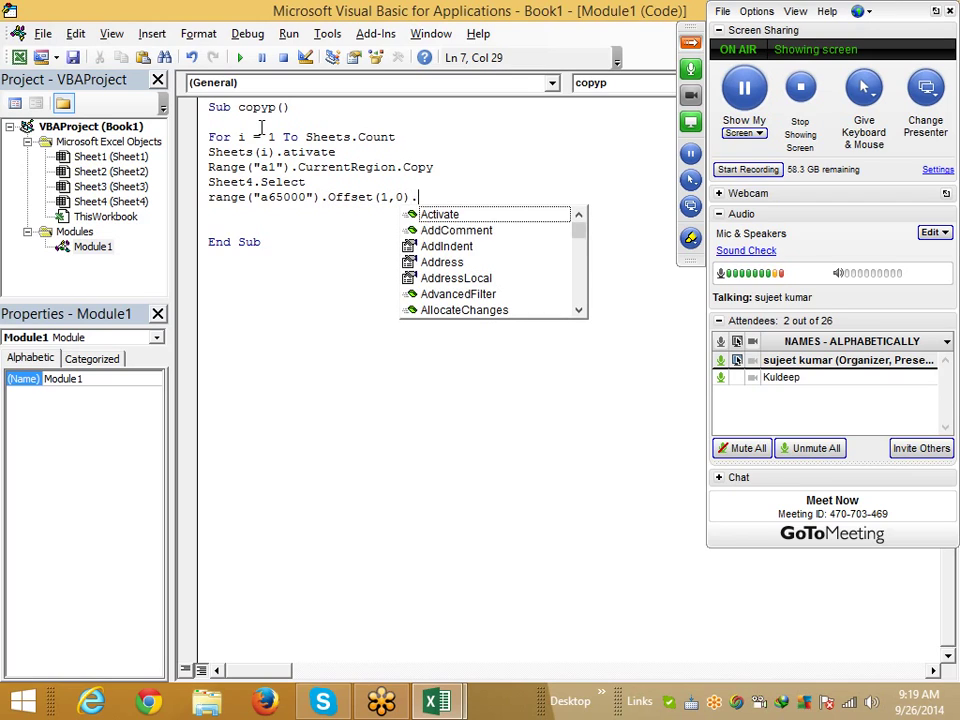
pyautogui.write('p')
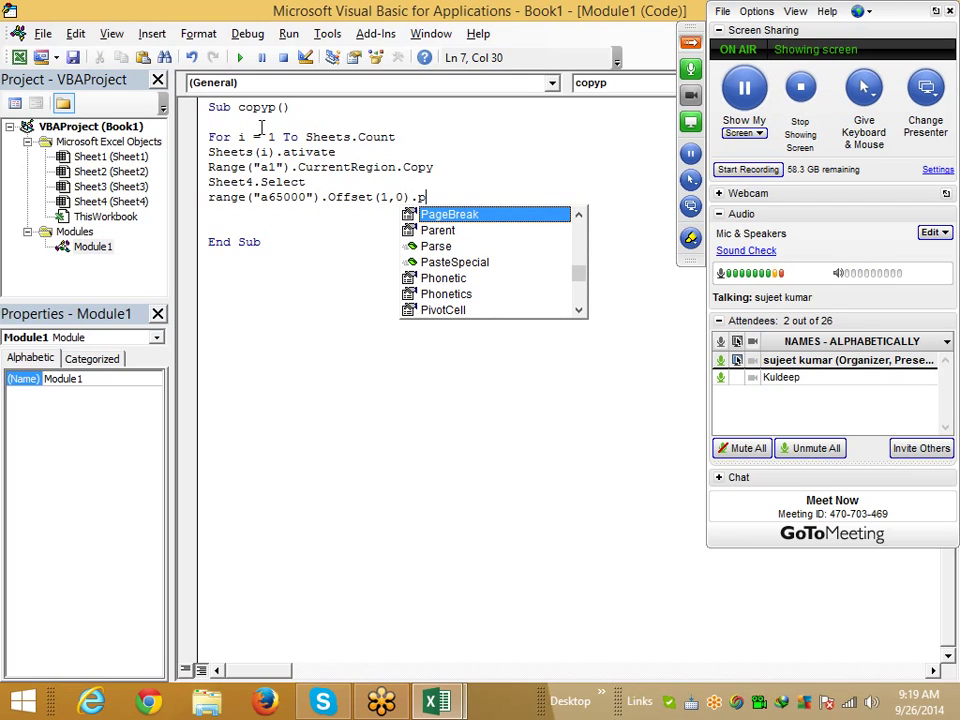
pyautogui.press('Down')
pyautogui.press('Down')
pyautogui.press('Down')
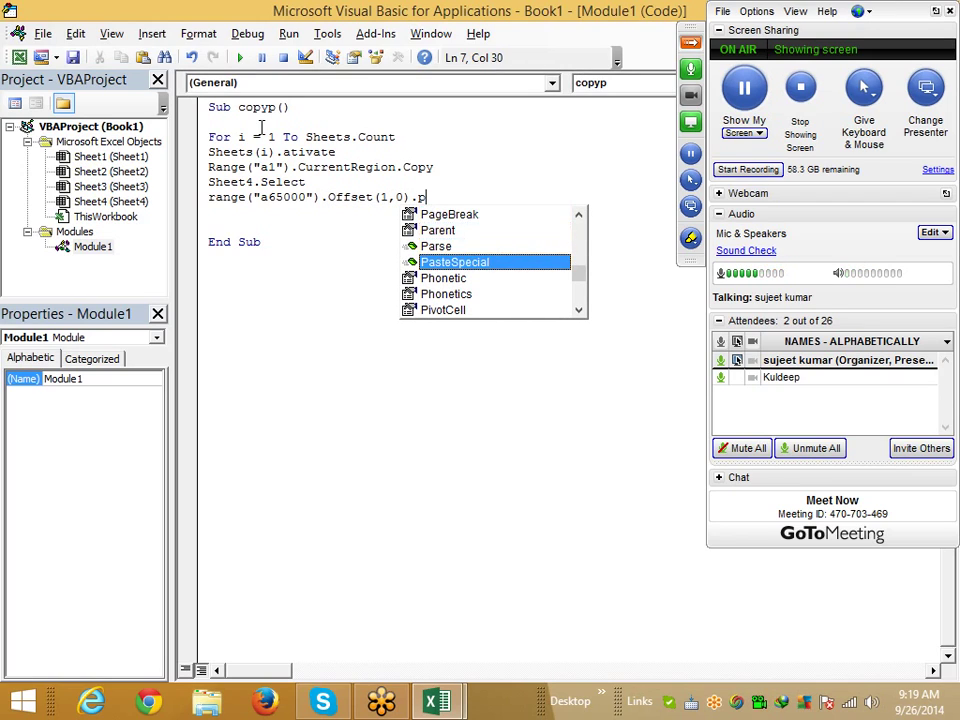
pyautogui.press('Return')
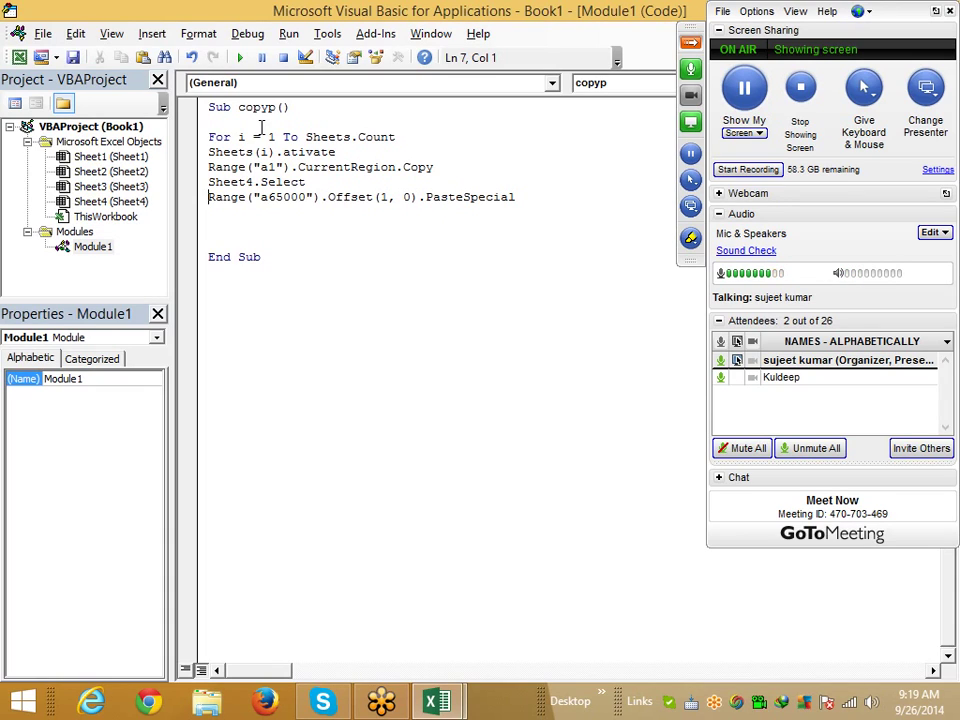
pyautogui.press('BackSpace')
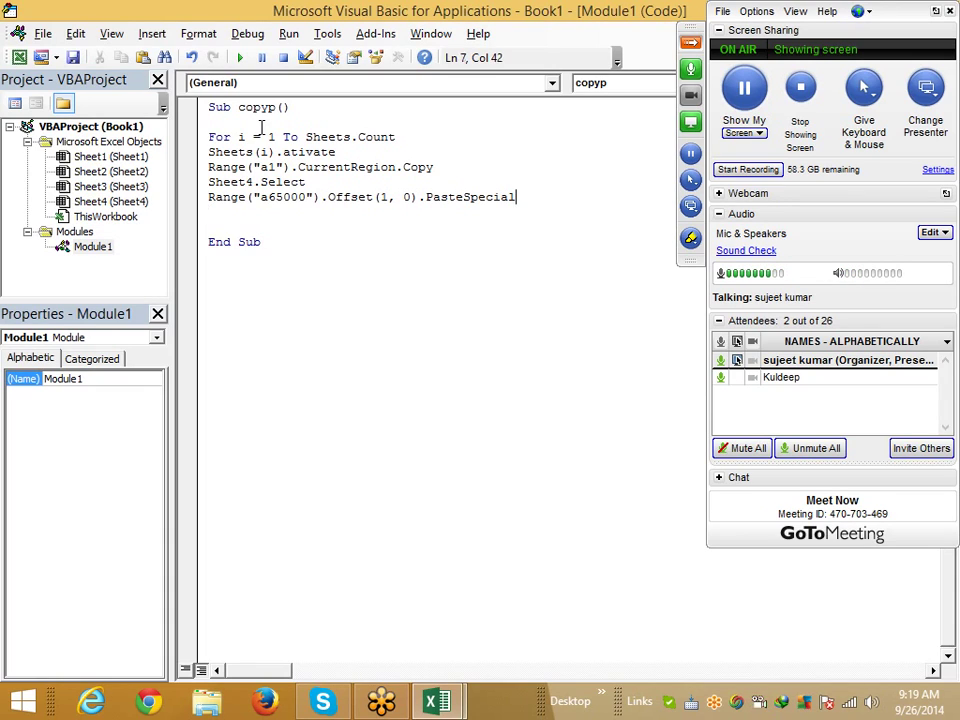
pyautogui.press('BackSpace')
pyautogui.press('BackSpace')
pyautogui.press('BackSpace')
pyautogui.press('BackSpace')
pyautogui.press('BackSpace')
pyautogui.press('BackSpace')
pyautogui.press('BackSpace')
pyautogui.press('BackSpace')
pyautogui.press('BackSpace')
pyautogui.press('BackSpace')
pyautogui.press('BackSpace')
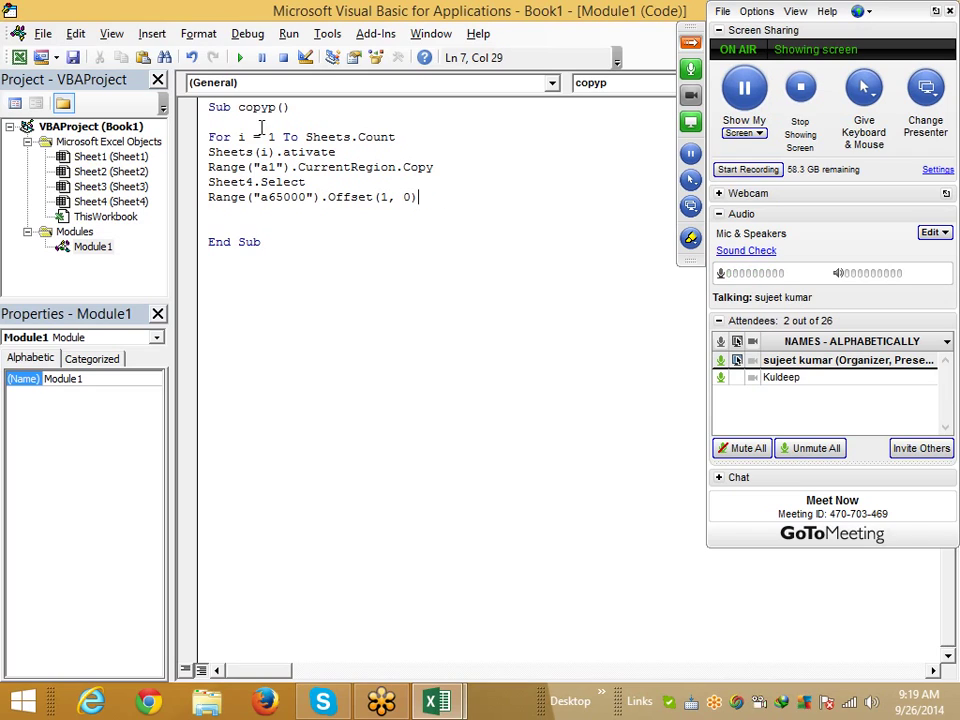
pyautogui.press('BackSpace')
pyautogui.write('.Off')
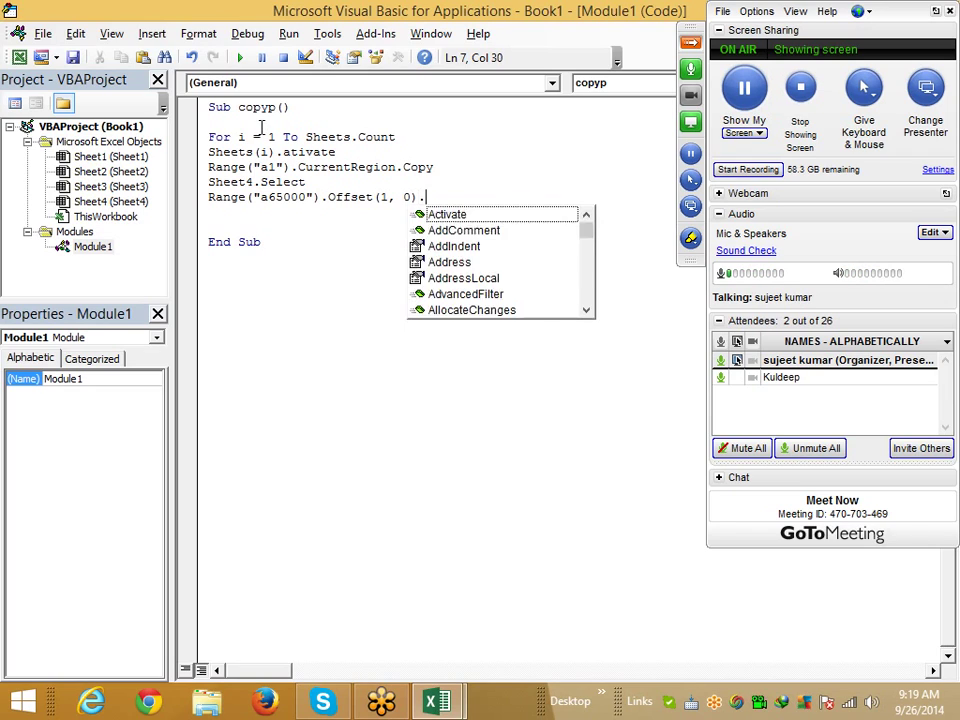
pyautogui.write('se')
pyautogui.press('Return')
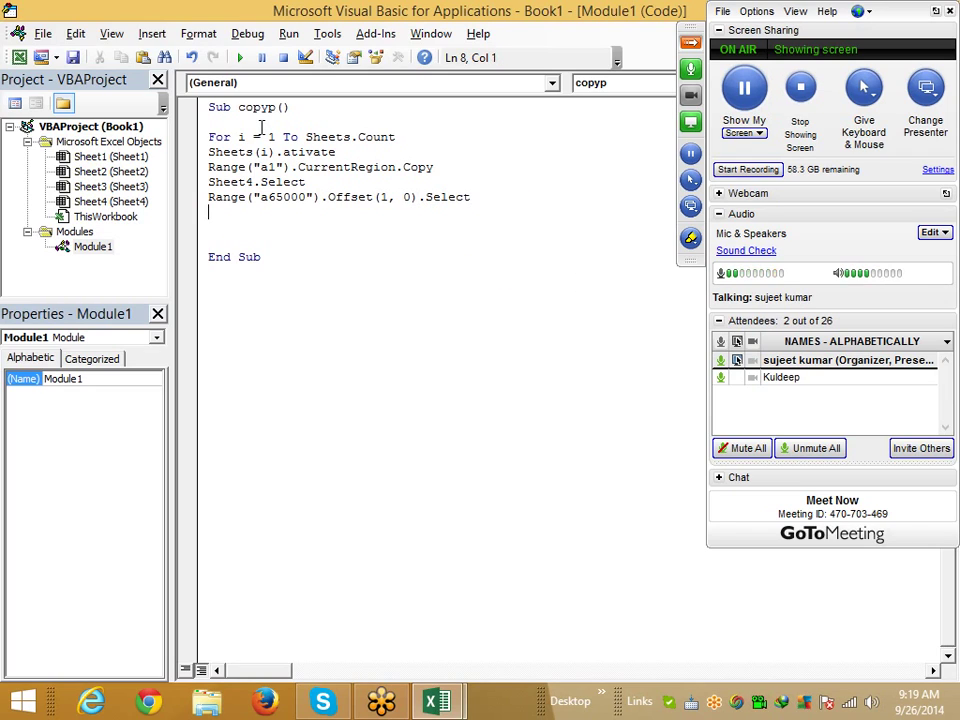
pyautogui.write('Pa')
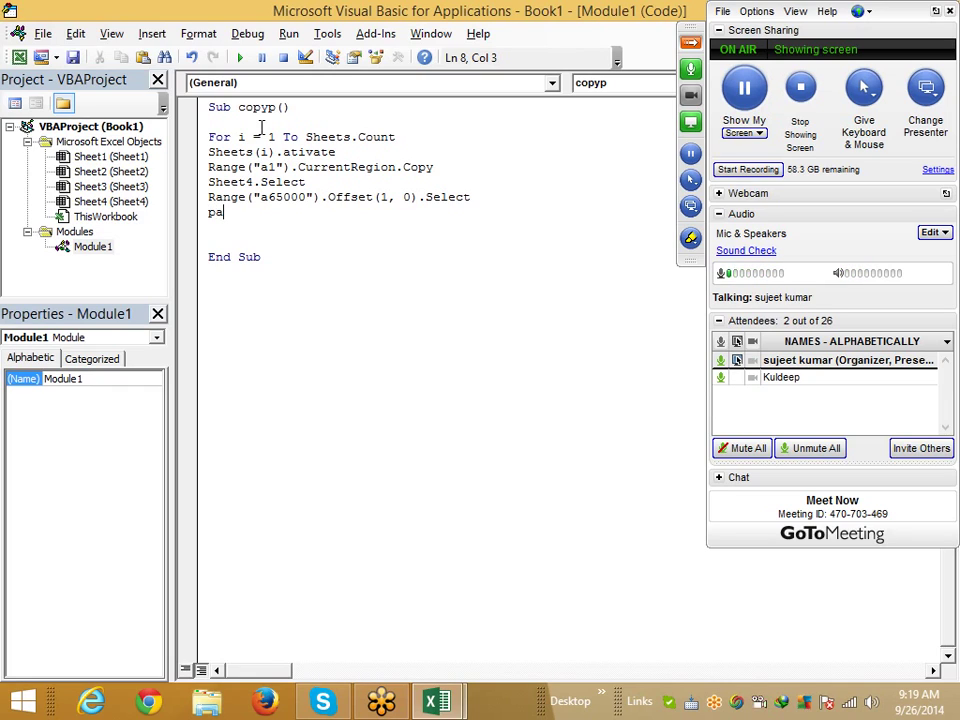
pyautogui.press('BackSpace')
pyautogui.press('BackSpace')
pyautogui.write('she')
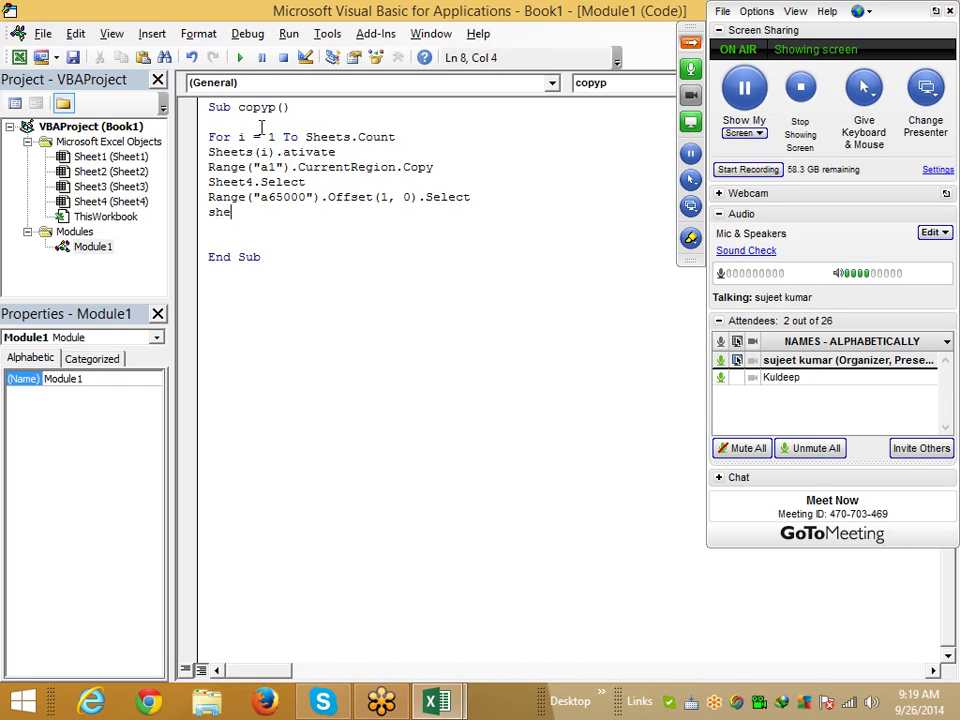
pyautogui.write('et4.')
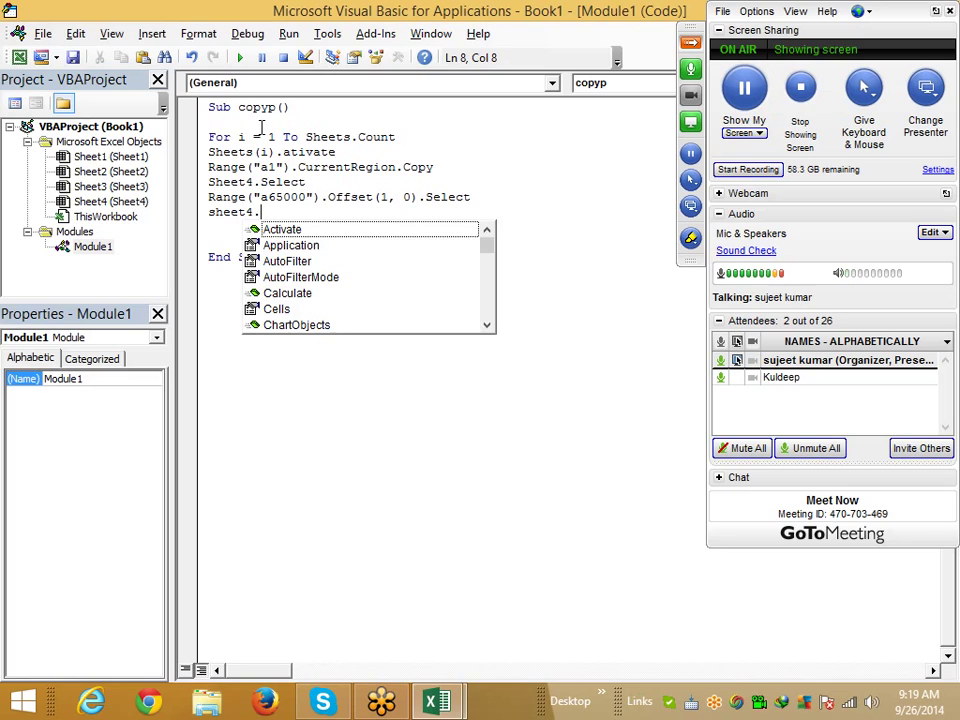
pyautogui.write('o')
pyautogui.press('BackSpace')
pyautogui.write('pas')
pyautogui.press('Tab')
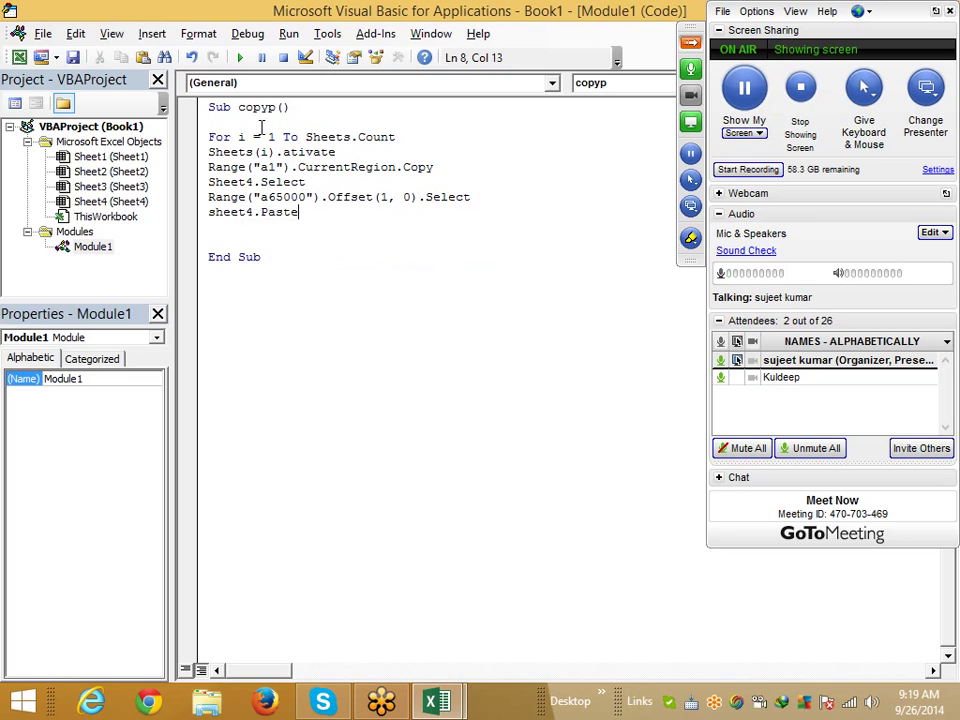
pyautogui.press('Return')
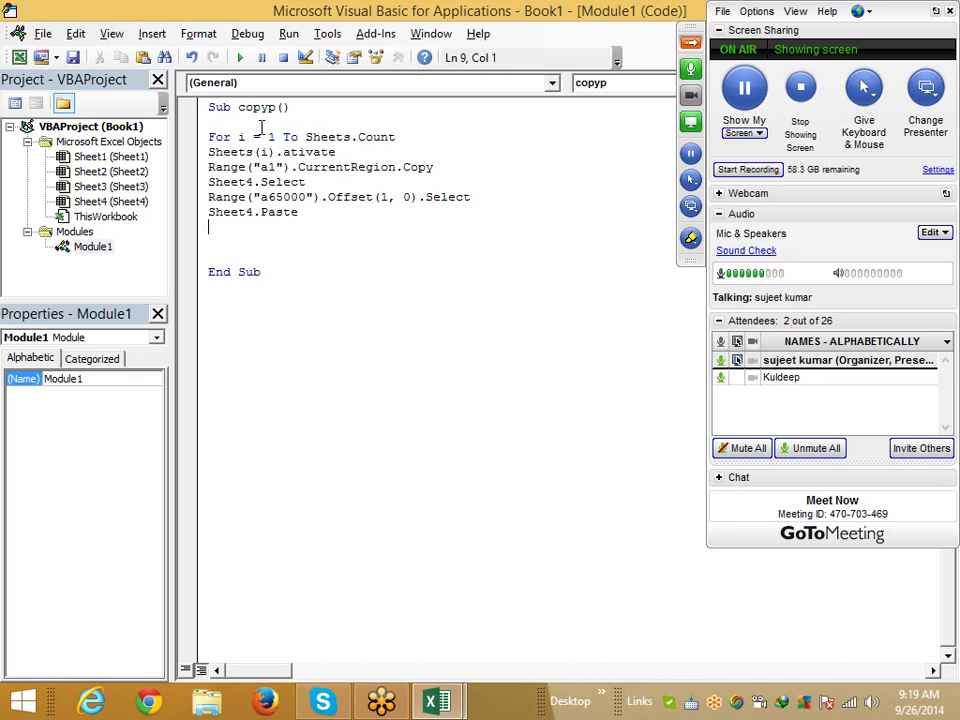
pyautogui.press('BackSpace')
pyautogui.press('BackSpace')
pyautogui.press('BackSpace')
pyautogui.press('BackSpace')
pyautogui.press('BackSpace')
pyautogui.press('BackSpace')
pyautogui.press('BackSpace')
pyautogui.press('BackSpace')
pyautogui.press('BackSpace')
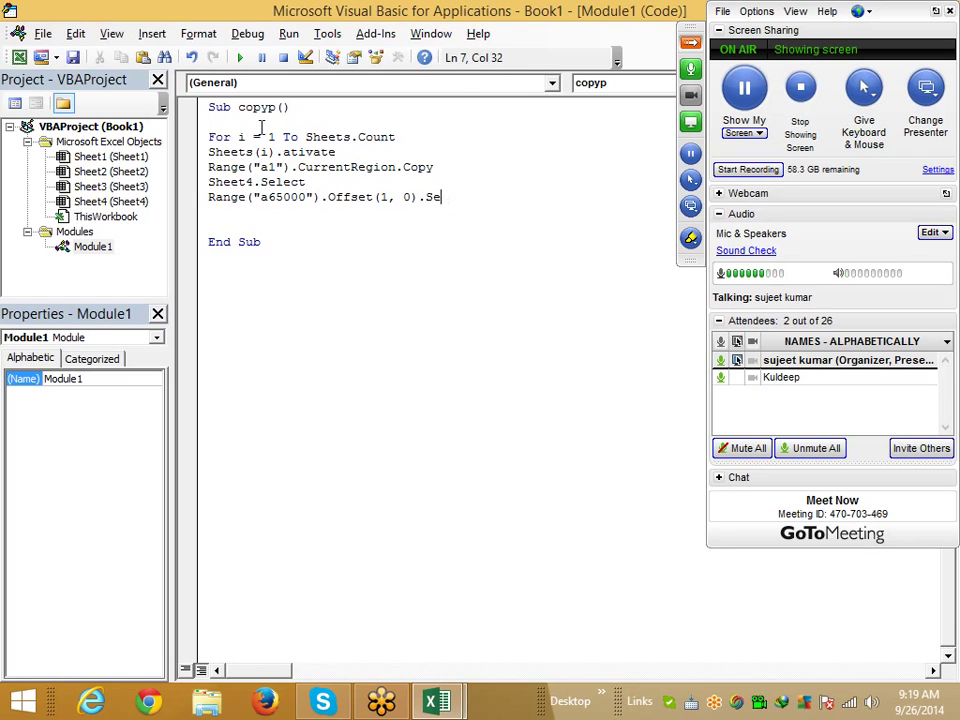
pyautogui.press('BackSpace')
pyautogui.press('BackSpace')
pyautogui.press('BackSpace')
pyautogui.write('.p')
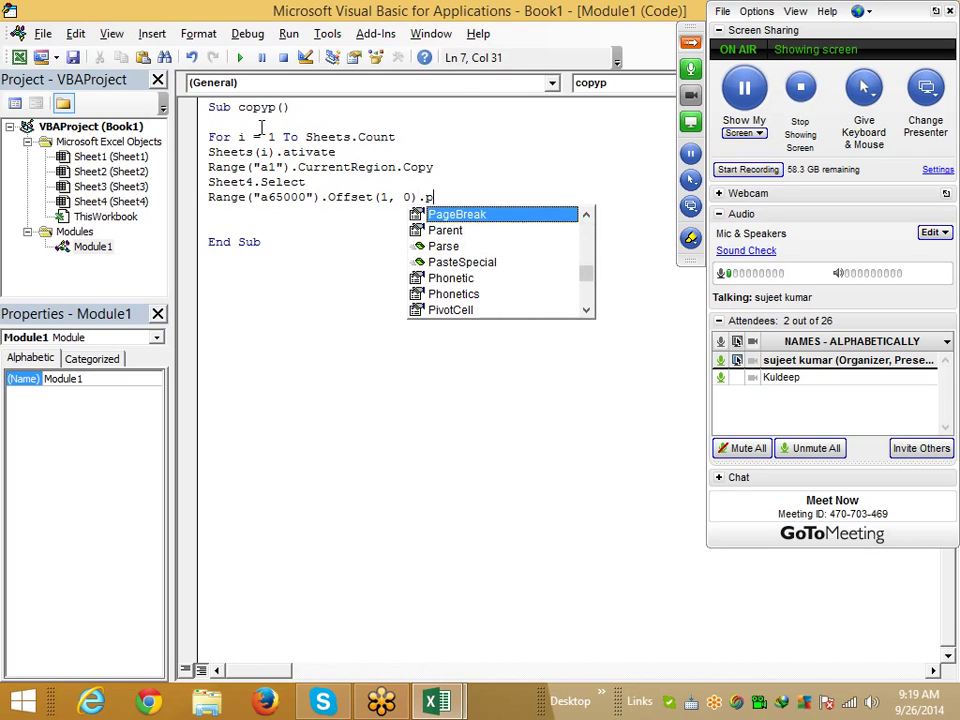
pyautogui.press('Down')
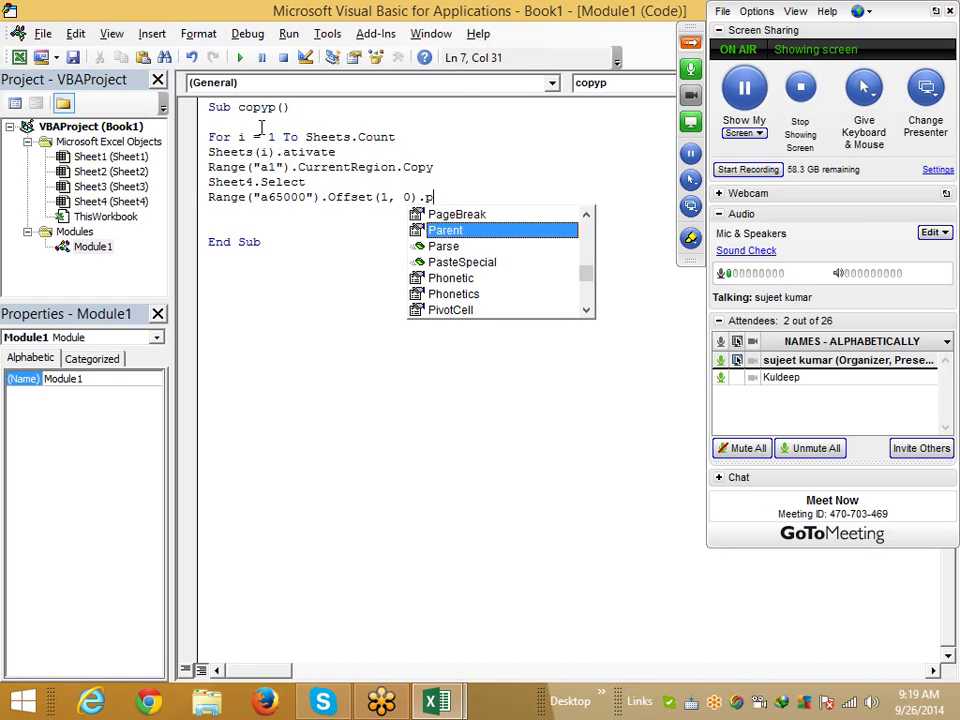
pyautogui.press('Down')
pyautogui.press('Down')
pyautogui.press('Tab')
pyautogui.press('Return')
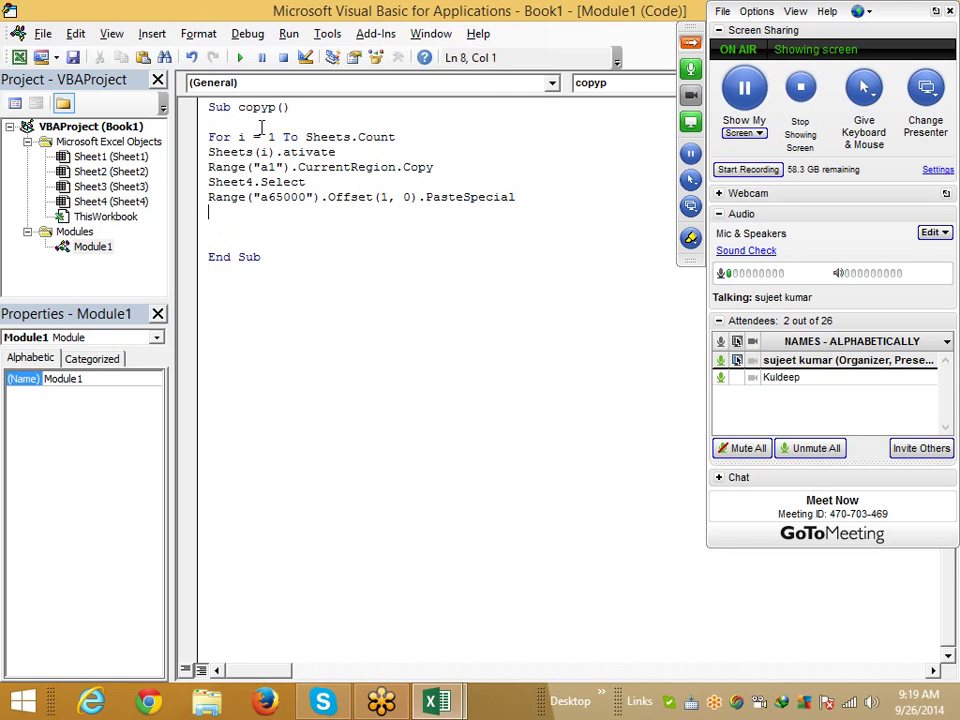
# - Select the table A1:E7 on Sheet1 in Excel
pyautogui.hotkey('alt', 'Tab')
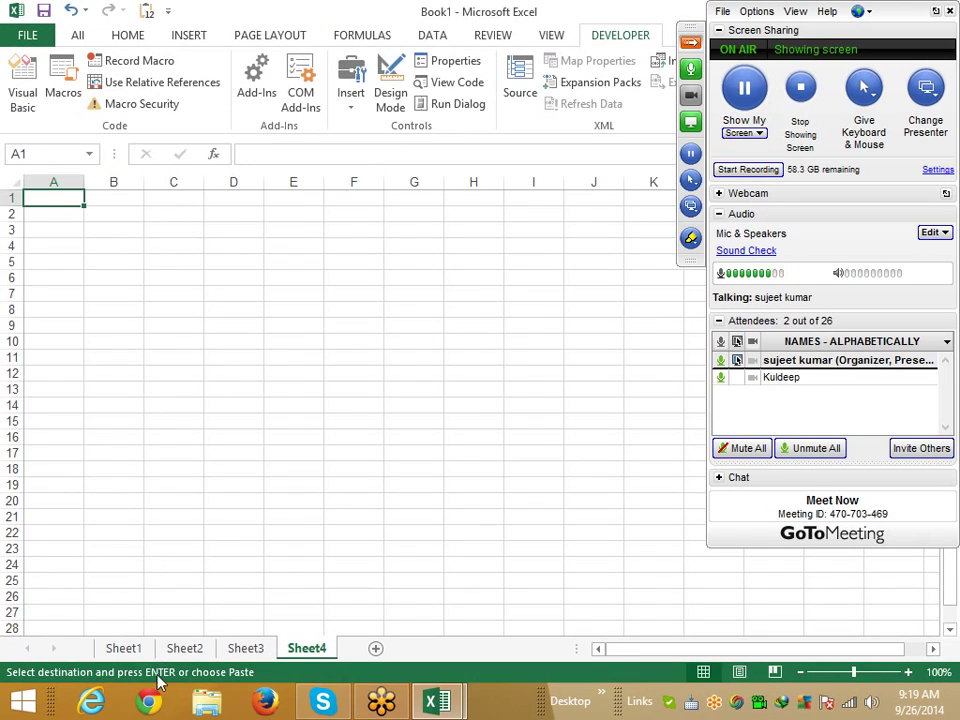
pyautogui.click(117, 650)
pyautogui.click(43, 185)
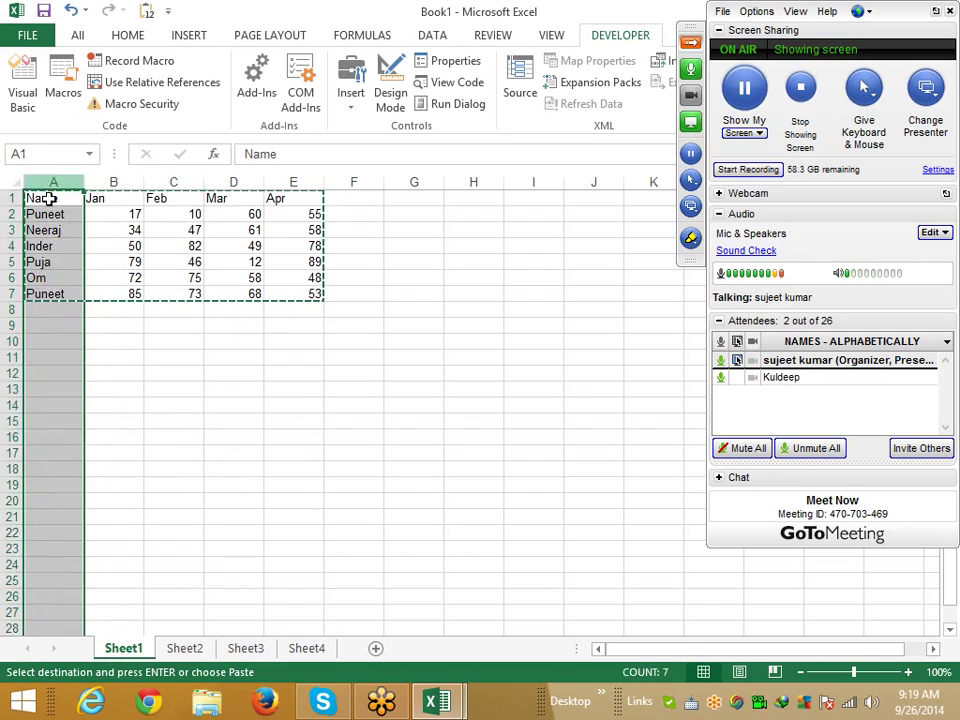
pyautogui.click(43, 197)
pyautogui.moveTo(43, 197); pyautogui.dragTo(298, 296)
pyautogui.hotkey('ctrl', 'c')
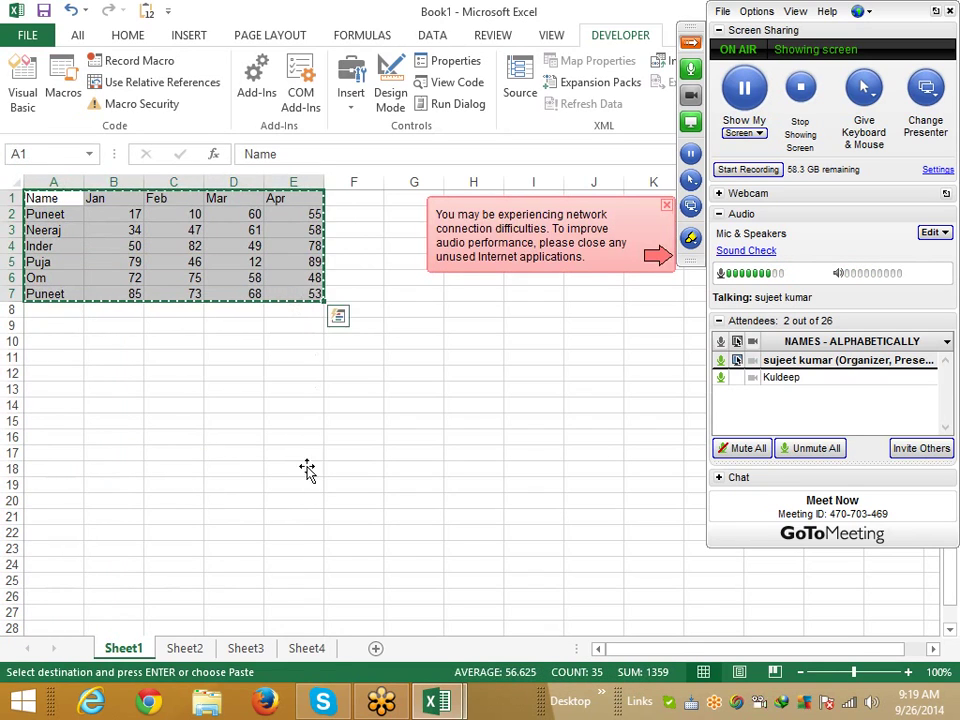
# - Paste the table into Sheet4 at A1 and again at A8
pyautogui.click(307, 650)
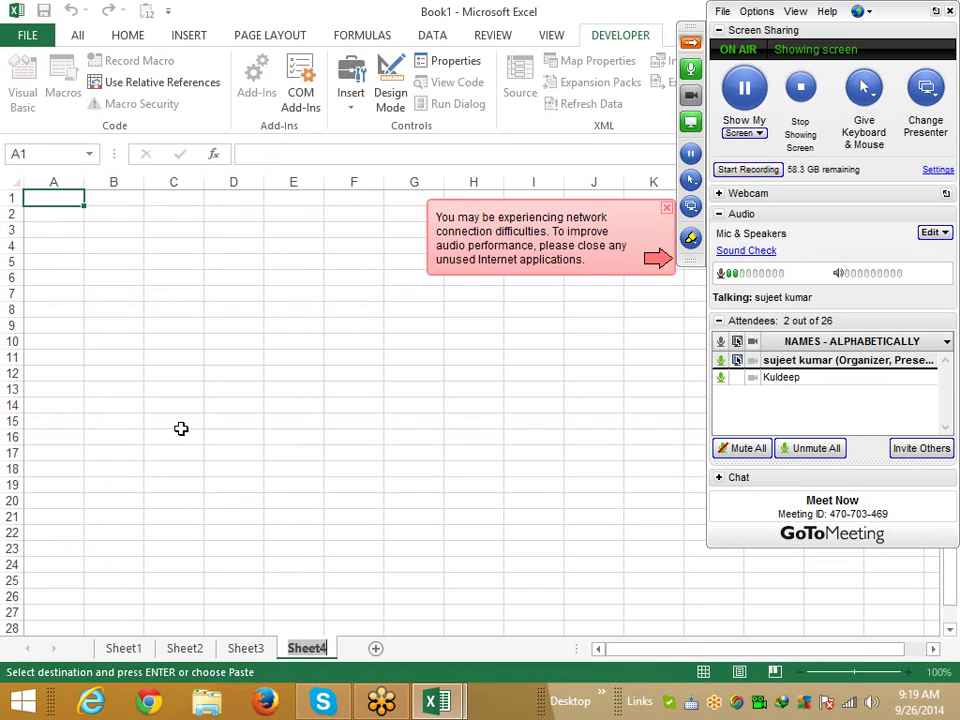
pyautogui.click(94, 226)
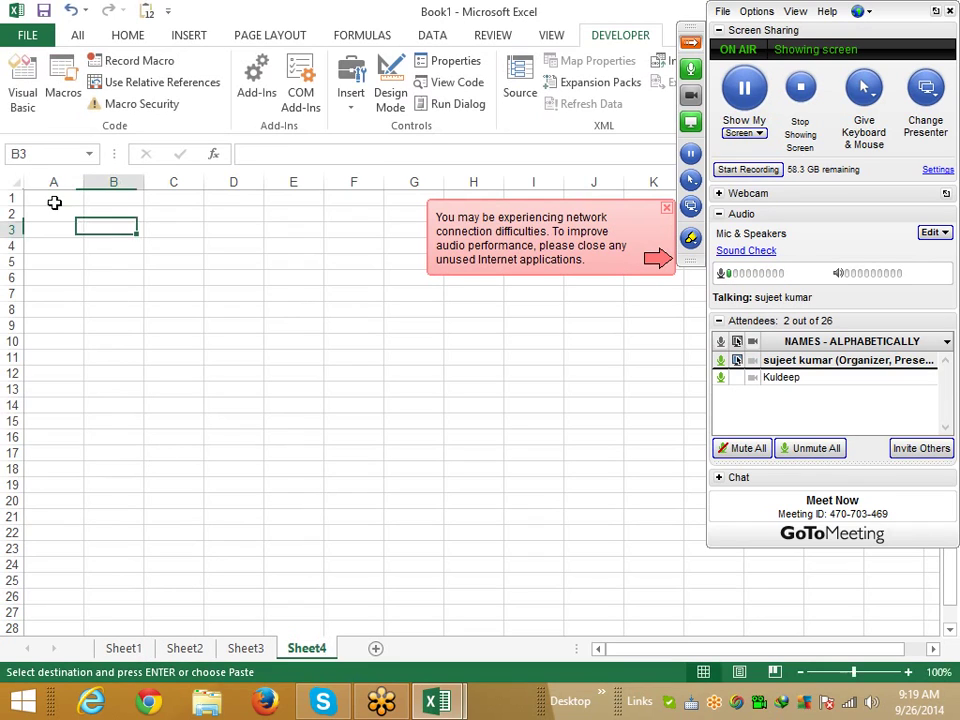
pyautogui.click(54, 209)
pyautogui.click(54, 198)
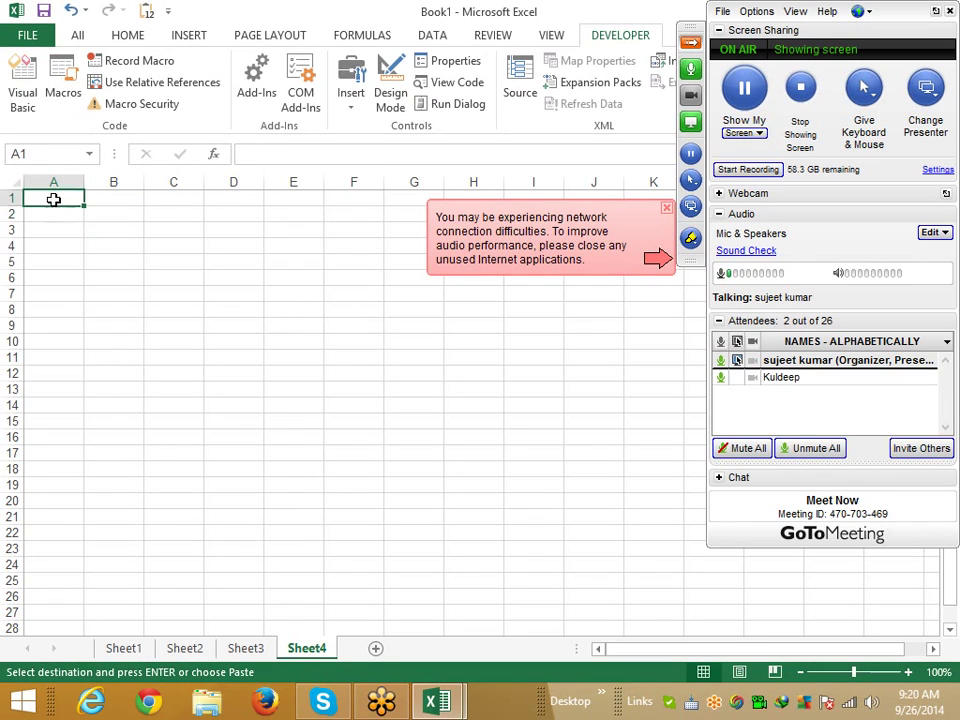
pyautogui.write('Name\tJan\tFeb\tMar\tApr Puneet\t17\t10\t60\t55 Neeraj\t34\t47\t61\t58 Inder\t50\t82\t49\t78 Puja\t79\t46\t12\t89 Om\t72\t75\t58\t48 Puneet\t85\t73\t68\t53')
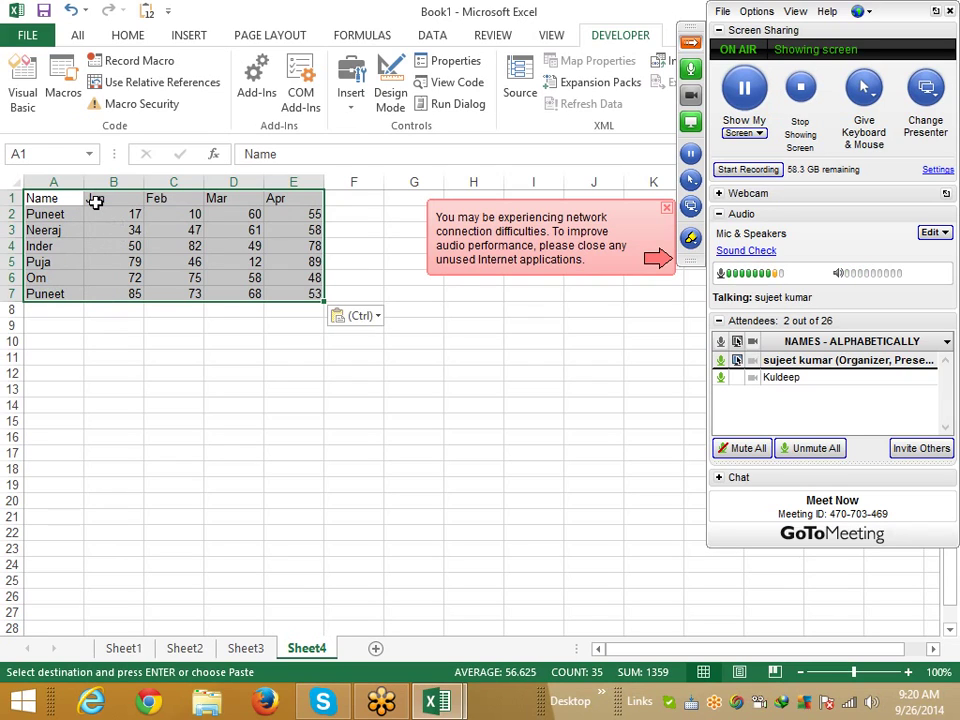
pyautogui.click(52, 322)
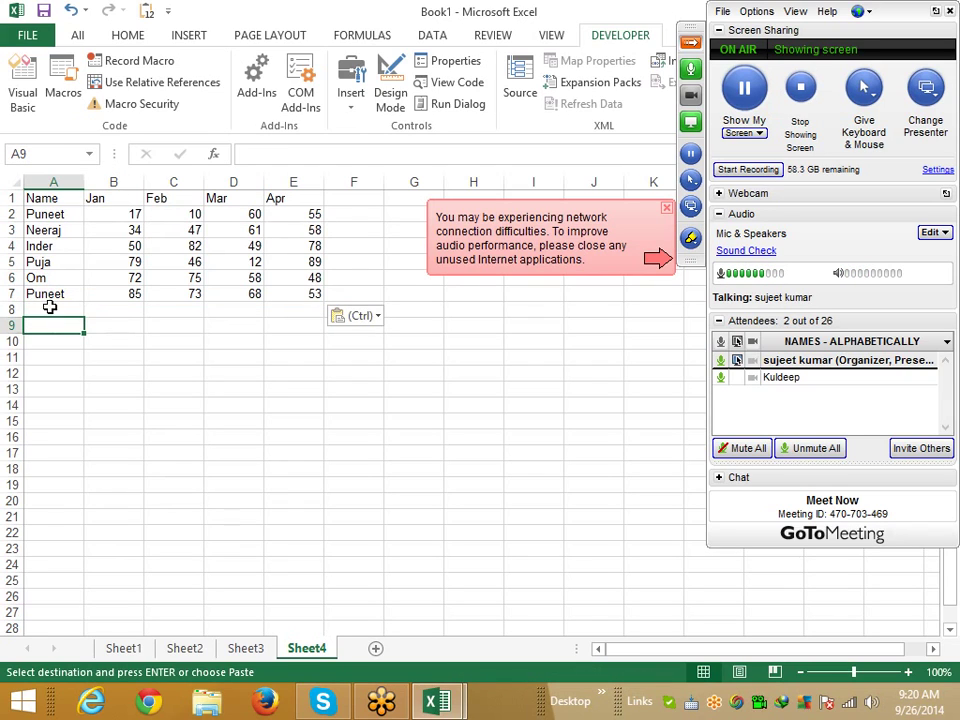
pyautogui.click(49, 307)
pyautogui.hotkey('ctrl', 'v')
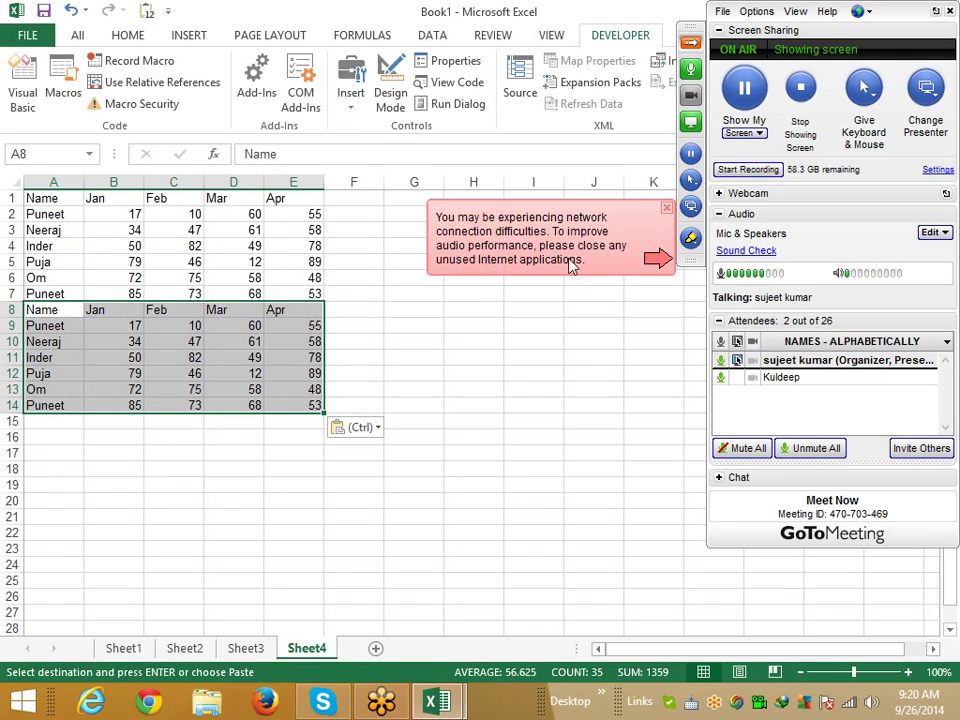
pyautogui.click(664, 209)
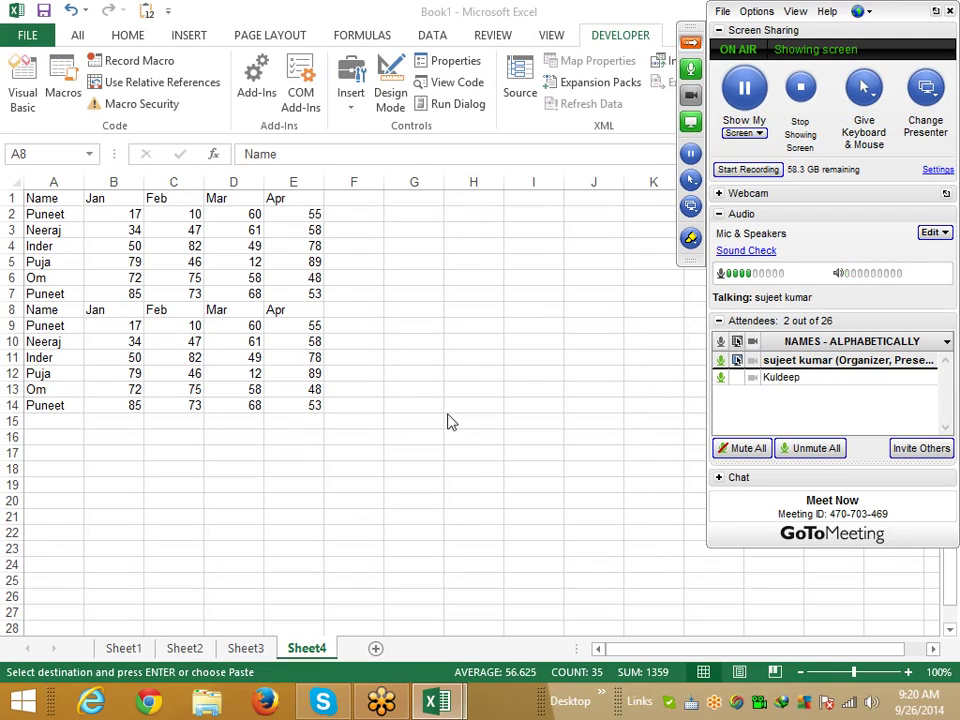
pyautogui.hotkey('ctrl', 'v')
# - Add ActiveCell.EntireRow.Delete after the PasteSpecial line in copyp, then return to Excel
pyautogui.moveTo(436, 702)
pyautogui.click(472, 638)
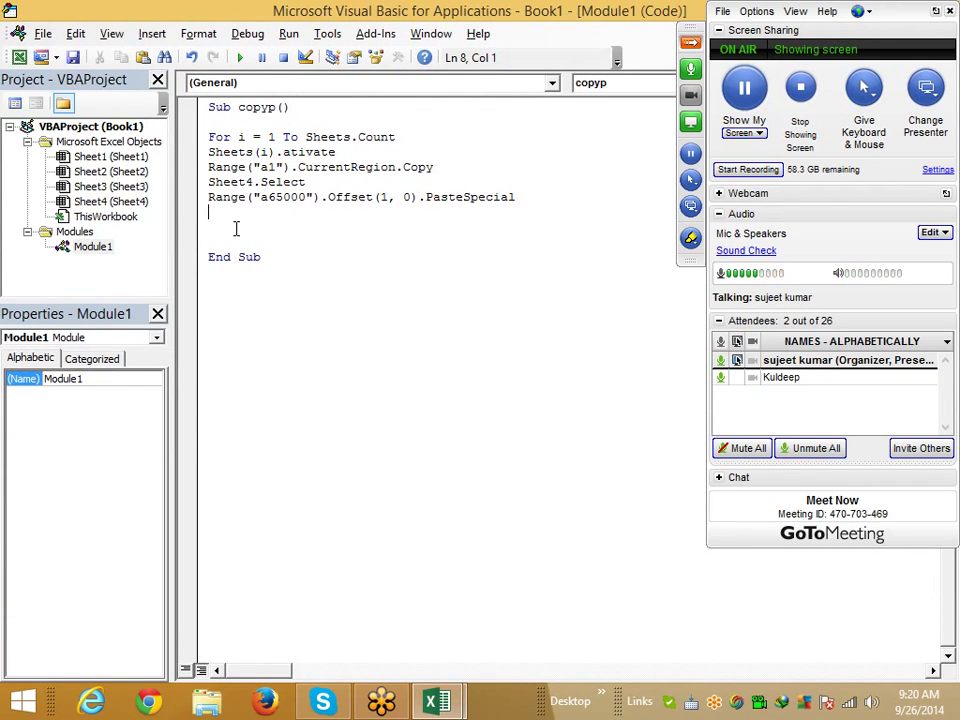
pyautogui.write('acti')
pyautogui.write('vecell')
pyautogui.write('.en')
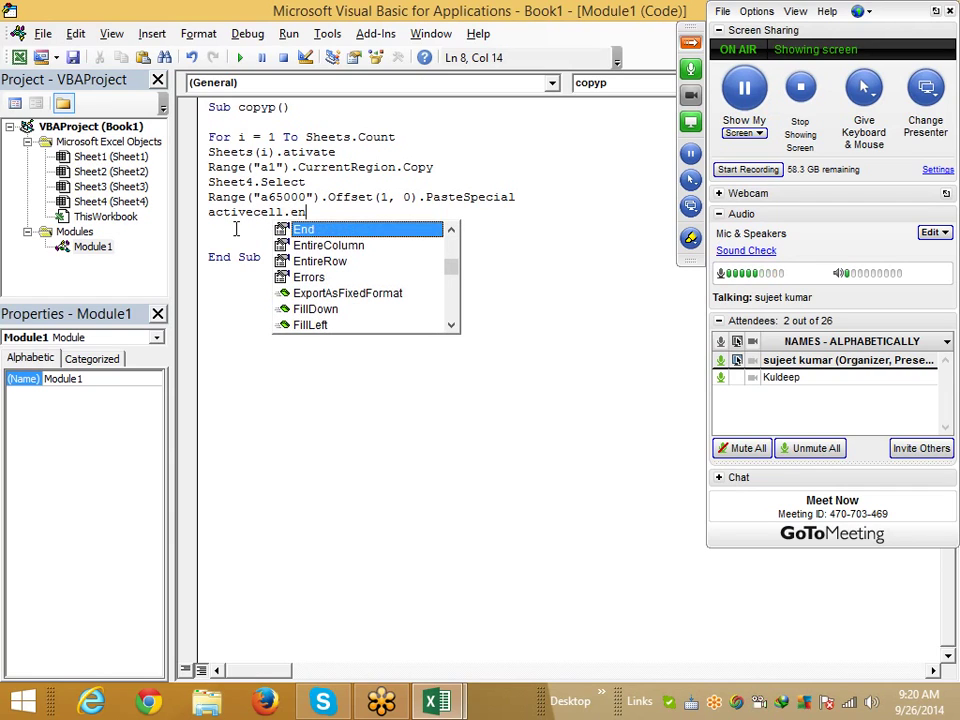
pyautogui.press('Down')
pyautogui.press('Down')
pyautogui.press('Tab')
pyautogui.write('.de')
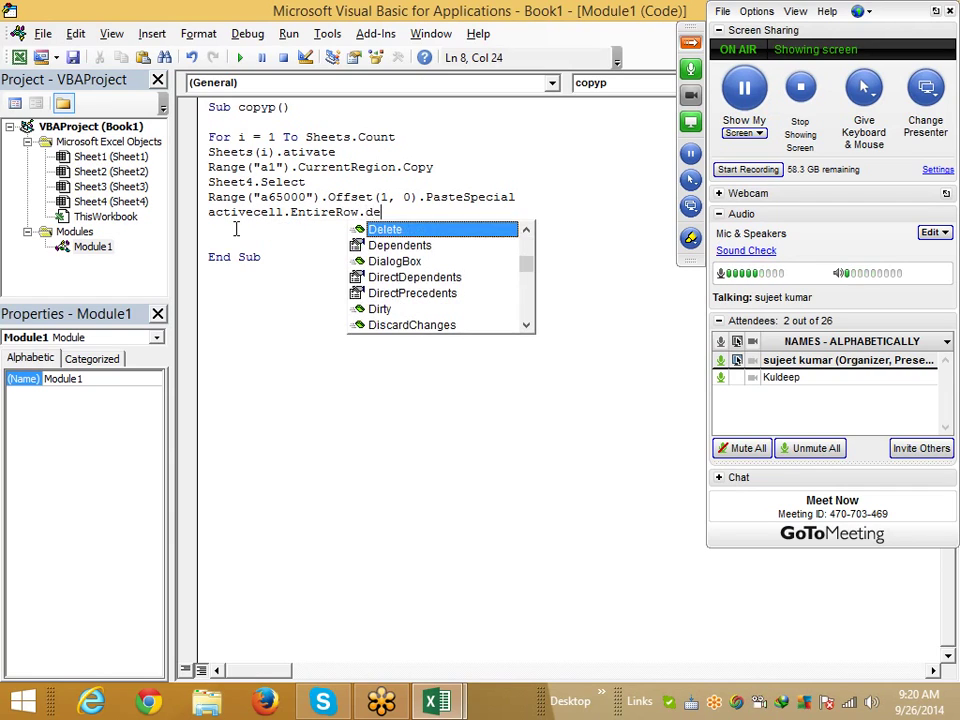
pyautogui.press('Tab')
pyautogui.press('Return')
pyautogui.hotkey('alt', 'F11')
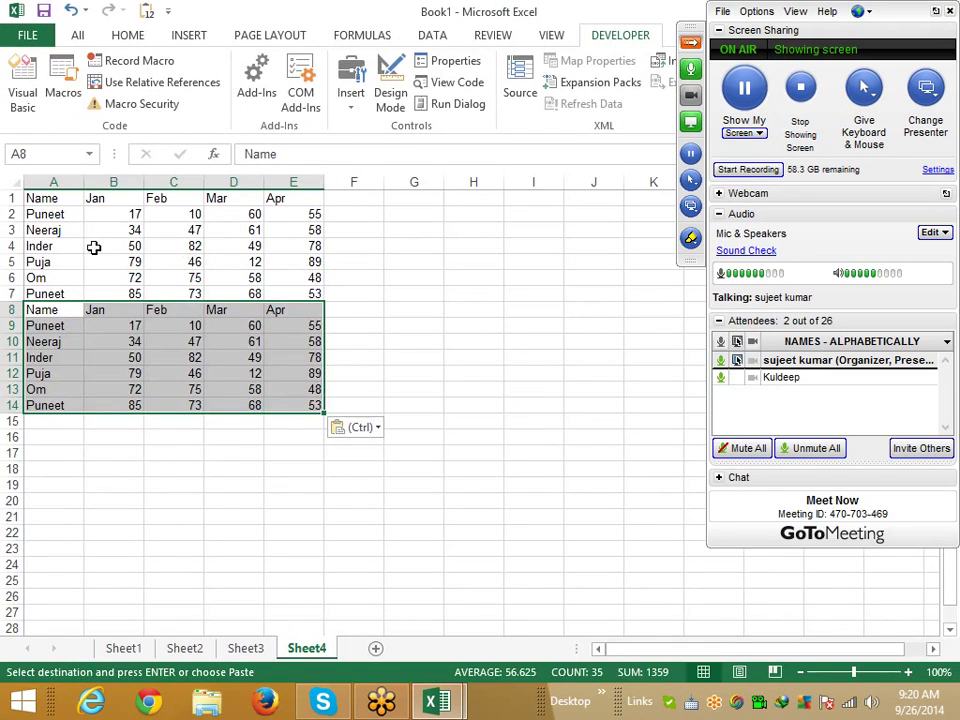
# - Clear the pasted data rows A2:E14 on Sheet4
pyautogui.click(62, 216)
pyautogui.hotkey('ctrl', 'shift', 'Right')
pyautogui.hotkey('ctrl', 'shift', 'Down')
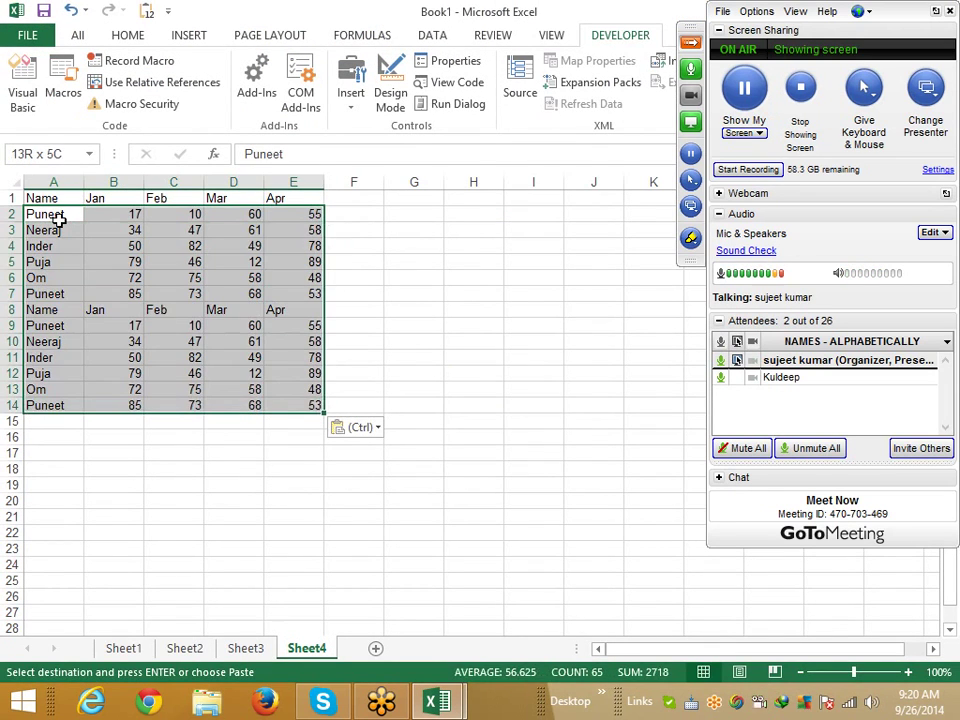
pyautogui.hotkey('ctrl', 'shift', 'd')
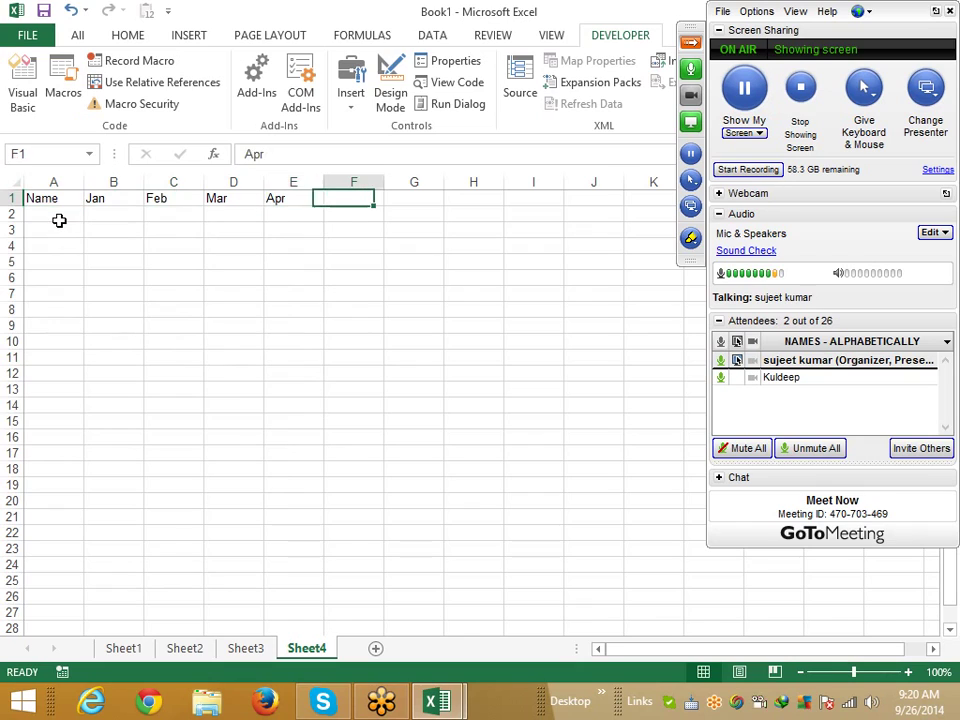
# - Type the heading Sheets in F1
pyautogui.write('Sheet')
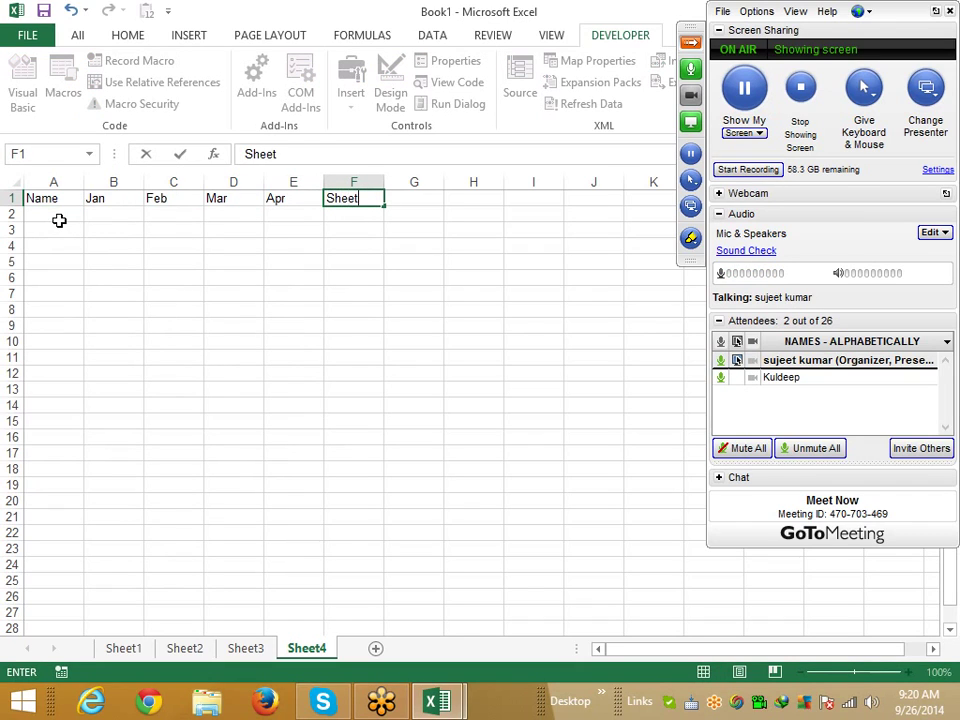
pyautogui.write('s')
pyautogui.hotkey('ctrl', 'Return')
pyautogui.press('Down')
pyautogui.press('Down')
pyautogui.hotkey('alt', 'F11')
pyautogui.press('Return')
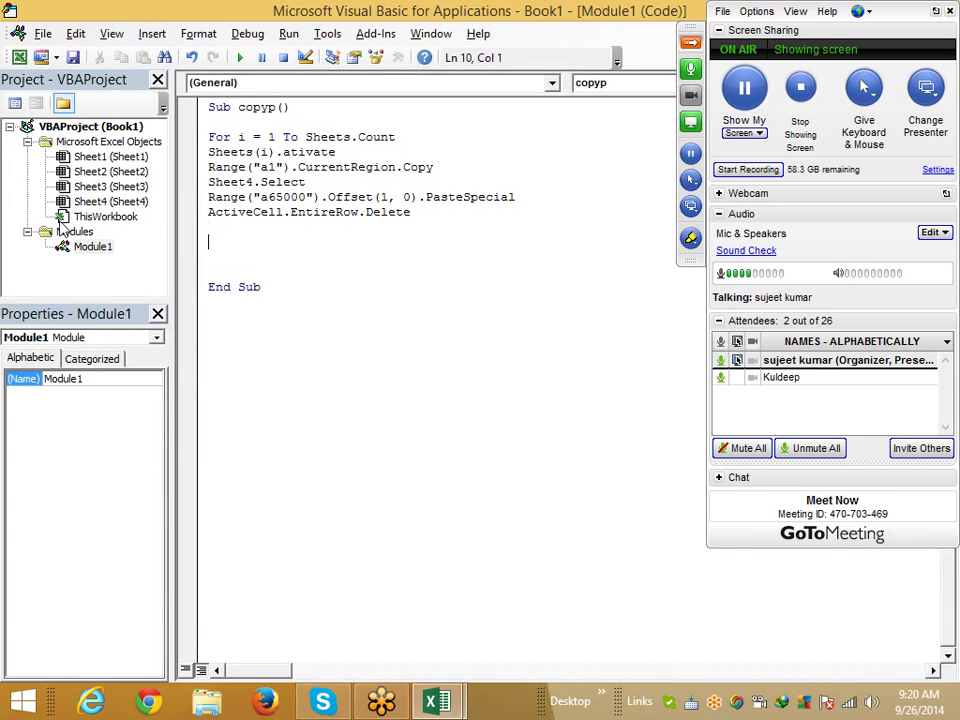
pyautogui.hotkey('alt', 'Tab')
pyautogui.press('Left')
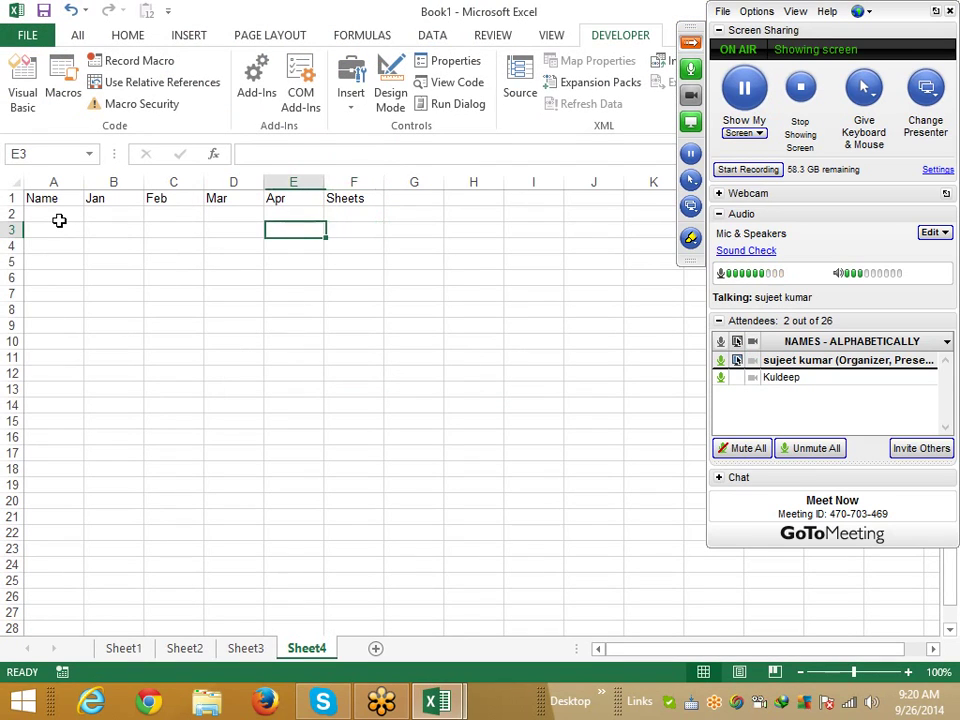
pyautogui.press('Up')
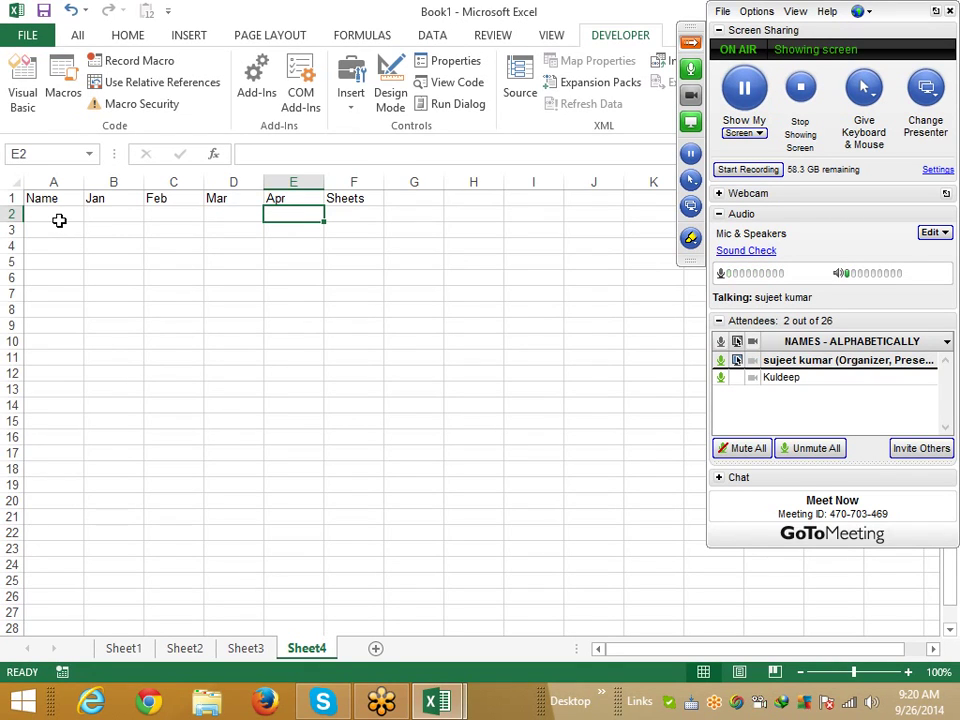
pyautogui.hotkey('alt', 'F11')
pyautogui.press('Up')
pyautogui.press('Up')
# - Declare Dim sheetname As String on a new line above the For loop
pyautogui.press('Up')
pyautogui.press('Up')
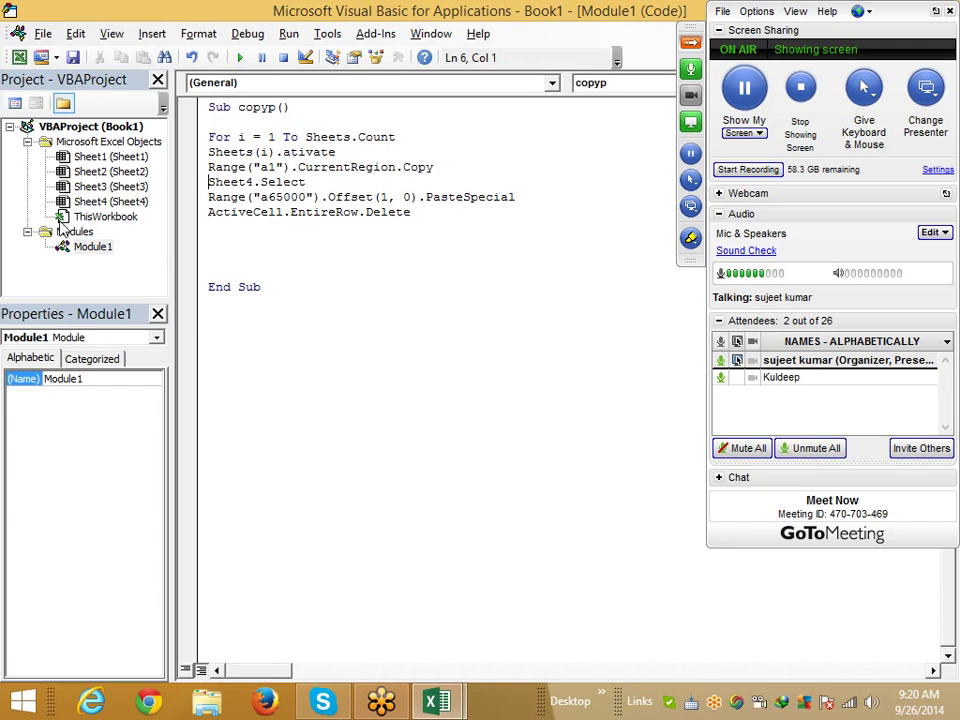
pyautogui.press('Up')
pyautogui.press('Up')
pyautogui.press('Up')
pyautogui.press('Return')
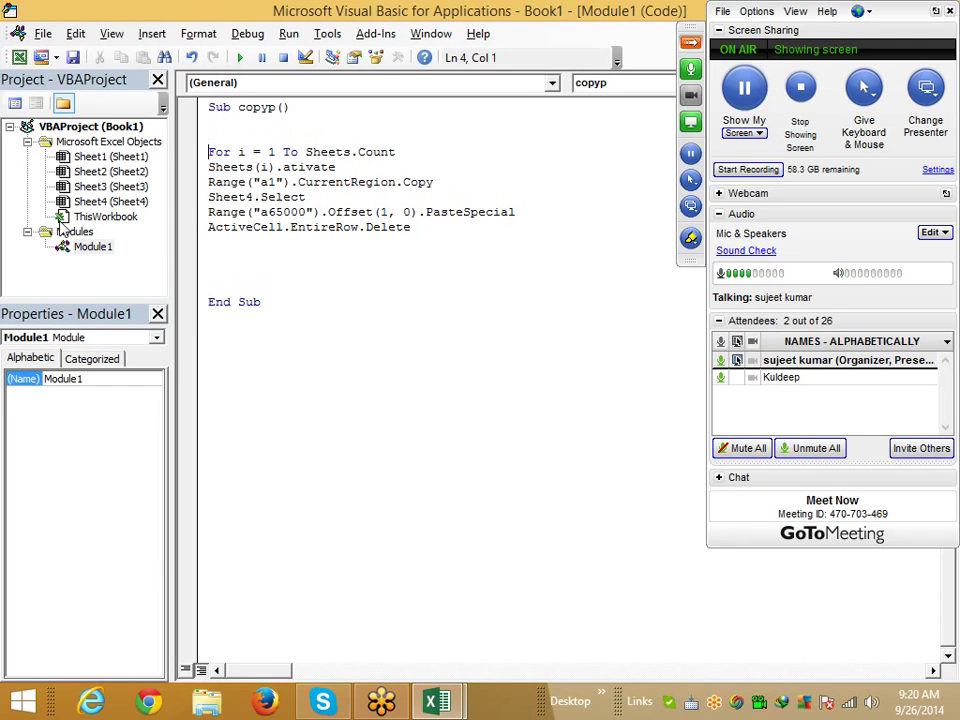
pyautogui.press('Up')
pyautogui.write('di')
pyautogui.write('m s as')
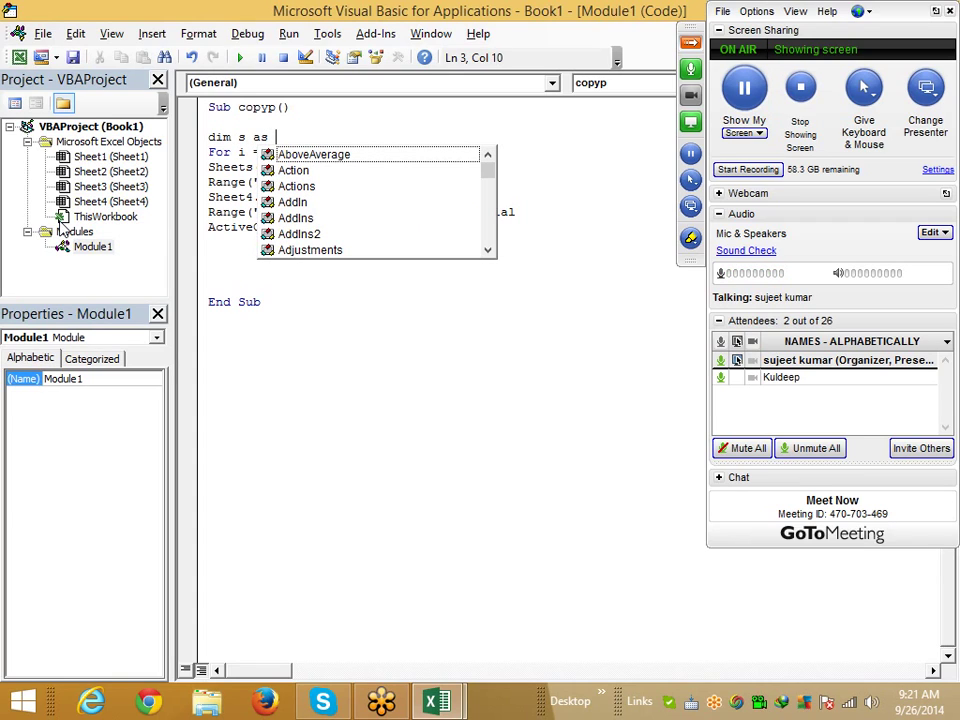
pyautogui.press('BackSpace')
pyautogui.press('BackSpace')
pyautogui.press('BackSpace')
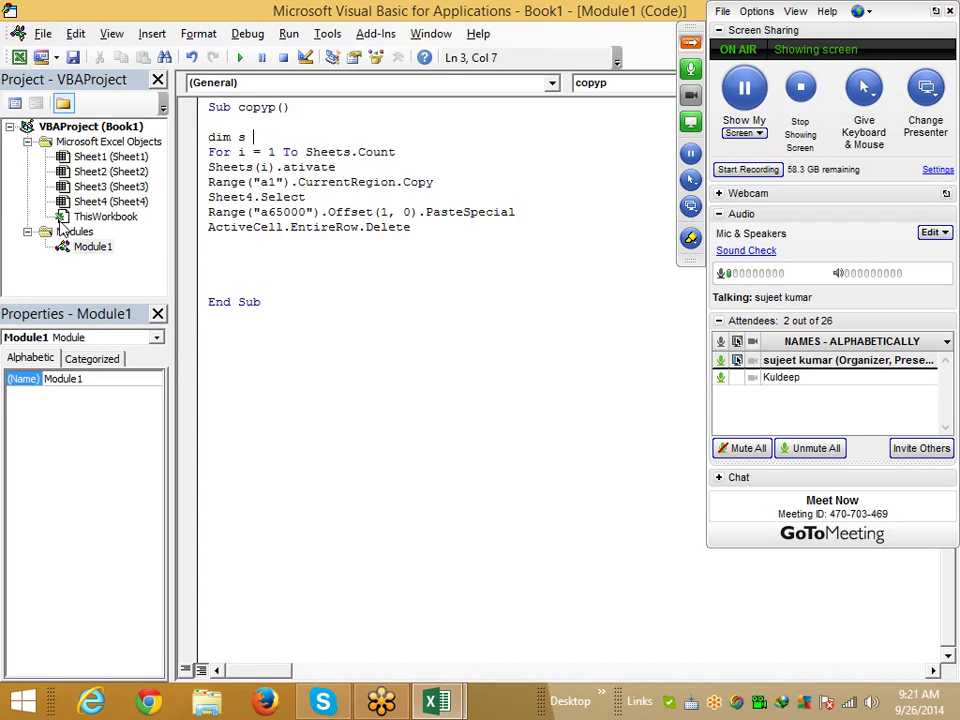
pyautogui.press('BackSpace')
pyautogui.write('heet')
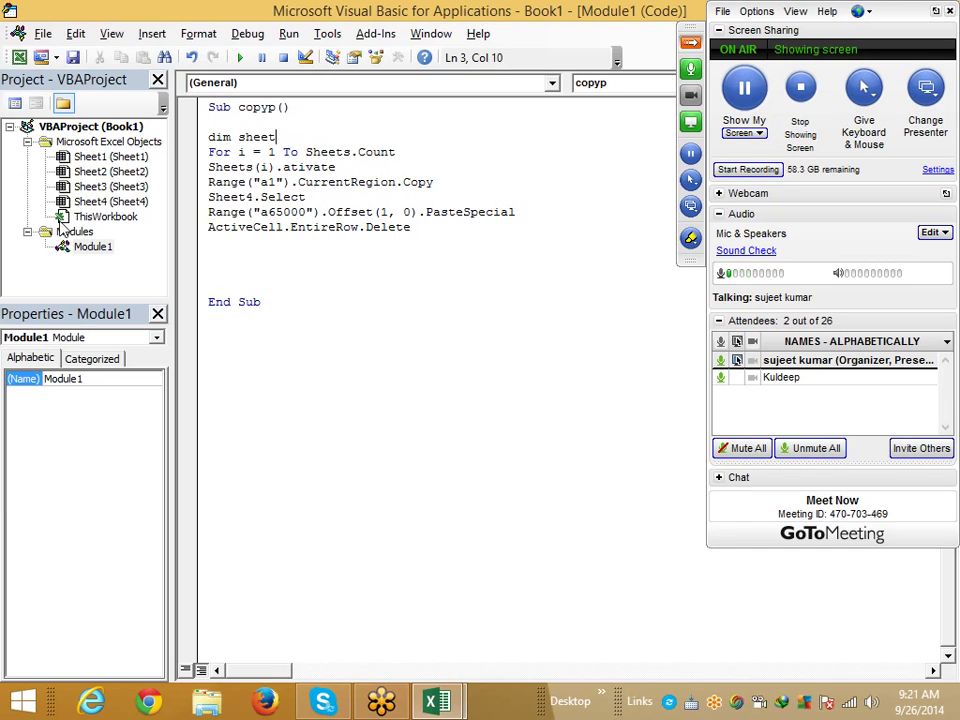
pyautogui.write('name as')
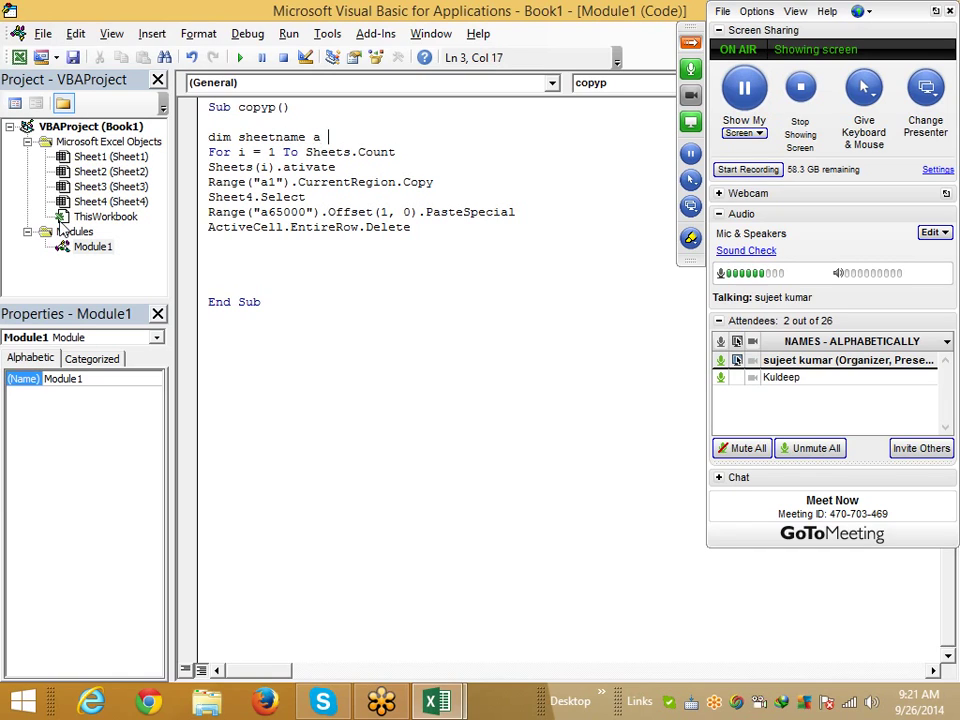
pyautogui.press('BackSpace')
pyautogui.write('s s')
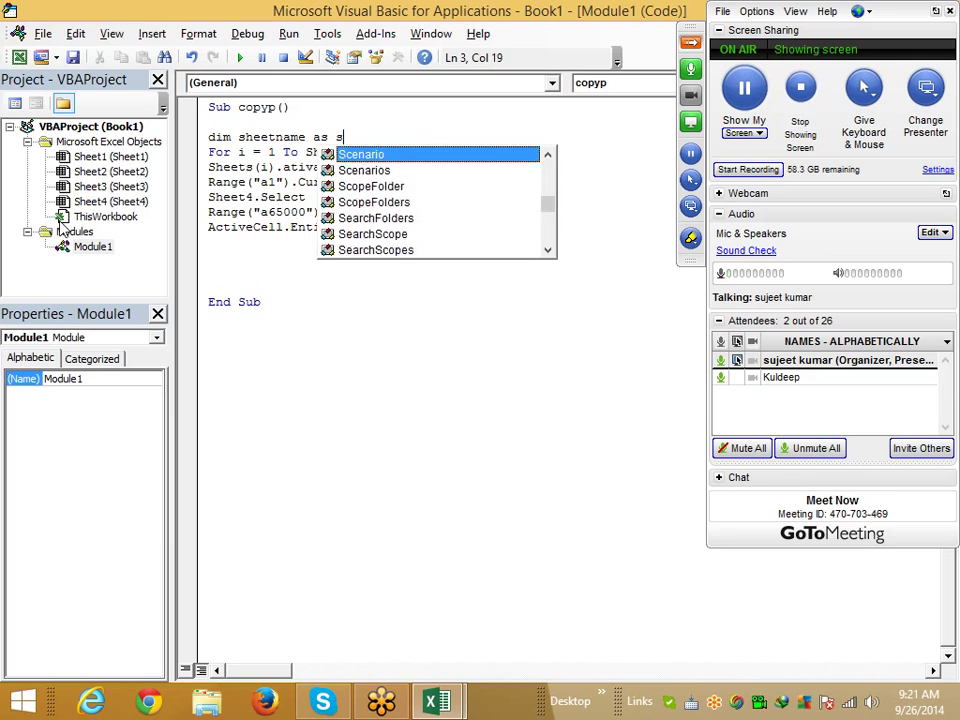
pyautogui.write('tr')
pyautogui.press('Tab')
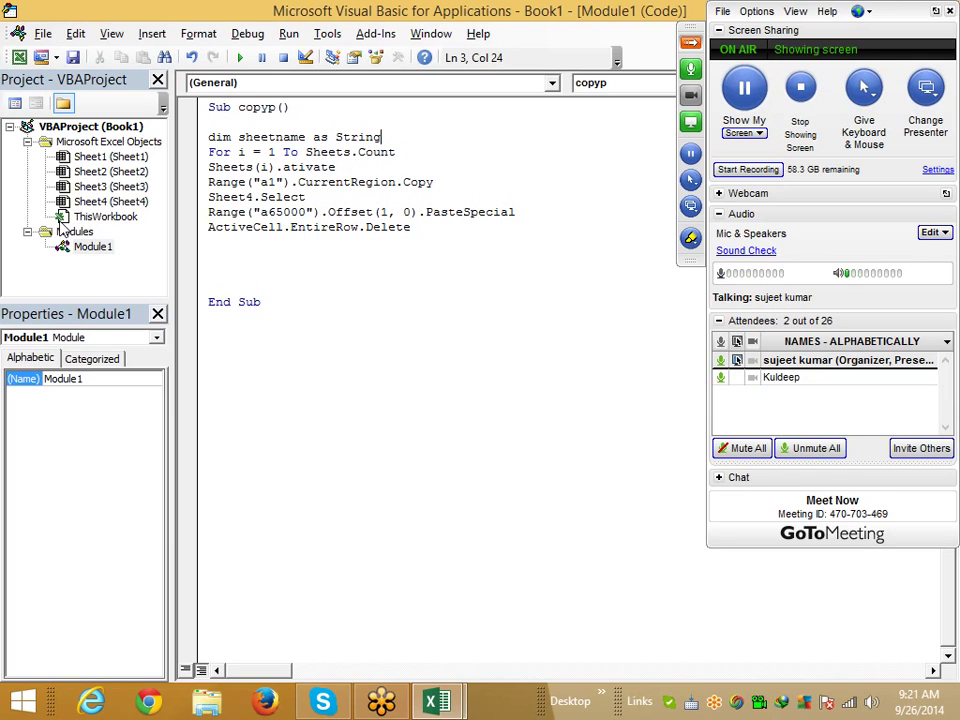
# - Add sheetname = ActiveSheet.Name after the sheet-activation line and return to Excel
pyautogui.press('Down')
pyautogui.press('Down')
pyautogui.press('Return')
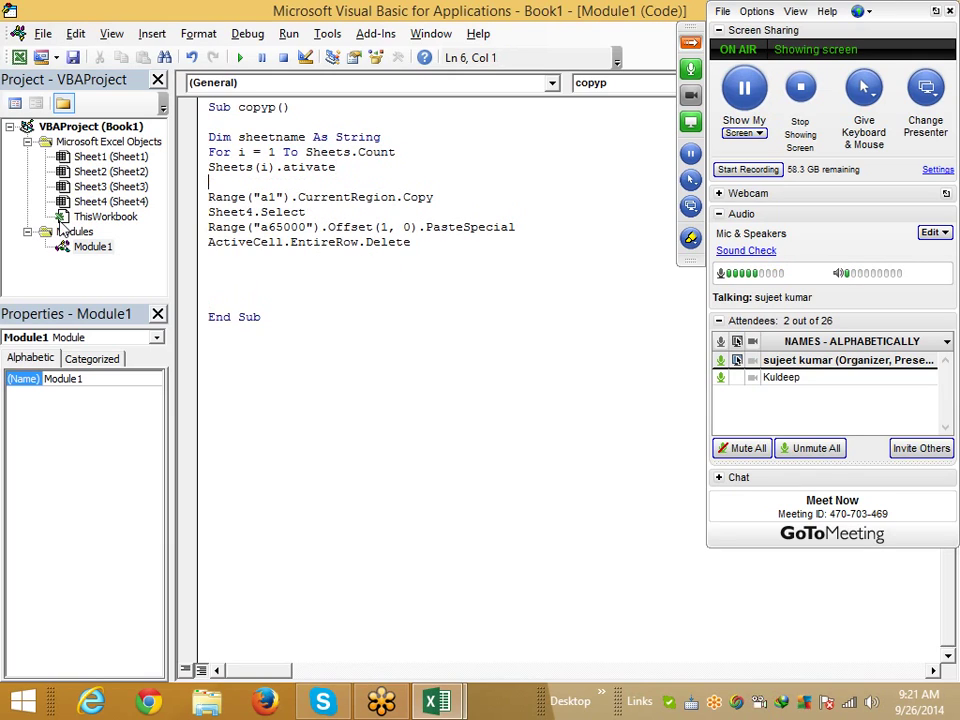
pyautogui.write('shee')
pyautogui.write('tna')
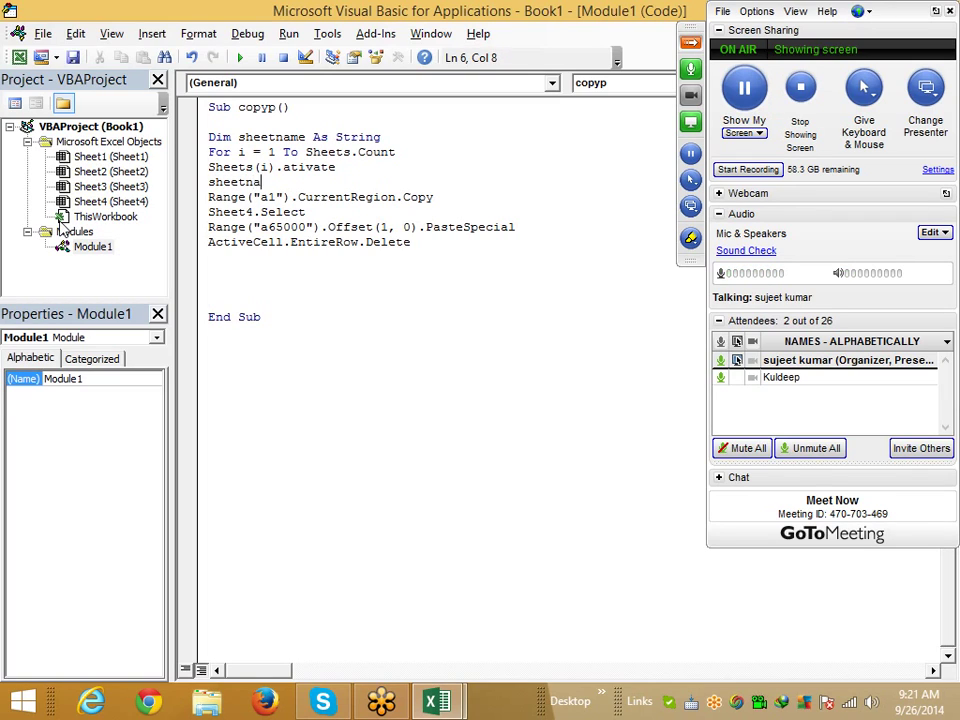
pyautogui.write('me')
pyautogui.write('=')
pyautogui.write('acto')
pyautogui.write('ive')
pyautogui.write('sheet')
pyautogui.write('.')
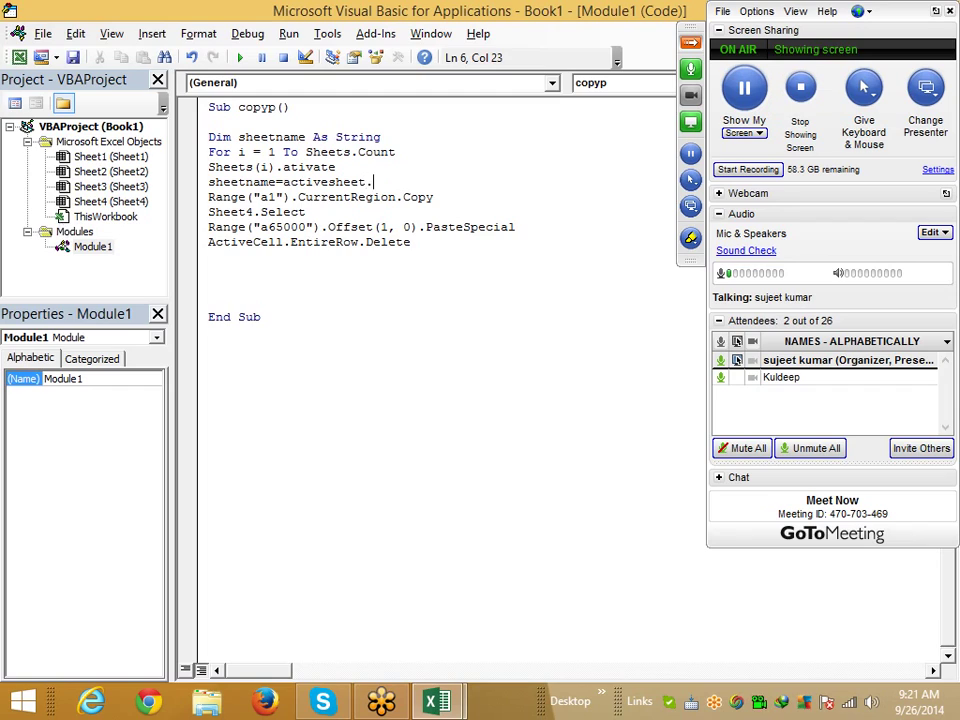
pyautogui.write('ame')
pyautogui.press('Down')
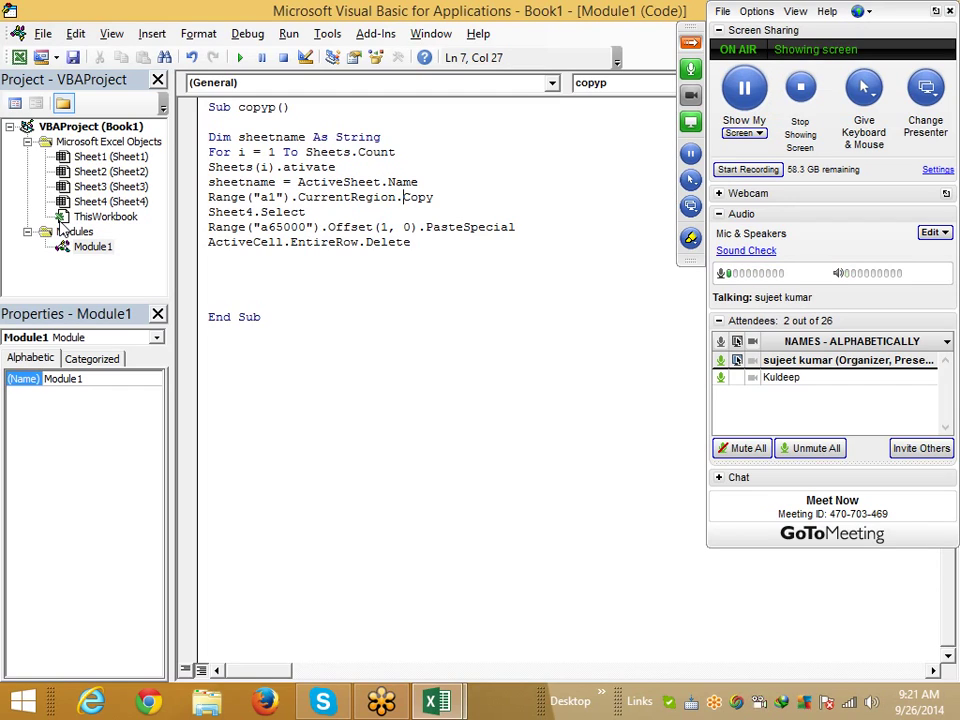
pyautogui.press('Down')
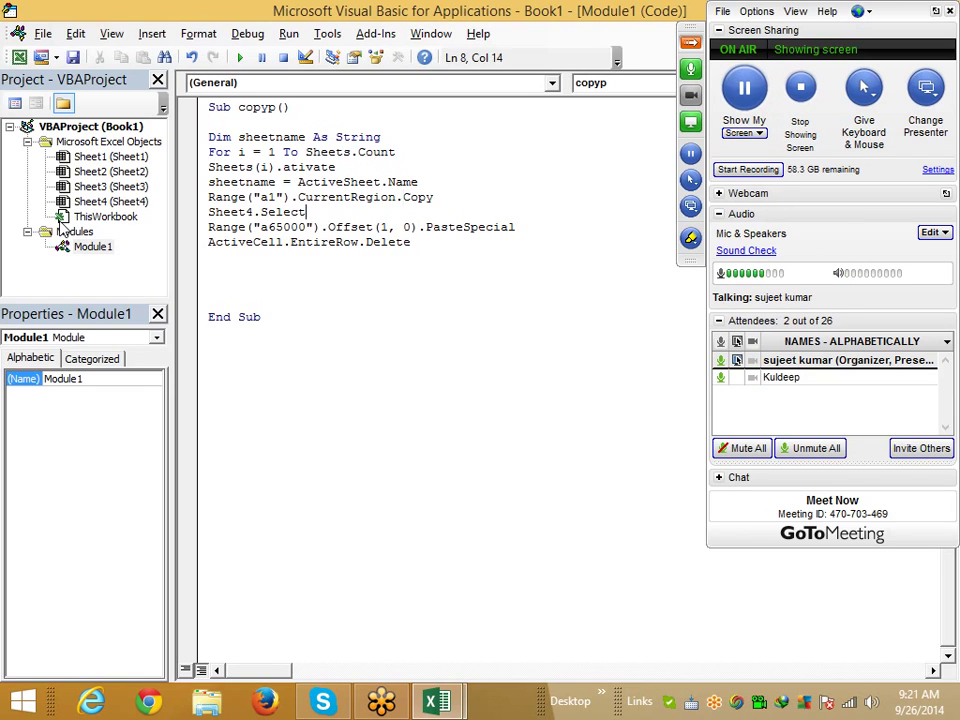
pyautogui.press('Down')
pyautogui.press('Down')
pyautogui.press('Down')
pyautogui.hotkey('alt', 'F11')
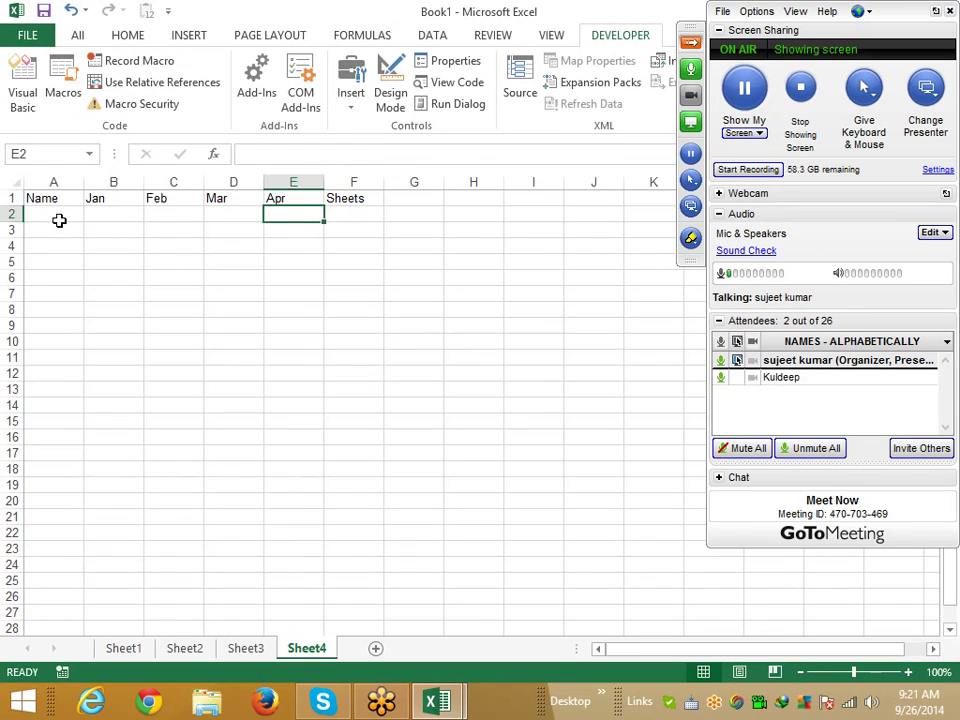
pyautogui.press('Up')
pyautogui.press('Down')
# - Start a new code line reading Range("65000").End
pyautogui.hotkey('alt', 'F11')
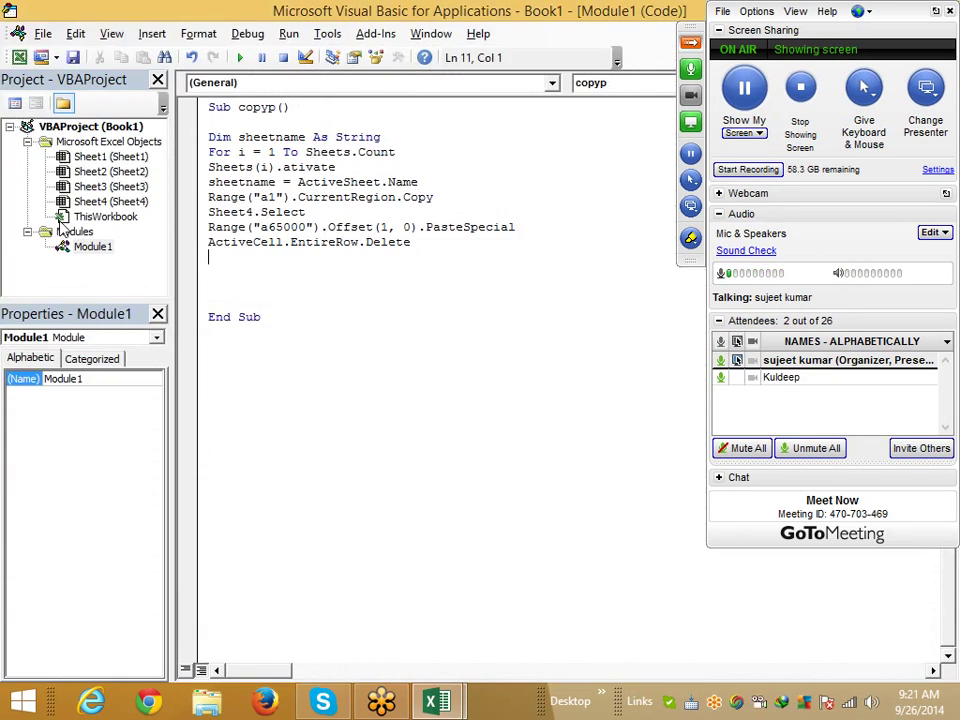
pyautogui.write('ra')
pyautogui.press('BackSpace')
pyautogui.press('BackSpace')
pyautogui.write('rang')
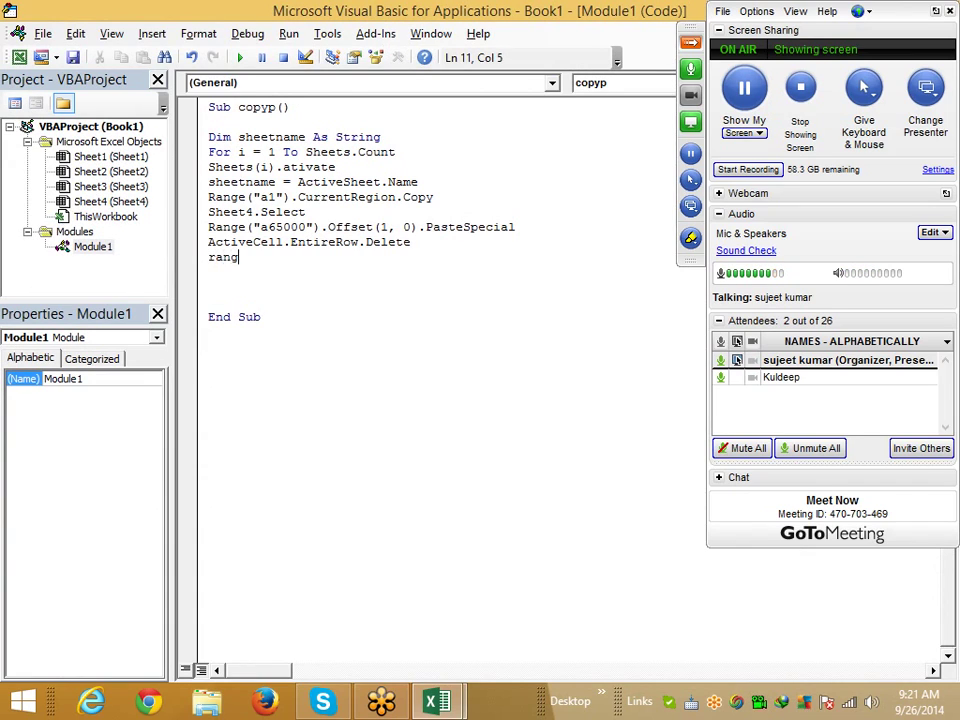
pyautogui.write('e(')
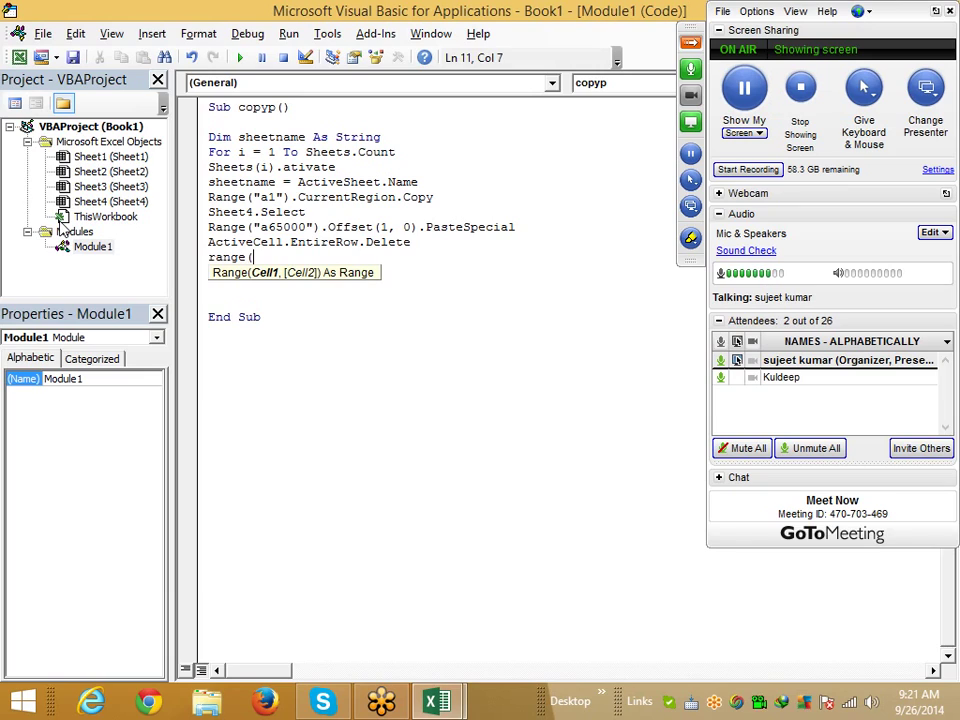
pyautogui.write('"')
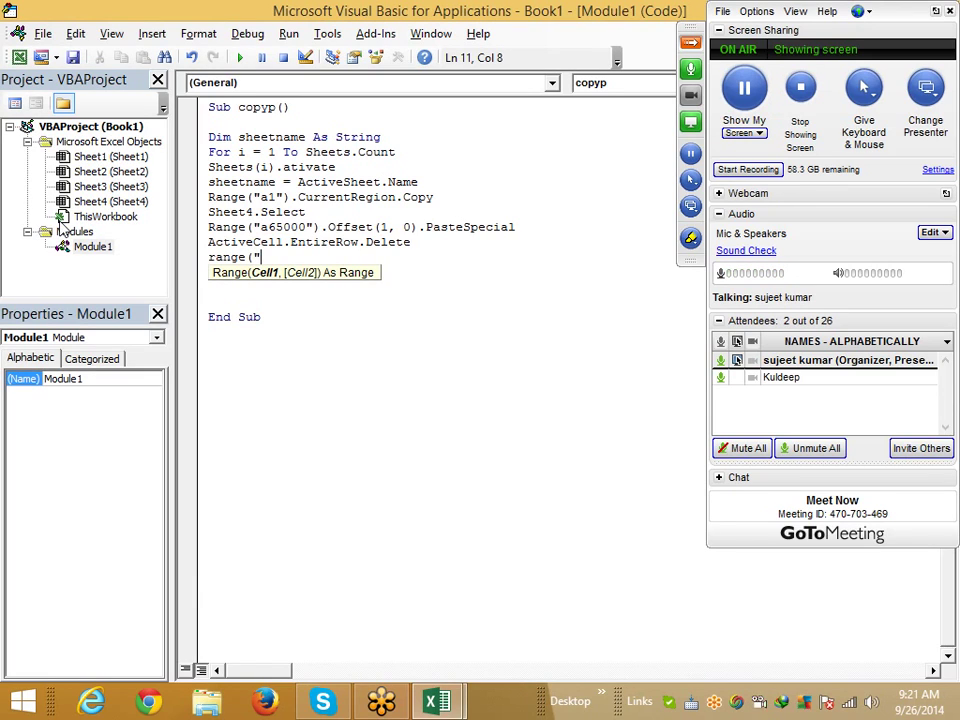
pyautogui.write('e65')
pyautogui.write('000")')
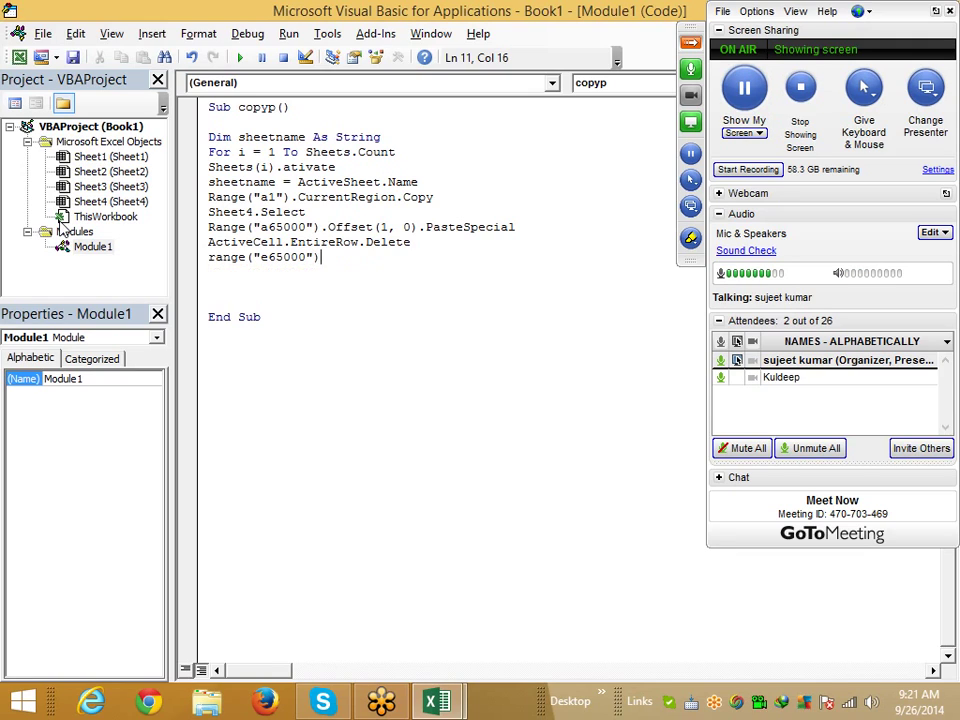
pyautogui.write('.en')
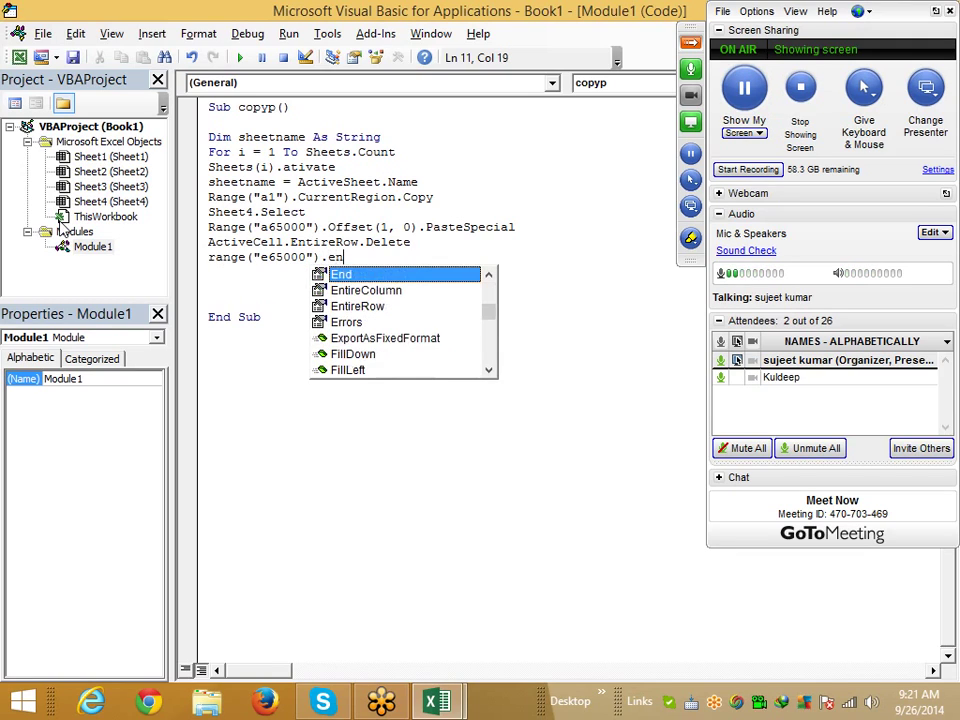
pyautogui.press('Tab')
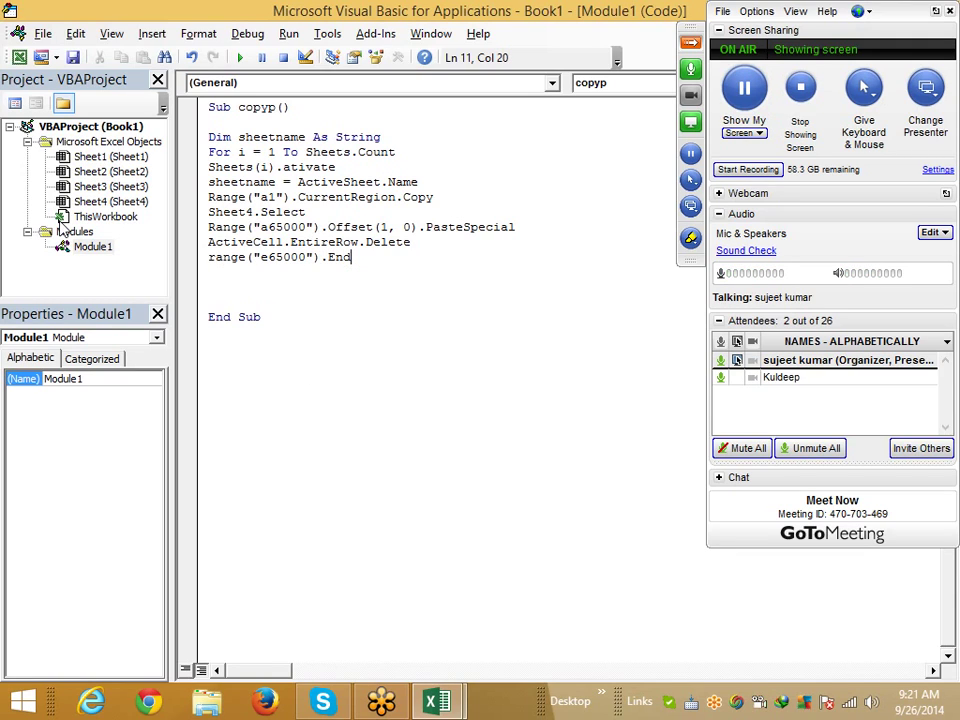
# - Change line 9's paste reference to Range("a65000").End(xlUp)
pyautogui.click(321, 227)
pyautogui.write('.e')
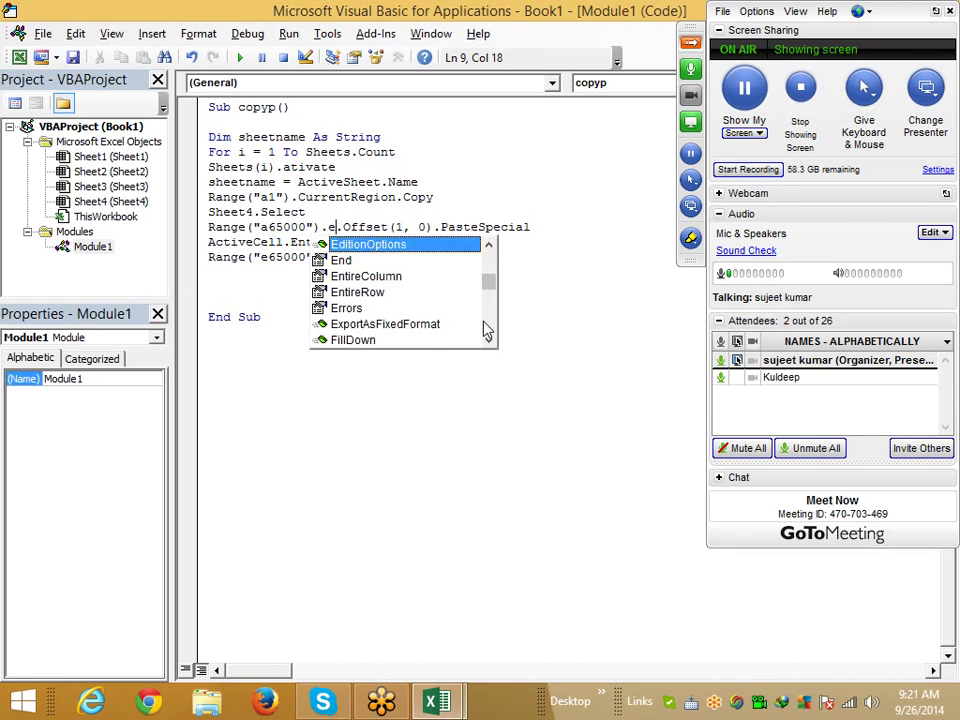
pyautogui.write('n')
pyautogui.press('Tab')
pyautogui.write('(')
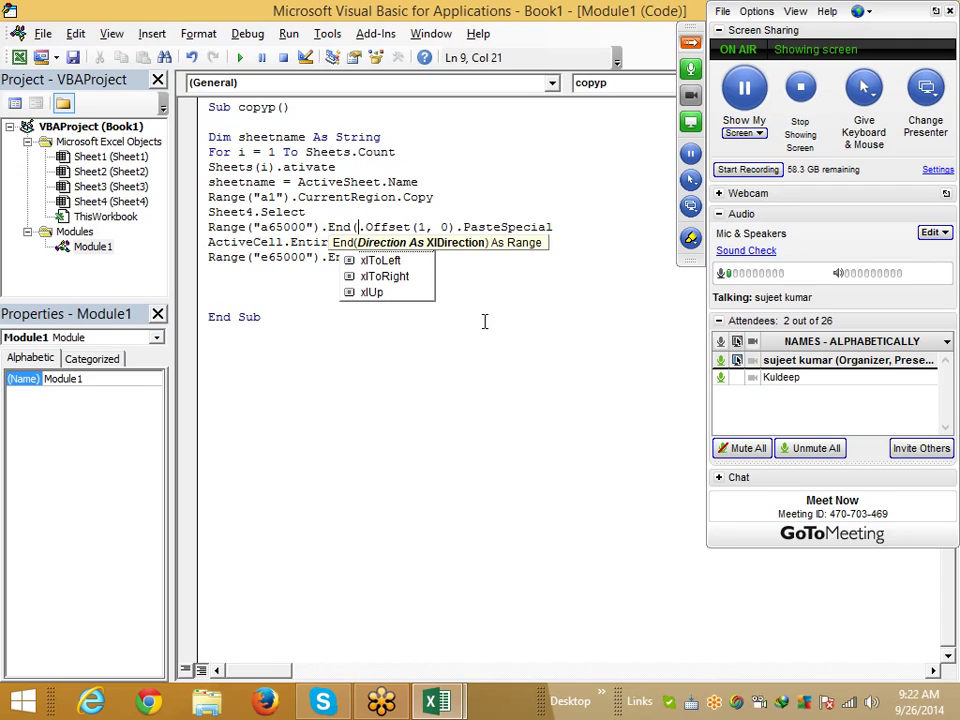
pyautogui.press('Down')
pyautogui.press('Down')
pyautogui.press('Tab')
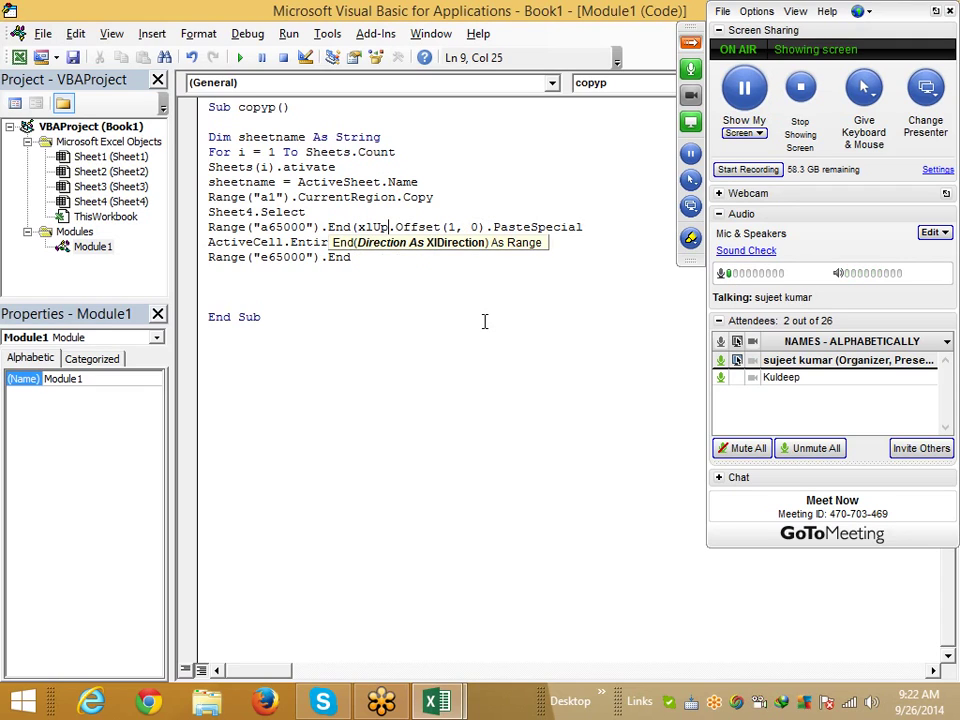
pyautogui.write(')')
pyautogui.press('Down')
pyautogui.press('Down')
pyautogui.press('Down')
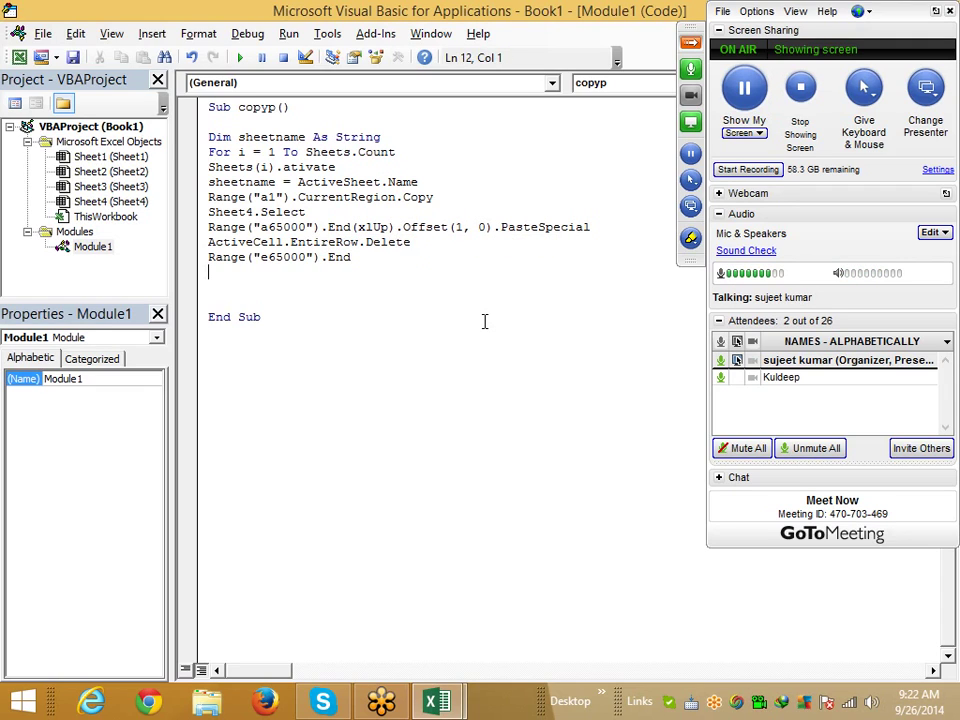
# - Complete line 11 as Range("e65000").End(xlUp).Offset(0, 1).Select
pyautogui.press('Left')
pyautogui.write('(')
pyautogui.press('Left')
pyautogui.press('Left')
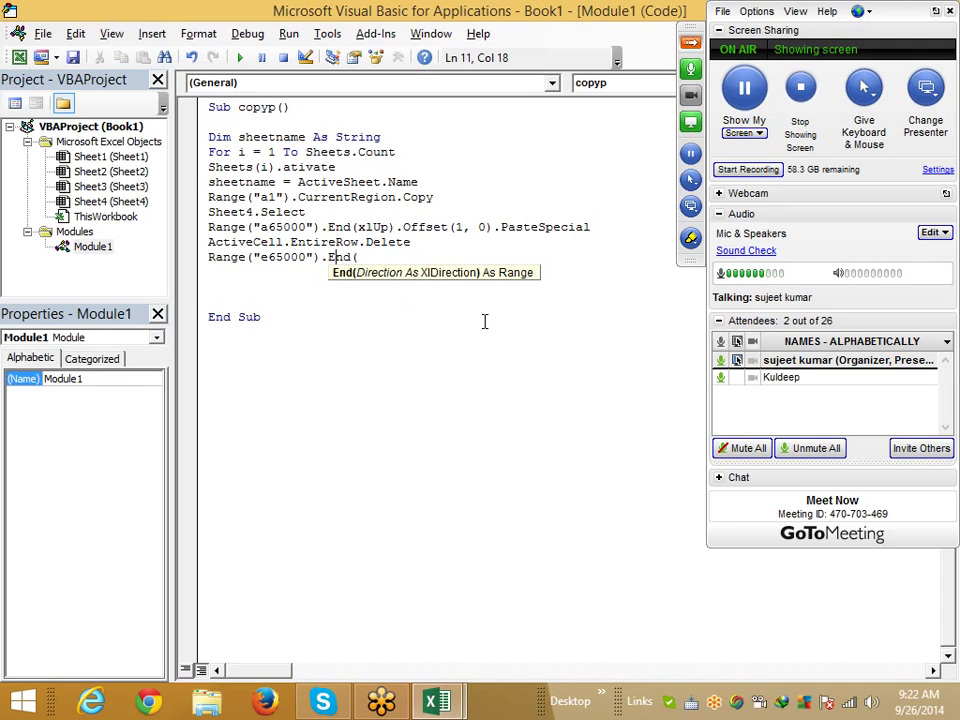
pyautogui.press('Right')
pyautogui.press('Right')
pyautogui.press('BackSpace')
pyautogui.write('(')
pyautogui.press('Down')
pyautogui.press('Down')
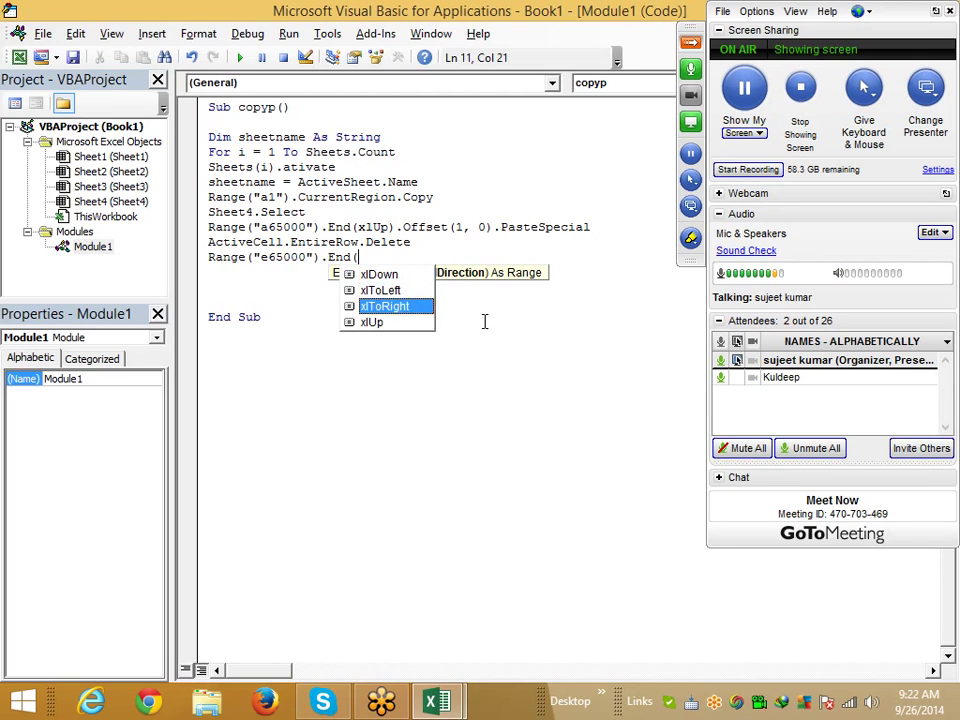
pyautogui.press('Down')
pyautogui.press('Tab')
pyautogui.write(').')
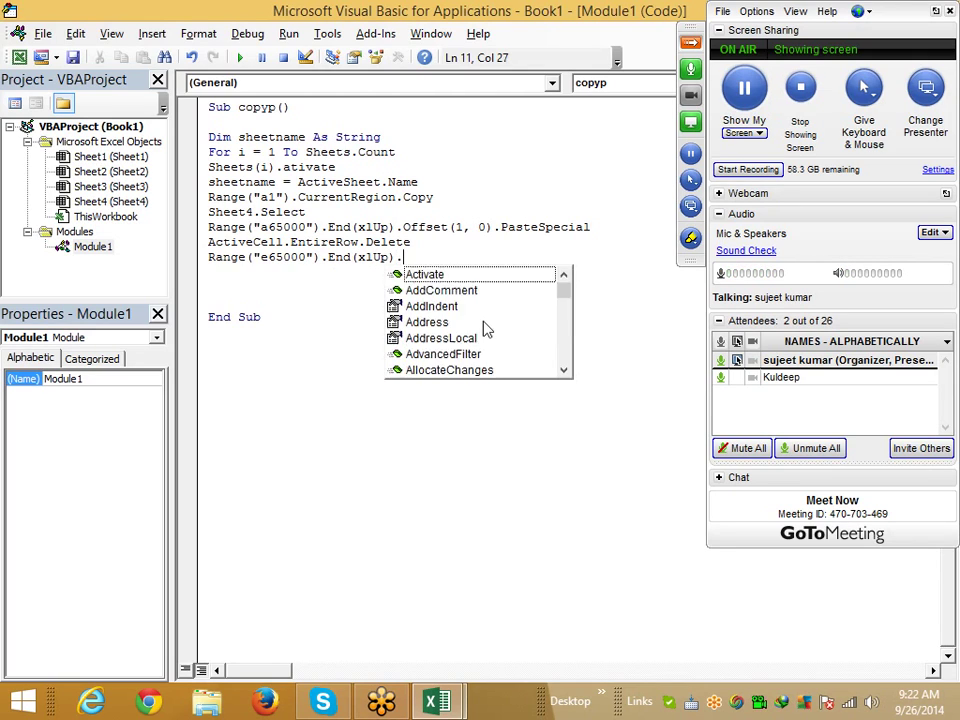
pyautogui.write('offset')
pyautogui.press('Escape')
pyautogui.write('(')
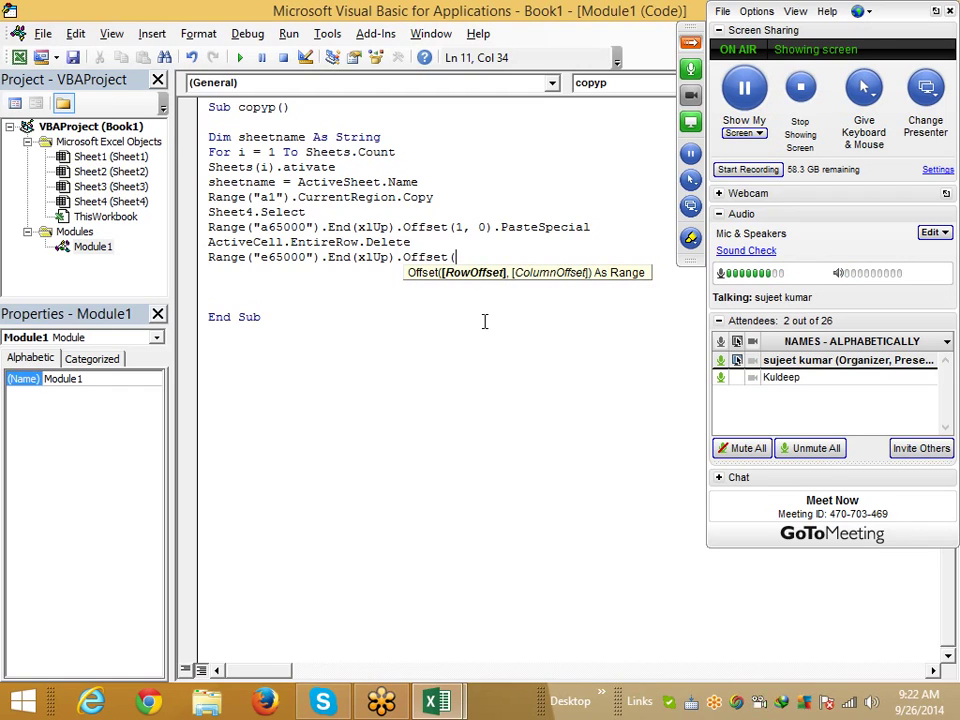
pyautogui.write('0,')
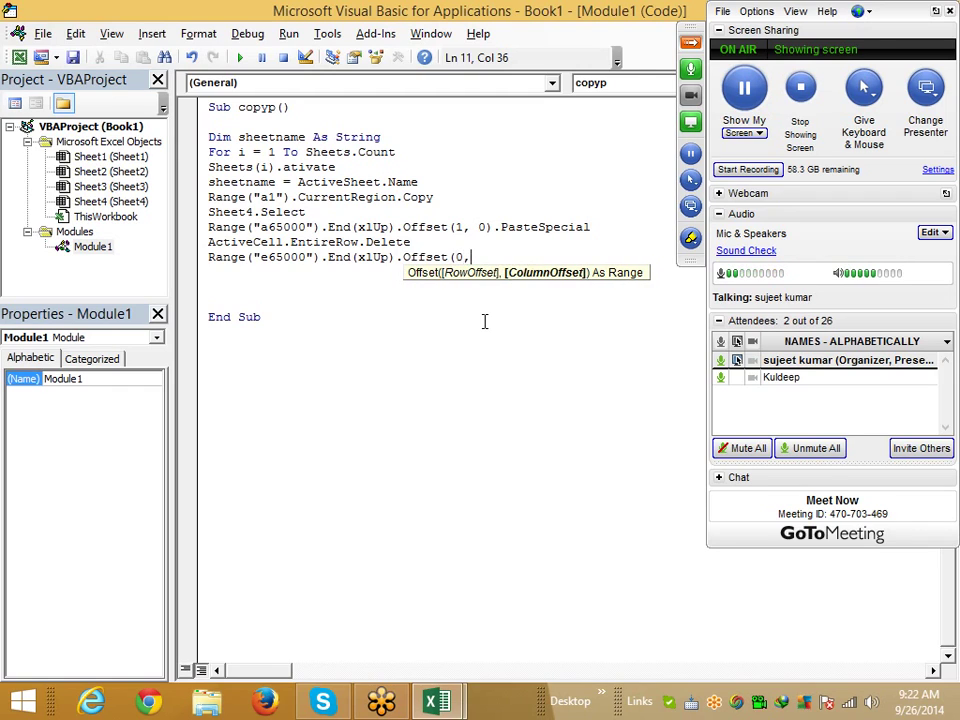
pyautogui.write('1)')
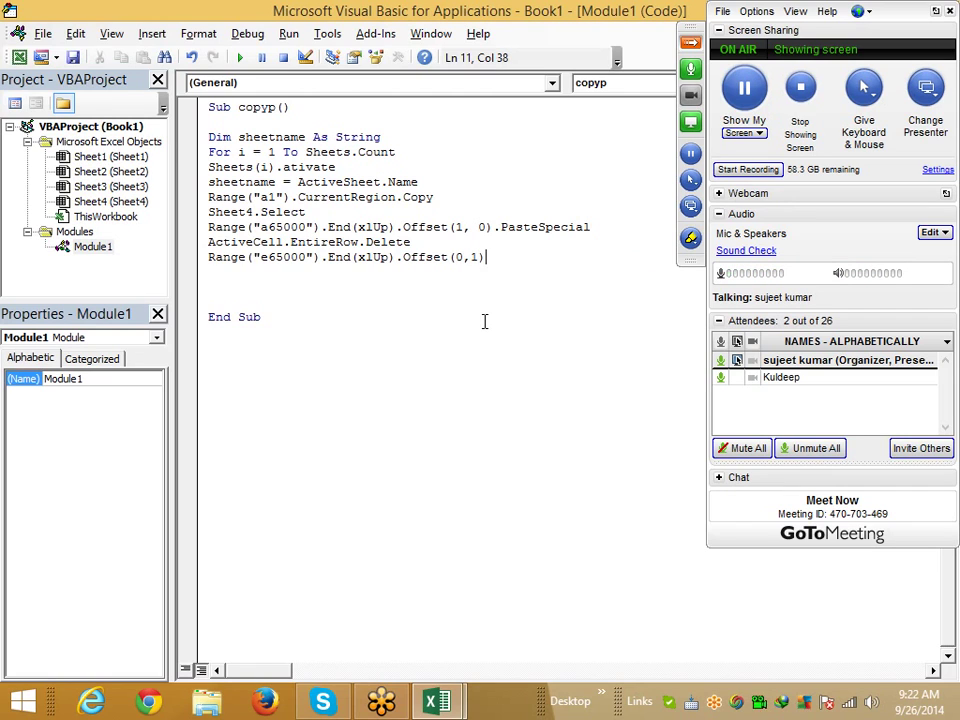
pyautogui.write('.se')
pyautogui.press('Tab')
pyautogui.press('Return')
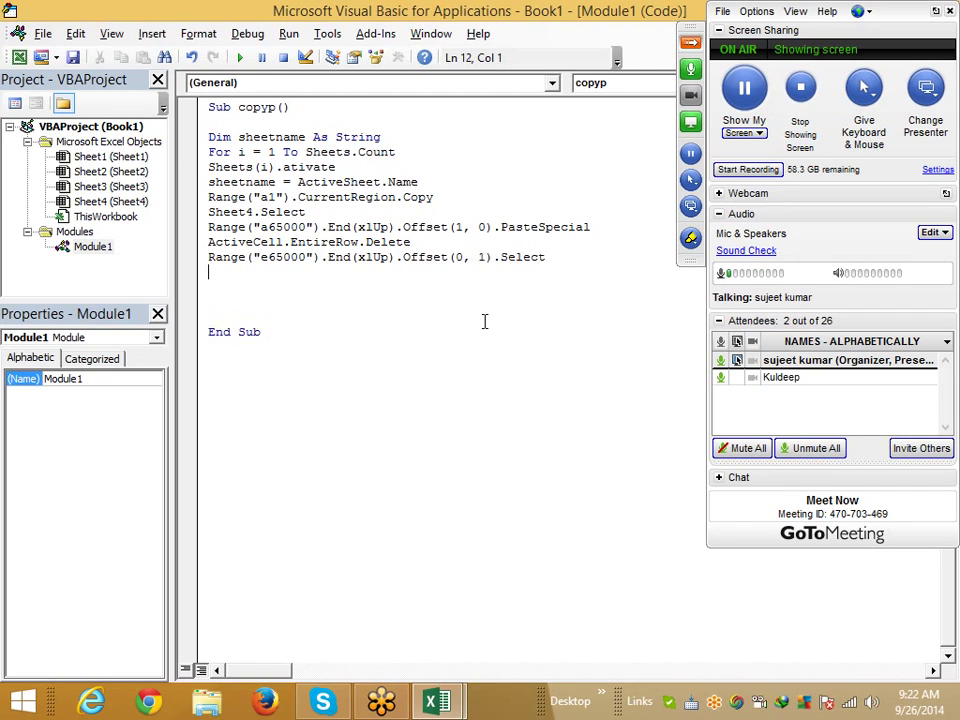
# - Copy Sheet3's data rows A2:E7 and paste them at A2 on Sheet4
pyautogui.hotkey('alt', 'F11')
pyautogui.hotkey('ctrl', 'pageup')
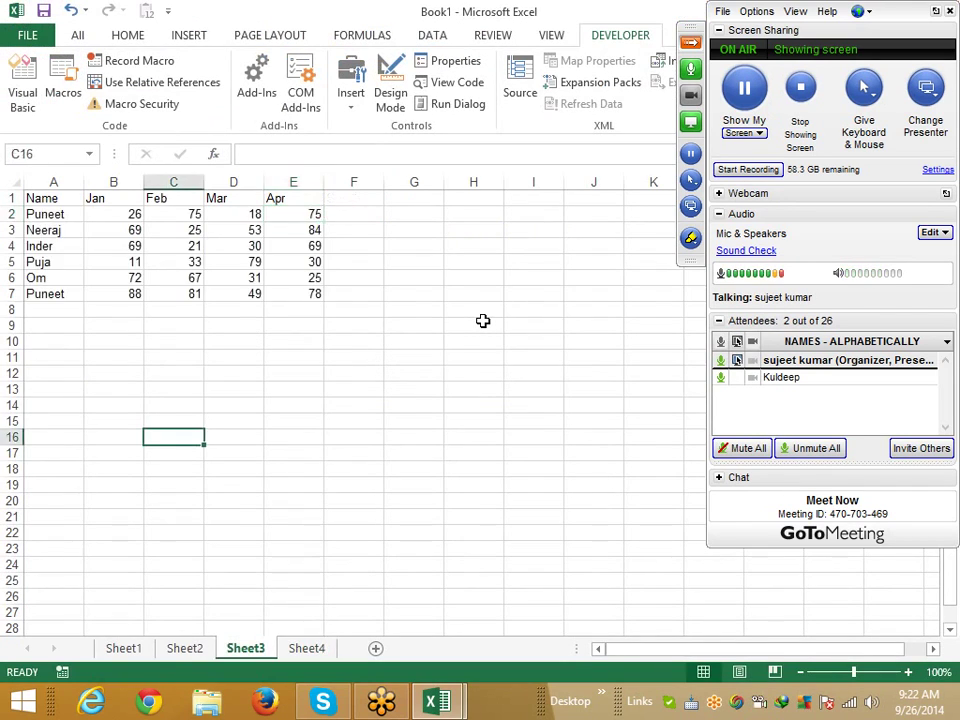
pyautogui.hotkey('ctrl', 'Up')
pyautogui.hotkey('ctrl', 'Up')
pyautogui.hotkey('ctrl', 'Left')
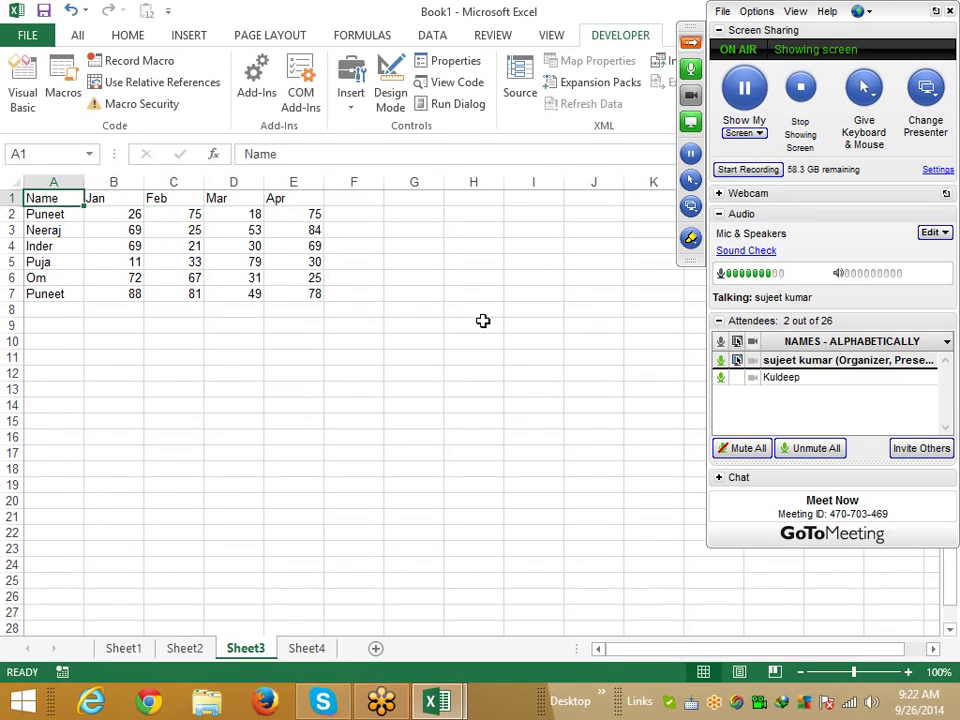
pyautogui.press('Down')
pyautogui.hotkey('ctrl', 'shift', 'End')
pyautogui.hotkey('ctrl', 'c')
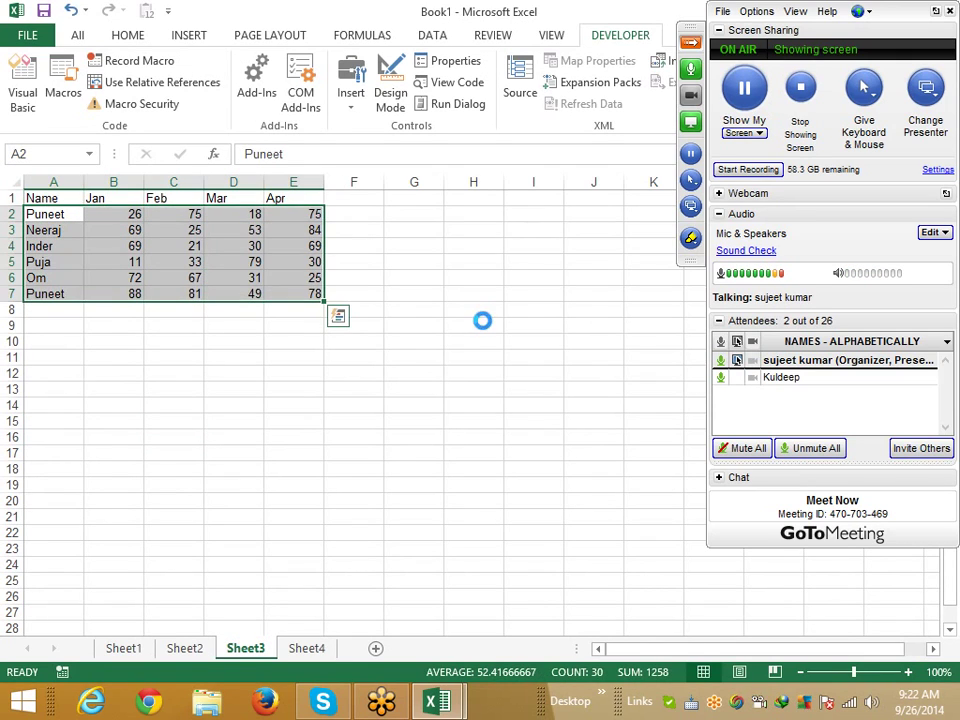
pyautogui.hotkey('ctrl', 'pagedown')
pyautogui.press('Left')
pyautogui.press('Left')
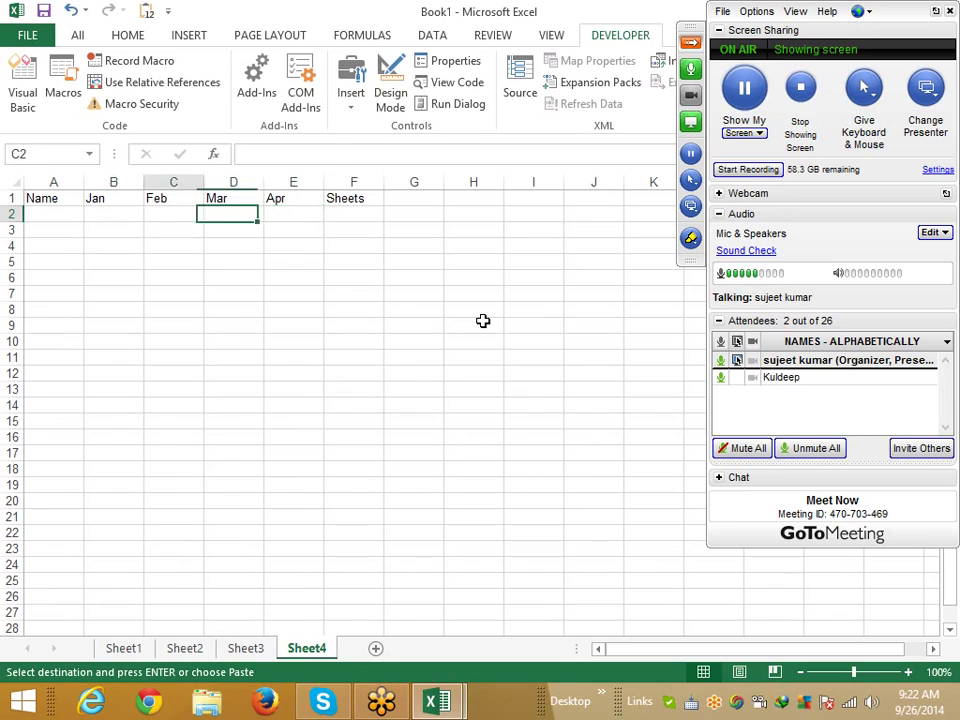
pyautogui.press('Left')
pyautogui.press('Left')
pyautogui.hotkey('ctrl', 'v')
pyautogui.press('Down')
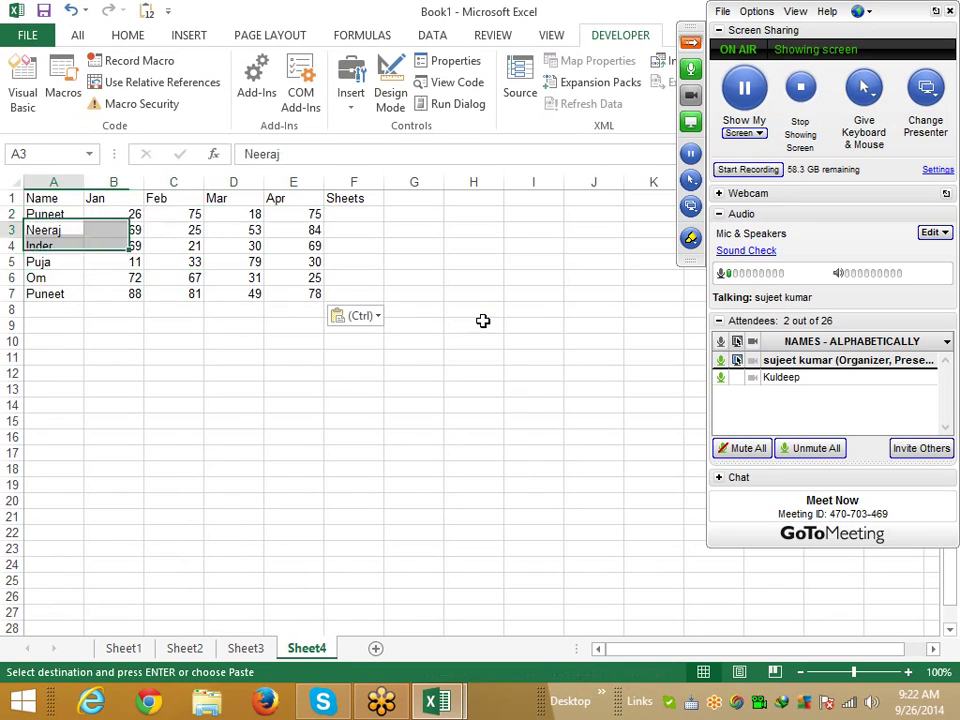
pyautogui.press('Down')
# - Select F2:F7 beside the pasted rows using Ctrl+arrow keys, then return to the code
pyautogui.click(312, 535)
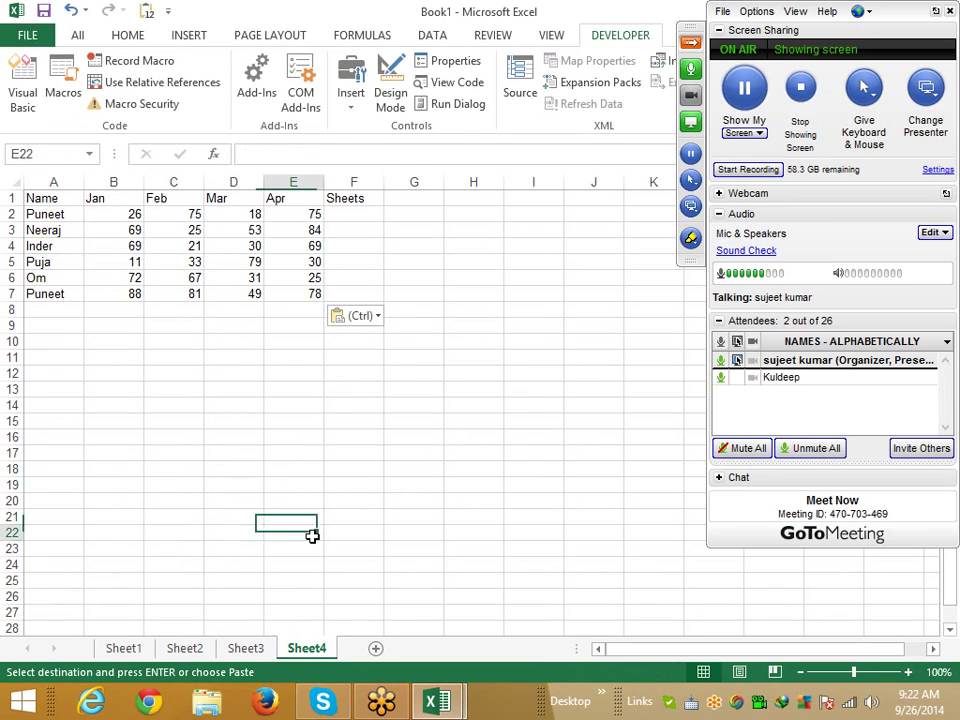
pyautogui.hotkey('ctrl', 'Up')
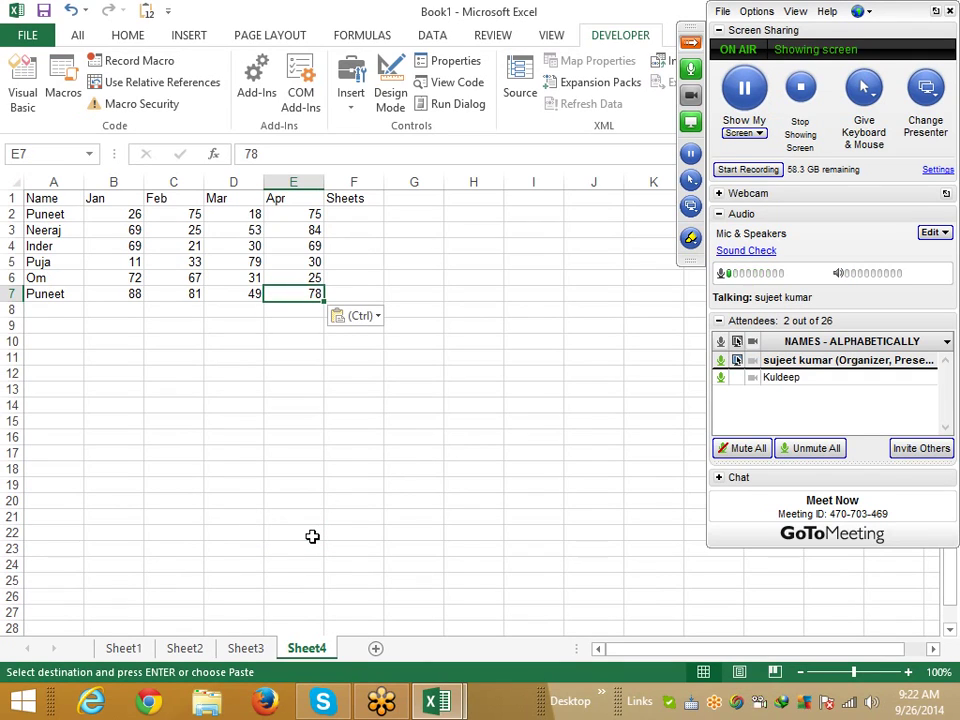
pyautogui.press('Right')
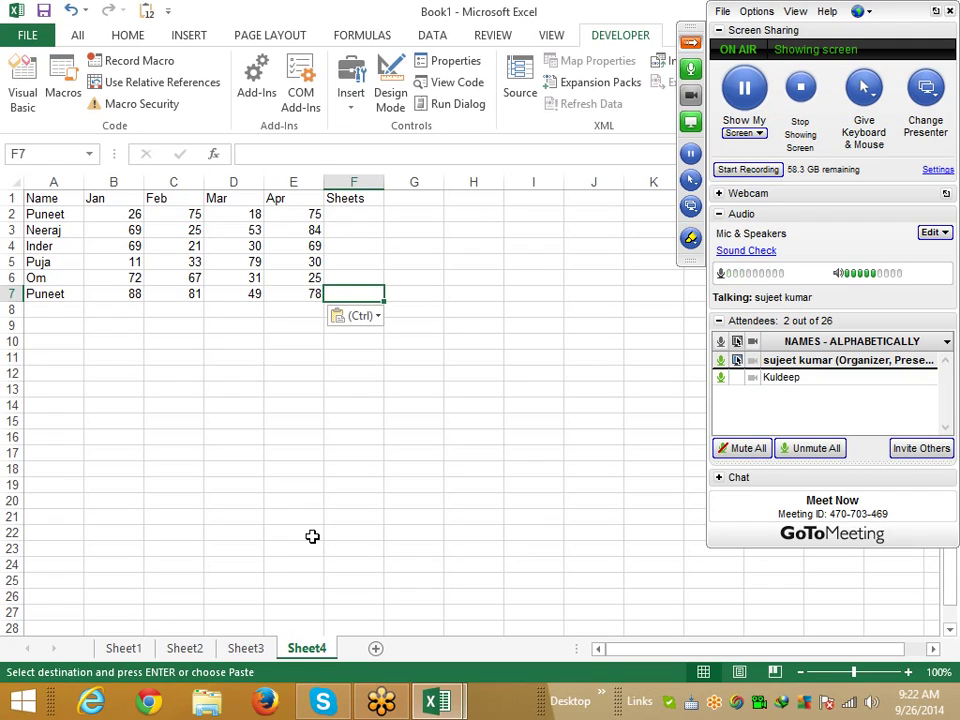
pyautogui.hotkey('ctrl', 'shift', 'Up')
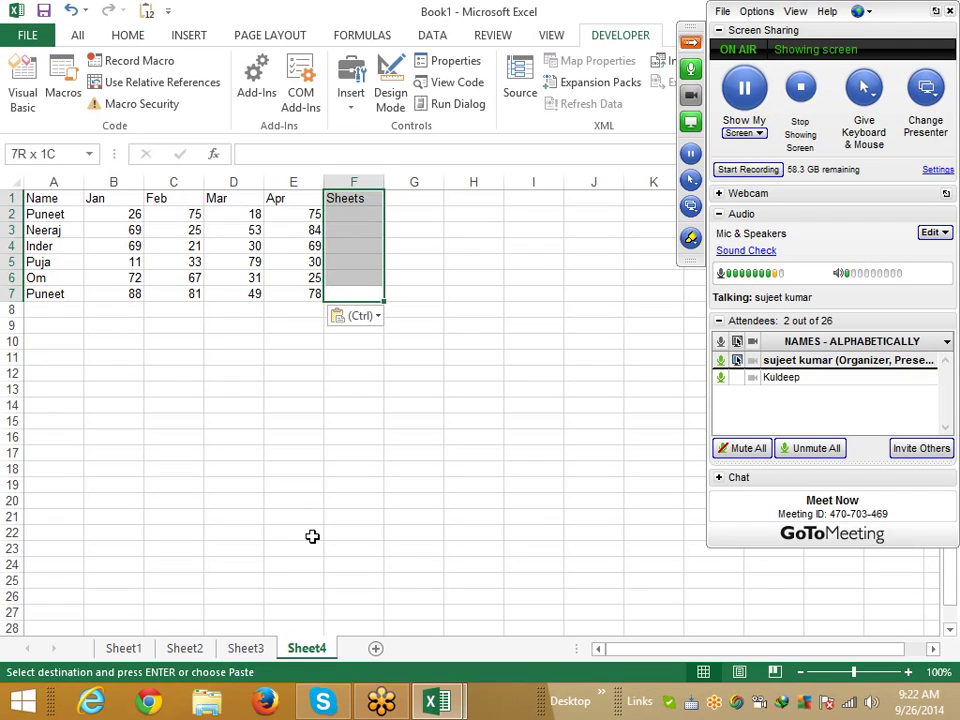
pyautogui.hotkey('shift', 'Down')
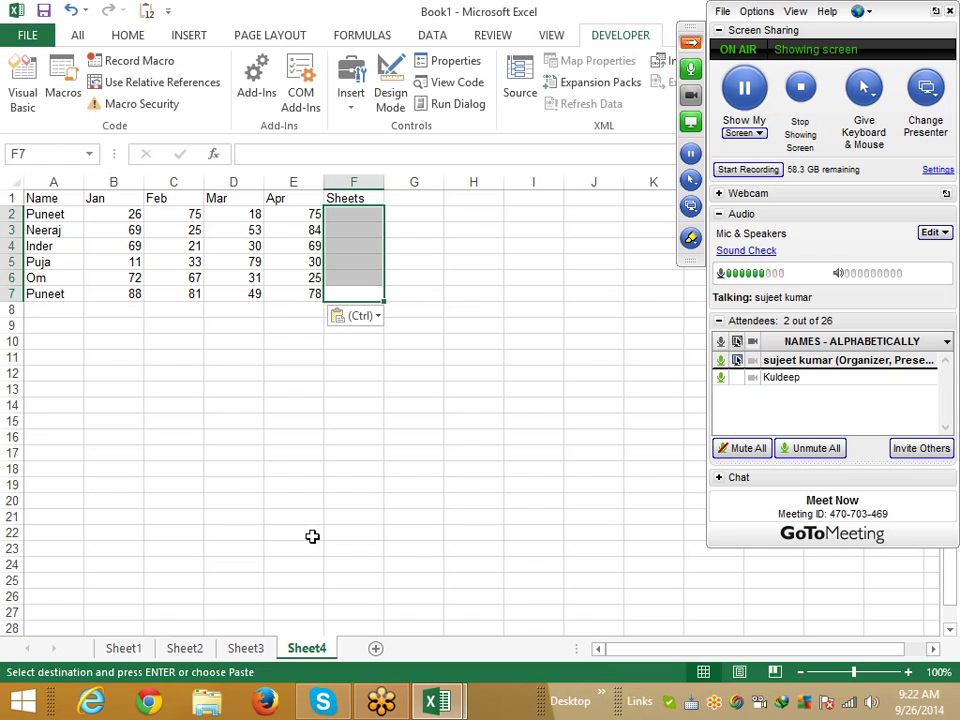
pyautogui.hotkey('alt', 'F11')
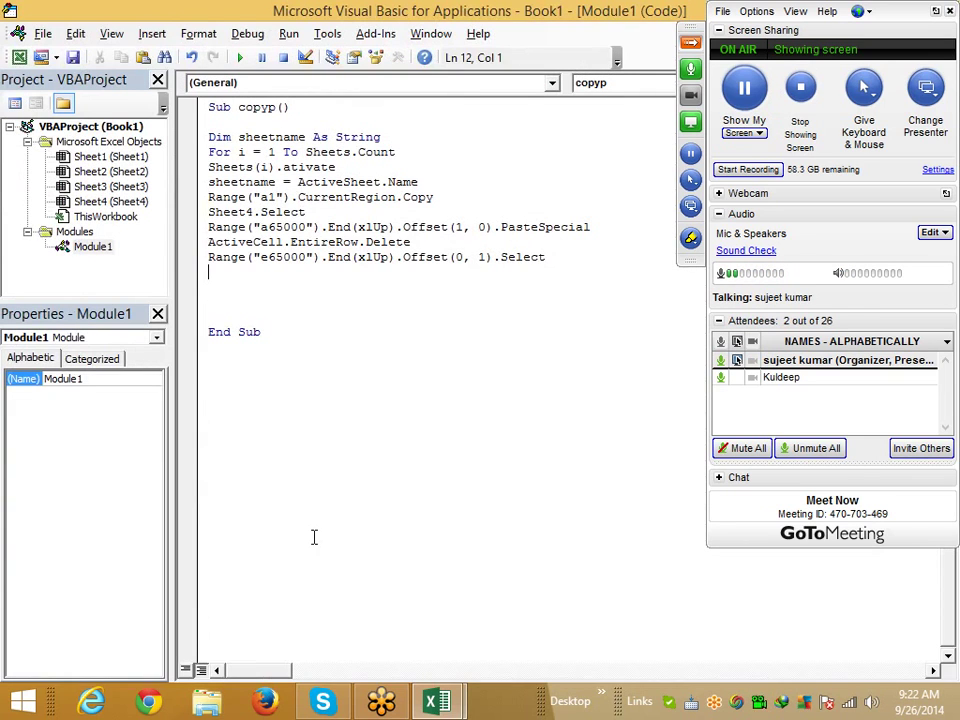
# - Begin line 12 with Range(ActiveCell, ActiveCell and dismiss the compile error
pyautogui.write('range')
pyautogui.write('(ac')
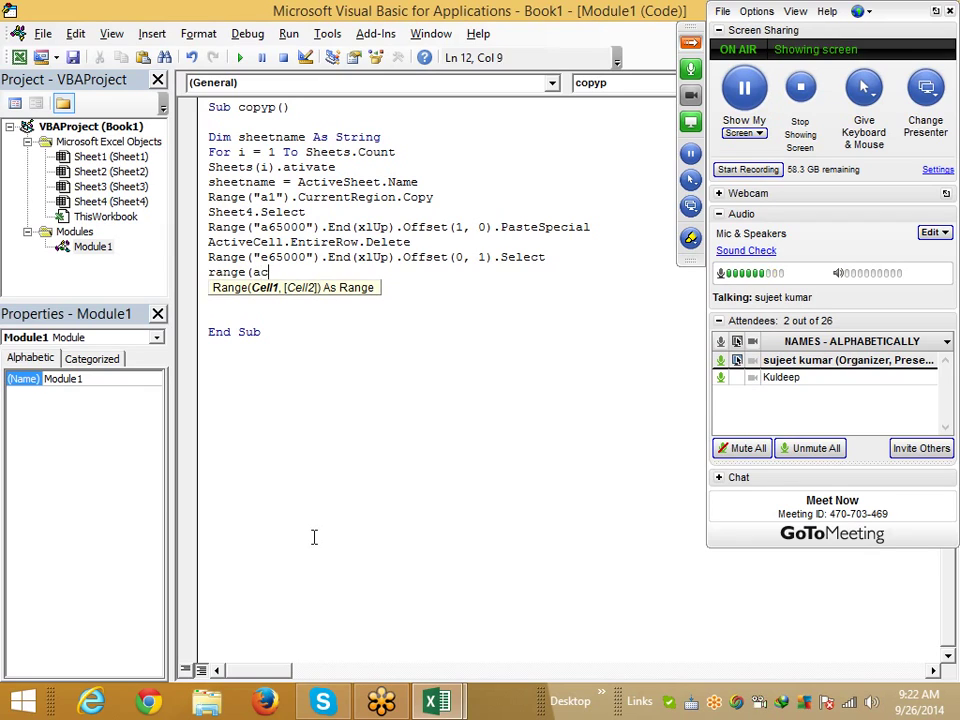
pyautogui.write('to')
pyautogui.press('BackSpace')
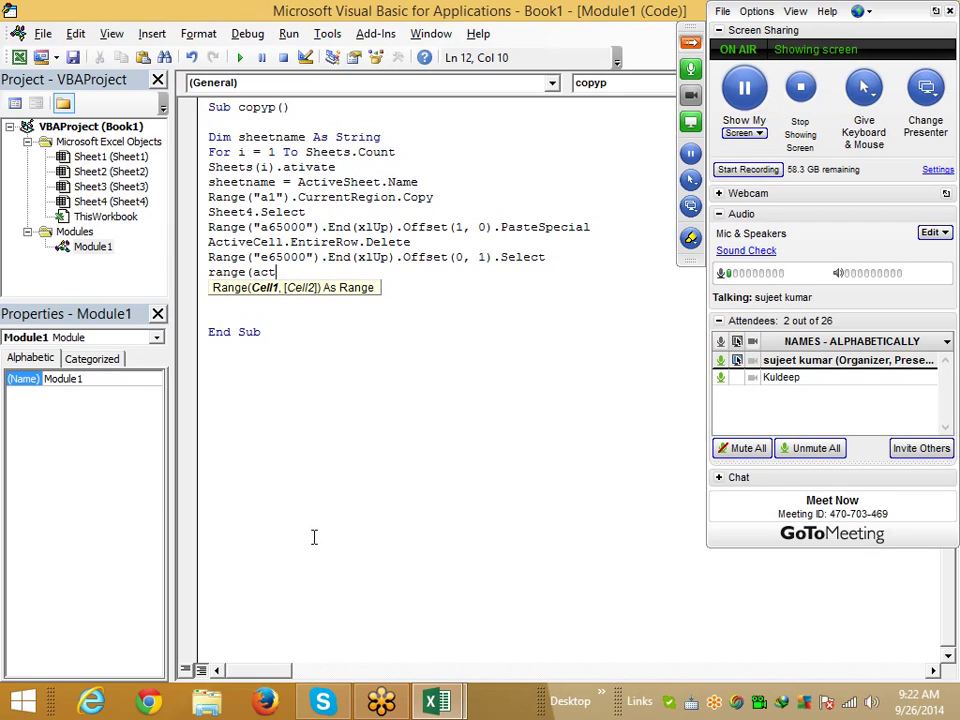
pyautogui.write('ivecell')
pyautogui.write(',')
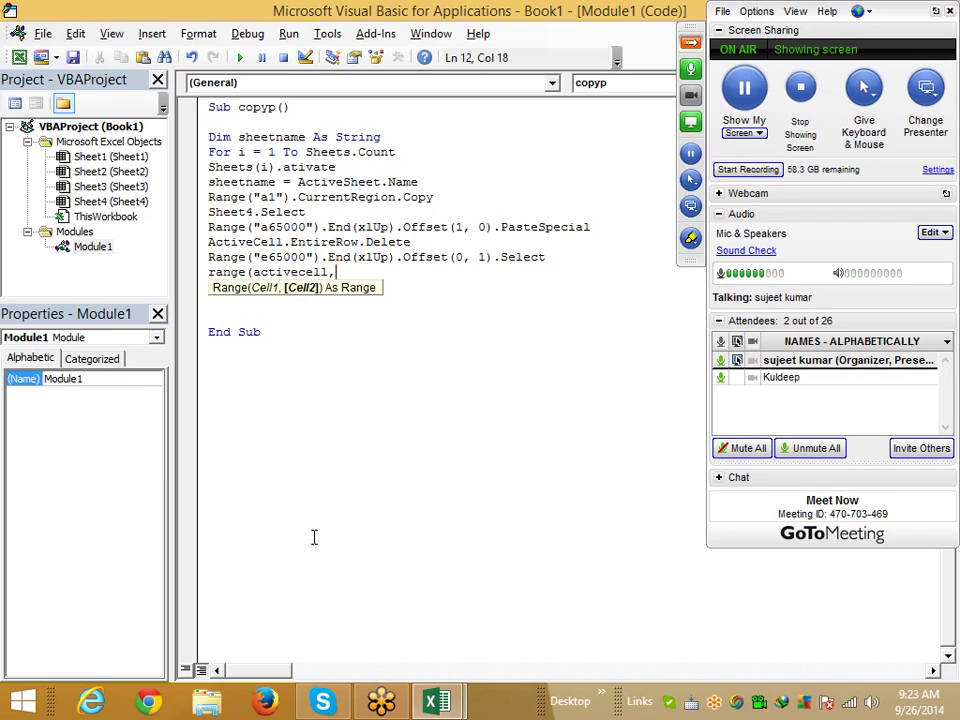
pyautogui.write('ac')
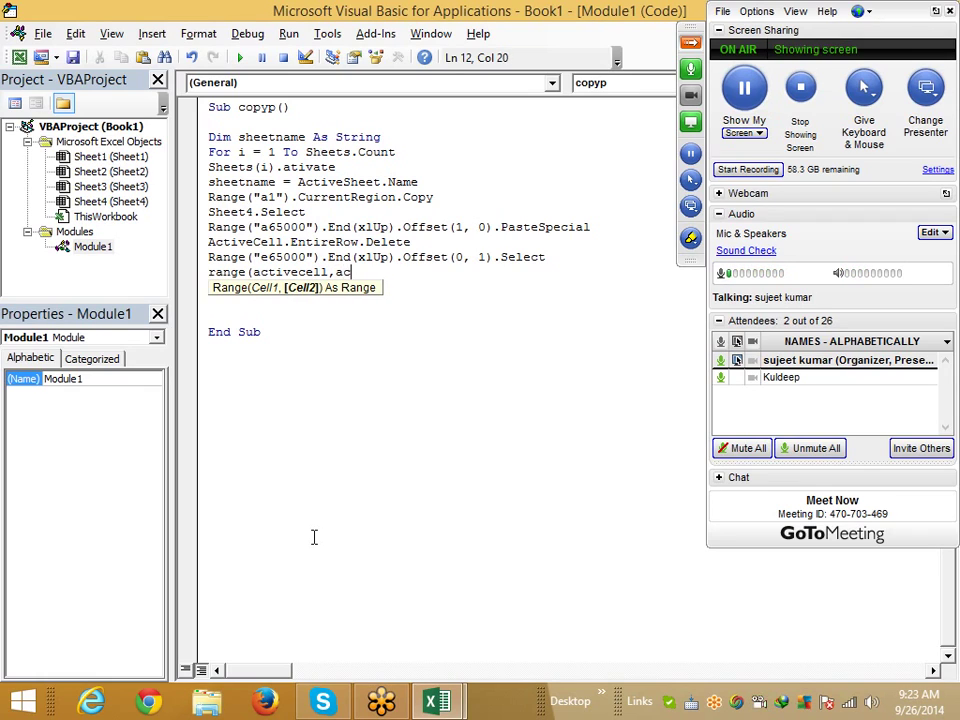
pyautogui.write('tive')
pyautogui.write('c')
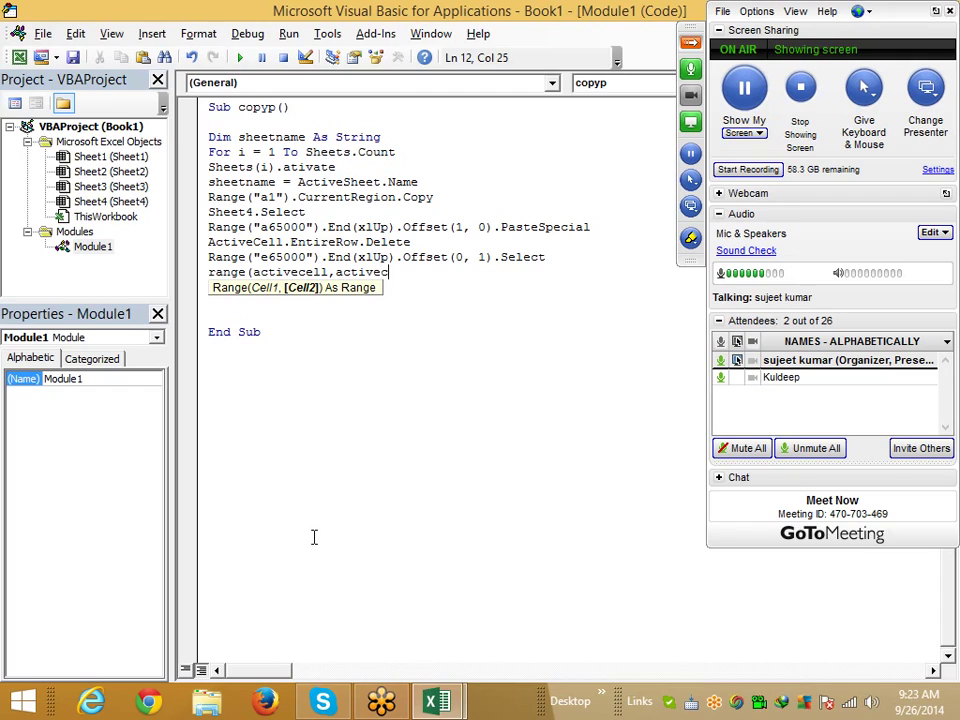
pyautogui.write('ll')
pyautogui.write('.')
pyautogui.write('en')
pyautogui.press('BackSpace')
pyautogui.press('BackSpace')
pyautogui.press('BackSpace')
pyautogui.write('e')
pyautogui.press('Down')
pyautogui.press('Return')
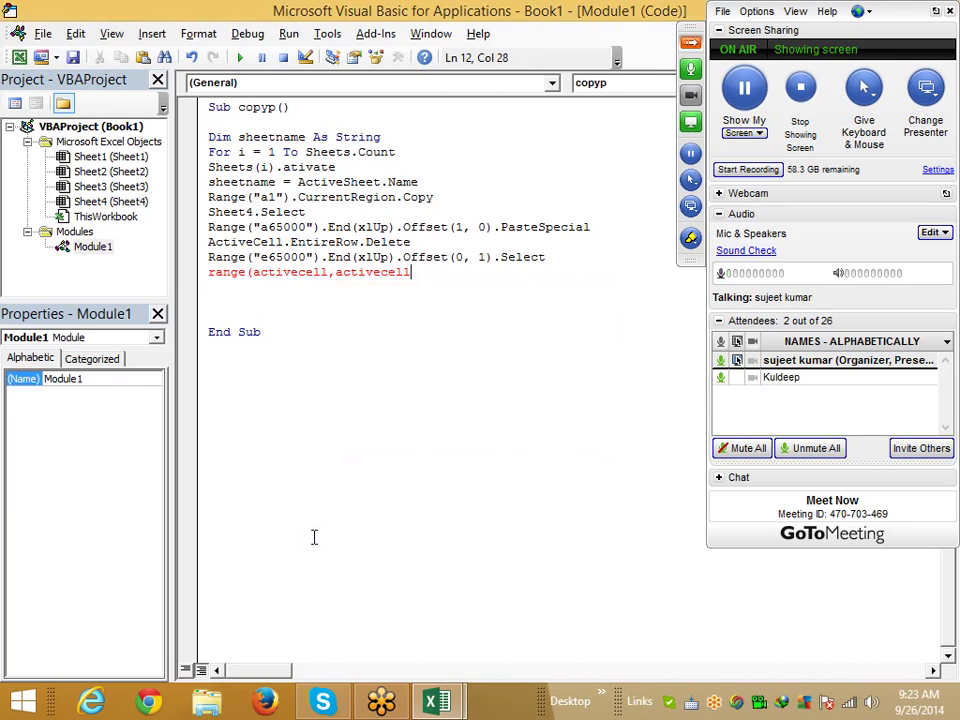
# - Finish the line as .End(xlUp).Offset(1, 0)).Select using autocomplete
pyautogui.write('.en')
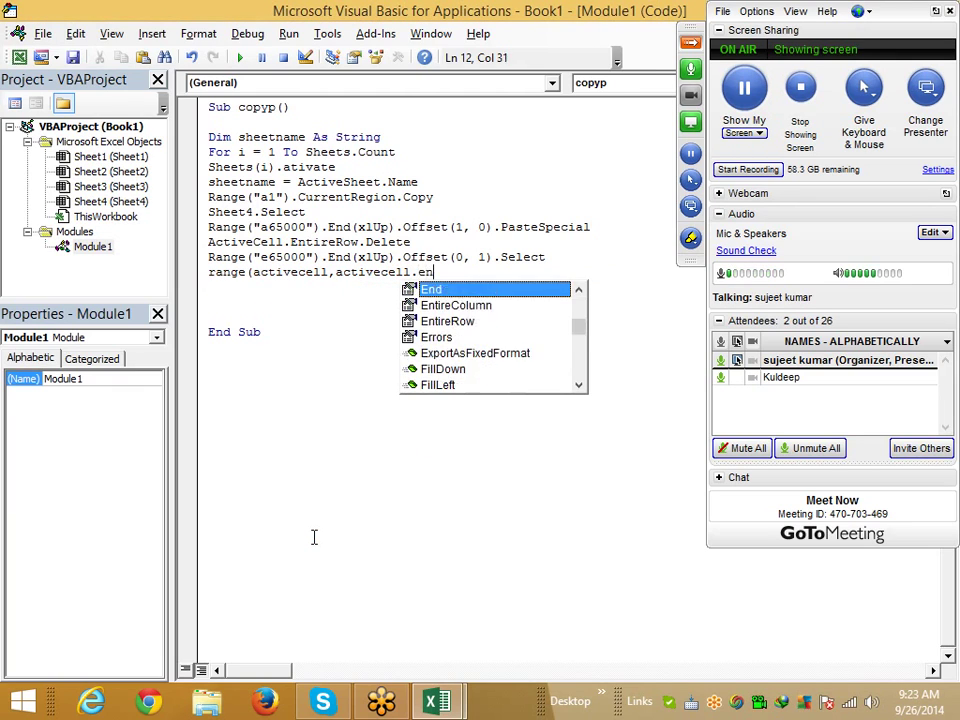
pyautogui.press('Tab')
pyautogui.write('(')
pyautogui.press('Down')
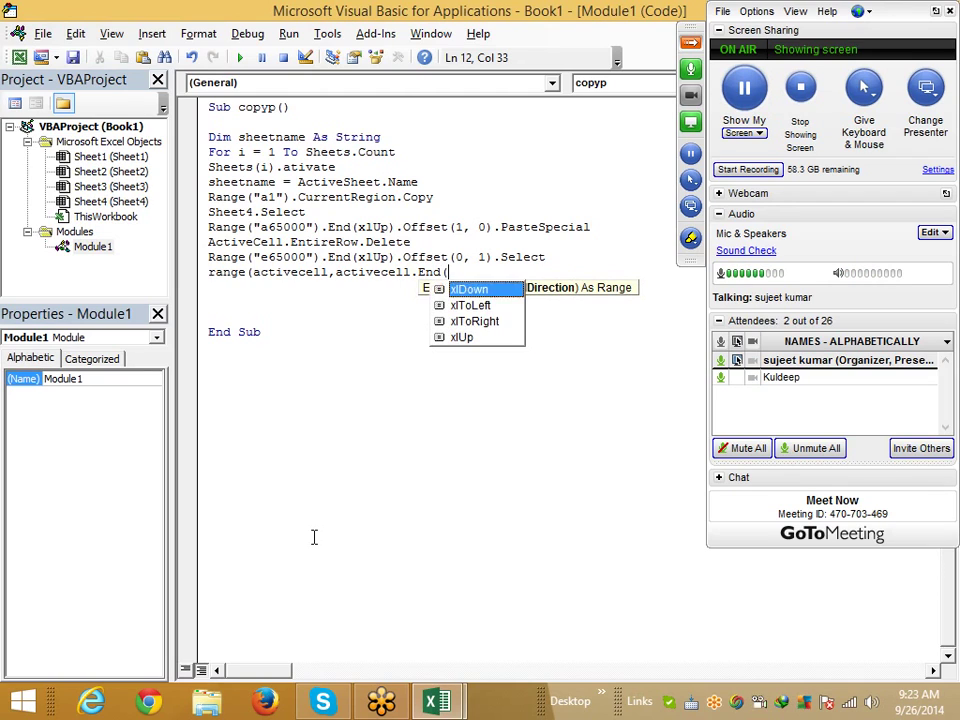
pyautogui.press('Down')
pyautogui.press('Down')
pyautogui.press('Down')
pyautogui.press('Tab')
pyautogui.write(')')
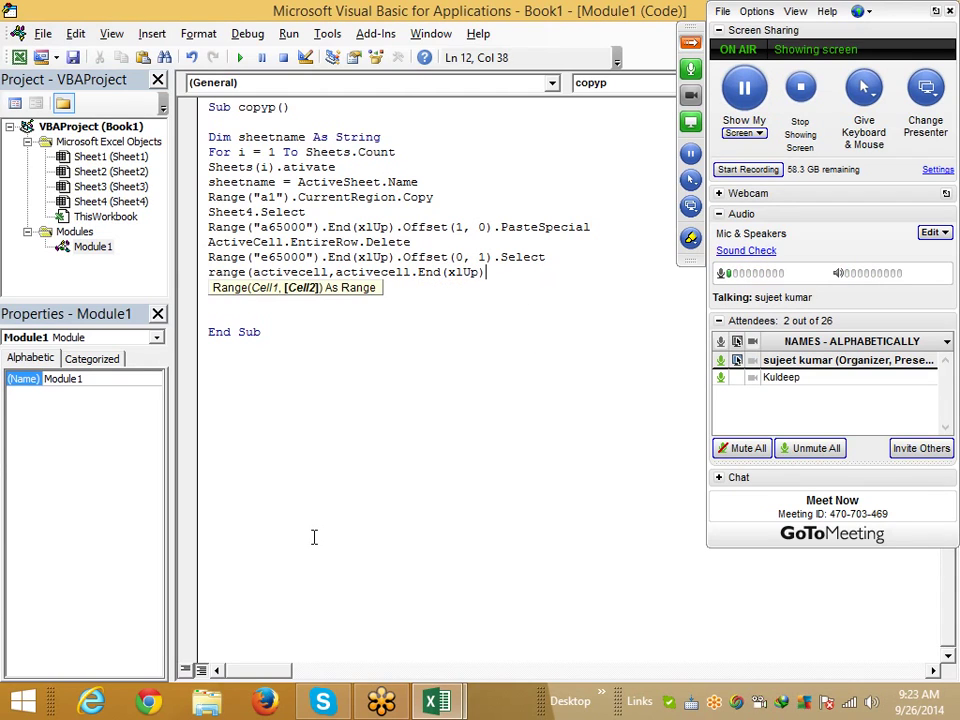
pyautogui.write('.of')
pyautogui.press('Tab')
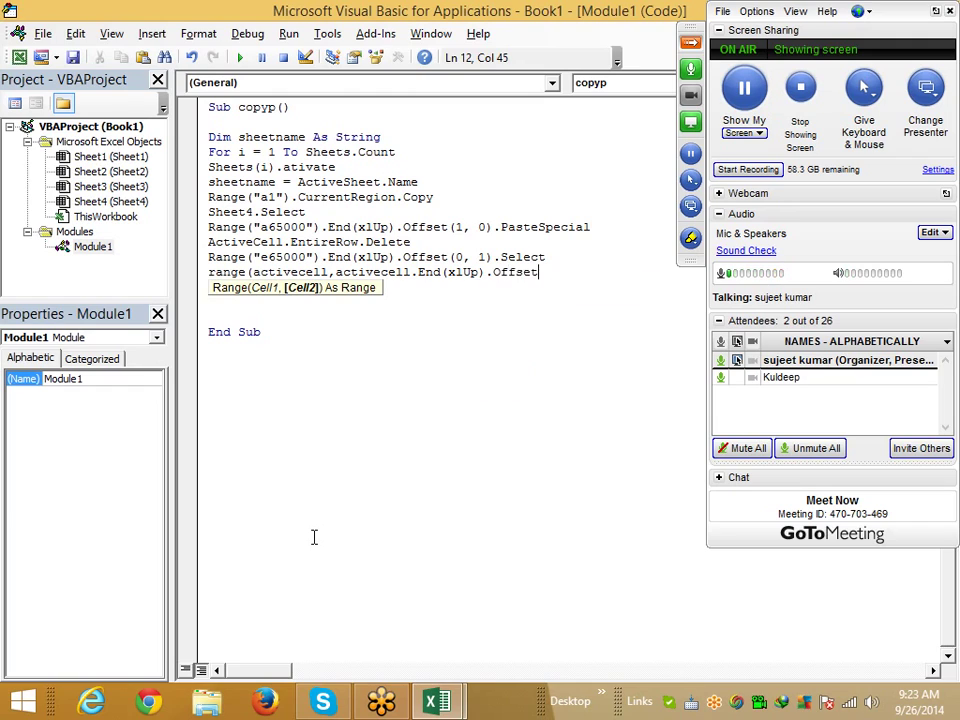
pyautogui.write('(1,0')
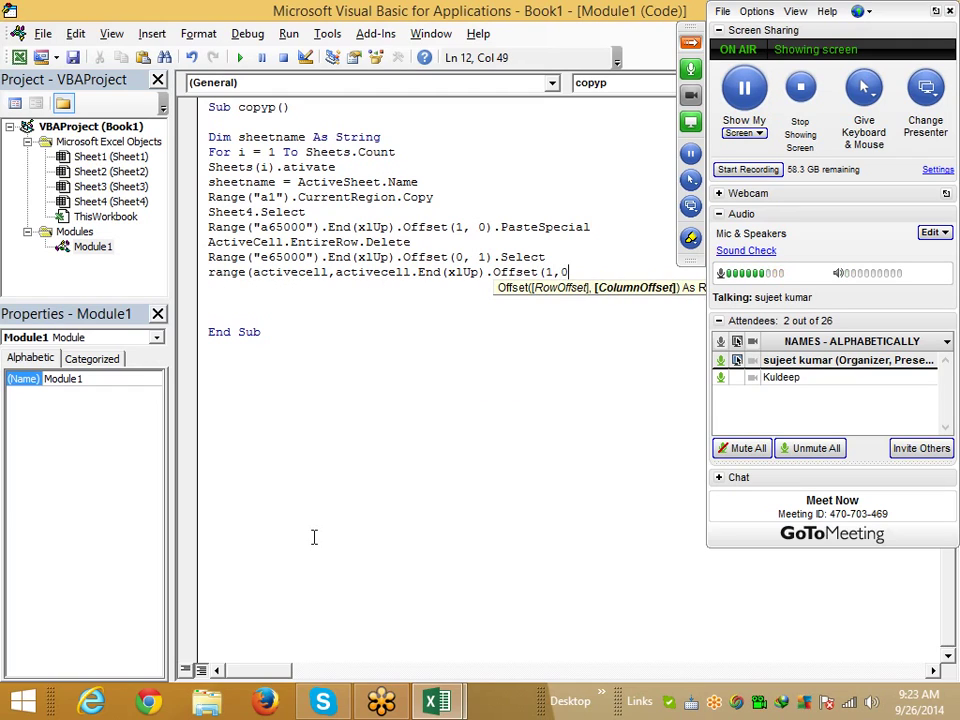
pyautogui.write('))')
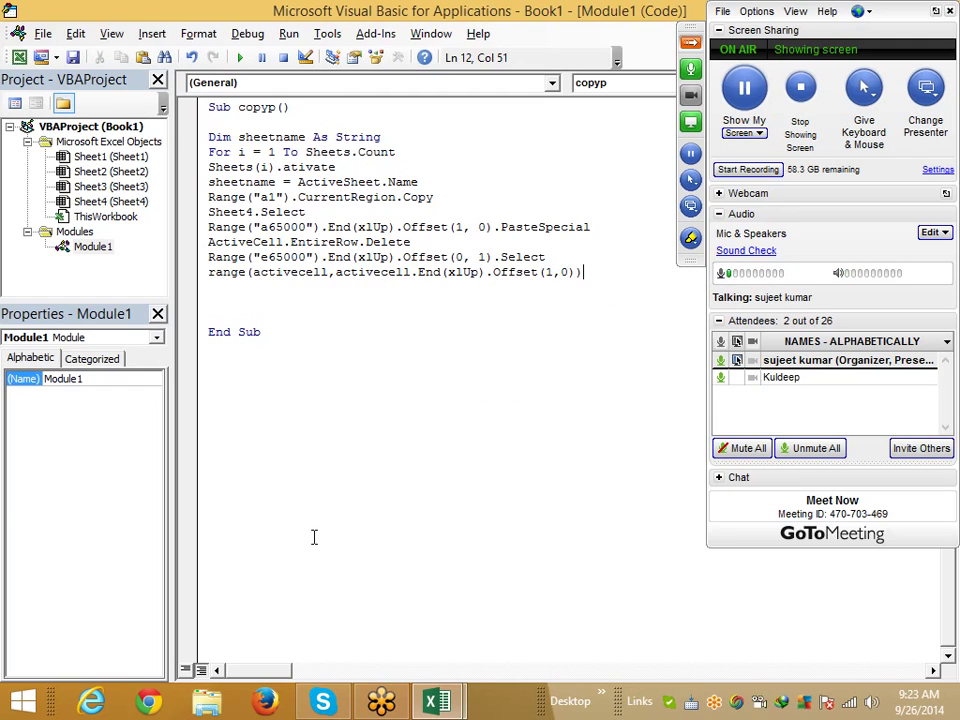
pyautogui.write('.select')
pyautogui.press('Return')
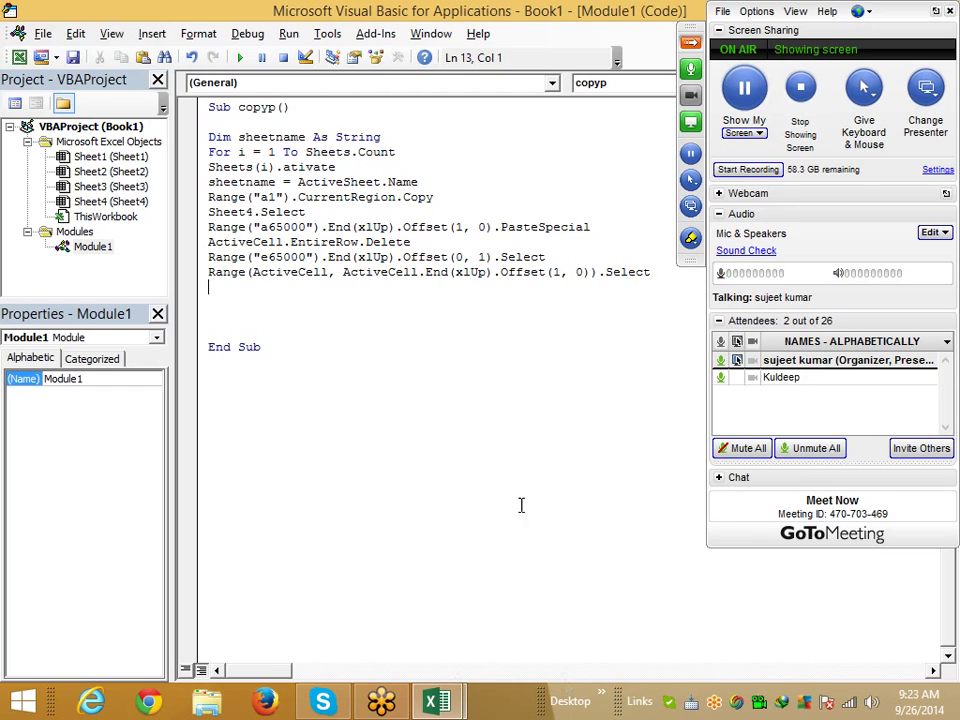
pyautogui.moveTo(344, 272); pyautogui.dragTo(583, 278)
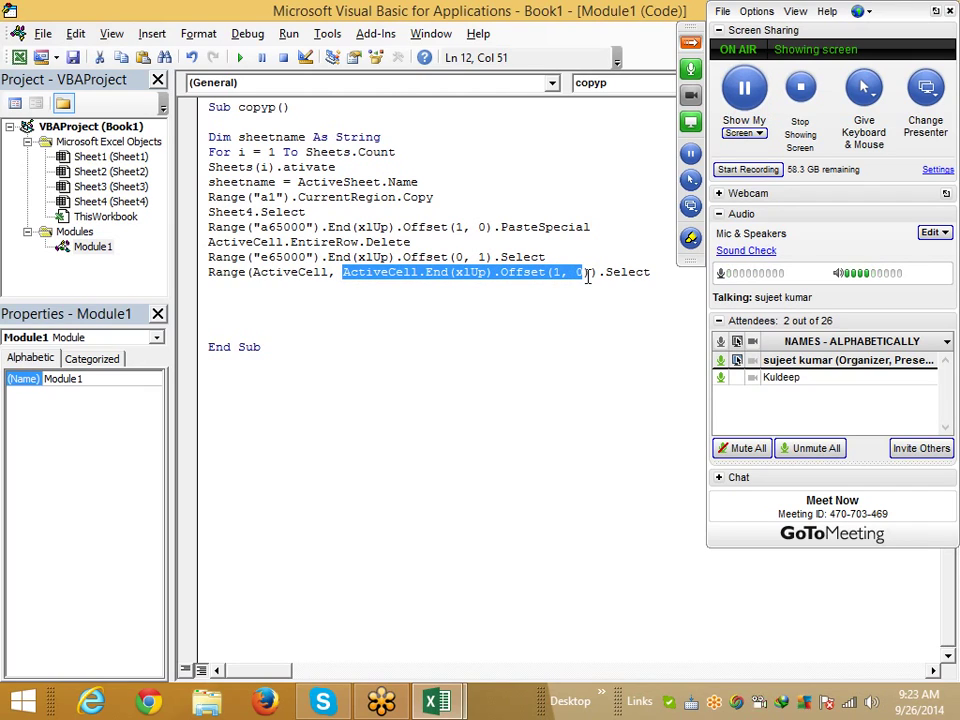
pyautogui.moveTo(588, 276); pyautogui.dragTo(205, 258)
pyautogui.click(556, 256)
pyautogui.hotkey('alt', 'Tab')
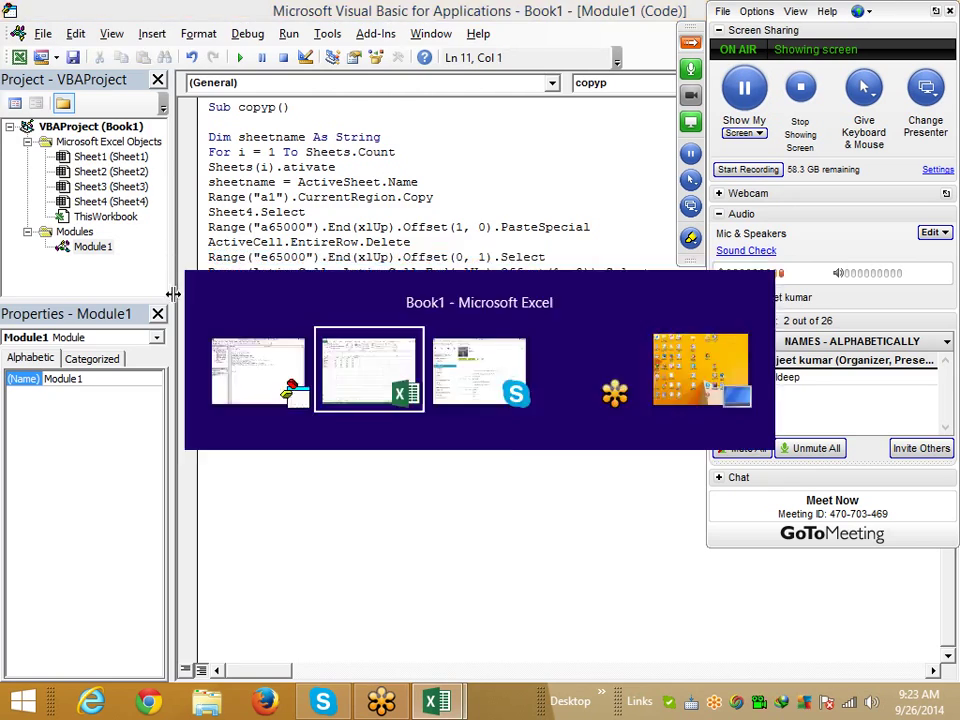
pyautogui.click(360, 296)
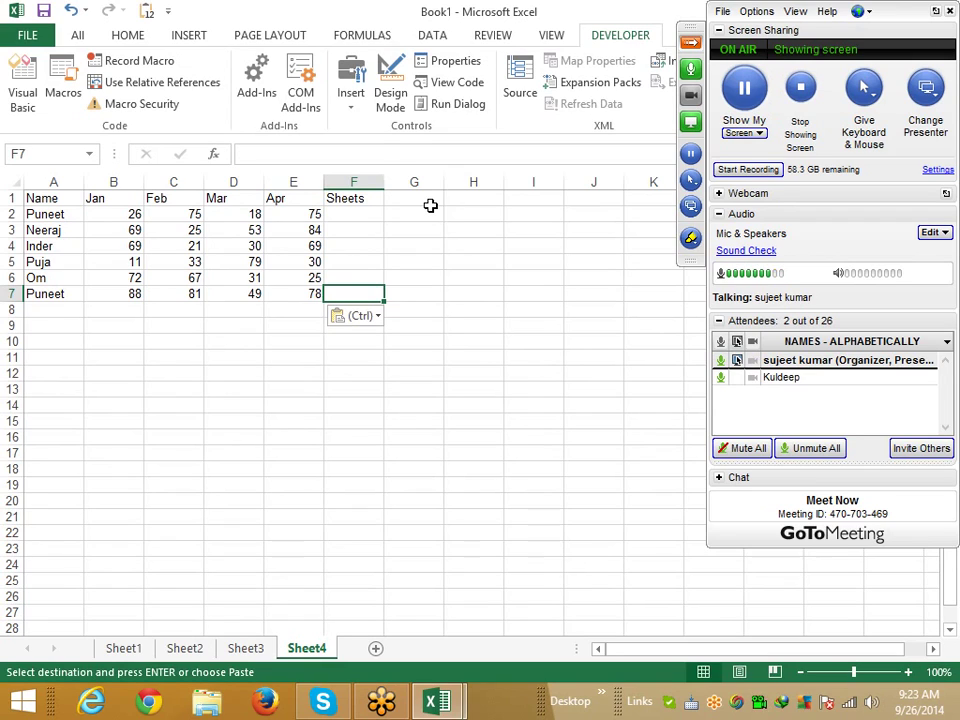
pyautogui.hotkey('shift', 'Up')
pyautogui.hotkey('shift', 'Up')
pyautogui.hotkey('shift', 'Up')
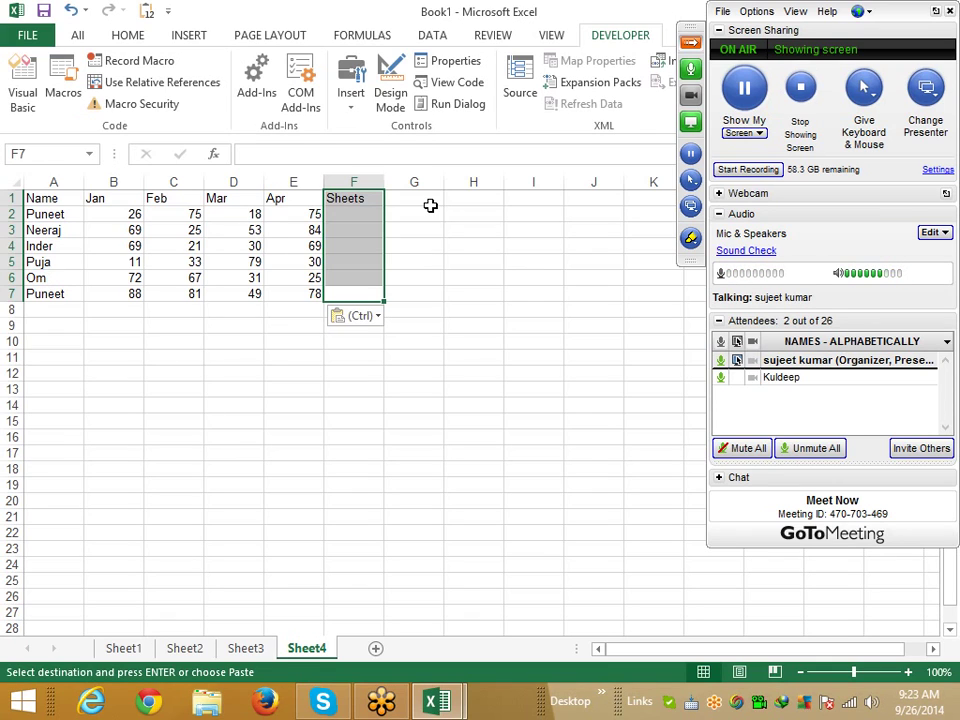
pyautogui.hotkey('alt', 'F11')
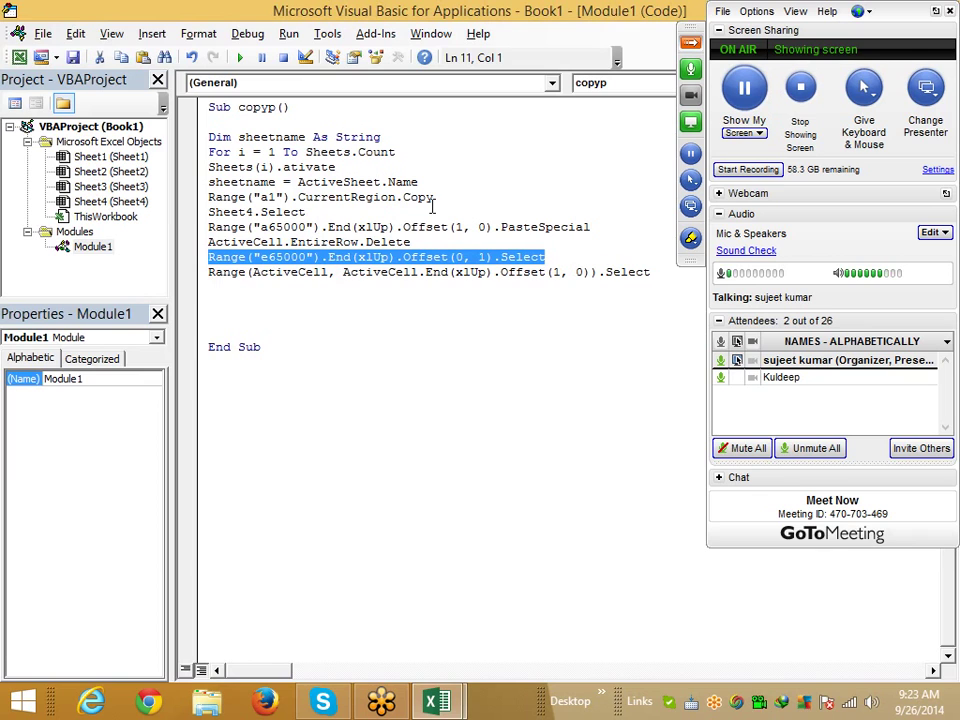
pyautogui.hotkey('alt', 'F11')
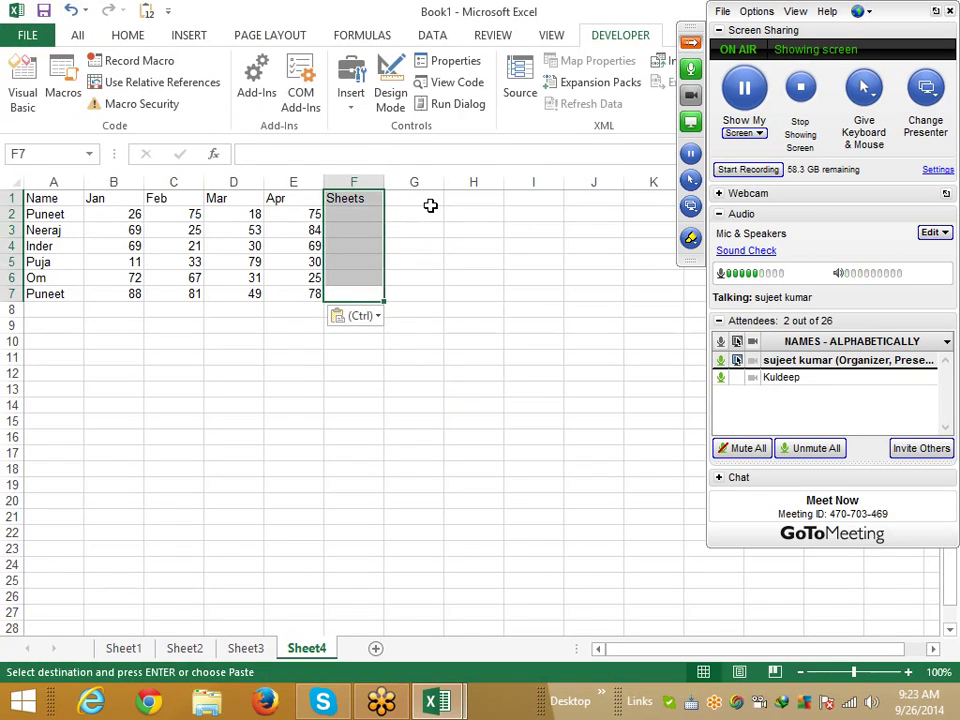
pyautogui.hotkey('alt', 'Tab')
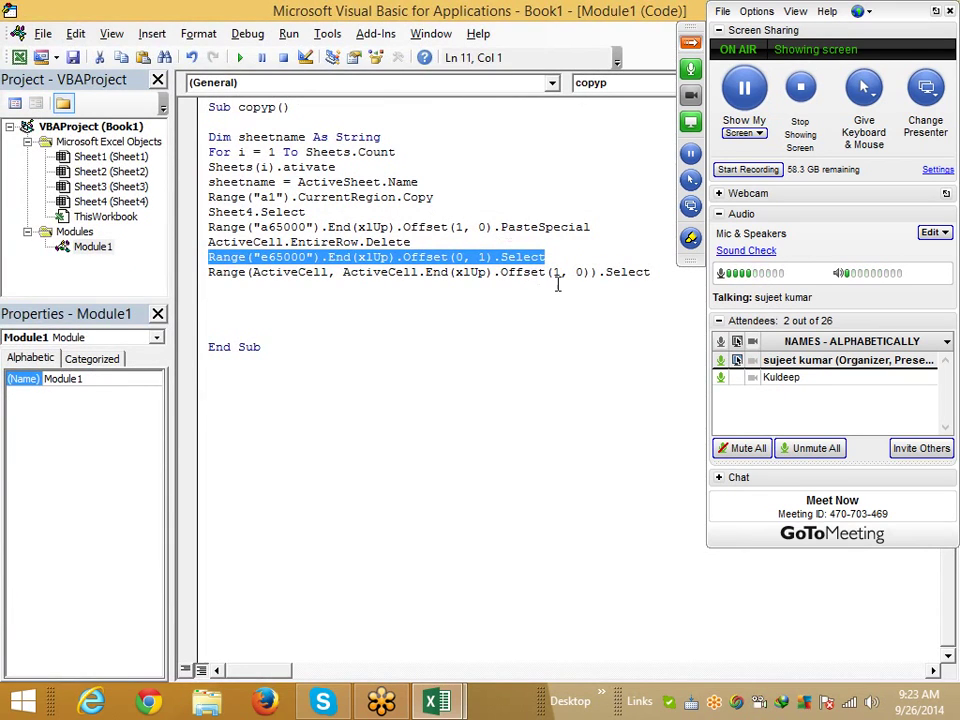
pyautogui.hotkey('alt', 'F11')
pyautogui.hotkey('shift', 'Down')
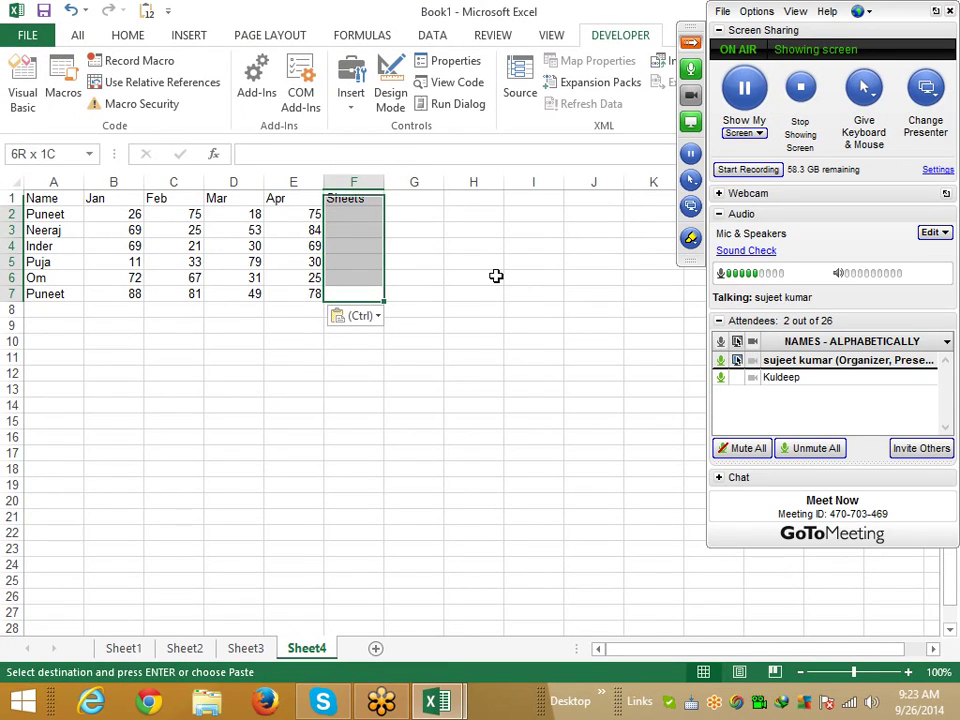
pyautogui.hotkey('alt', 'F11')
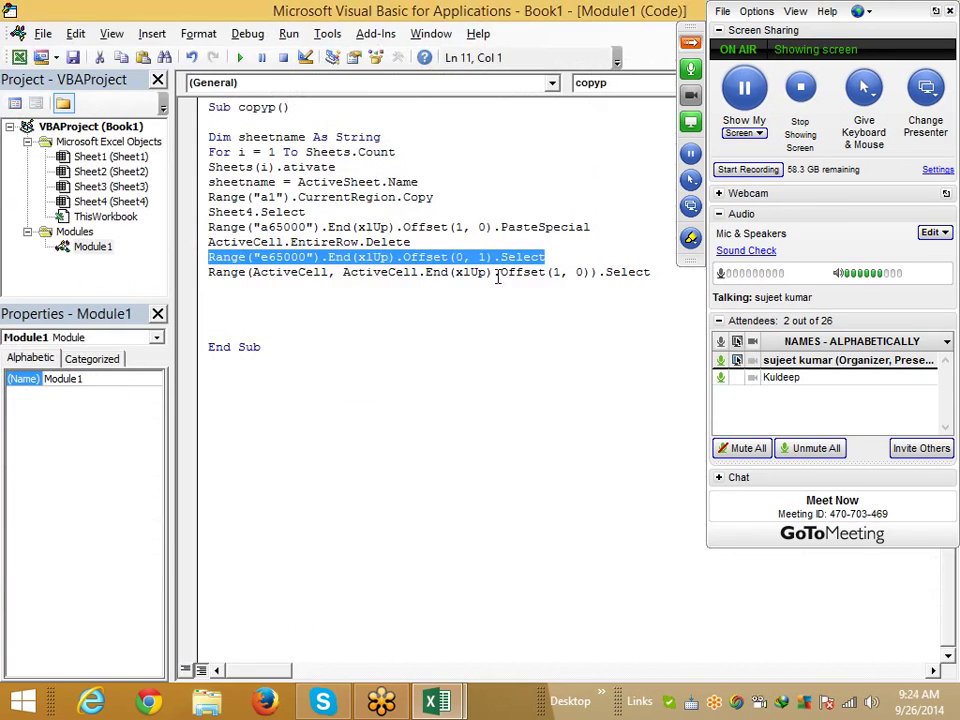
pyautogui.click(326, 296)
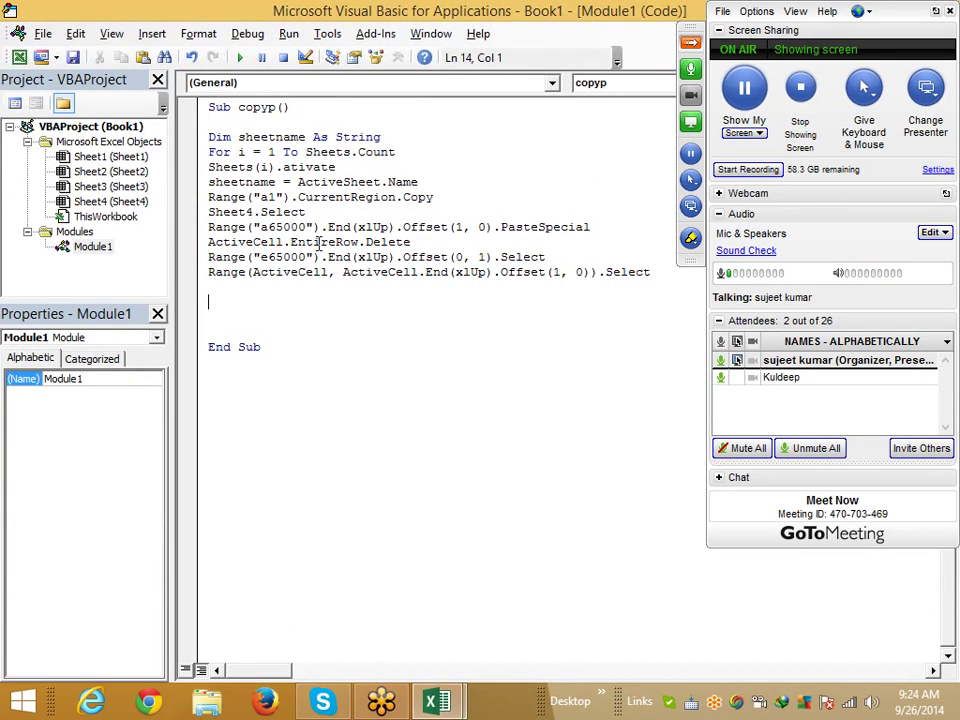
# - Add Selection.Value = sheetname and Next i lines below the Range line
pyautogui.click(424, 182)
pyautogui.moveTo(424, 182); pyautogui.dragTo(206, 182)
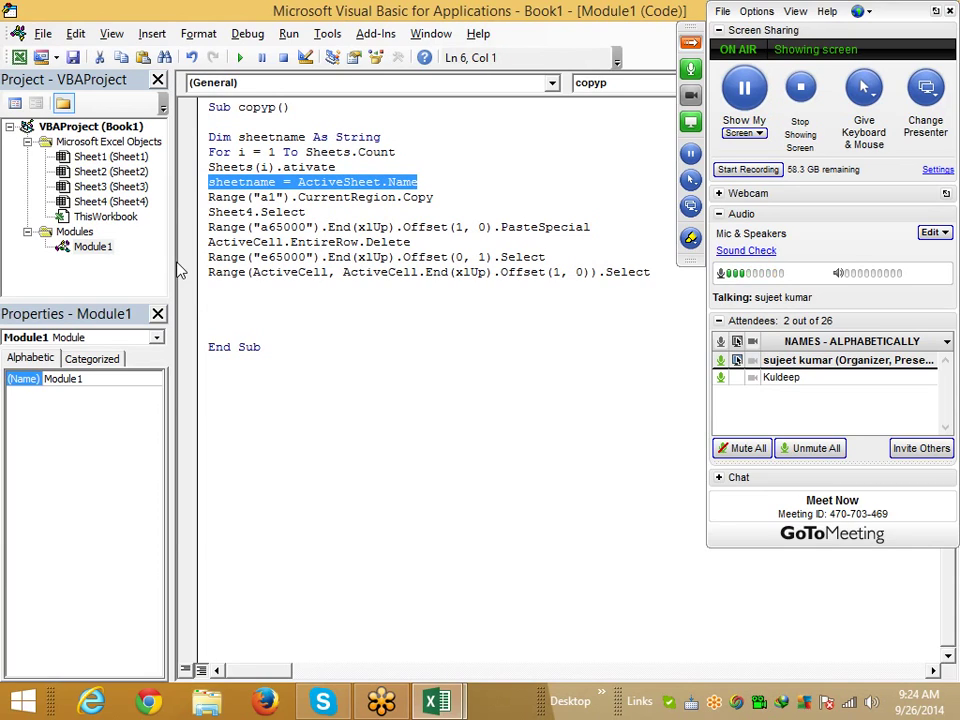
pyautogui.click(238, 292)
pyautogui.write('sel')
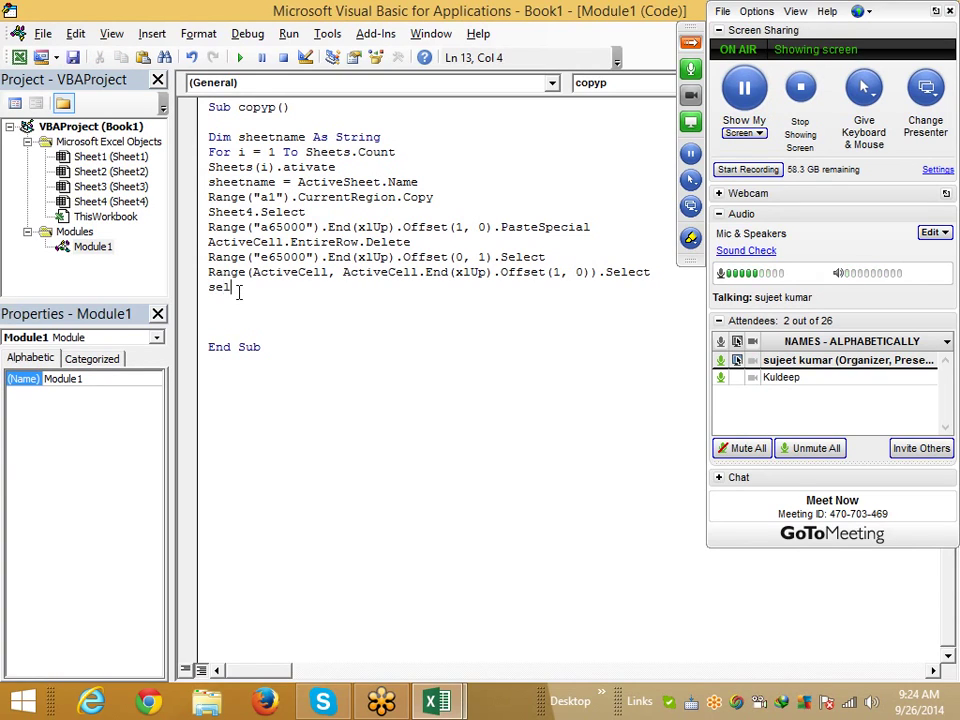
pyautogui.write('ection')
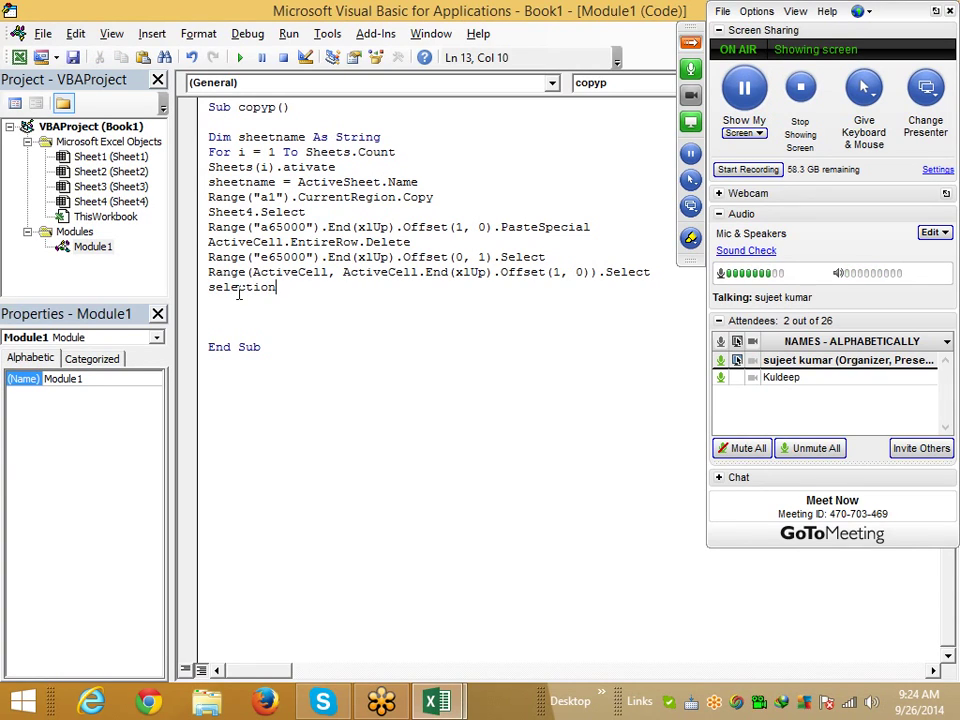
pyautogui.write('.val')
pyautogui.write('ue=')
pyautogui.write('sheetn')
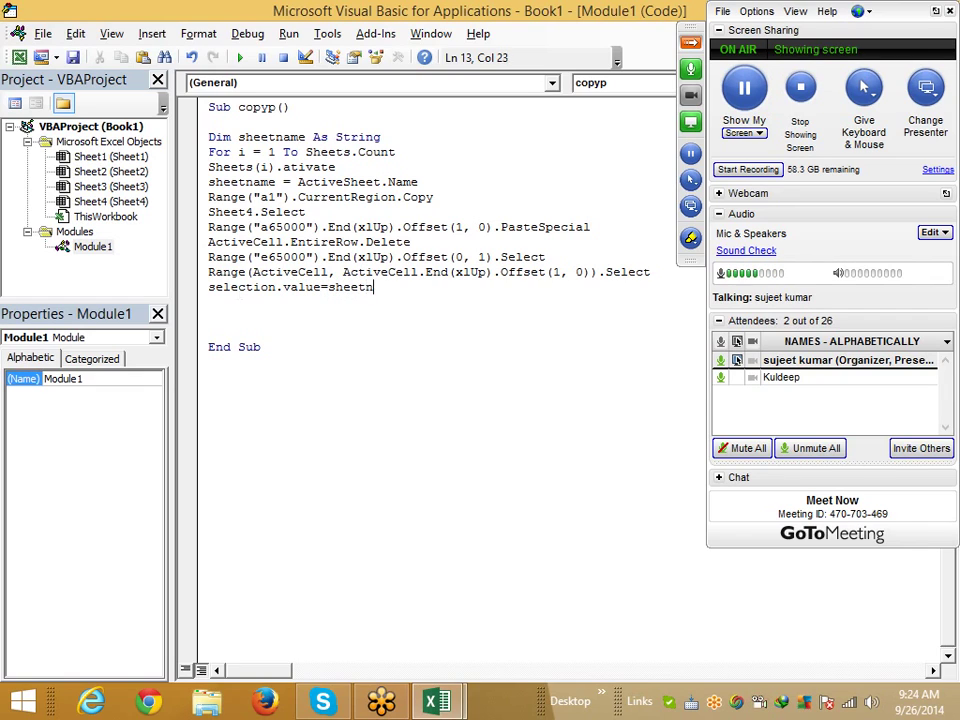
pyautogui.write('ame')
pyautogui.press('Return')
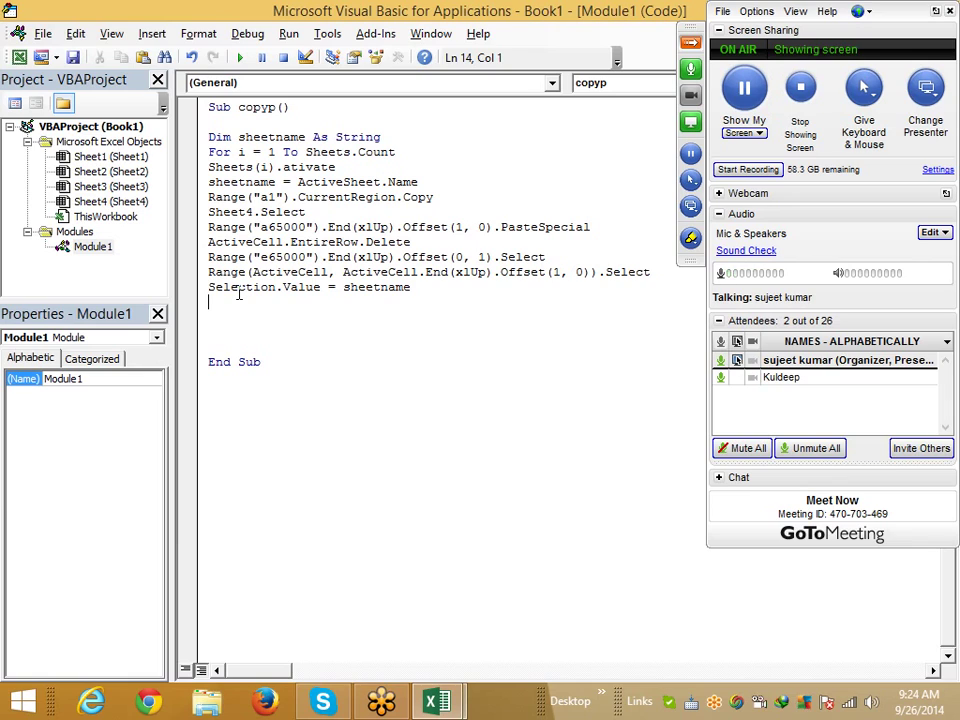
pyautogui.write('ne')
pyautogui.write('xt')
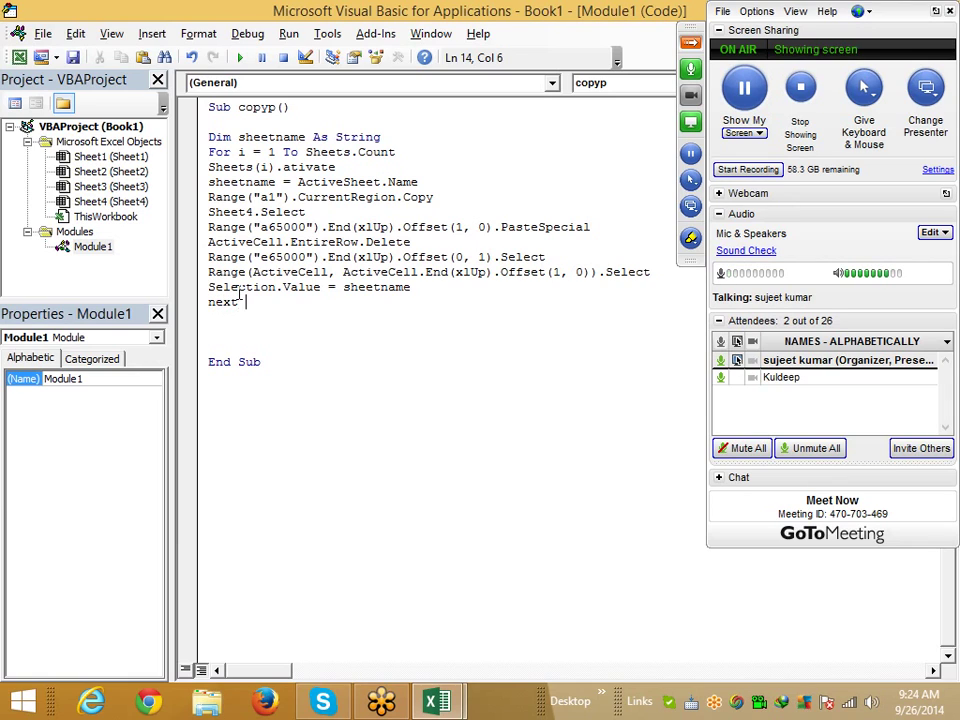
pyautogui.write(' i')
pyautogui.press('Return')
pyautogui.hotkey('alt', 'F11')
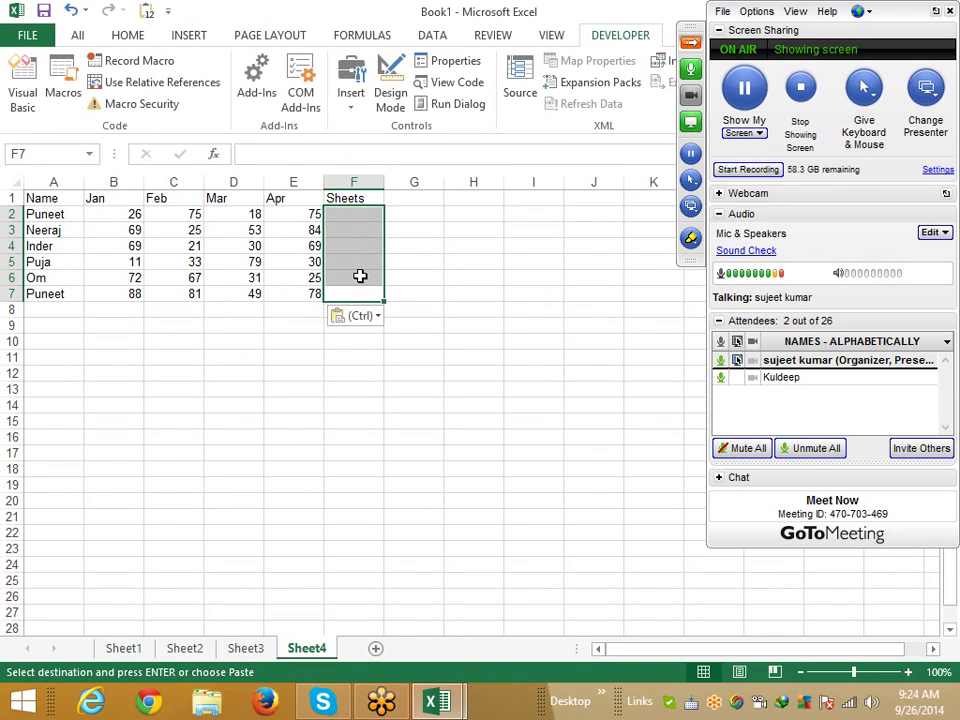
# - Review the Next i and sheetname lines in the copyp code
pyautogui.hotkey('alt', 'F11')
pyautogui.doubleClick(248, 301)
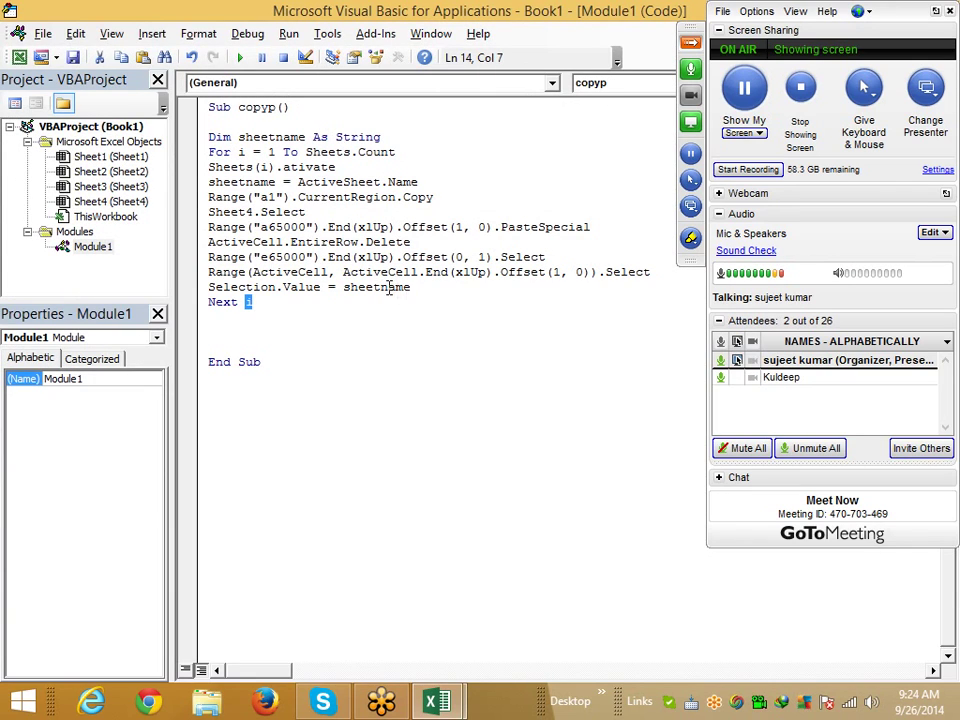
pyautogui.moveTo(433, 181); pyautogui.dragTo(207, 181)
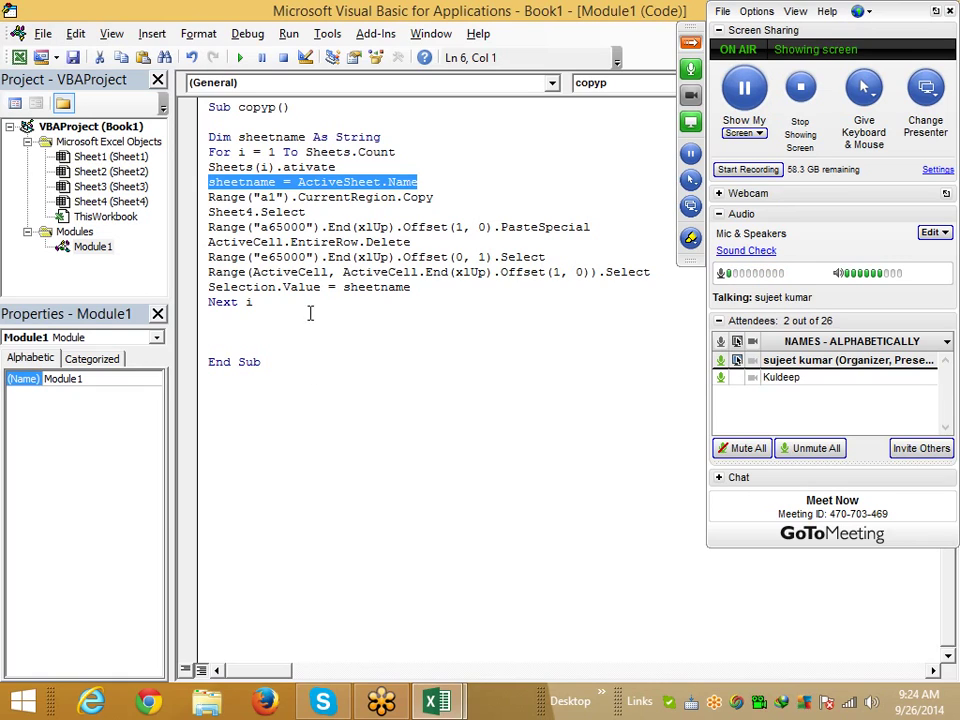
pyautogui.click(293, 256)
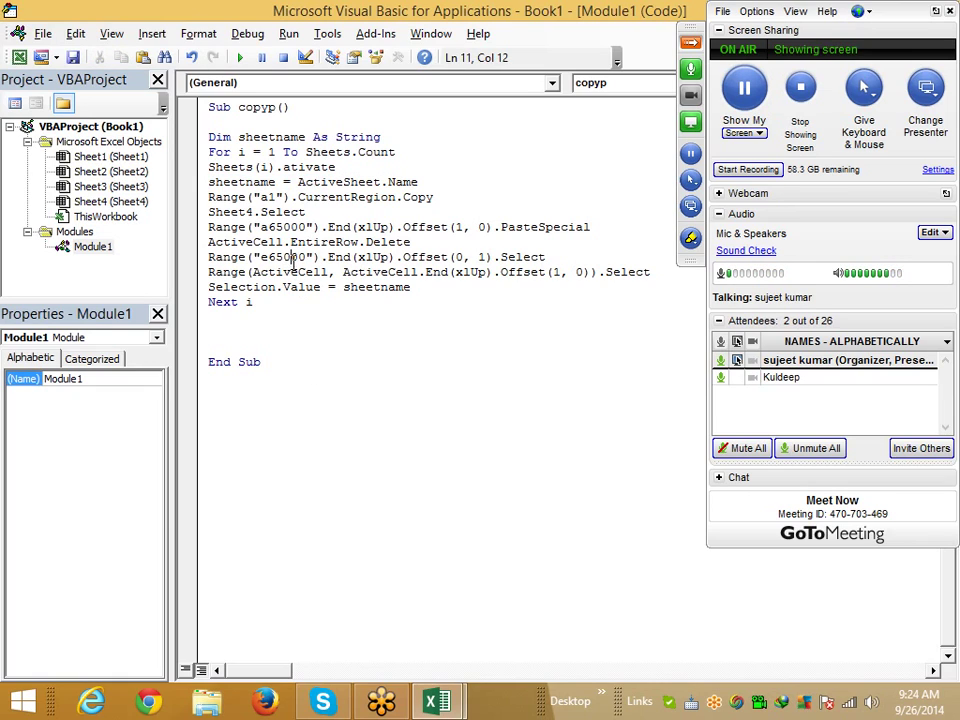
pyautogui.click(262, 212)
# - Delete the old data rows under Sheet4's headers, then return to the code
pyautogui.hotkey('alt', 'F11')
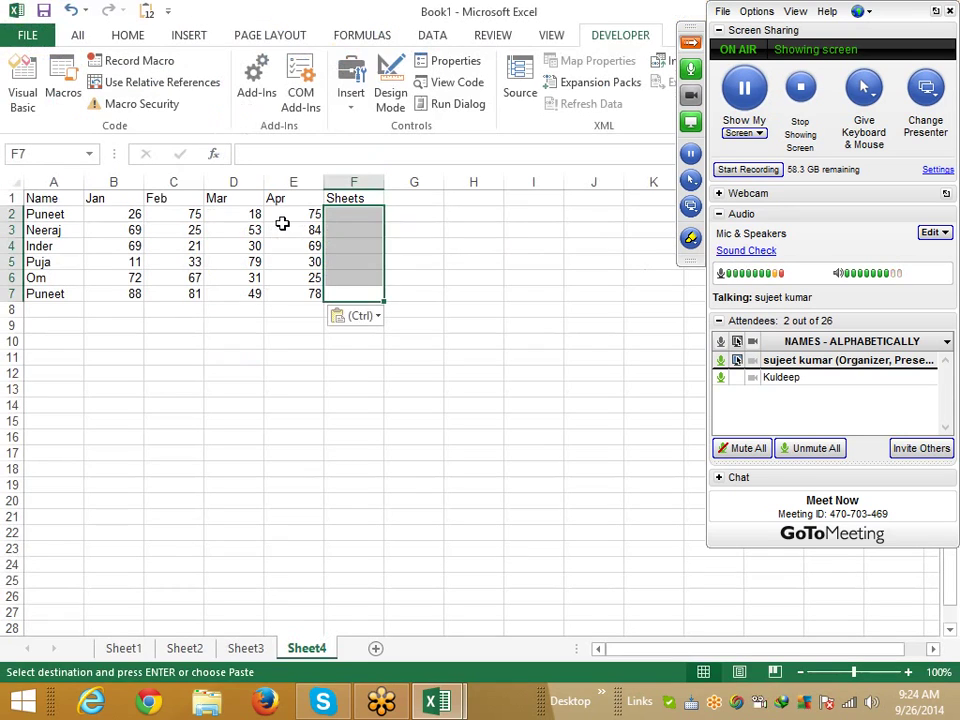
pyautogui.moveTo(16, 214); pyautogui.dragTo(318, 296)
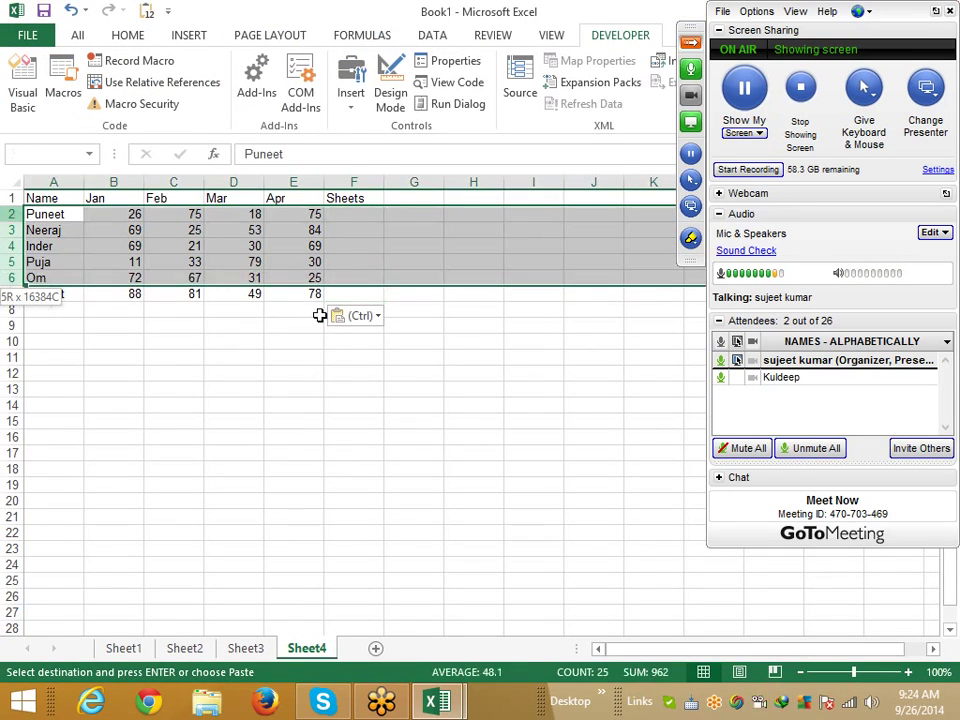
pyautogui.click(319, 357)
pyautogui.moveTo(17, 236)
pyautogui.mouseDown()
pyautogui.moveTo(13, 214)
pyautogui.moveTo(27, 303)
pyautogui.mouseUp()
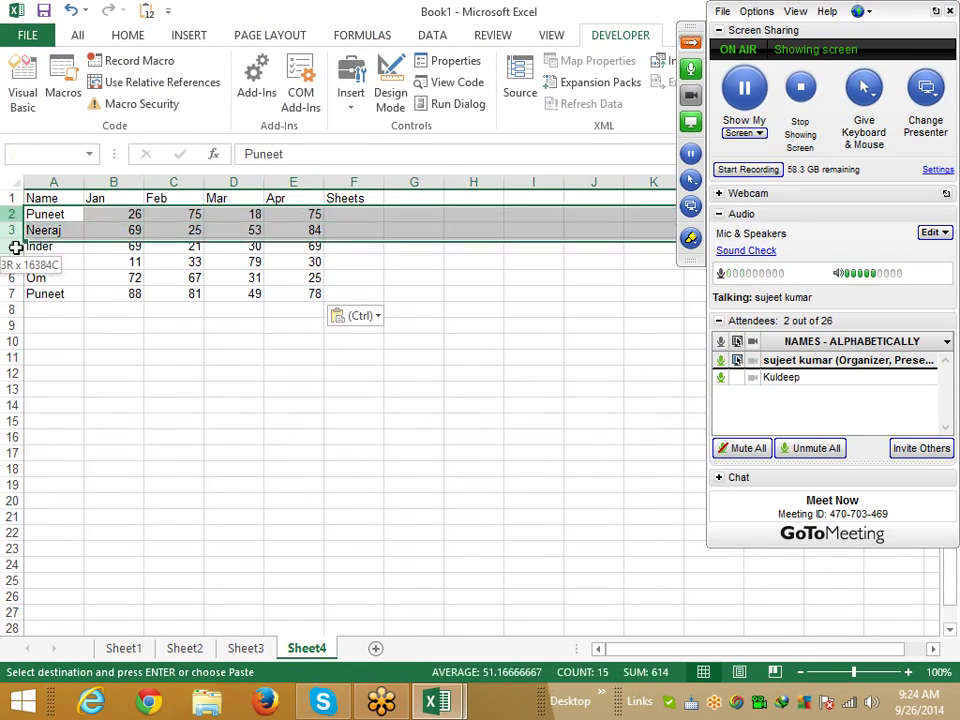
pyautogui.press('Delete')
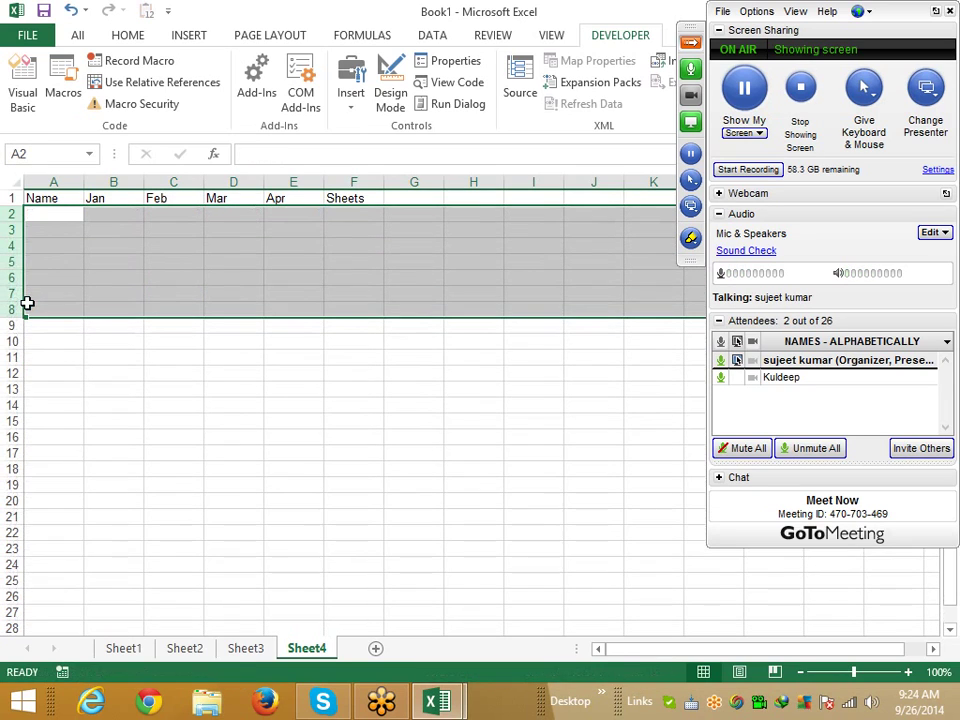
pyautogui.hotkey('alt', 'F11')
pyautogui.click(213, 170)
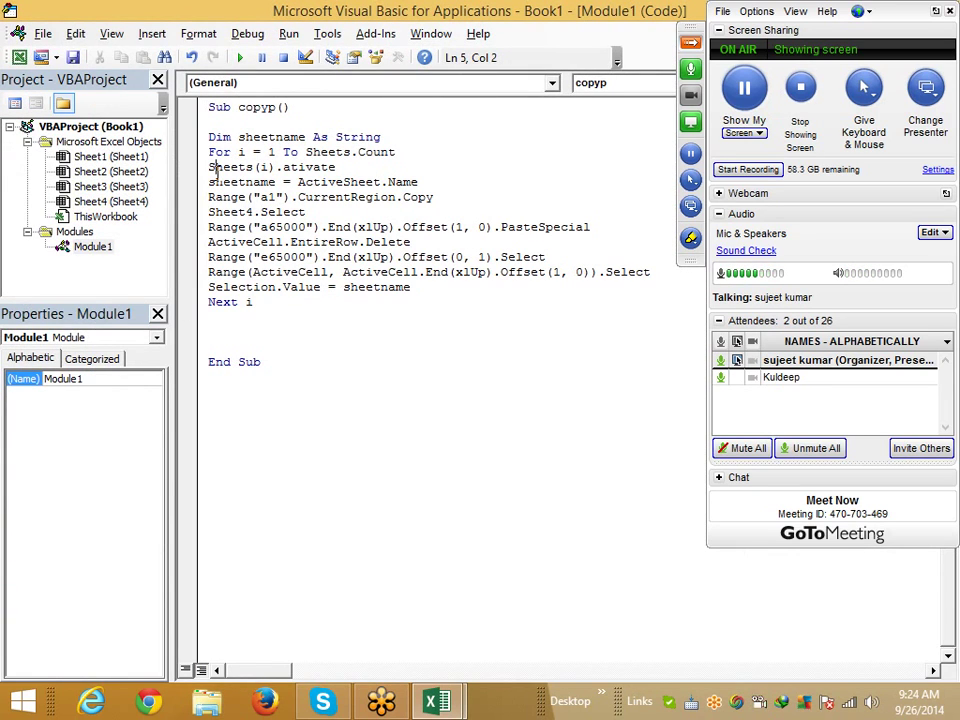
# - Step copyp with F8 until run-time error 438, then Debug to the misspelled ativate line
pyautogui.press('F8')
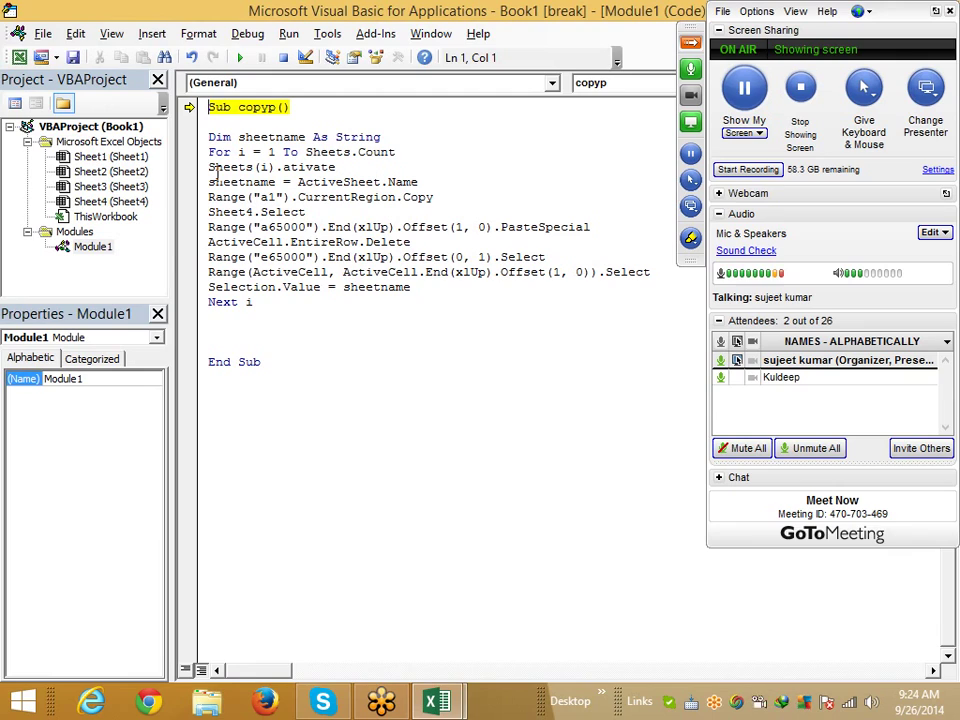
pyautogui.press('F8')
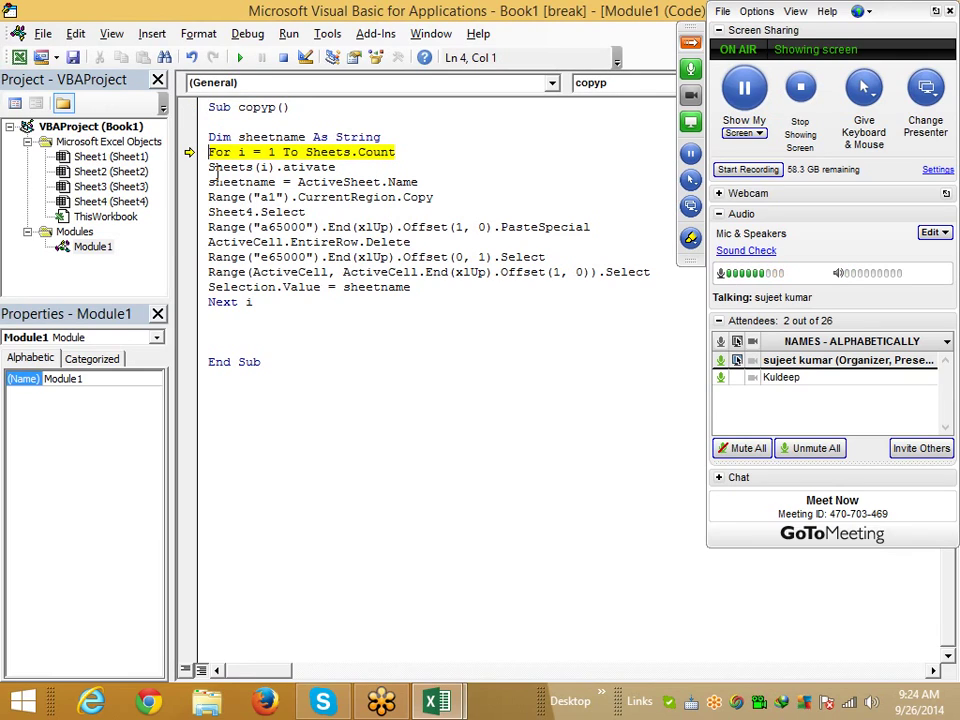
pyautogui.press('F8')
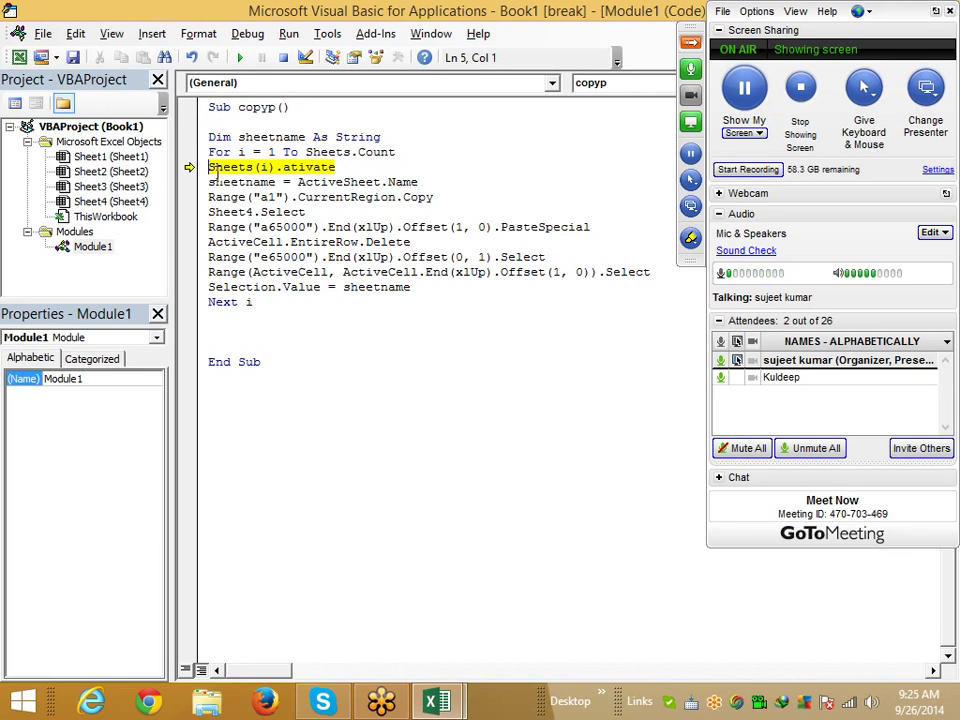
pyautogui.press('F8')
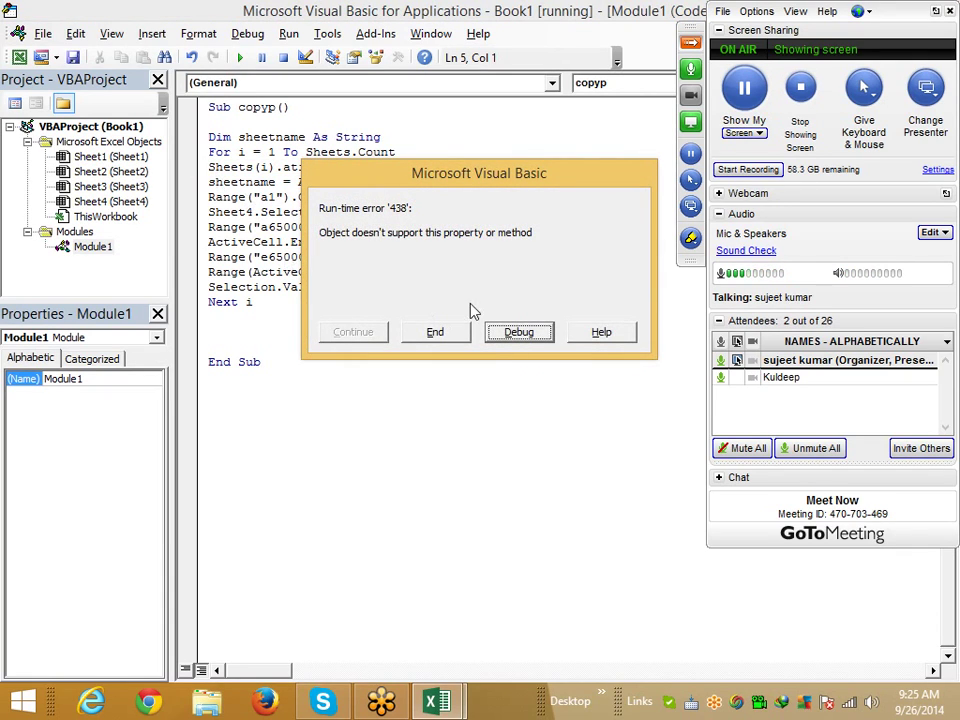
pyautogui.click(522, 337)
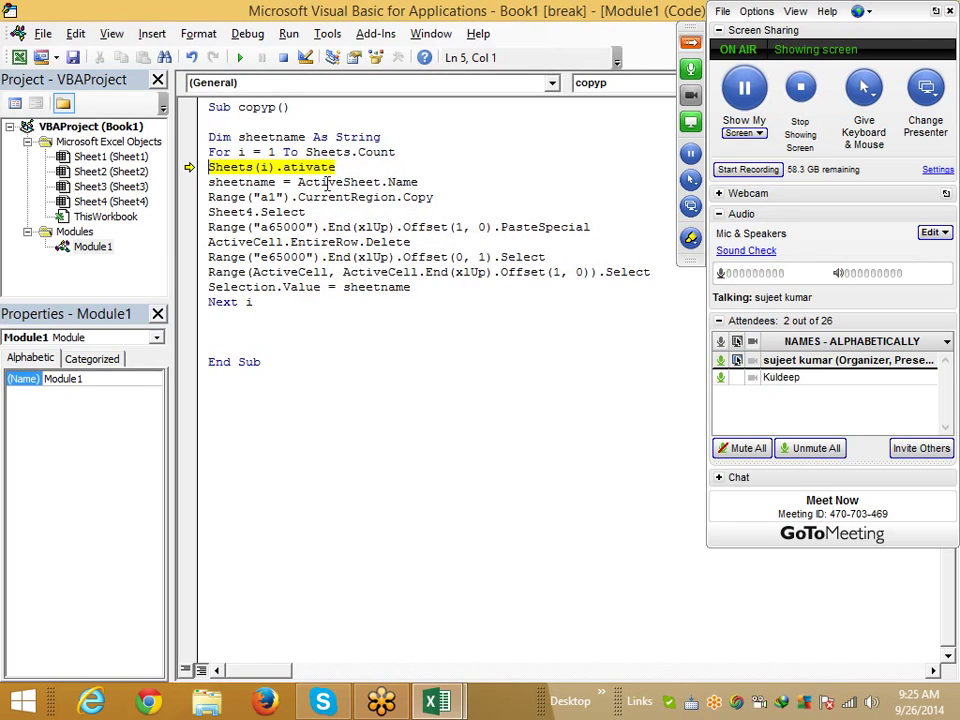
pyautogui.press('Right')
pyautogui.press('Right')
pyautogui.press('Right')
pyautogui.press('Right')
pyautogui.press('Right')
pyautogui.press('Right')
pyautogui.press('Left')
pyautogui.press('Left')
# - Fix ativate to Activate, step to the CurrentRegion.Copy line, and confirm sheetname is "Sheet1"
pyautogui.write('c')
pyautogui.press('Down')
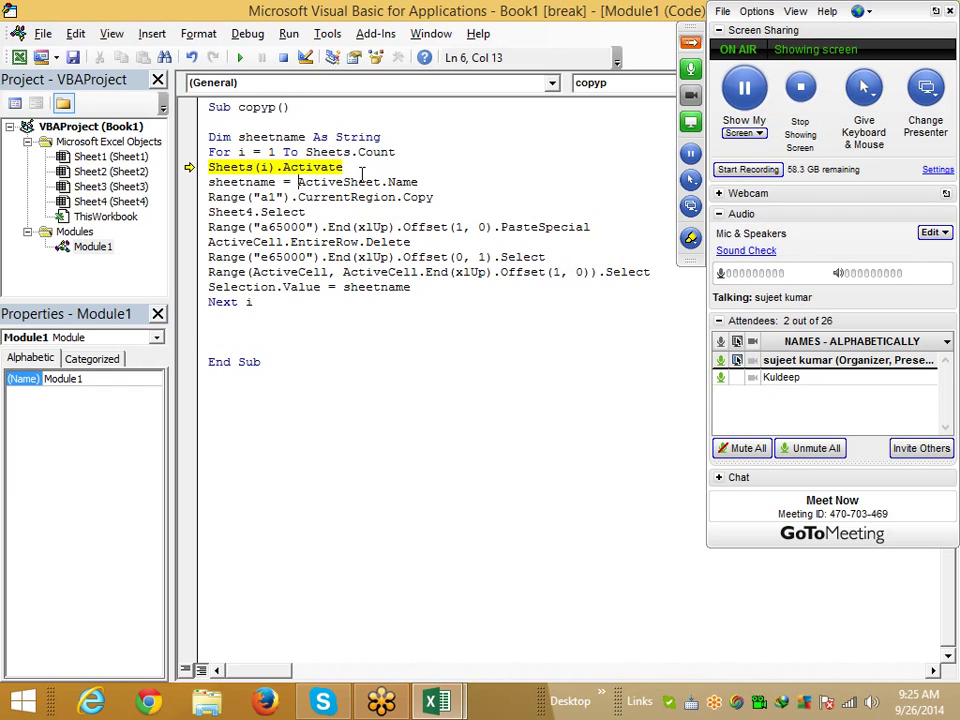
pyautogui.press('F8')
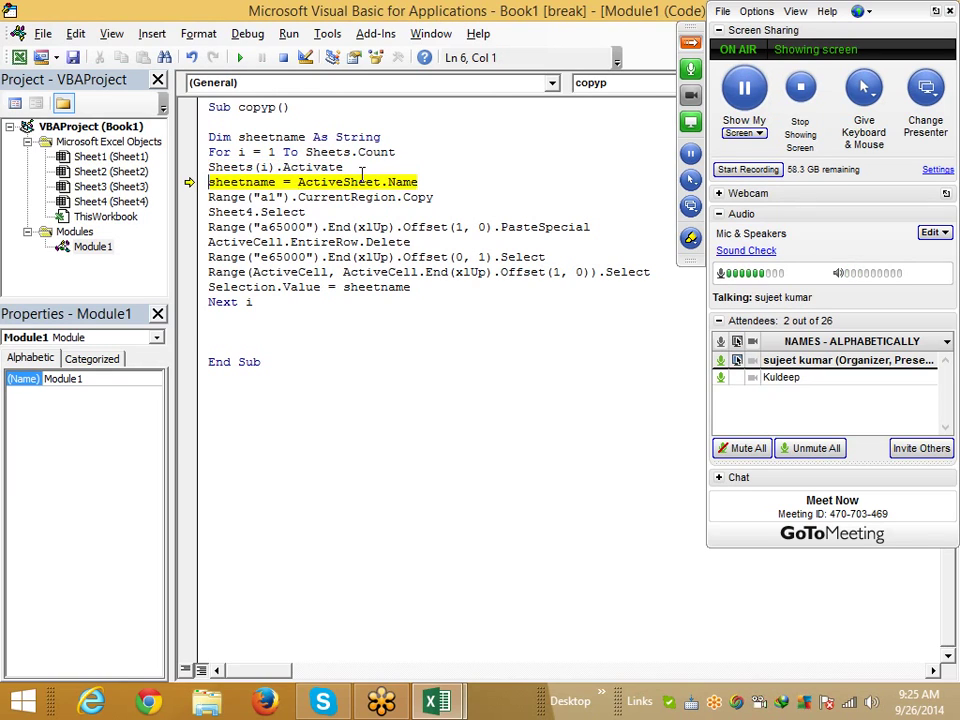
pyautogui.hotkey('alt', 'F11')
pyautogui.hotkey('alt', 'F11')
pyautogui.moveTo(307, 271)
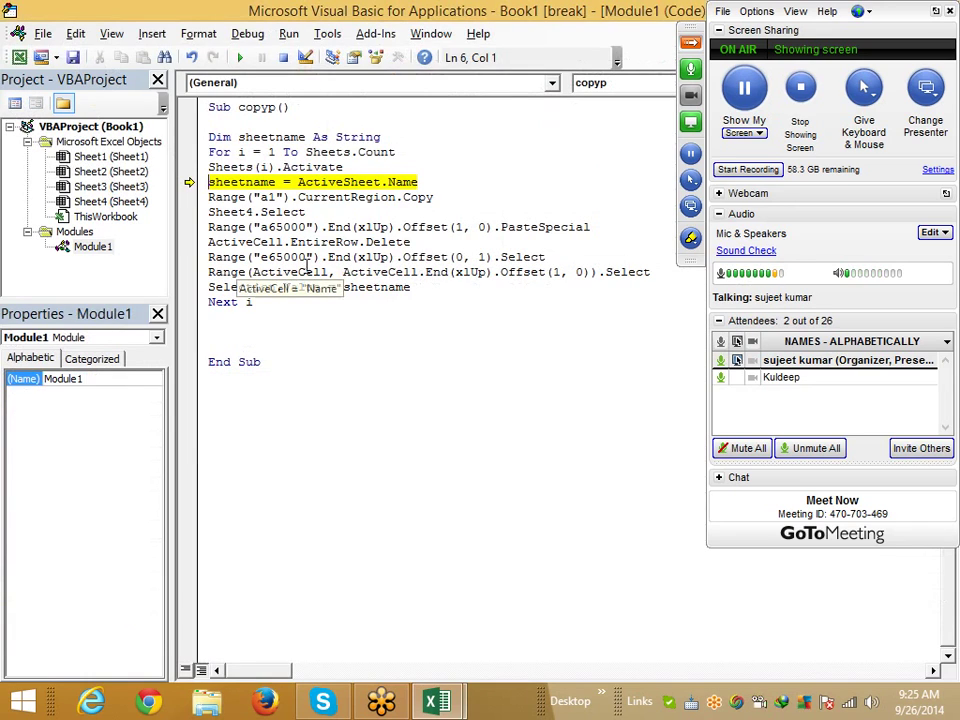
pyautogui.press('F8')
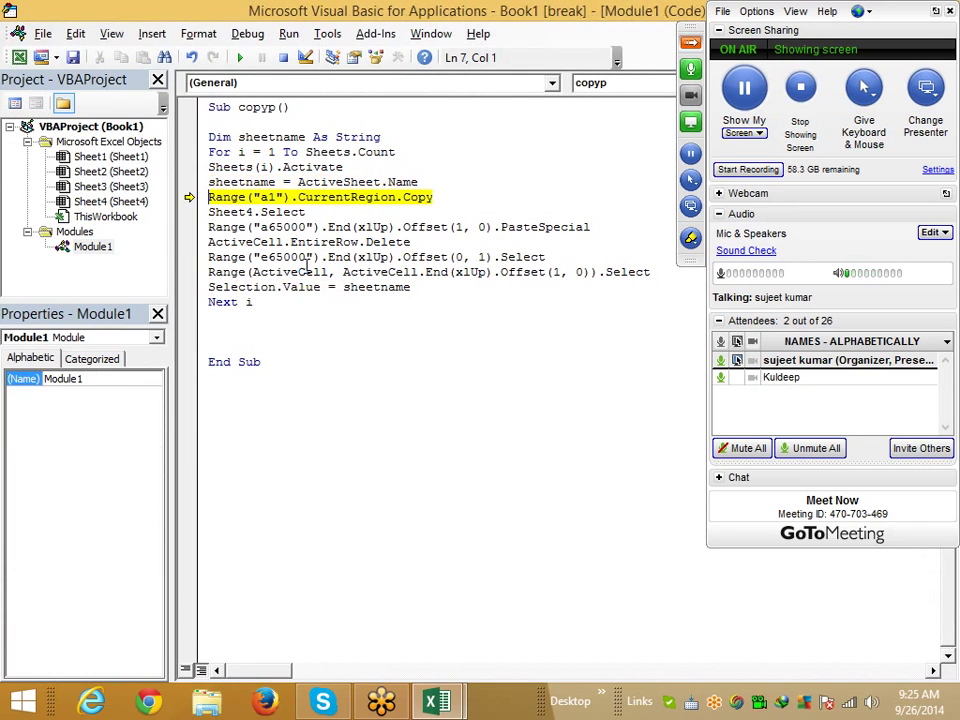
pyautogui.click(239, 183)
pyautogui.moveTo(240, 184)
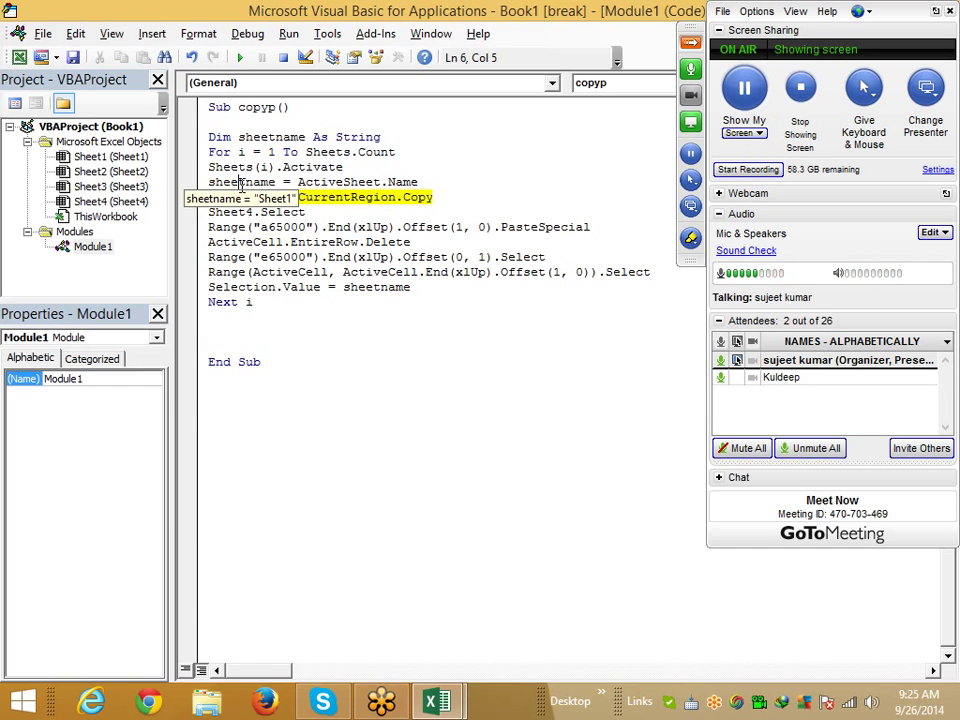
# - Step through the Sheet4 selection and paste lines, checking Sheet1's rows land on Sheet4
pyautogui.hotkey('alt', 'F11')
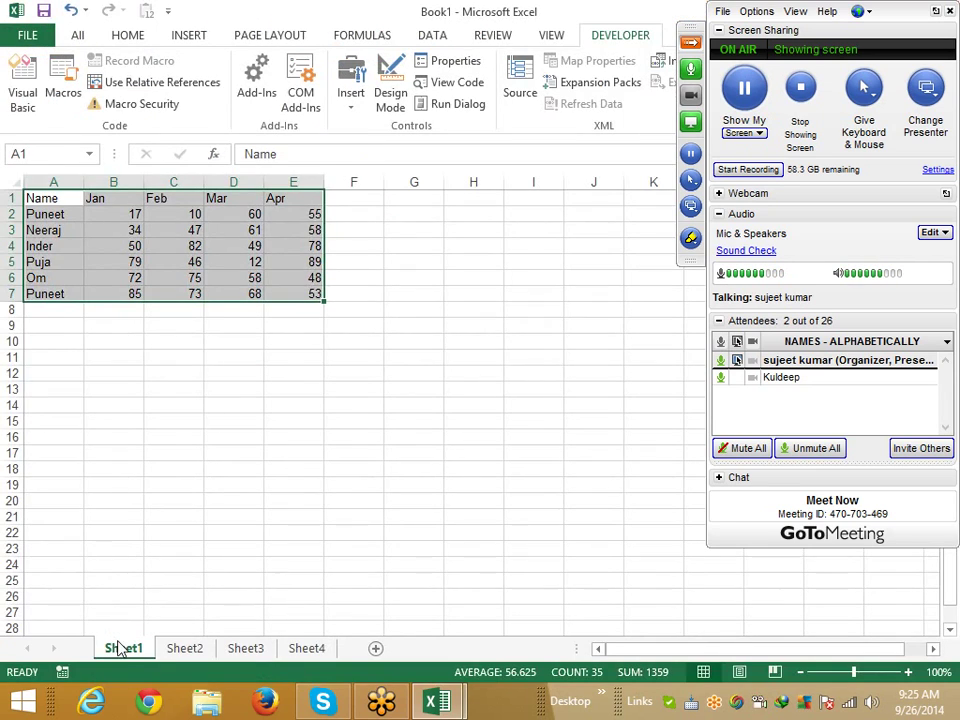
pyautogui.hotkey('alt', 'F11')
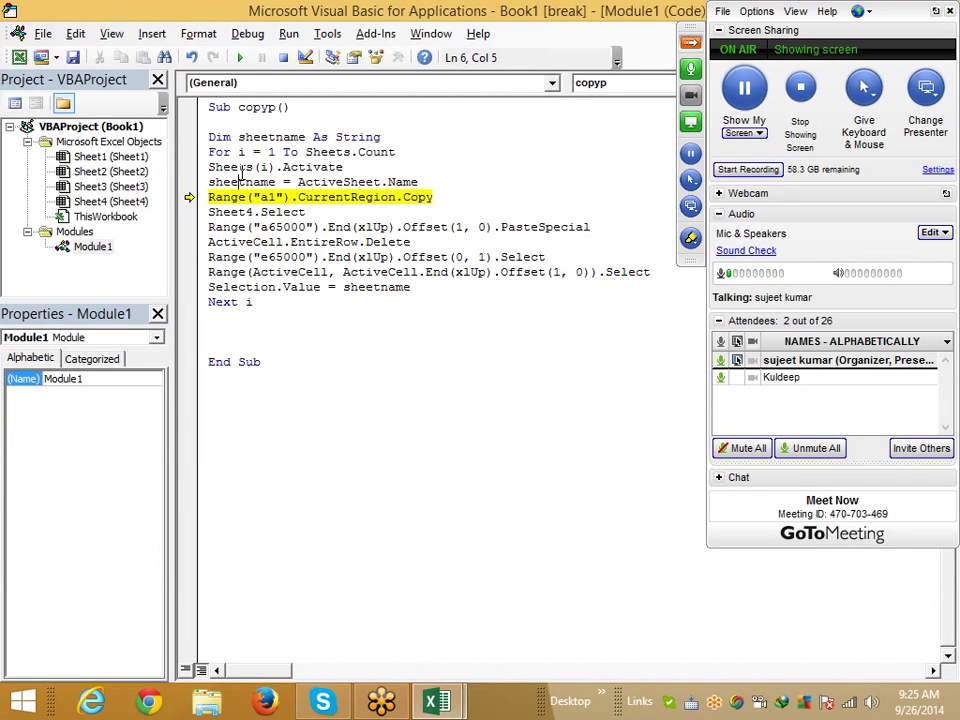
pyautogui.press('F8')
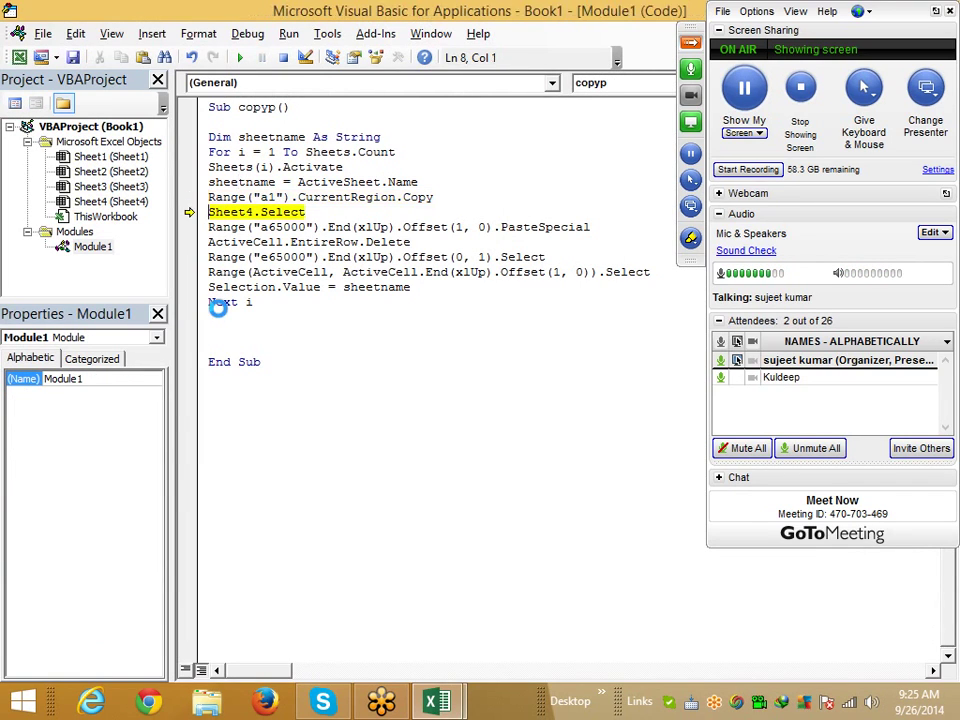
pyautogui.press('F8')
pyautogui.hotkey('alt', 'F11')
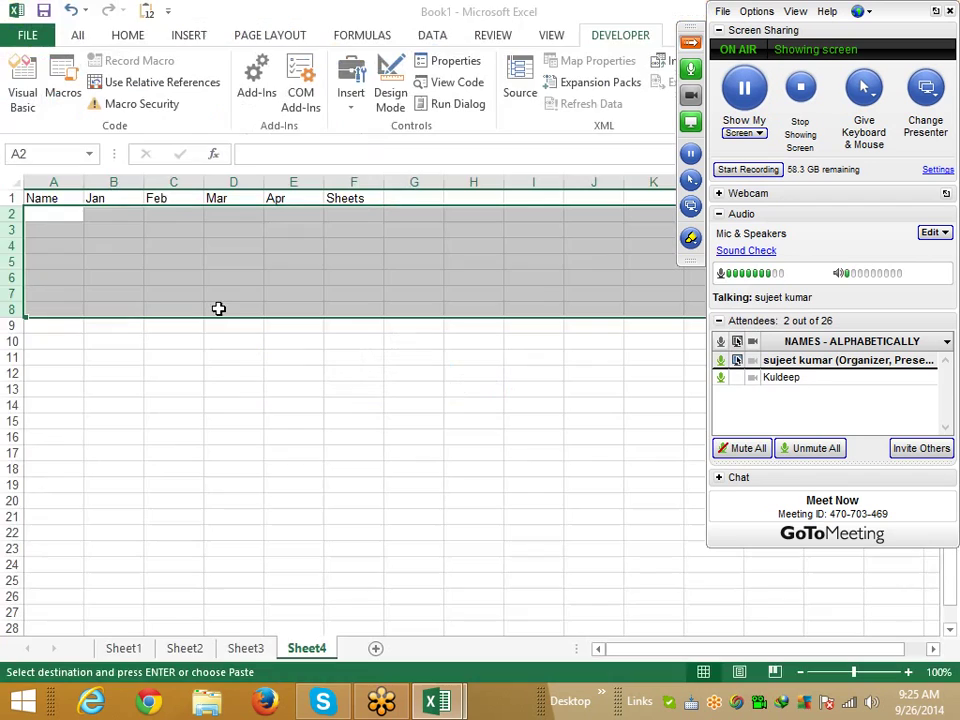
pyautogui.hotkey('alt', 'F11')
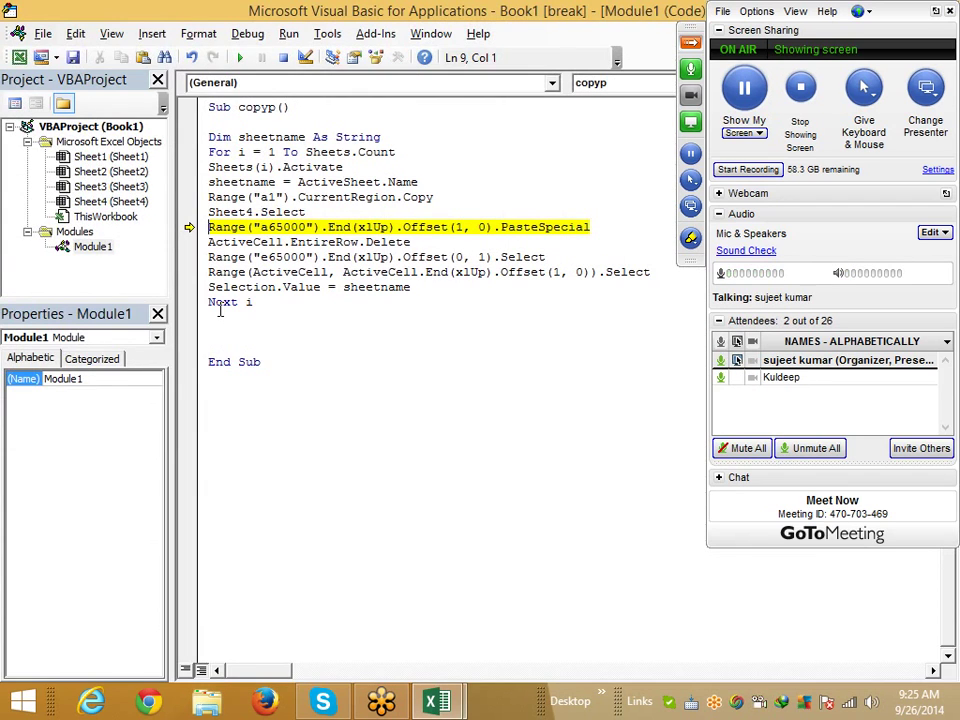
pyautogui.press('F8')
pyautogui.hotkey('alt', 'Tab')
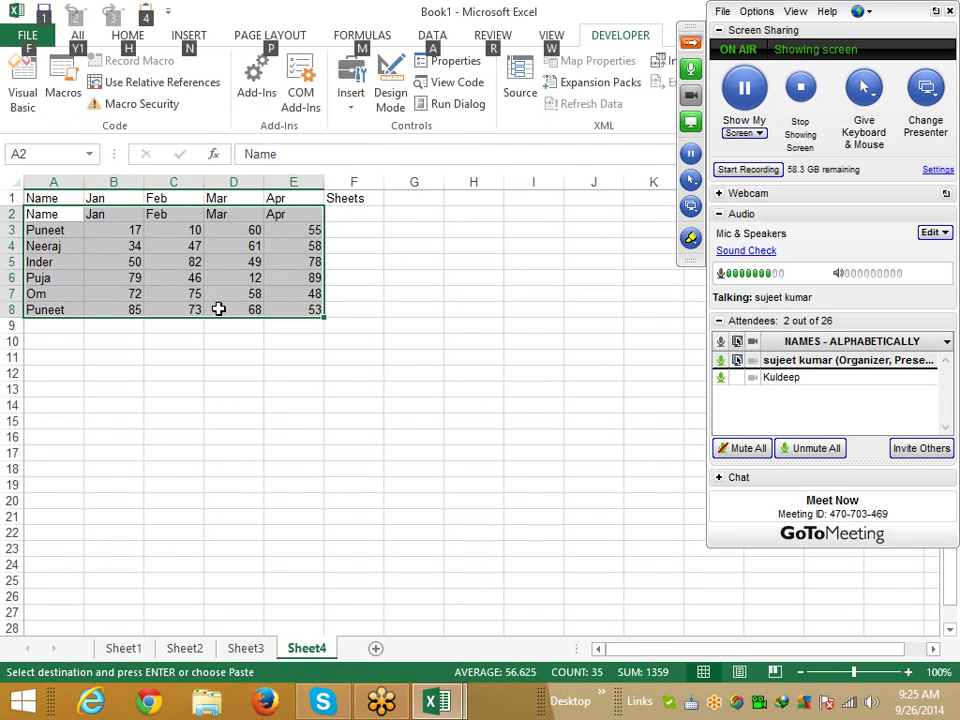
pyautogui.hotkey('alt', 'F11')
# - Step through the header-row delete and column F fill, confirming F2:F7 reads Sheet1
pyautogui.press('F8')
pyautogui.hotkey('alt', 'Tab')
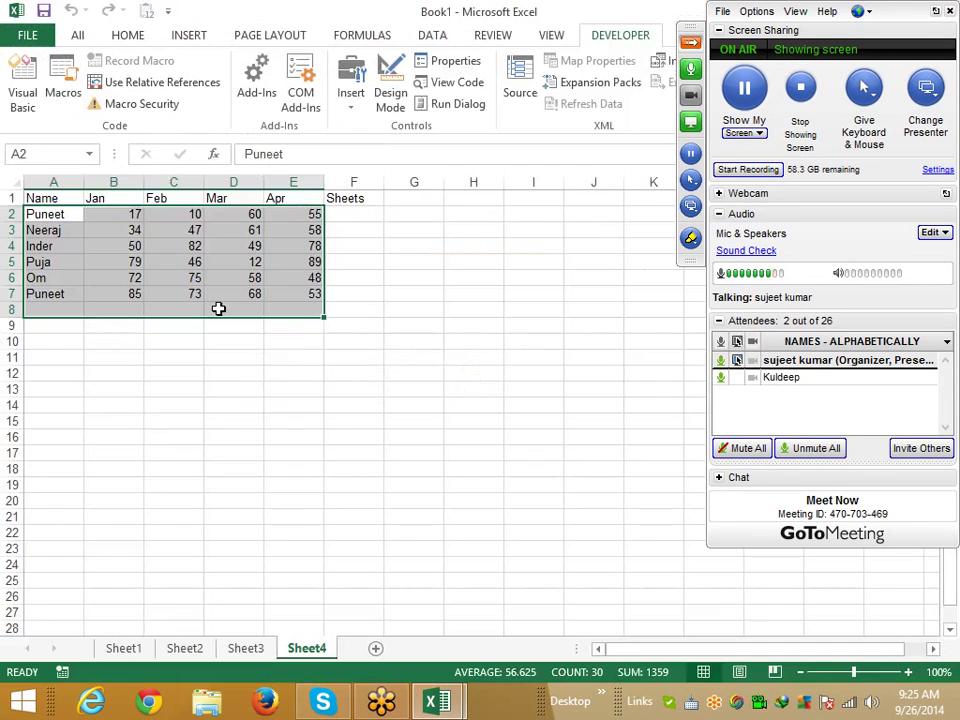
pyautogui.hotkey('alt', 'F11')
pyautogui.press('F8')
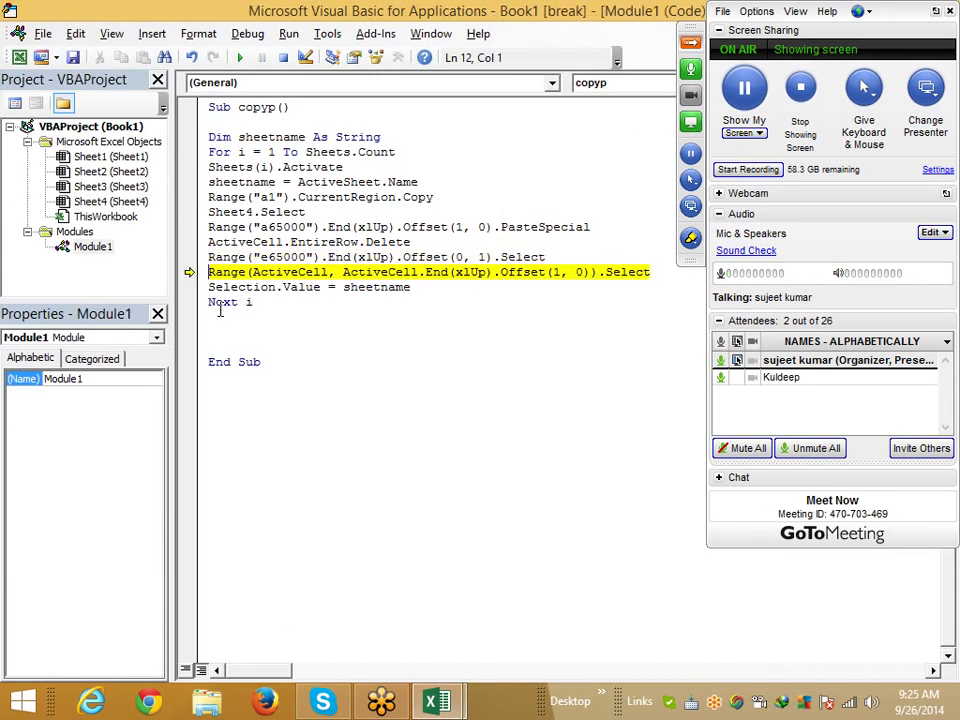
pyautogui.hotkey('alt', 'F11')
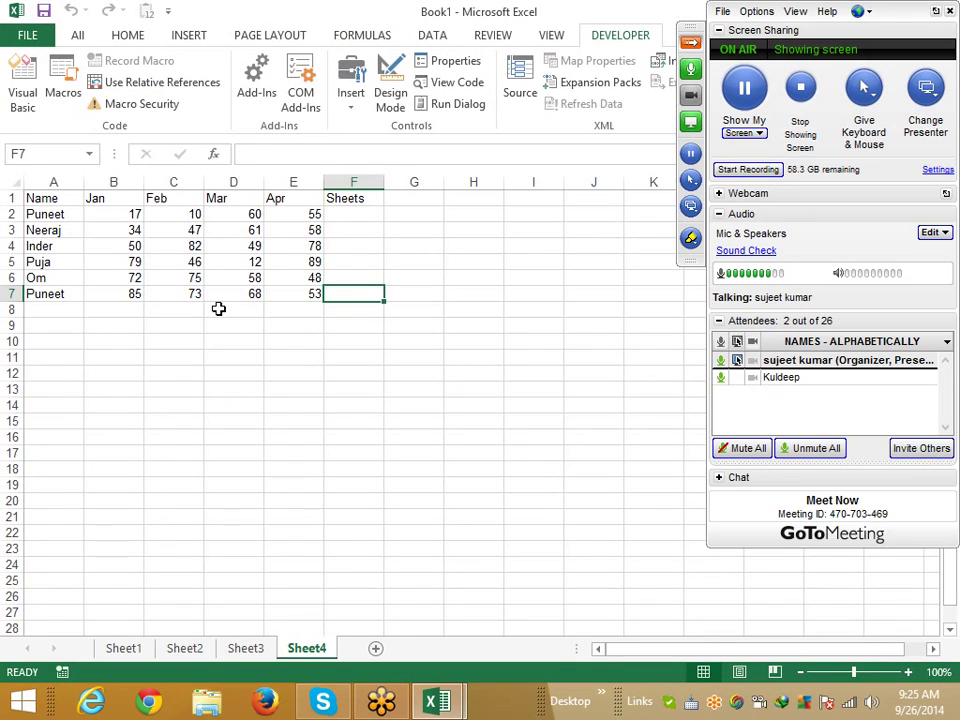
pyautogui.hotkey('alt', 'Tab')
pyautogui.press('F8')
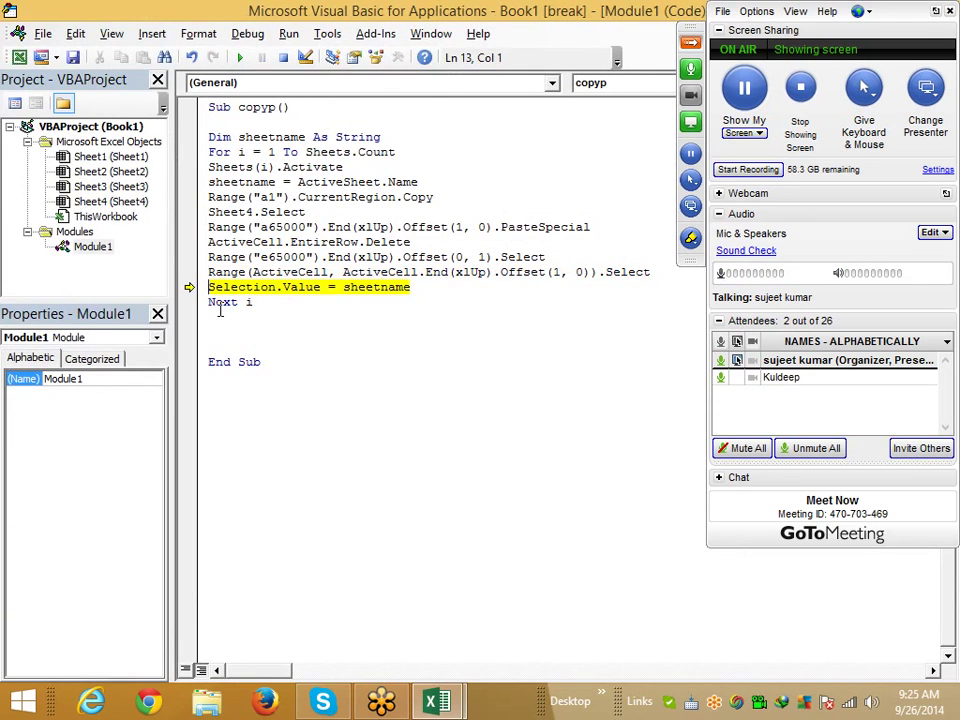
pyautogui.hotkey('alt', 'F11')
pyautogui.hotkey('alt', 'Tab')
pyautogui.press('F8')
pyautogui.hotkey('alt', 'F11')
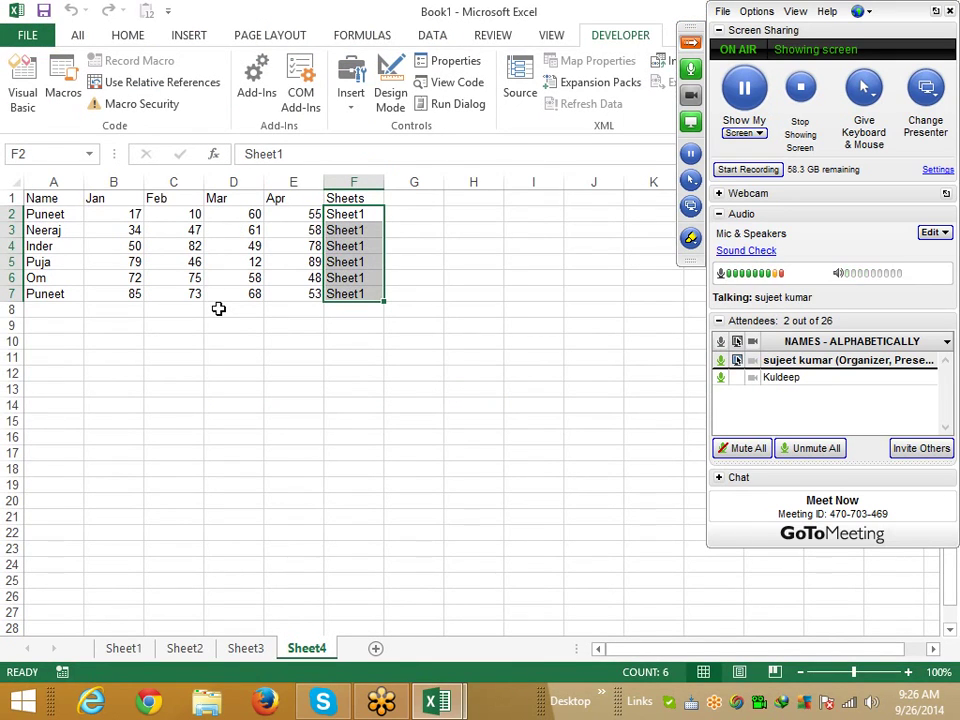
pyautogui.hotkey('alt', 'F11')
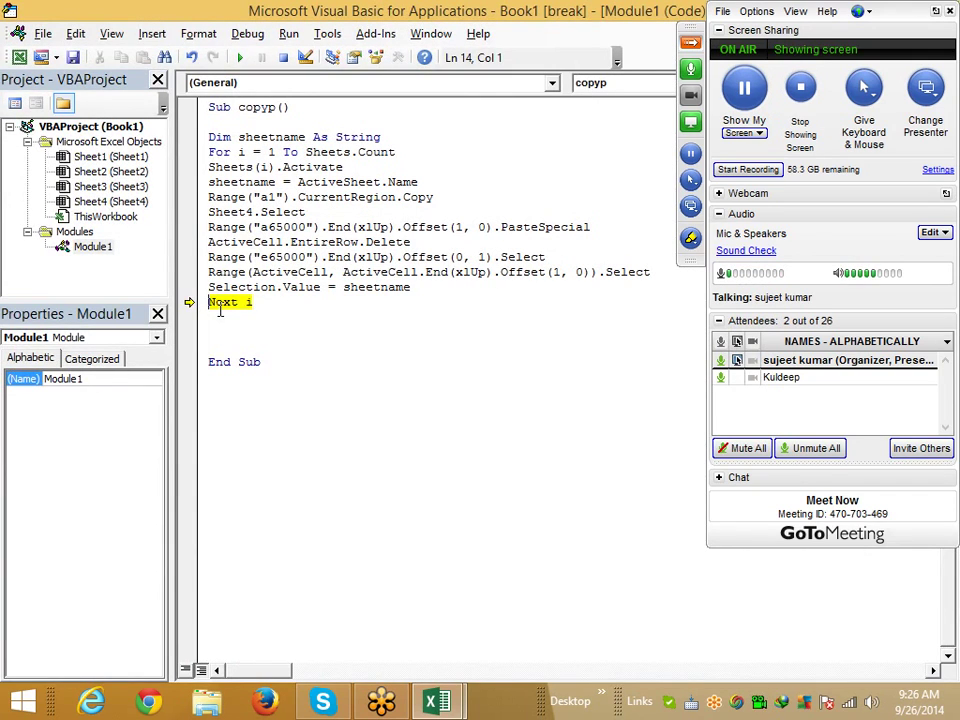
# - Step copyp into the Sheet2 loop pass and inspect the sheetname variable's value
pyautogui.press('F8')
pyautogui.press('F8')
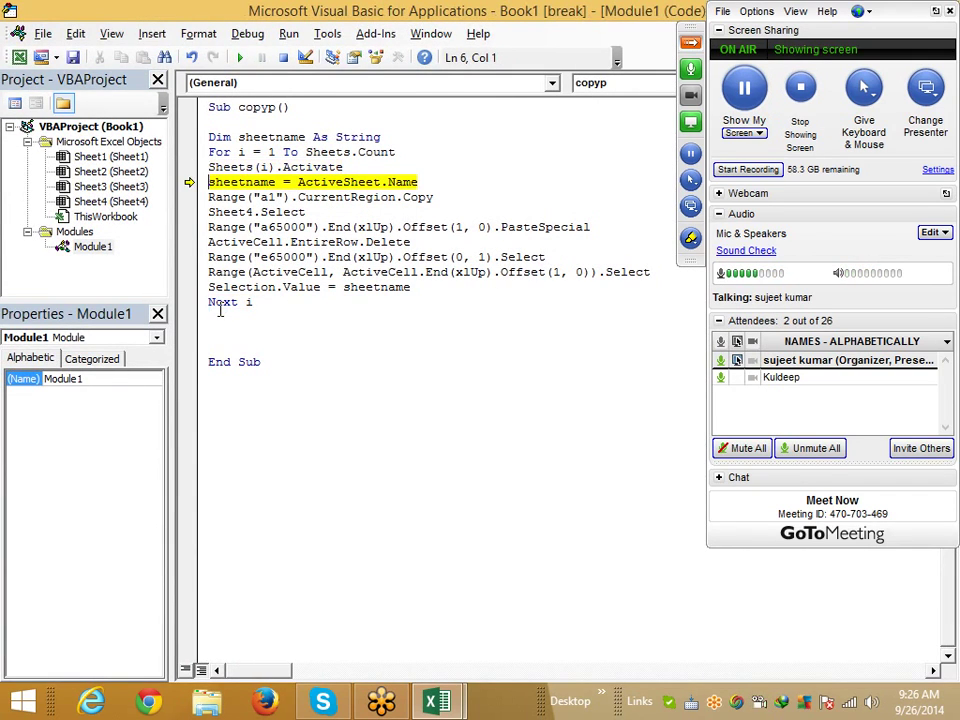
pyautogui.hotkey('alt', 'F11')
pyautogui.hotkey('alt', 'F11')
pyautogui.press('F8')
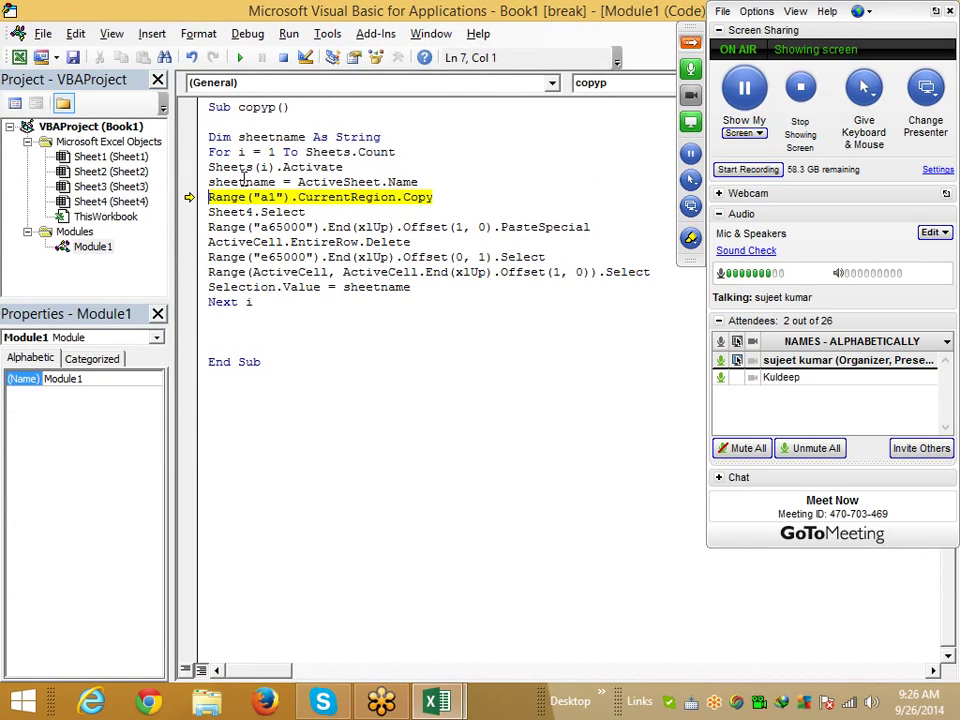
pyautogui.click(238, 183)
pyautogui.click(284, 287)
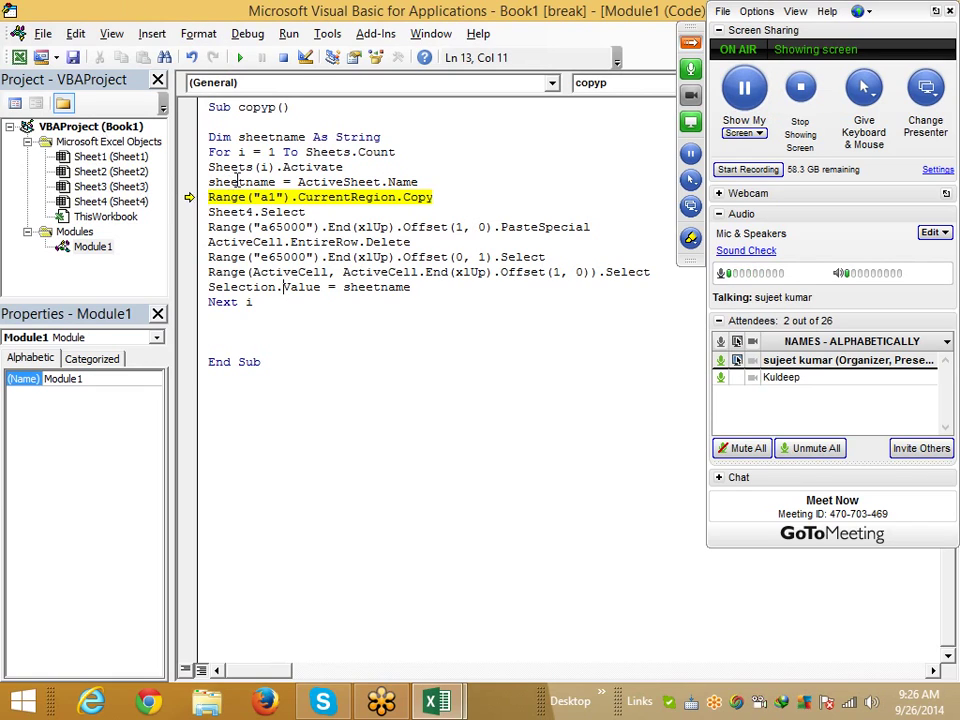
pyautogui.click(238, 182)
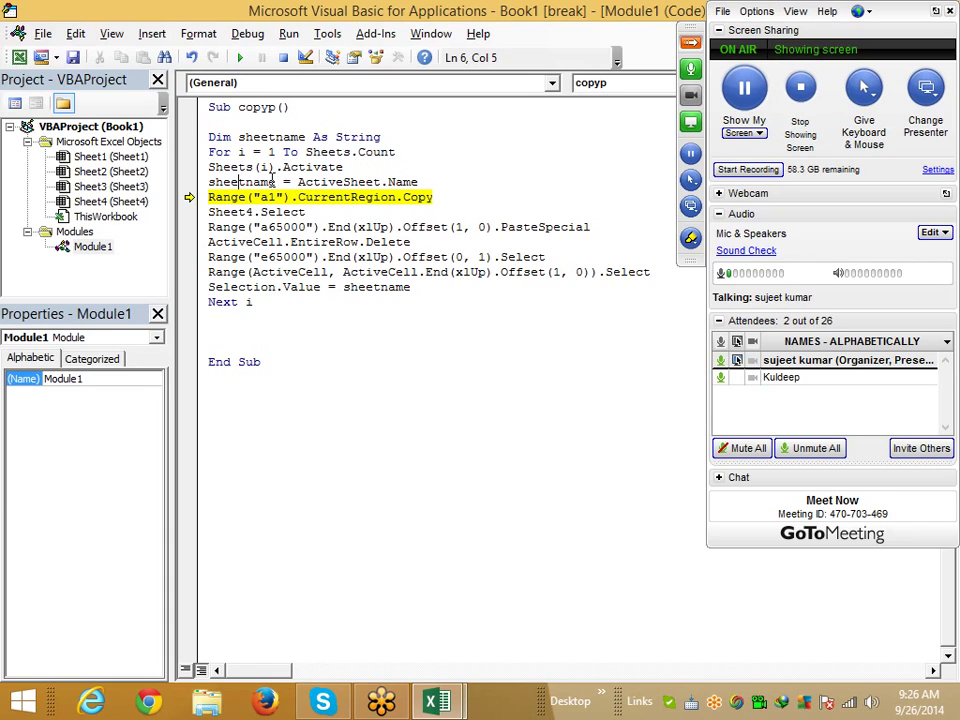
pyautogui.click(271, 182)
pyautogui.click(214, 182)
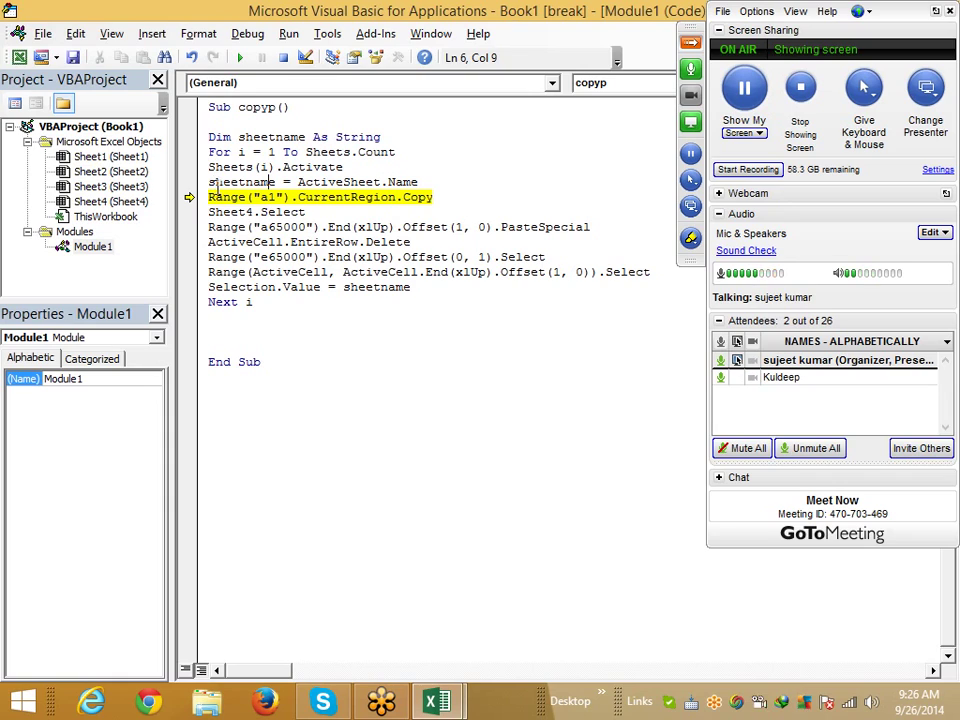
# - Step through the Sheet2 copy, paste and labelling lines, checking Sheet4 rows after each
pyautogui.moveTo(212, 186)
pyautogui.press('F8')
pyautogui.press('F8')
pyautogui.press('F8')
pyautogui.press('F8')
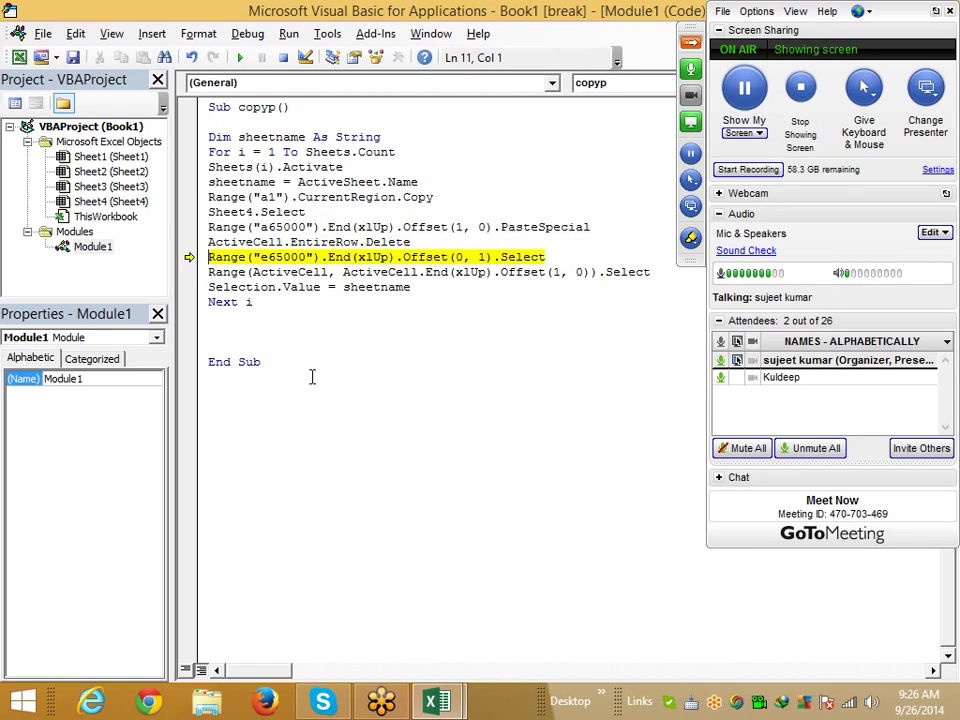
pyautogui.press('F8')
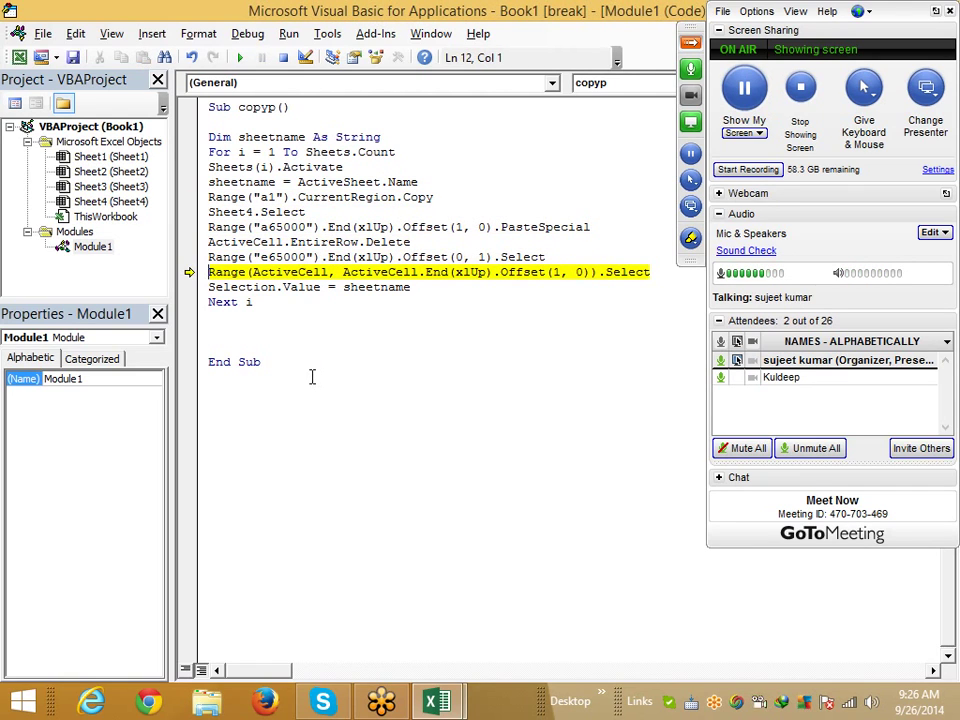
pyautogui.hotkey('alt', 'Tab')
pyautogui.hotkey('alt', 'Tab')
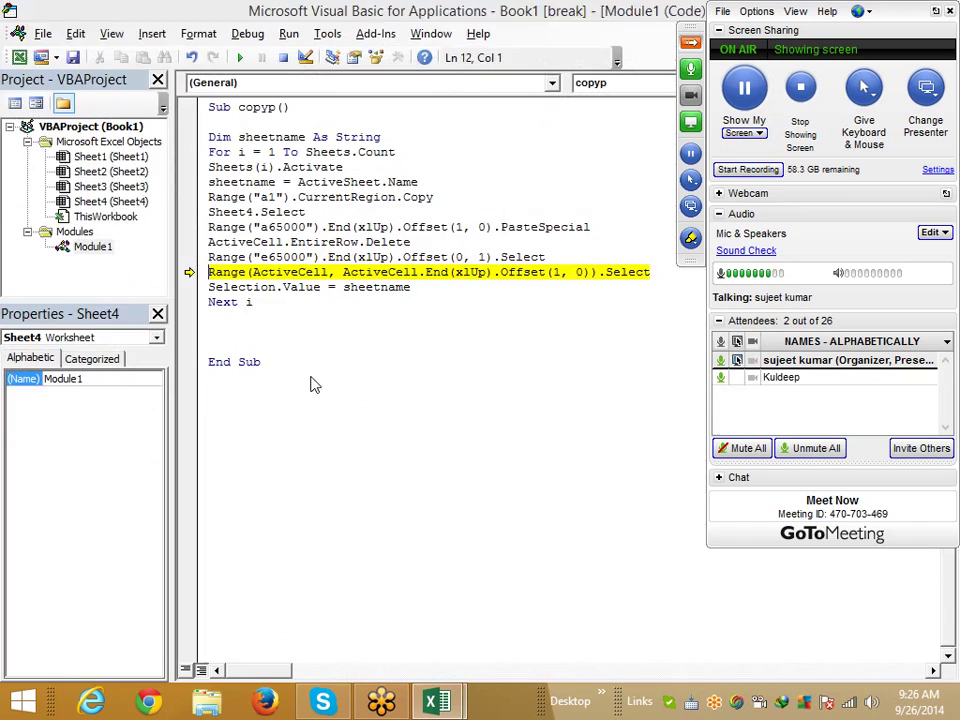
pyautogui.press('F8')
pyautogui.hotkey('alt', 'Tab')
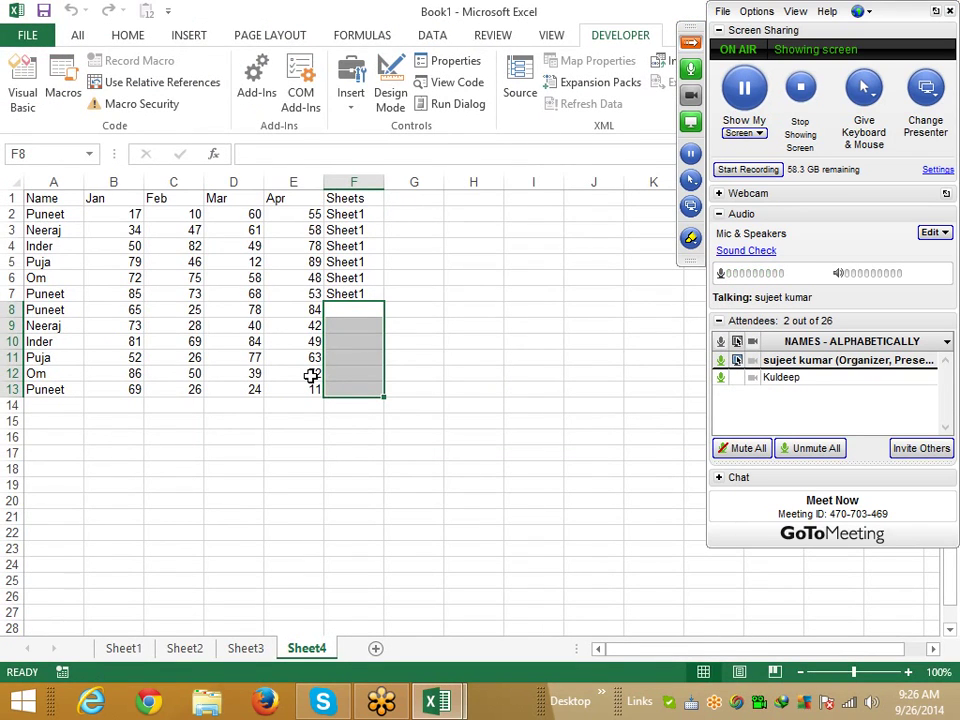
pyautogui.hotkey('alt', 'Tab')
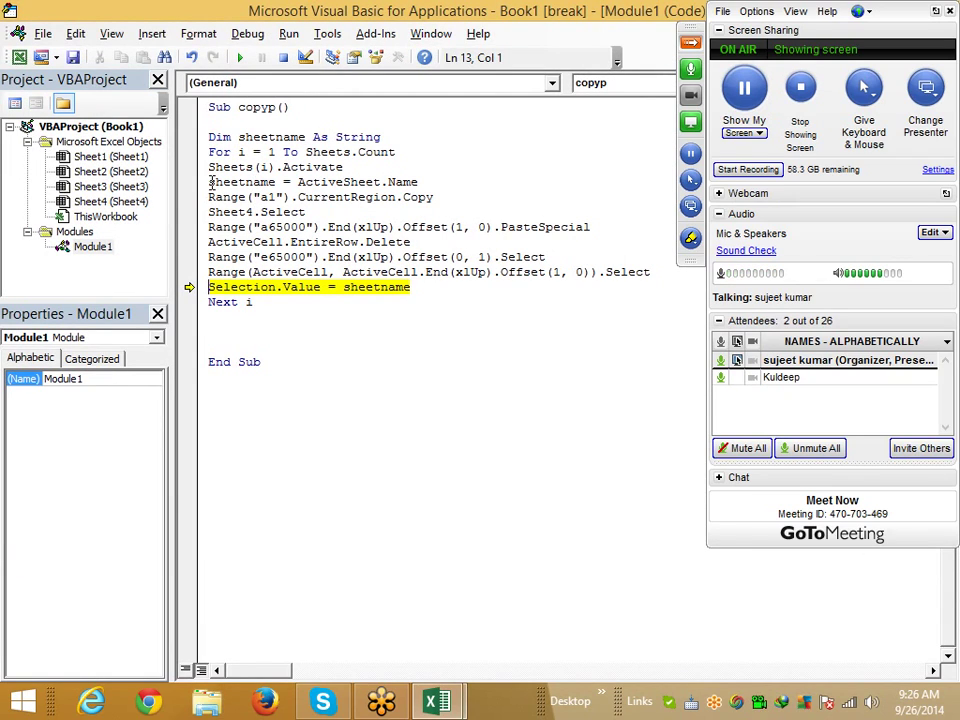
pyautogui.click(212, 182)
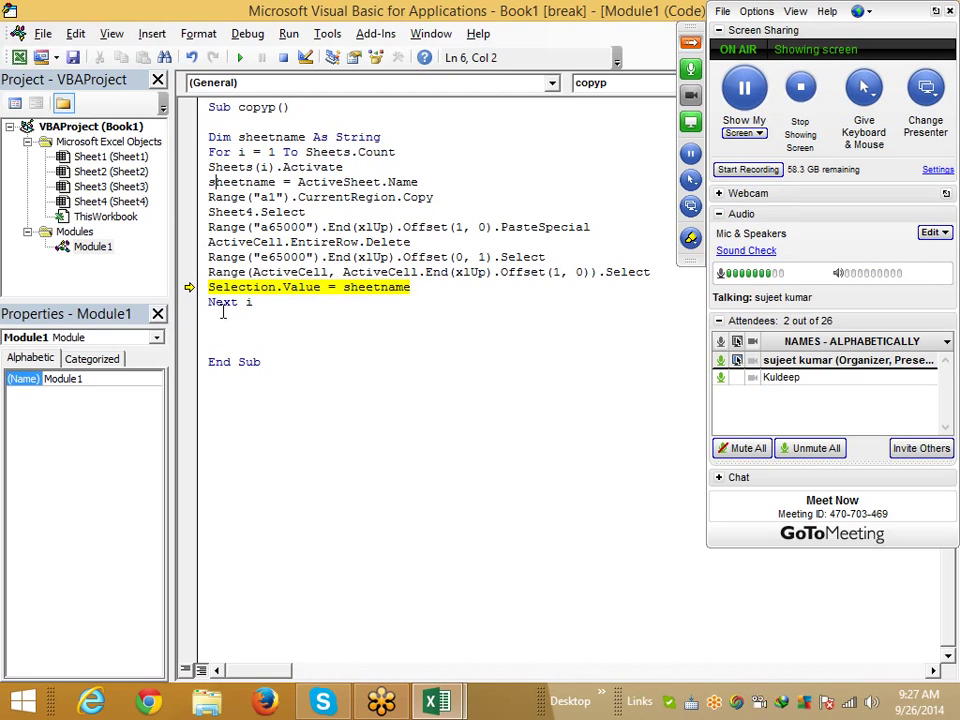
pyautogui.press('F8')
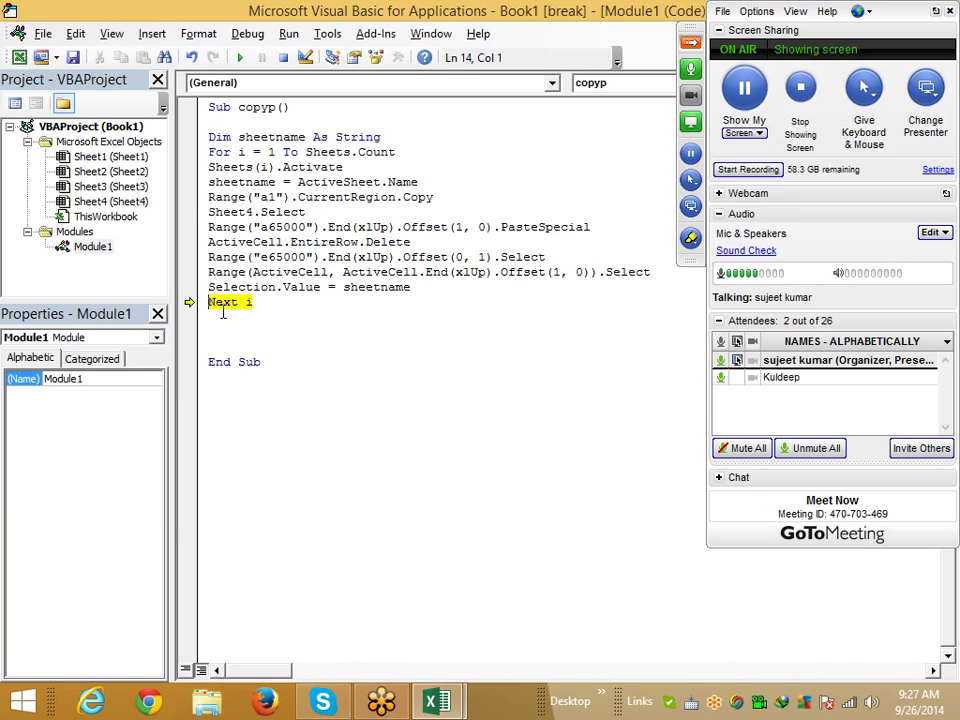
pyautogui.hotkey('alt', 'F11')
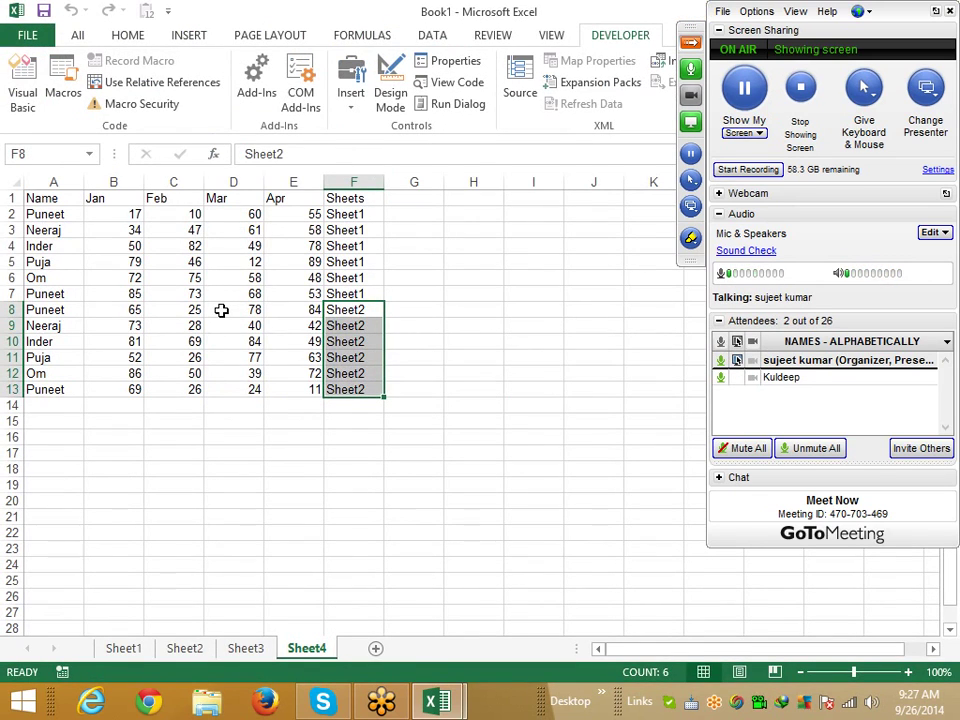
pyautogui.hotkey('alt', 'F11')
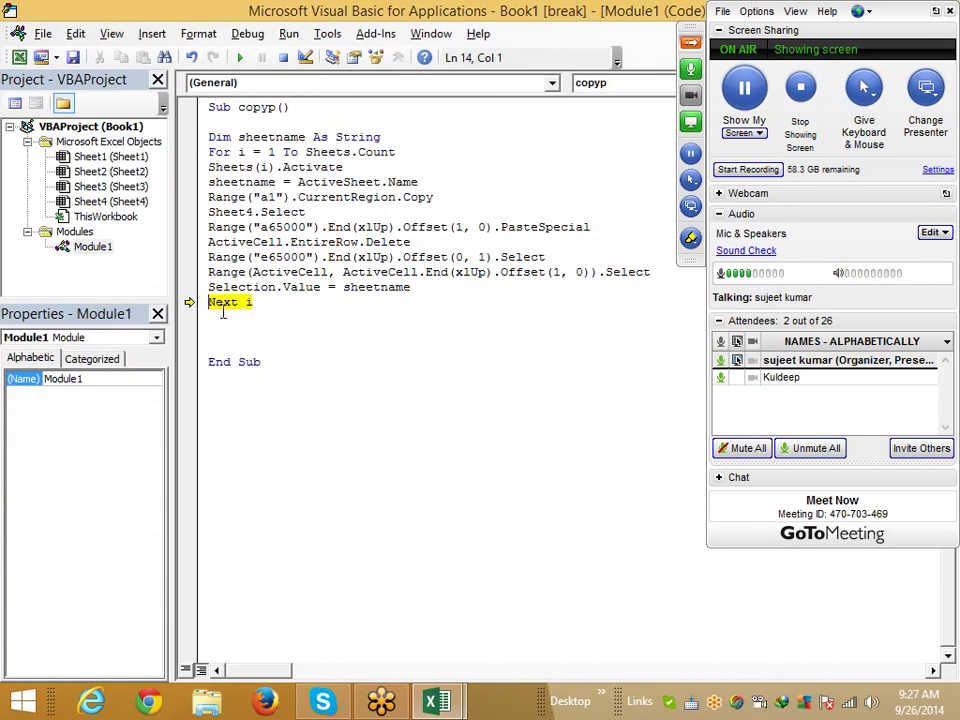
# - Run the Sheet3 pass and view its labelled rows added to Sheet4
pyautogui.press('F8')
pyautogui.press('F8')
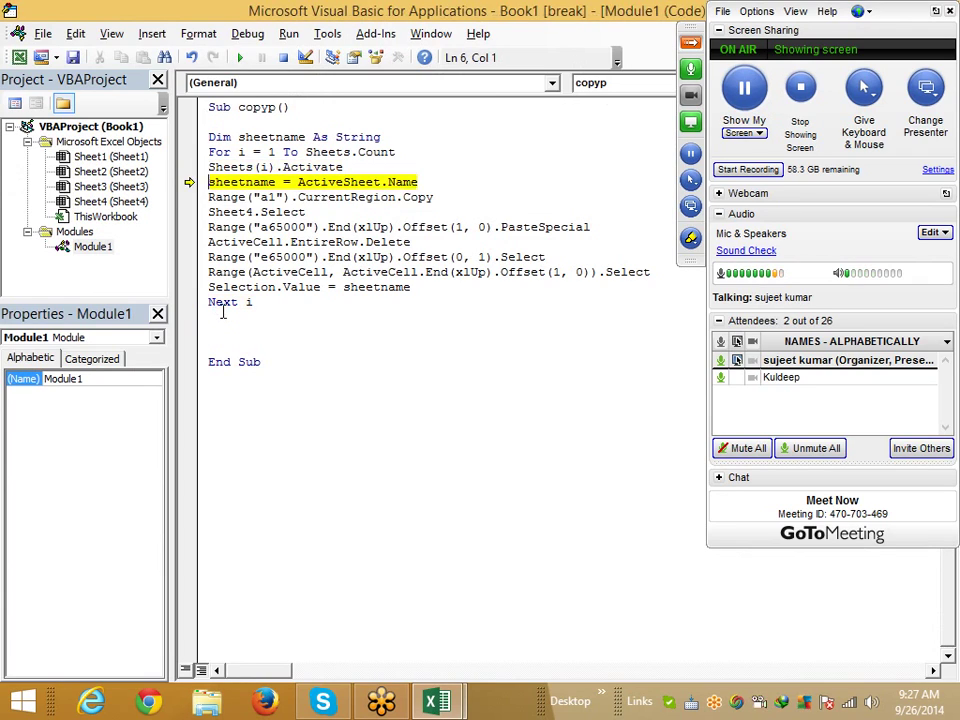
pyautogui.press('F8')
pyautogui.press('F8')
pyautogui.press('F8')
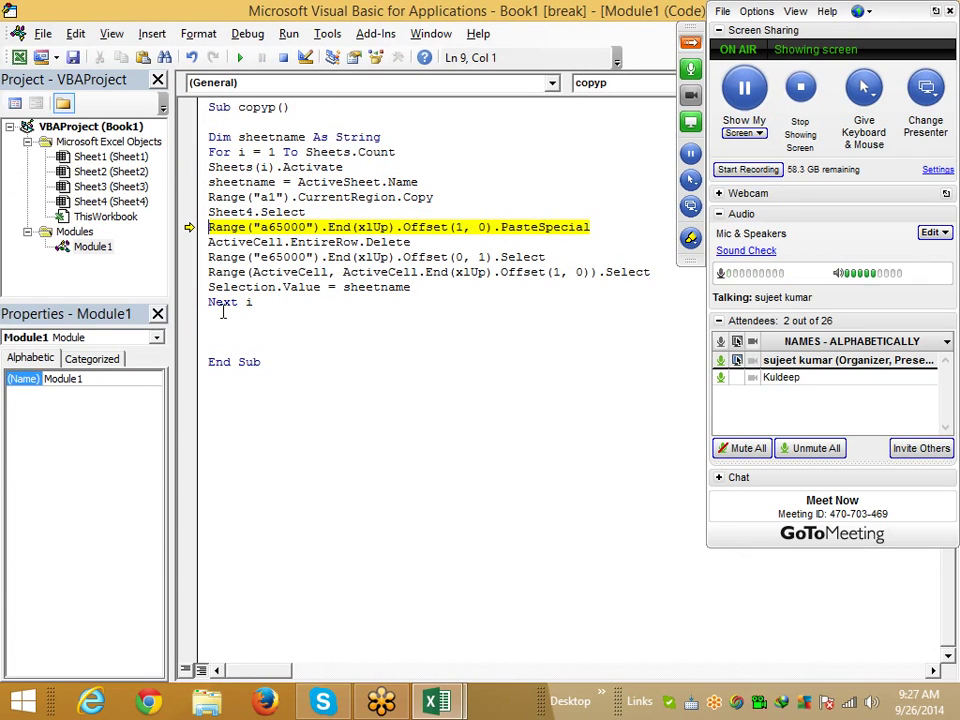
pyautogui.press('F8')
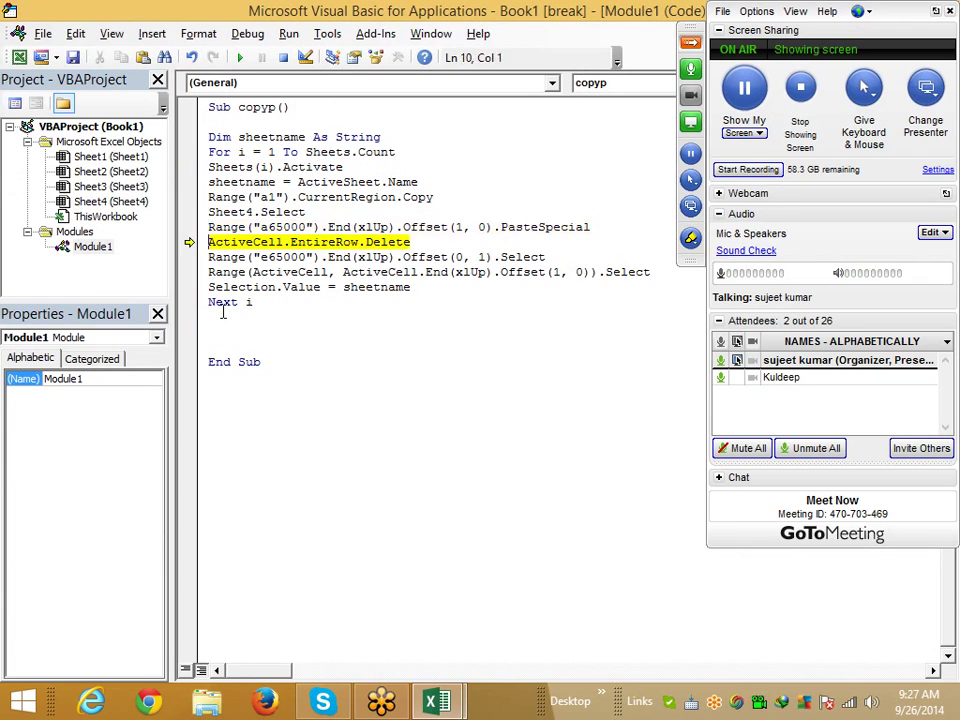
pyautogui.press('F8')
pyautogui.press('F8')
pyautogui.press('F8')
pyautogui.press('F8')
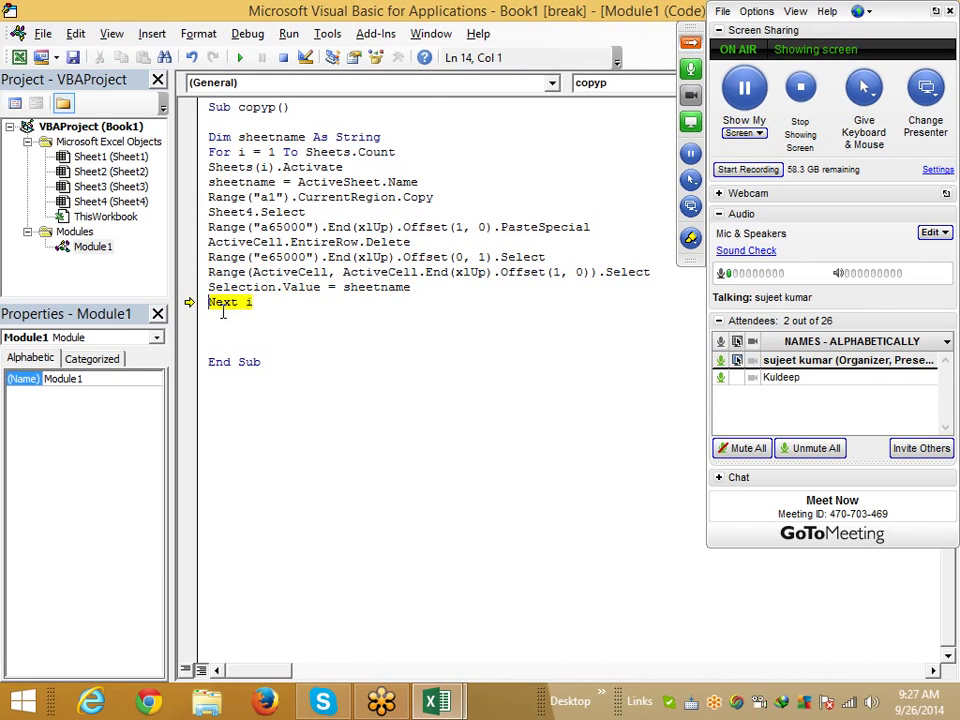
pyautogui.hotkey('alt', 'F11')
pyautogui.hotkey('alt', 'F11')
# - Reset the macro to leave break mode, select the closing lines, and return to Excel
pyautogui.click(284, 60)
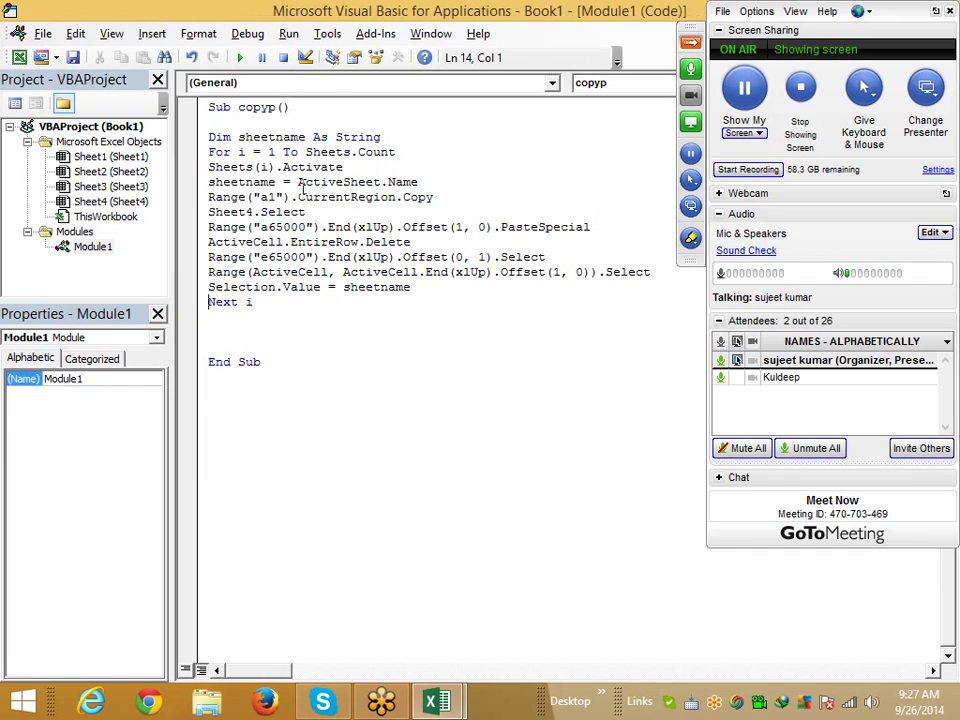
pyautogui.click(310, 212)
pyautogui.click(262, 362)
pyautogui.hotkey('shift', 'Up')
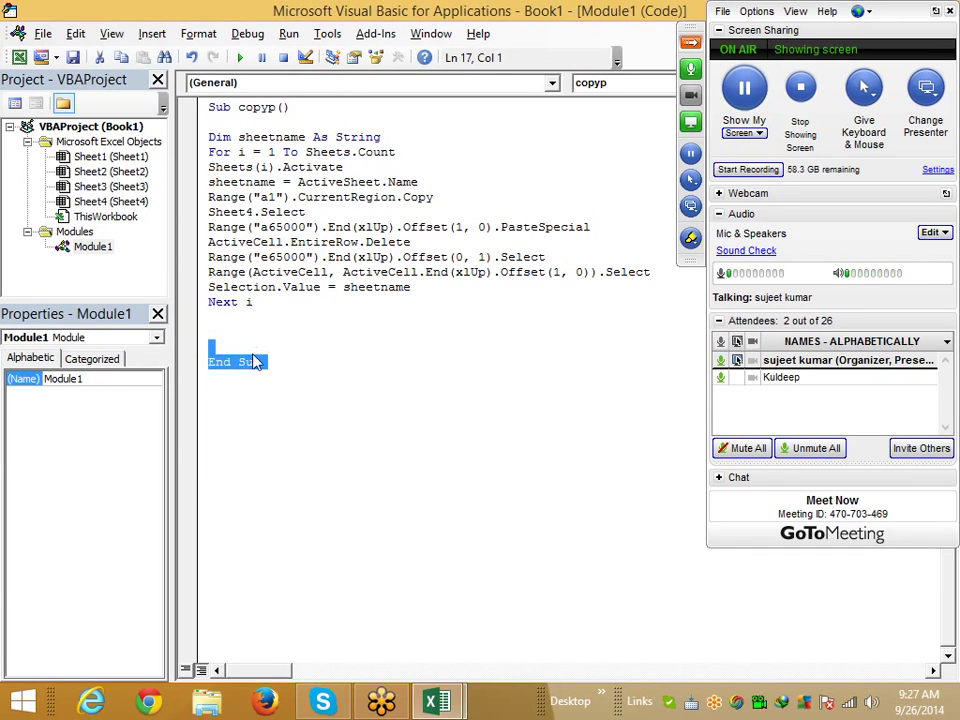
pyautogui.hotkey('alt', 'F11')
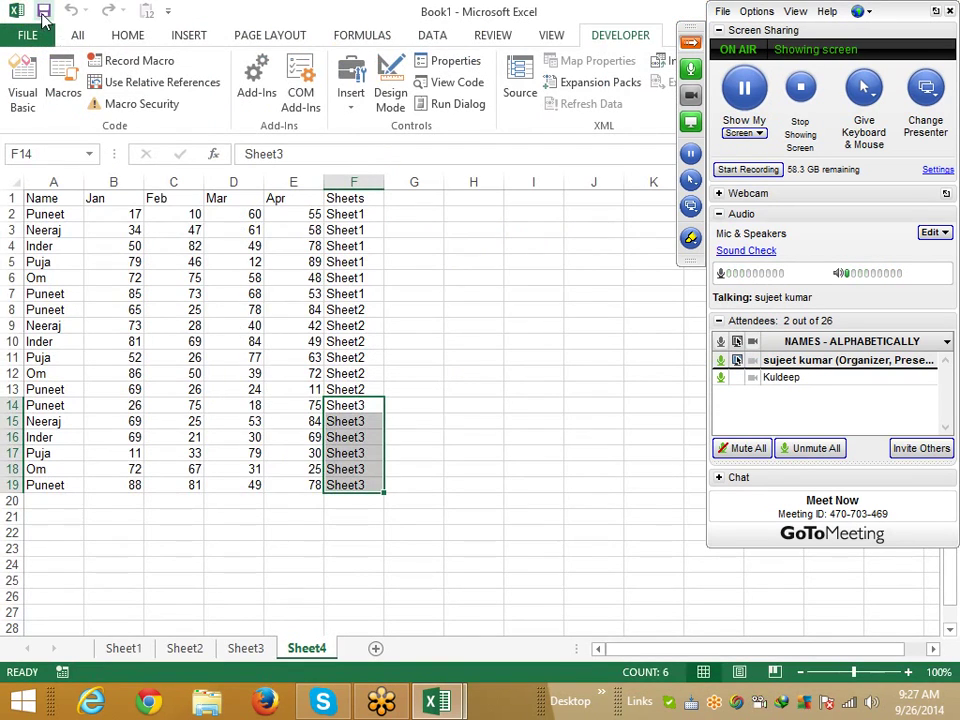
# - Save the workbook to Local Disk (D:) as VBA-3, an Excel Macro-Enabled Workbook
pyautogui.click(27, 34)
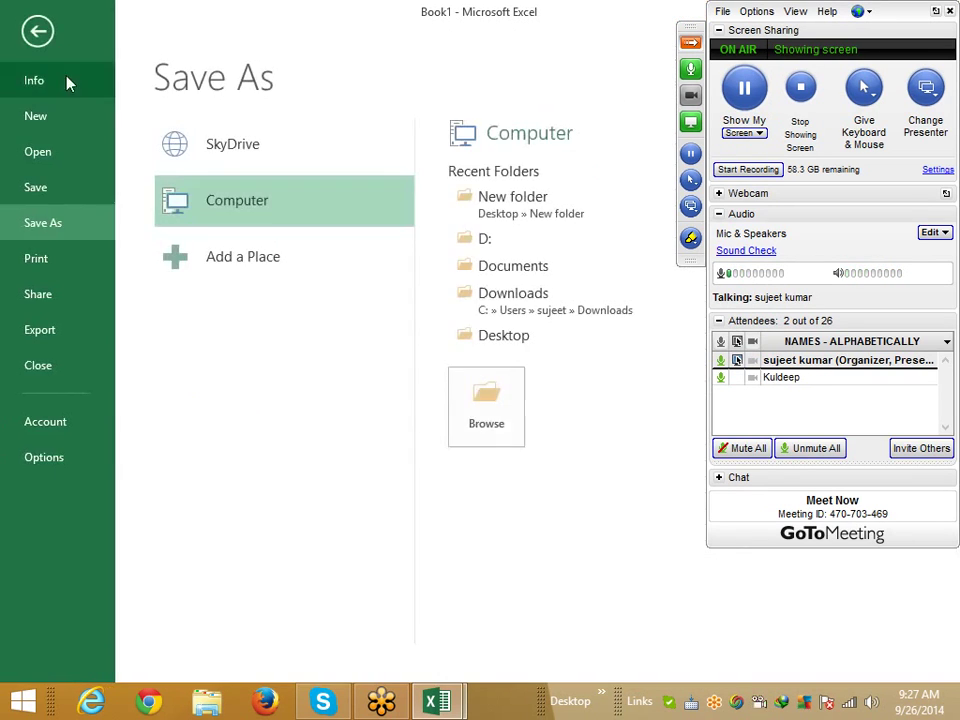
pyautogui.click(68, 191)
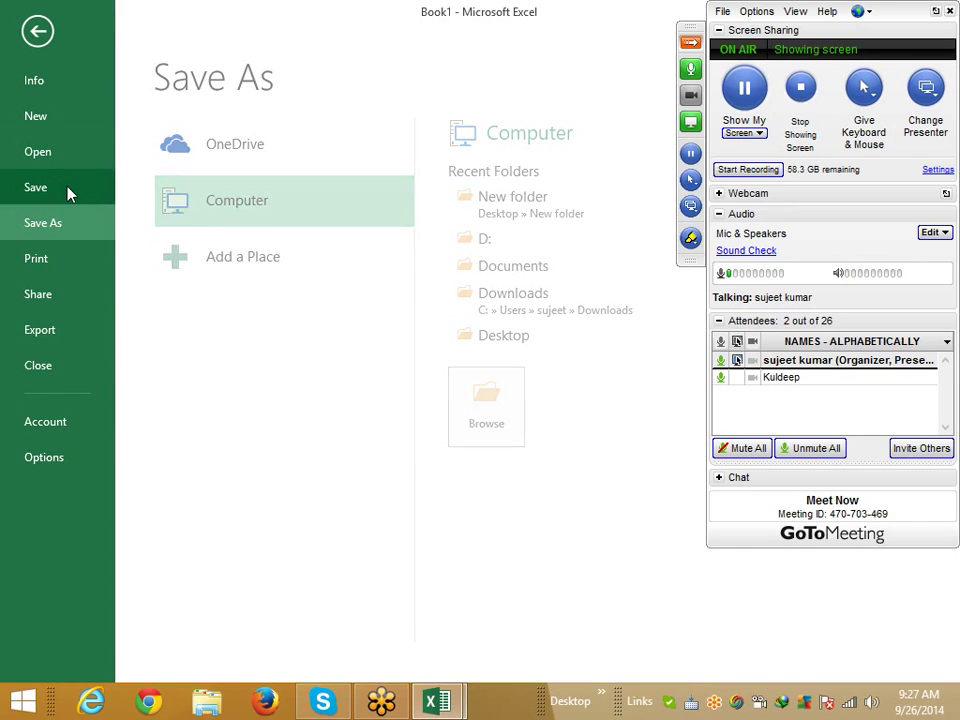
pyautogui.click(460, 238)
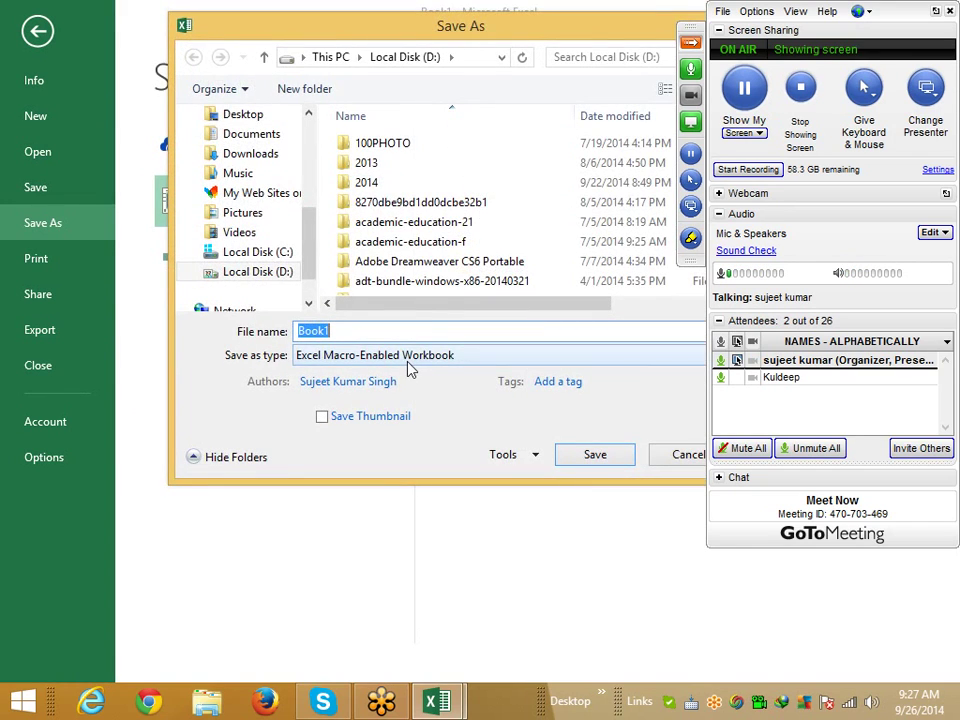
pyautogui.write('V')
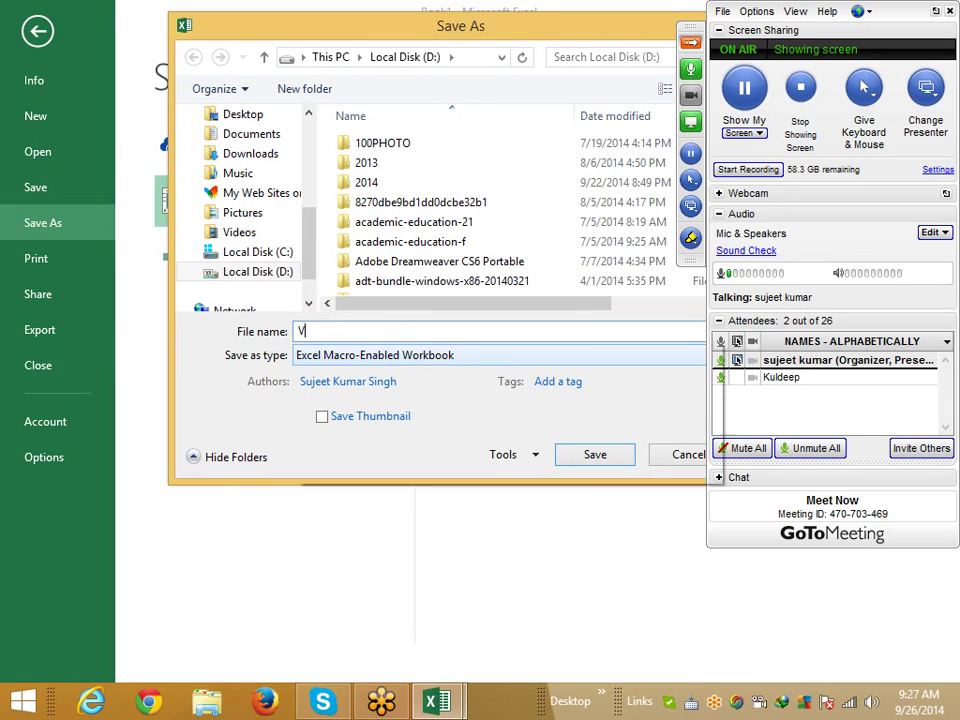
pyautogui.write('BA-')
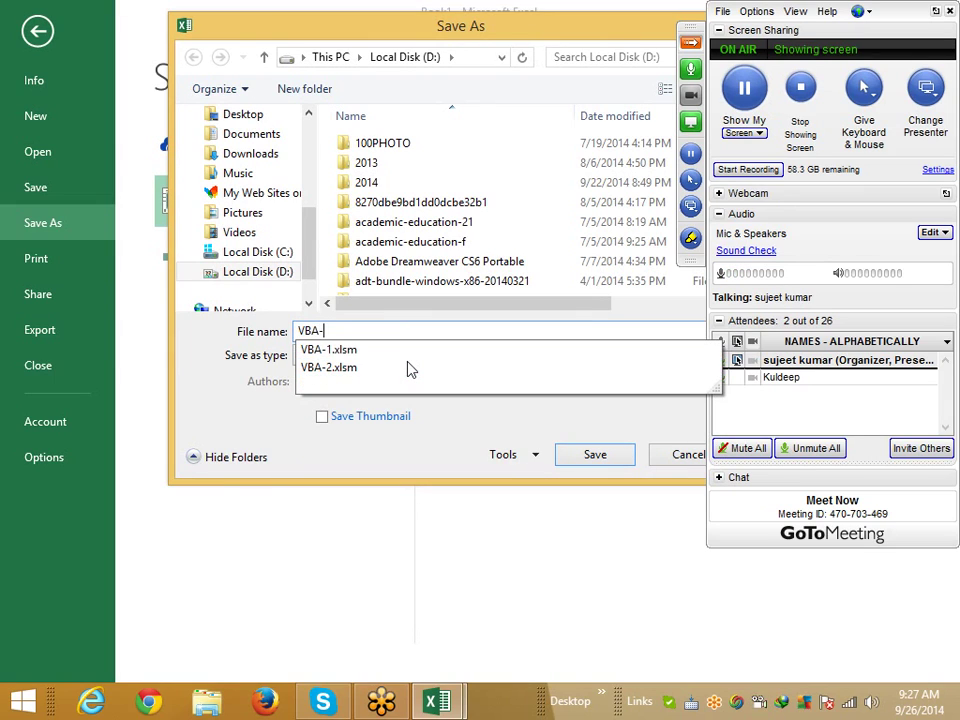
pyautogui.write('3')
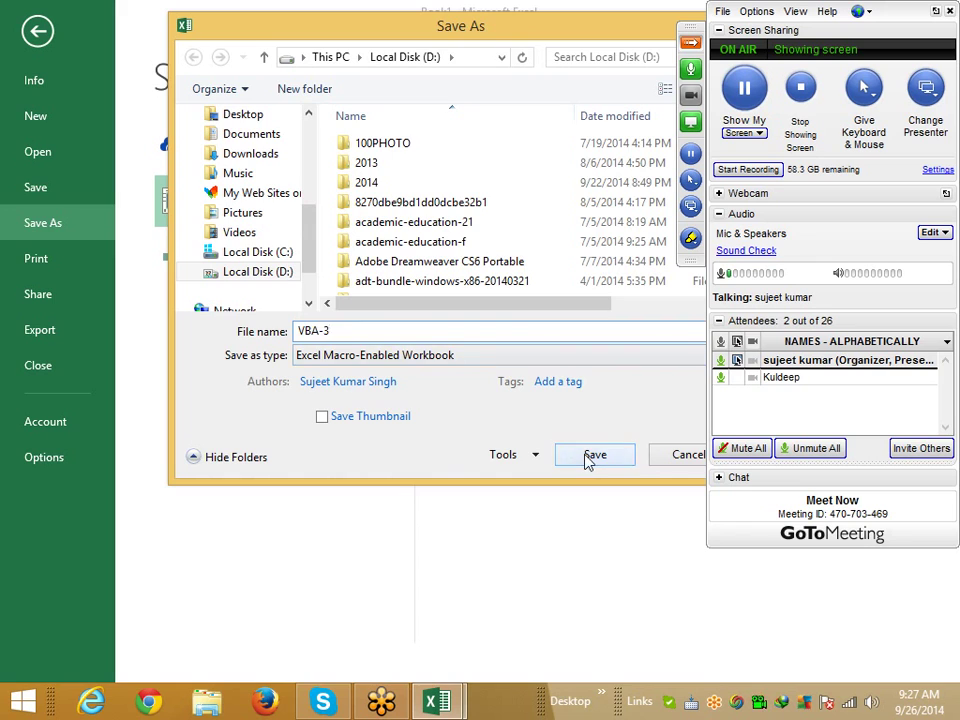
pyautogui.click(590, 456)
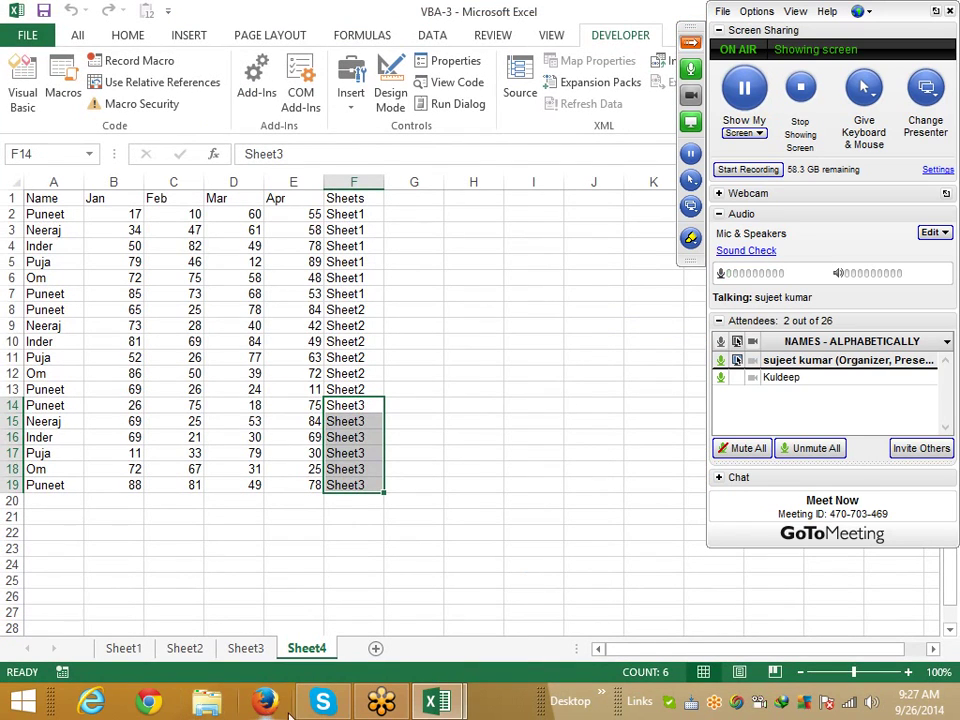
# - Open Gmail in the browser and copy the meeting attendee's e-mail address
pyautogui.click(101, 707)
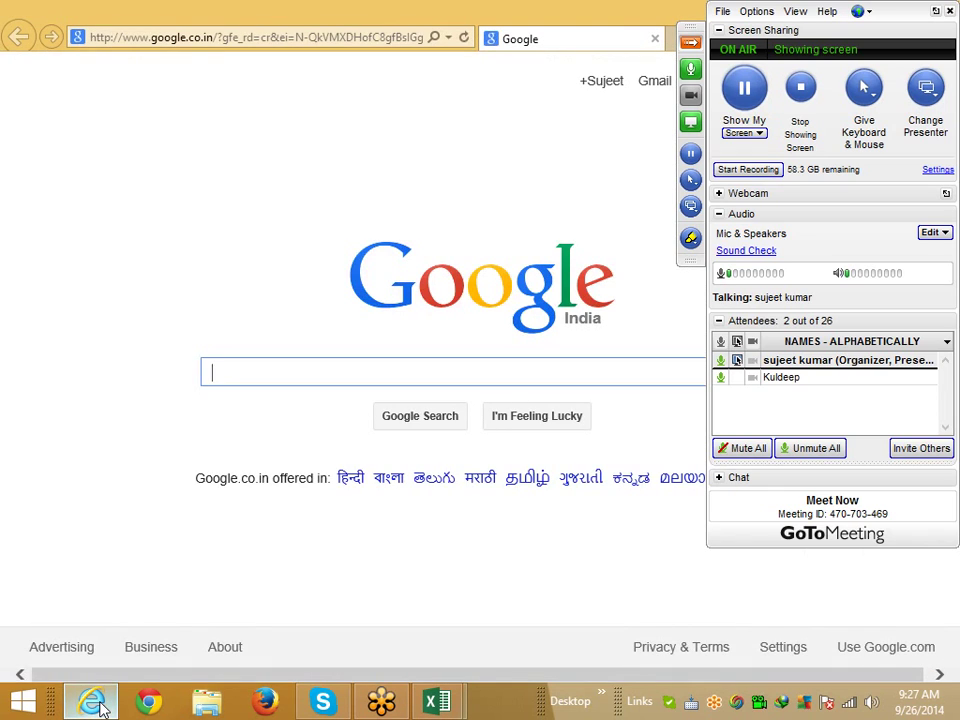
pyautogui.click(190, 37)
pyautogui.write('gmail.com/')
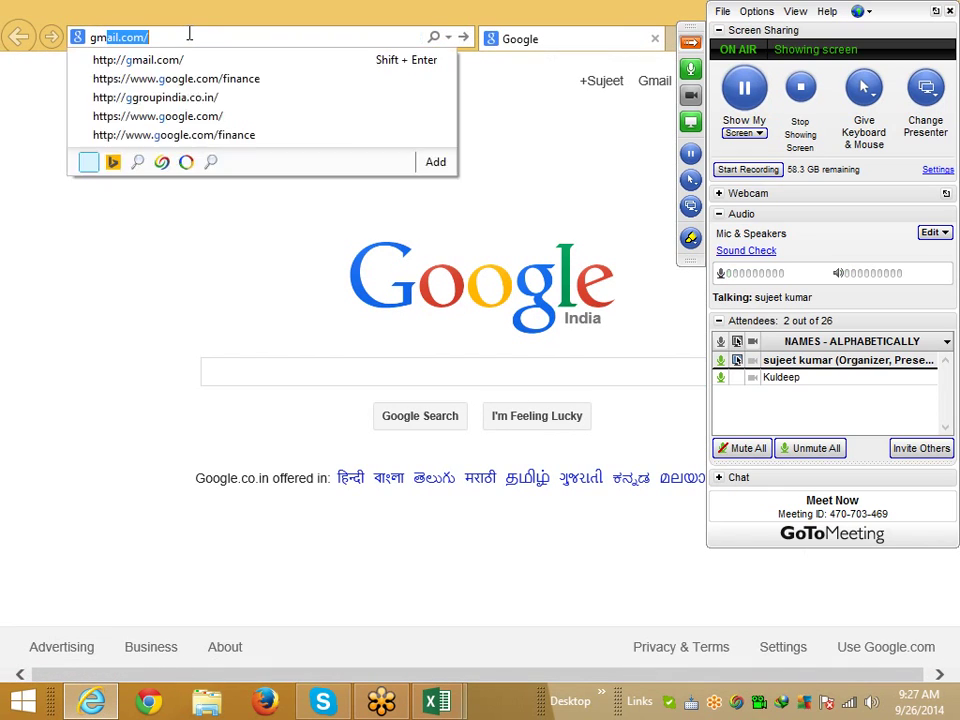
pyautogui.press('Return')
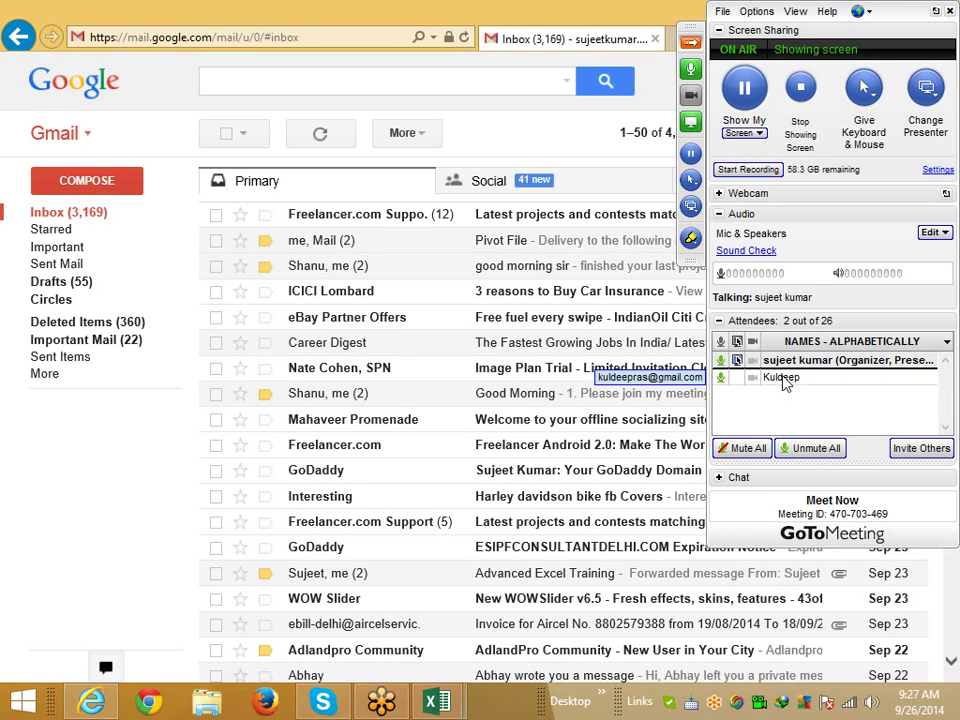
pyautogui.rightClick(786, 385)
pyautogui.click(825, 625)
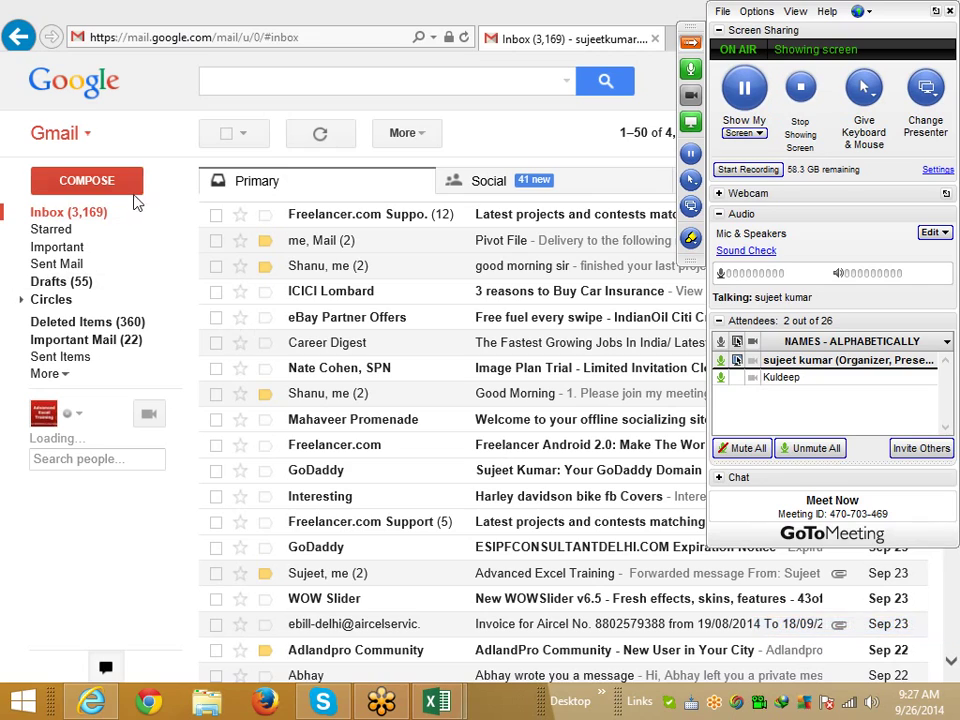
# - Compose a new message to the attendee with the subject 'Project'
pyautogui.click(87, 180)
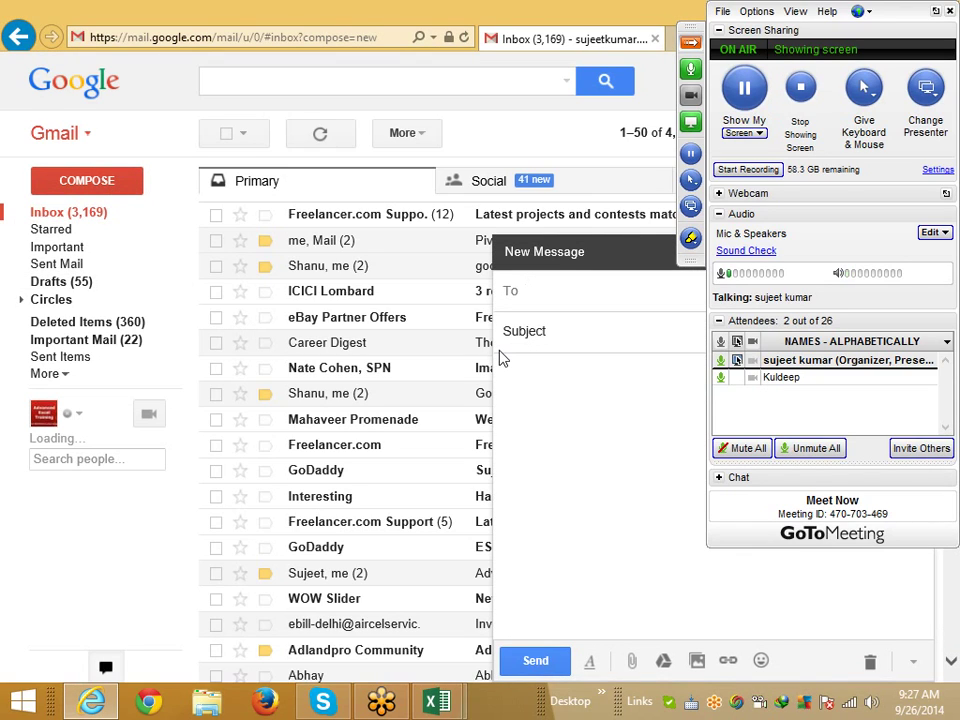
pyautogui.hotkey('ctrl', 'v')
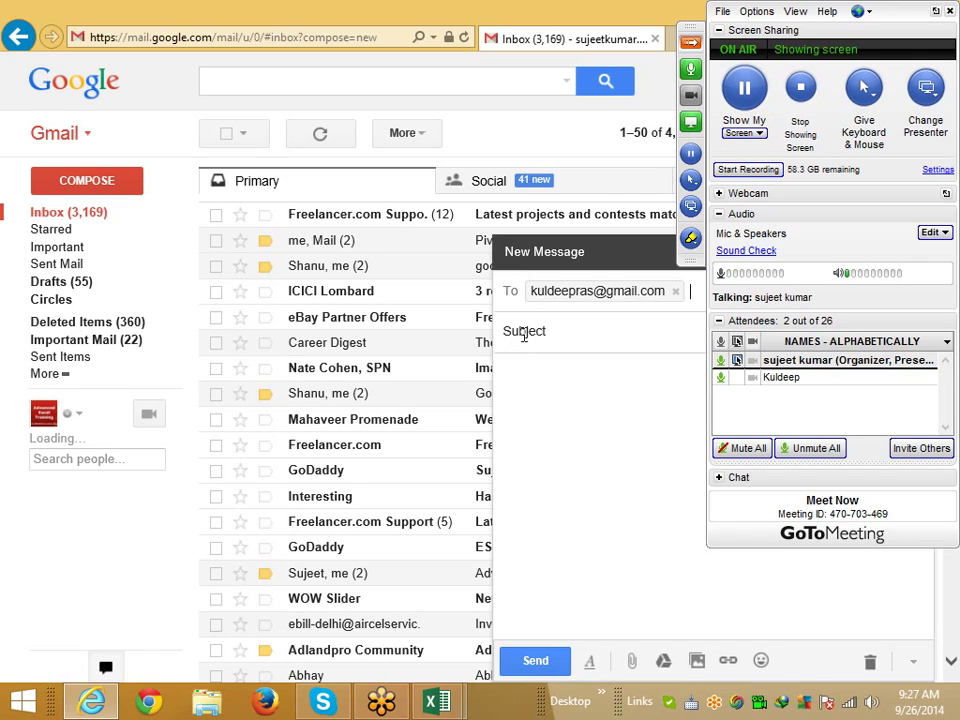
pyautogui.click(523, 334)
pyautogui.write('P')
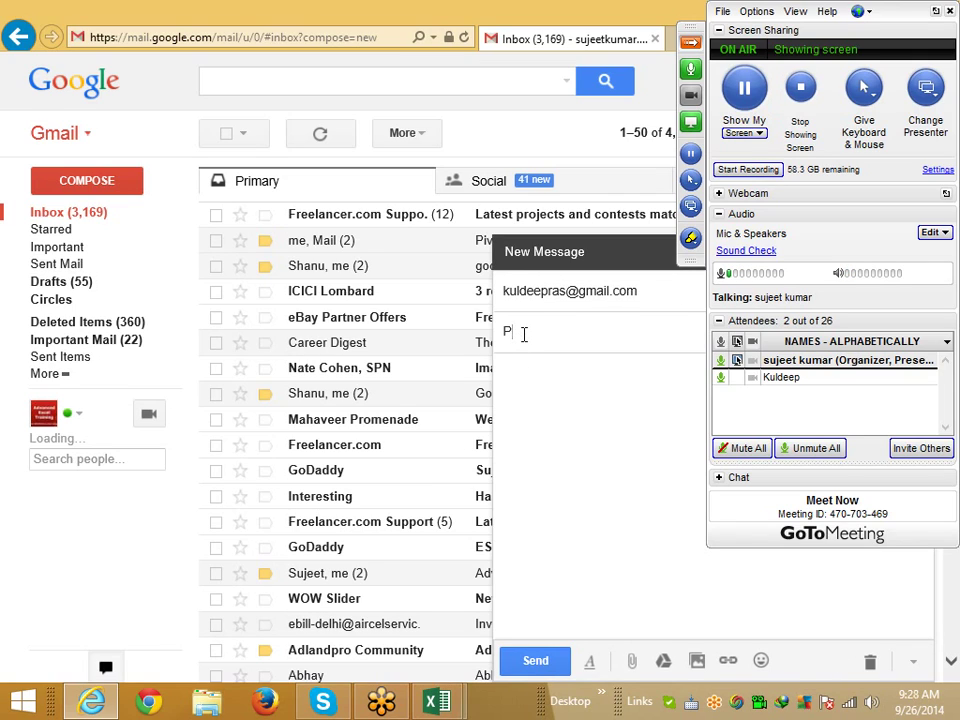
pyautogui.write('rojec')
pyautogui.write('t')
pyautogui.click(544, 394)
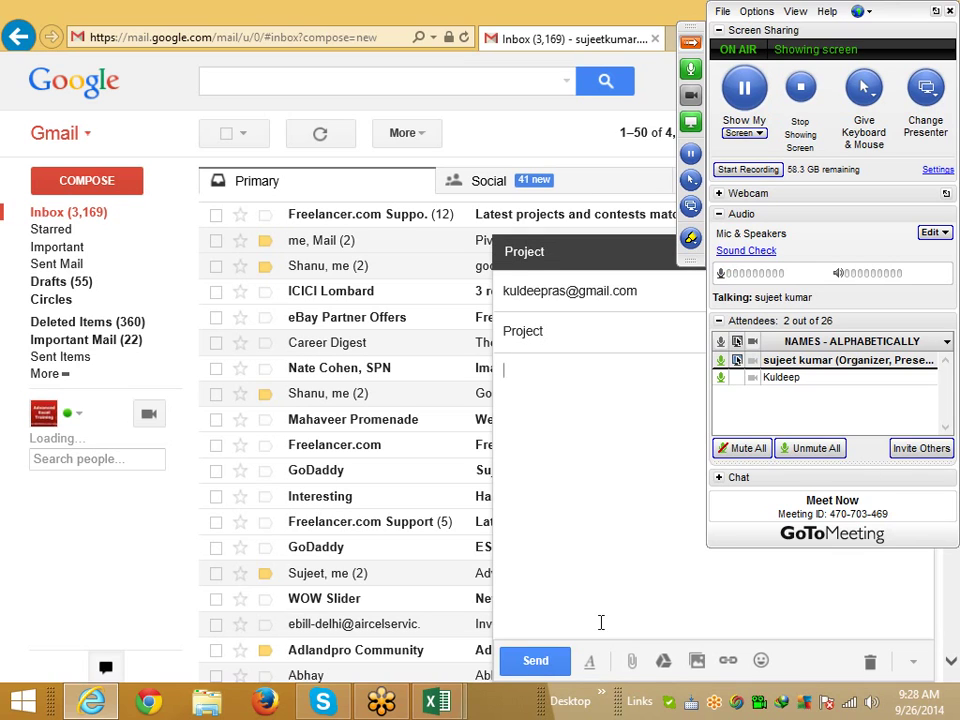
# - Attach VBA-3.xlsm from Local Disk (D:) and send the message
pyautogui.click(629, 661)
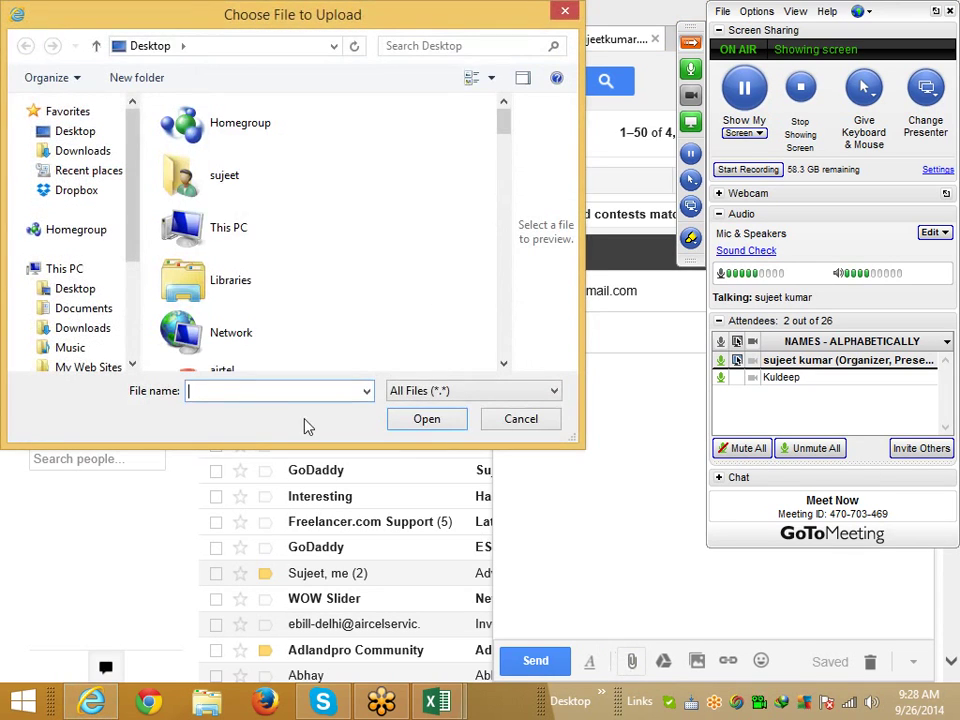
pyautogui.doubleClick(212, 250)
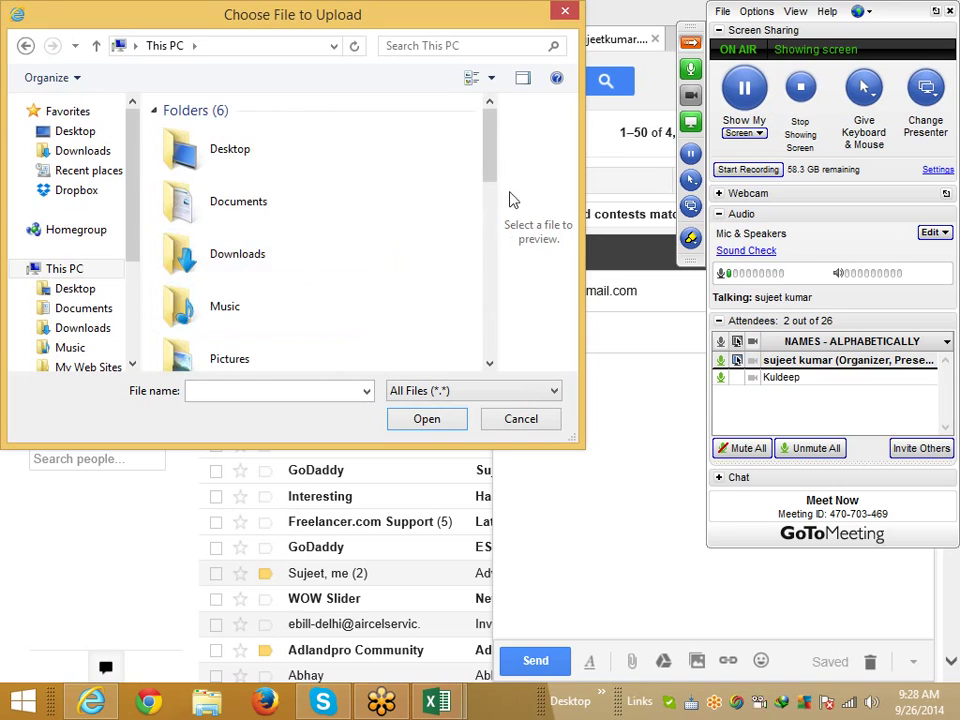
pyautogui.moveTo(488, 171); pyautogui.dragTo(484, 370)
pyautogui.scroll(10, 484, 370)
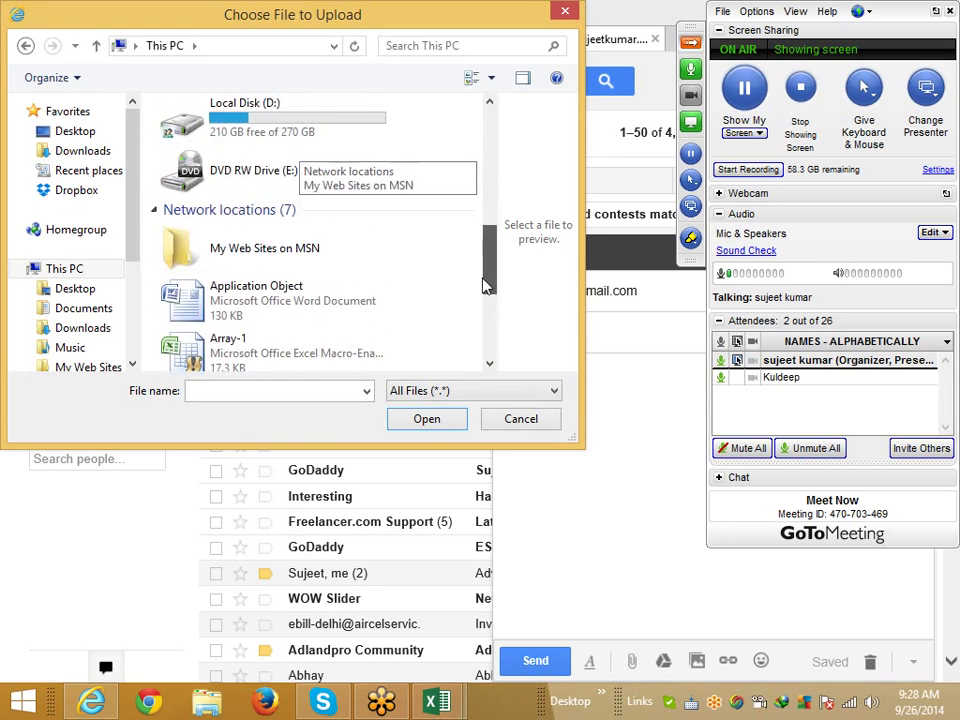
pyautogui.doubleClick(272, 112)
pyautogui.click(266, 231)
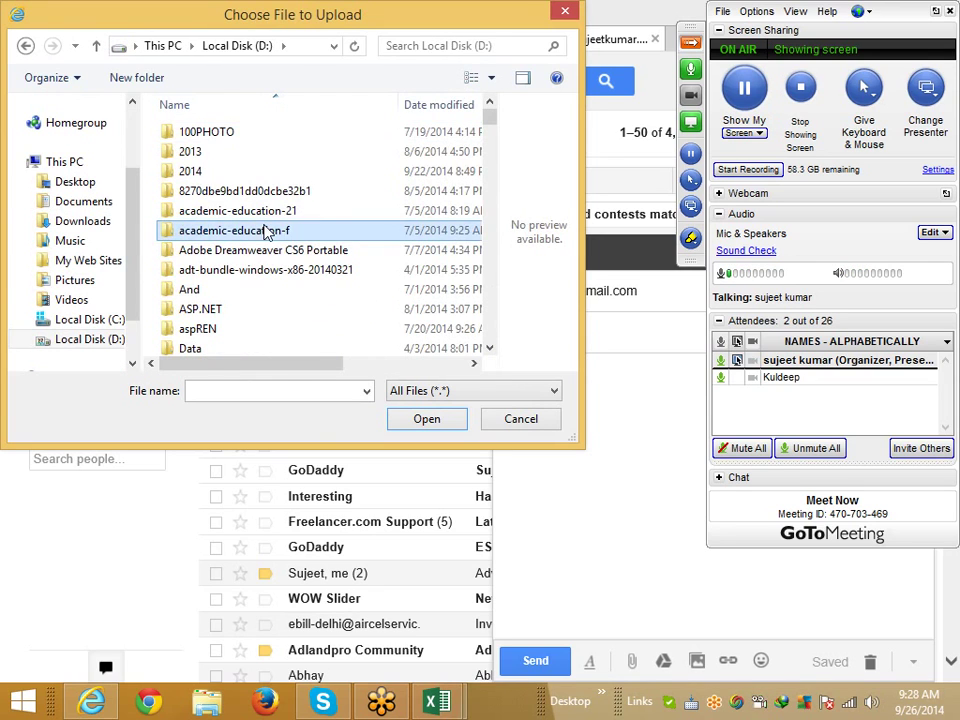
pyautogui.press('v')
pyautogui.press('v')
pyautogui.press('v')
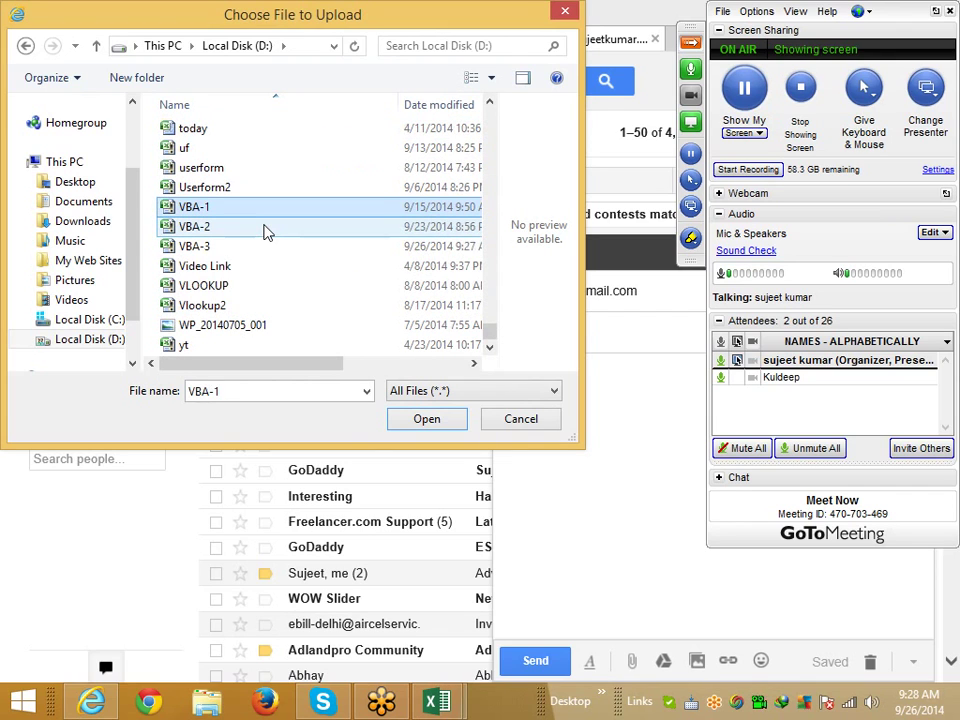
pyautogui.doubleClick(260, 246)
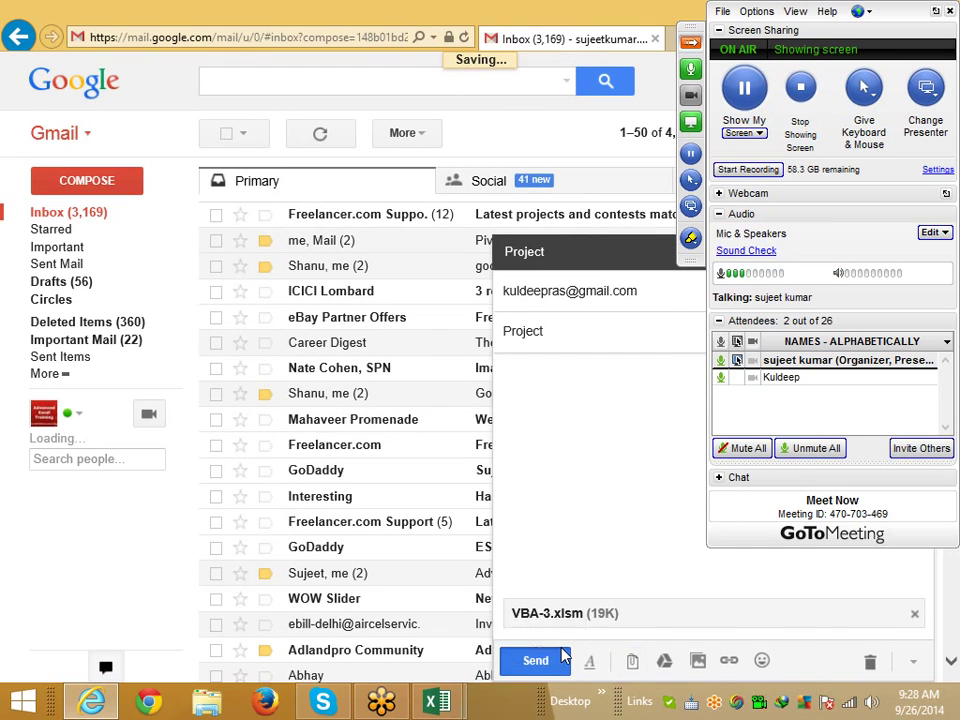
pyautogui.click(535, 660)
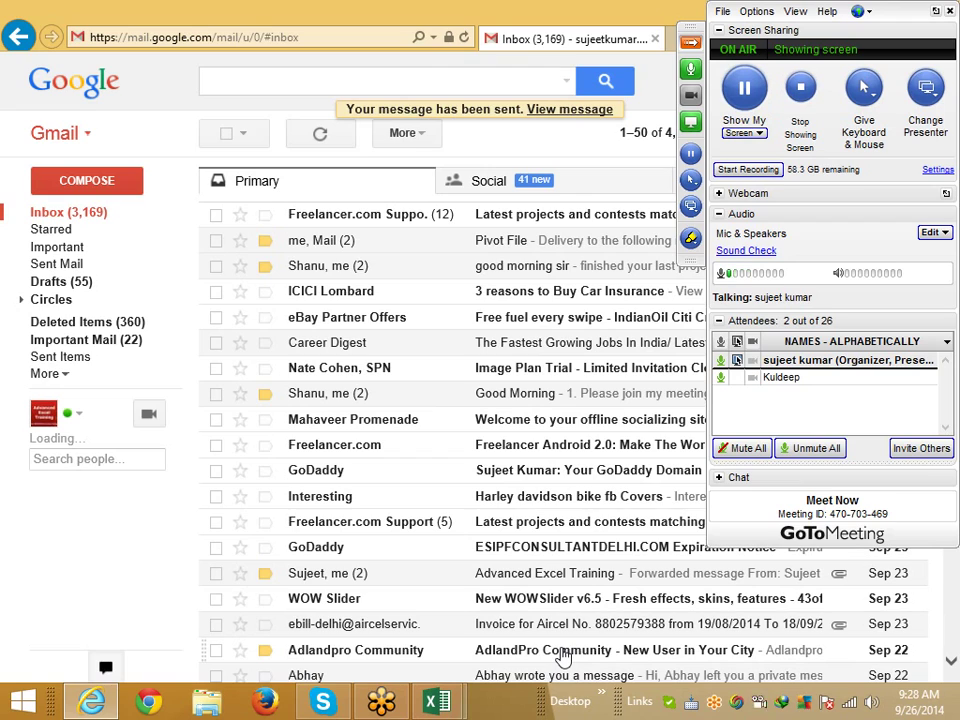
# - In the VBA editor, delete the blank lines so End Sub directly follows Next i
pyautogui.moveTo(436, 702)
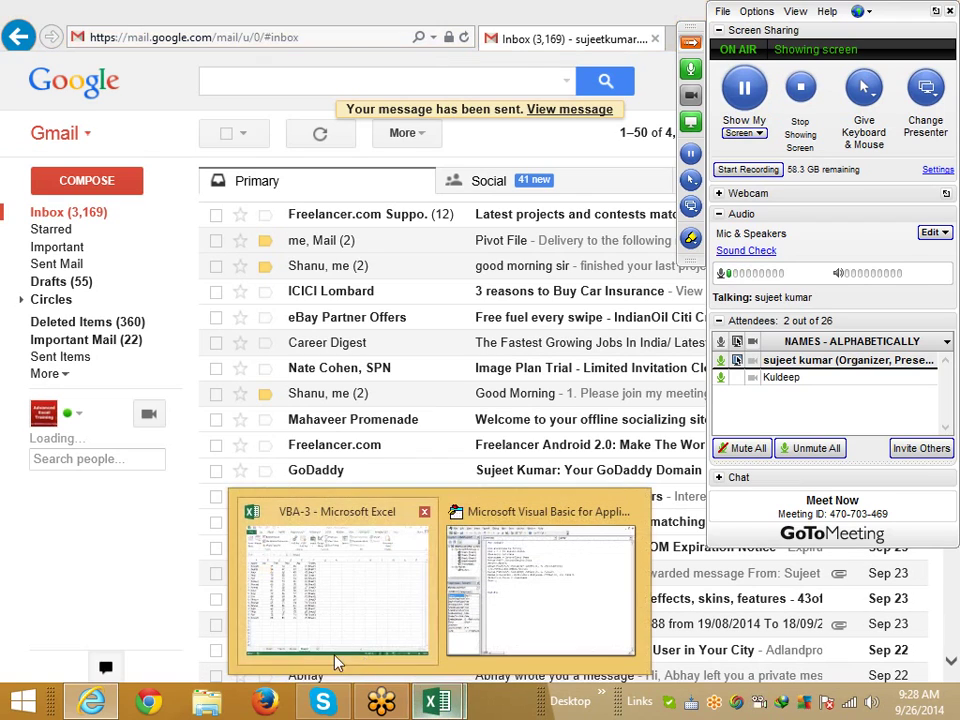
pyautogui.click(463, 630)
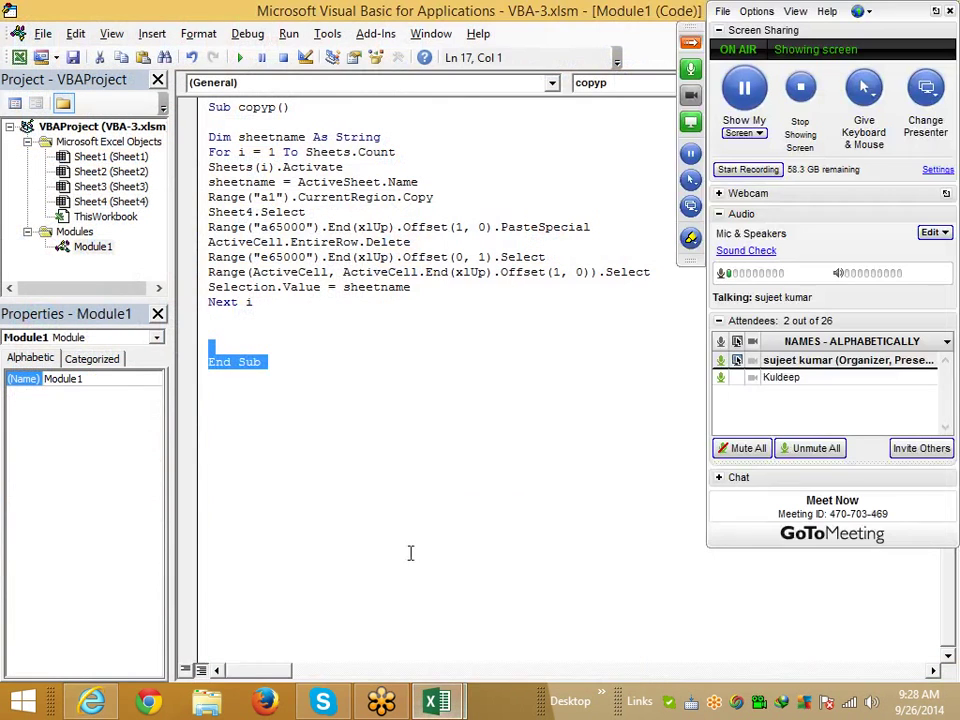
pyautogui.click(242, 317)
pyautogui.press('Delete')
pyautogui.press('Delete')
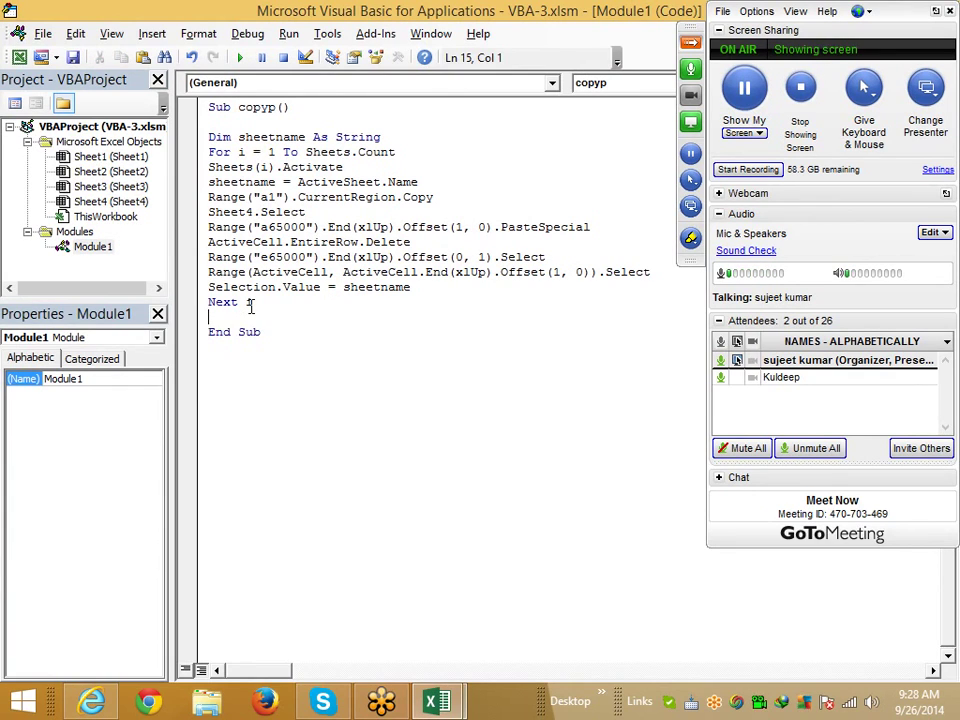
pyautogui.press('Delete')
pyautogui.press('Down')
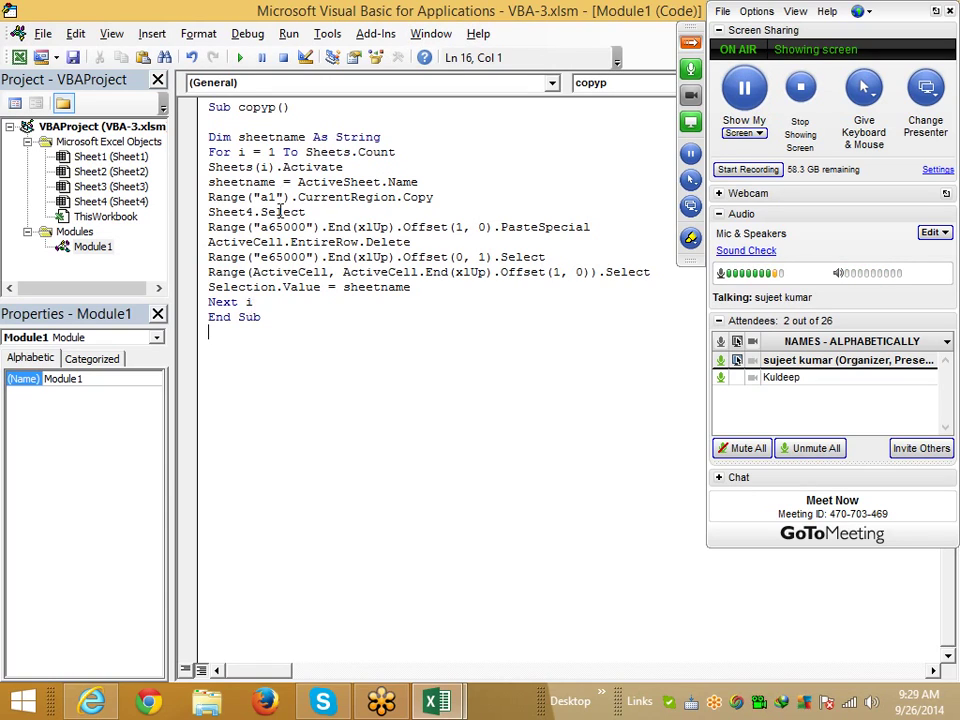
# - Highlight the Sheets(i).Activate and Sheet4.Select lines in the copyp macro
pyautogui.moveTo(256, 212); pyautogui.dragTo(195, 212)
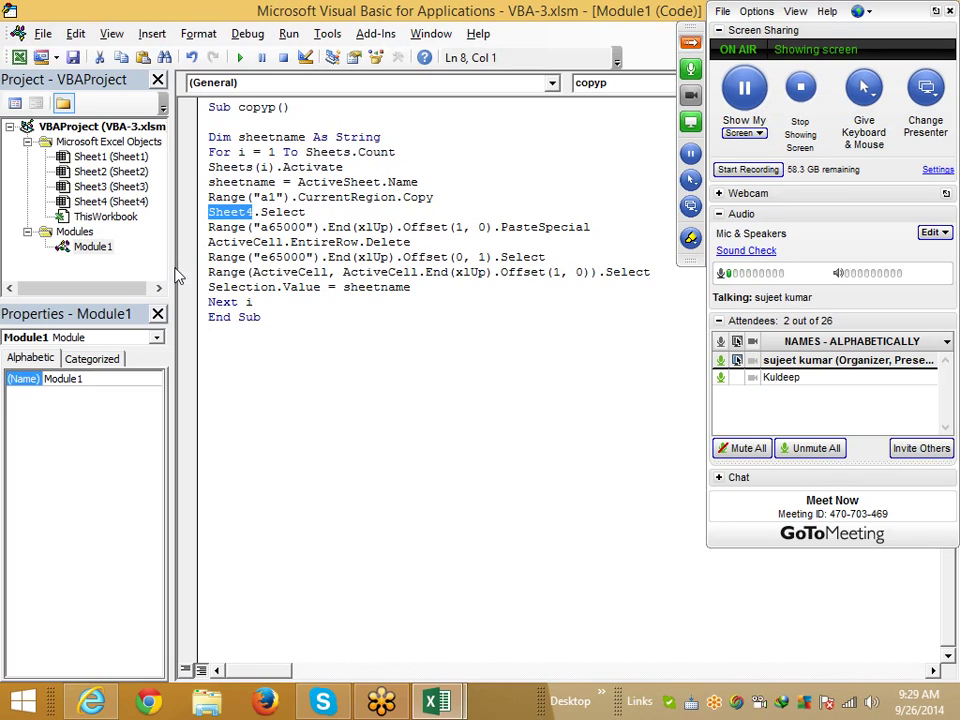
pyautogui.moveTo(347, 167); pyautogui.dragTo(203, 177)
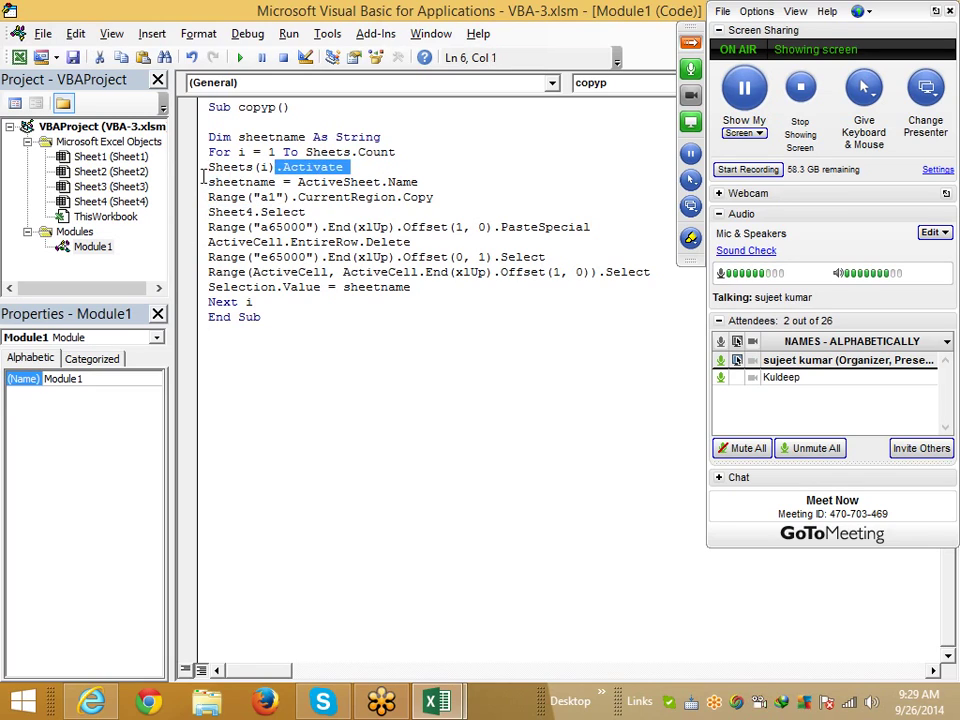
pyautogui.moveTo(274, 167); pyautogui.dragTo(203, 168)
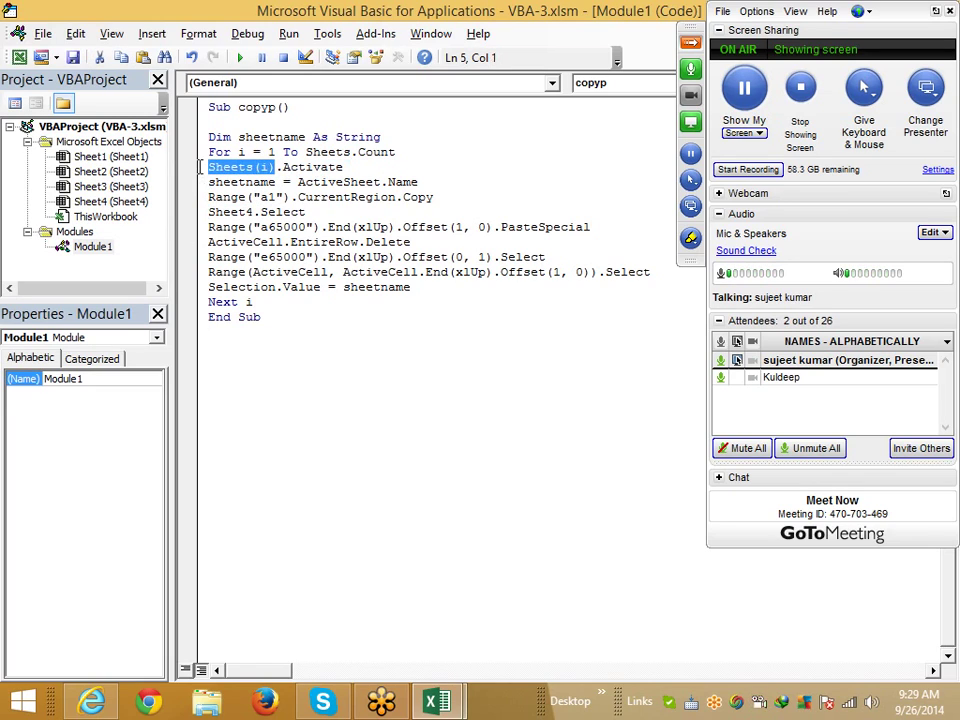
pyautogui.click(254, 212)
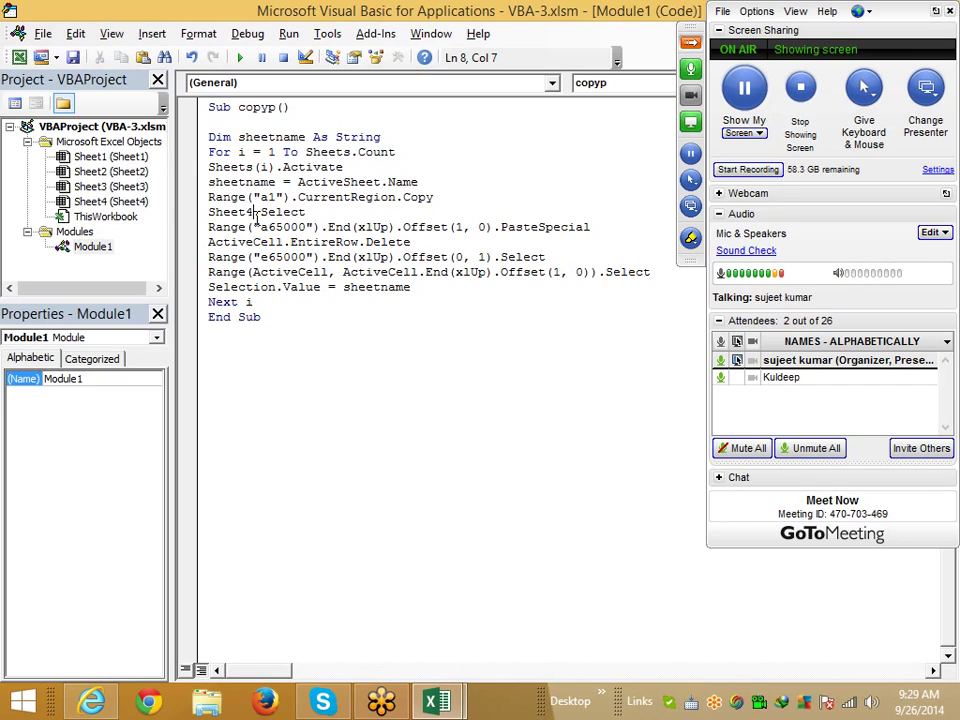
pyautogui.click(290, 272)
pyautogui.moveTo(343, 167)
pyautogui.mouseDown()
pyautogui.moveTo(213, 167)
pyautogui.moveTo(209, 176)
pyautogui.mouseUp()
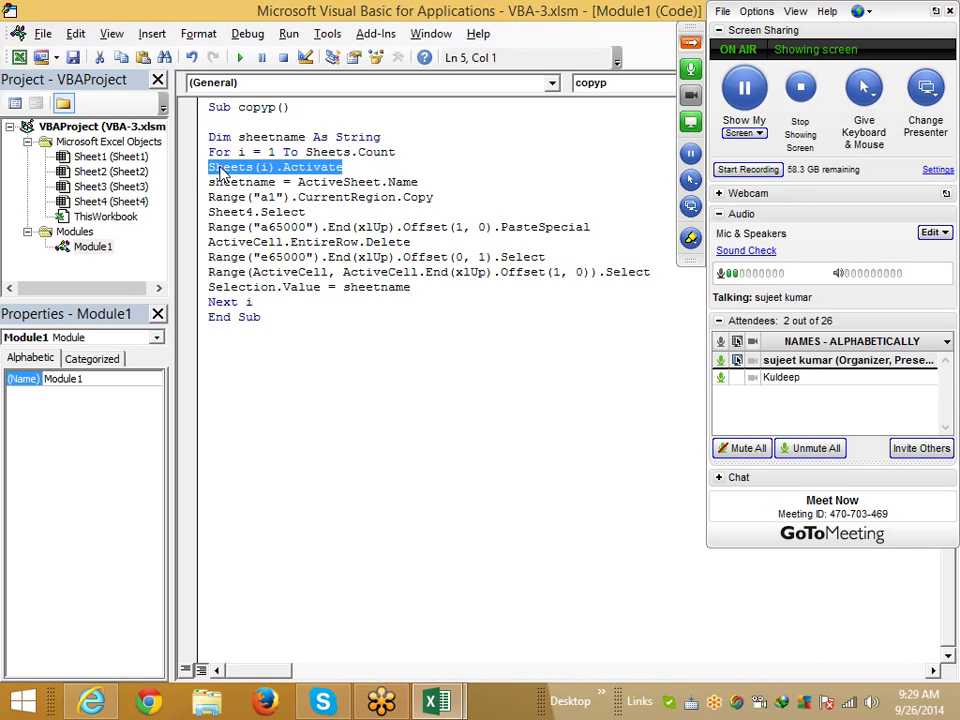
pyautogui.moveTo(320, 201); pyautogui.dragTo(208, 212)
pyautogui.click(328, 214)
pyautogui.click(310, 212)
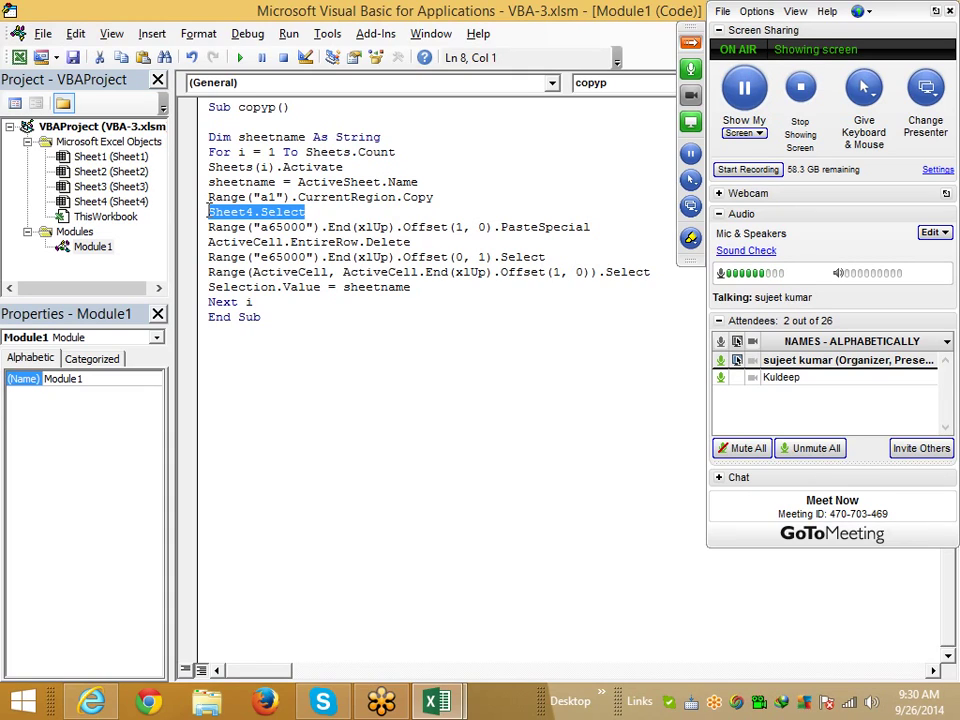
# - Highlight the Activate call in the copyp loop, then leave the editor for Excel's Sheet4
pyautogui.doubleClick(317, 167)
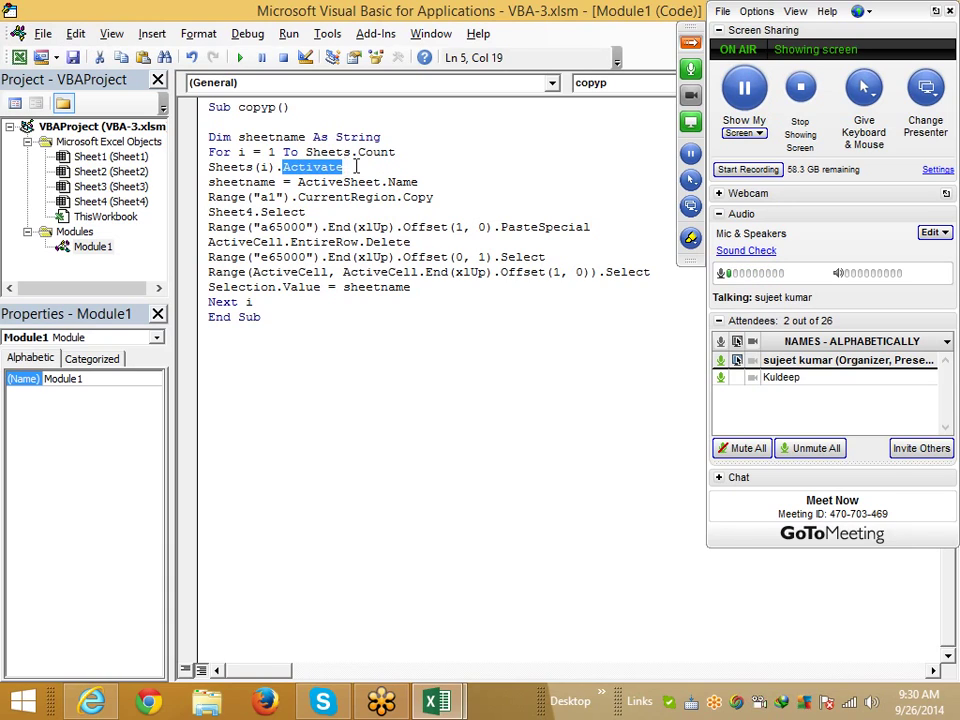
pyautogui.moveTo(349, 167)
pyautogui.mouseDown()
pyautogui.moveTo(210, 178)
pyautogui.moveTo(208, 167)
pyautogui.mouseUp()
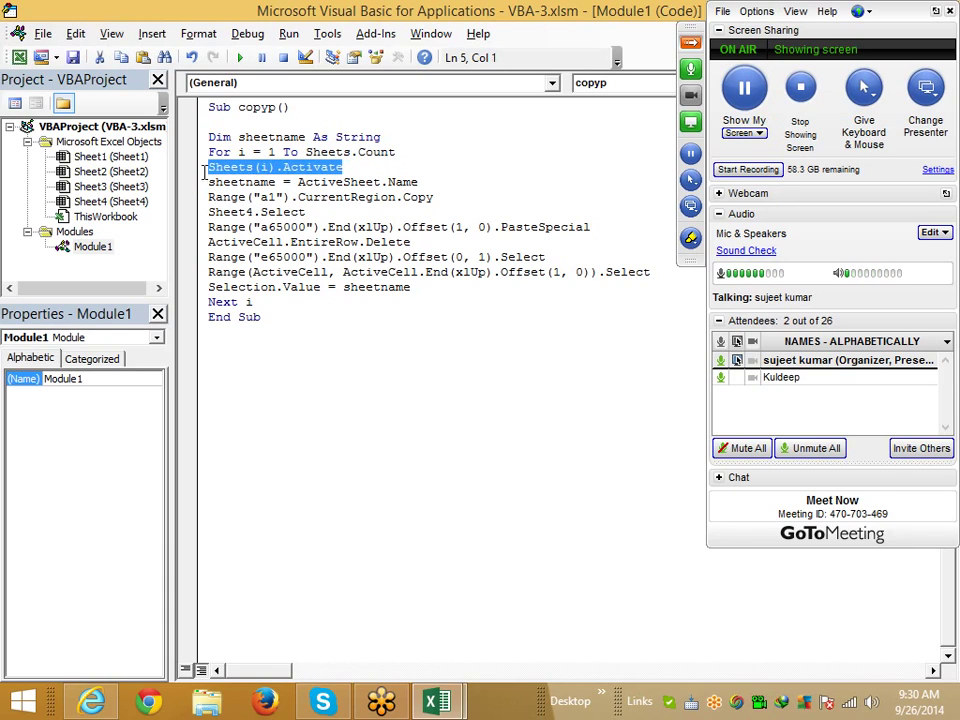
pyautogui.click(236, 347)
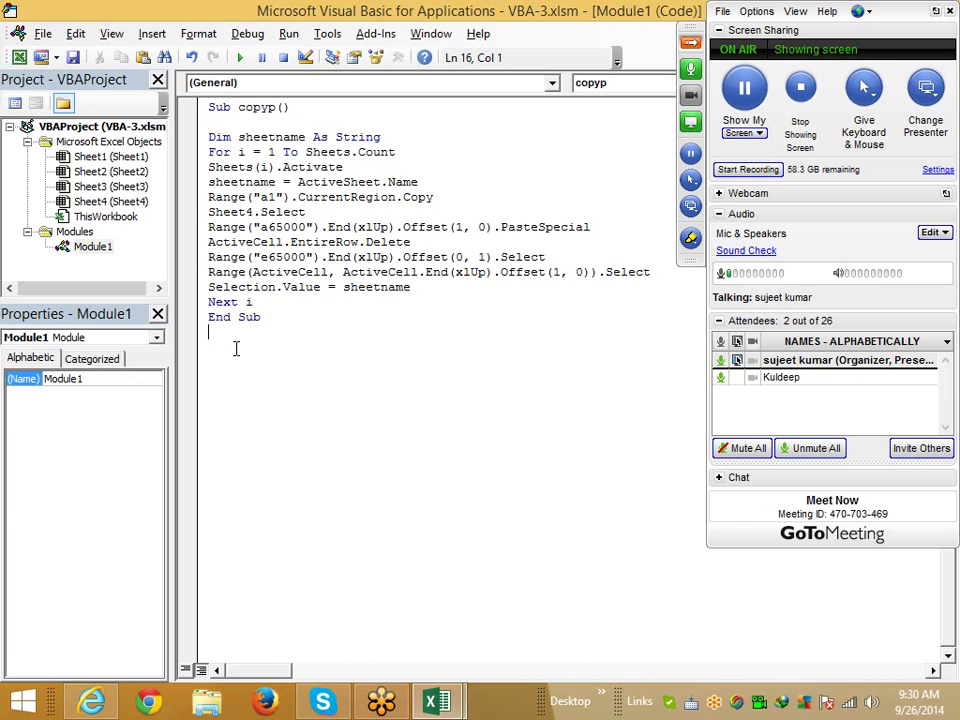
pyautogui.hotkey('alt', 'Tab')
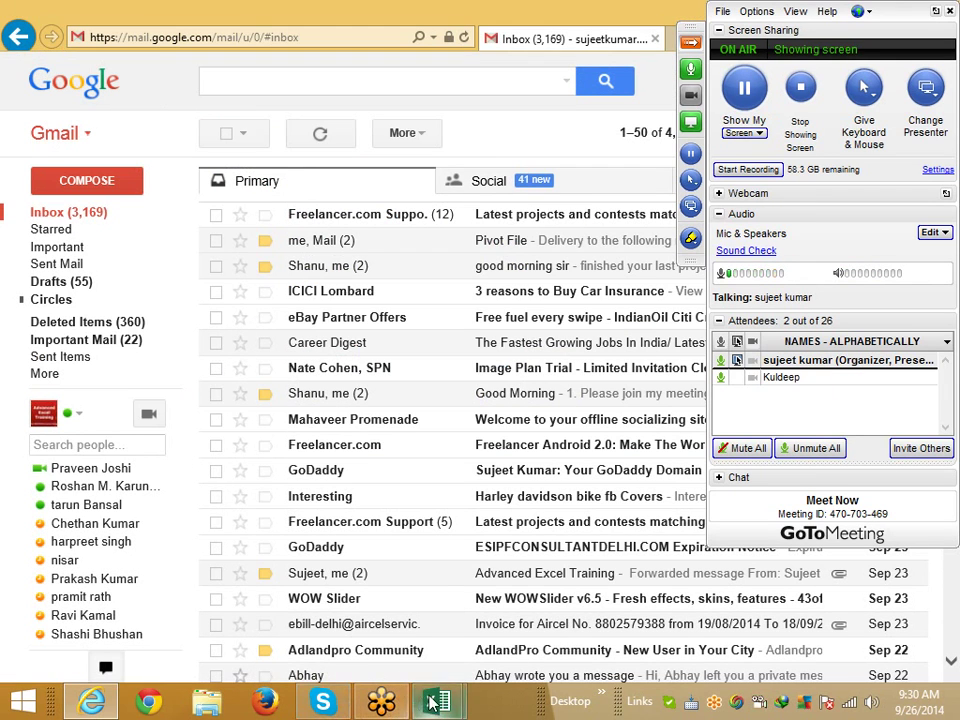
# - Add a new blank Sheet5 to the VBA-3 workbook
pyautogui.moveTo(432, 703)
pyautogui.click(356, 632)
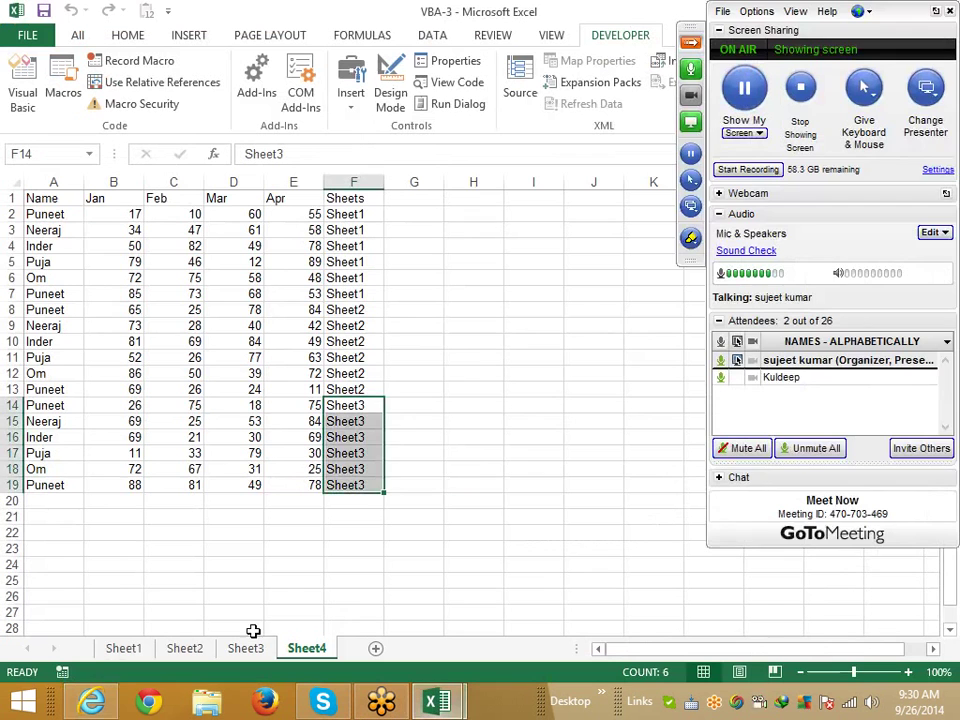
pyautogui.click(376, 648)
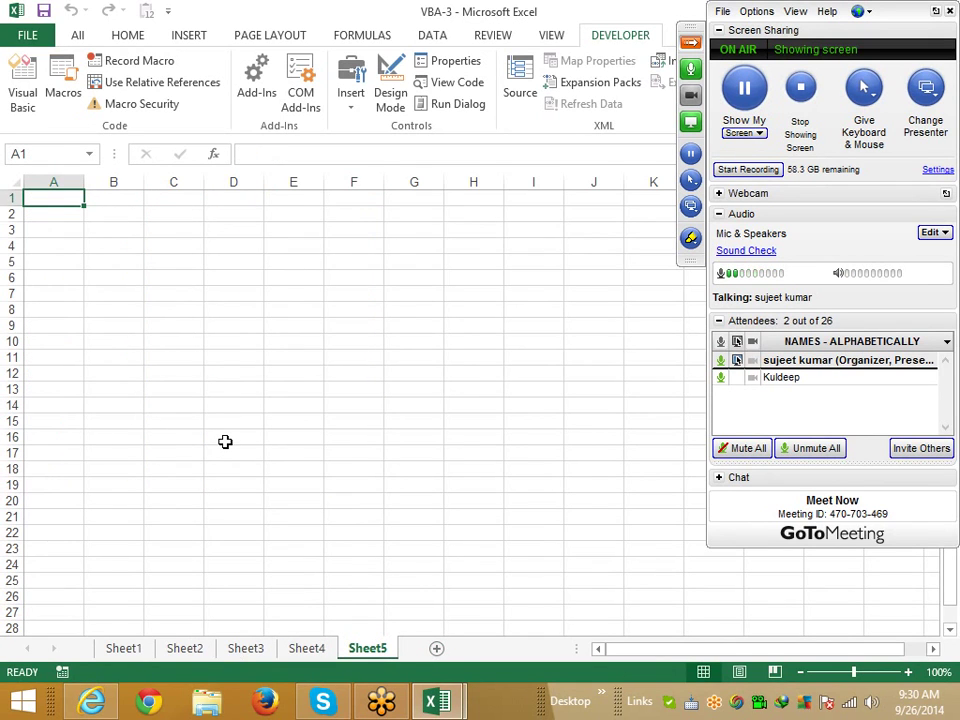
# - Return to the VBA editor and start a new line below the copyp macro
pyautogui.hotkey('alt', 'Tab')
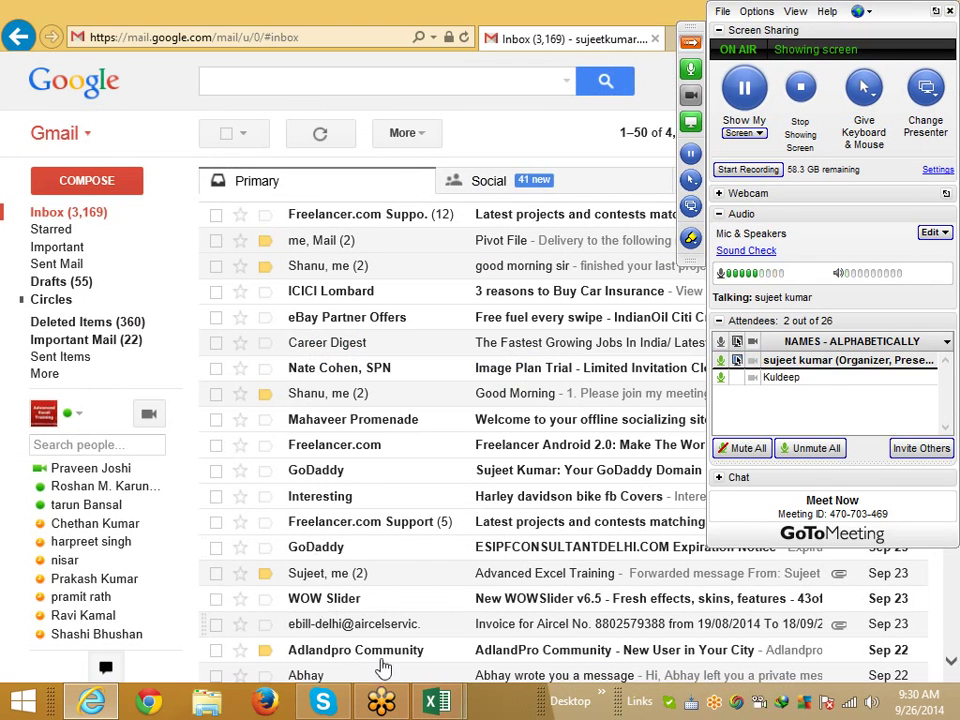
pyautogui.hotkey('alt', 'Tab')
pyautogui.moveTo(458, 706)
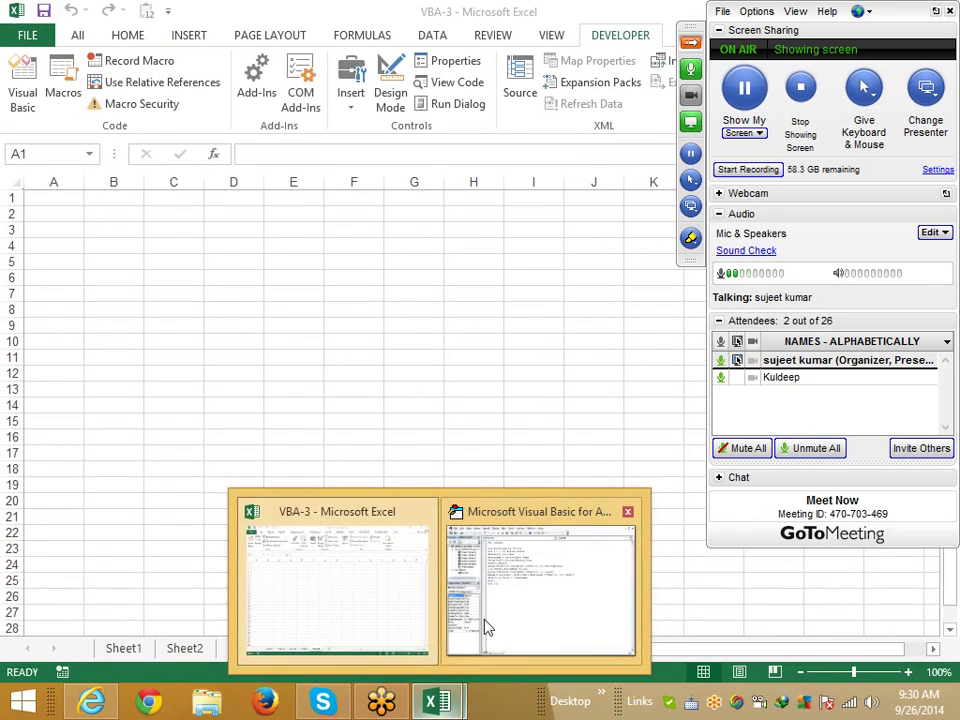
pyautogui.click(484, 628)
pyautogui.press('Return')
# - Create the Sub rr() macro header below copyp
pyautogui.write('s')
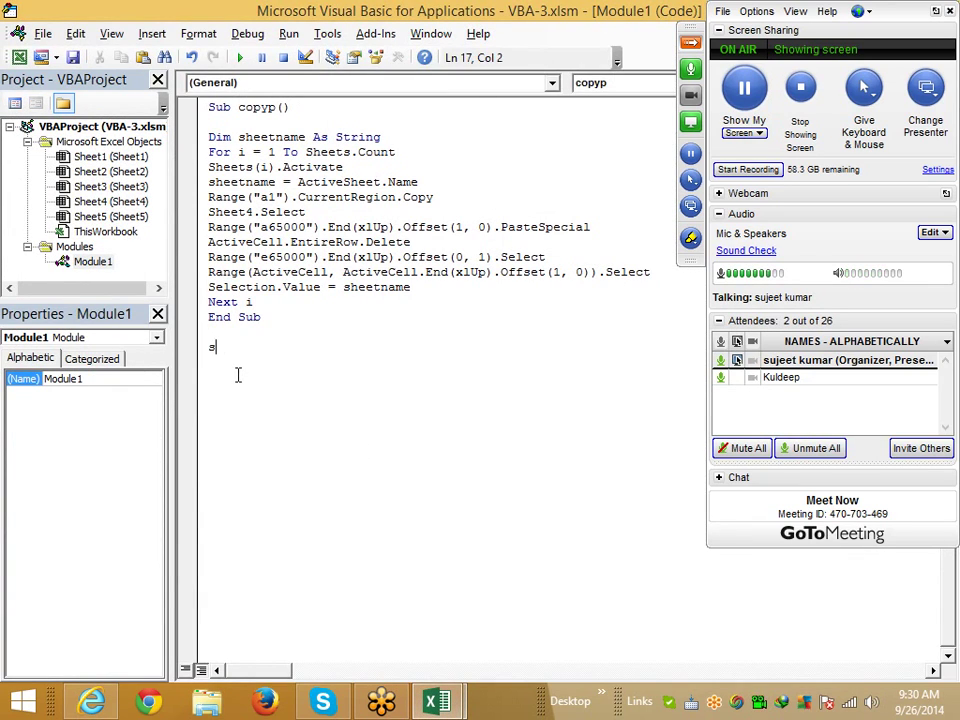
pyautogui.write('ub ')
pyautogui.write('rr')
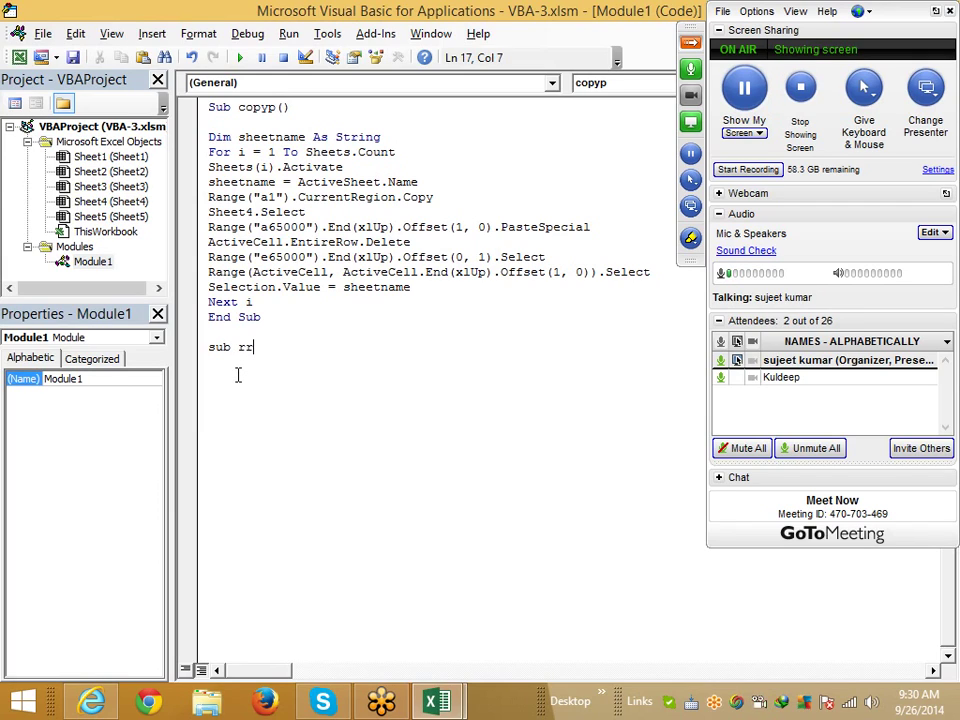
pyautogui.write('()')
pyautogui.press('Return')
pyautogui.press('Return')
pyautogui.press('Return')
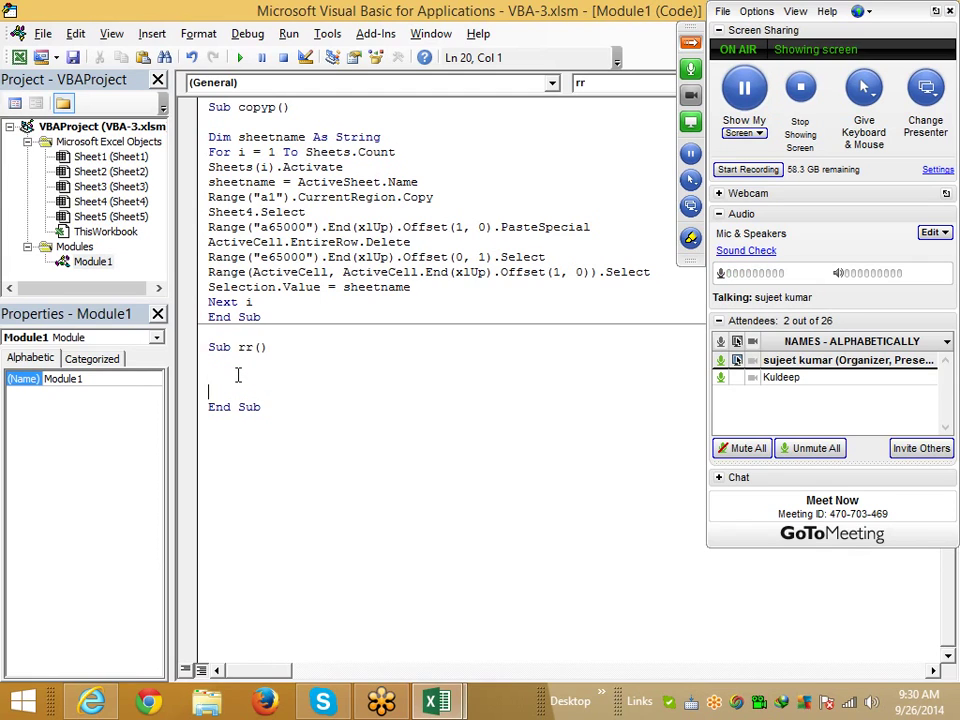
pyautogui.hotkey('alt', 'Tab')
pyautogui.press('Down')
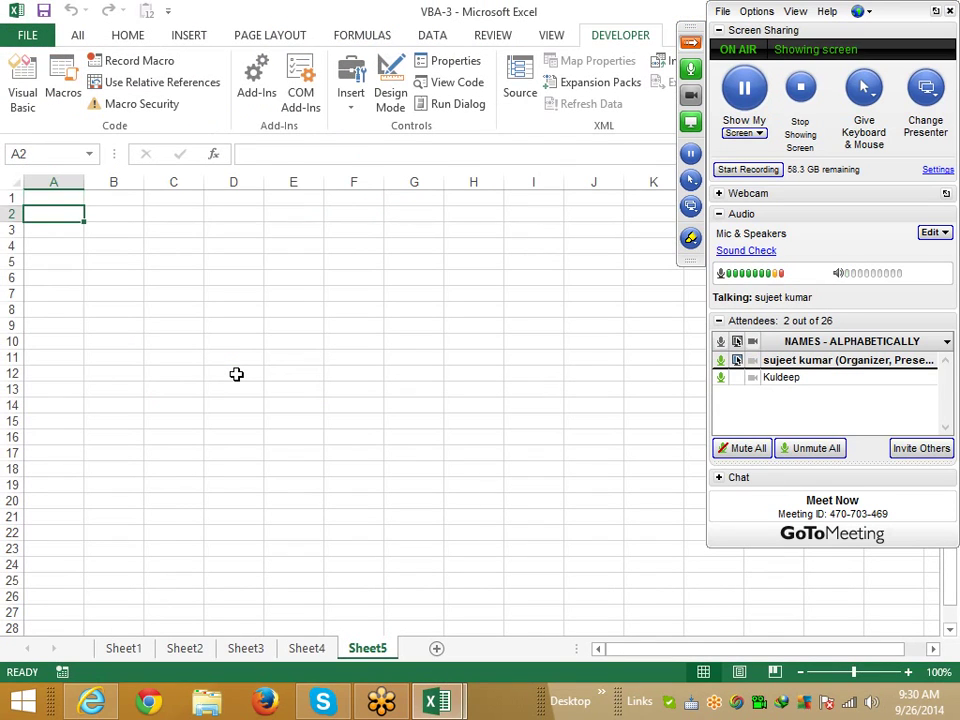
pyautogui.press('Up')
pyautogui.hotkey('alt', 'Tab')
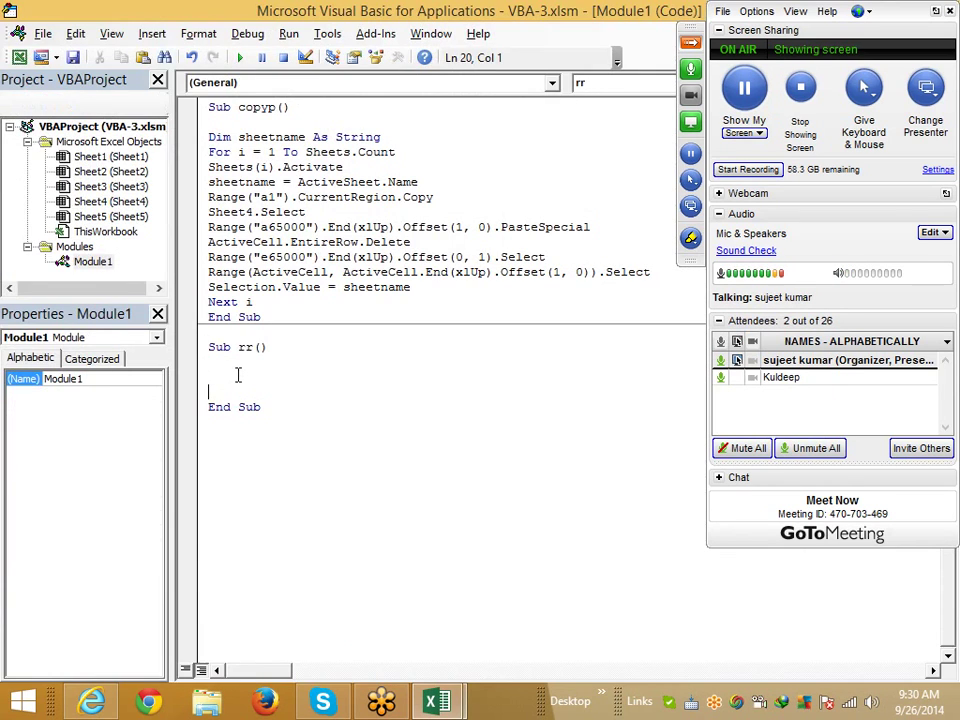
pyautogui.press('Up')
# - Add Range("A1").Value = "Ravi" as the first line of Sub rr
pyautogui.write('ran')
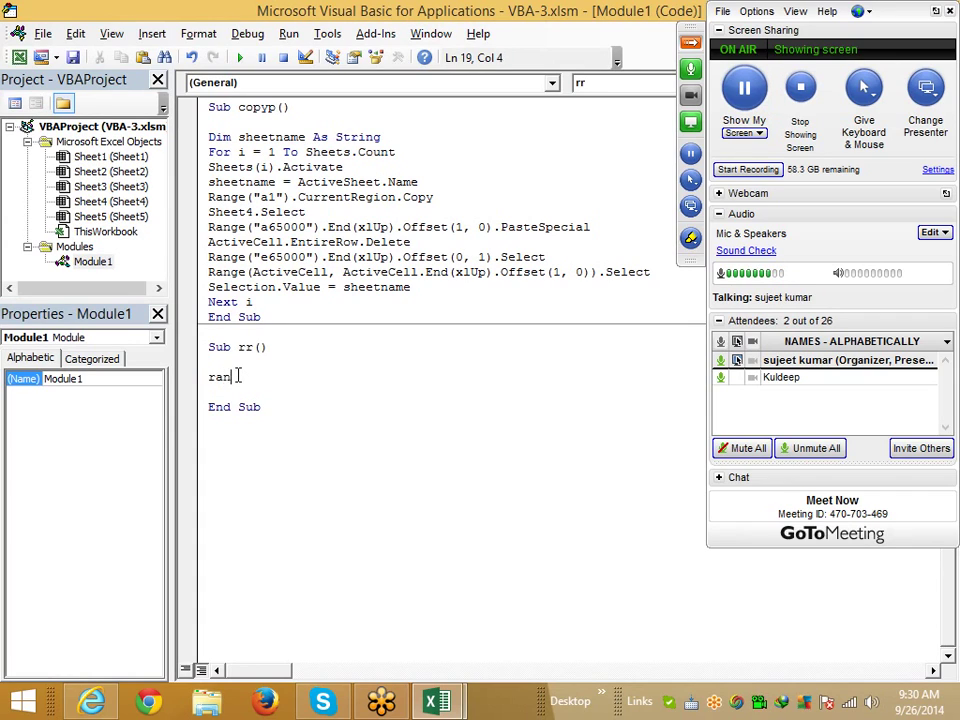
pyautogui.write('ge(')
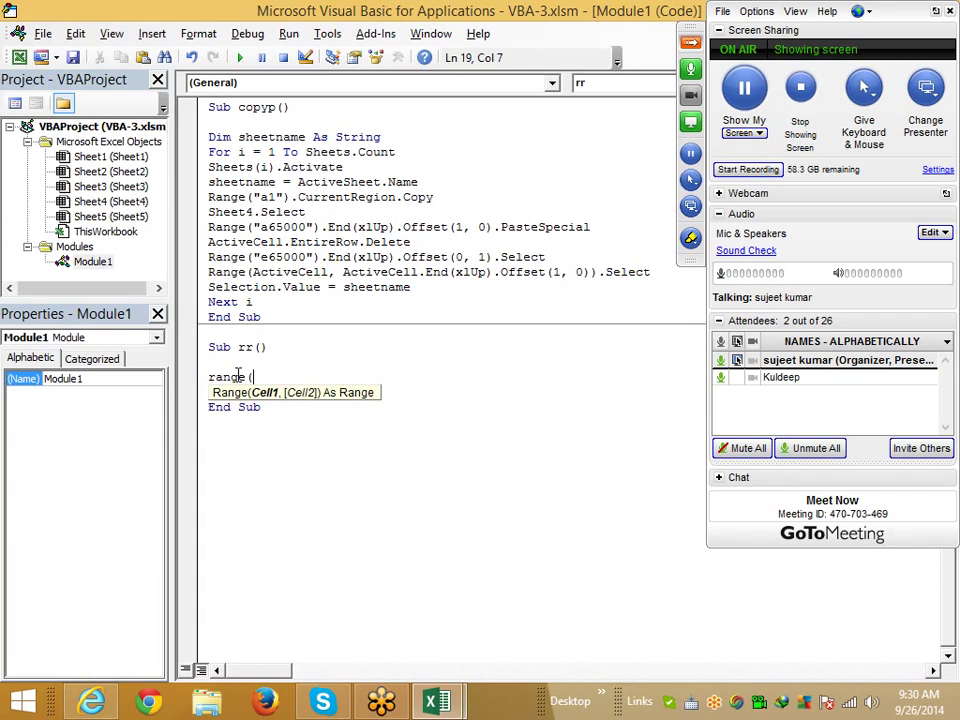
pyautogui.write('"A1')
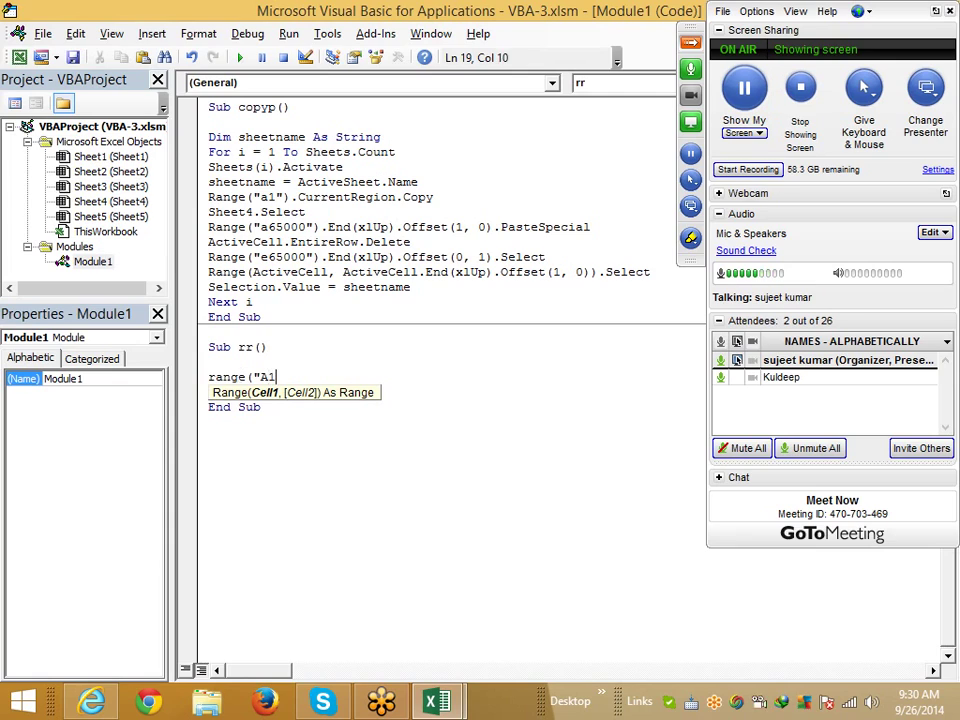
pyautogui.write('")')
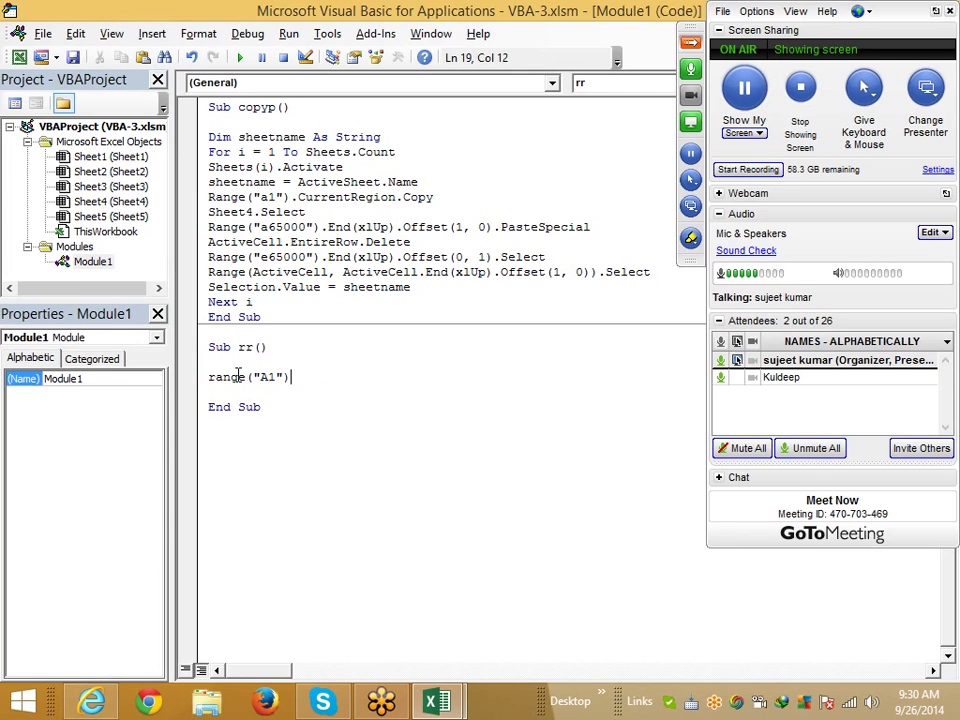
pyautogui.write('.v')
pyautogui.press('Down')
pyautogui.press('Tab')
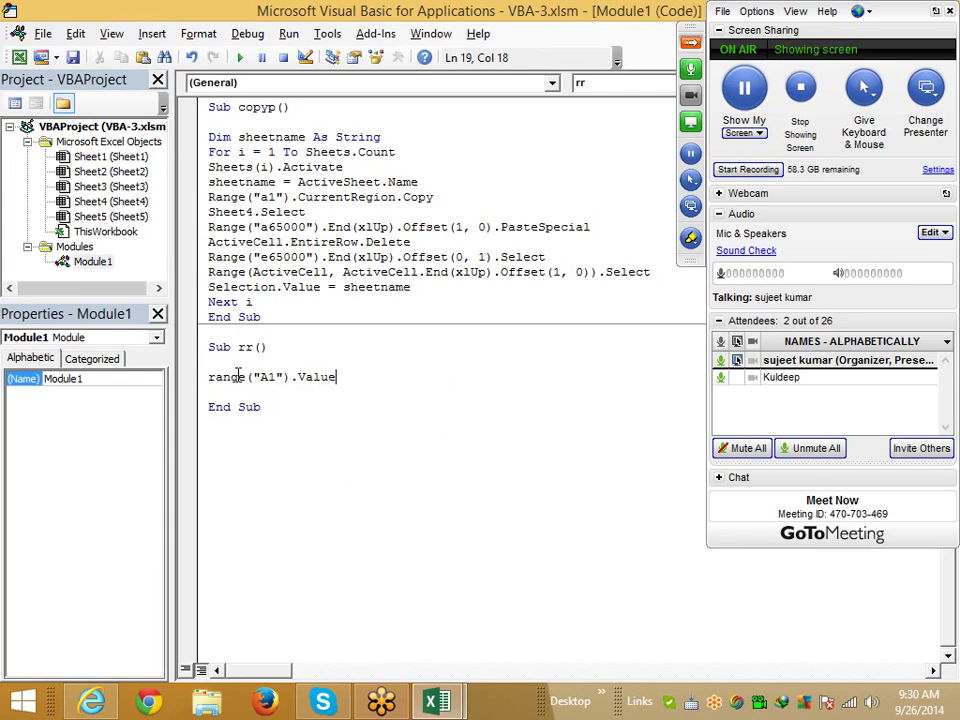
pyautogui.write('="Rav')
pyautogui.write('i')
pyautogui.press('Return')
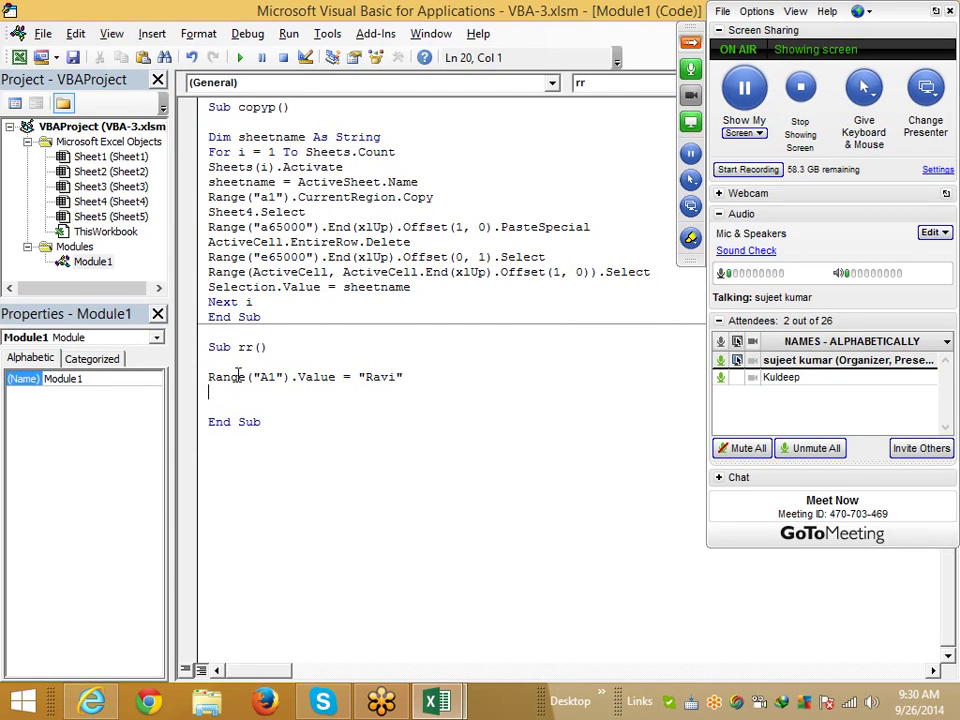
# - Add the lines Range("A1").Formula = "Roll" and Range("A1") = "Marks"
pyautogui.write('ran')
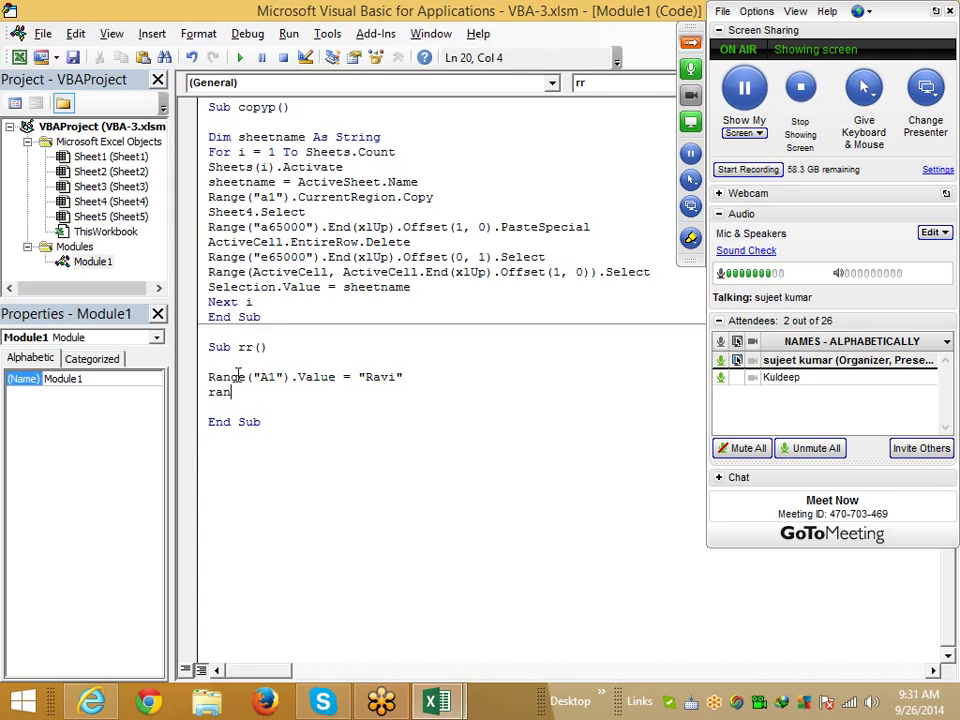
pyautogui.write('ge("')
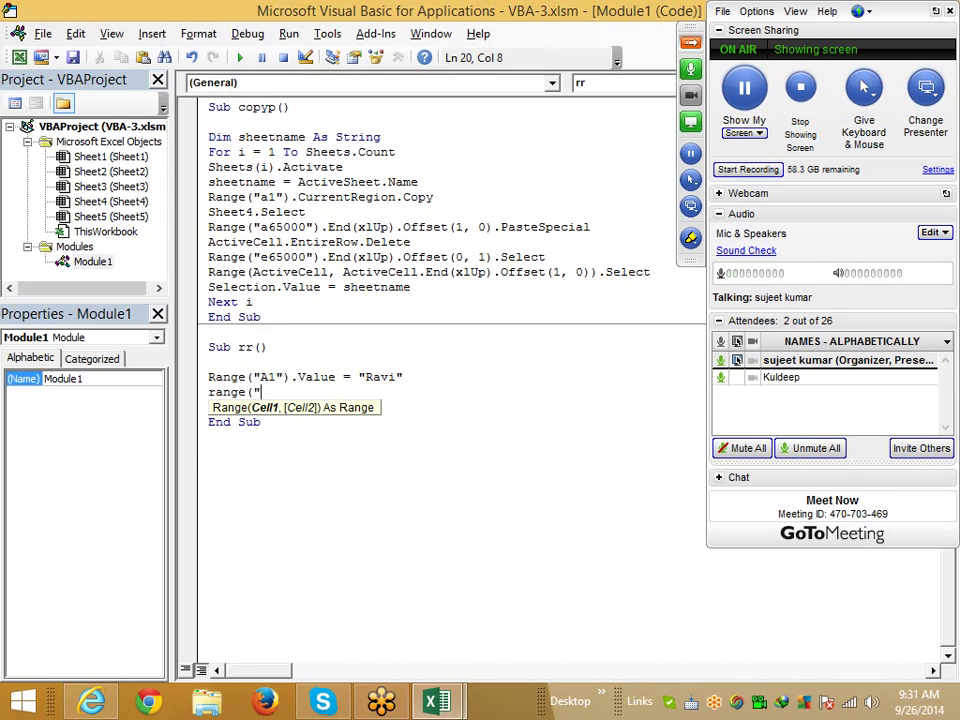
pyautogui.write('A1')
pyautogui.write('")')
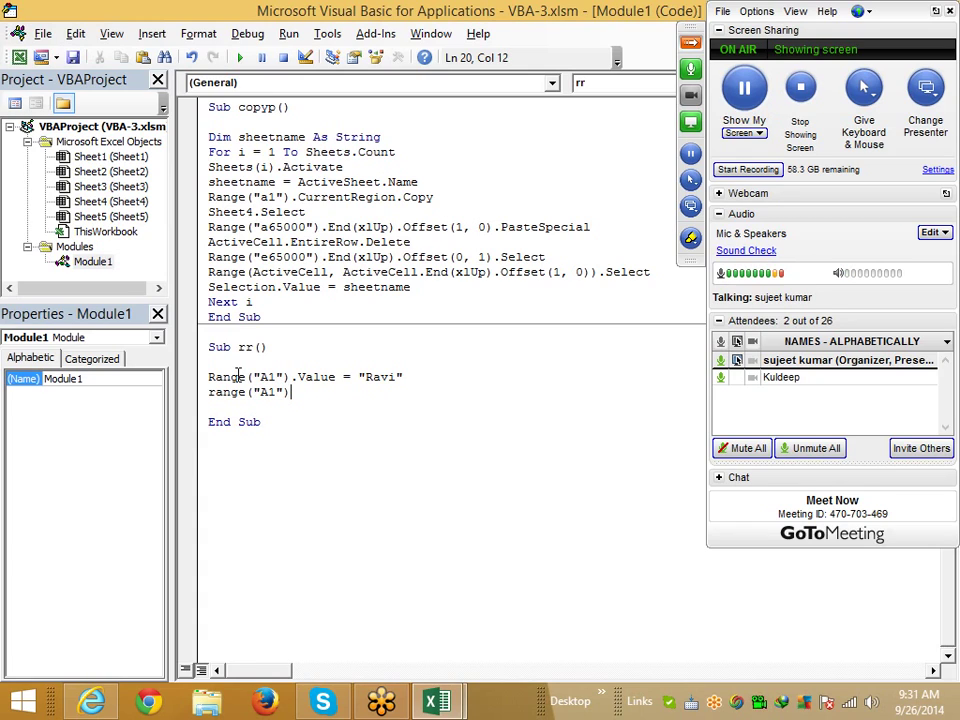
pyautogui.write('.for')
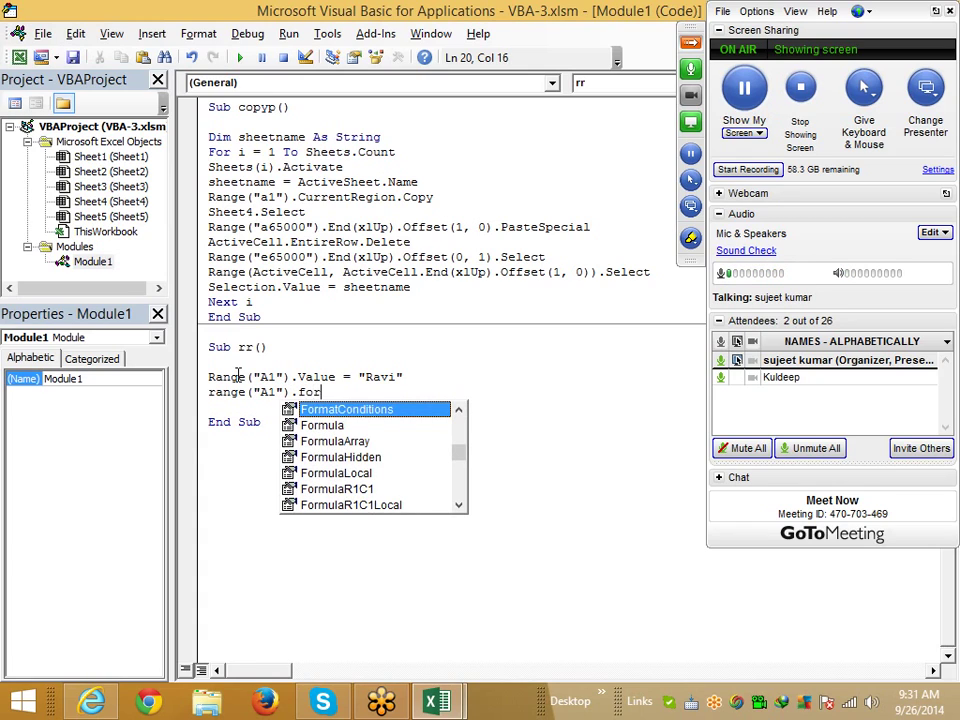
pyautogui.press('Down')
pyautogui.press('Tab')
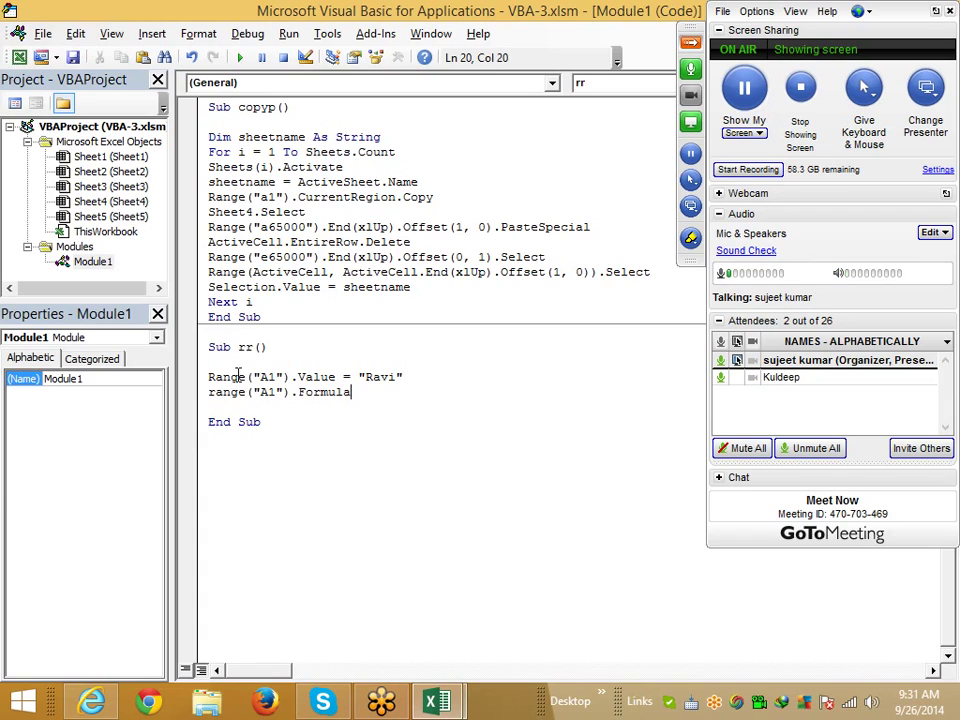
pyautogui.write('= "')
pyautogui.write('Rol')
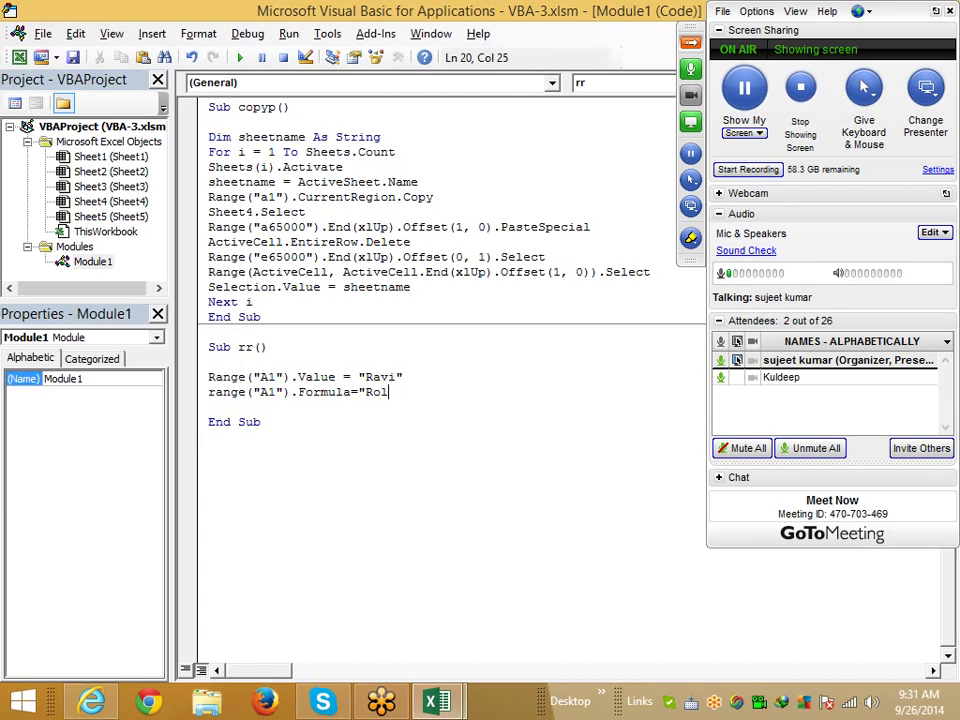
pyautogui.write('l')
pyautogui.press('Return')
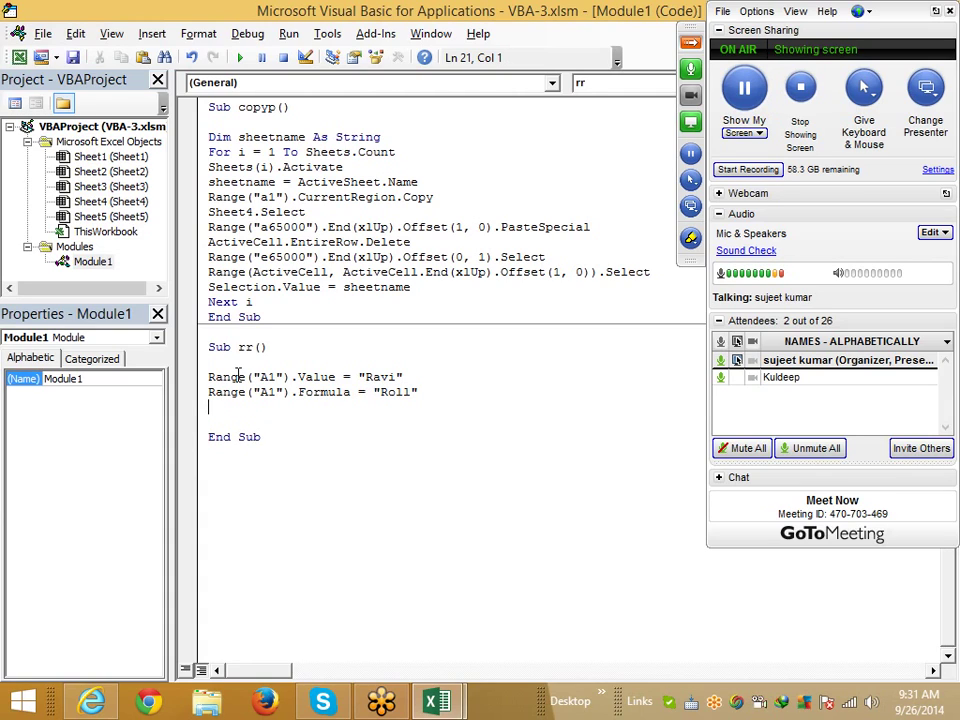
pyautogui.write('e')
pyautogui.press('BackSpace')
pyautogui.write('ra')
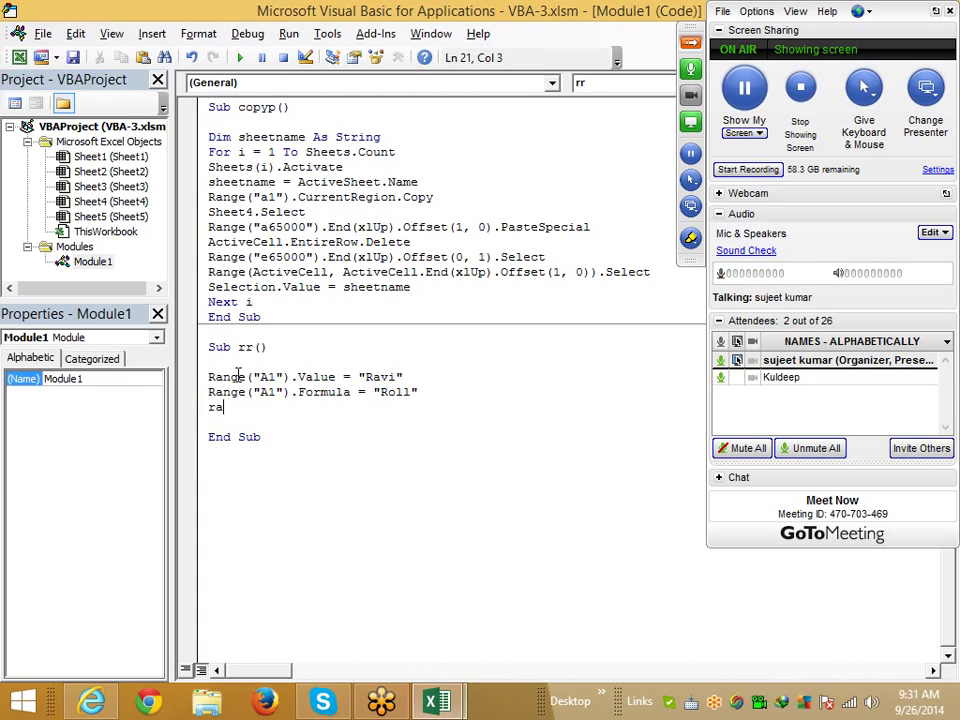
pyautogui.write('nge')
pyautogui.write('("')
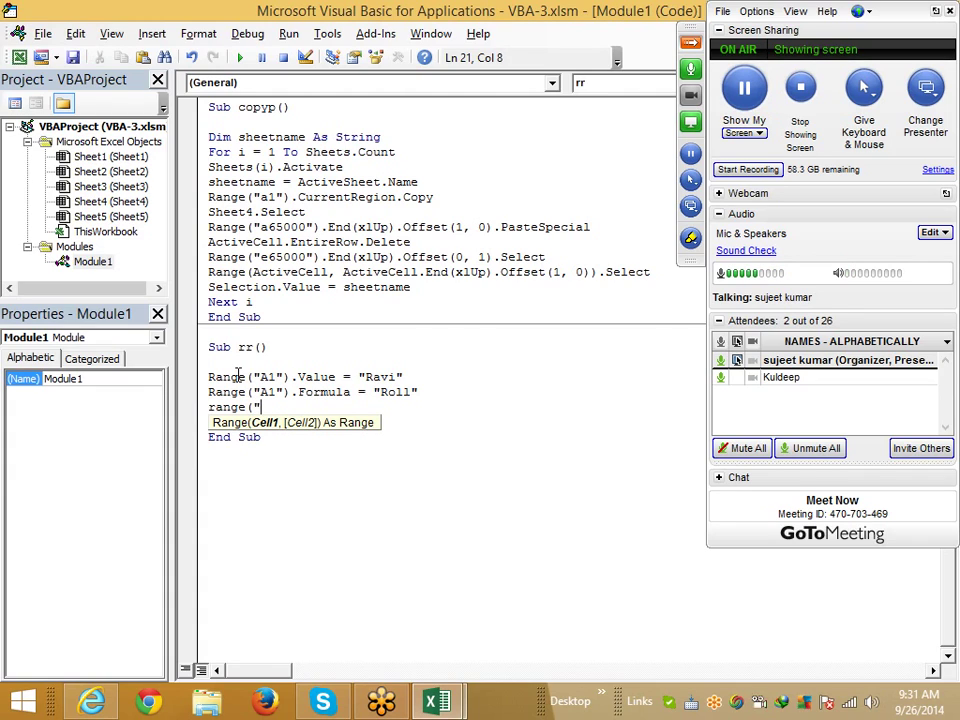
pyautogui.write('A1"')
pyautogui.write(')=')
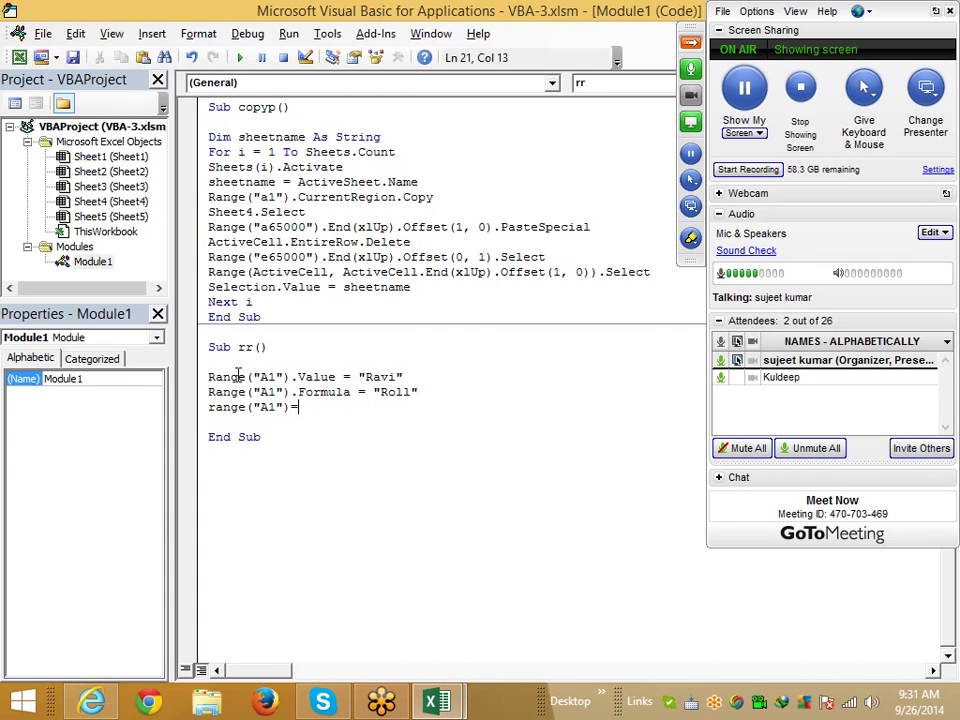
pyautogui.write('"Mark')
pyautogui.write('s"')
pyautogui.press('Return')
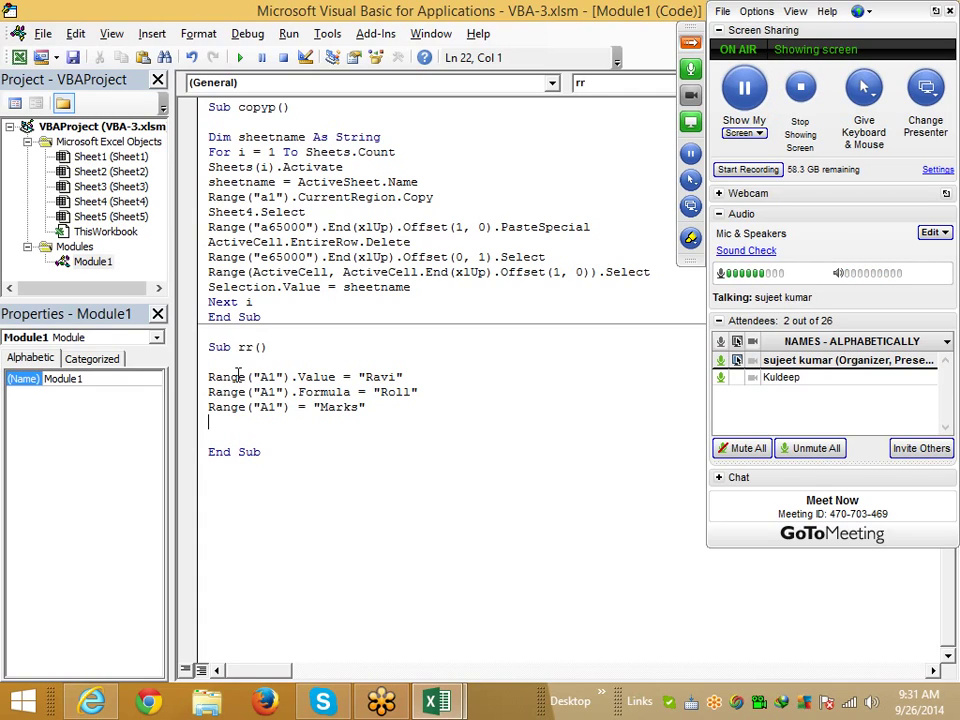
# - Switch to Sheet5 and enter the header Name in A1
pyautogui.press('Up')
pyautogui.press('Up')
pyautogui.press('Up')
pyautogui.hotkey('alt', 'F11')
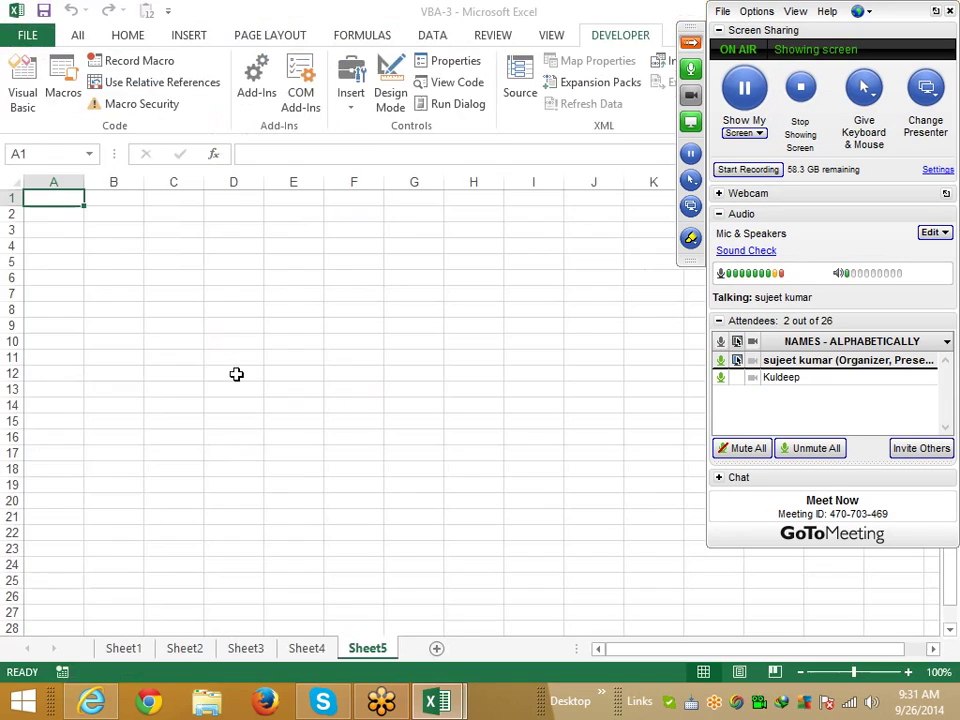
pyautogui.write('854')
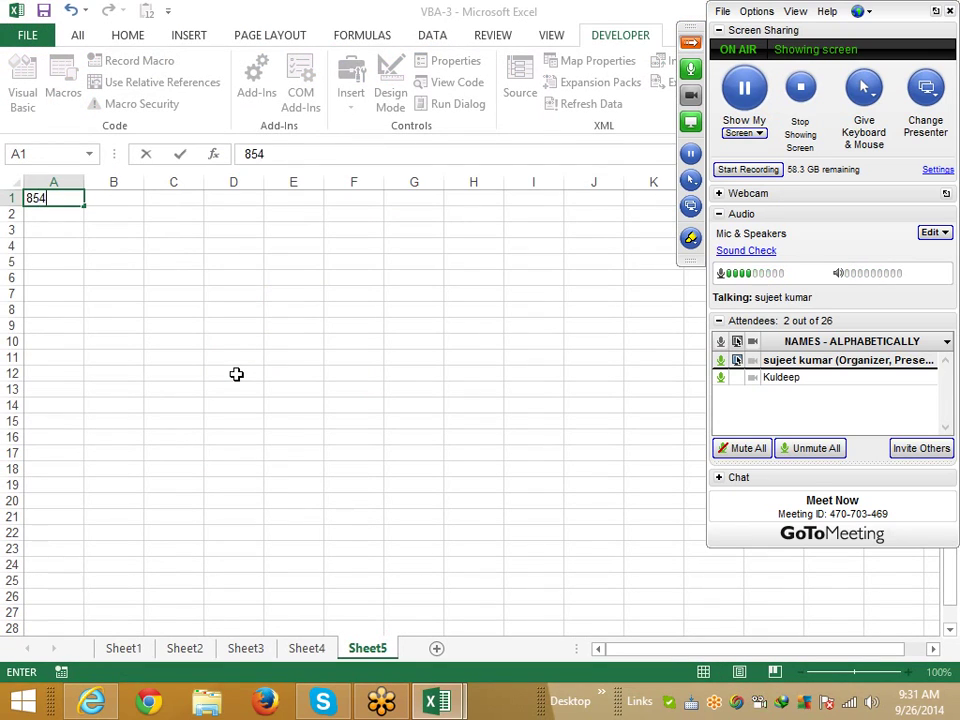
pyautogui.press('Escape')
pyautogui.write('Nam')
pyautogui.write('e')
pyautogui.press('Return')
pyautogui.press('Down')
pyautogui.press('Up')
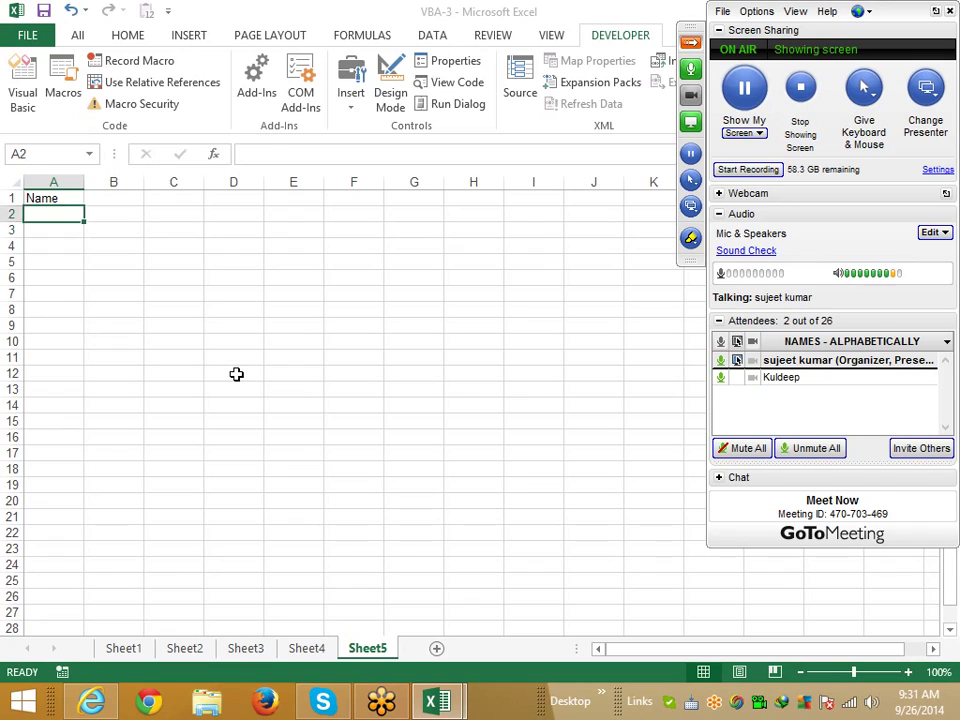
pyautogui.press('Up')
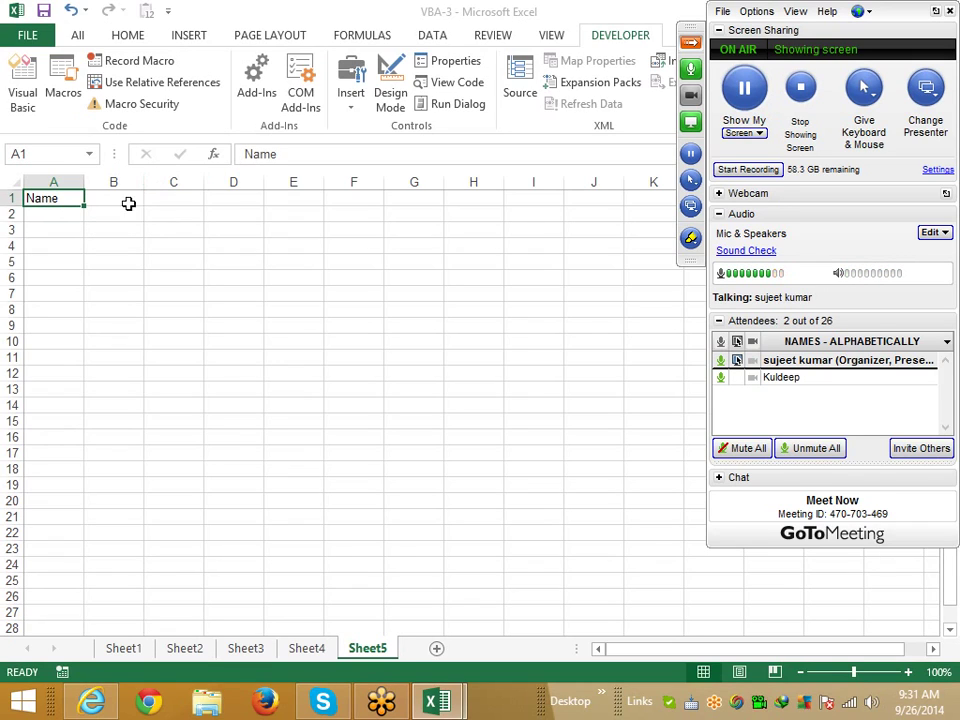
# - Enter the header Roll in B1 through the formula bar
pyautogui.click(120, 210)
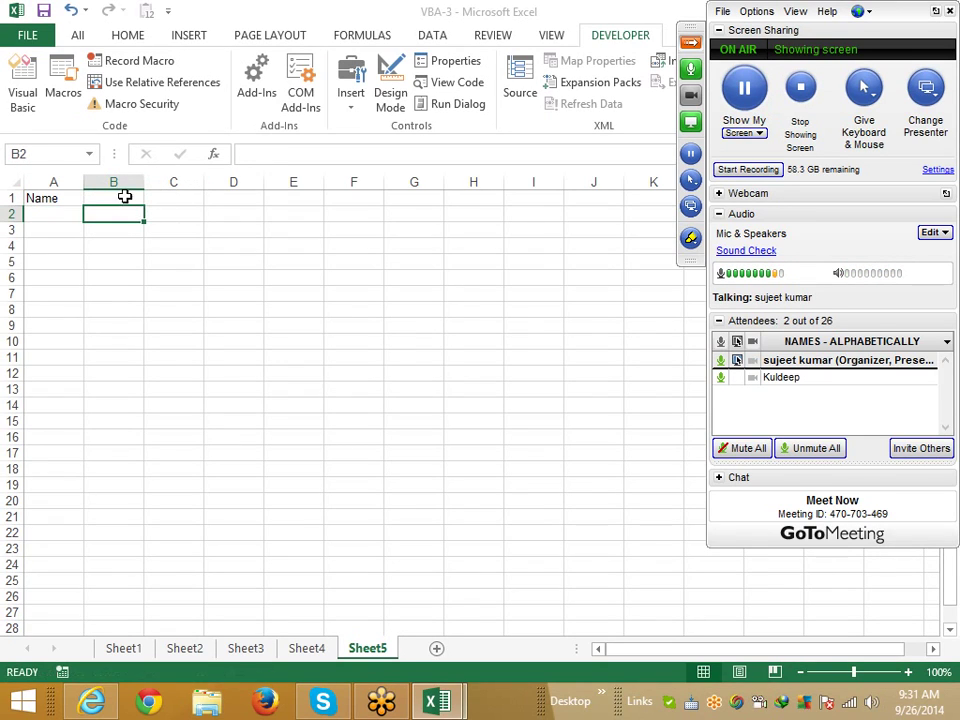
pyautogui.click(126, 196)
pyautogui.click(280, 153)
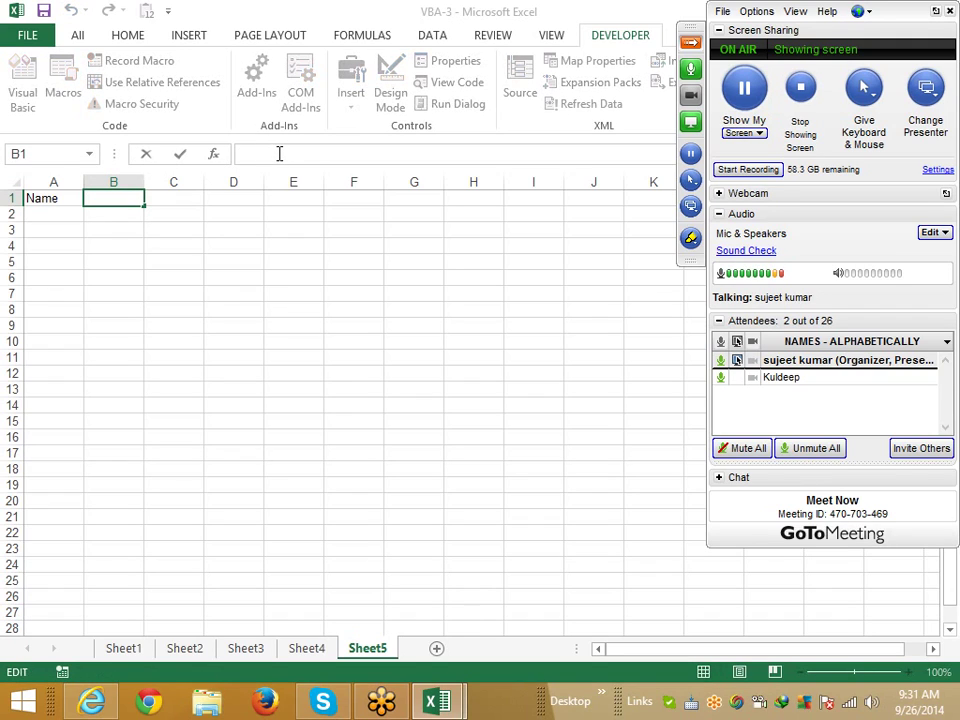
pyautogui.write('Roll')
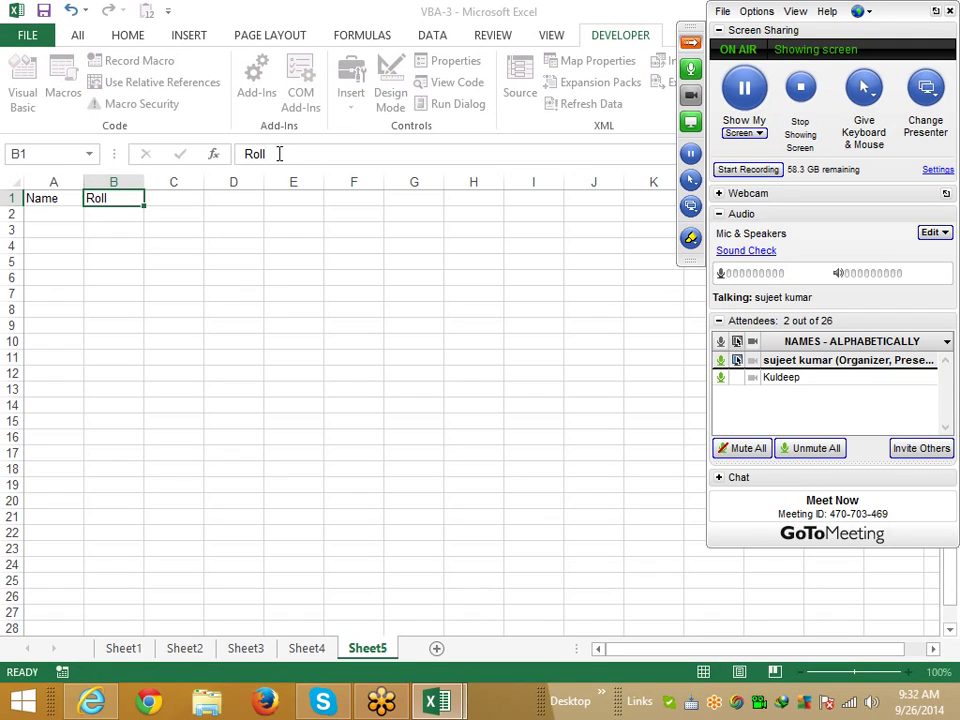
pyautogui.press('Return')
pyautogui.press('Right')
pyautogui.press('Up')
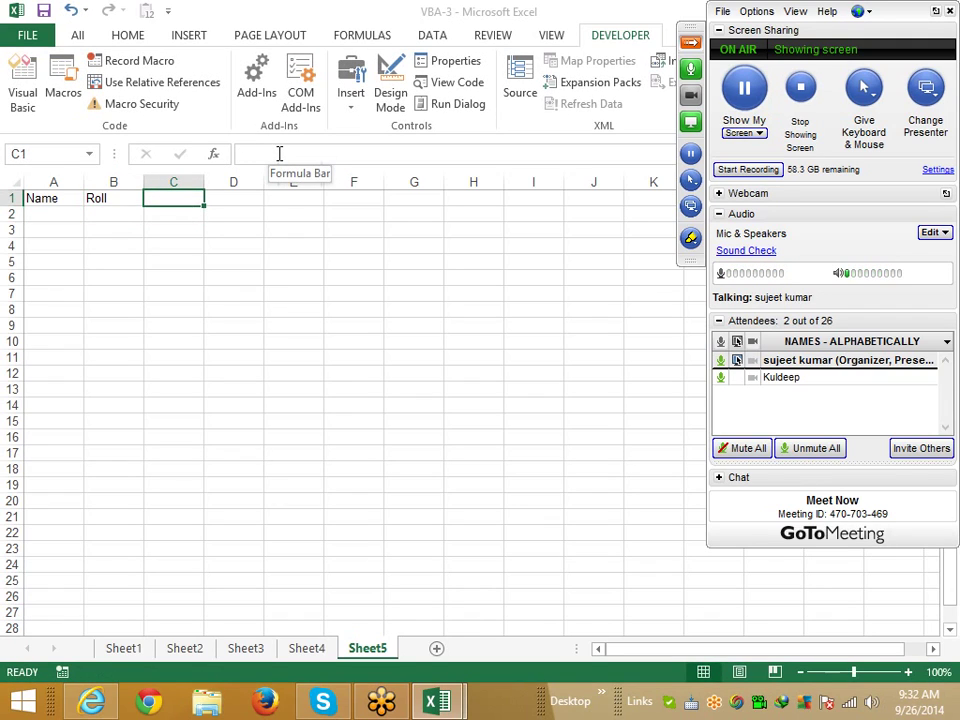
pyautogui.hotkey('alt', 'F11')
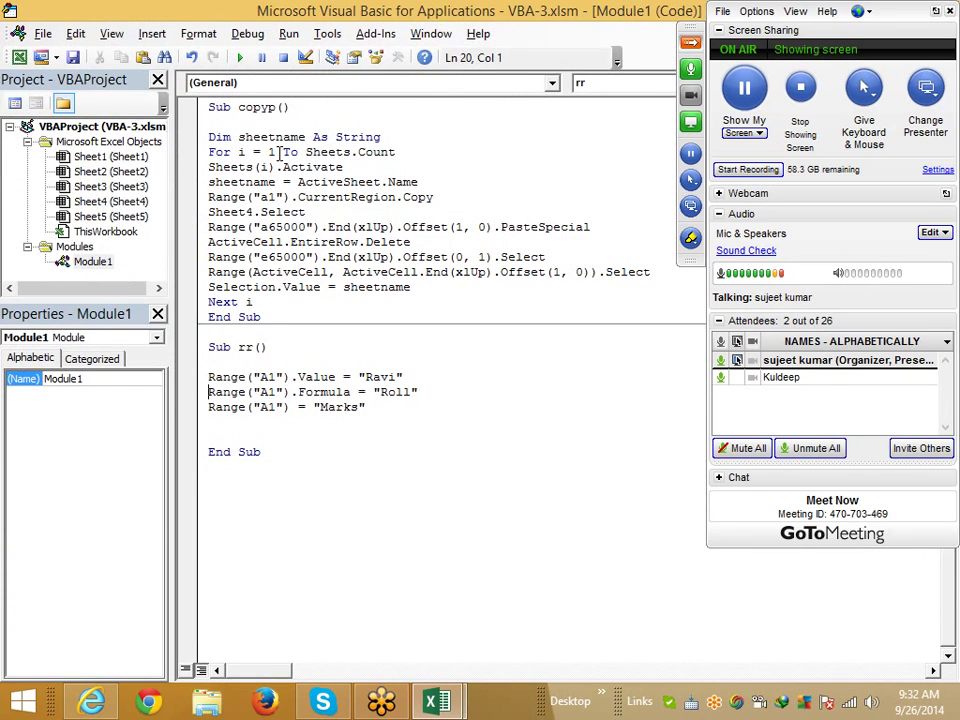
pyautogui.hotkey('alt', 'F11')
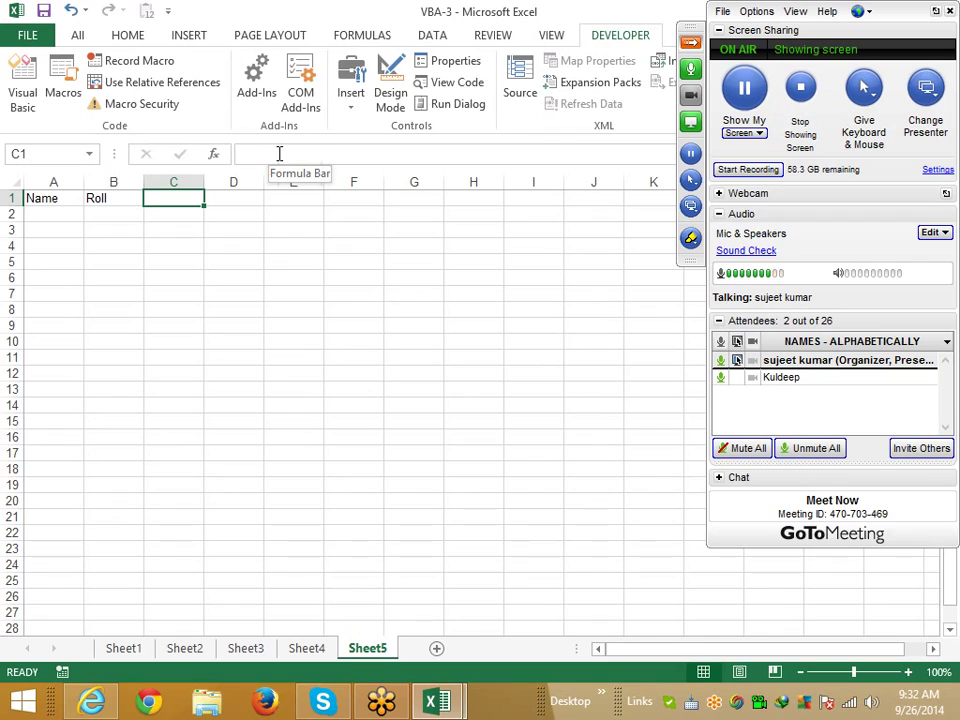
# - Enter the header Marks in C1
pyautogui.click(279, 153)
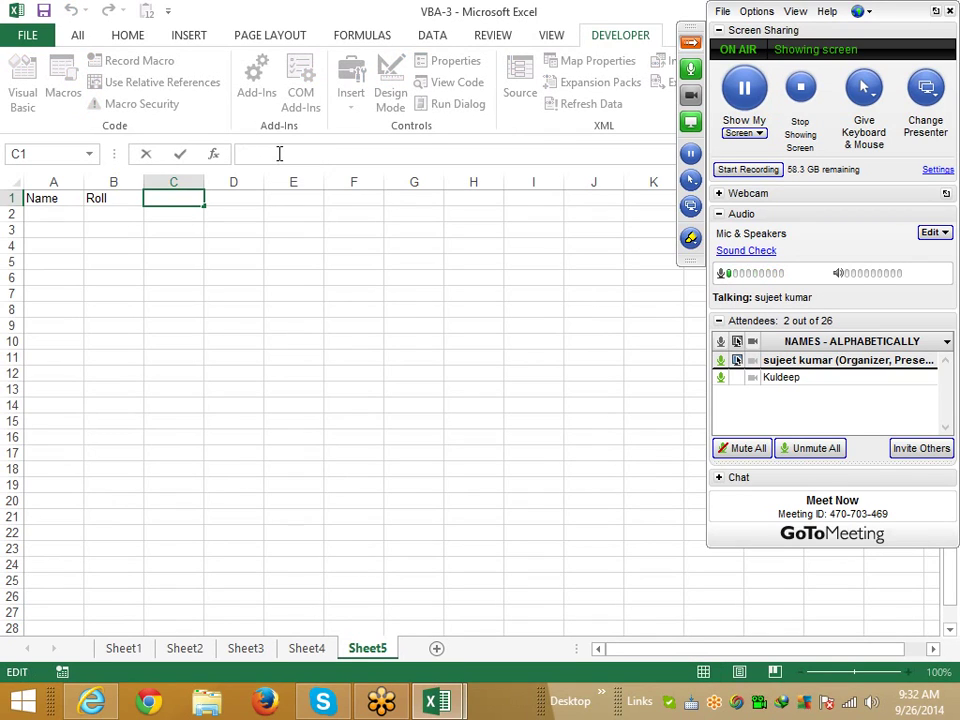
pyautogui.write('Marks')
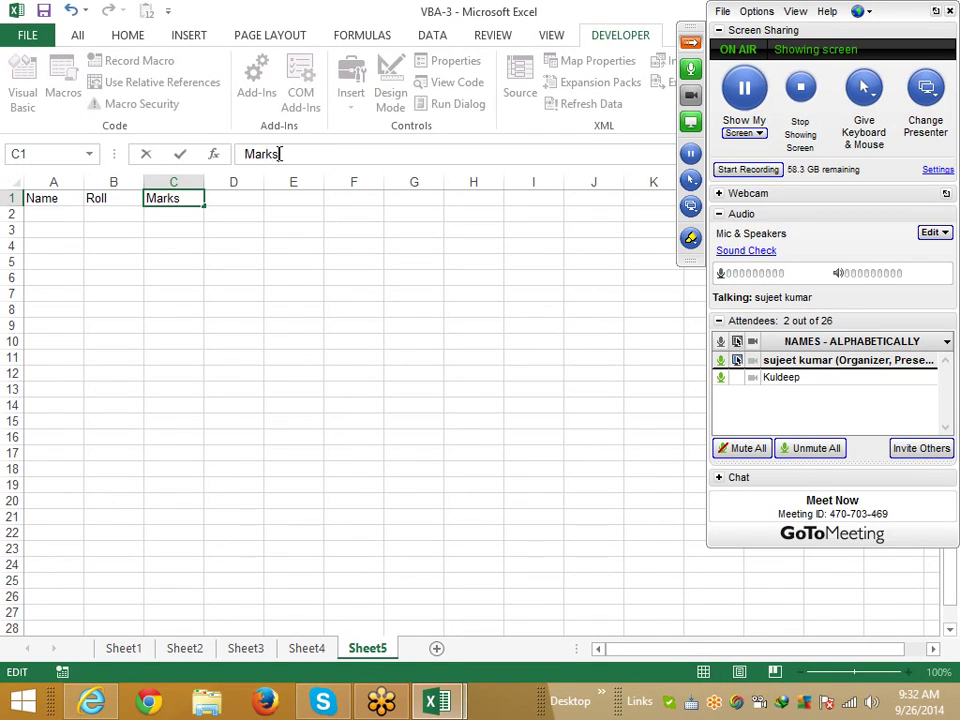
pyautogui.press('Return')
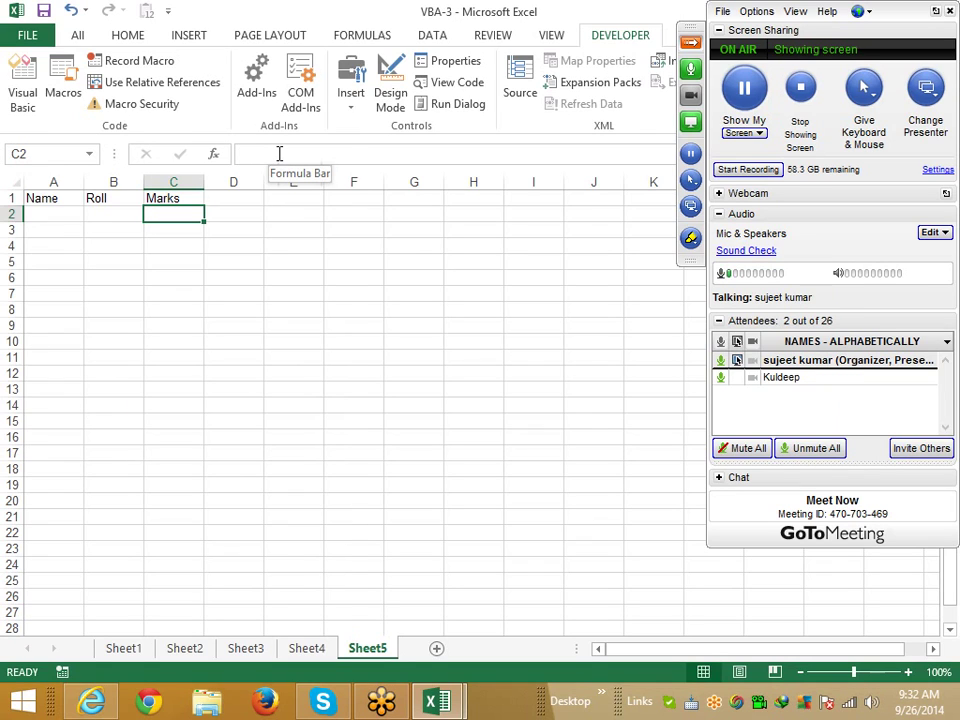
# - Review the Value and Formula lines of Sub rr and add a blank line after Marks
pyautogui.hotkey('alt', 'F11')
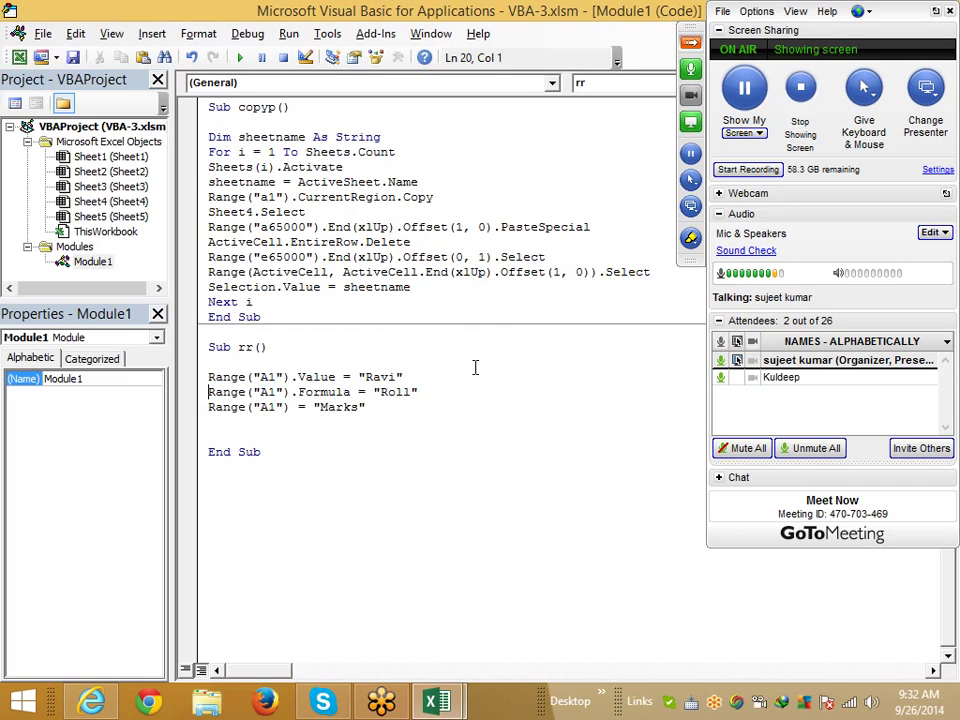
pyautogui.moveTo(417, 392)
pyautogui.mouseDown()
pyautogui.moveTo(246, 392)
pyautogui.moveTo(200, 378)
pyautogui.mouseUp()
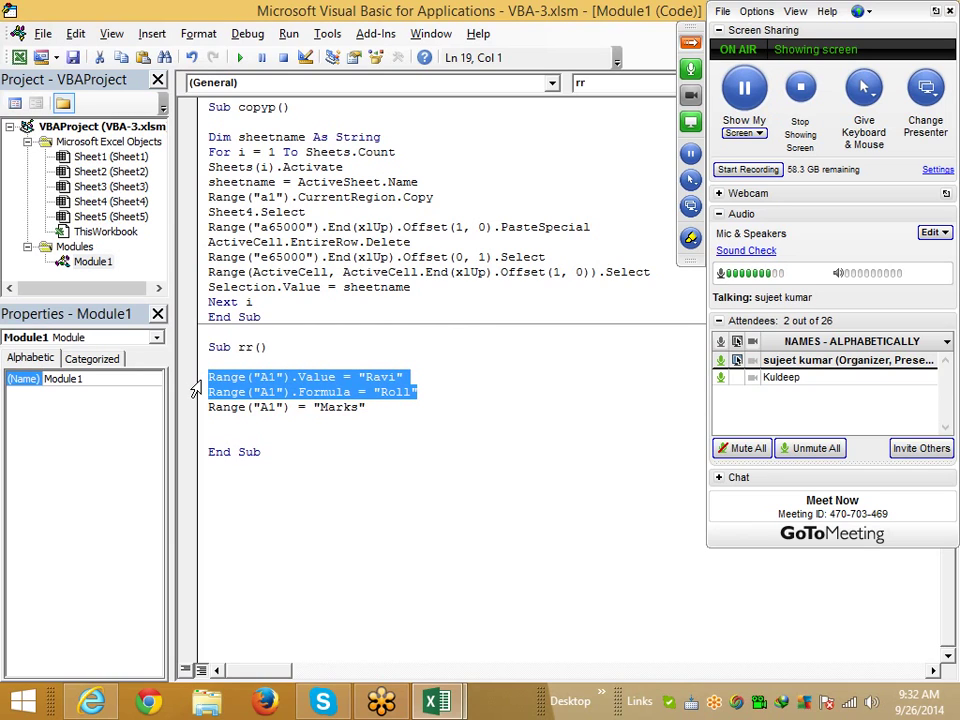
pyautogui.click(227, 427)
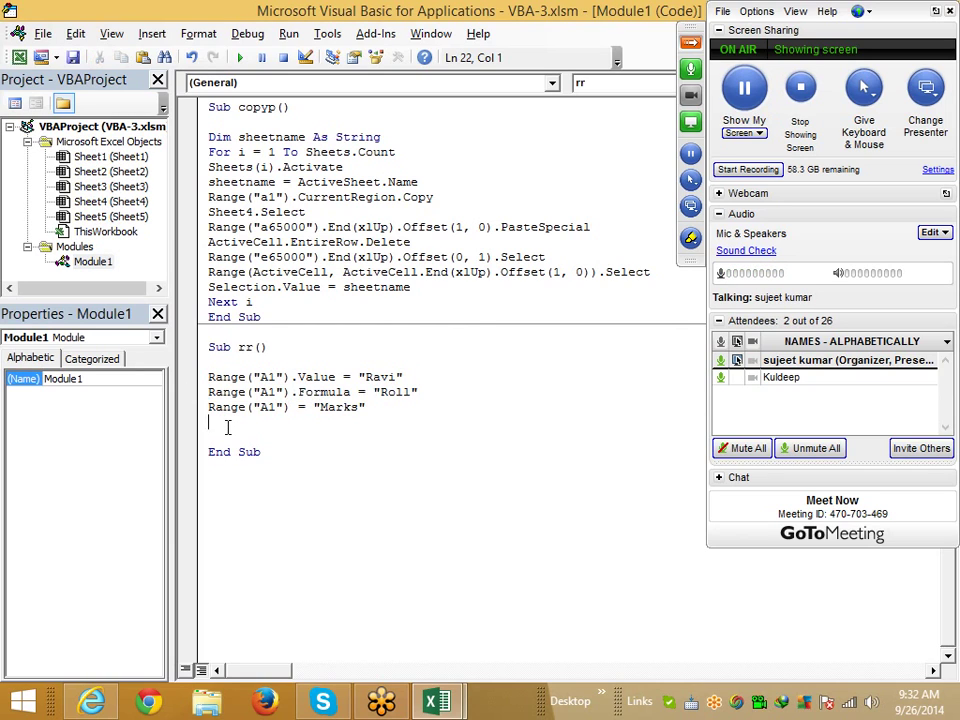
pyautogui.press('Return')
pyautogui.hotkey('alt', 'F11')
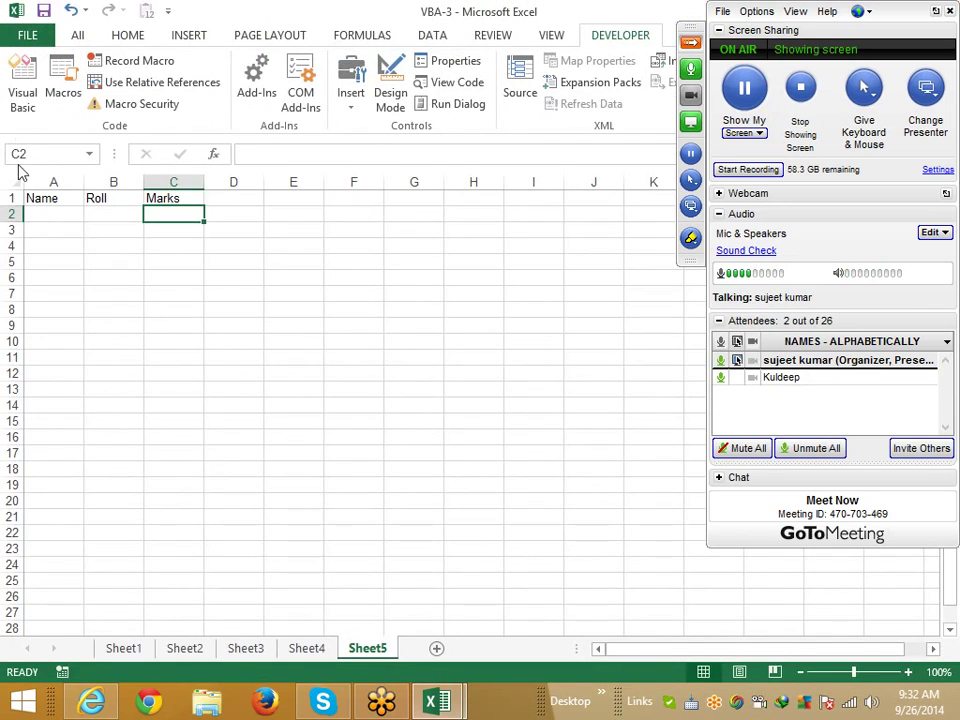
# - Enter the name Puneet in cell A2
pyautogui.click(50, 212)
pyautogui.write('P')
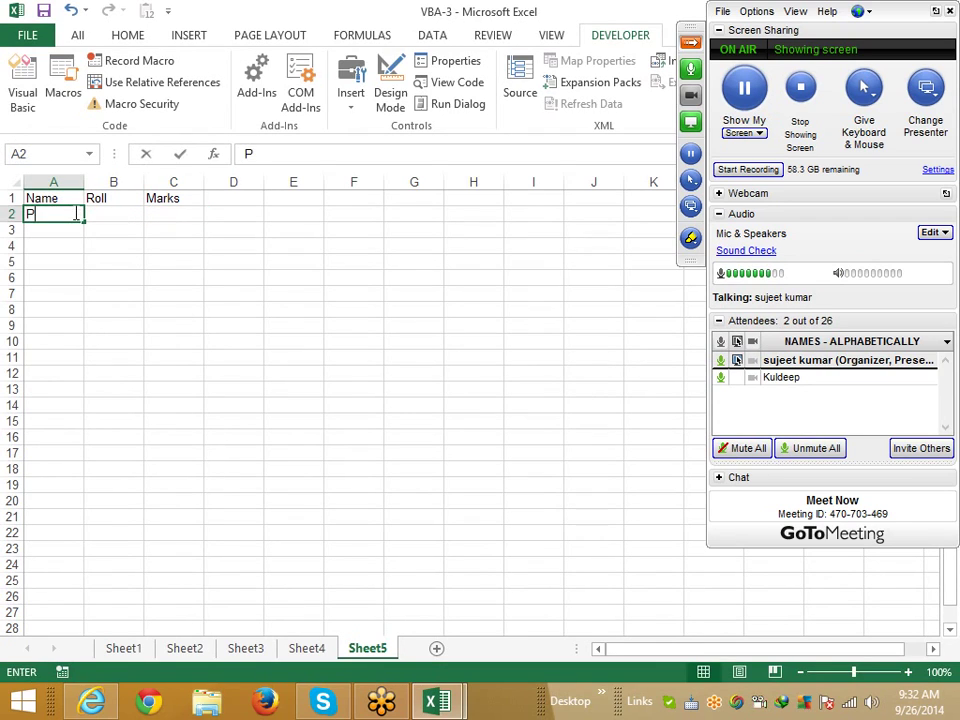
pyautogui.write('uneet')
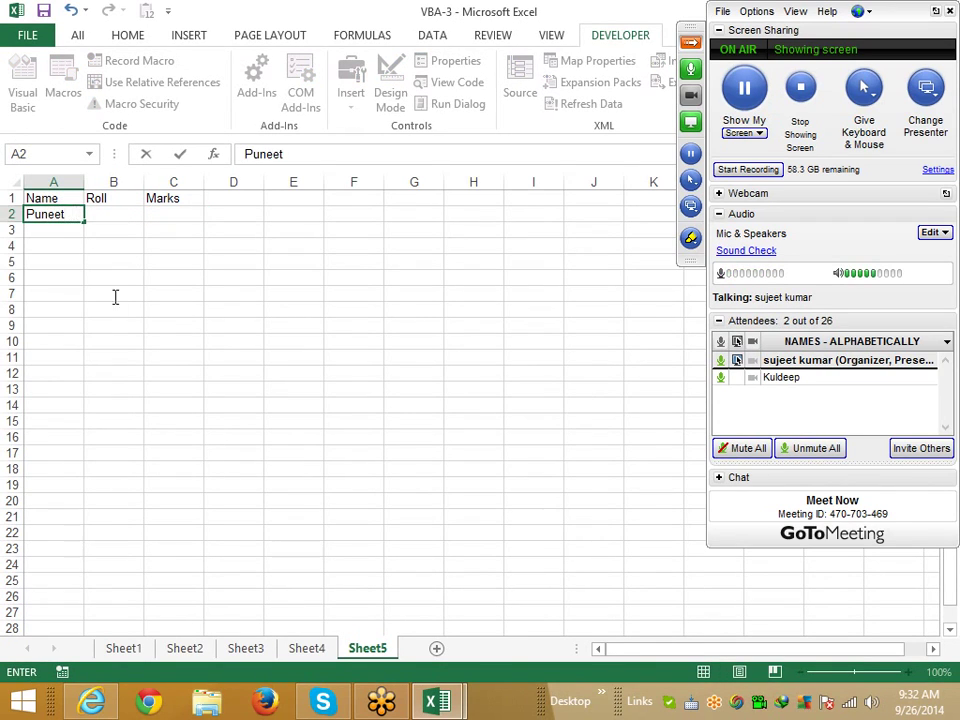
pyautogui.click(116, 300)
pyautogui.click(77, 228)
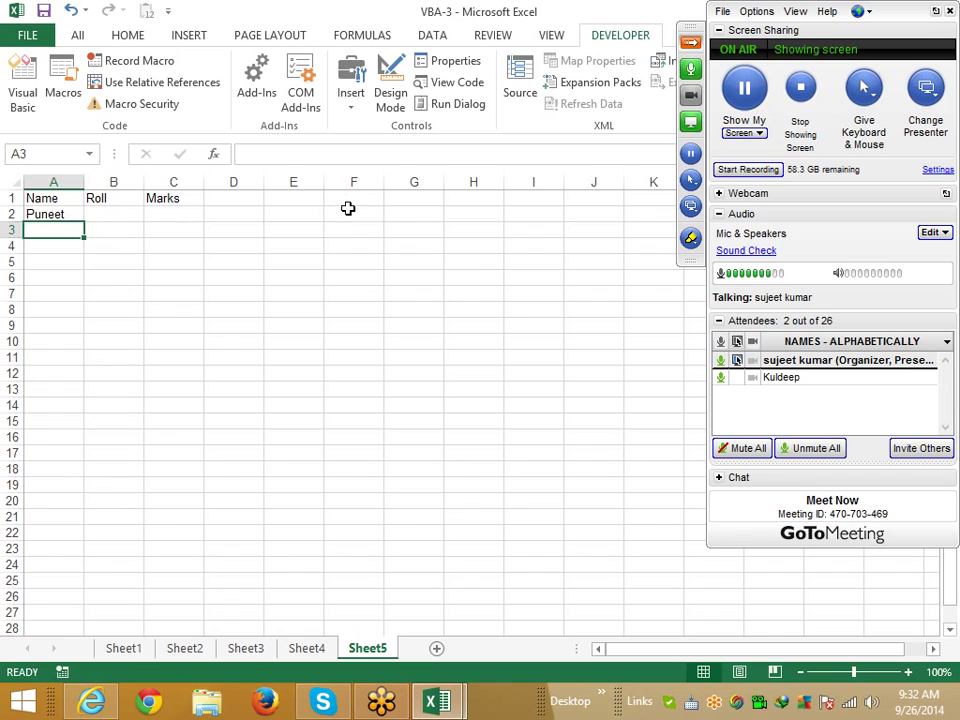
# - Fill cell F2 yellow using Fill Color on the Home tab
pyautogui.click(347, 210)
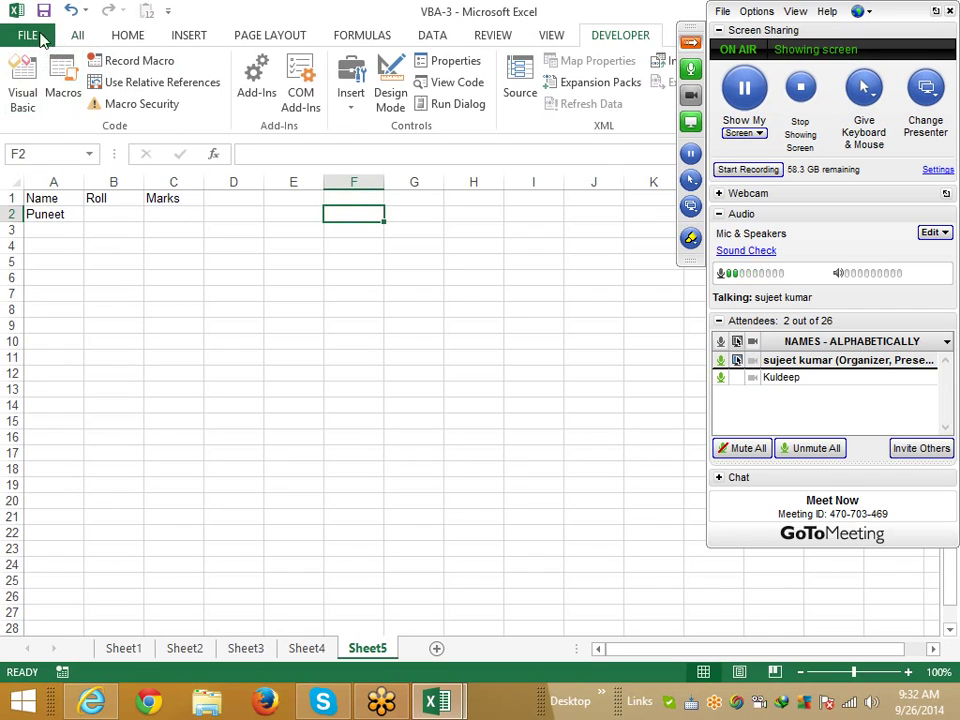
pyautogui.click(35, 36)
pyautogui.press('Escape')
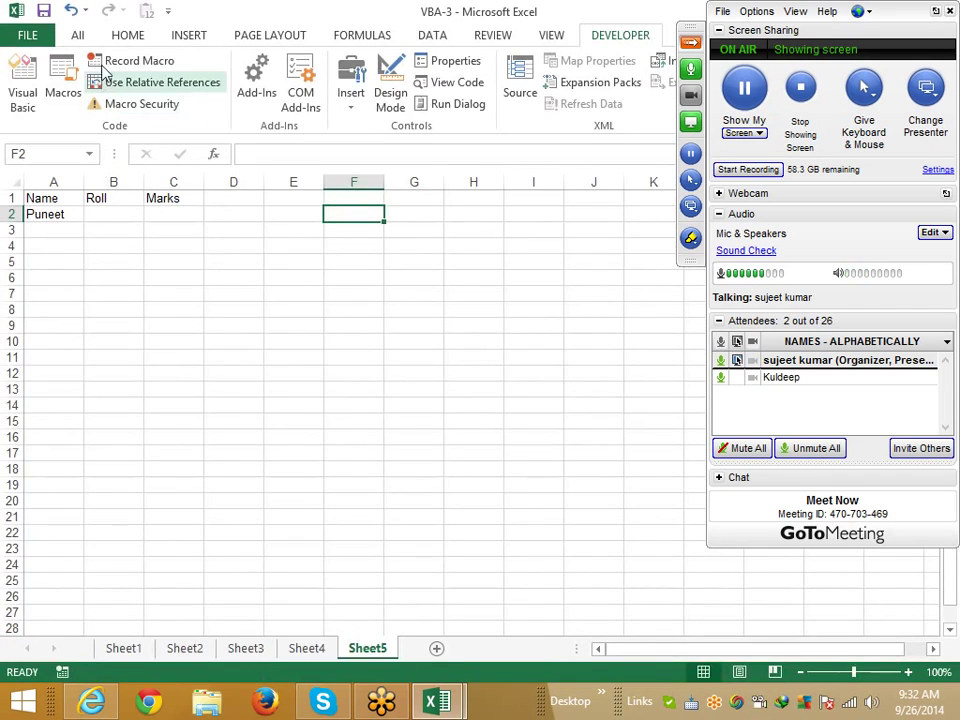
pyautogui.click(122, 36)
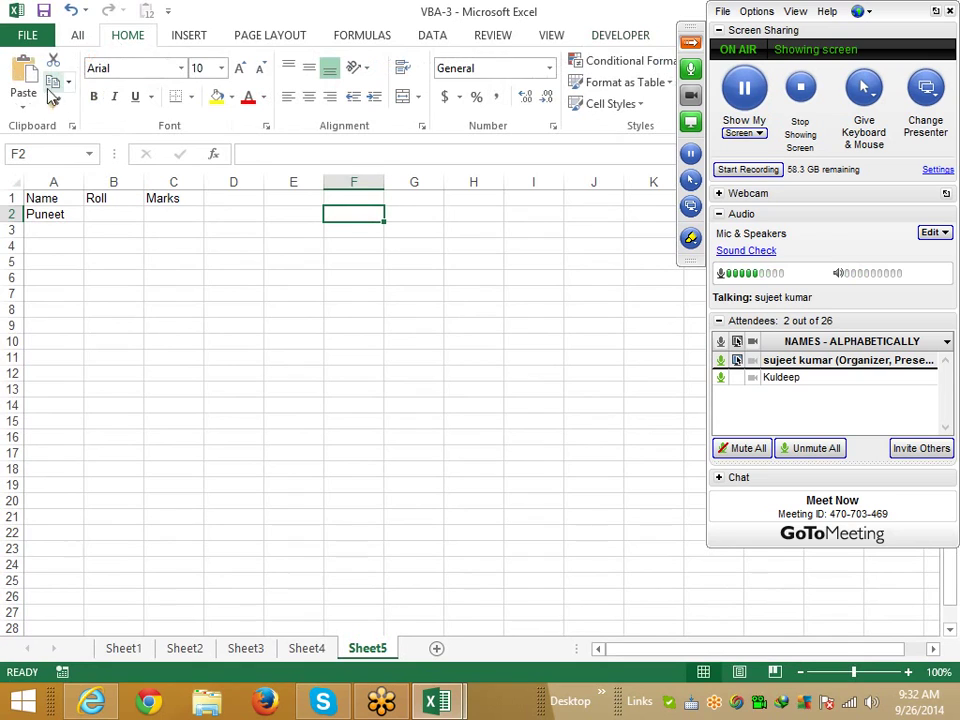
pyautogui.click(215, 96)
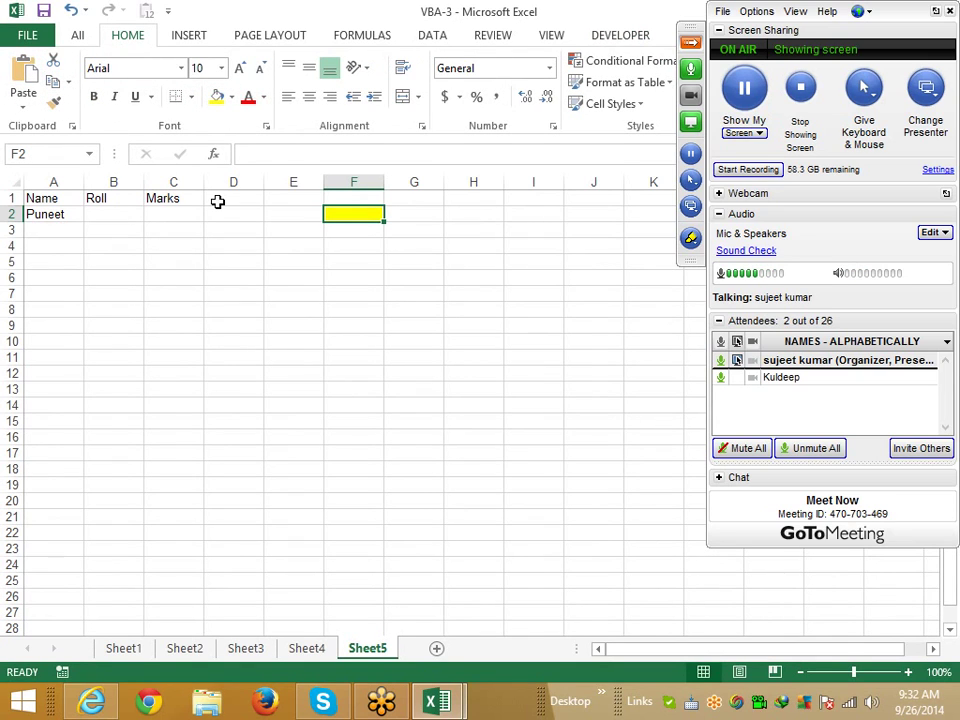
# - Back in the macro editor, begin a Range("F2").Value line in Sub rr
pyautogui.click(437, 701)
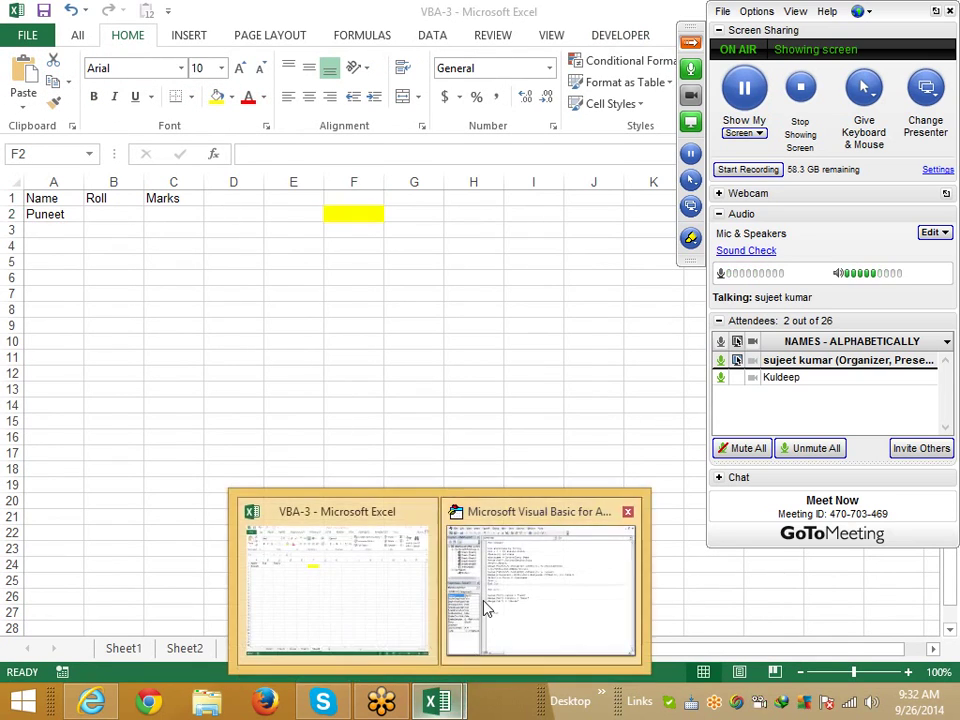
pyautogui.click(487, 608)
pyautogui.write('ran')
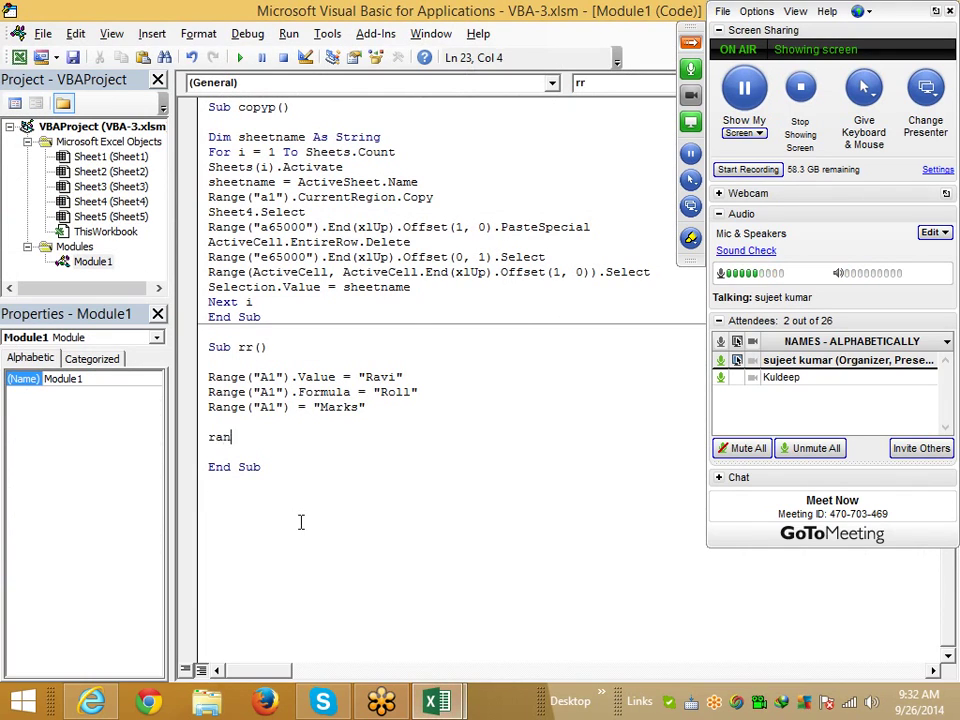
pyautogui.write('ge(')
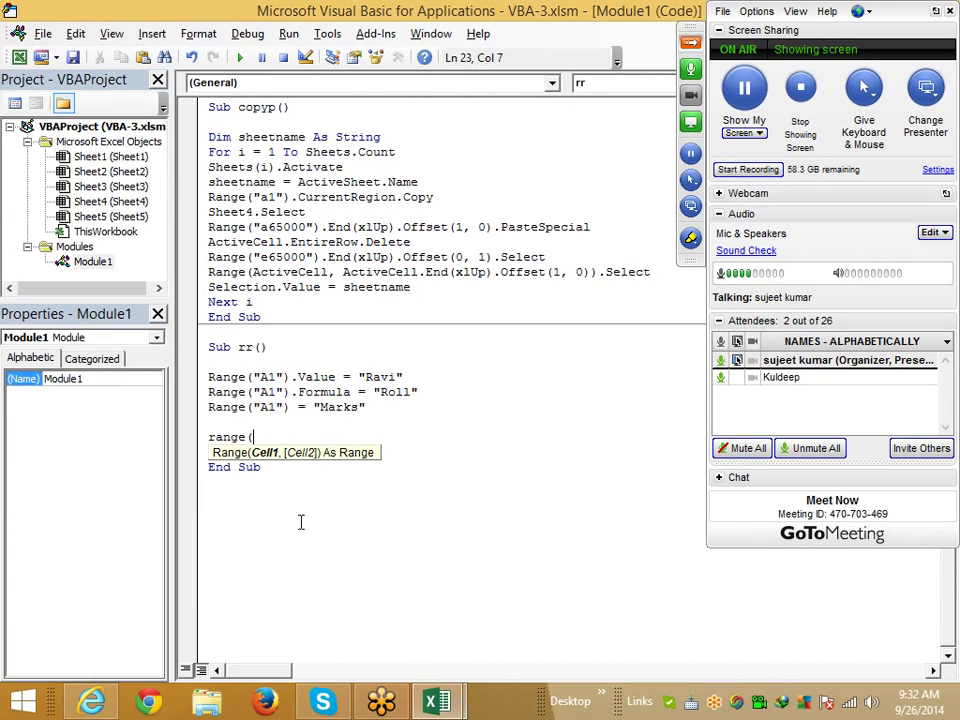
pyautogui.write('"F2')
pyautogui.write('")')
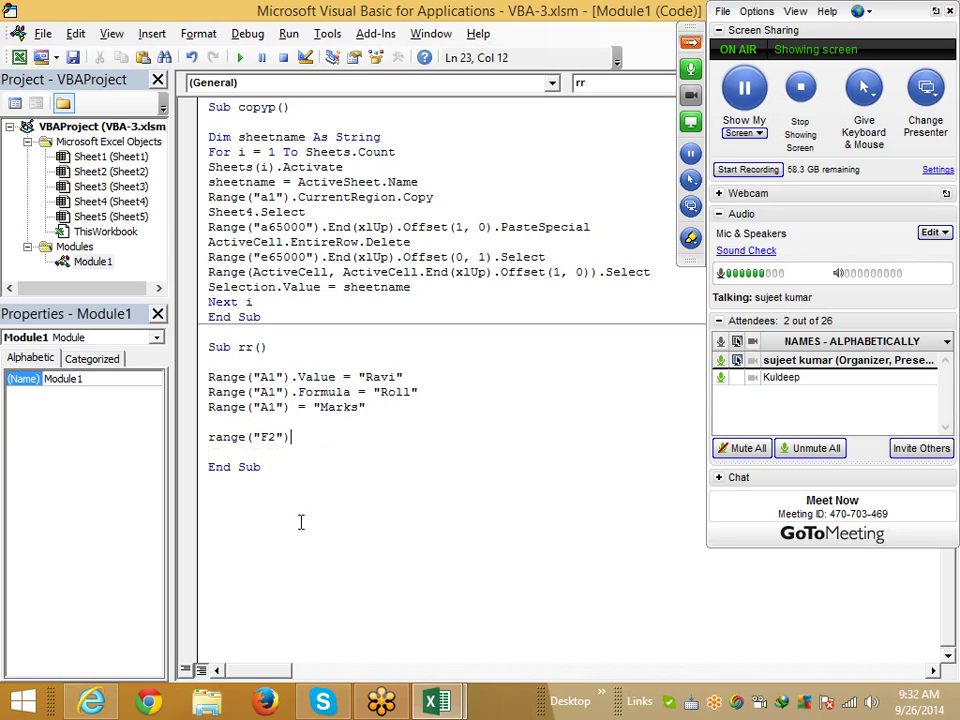
pyautogui.write('.v')
# - Complete Range("F2").Value = Range("a2").Value in Sub rr, then return to Excel
pyautogui.press('Down')
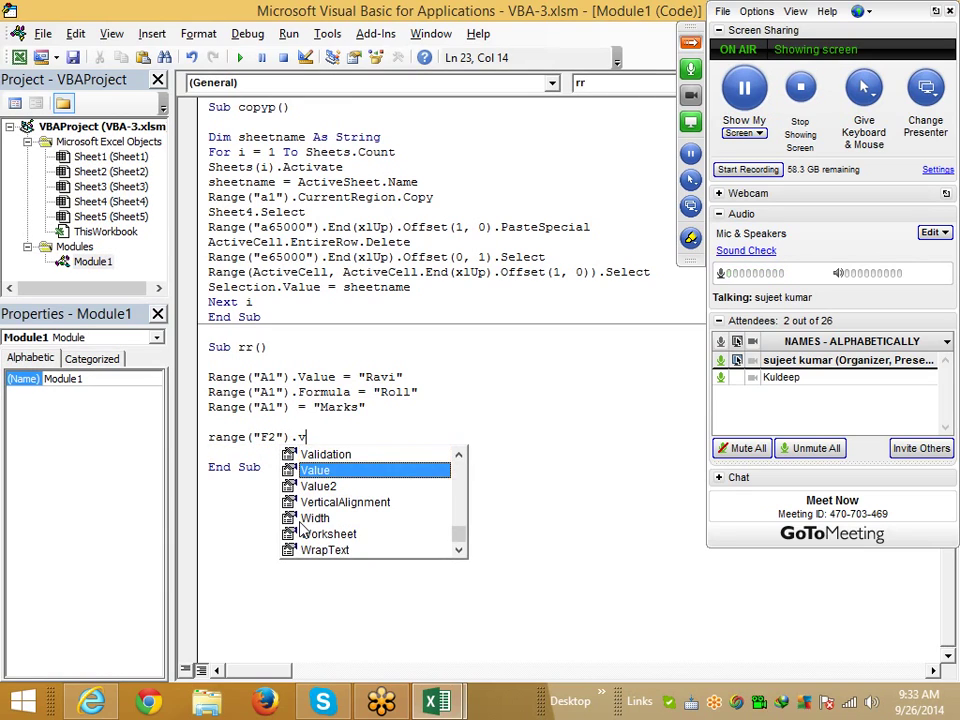
pyautogui.press('Tab')
pyautogui.write('=')
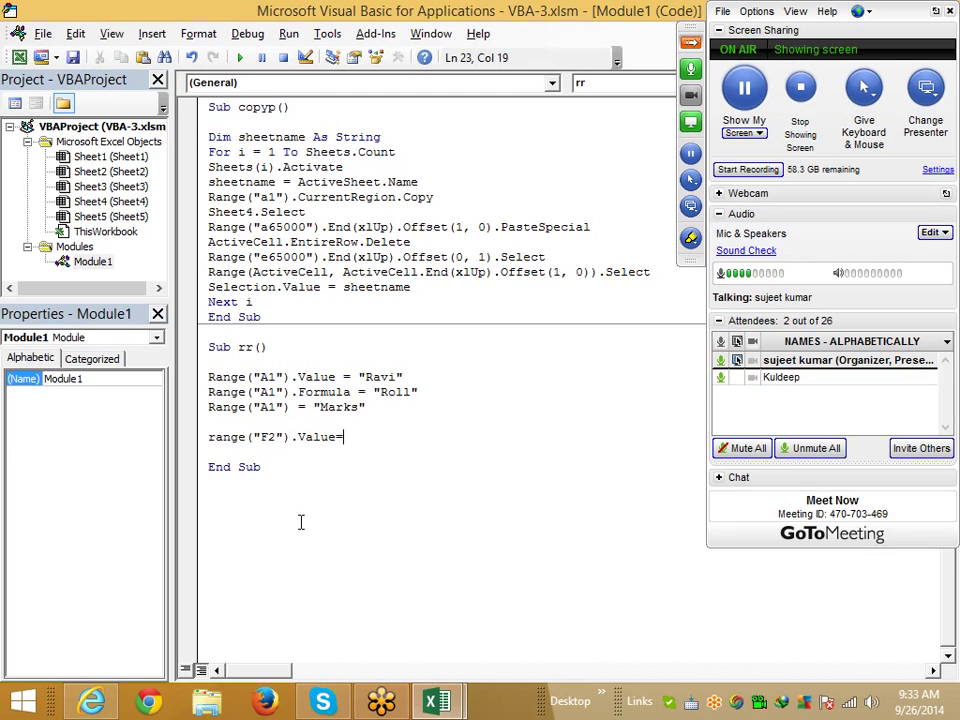
pyautogui.write('ra')
pyautogui.write('ng')
pyautogui.write('e(')
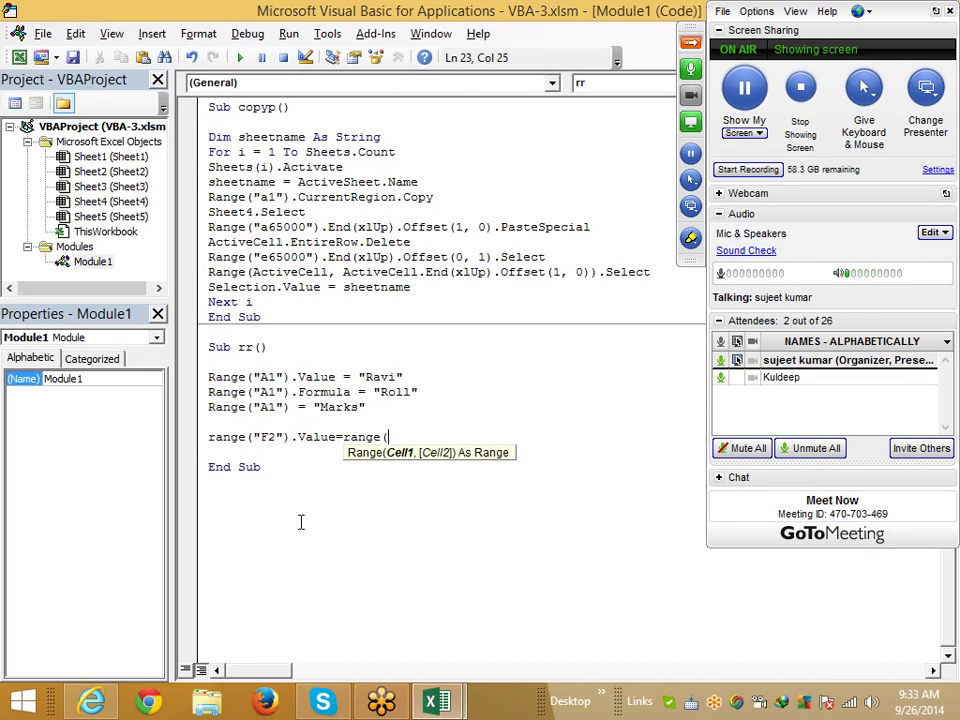
pyautogui.write('"a2')
pyautogui.write('").v')
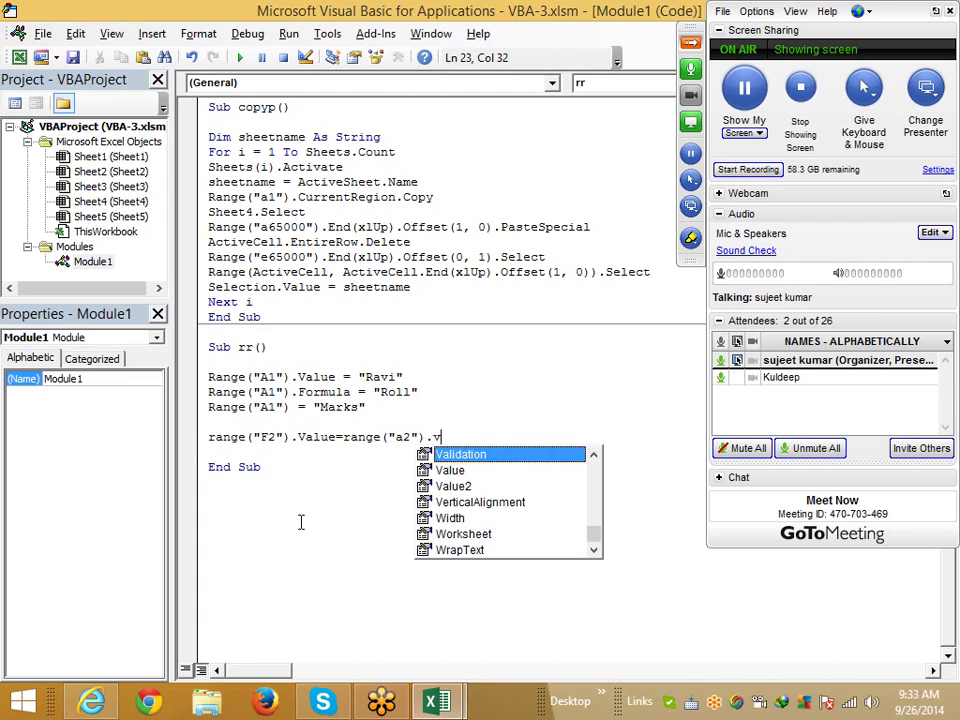
pyautogui.press('Tab')
pyautogui.press('Return')
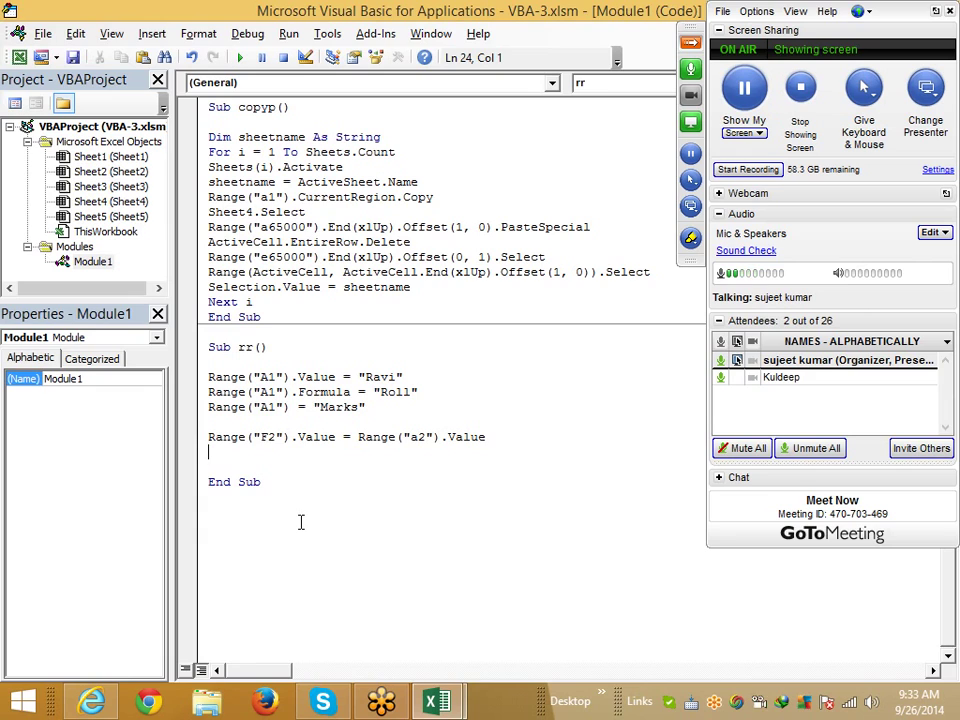
pyautogui.hotkey('alt', 'F11')
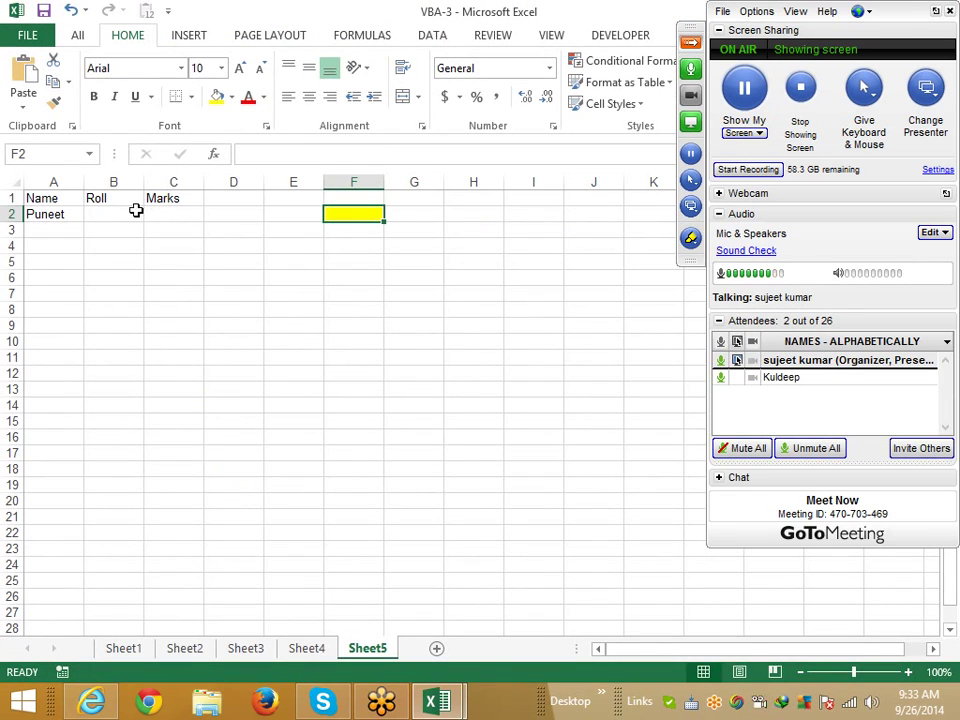
# - Enter the formula =5+1 in B2, showing 6
pyautogui.click(135, 211)
pyautogui.write('=')
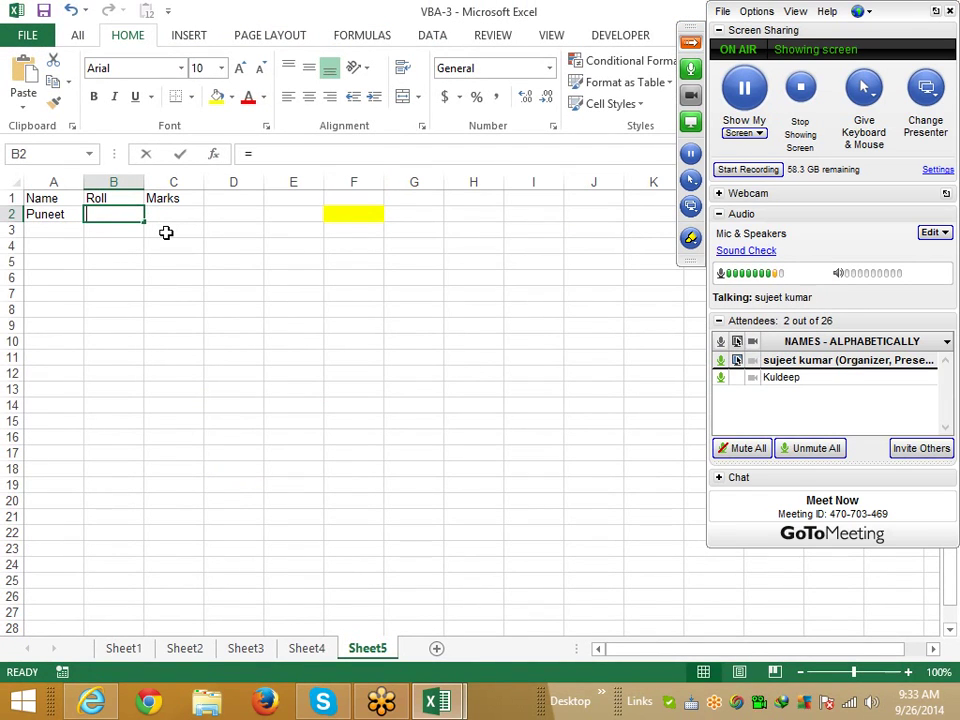
pyautogui.write('5+1')
pyautogui.press('Return')
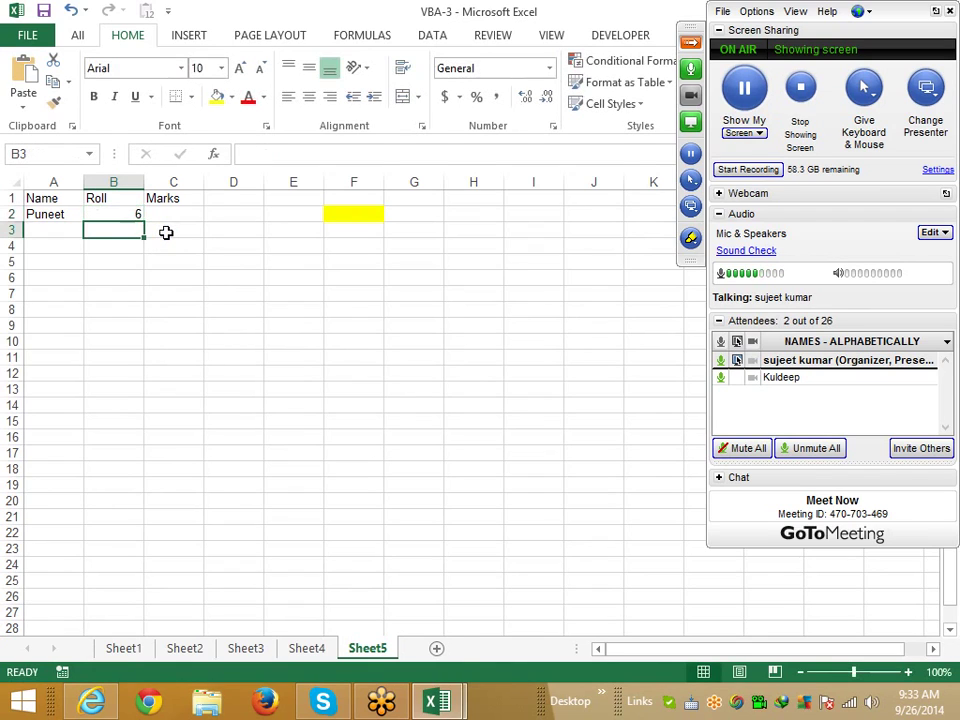
# - Fill G2 yellow like F2 and go back to the line under the F2 statement
pyautogui.press('Up')
pyautogui.press('Up')
pyautogui.press('Right')
pyautogui.press('Right')
pyautogui.press('Right')
pyautogui.press('Right')
pyautogui.press('Right')
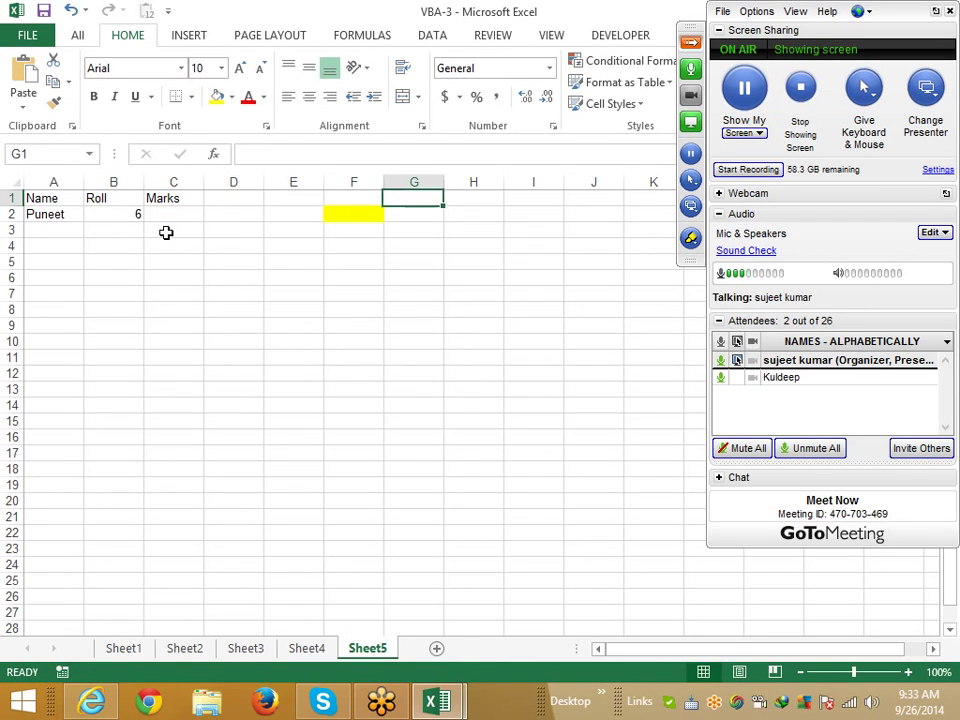
pyautogui.press('Down')
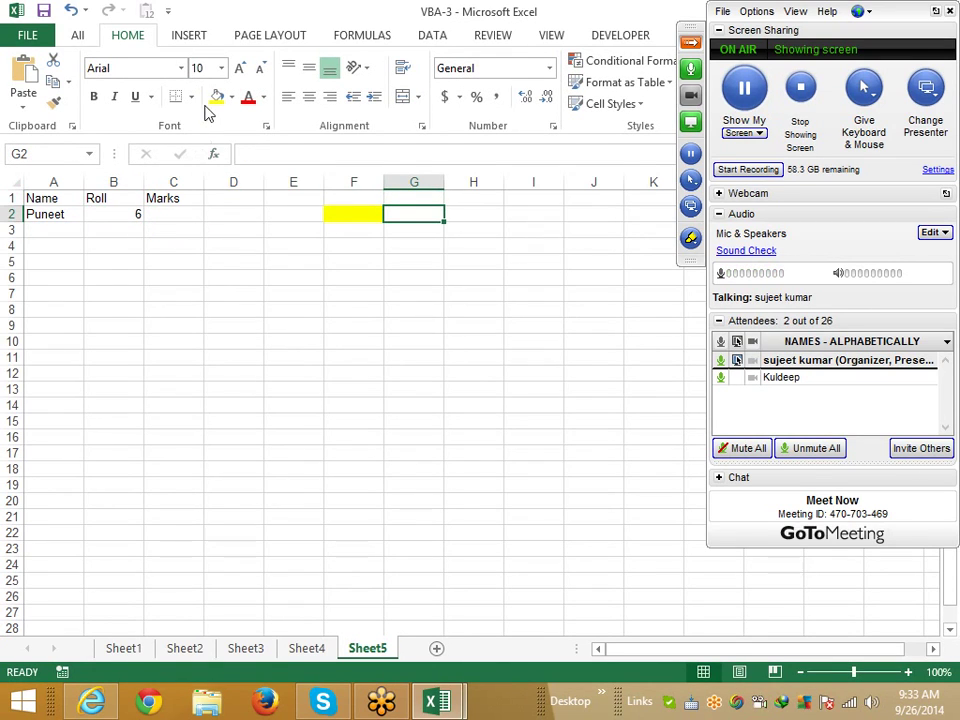
pyautogui.click(215, 100)
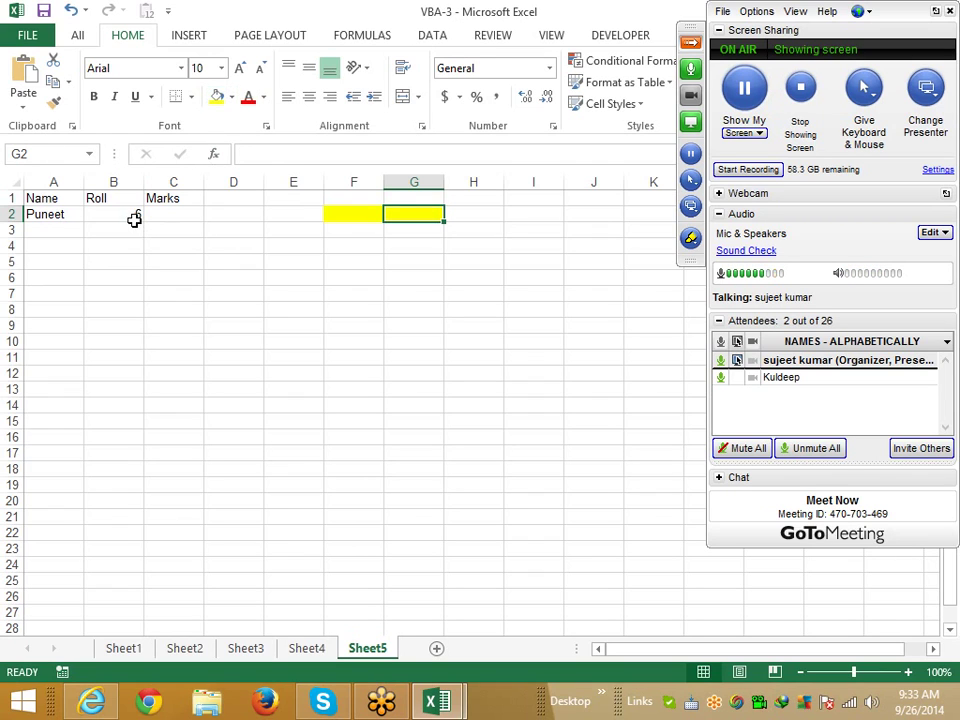
pyautogui.hotkey('alt', 'F11')
pyautogui.click(229, 455)
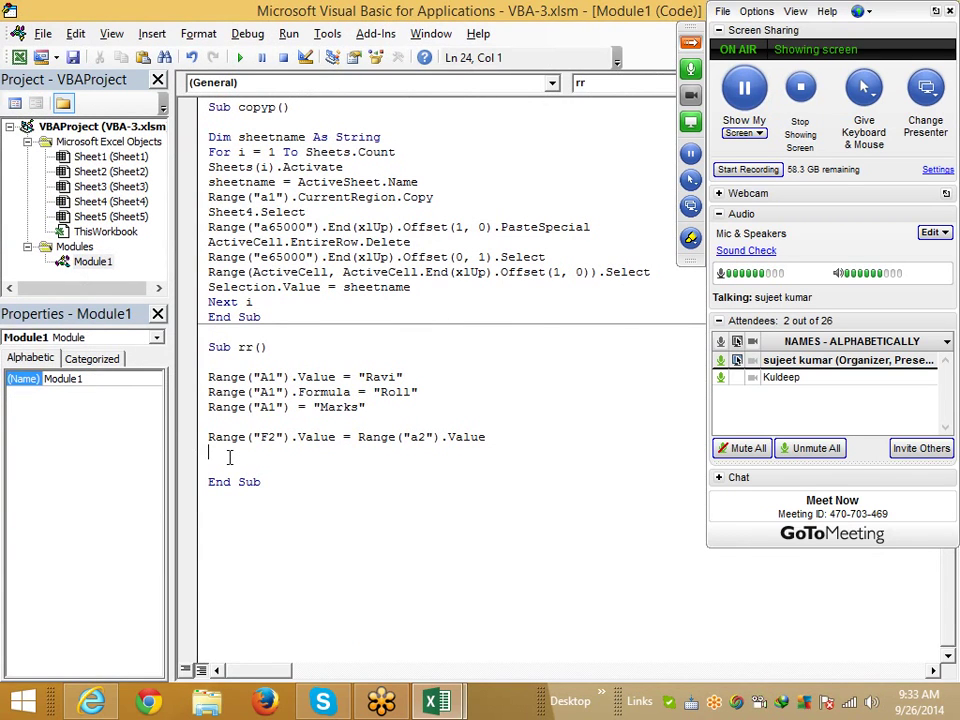
# - Add Range("G2").Value = Range("B2").Value, run rr, and check Puneet in F2 and 6 in G2
pyautogui.write('range')
pyautogui.write('("G')
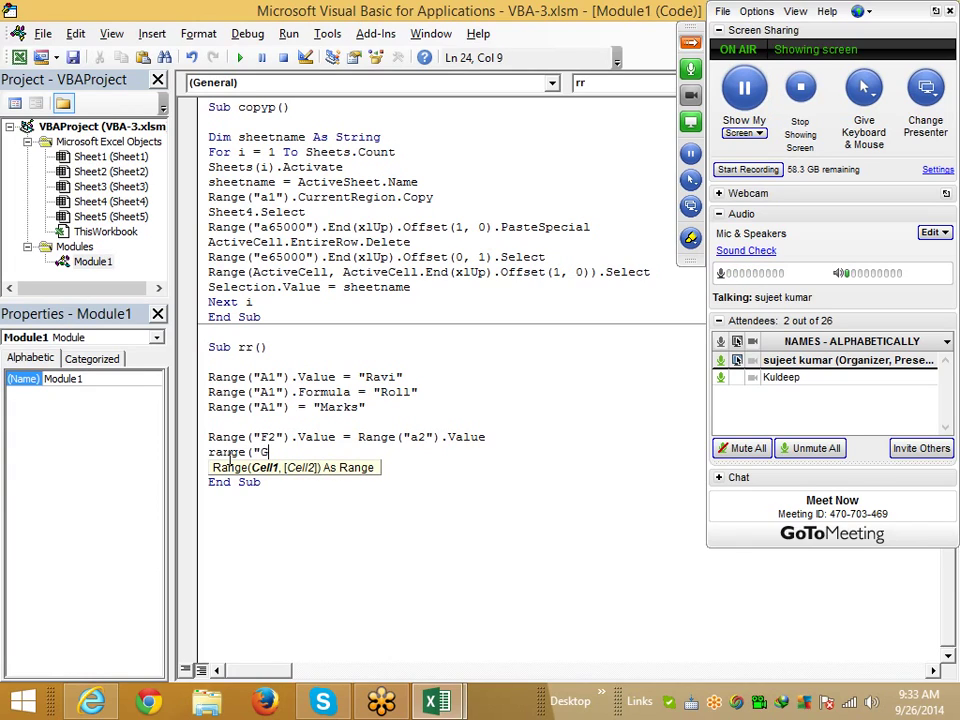
pyautogui.write('2"')
pyautogui.write(').v')
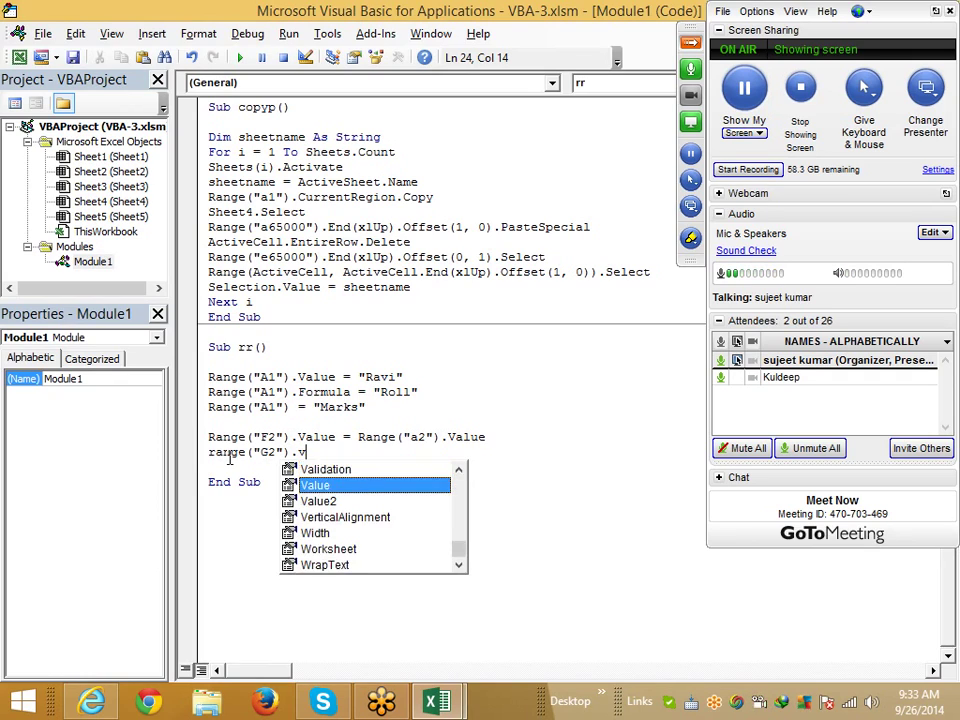
pyautogui.press('Tab')
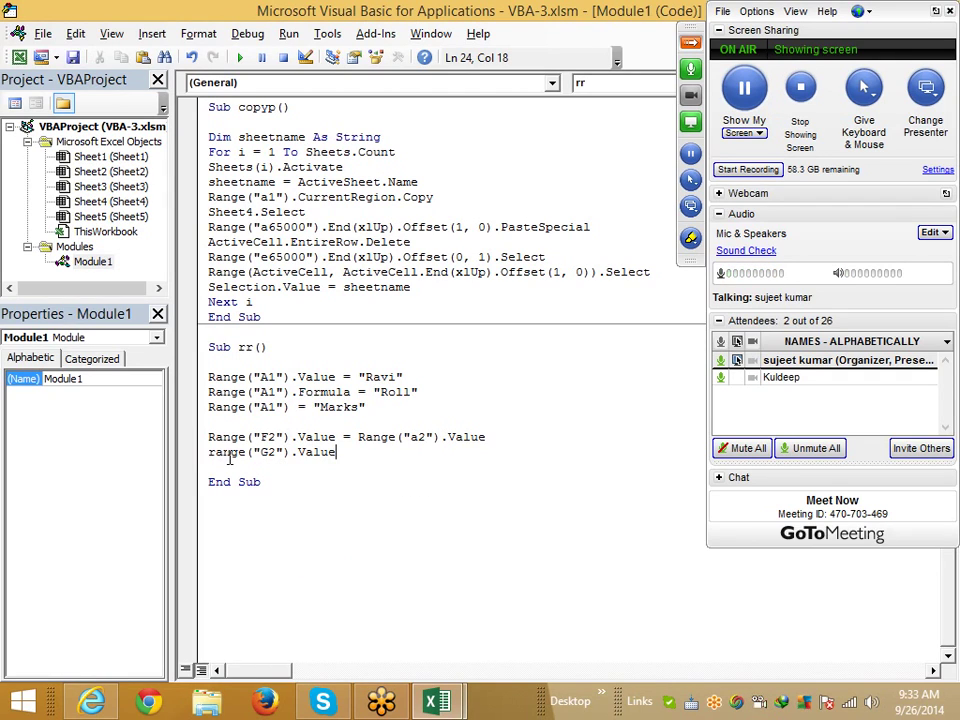
pyautogui.write('=ran')
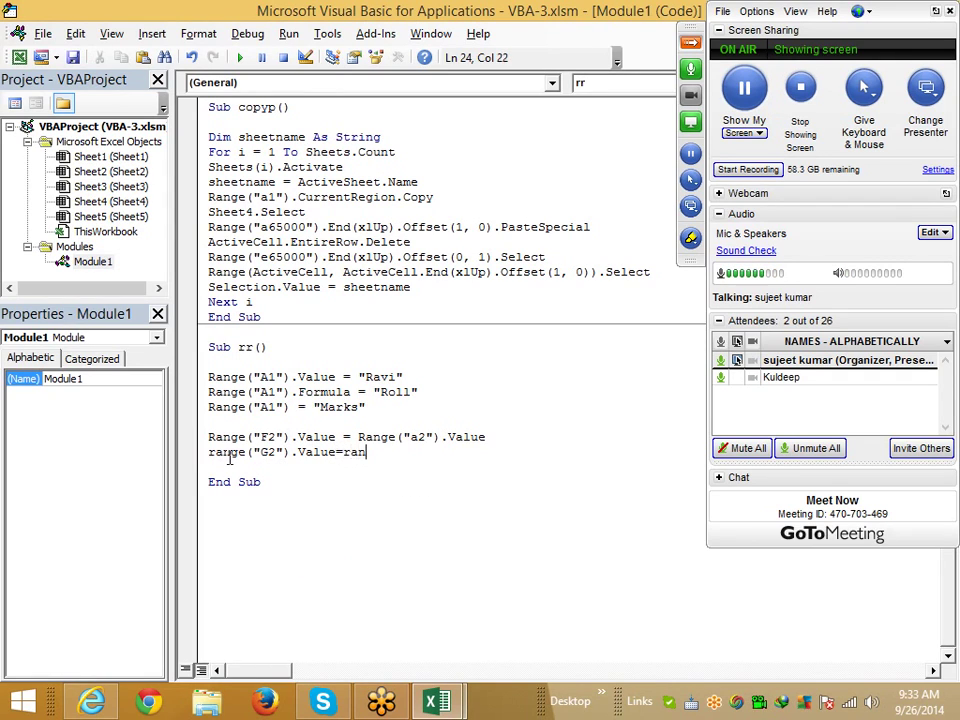
pyautogui.write('ge("')
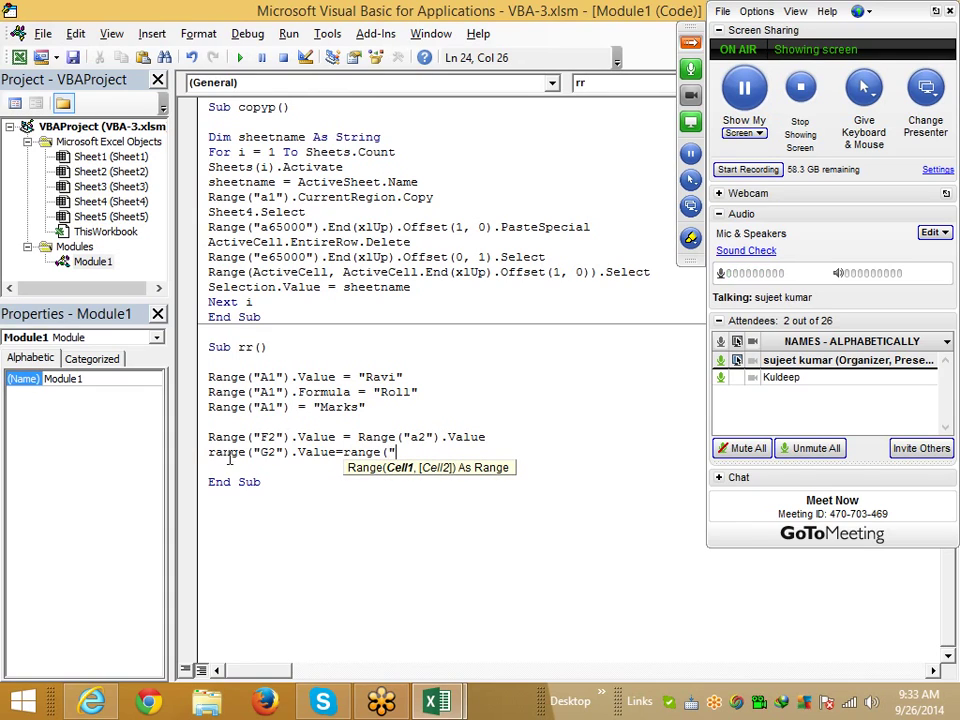
pyautogui.write('B2')
pyautogui.write(').v')
pyautogui.press('Tab')
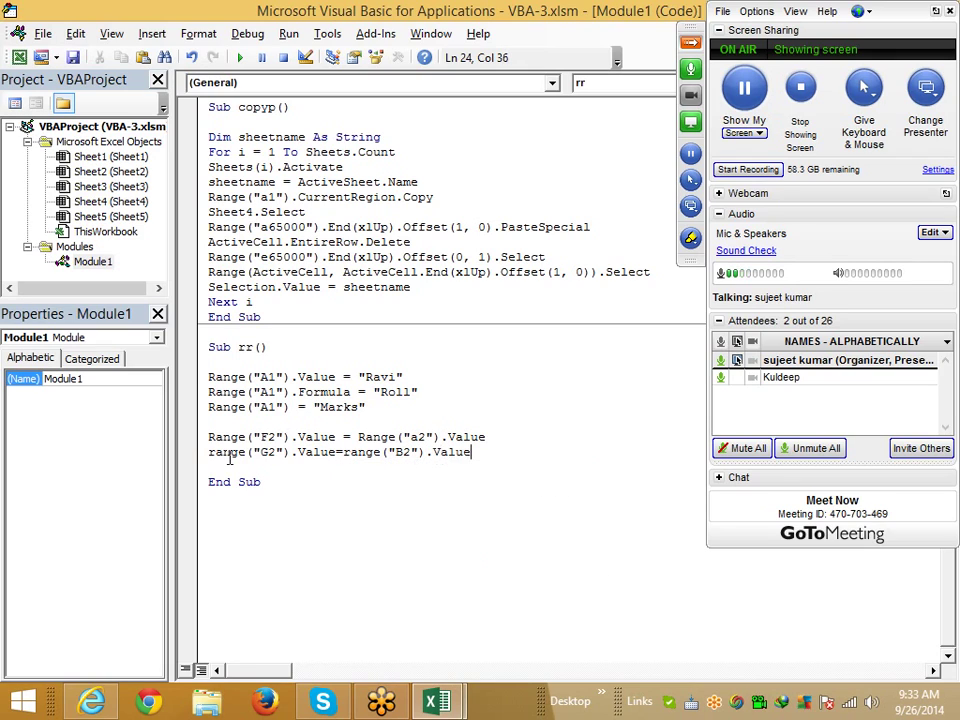
pyautogui.click(241, 452)
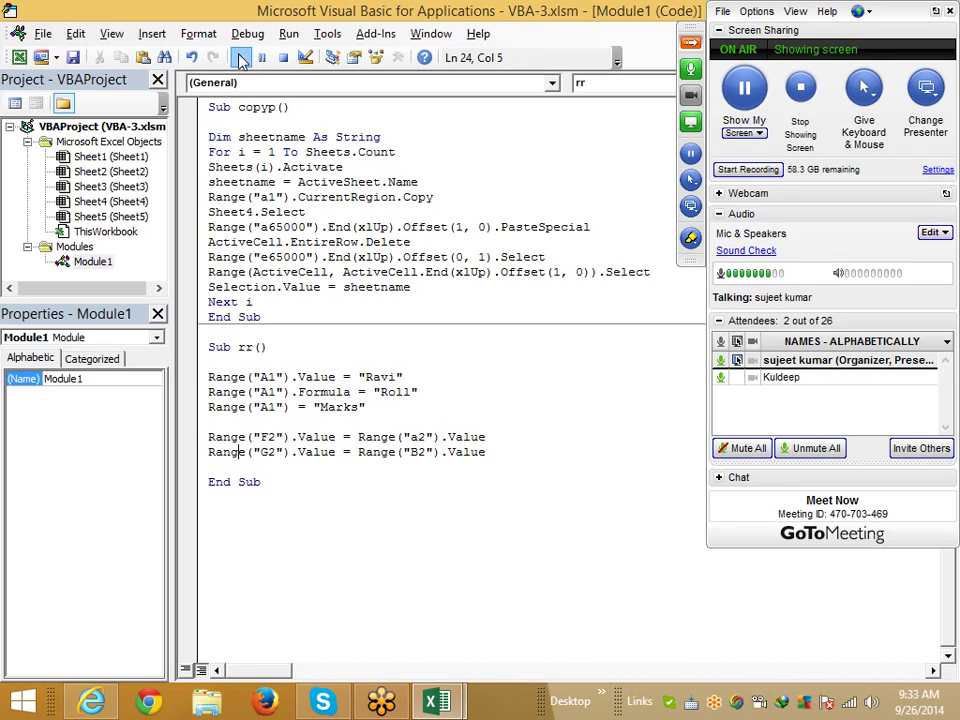
pyautogui.press('F5')
pyautogui.hotkey('alt', 'F11')
pyautogui.click(437, 216)
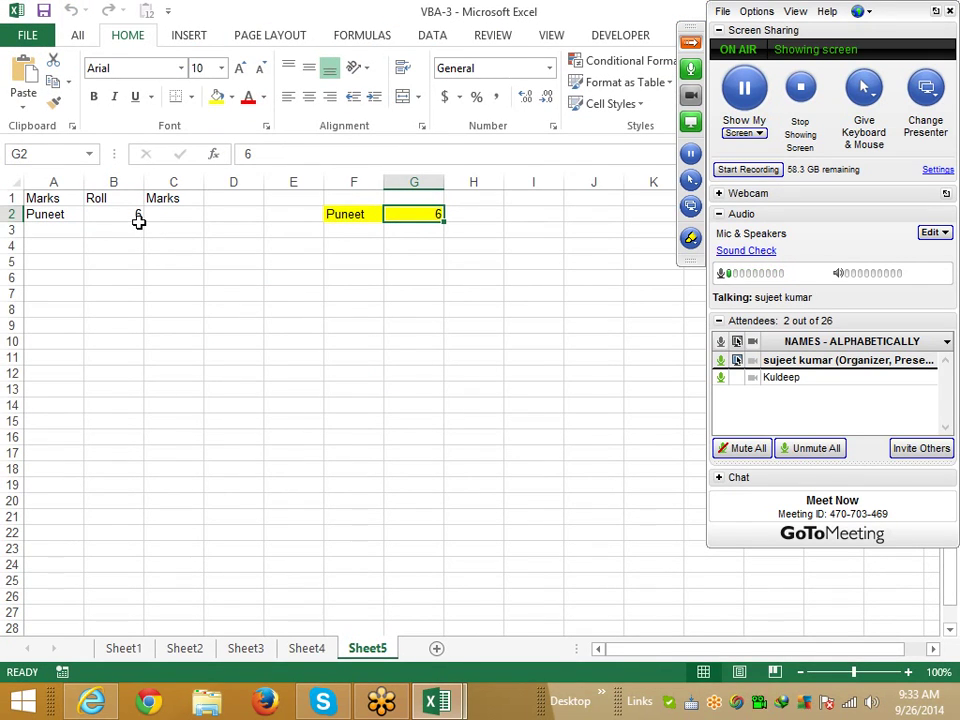
pyautogui.hotkey('alt', 'F11')
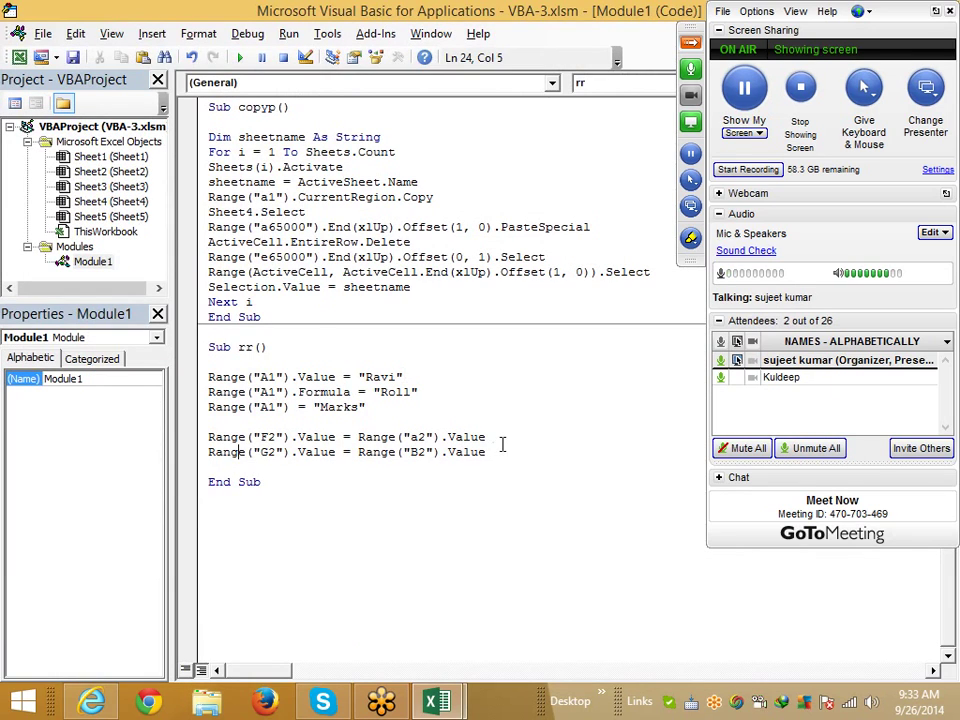
# - Change B2's .Value to .Formula on the G2 line and run rr again
pyautogui.click(500, 451)
pyautogui.press('BackSpace')
pyautogui.press('BackSpace')
pyautogui.press('BackSpace')
pyautogui.press('BackSpace')
pyautogui.press('BackSpace')
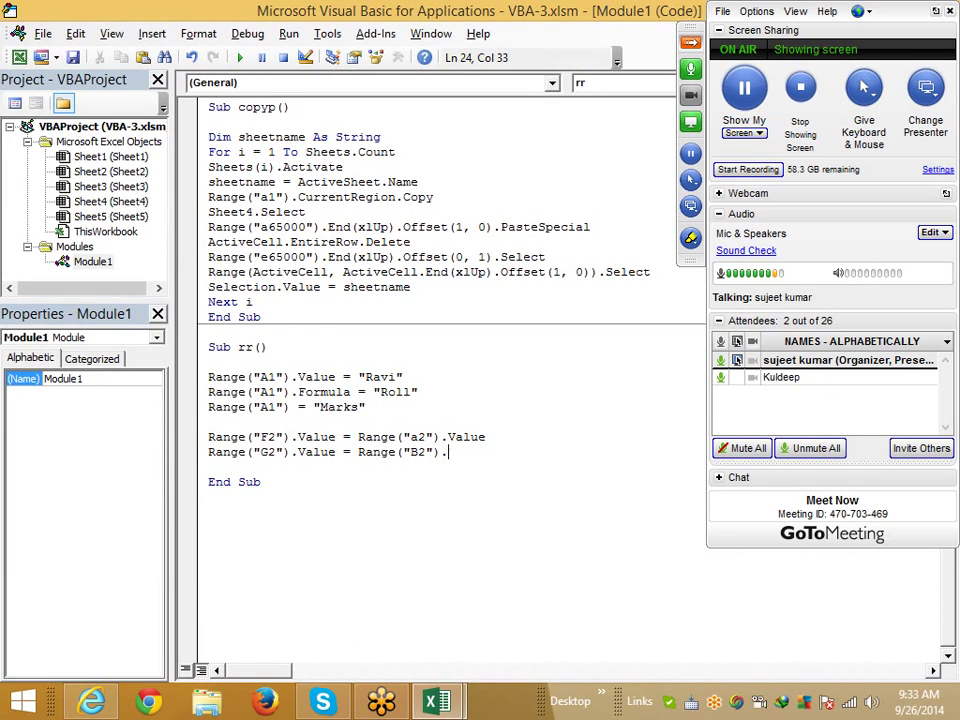
pyautogui.write('.f')
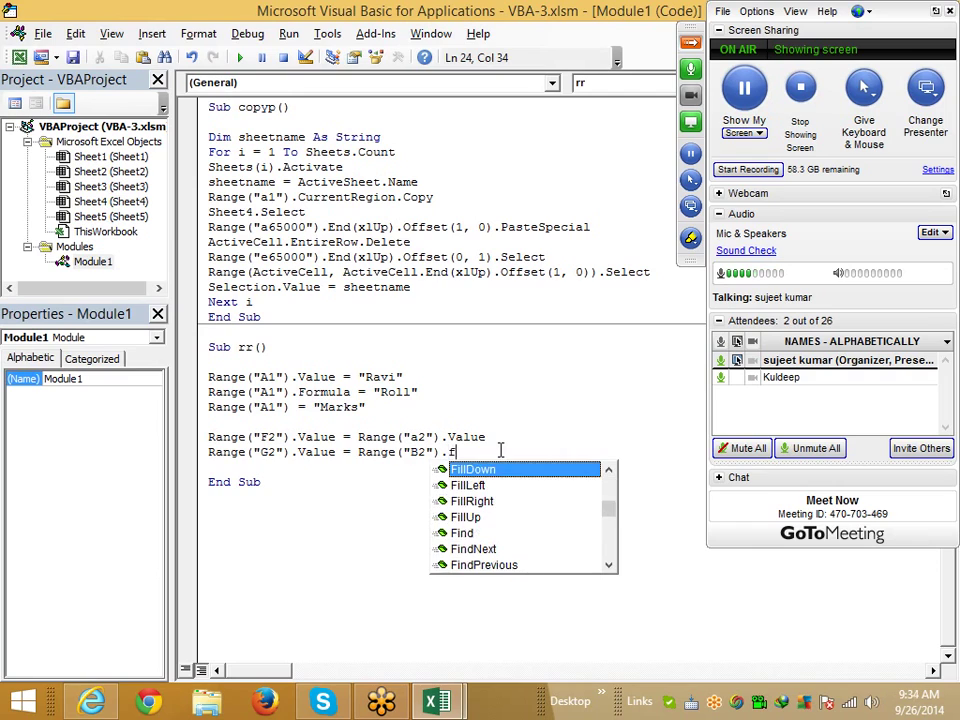
pyautogui.write('or')
pyautogui.press('Down')
pyautogui.press('Tab')
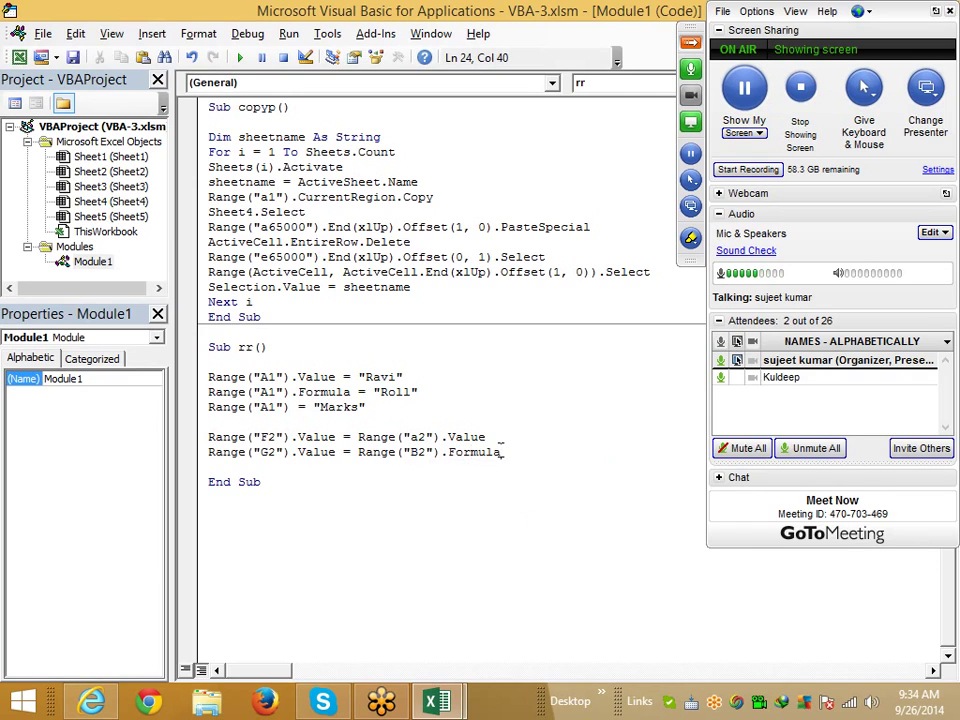
pyautogui.click(504, 482)
pyautogui.click(409, 437)
pyautogui.press('F5')
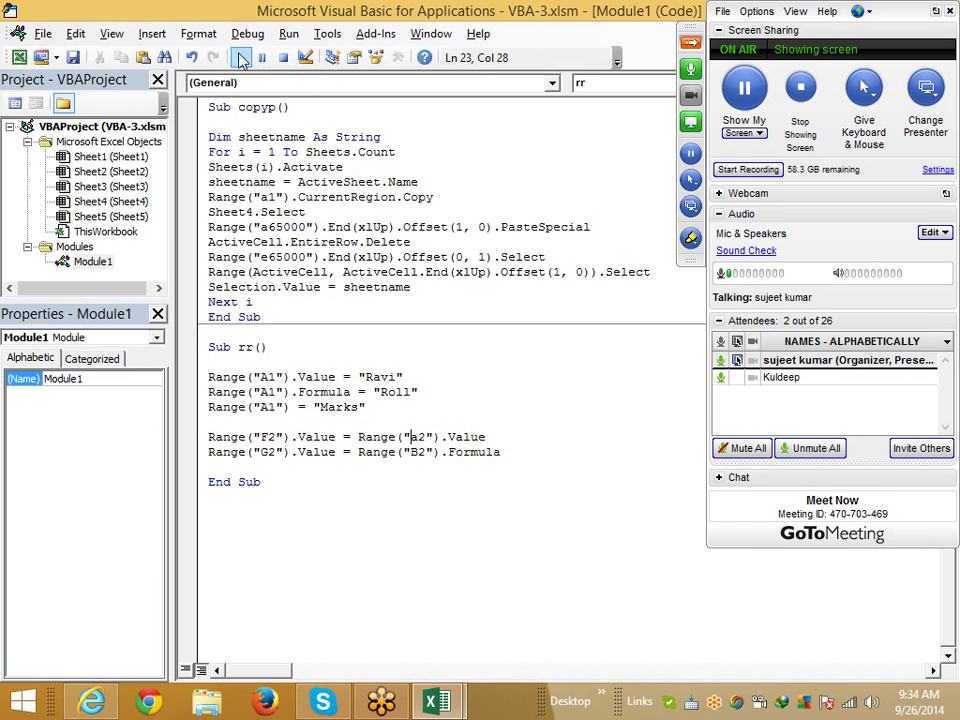
pyautogui.hotkey('alt', 'F11')
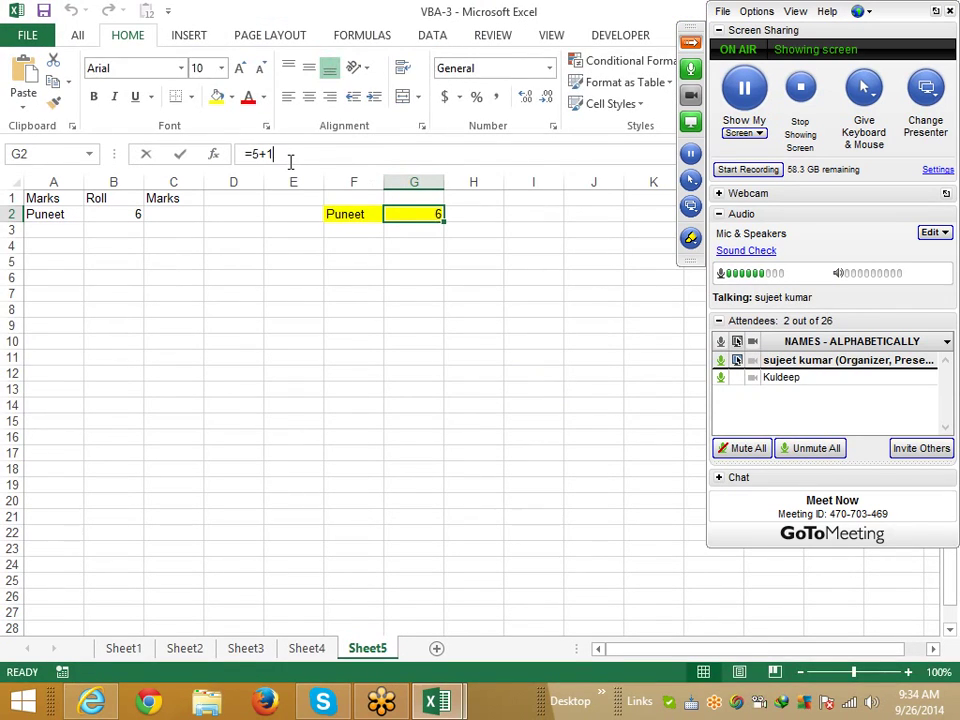
pyautogui.click(290, 158)
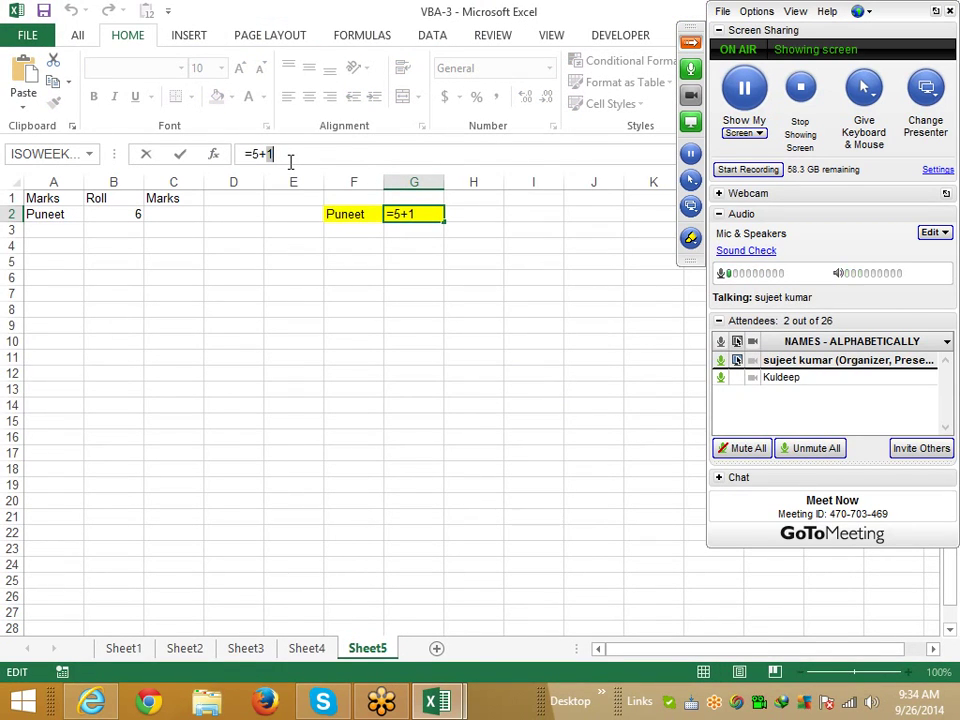
pyautogui.press('Return')
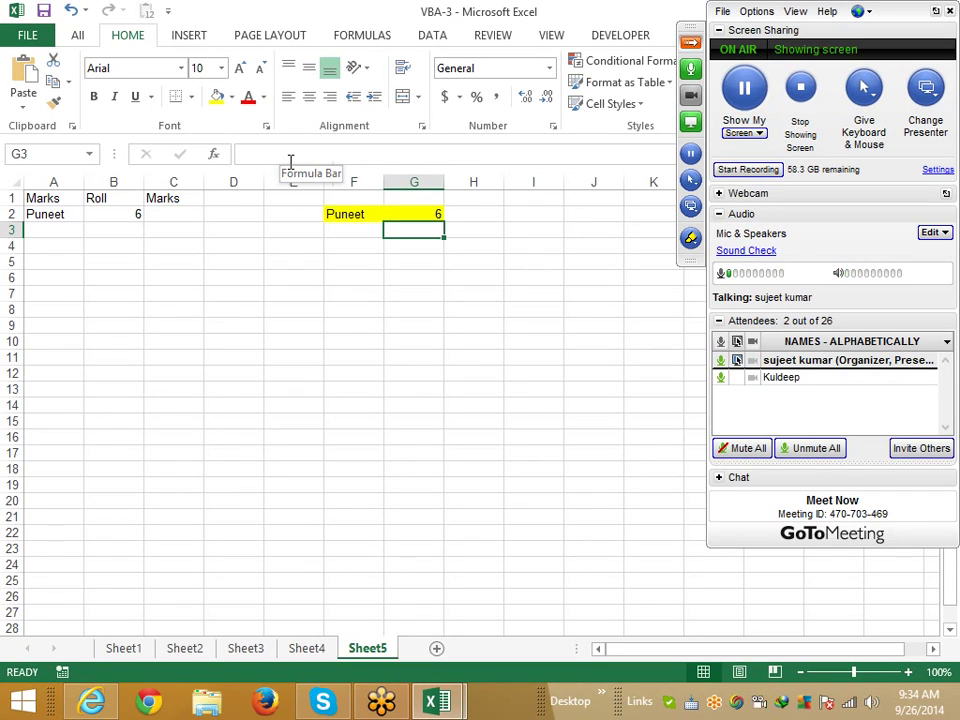
pyautogui.hotkey('alt', 'Tab')
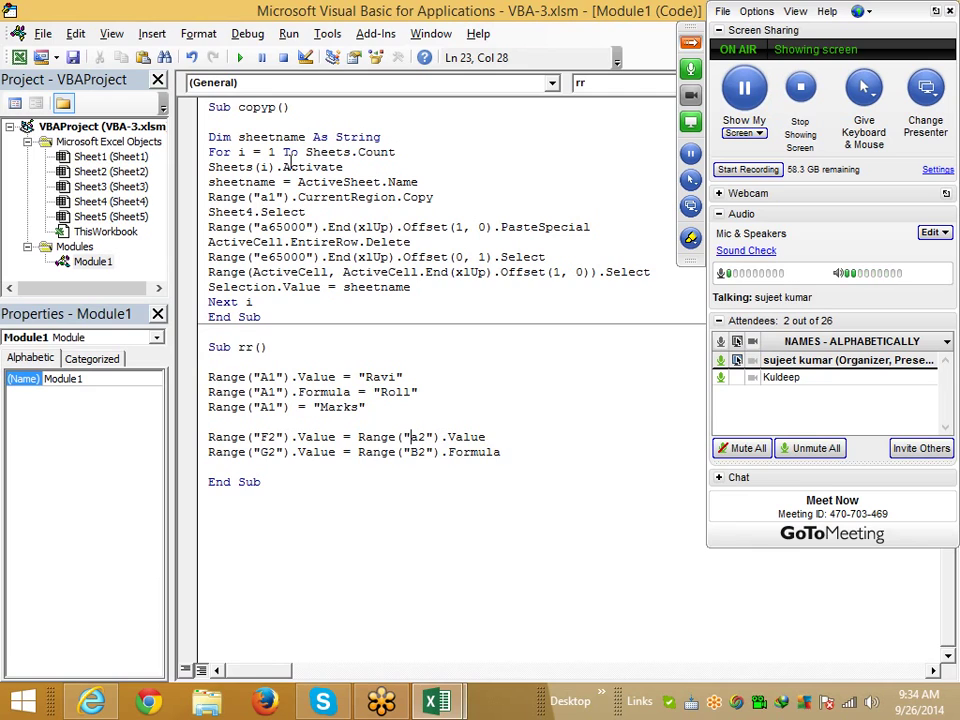
pyautogui.hotkey('alt', 'F11')
# - Add a new worksheet named Data
pyautogui.click(79, 290)
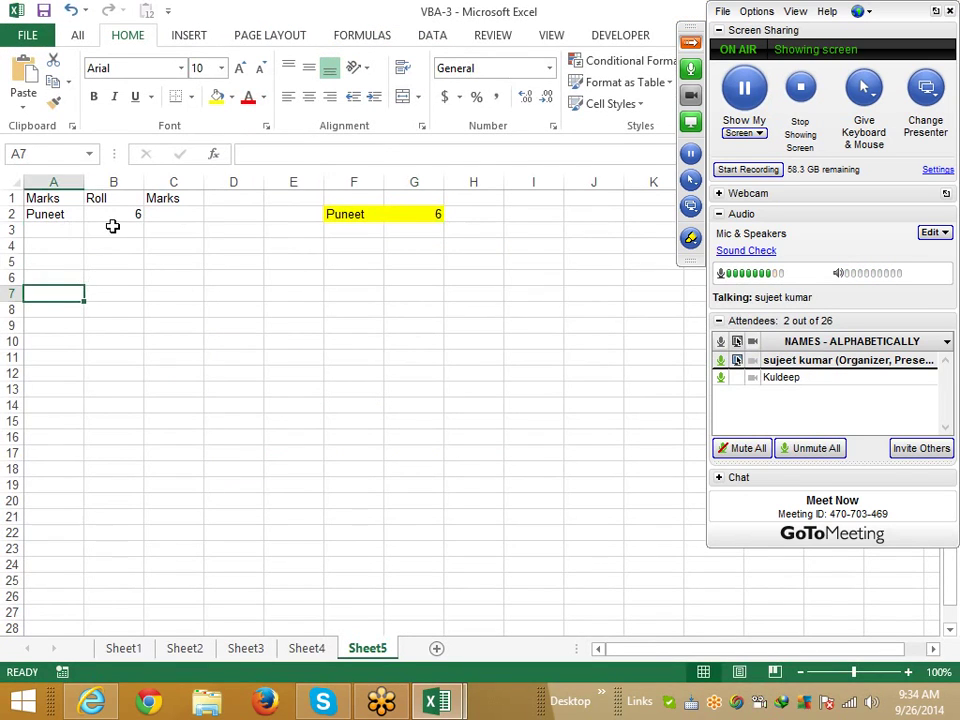
pyautogui.click(436, 648)
pyautogui.doubleClick(422, 646)
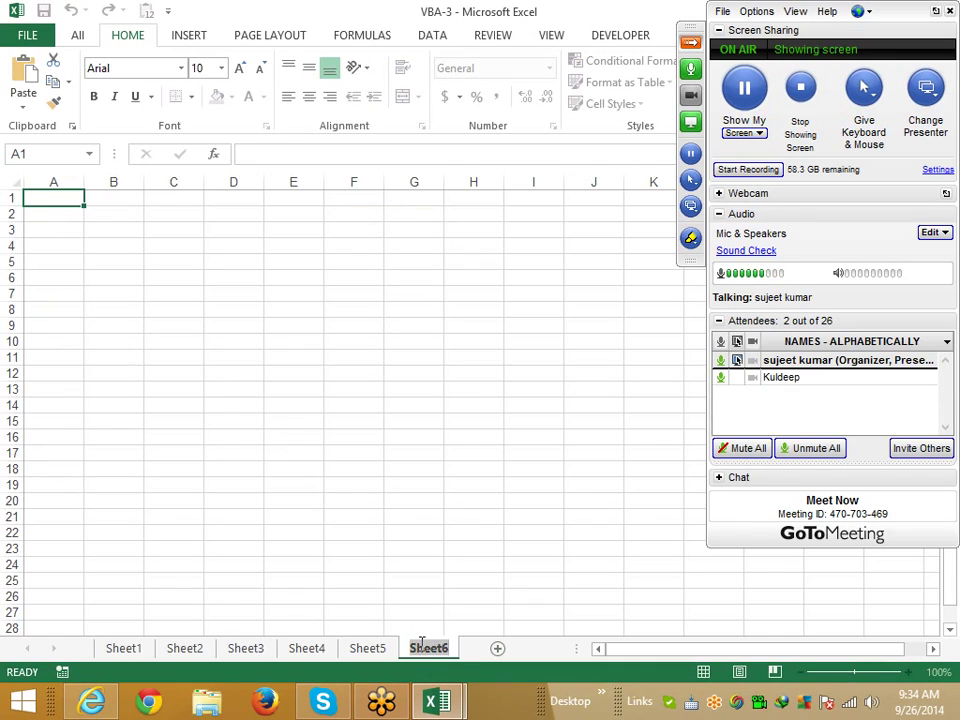
pyautogui.write('Data')
pyautogui.press('Return')
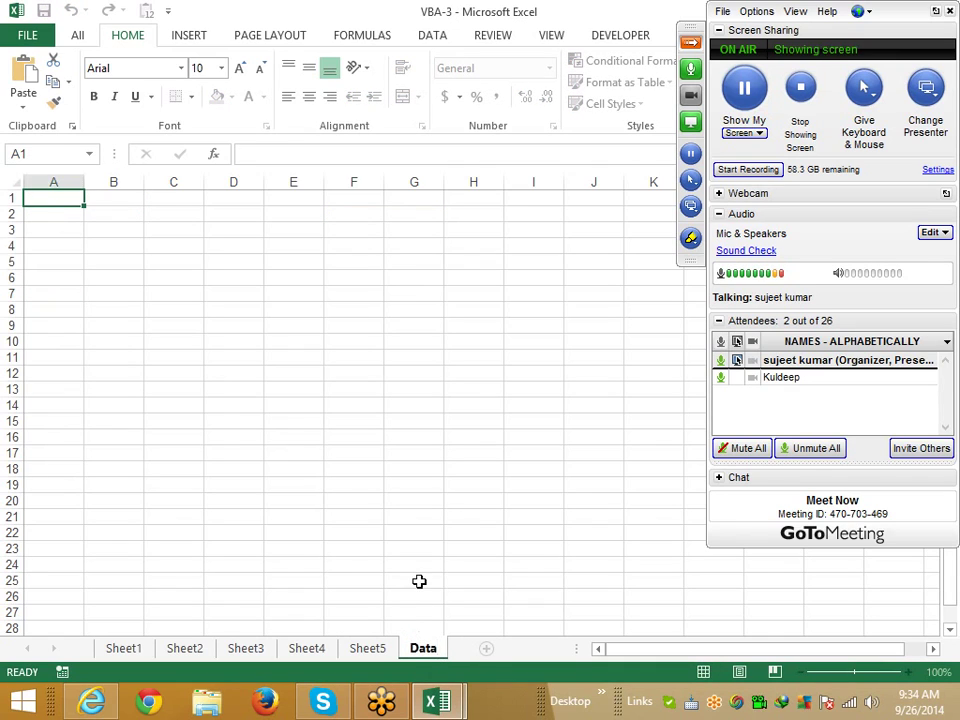
pyautogui.click(419, 581)
# - Rename Sheet5 to Format
pyautogui.click(392, 652)
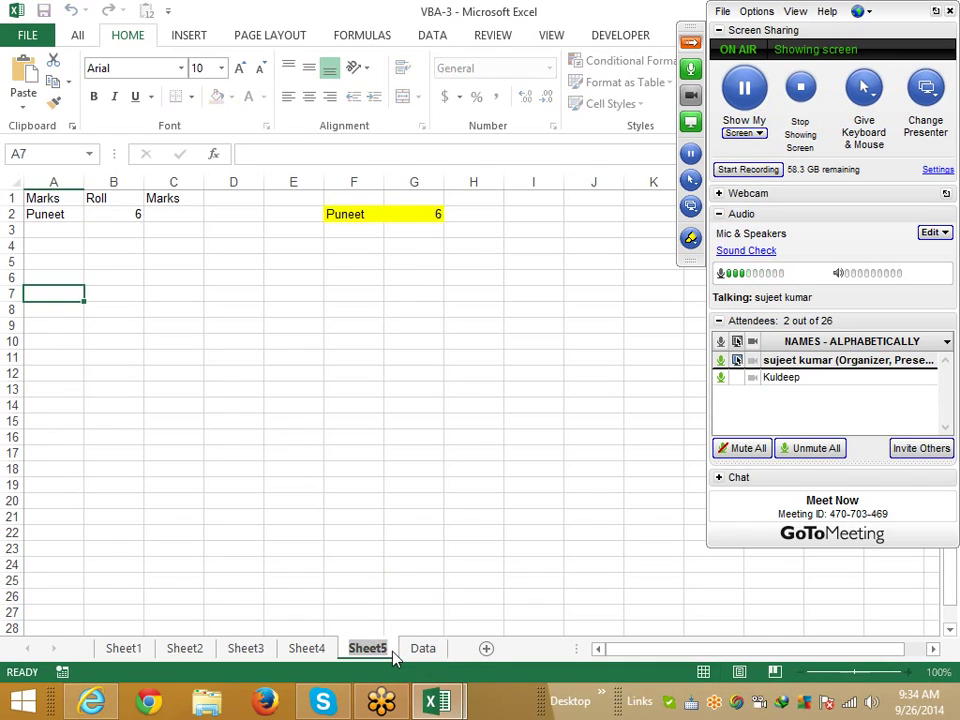
pyautogui.doubleClick(390, 652)
pyautogui.write('For')
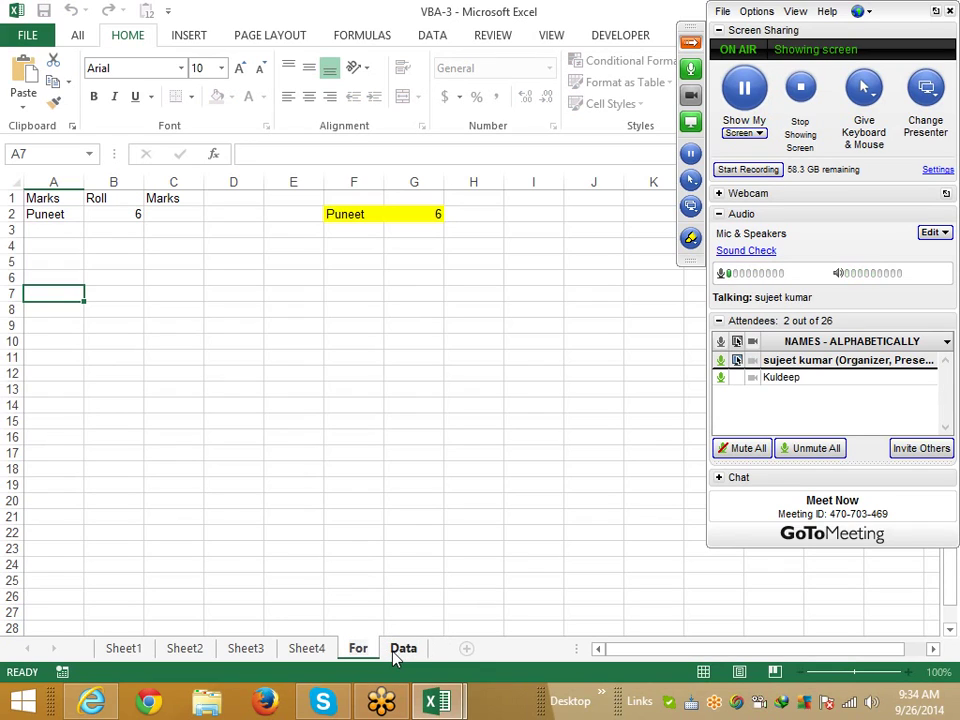
pyautogui.write('mat')
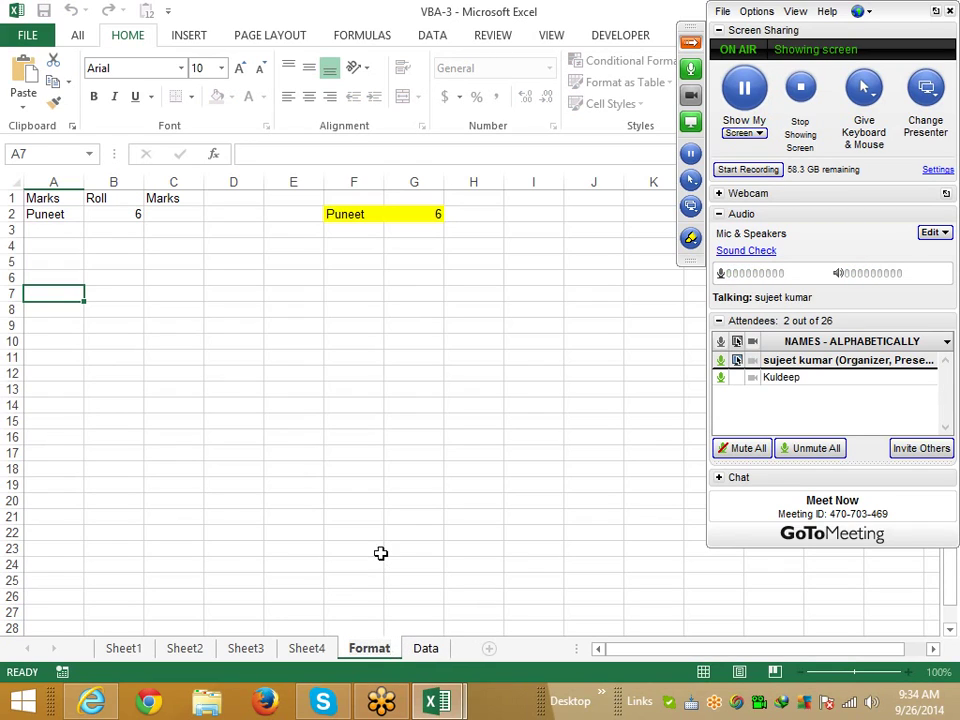
pyautogui.click(380, 553)
# - Clear the Puneet and 6 values from row 2 and select columns F and G
pyautogui.click(7, 214)
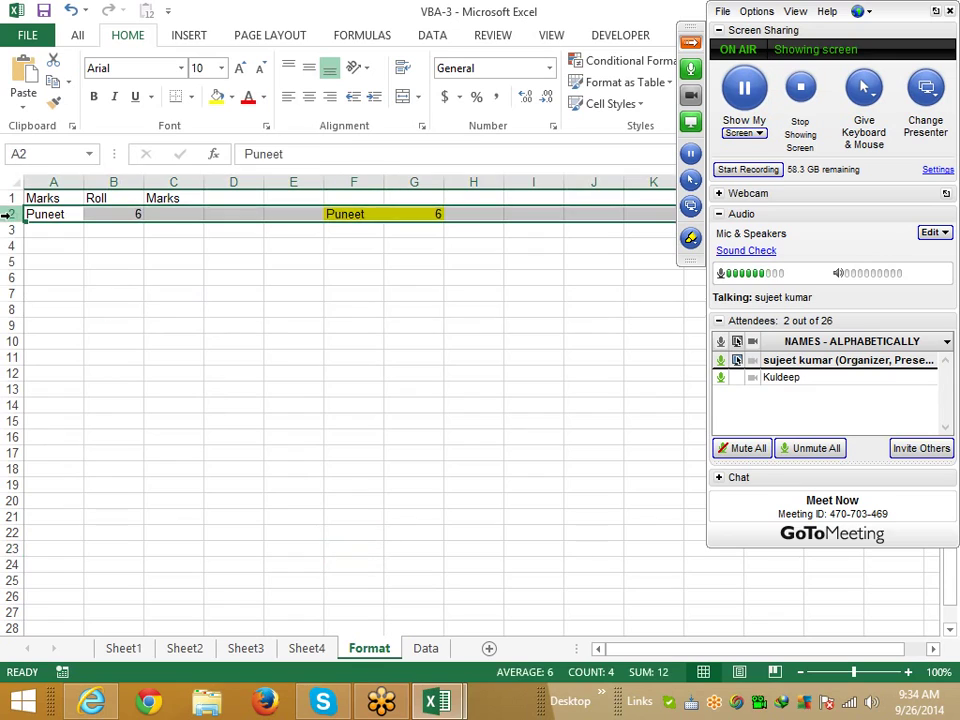
pyautogui.press('Delete')
pyautogui.click(345, 326)
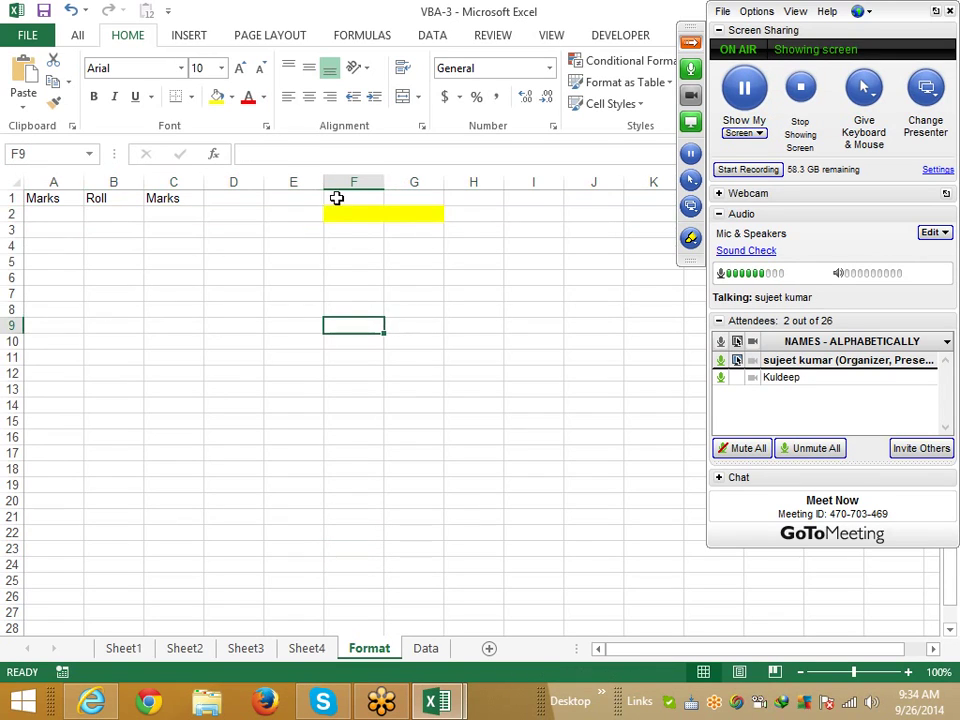
pyautogui.click(373, 181)
pyautogui.moveTo(373, 179); pyautogui.dragTo(394, 172)
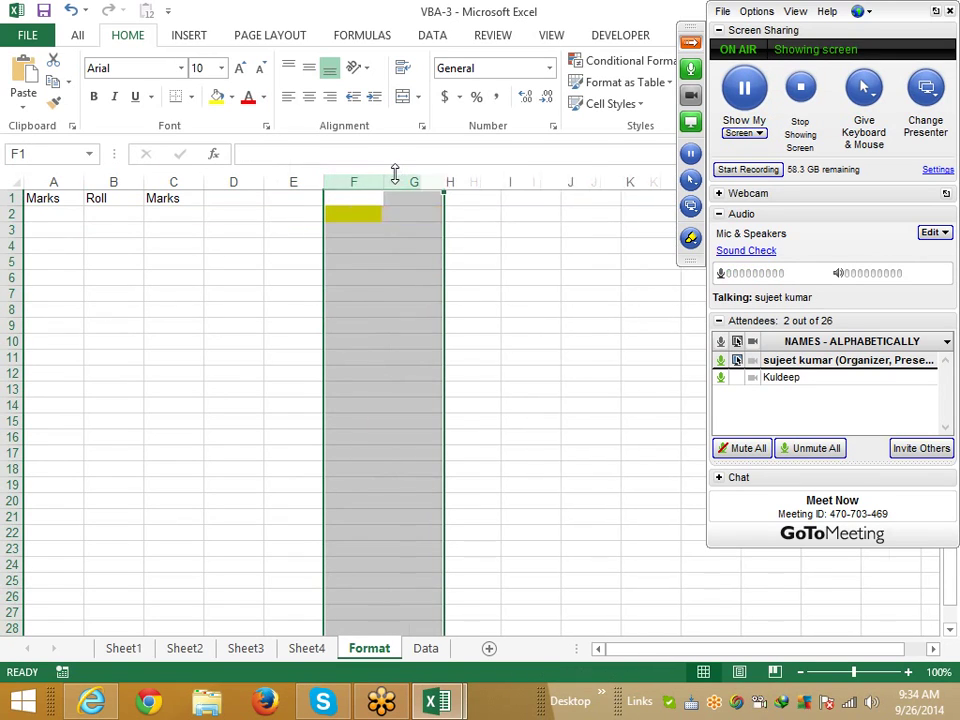
pyautogui.click(172, 293)
# - Clear the old Name, Roll, Marks headers from A1:C1
pyautogui.click(64, 212)
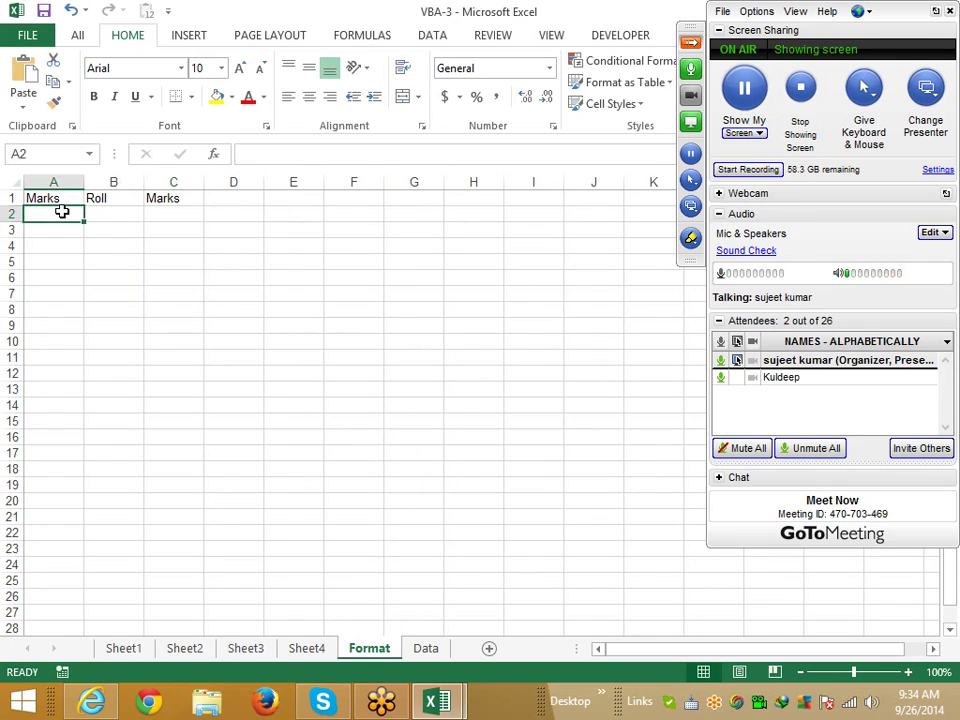
pyautogui.click(61, 200)
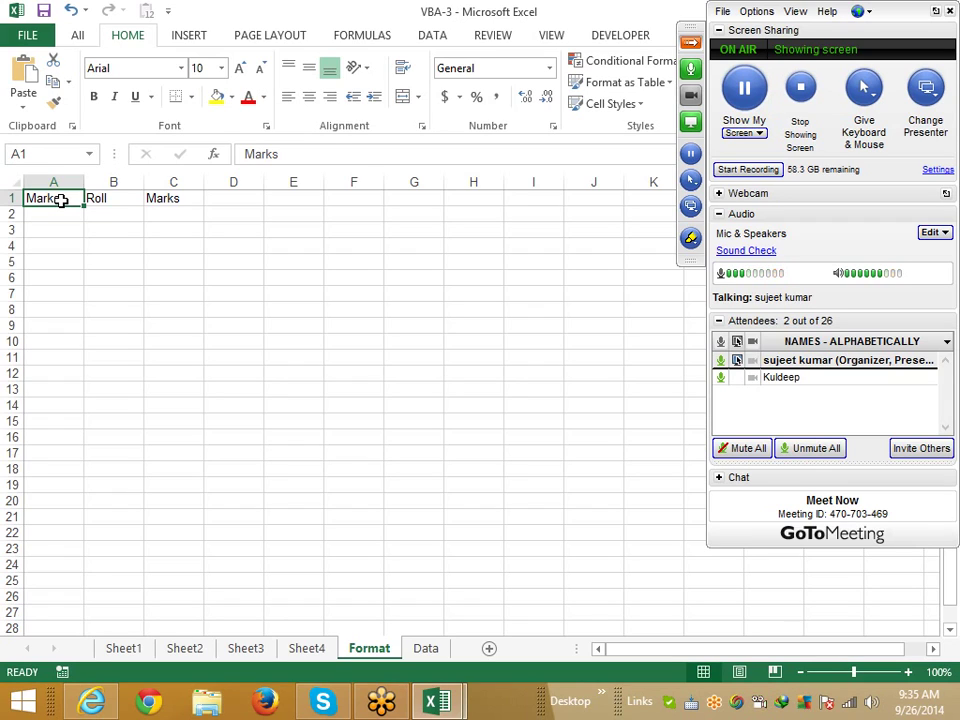
pyautogui.press('Return')
pyautogui.click(61, 201)
pyautogui.hotkey('shift', 'Right')
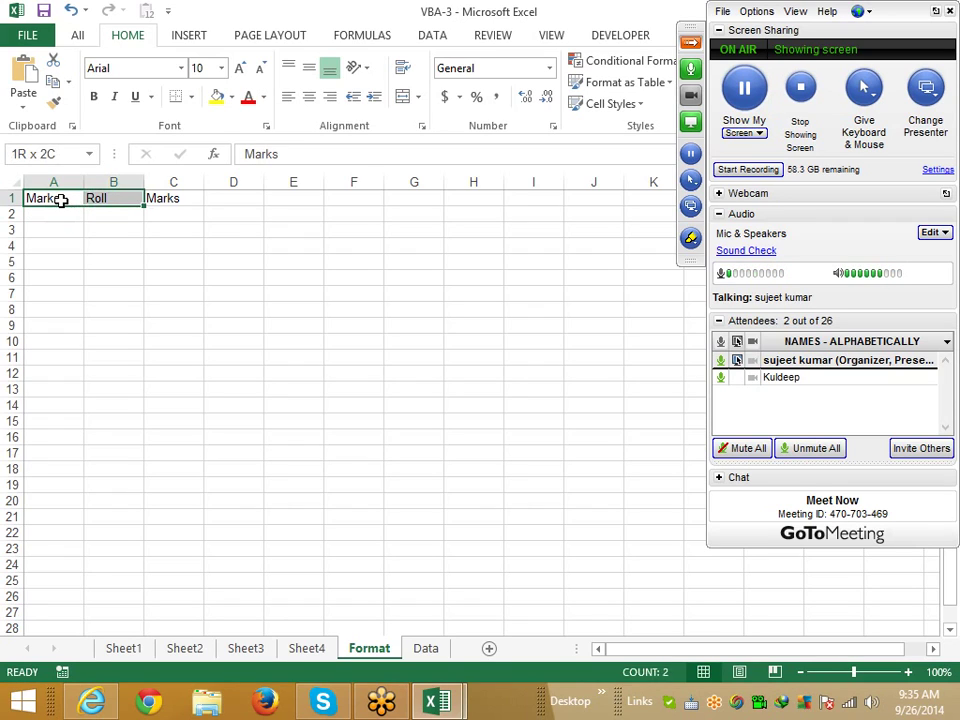
pyautogui.hotkey('shift', 'Right')
pyautogui.press('Delete')
pyautogui.press('Down')
pyautogui.click(61, 201)
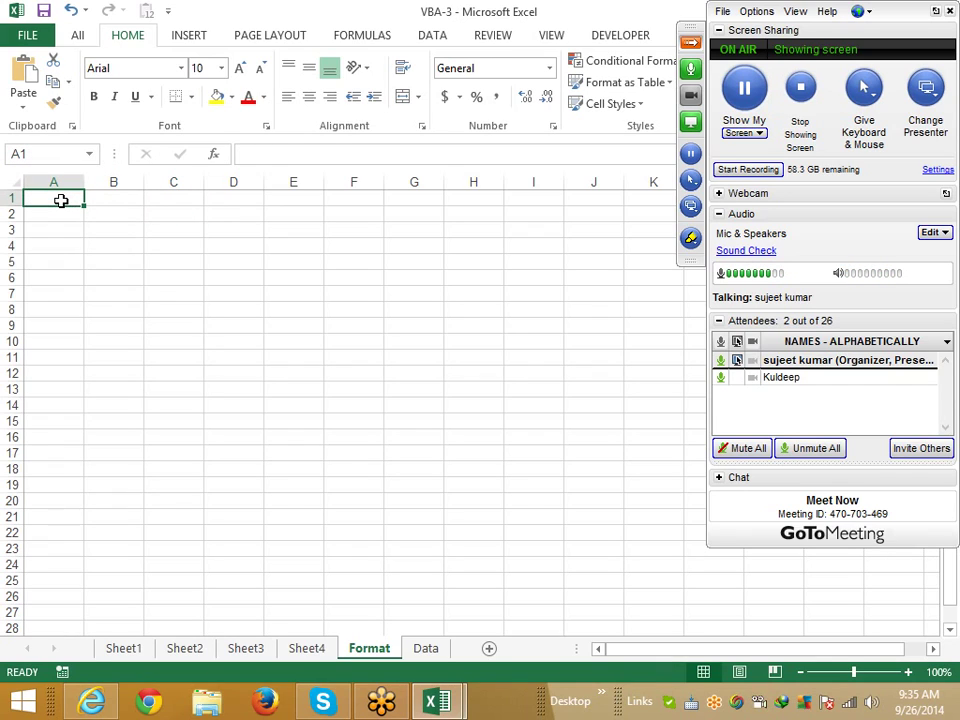
# - Enter the headers Name, Roll, Marks and City into A1:D1 of the Format sheet
pyautogui.write('N')
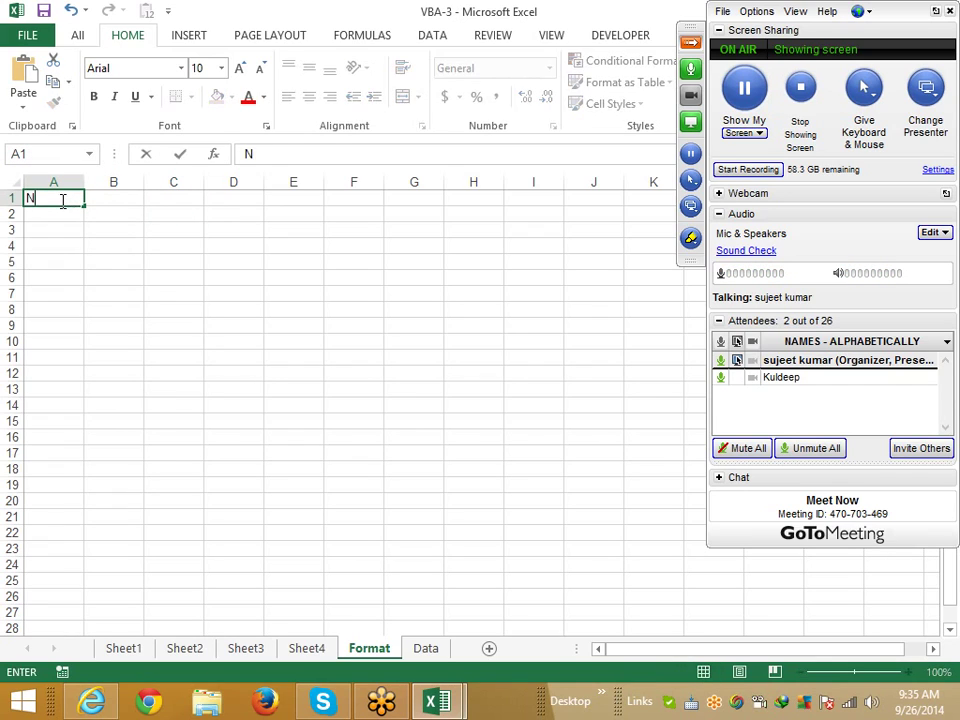
pyautogui.write('a')
pyautogui.write('me')
pyautogui.press('Tab')
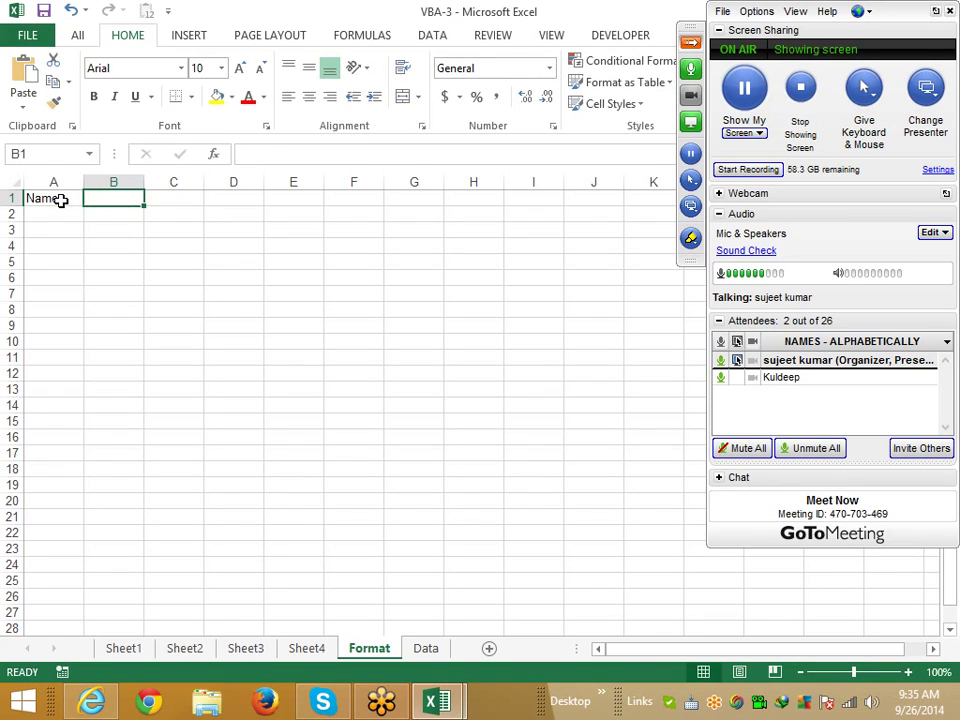
pyautogui.write('Roll')
pyautogui.press('Tab')
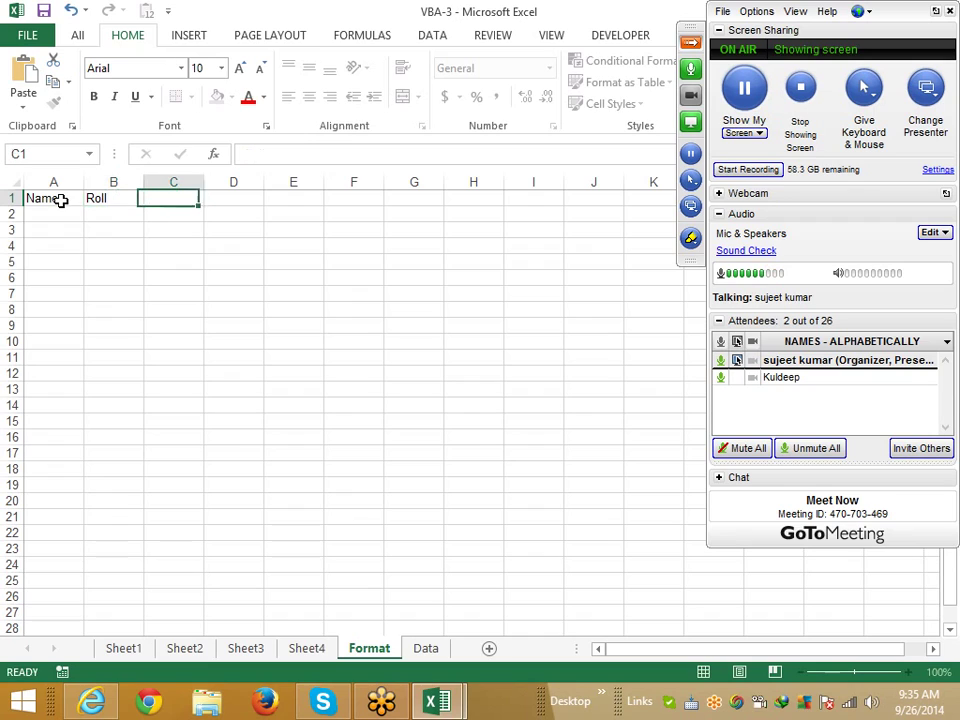
pyautogui.write('Mar')
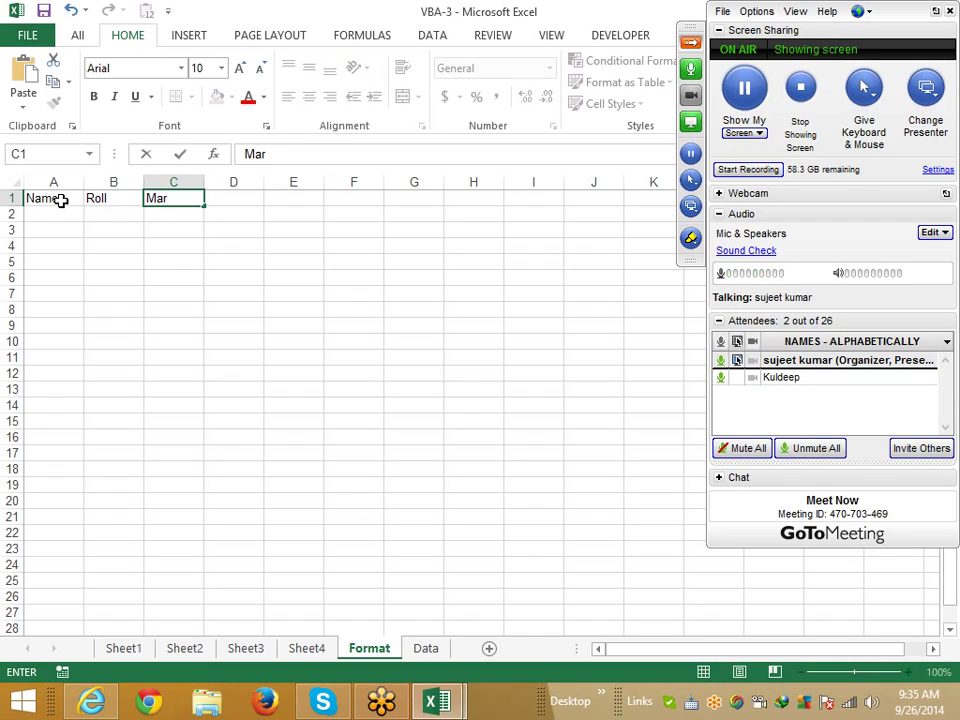
pyautogui.write('ks')
pyautogui.press('Tab')
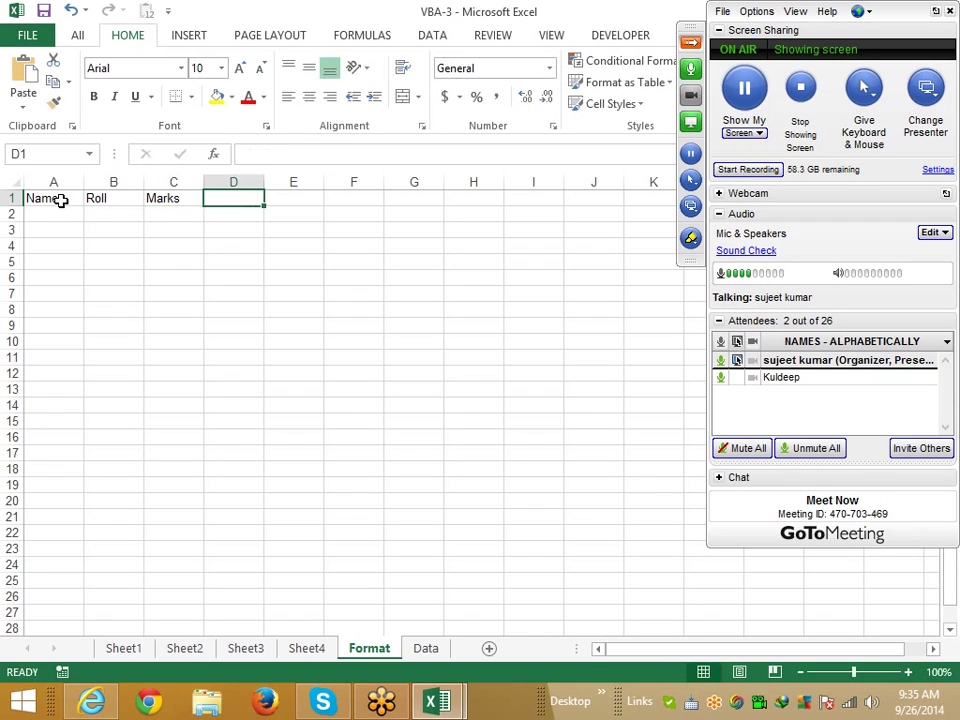
pyautogui.write('D')
pyautogui.press('BackSpace')
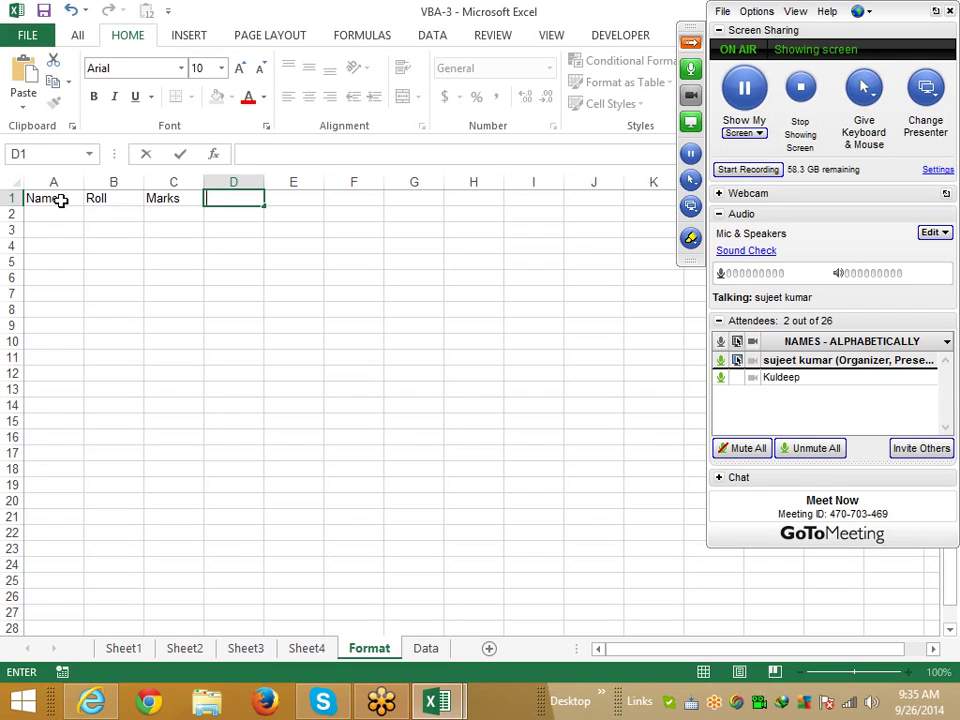
pyautogui.write('ety')
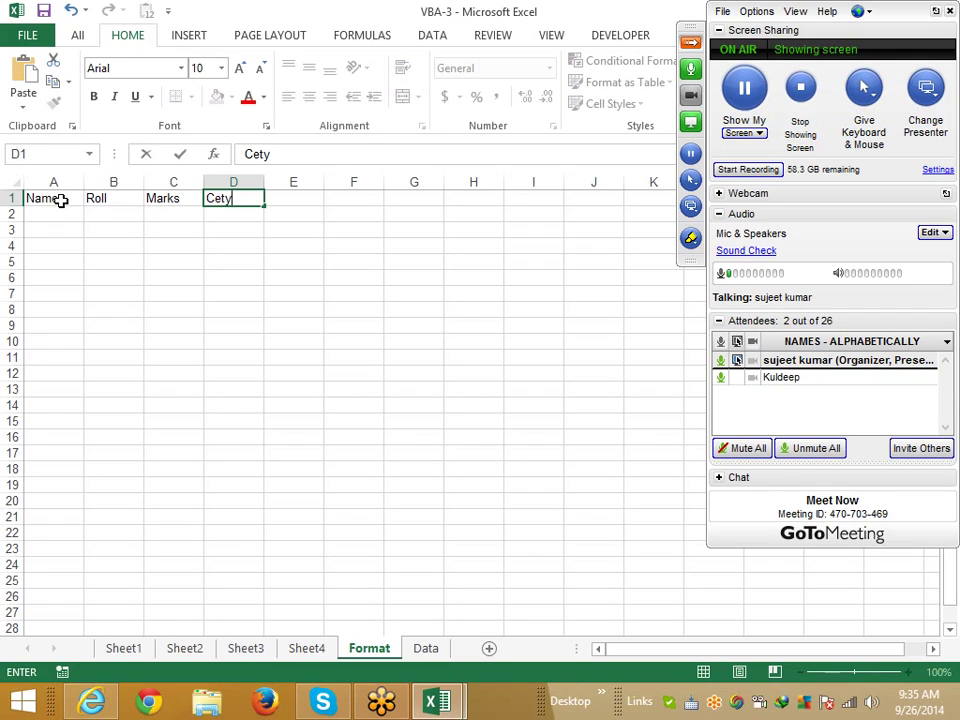
pyautogui.press('BackSpace')
pyautogui.press('BackSpace')
pyautogui.press('BackSpace')
pyautogui.write('ty')
pyautogui.press('Return')
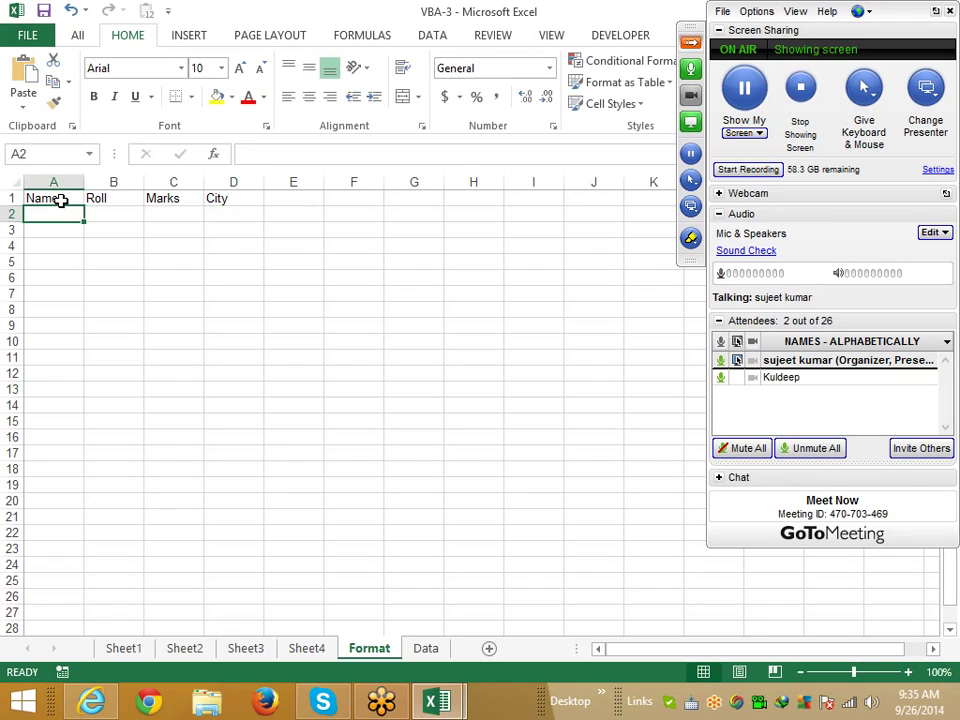
# - Fill the entry cells A2:D2 yellow and copy the A1:D1 header row
pyautogui.moveTo(61, 200)
pyautogui.mouseDown()
pyautogui.moveTo(216, 206)
pyautogui.moveTo(149, 217)
pyautogui.moveTo(47, 214)
pyautogui.mouseUp()
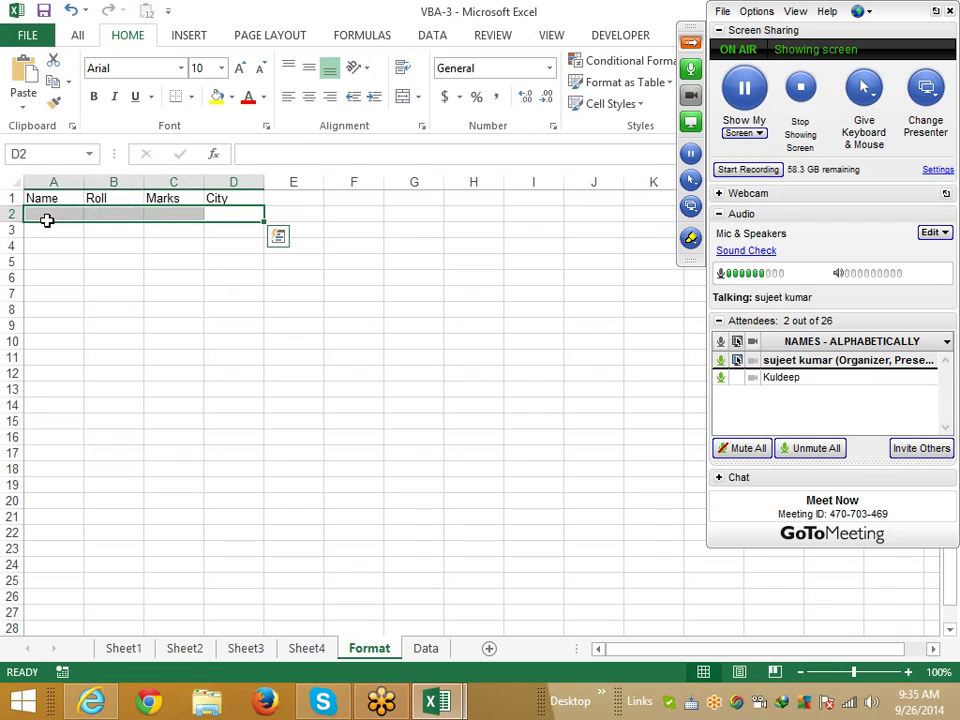
pyautogui.click(215, 98)
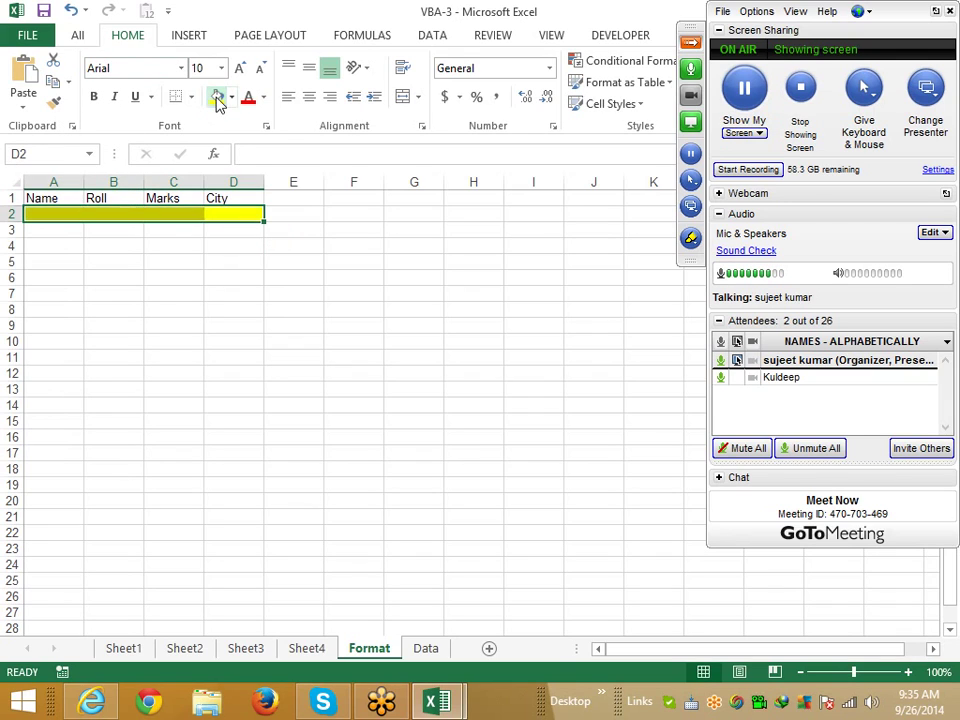
pyautogui.click(250, 262)
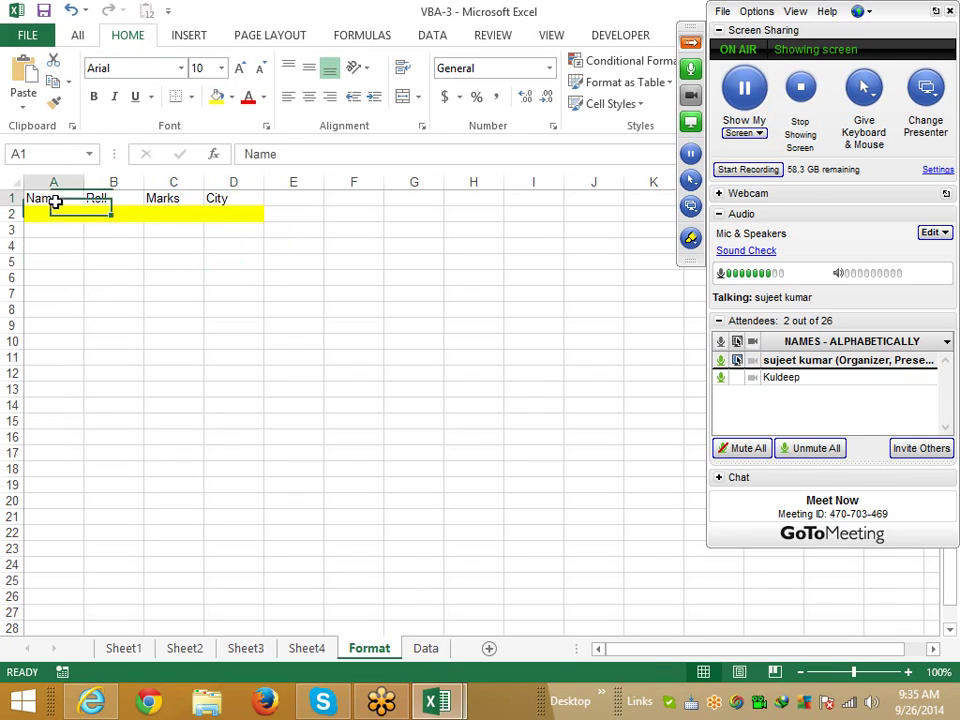
pyautogui.moveTo(52, 199); pyautogui.dragTo(229, 199)
pyautogui.hotkey('ctrl', 'c')
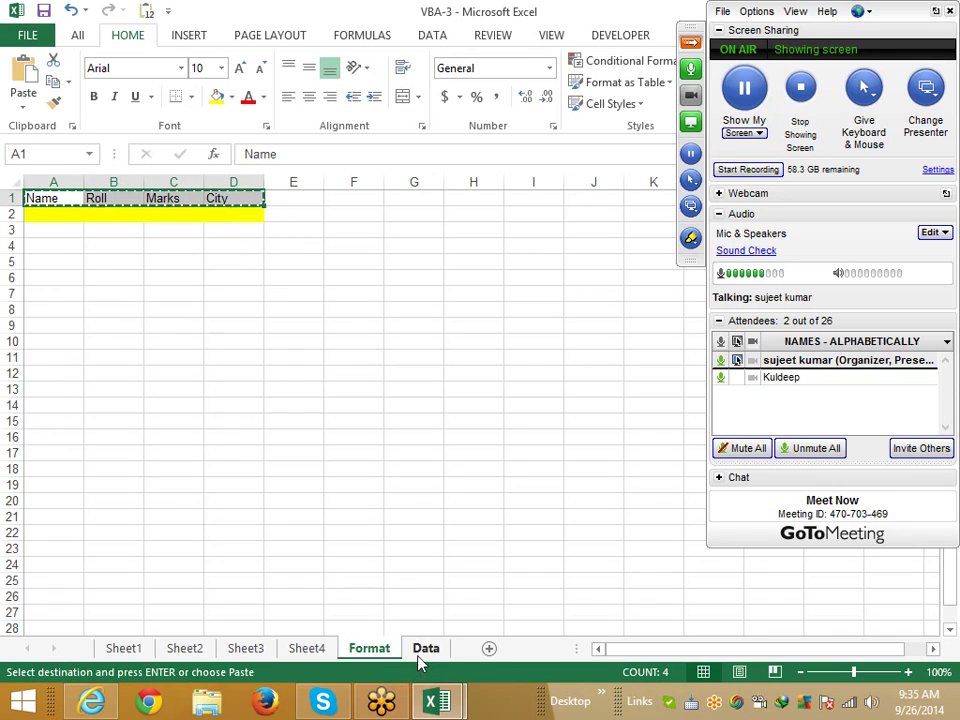
# - Paste the Name, Roll, Marks, City headers into Data!A1, then cancel the copy on Format
pyautogui.click(421, 655)
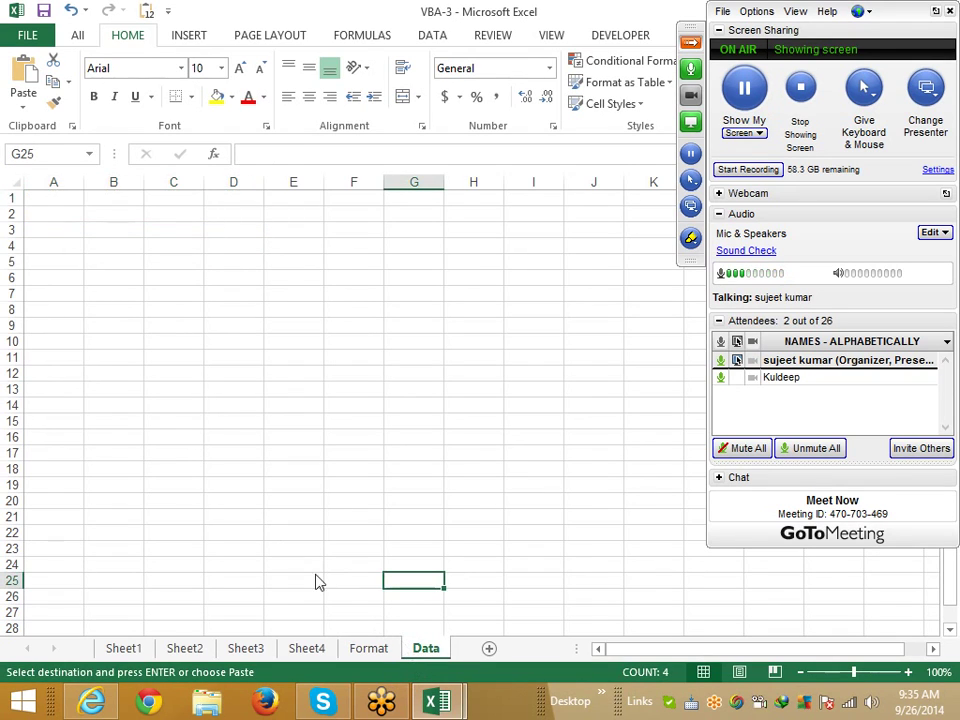
pyautogui.click(53, 197)
pyautogui.hotkey('ctrl', 'v')
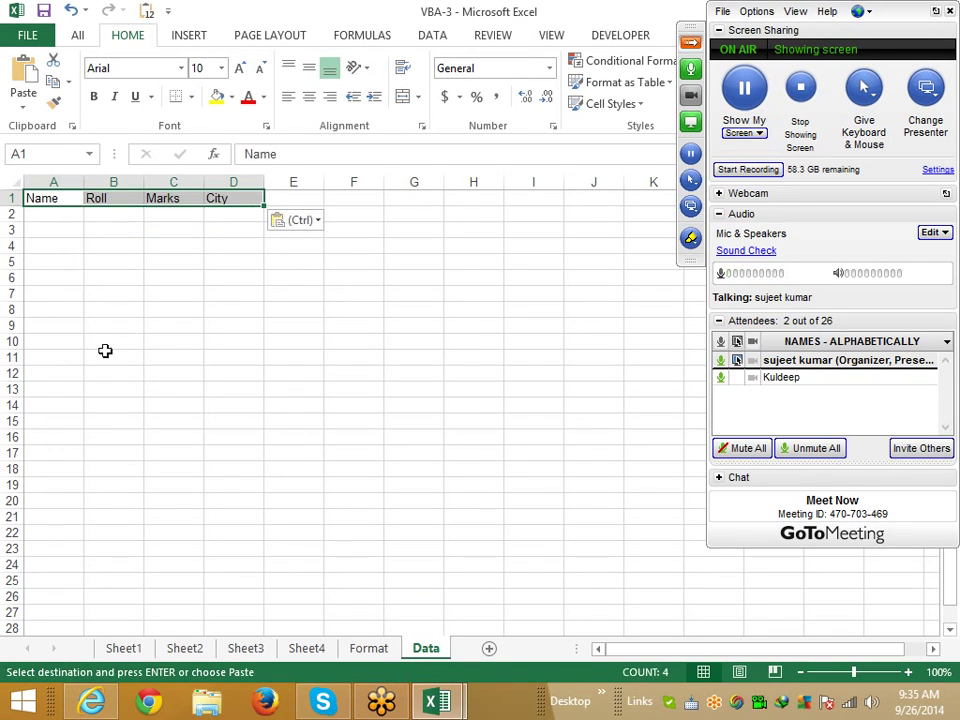
pyautogui.click(372, 654)
pyautogui.click(173, 420)
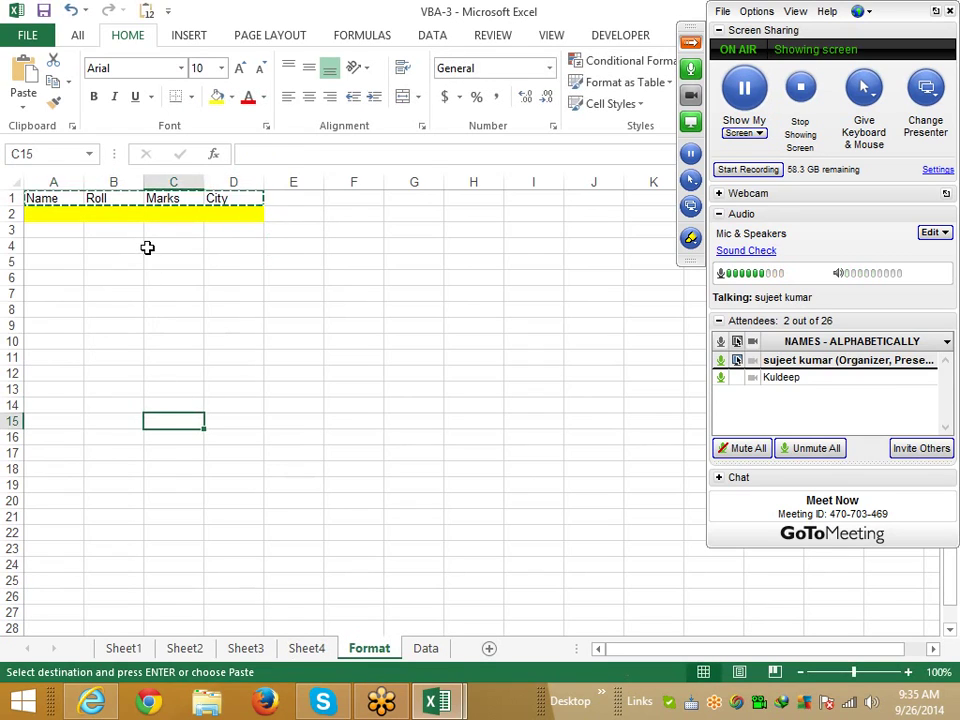
pyautogui.click(146, 245)
pyautogui.press('Escape')
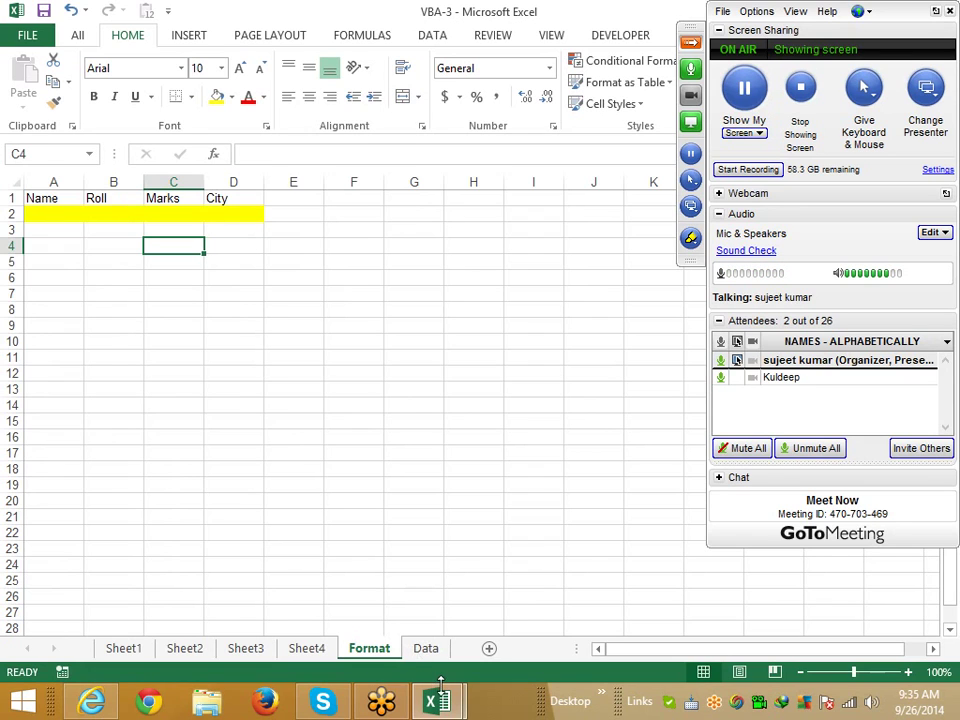
# - Declare Sub send() in Module1 below the rr macro, with a blank body line
pyautogui.moveTo(447, 707)
pyautogui.click(491, 630)
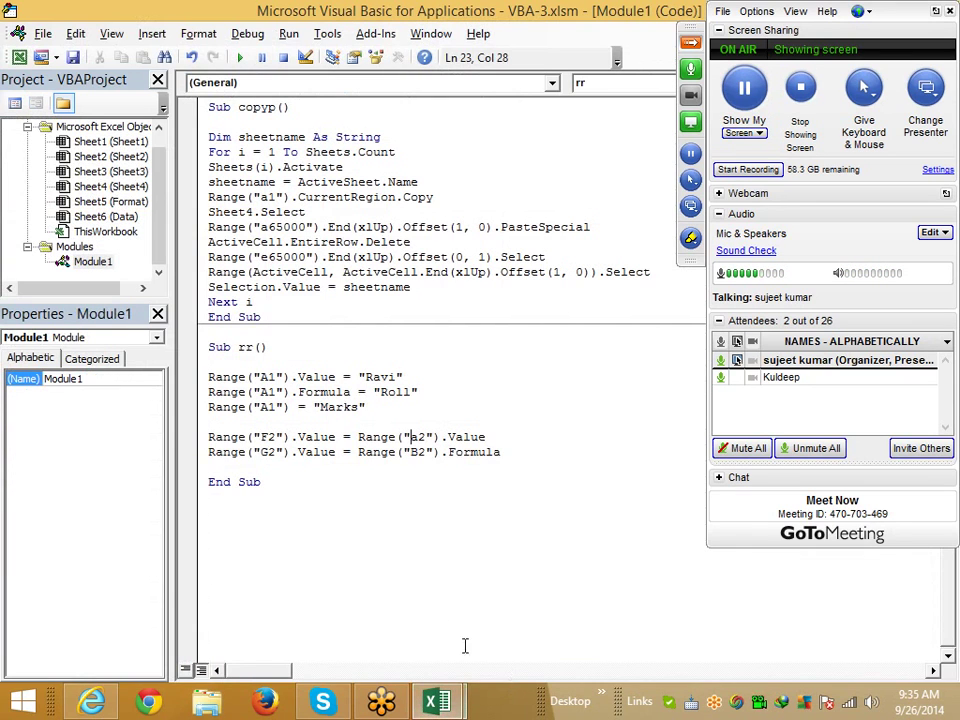
pyautogui.write('su')
pyautogui.write('n')
pyautogui.write('b ')
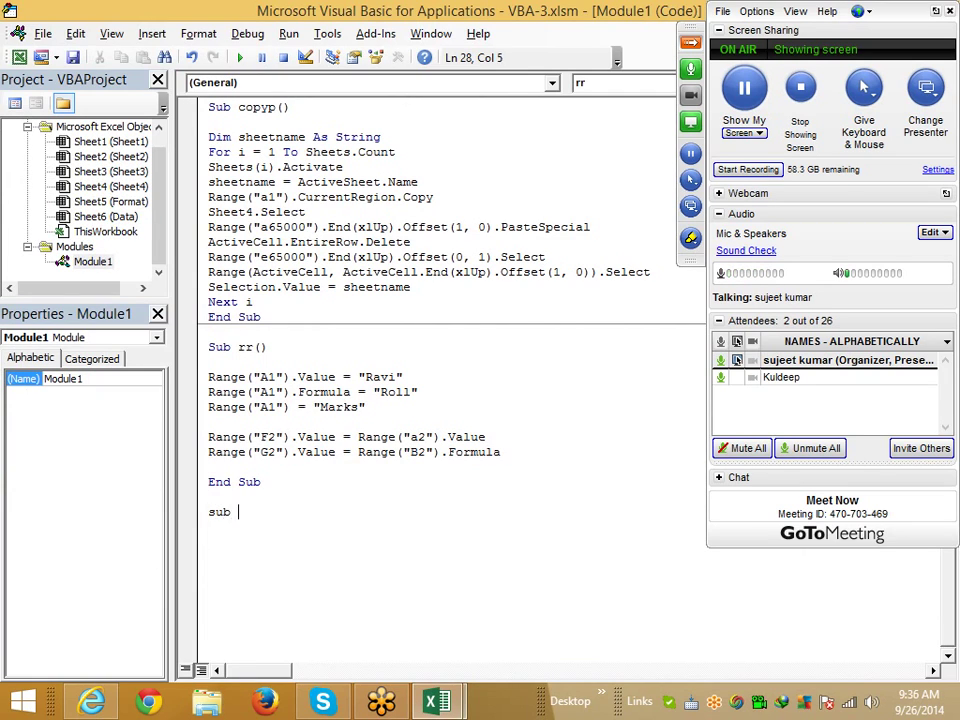
pyautogui.write('send')
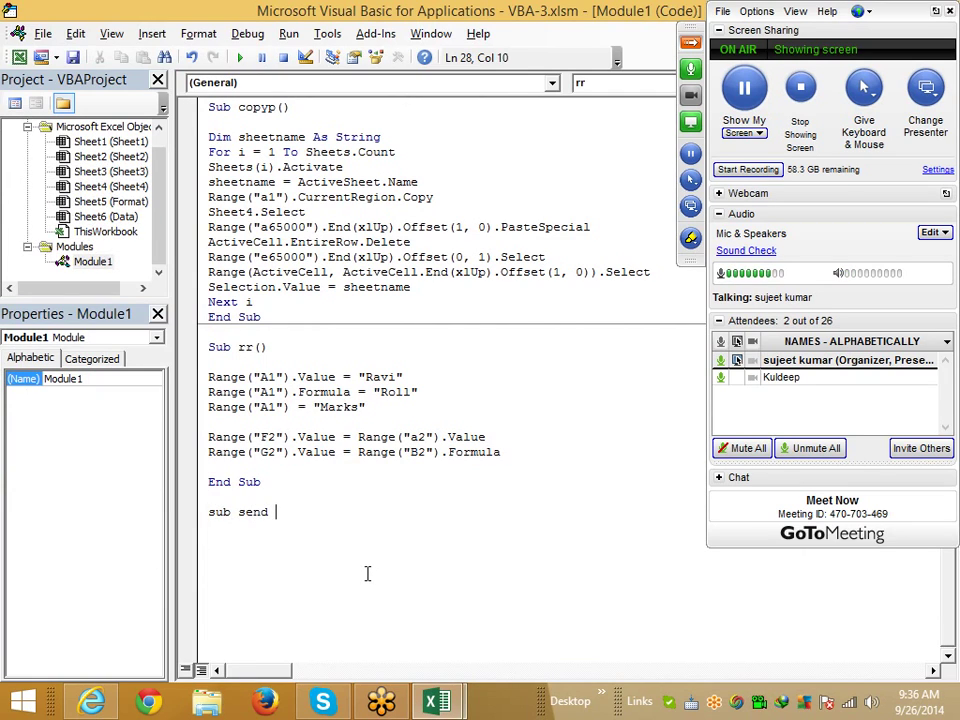
pyautogui.press('BackSpace')
pyautogui.write('()')
pyautogui.press('Return')
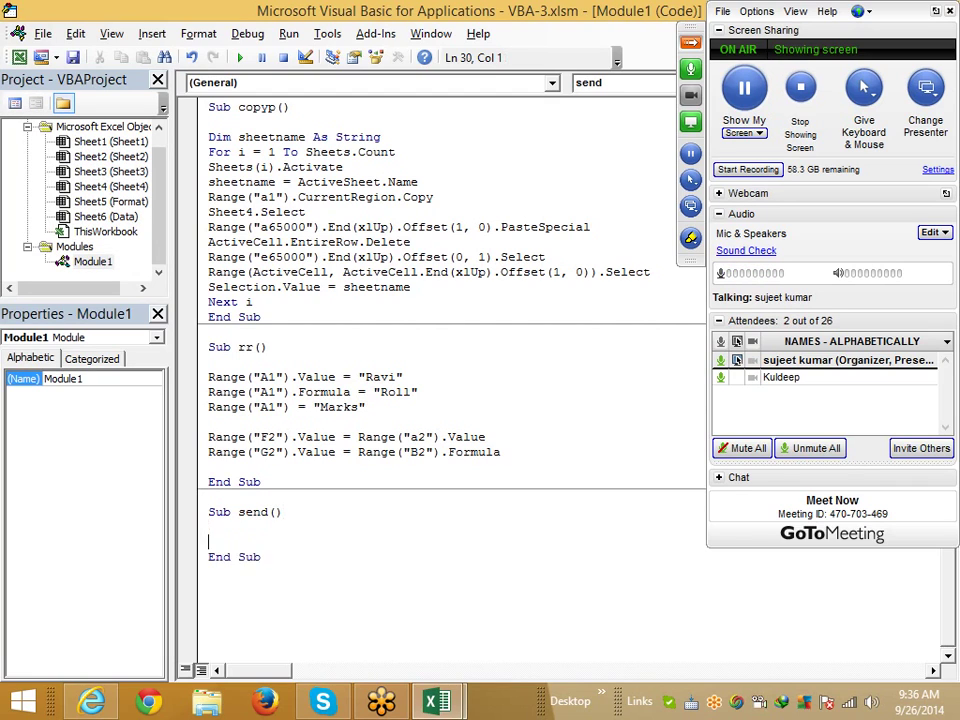
pyautogui.press('Return')
pyautogui.press('Up')
pyautogui.press('Up')
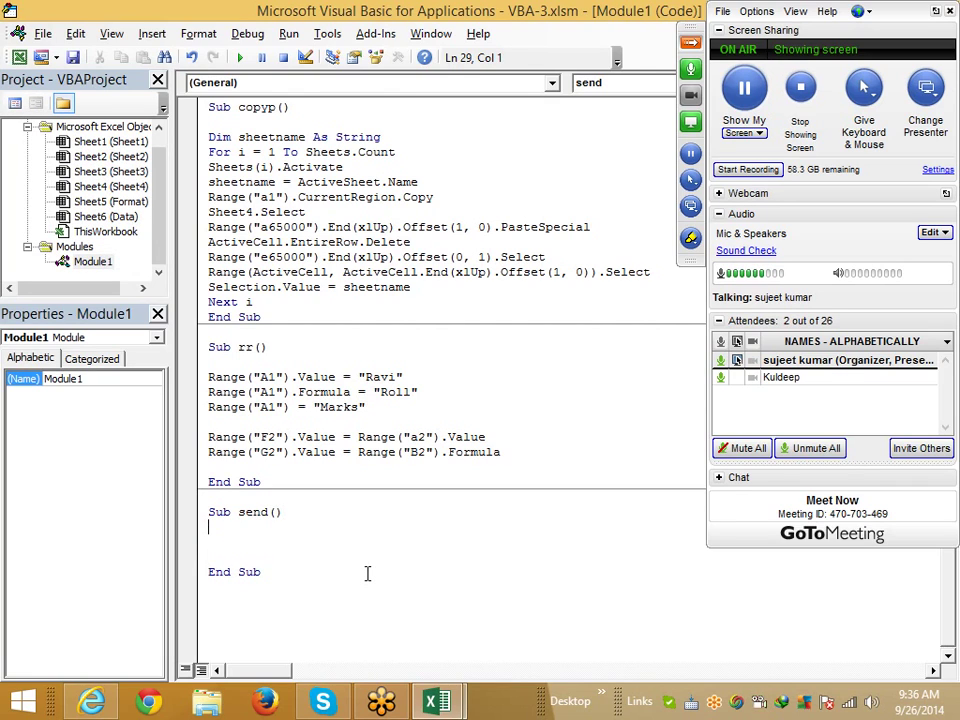
# - Check the Format and Data sheets in Excel, leaving a blank line in send's body
pyautogui.hotkey('alt', 'F11')
pyautogui.press('Up')
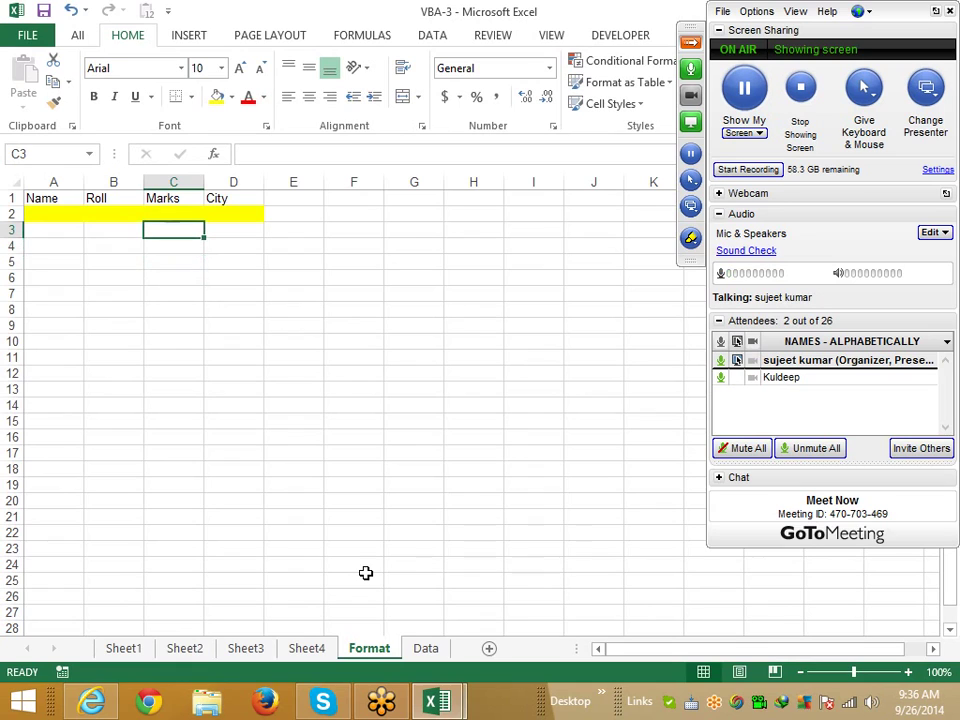
pyautogui.hotkey('alt', 'F11')
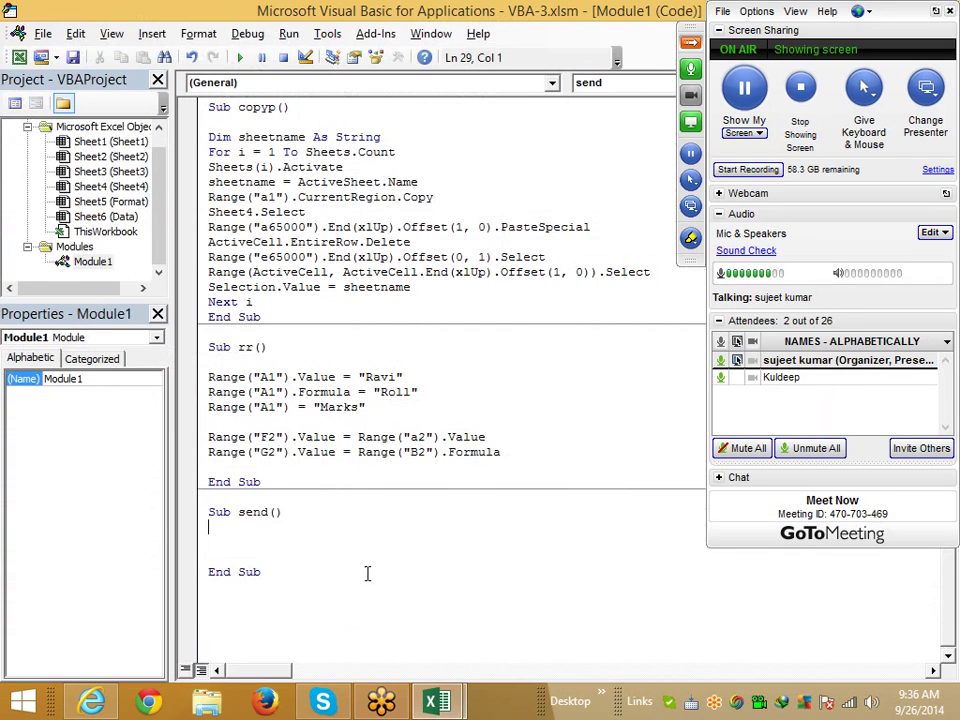
pyautogui.press('Return')
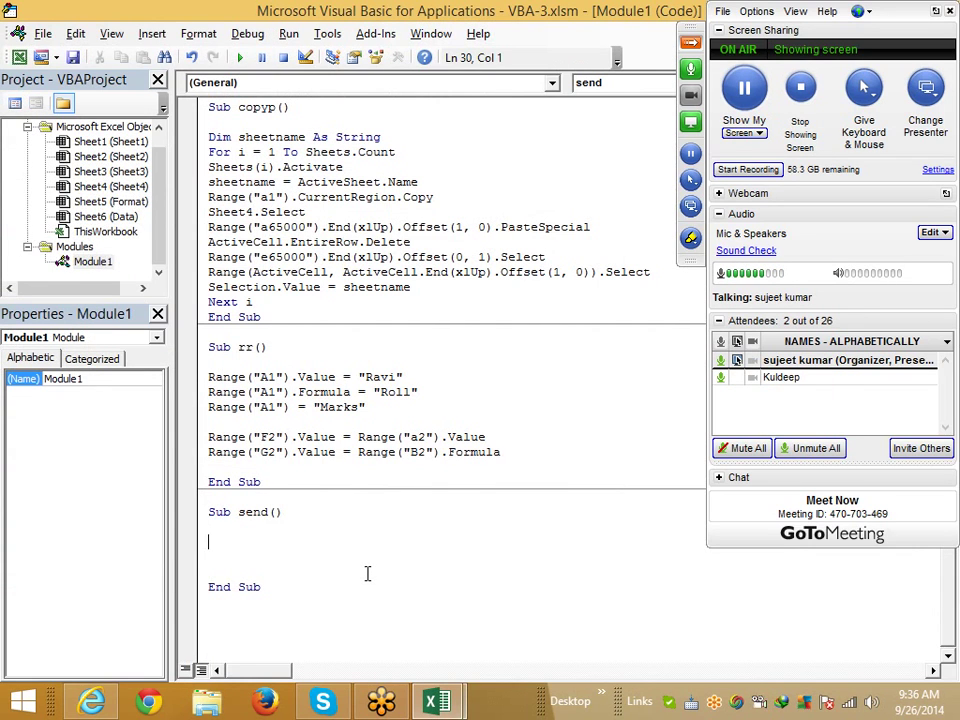
pyautogui.write('range')
pyautogui.press('BackSpace')
pyautogui.press('BackSpace')
pyautogui.press('BackSpace')
pyautogui.press('BackSpace')
pyautogui.hotkey('alt', 'F11')
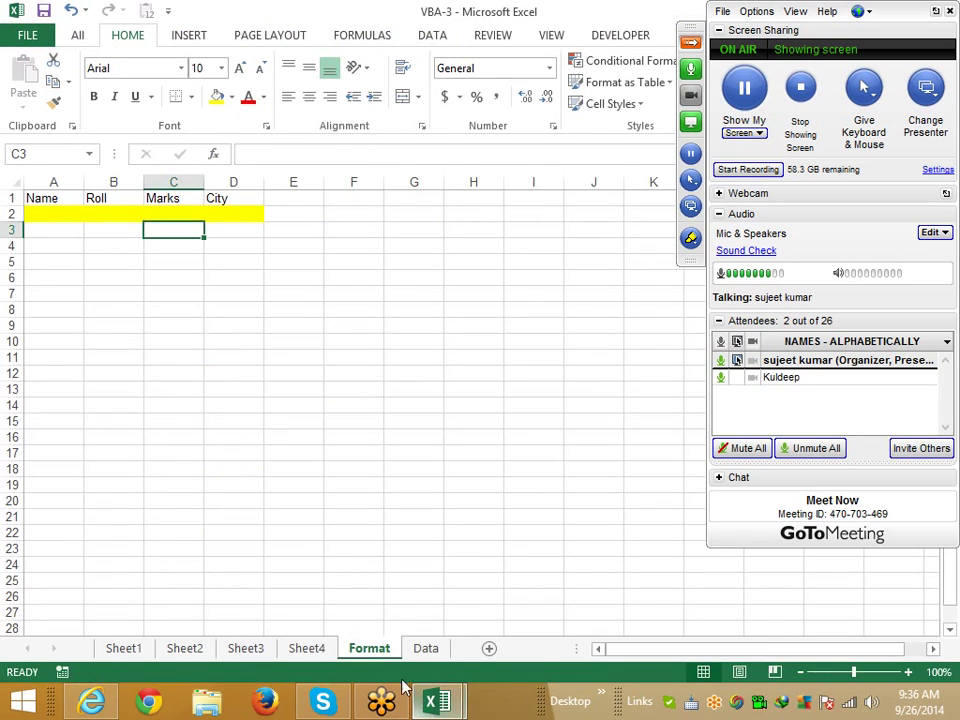
pyautogui.click(420, 620)
pyautogui.click(428, 646)
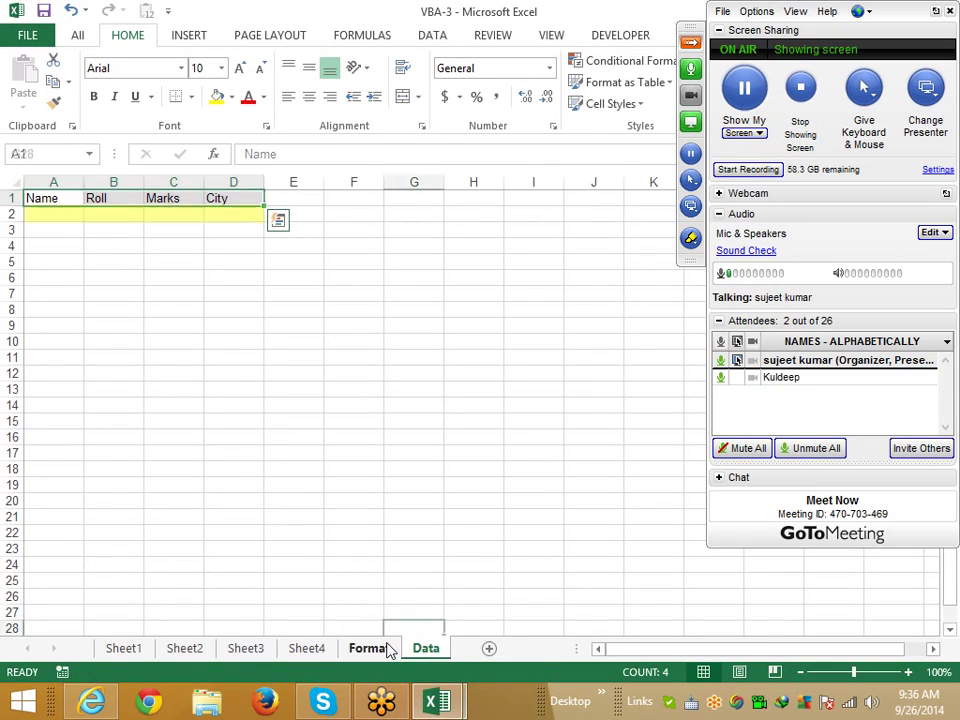
pyautogui.click(388, 648)
pyautogui.hotkey('alt', 'F11')
# - Write Sheets("Data").Range("A65000").End(xlUp).Offset(1,0).Value = Range("a2").Value inside send
pyautogui.write('s')
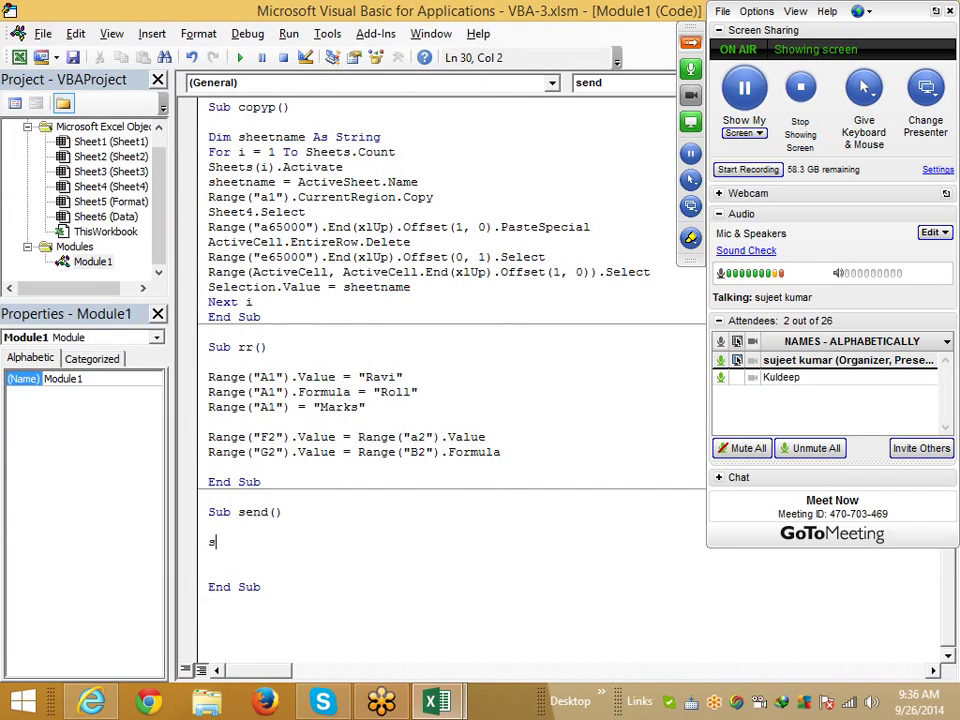
pyautogui.write('heets')
pyautogui.write('(')
pyautogui.write('"')
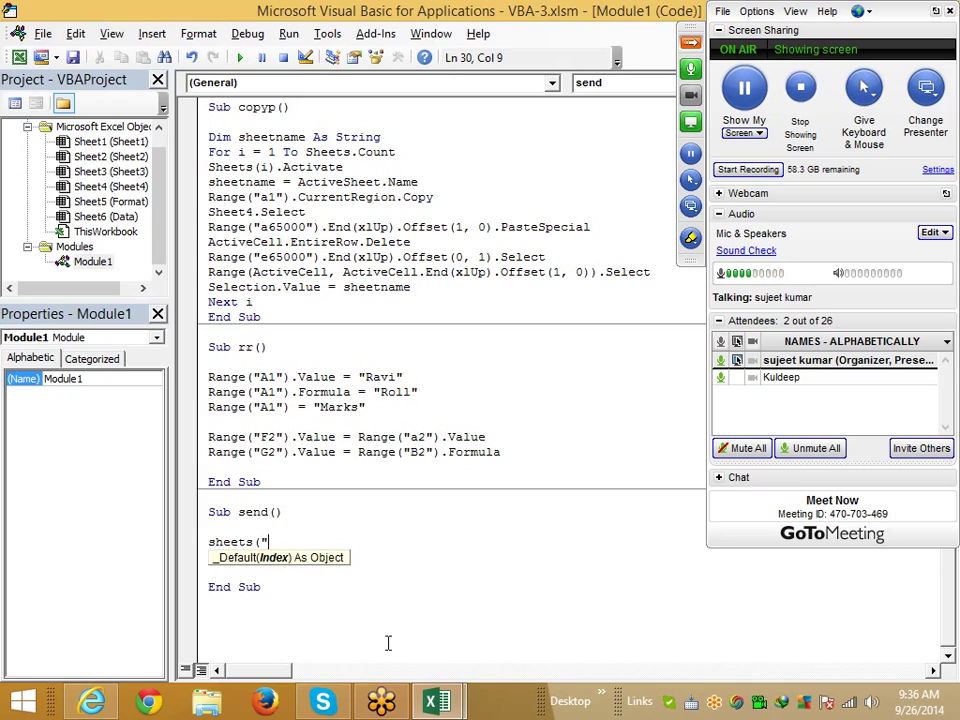
pyautogui.write('Data')
pyautogui.write('")')
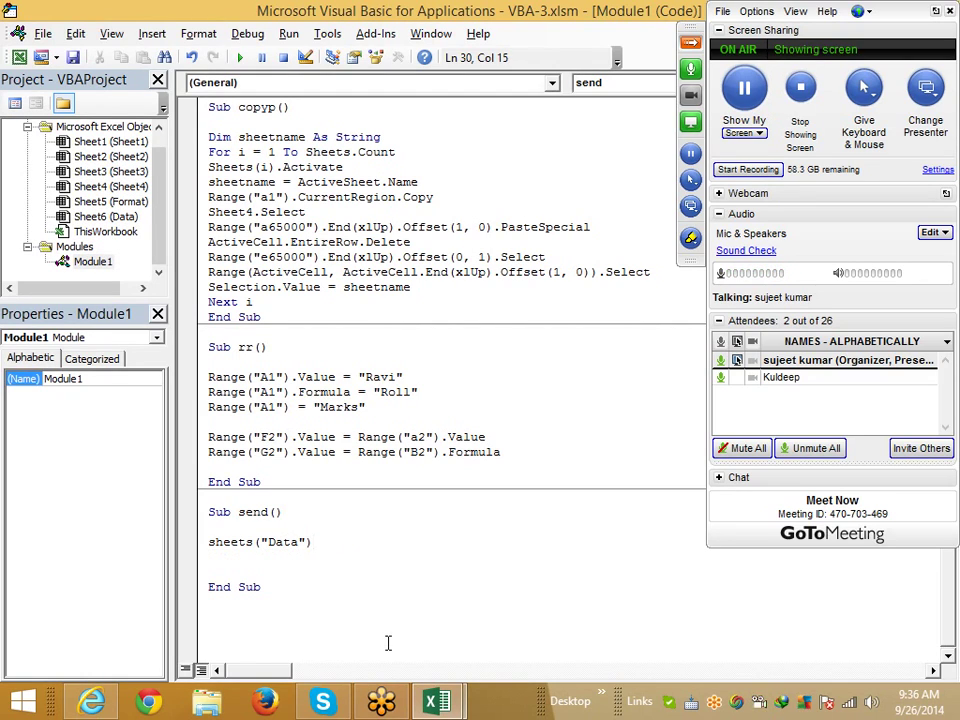
pyautogui.write('.r')
pyautogui.write('amge(')
pyautogui.write('"A65')
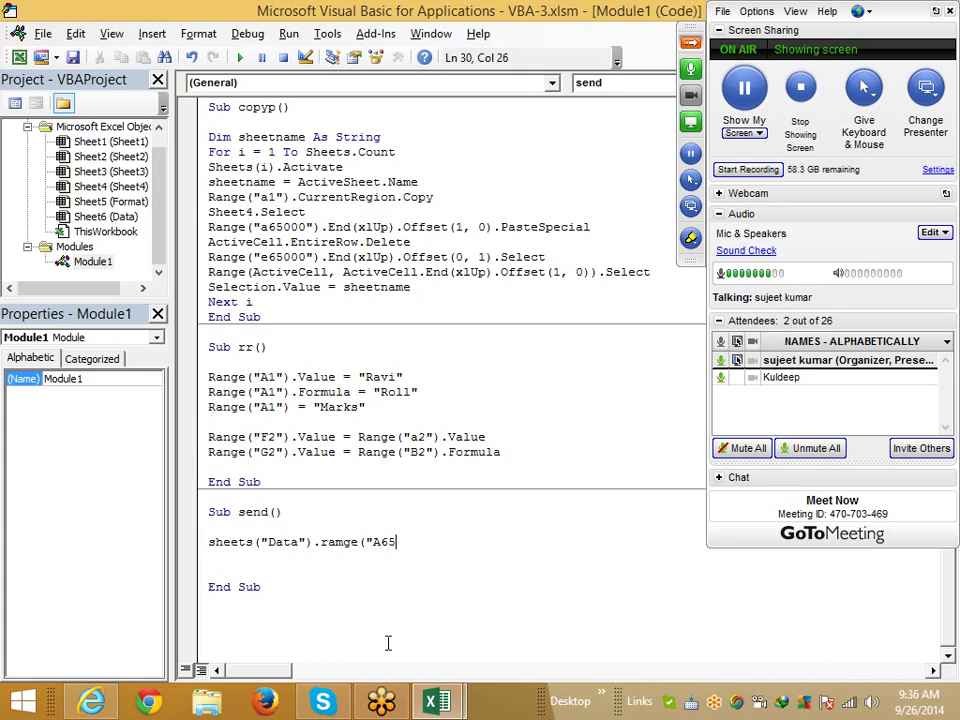
pyautogui.write('000")')
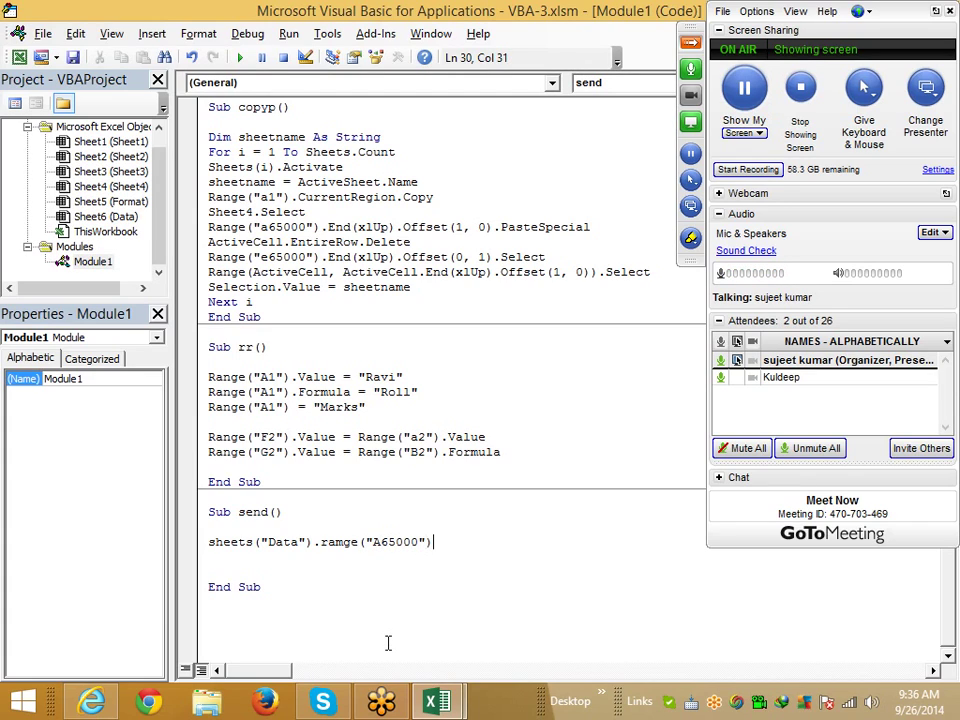
pyautogui.write('.end')
pyautogui.write('(xl')
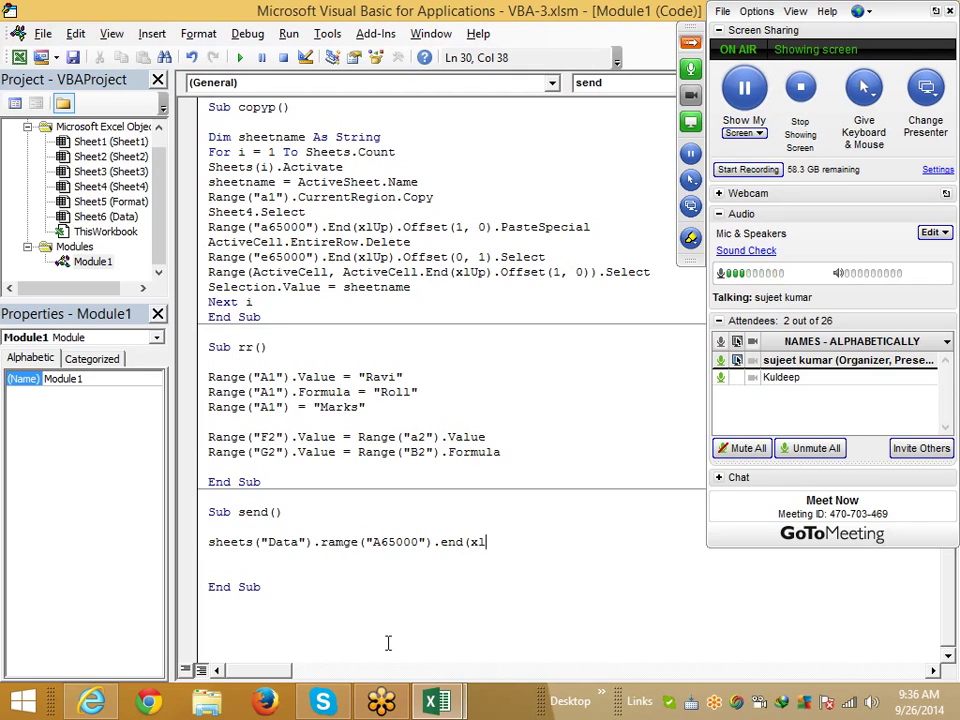
pyautogui.write('up)')
pyautogui.write('.of')
pyautogui.write('fset')
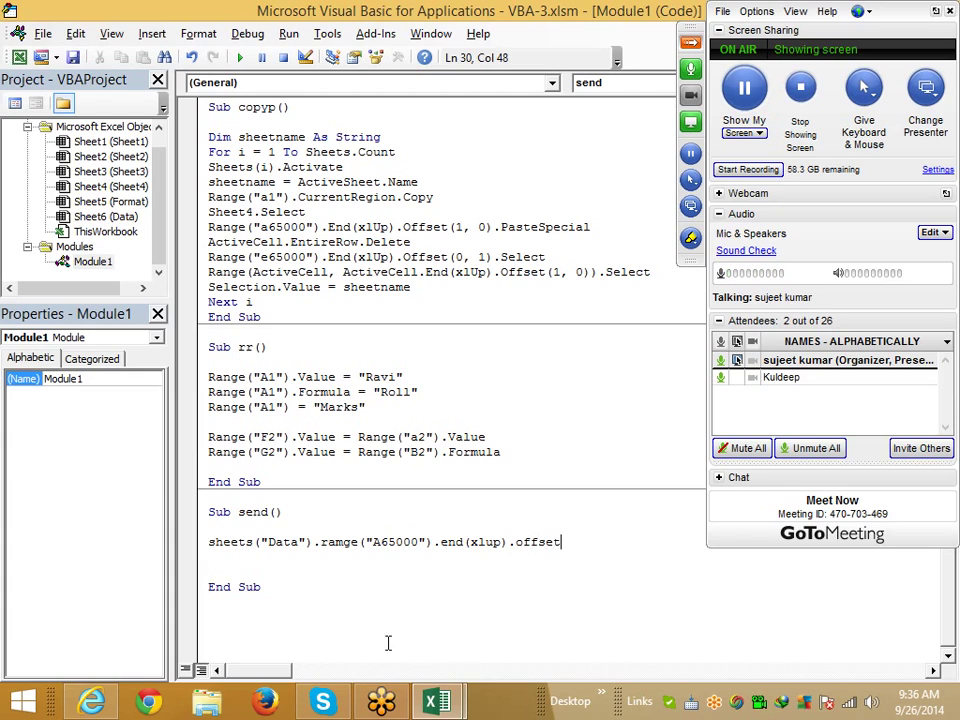
pyautogui.write('(')
pyautogui.write('1,0)')
pyautogui.write('.va')
pyautogui.write('lue=')
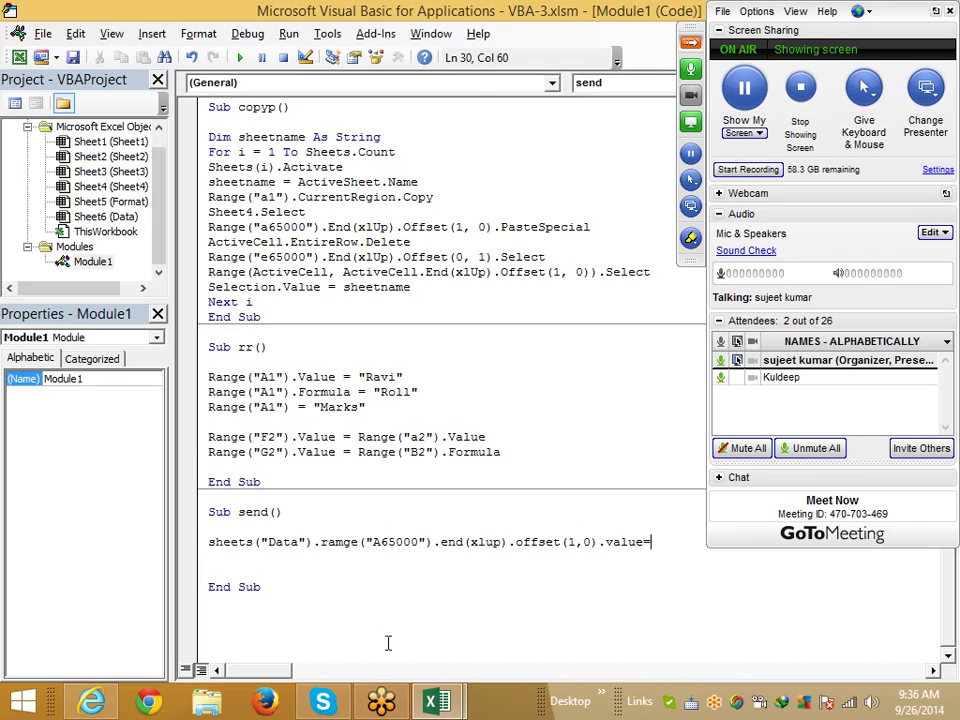
pyautogui.write('range')
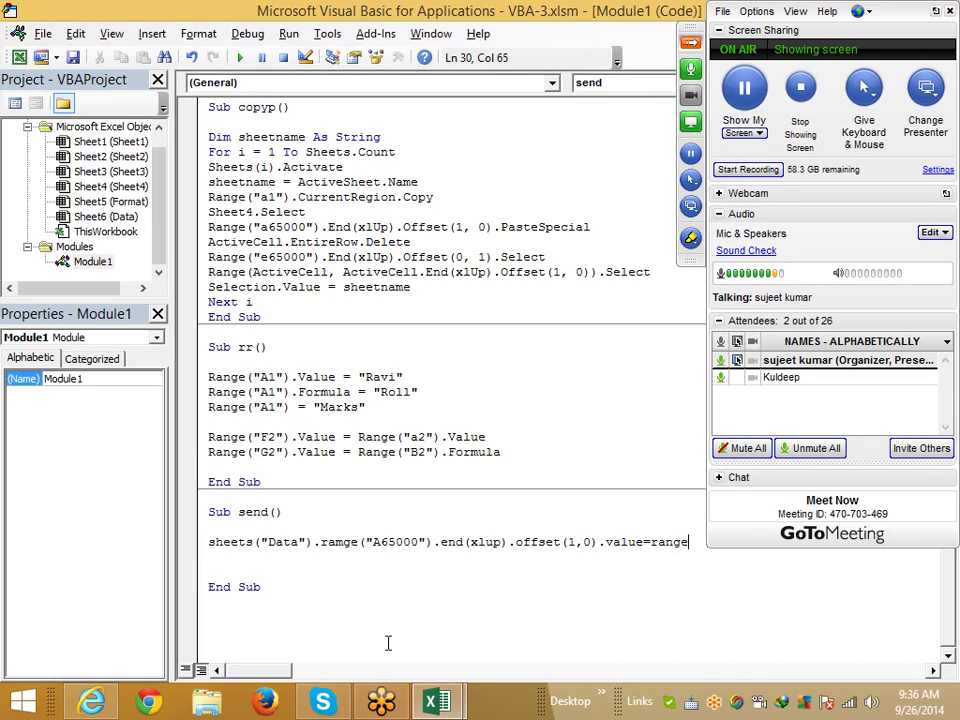
pyautogui.write('(')
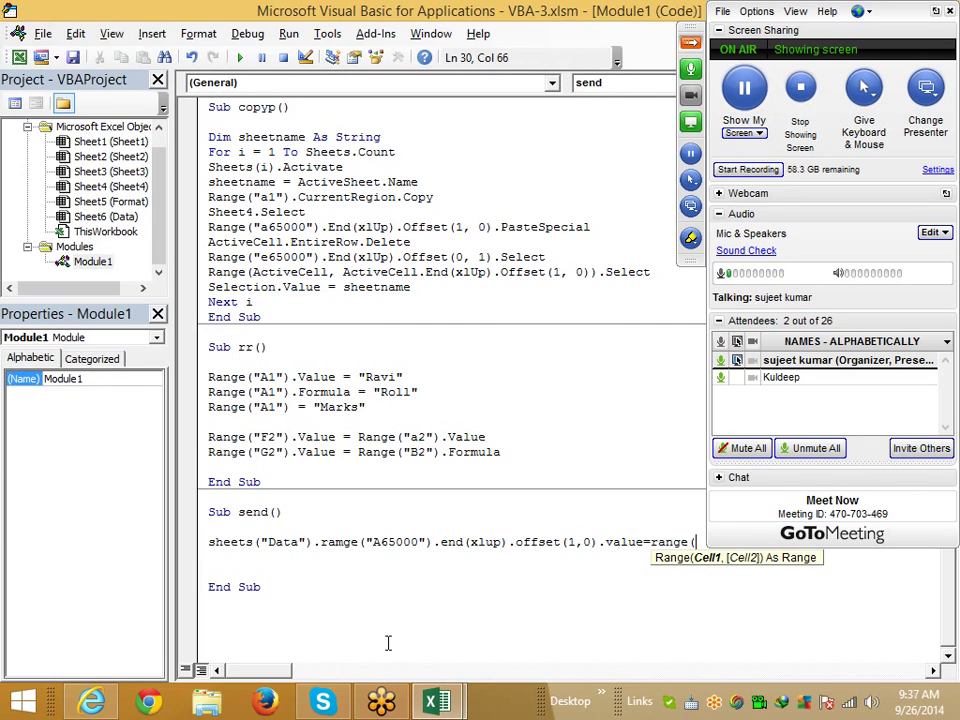
pyautogui.write('"')
pyautogui.click(690, 42)
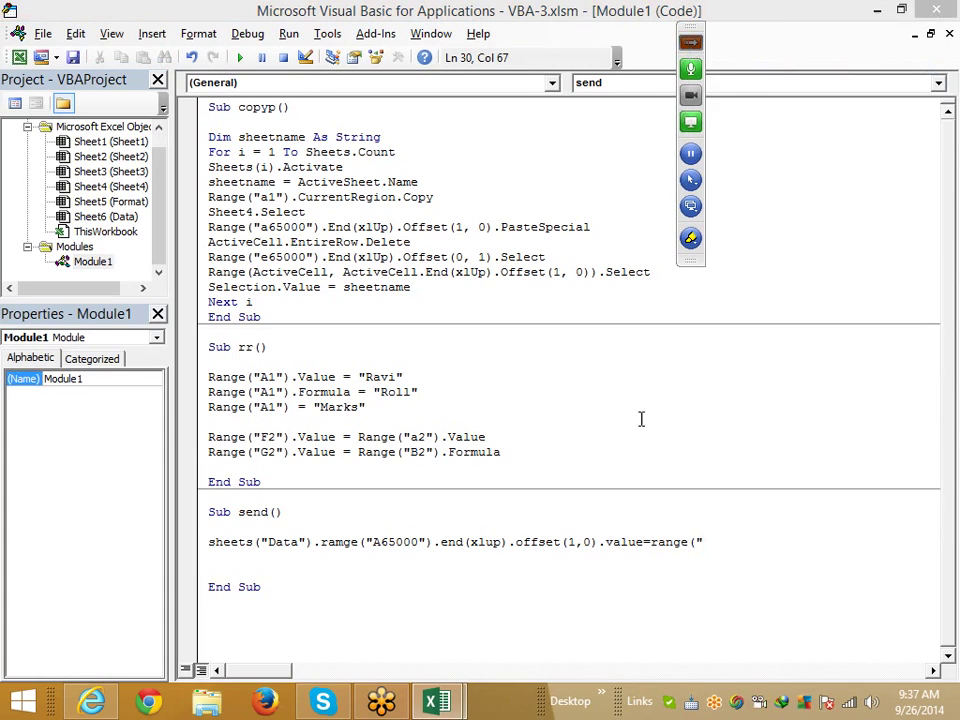
pyautogui.click(710, 542)
pyautogui.write('a')
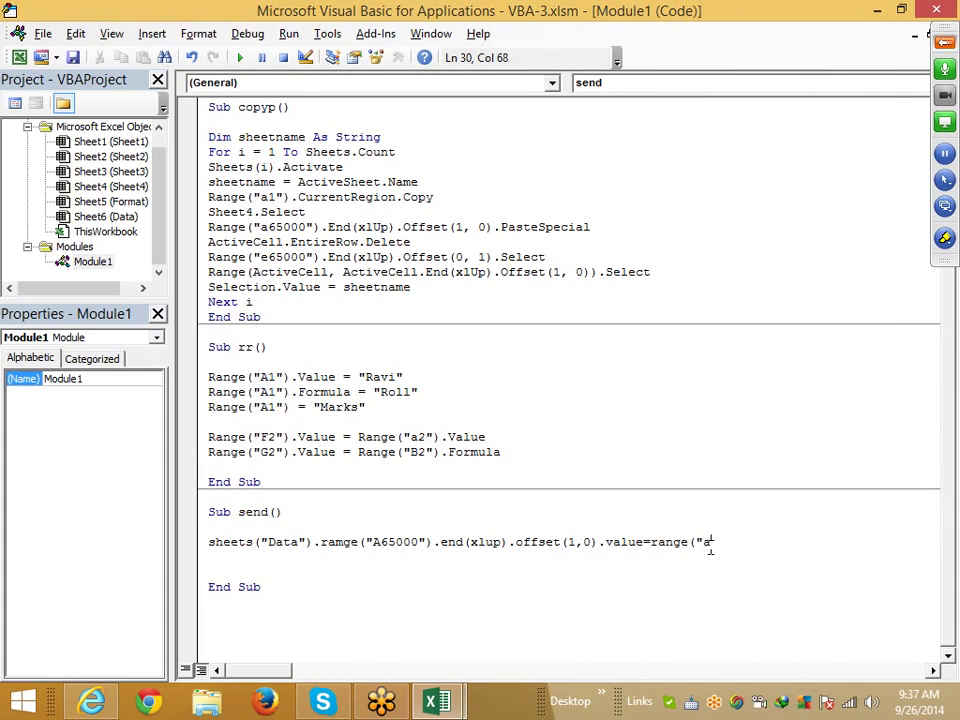
pyautogui.write('2")')
pyautogui.write('.v')
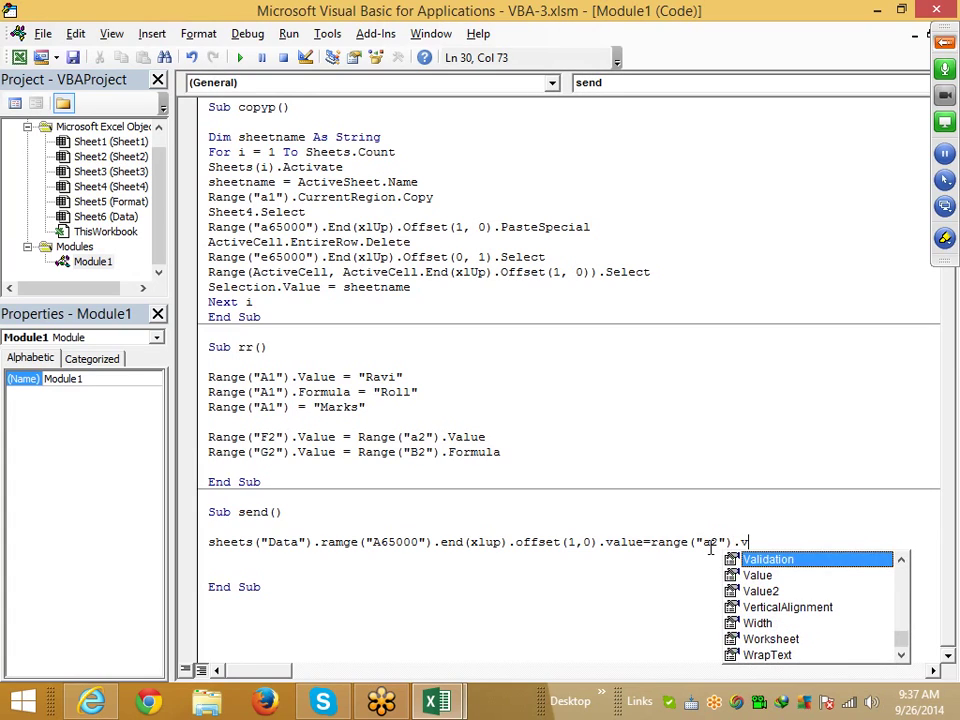
pyautogui.write('alue')
pyautogui.press('Return')
# - Type a sample name into A2 on the Format sheet
pyautogui.hotkey('alt', 'Tab')
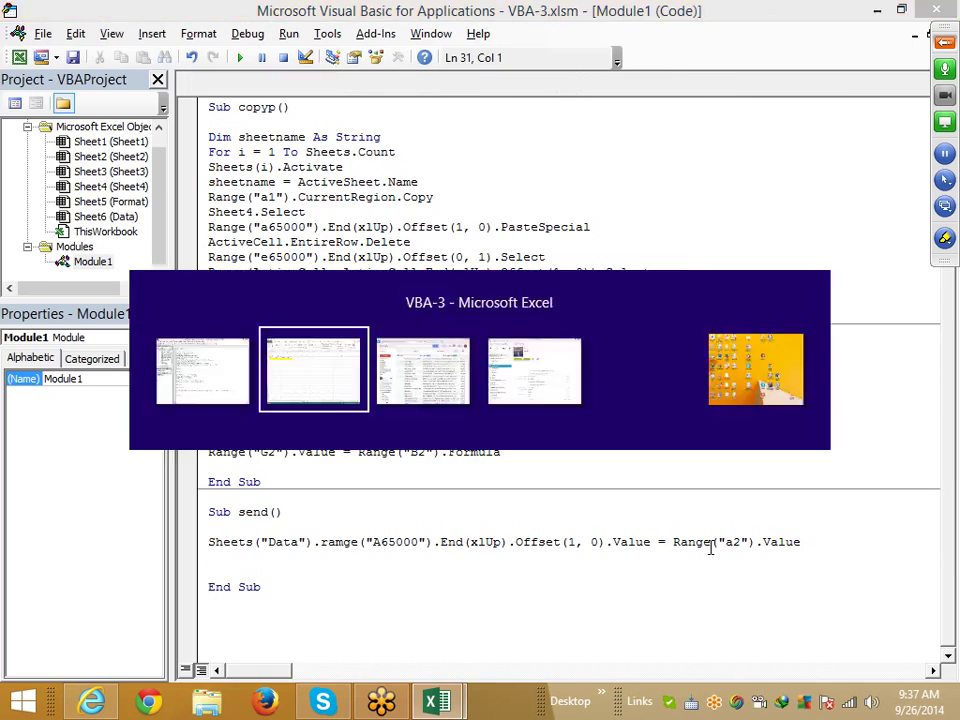
pyautogui.hotkey('ctrl', 'Left')
pyautogui.hotkey('ctrl', 'Up')
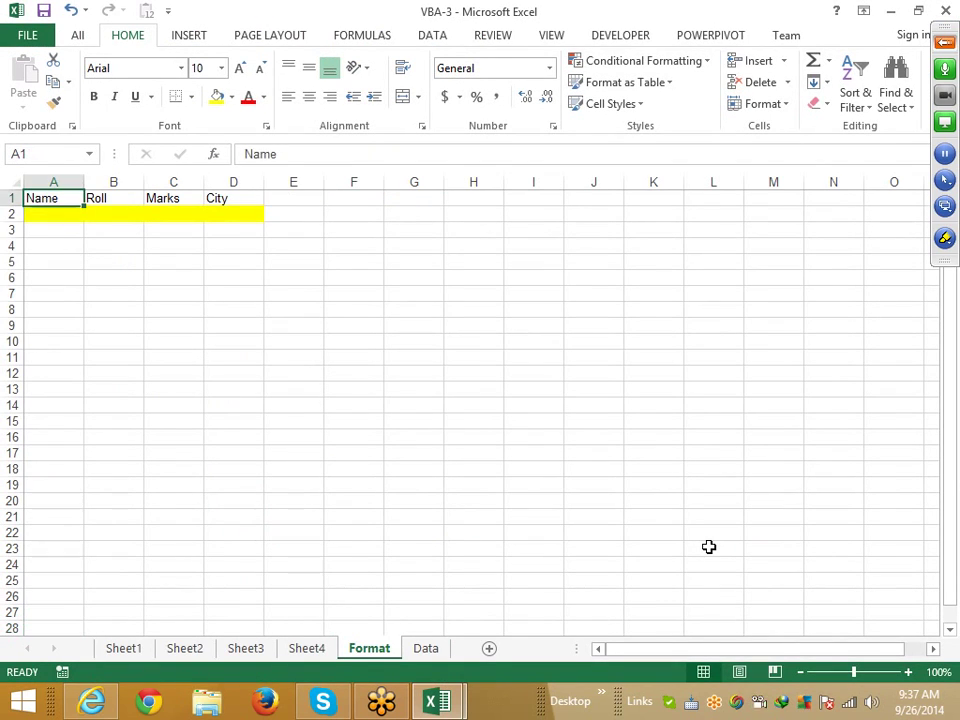
pyautogui.press('Down')
pyautogui.write('Pun')
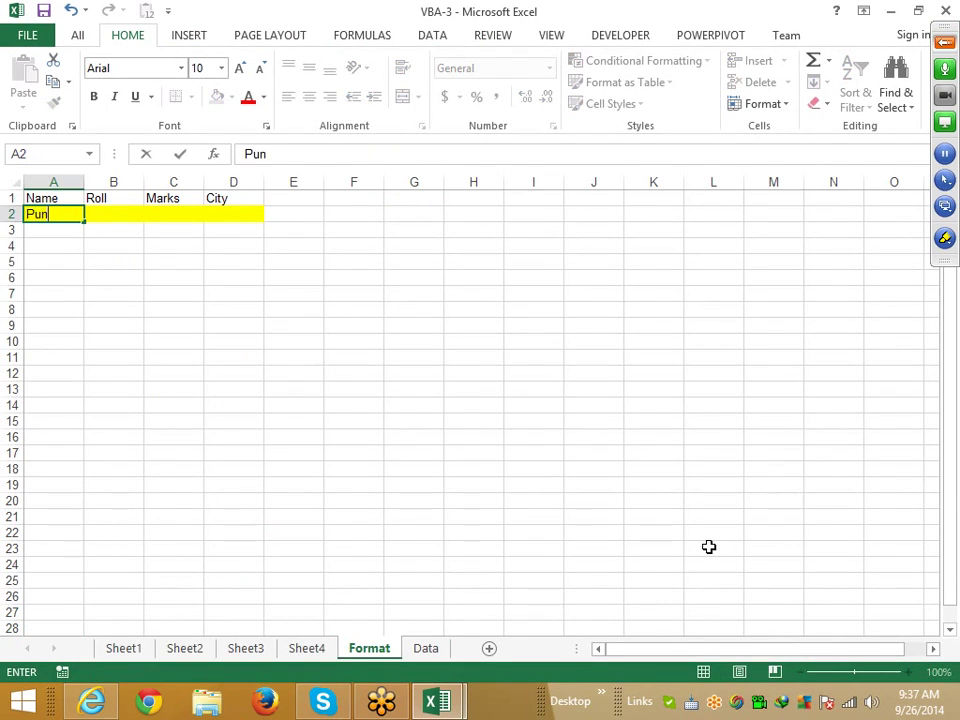
pyautogui.write('eet')
pyautogui.press('Return')
pyautogui.write(']')
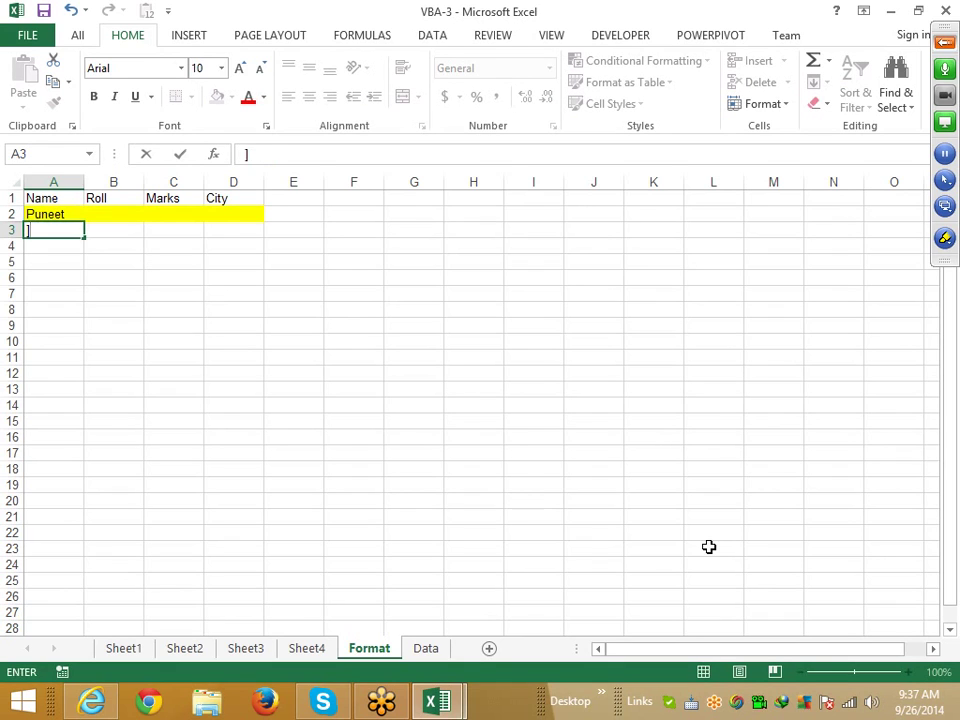
pyautogui.press('Escape')
# - Enter a sample name in A2 of the Data sheet, then return to the send macro
pyautogui.click(440, 648)
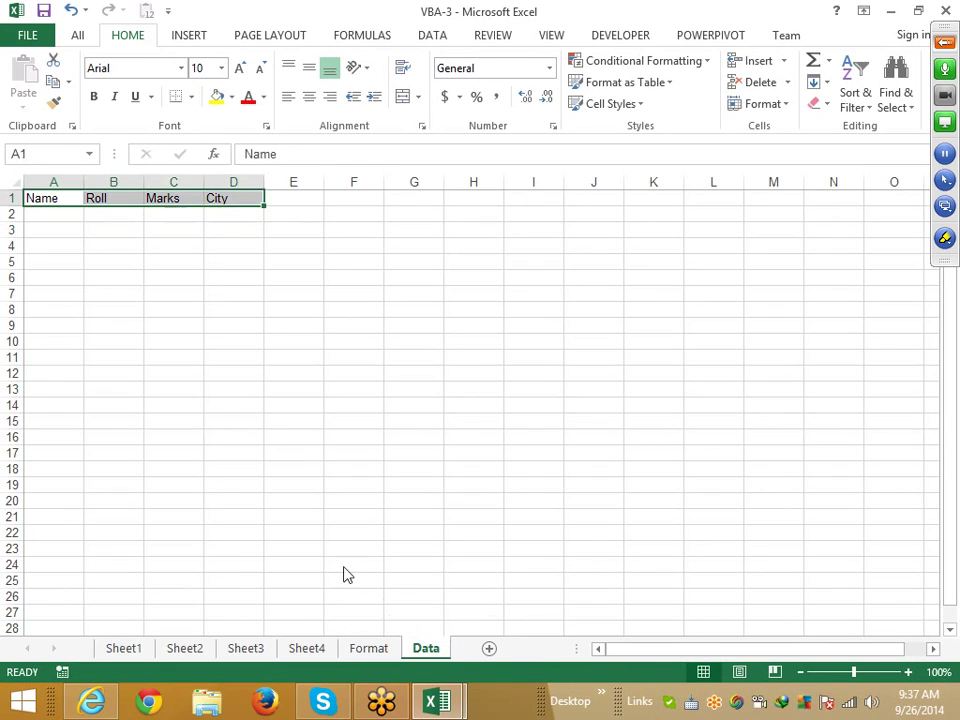
pyautogui.click(111, 402)
pyautogui.press('Left')
pyautogui.hotkey('ctrl', 'Down')
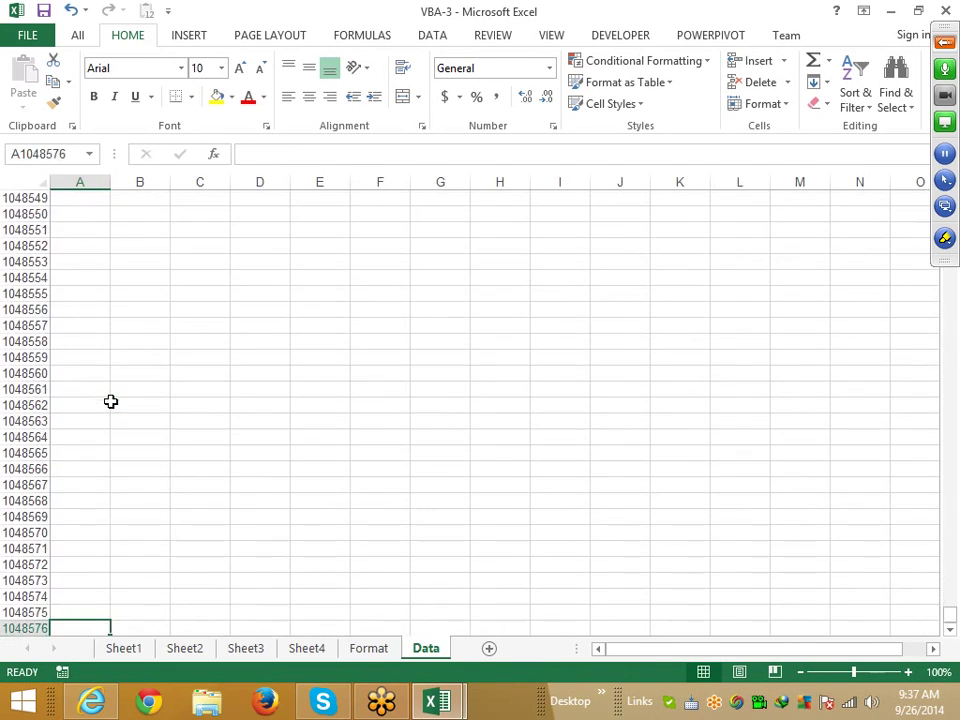
pyautogui.hotkey('ctrl', 'Up')
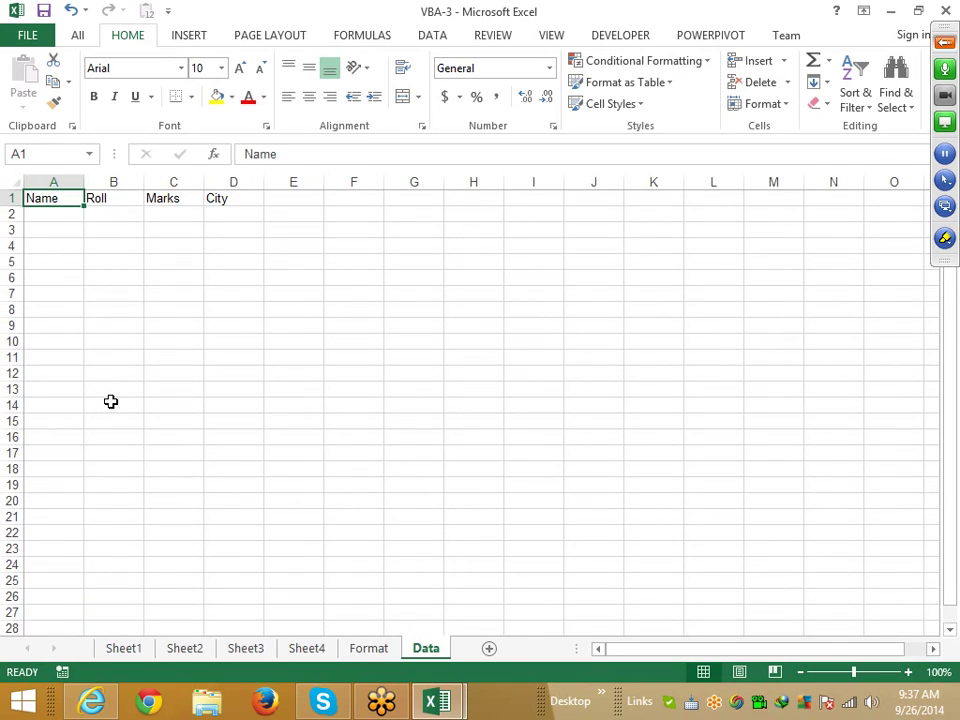
pyautogui.press('Down')
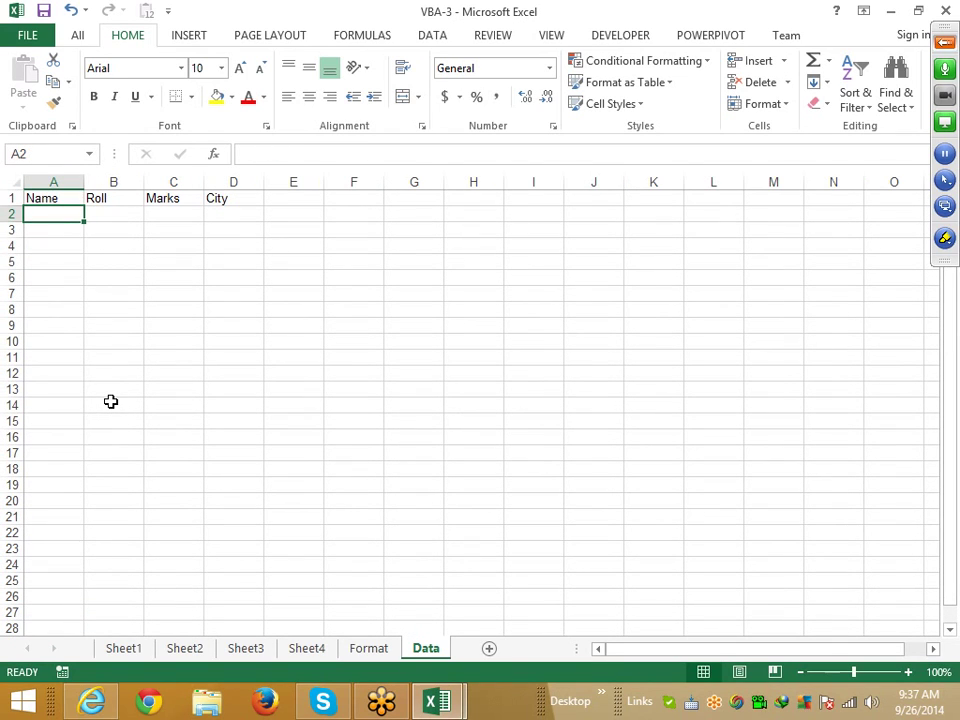
pyautogui.write('pun')
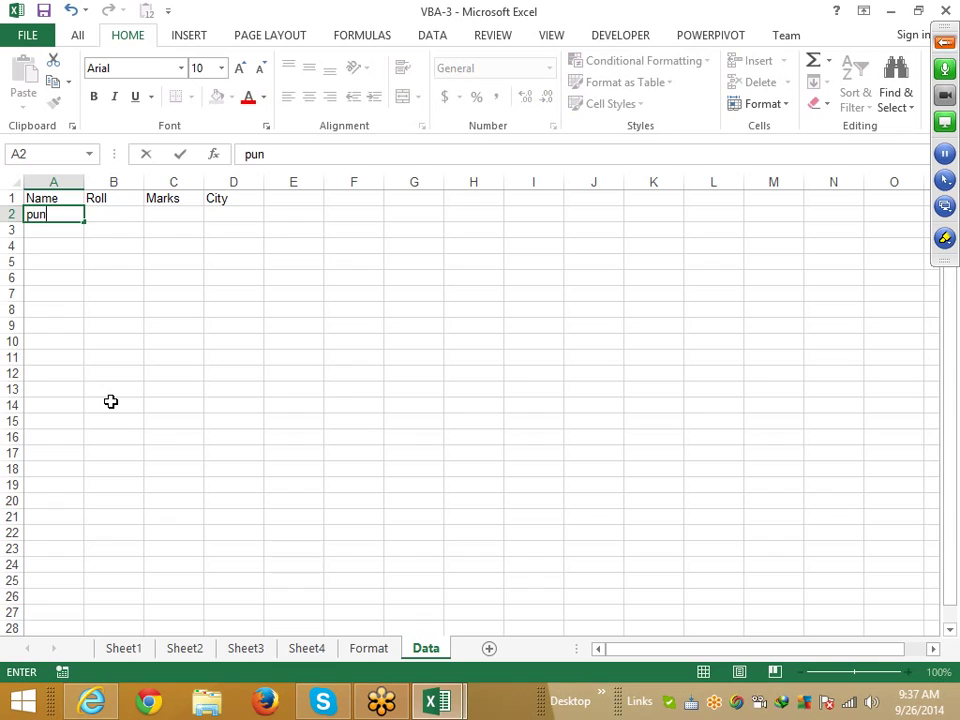
pyautogui.write('eet')
pyautogui.press('Return')
pyautogui.press('Down')
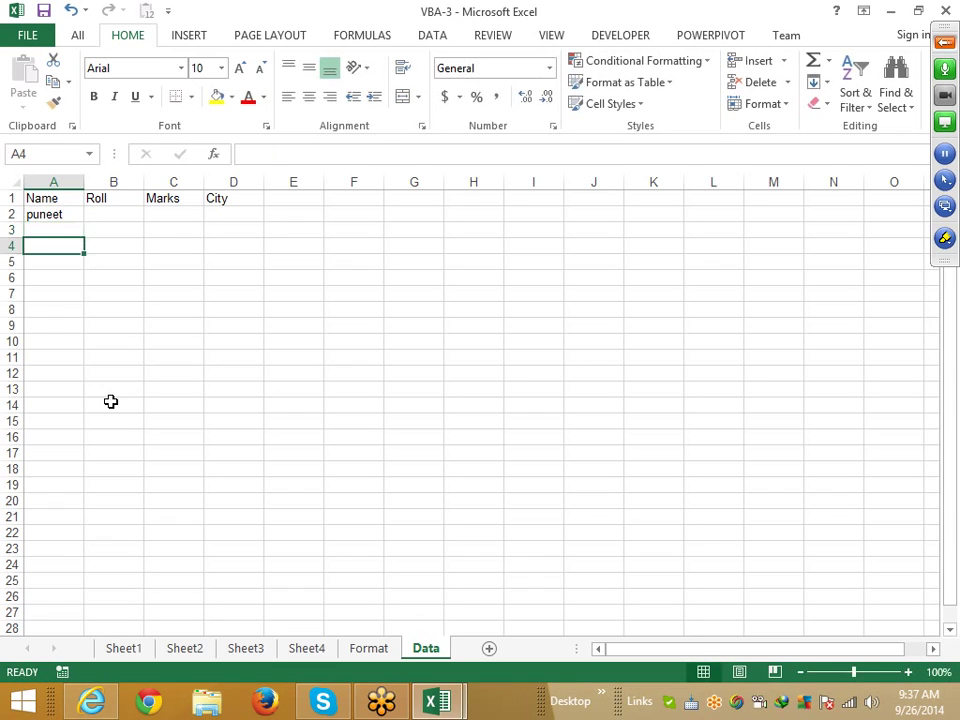
pyautogui.press('Up')
pyautogui.hotkey('alt', 'F11')
pyautogui.press('Left')
pyautogui.press('Left')
pyautogui.press('Left')
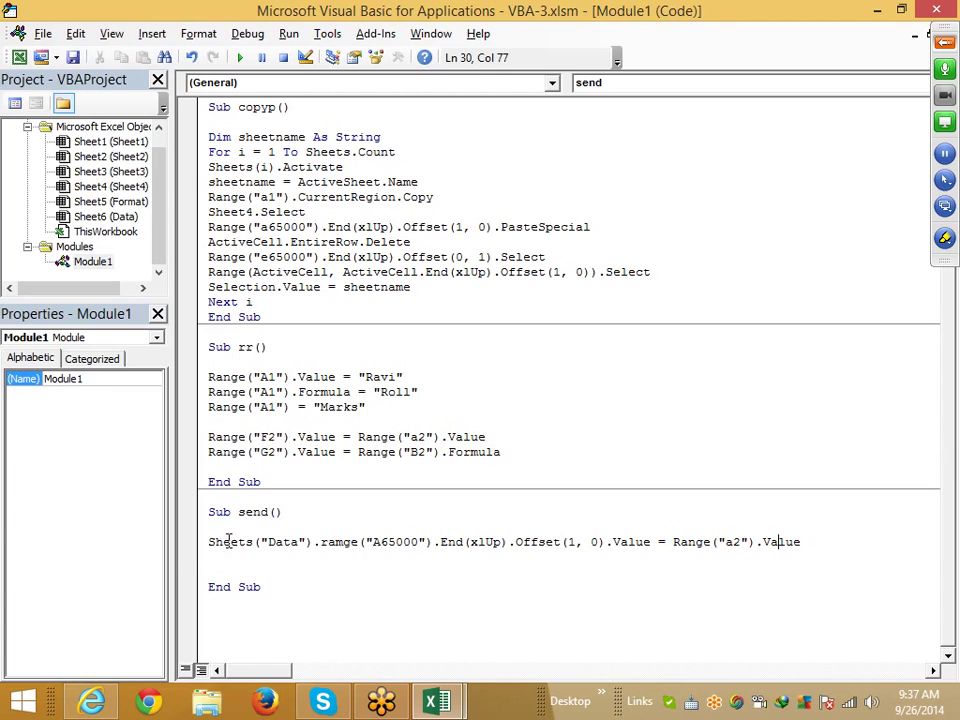
# - Duplicate the Sheets("Data") line and change its Offset to (0,1)
pyautogui.moveTo(208, 541); pyautogui.dragTo(210, 557)
pyautogui.hotkey('ctrl', 'c')
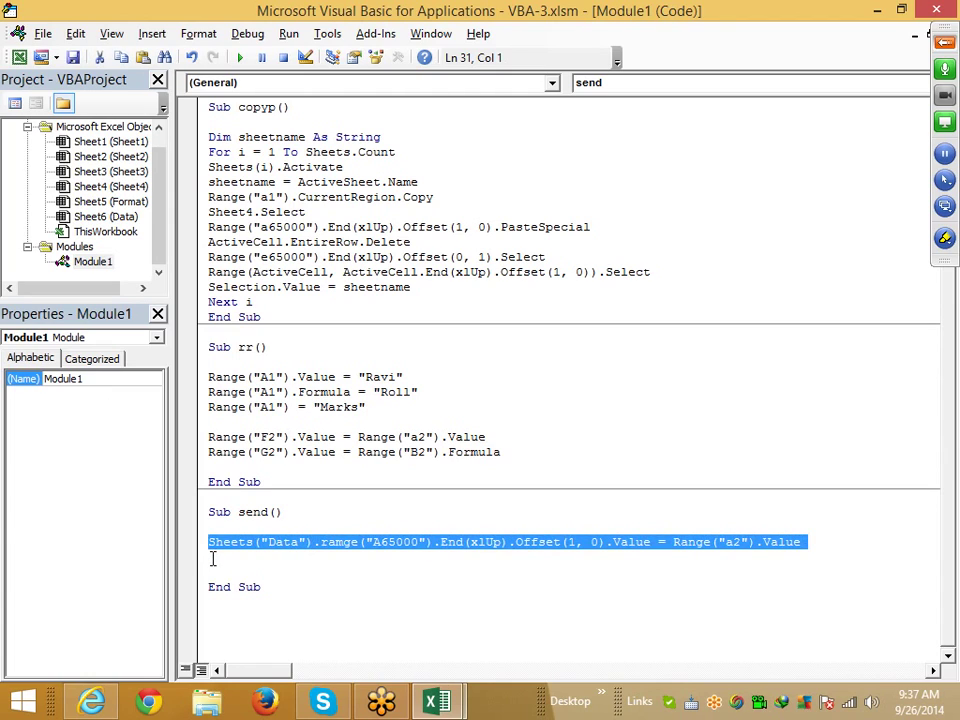
pyautogui.click(211, 557)
pyautogui.hotkey('ctrl', 'v')
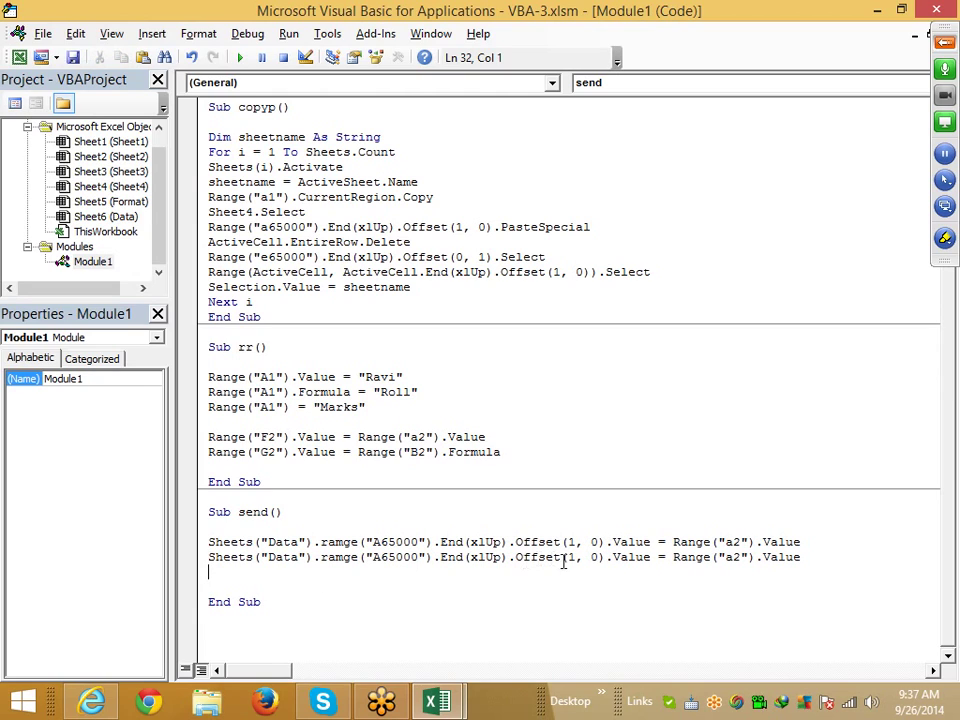
pyautogui.click(571, 557)
pyautogui.press('Delete')
pyautogui.write('0')
pyautogui.press('Right')
pyautogui.press('Right')
pyautogui.press('Right')
pyautogui.press('BackSpace')
pyautogui.write('1')
pyautogui.press('Down')
# - Change the duplicate line's source from Range("a2") to Range("b2")
pyautogui.hotkey('alt', 'F11')
pyautogui.hotkey('ctrl', 'Down')
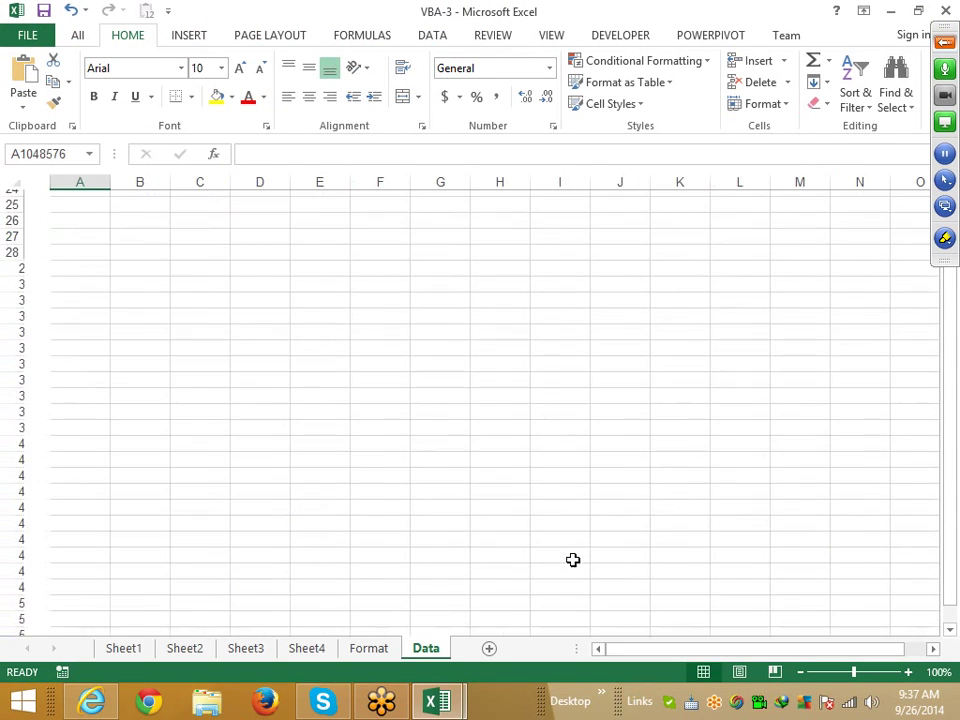
pyautogui.hotkey('ctrl', 'Up')
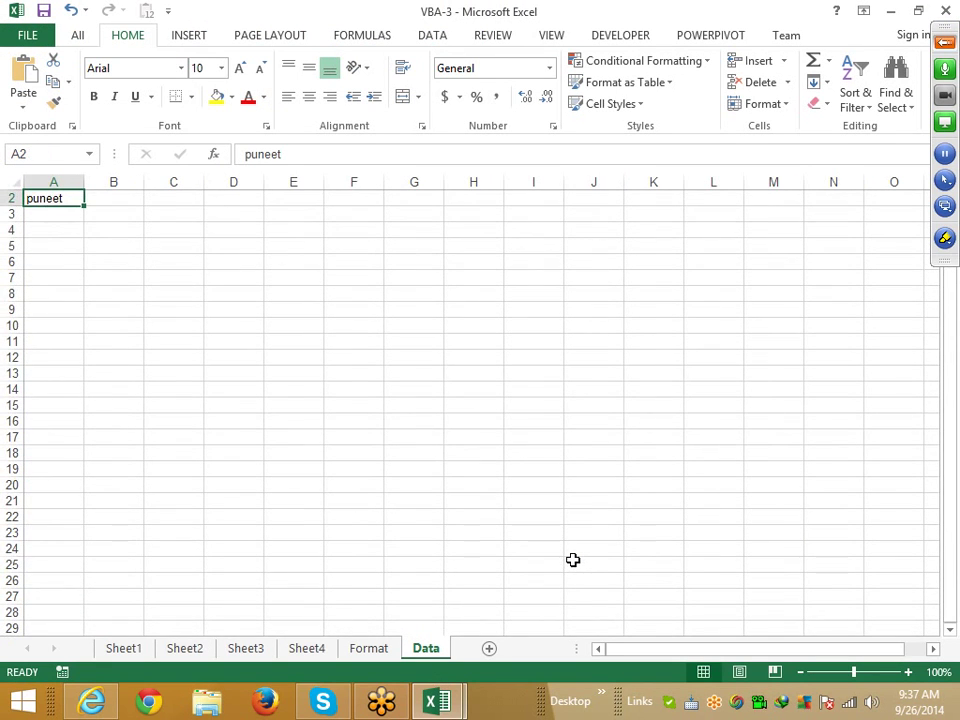
pyautogui.scroll(1, 573, 560)
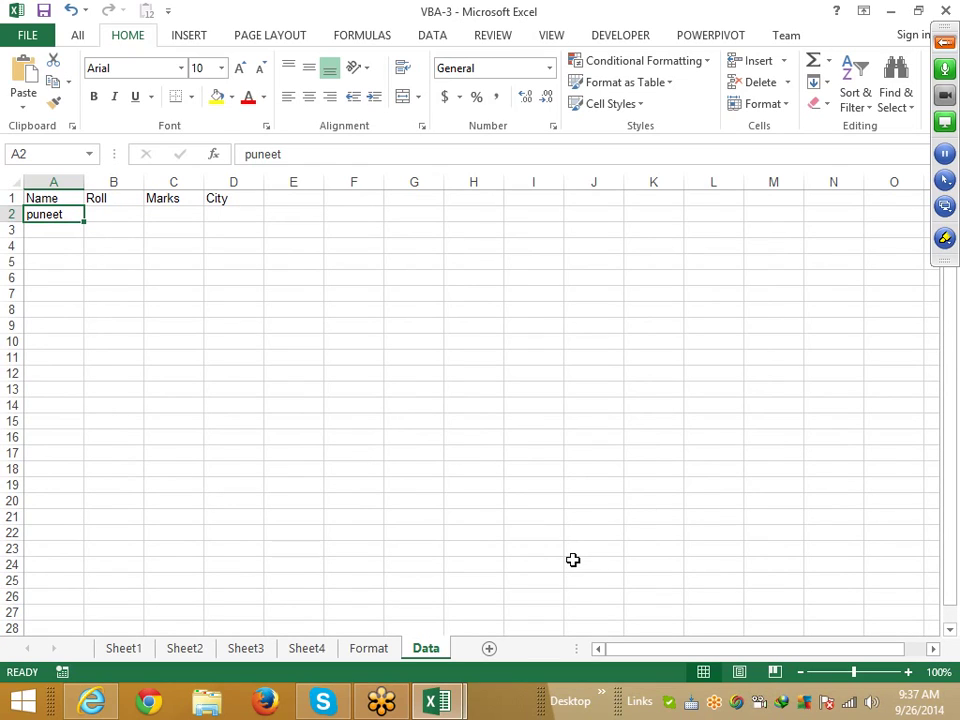
pyautogui.press('Down')
pyautogui.press('Up')
pyautogui.press('Right')
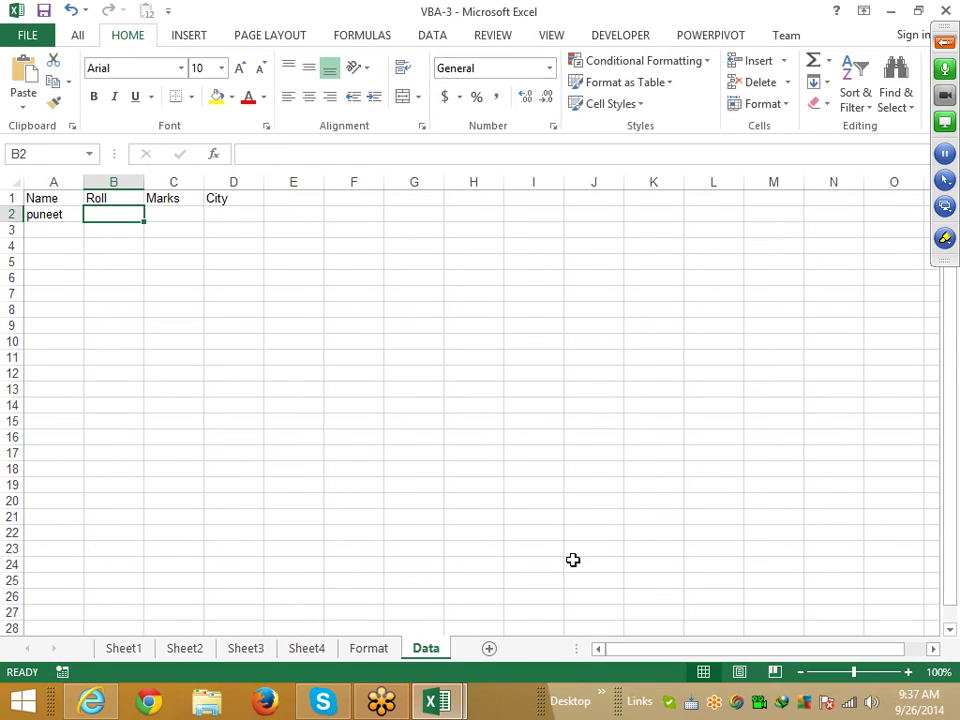
pyautogui.hotkey('alt', 'F11')
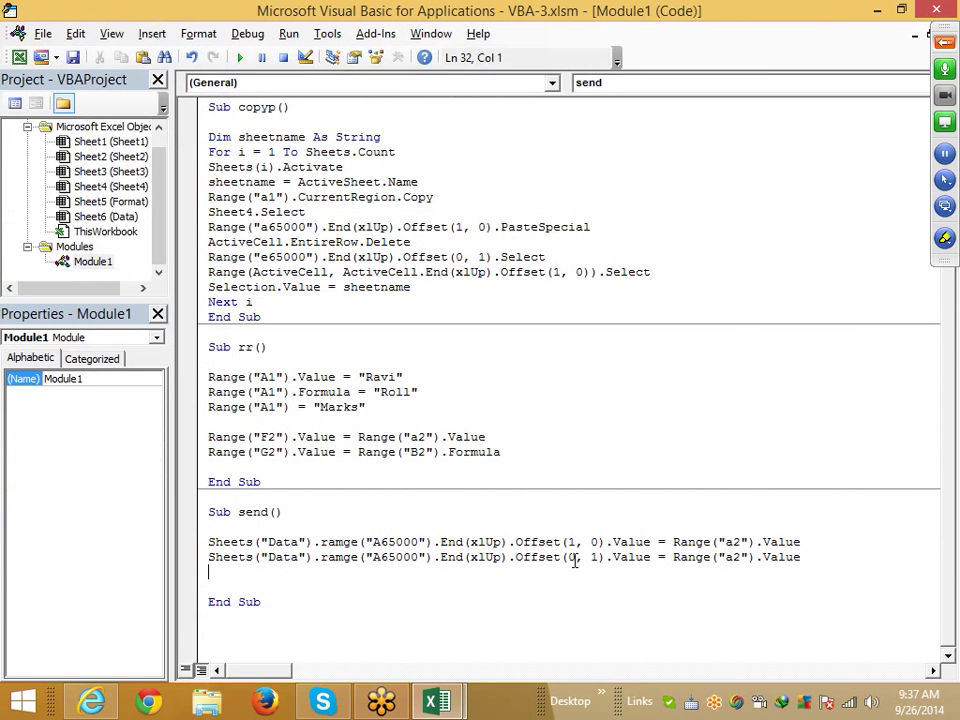
pyautogui.click(726, 557)
pyautogui.press('Delete')
pyautogui.write('b')
pyautogui.press('Down')
# - Enter 85 in the Marks cell C2 of the Data sheet
pyautogui.hotkey('alt', 'F11')
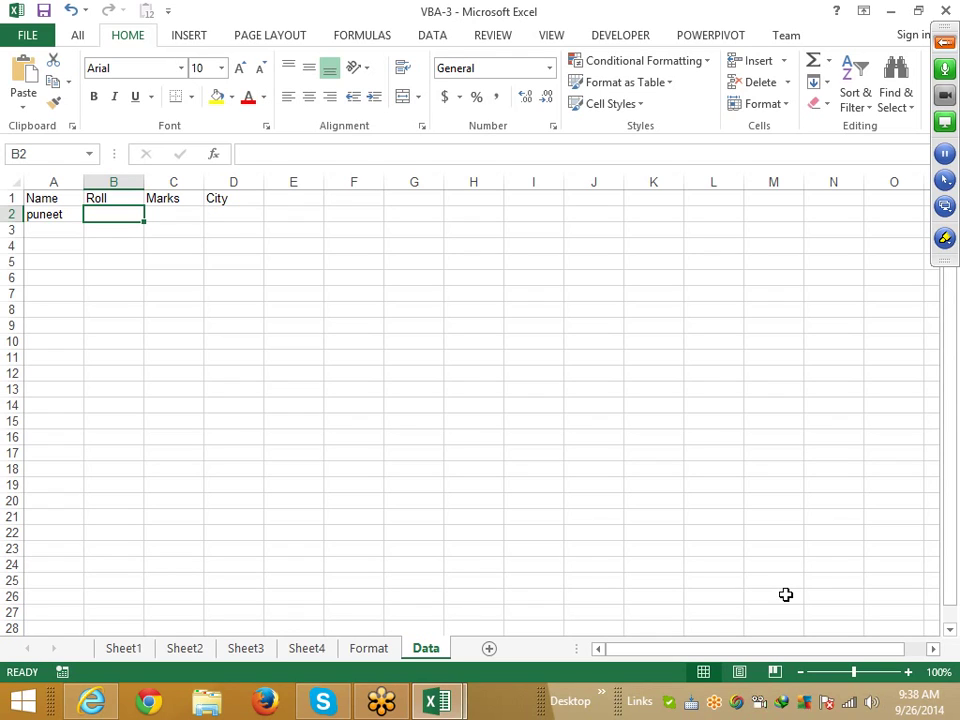
pyautogui.press('Right')
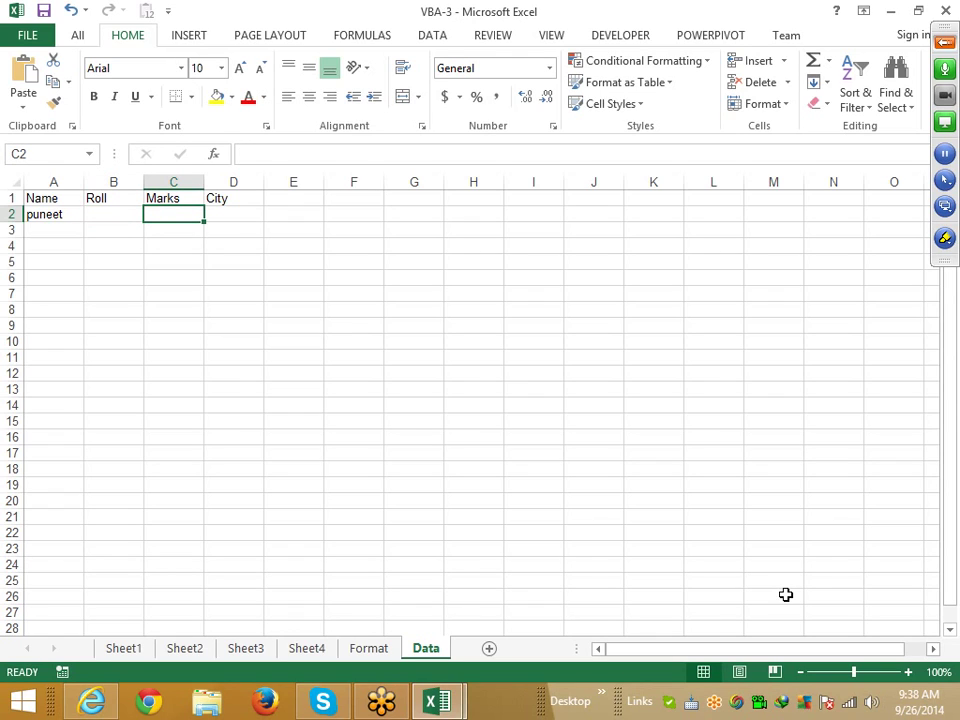
pyautogui.write('85')
pyautogui.hotkey('ctrl', 'Return')
# - Fill in test data: delhi in D2, a second sample name in A3, roll 1 in B2
pyautogui.press('Right')
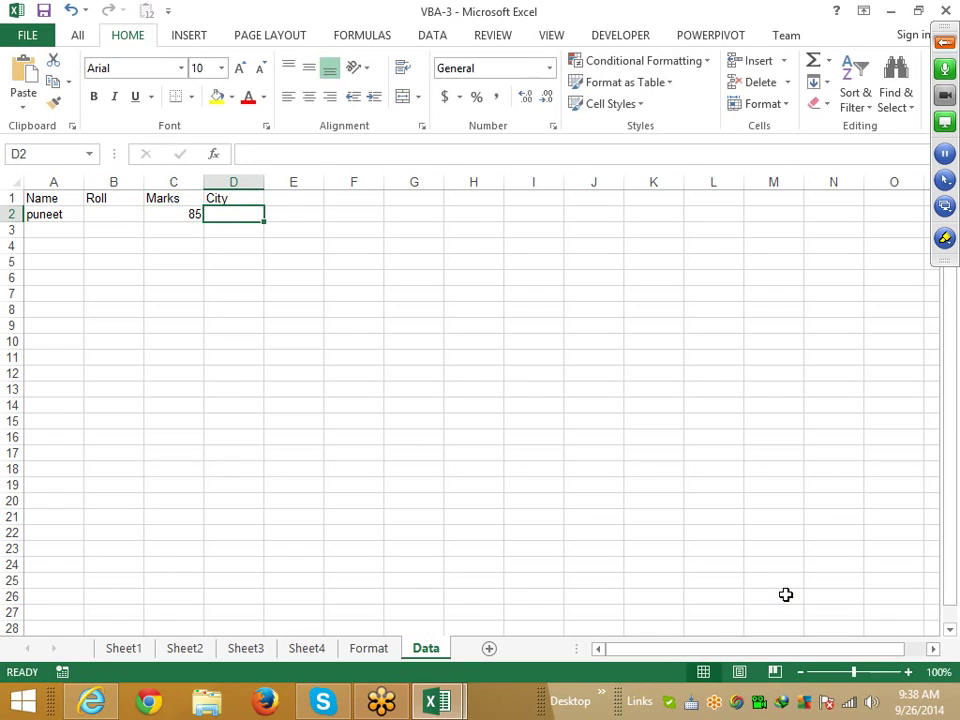
pyautogui.write('delh')
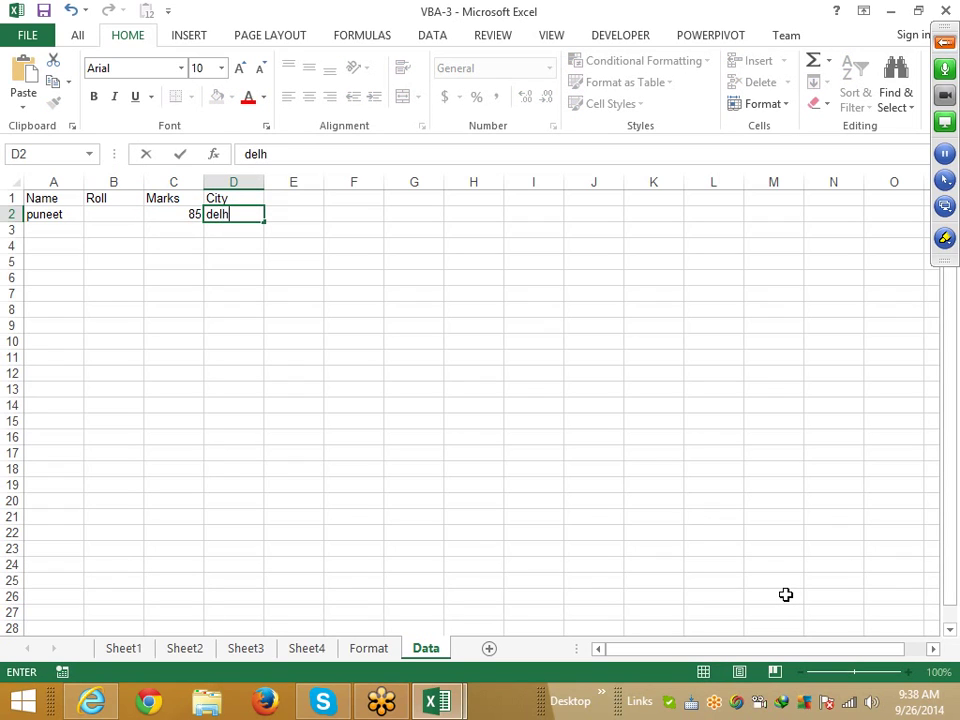
pyautogui.write('i')
pyautogui.press('Return')
pyautogui.press('Left')
pyautogui.press('Left')
pyautogui.press('Left')
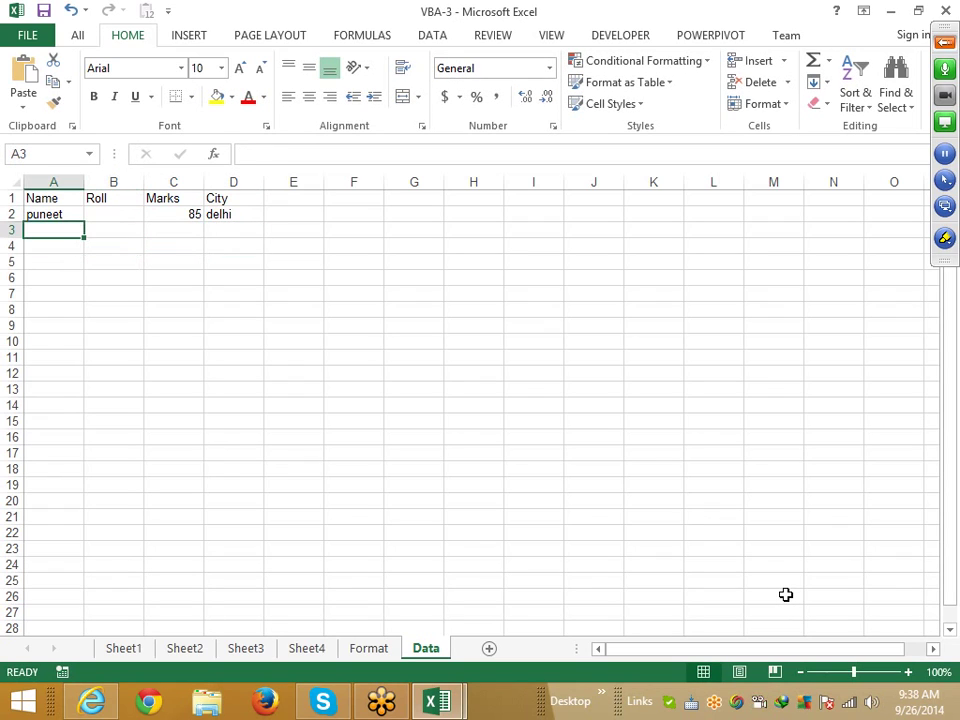
pyautogui.write('ravi')
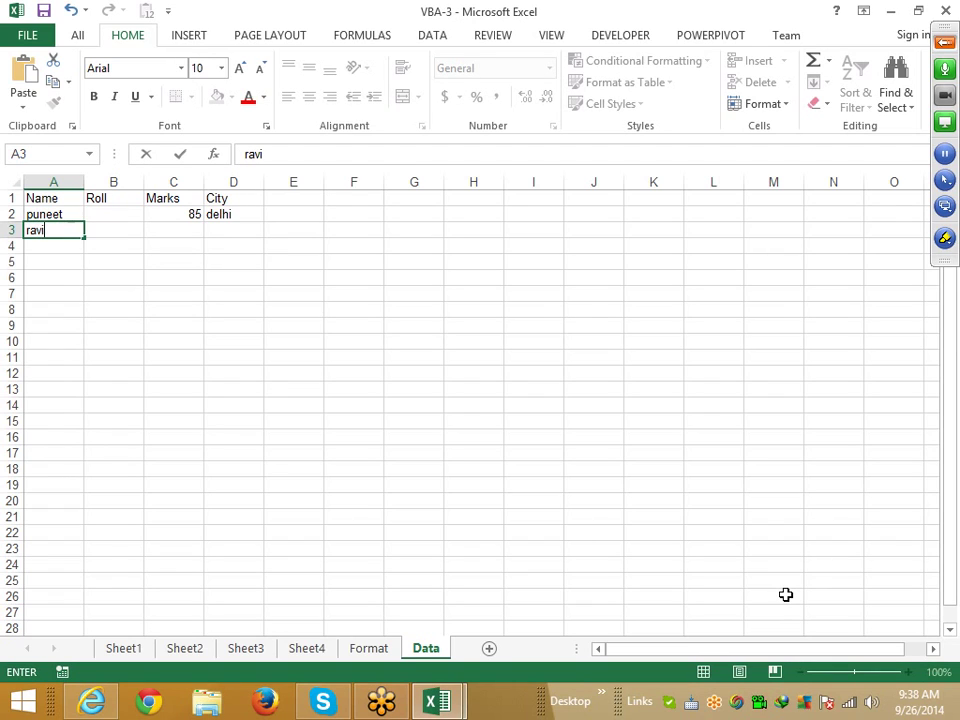
pyautogui.press('Tab')
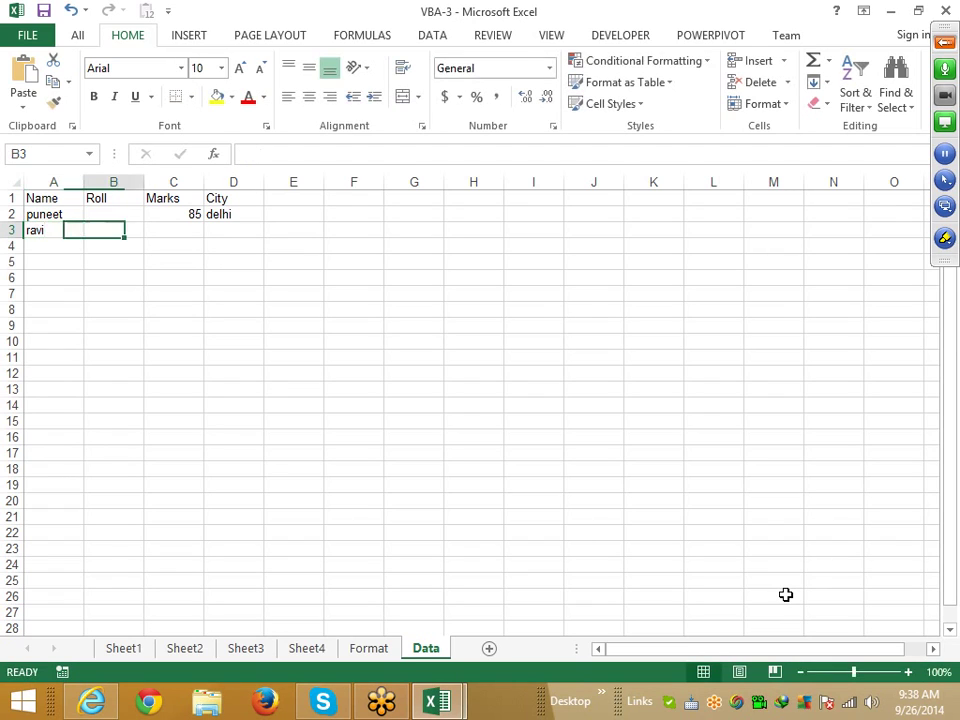
pyautogui.press('Down')
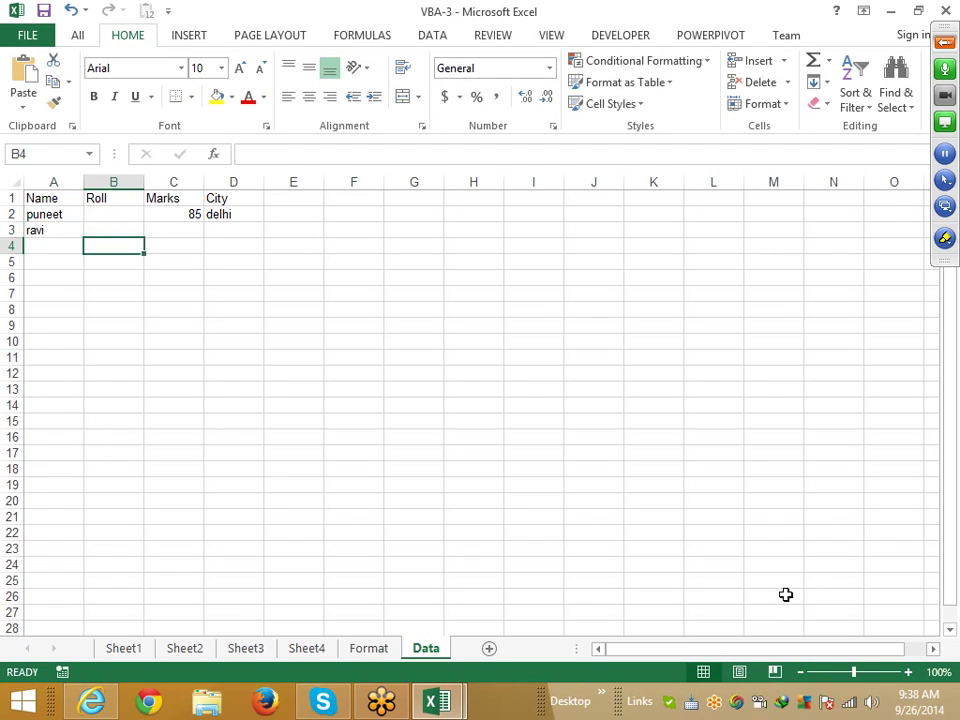
pyautogui.press('Up')
pyautogui.press('Up')
pyautogui.write('1')
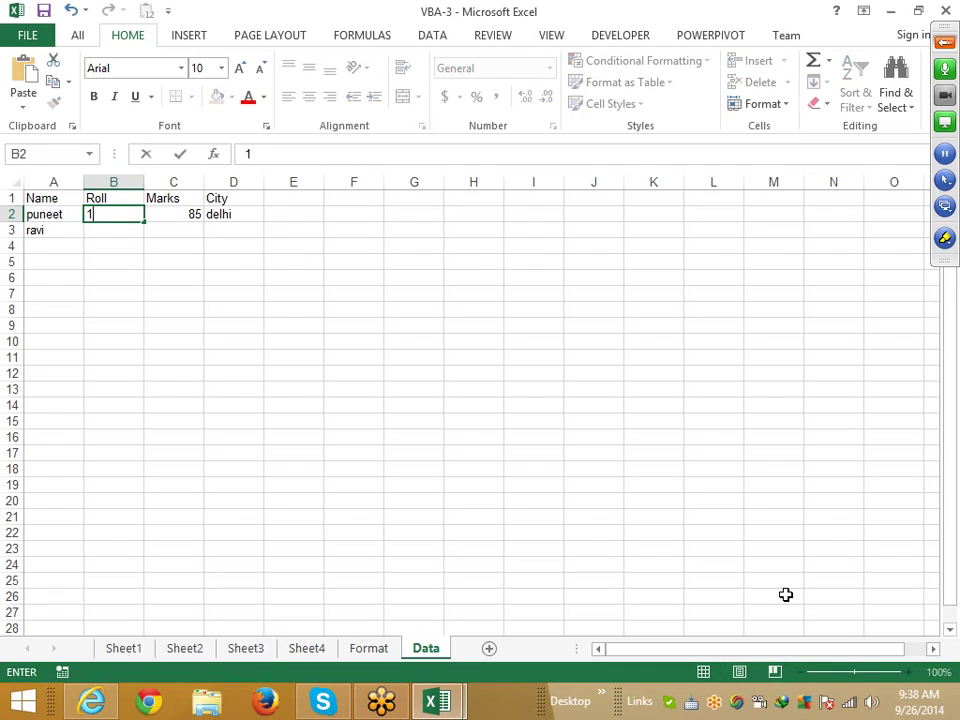
pyautogui.press('Return')
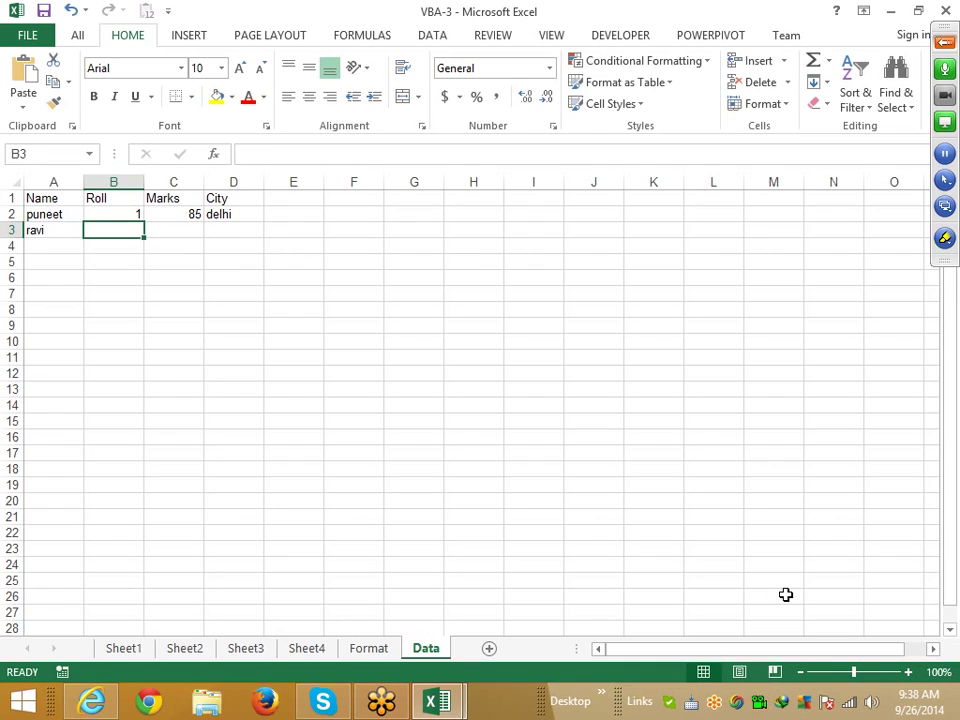
# - Check columns A and B, then clear and re-enter the second sample name in A3
pyautogui.press('Down')
pyautogui.press('Down')
pyautogui.press('Down')
pyautogui.press('Down')
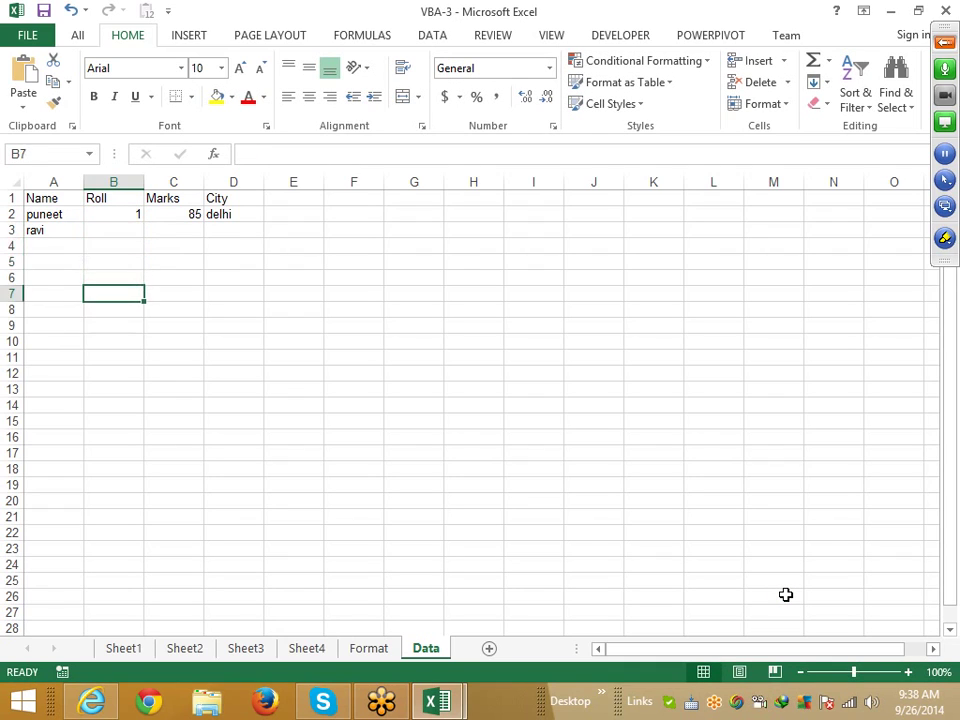
pyautogui.press('Up')
pyautogui.press('Up')
pyautogui.press('Up')
pyautogui.press('Up')
pyautogui.press('Up')
pyautogui.press('Up')
pyautogui.press('Down')
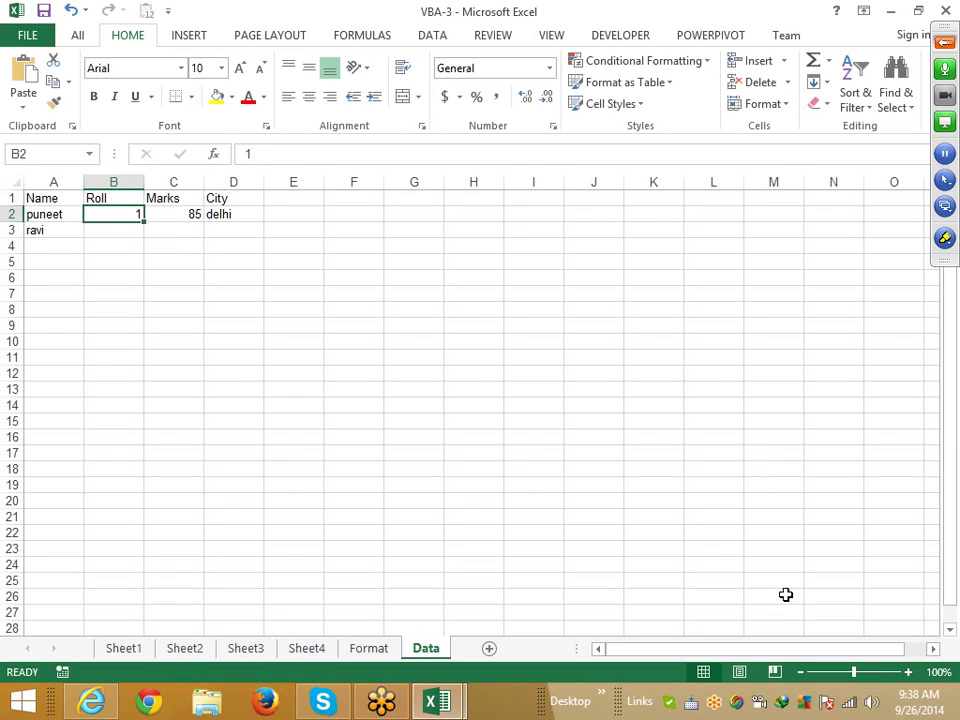
pyautogui.press('Down')
pyautogui.hotkey('ctrl', 'Down')
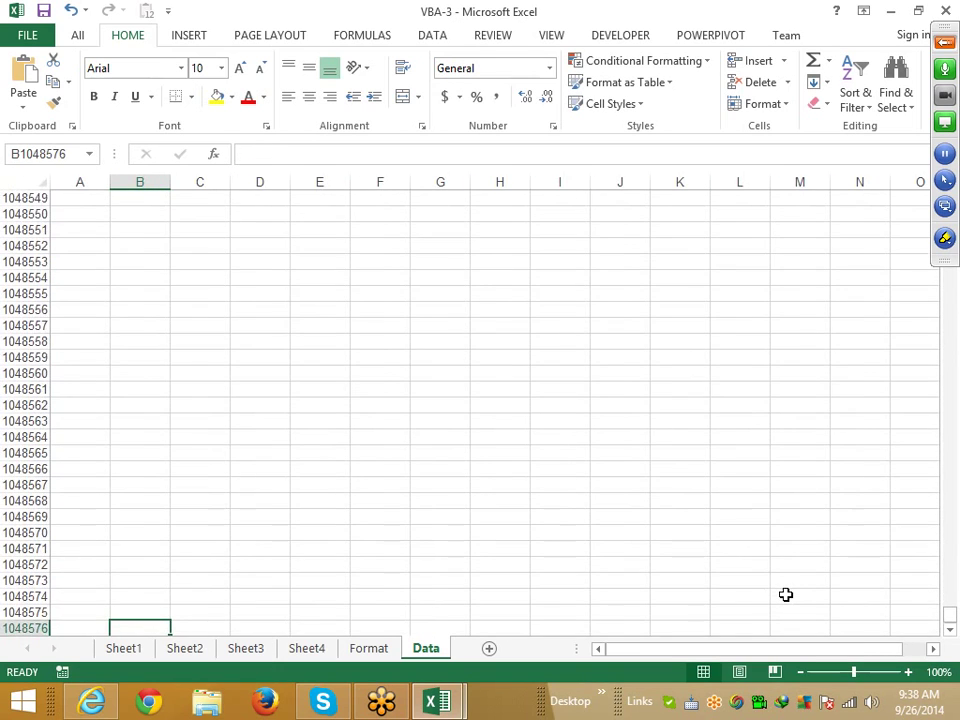
pyautogui.hotkey('ctrl', 'Up')
pyautogui.press('Down')
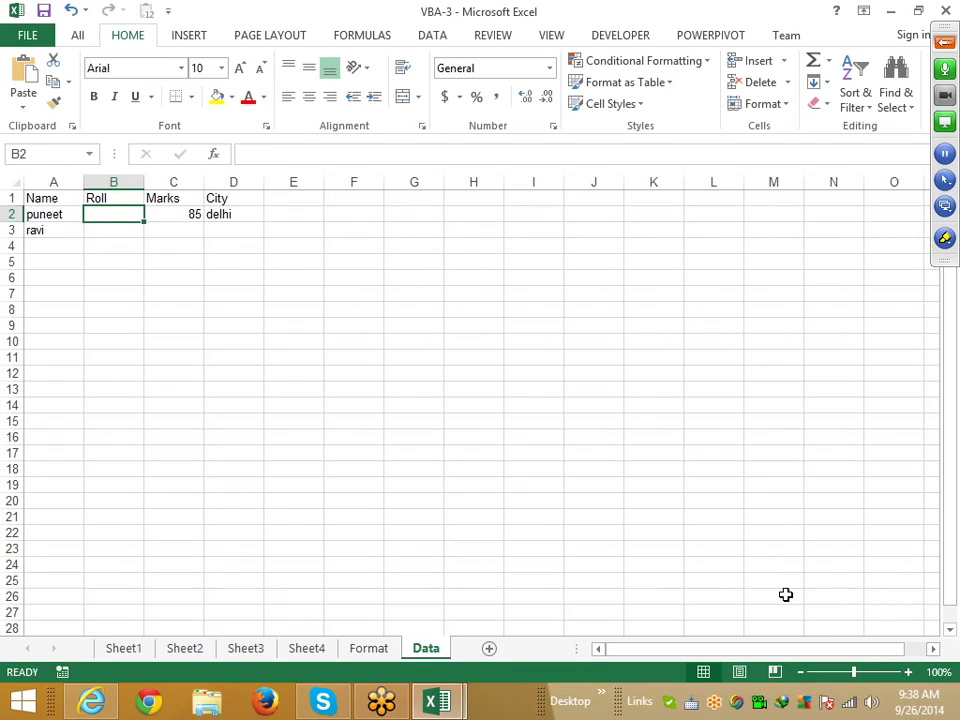
pyautogui.press('Left')
pyautogui.press('Down')
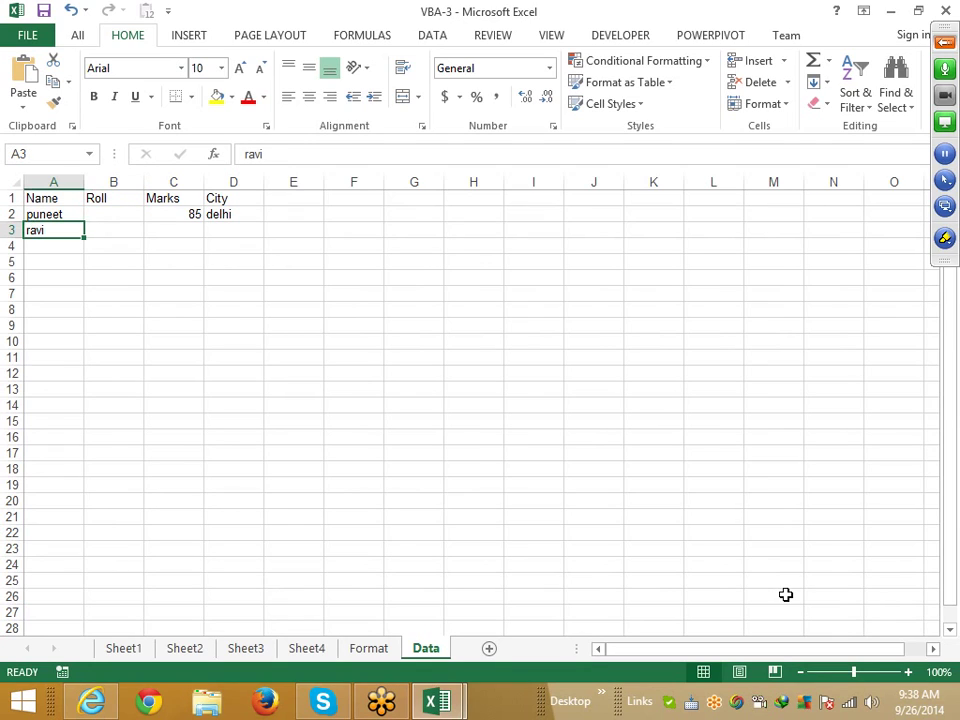
pyautogui.press('Delete')
pyautogui.press('Up')
pyautogui.press('Down')
pyautogui.press('Down')
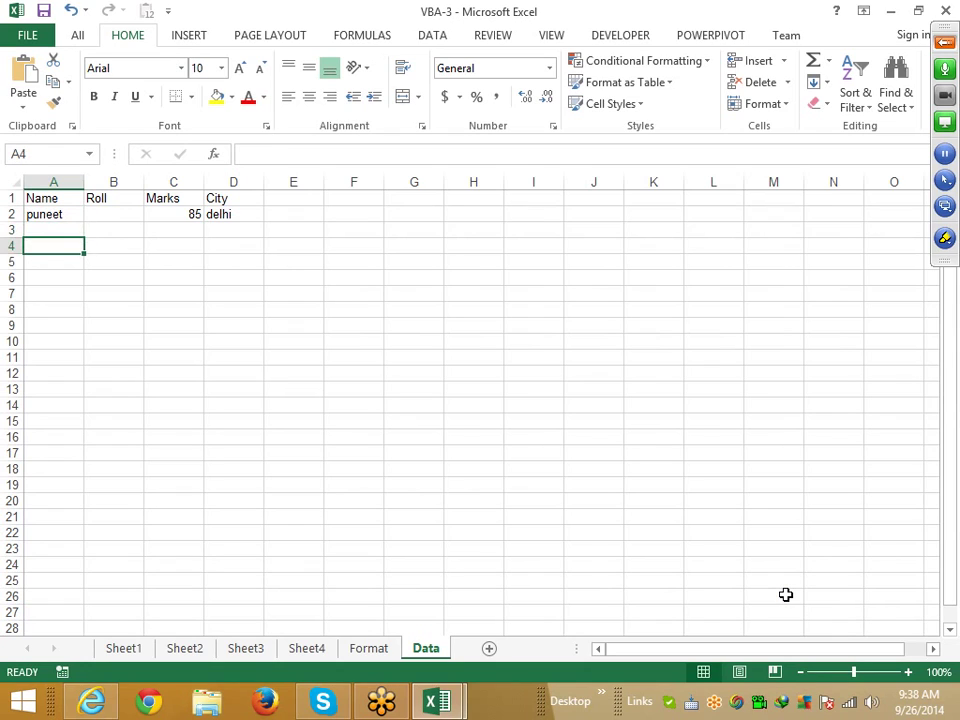
pyautogui.press('Up')
pyautogui.write('rav')
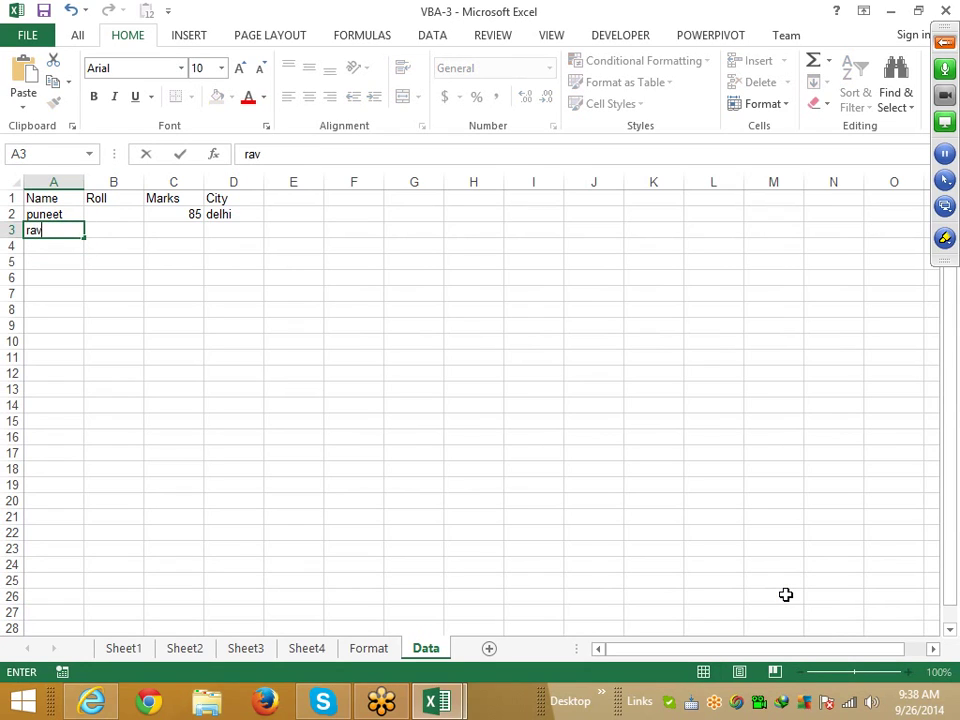
pyautogui.hotkey('ctrl', 'Return')
# - Clear the second sample entry from cell A3 on the Data sheet
pyautogui.press('Right')
pyautogui.press('Right')
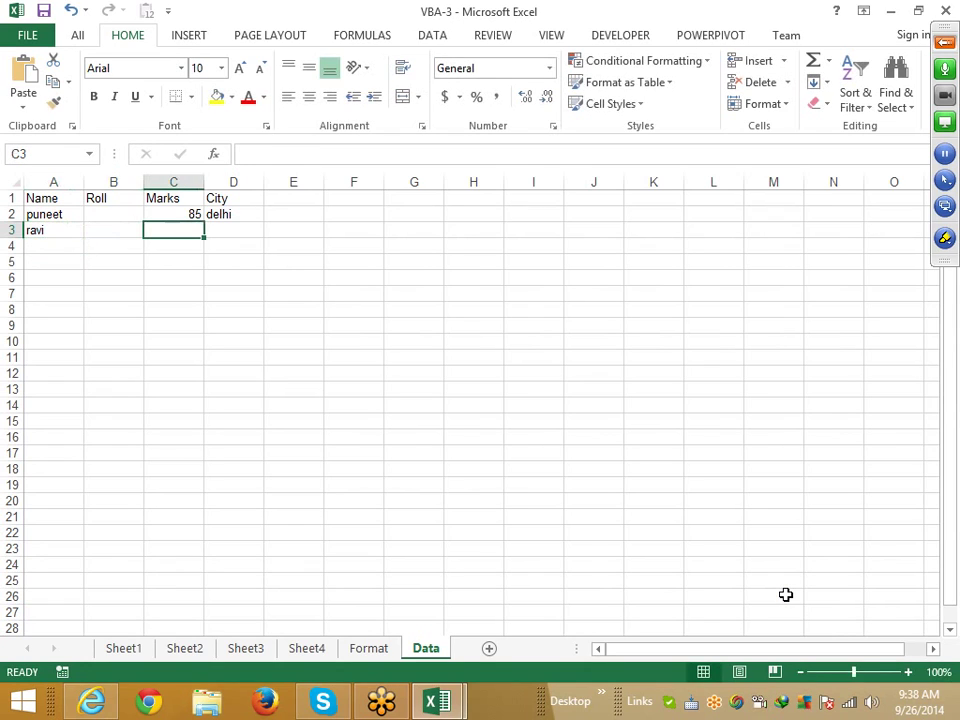
pyautogui.press('Left')
pyautogui.press('Left')
pyautogui.press('Down')
pyautogui.press('Down')
pyautogui.hotkey('ctrl', 'Down')
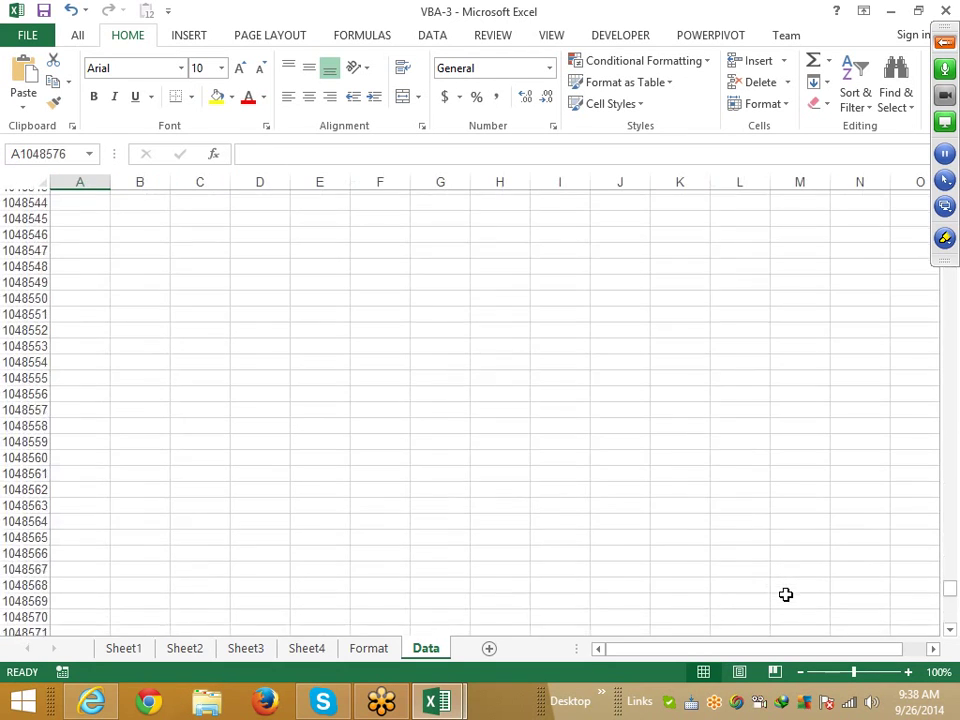
pyautogui.hotkey('ctrl', 'Up')
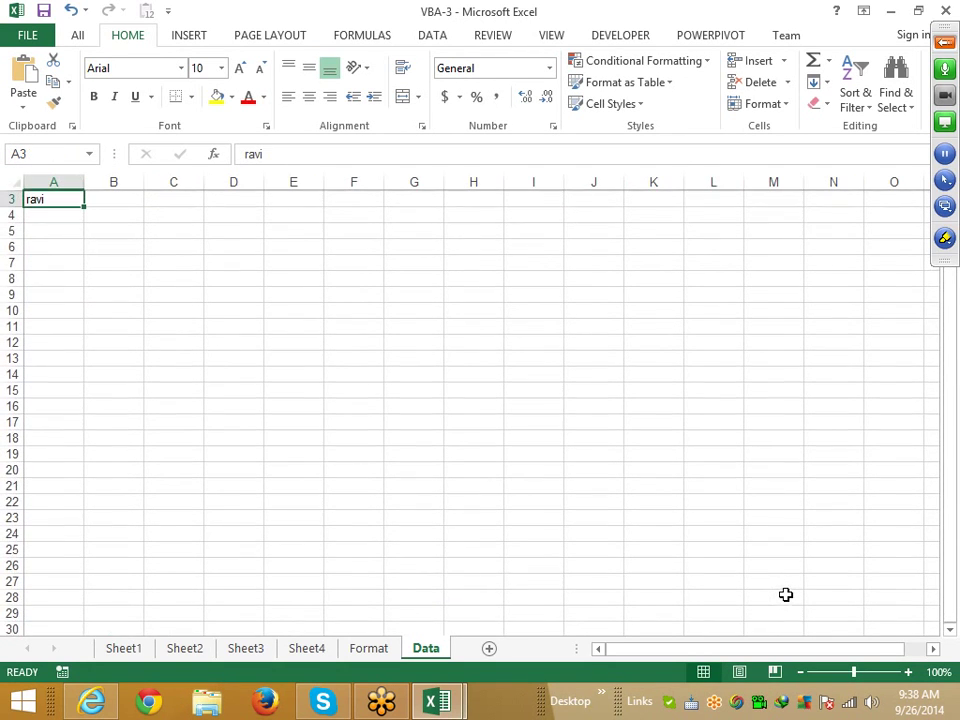
pyautogui.scroll(1, 791, 615)
pyautogui.press('Right')
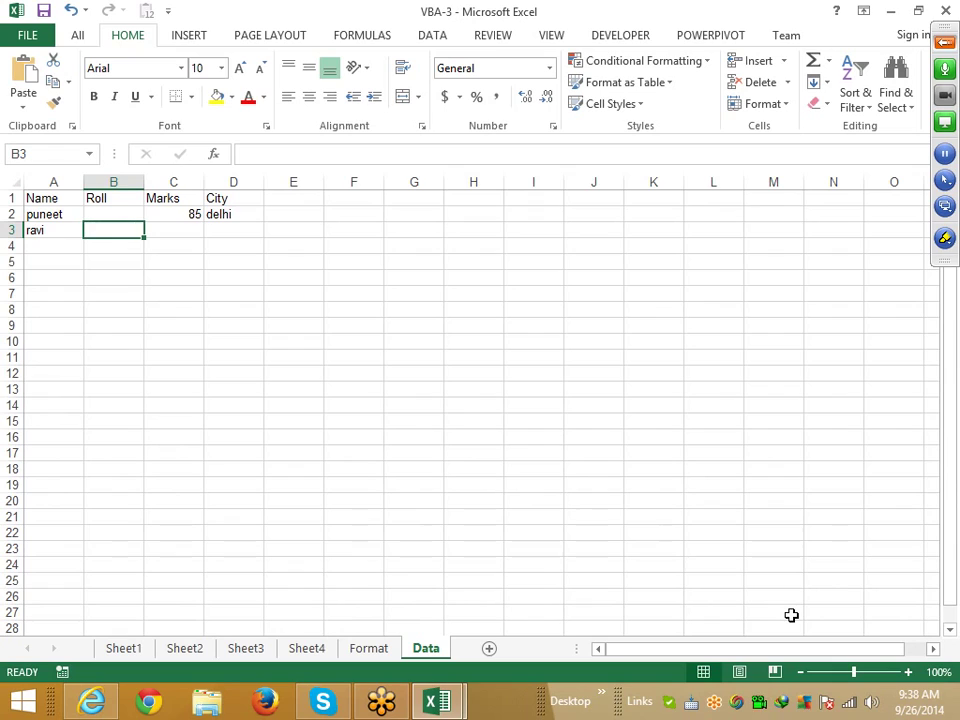
pyautogui.press('Right')
pyautogui.press('Right')
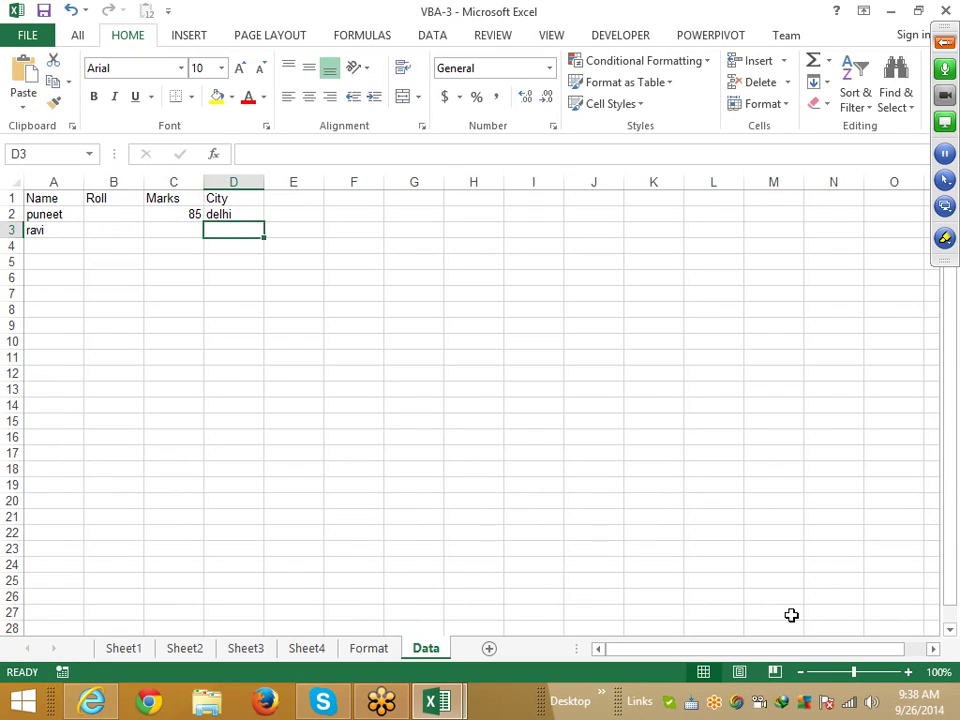
pyautogui.press('Home')
pyautogui.press('Up')
pyautogui.press('Down')
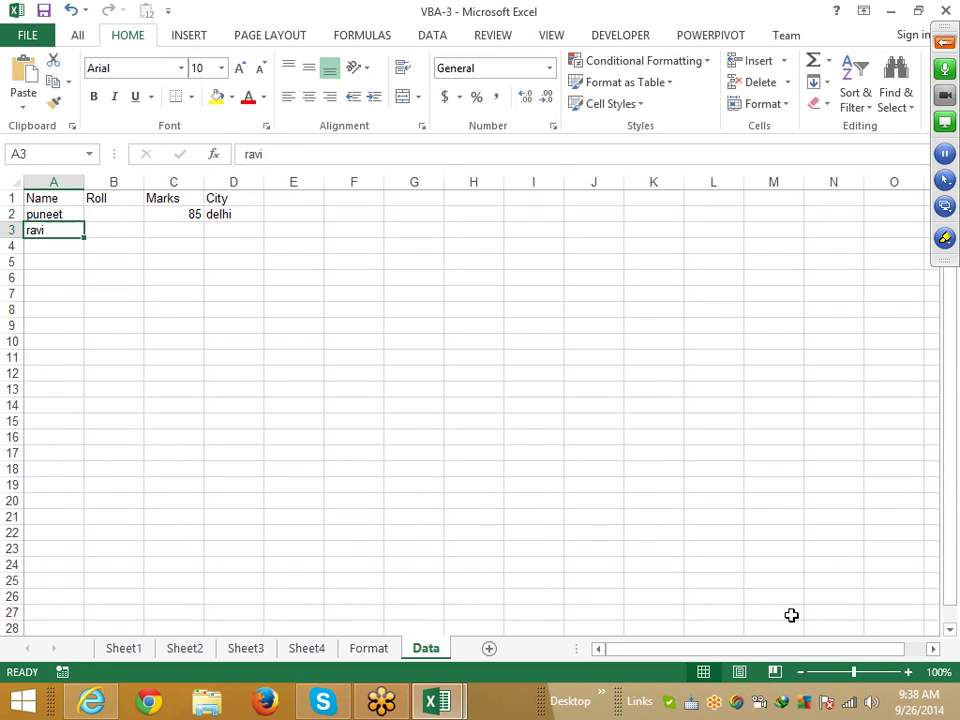
pyautogui.press('Delete')
# - Clear the test values in A2:D2, leaving only the Data sheet headers
pyautogui.press('Up')
pyautogui.hotkey('shift', 'Right')
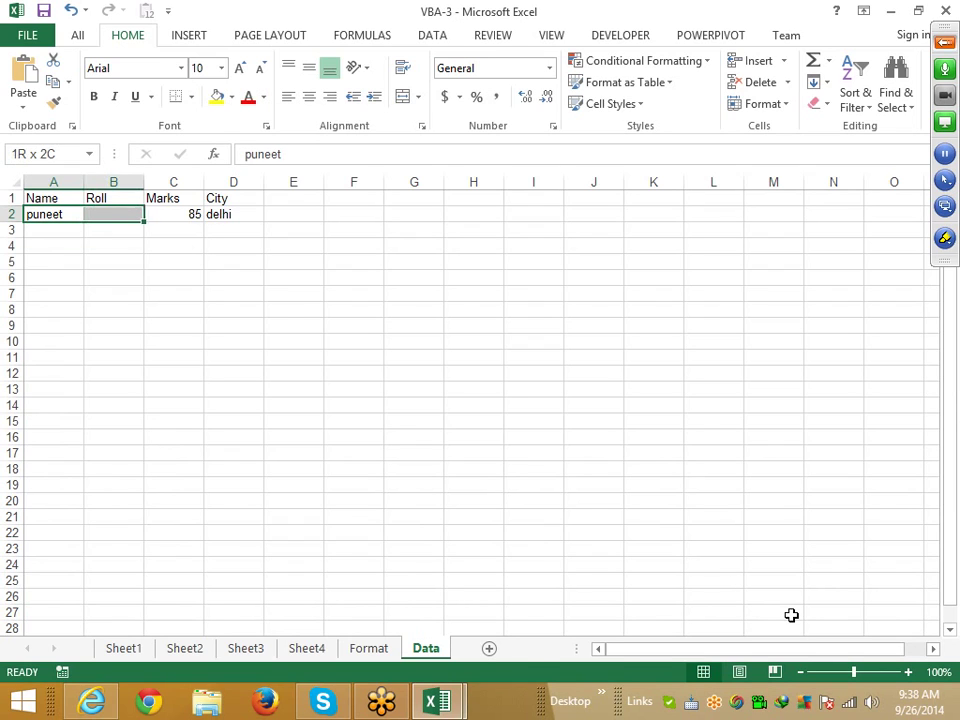
pyautogui.hotkey('shift', 'Right')
pyautogui.hotkey('shift', 'Right')
pyautogui.hotkey('shift', 'Right')
pyautogui.hotkey('shift', 'Left')
pyautogui.press('Delete')
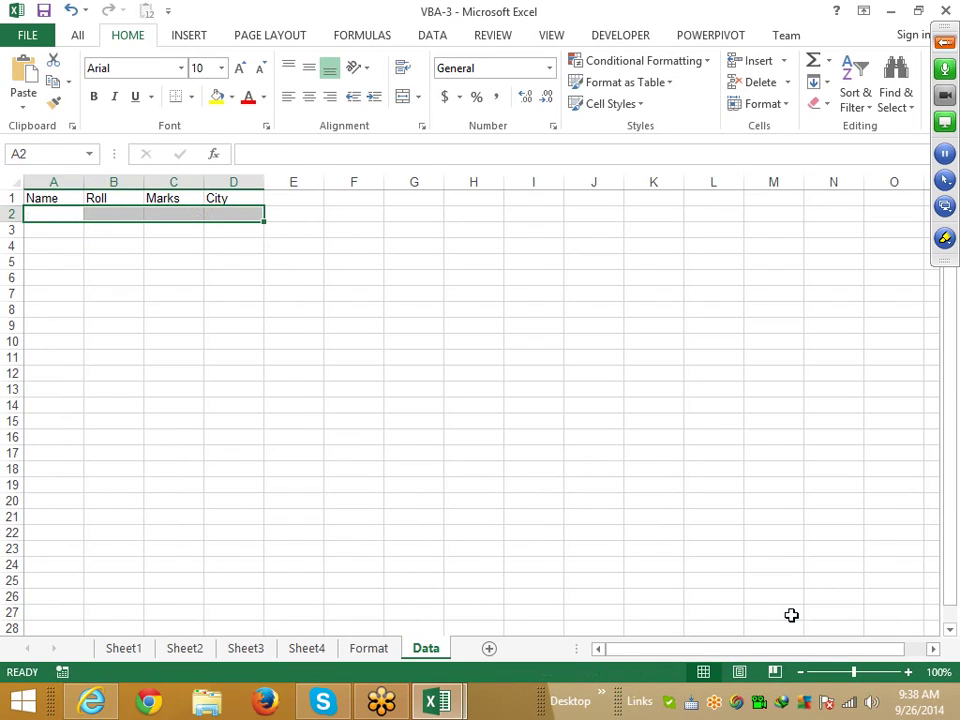
pyautogui.hotkey('alt', 'F11')
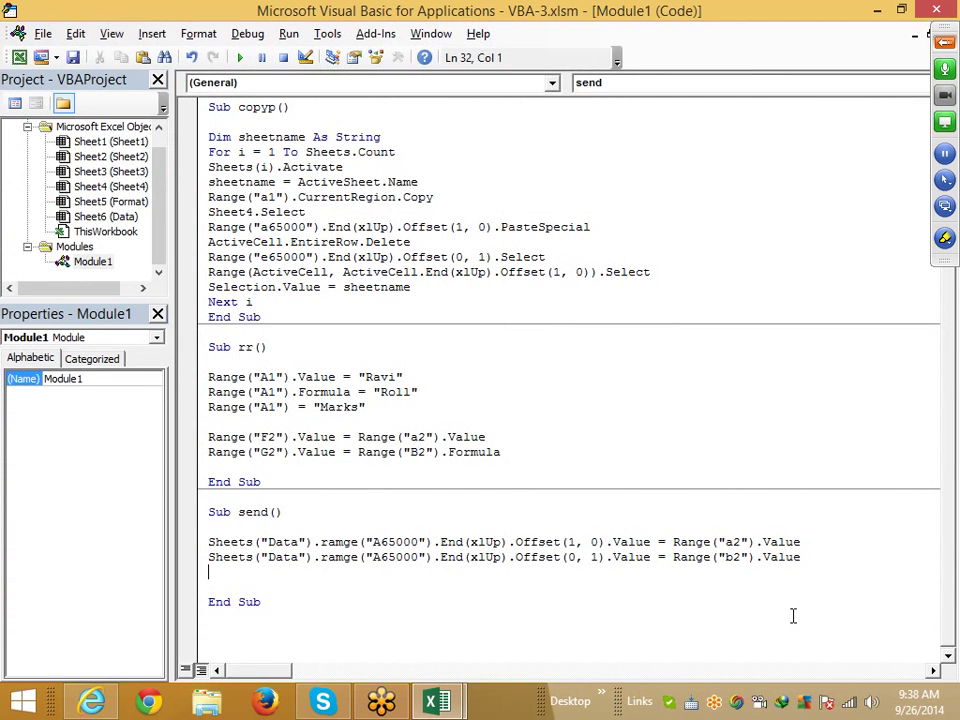
# - Duplicate the b2 line in Sub send and change the copy to reference c2
pyautogui.press('Up')
pyautogui.press('End')
pyautogui.press('Left')
pyautogui.press('Left')
pyautogui.press('Left')
pyautogui.click(808, 563)
pyautogui.moveTo(808, 563)
pyautogui.mouseDown()
pyautogui.moveTo(195, 568)
pyautogui.moveTo(205, 557)
pyautogui.mouseUp()
pyautogui.hotkey('ctrl', 'c')
pyautogui.click(220, 574)
pyautogui.hotkey('ctrl', 'v')
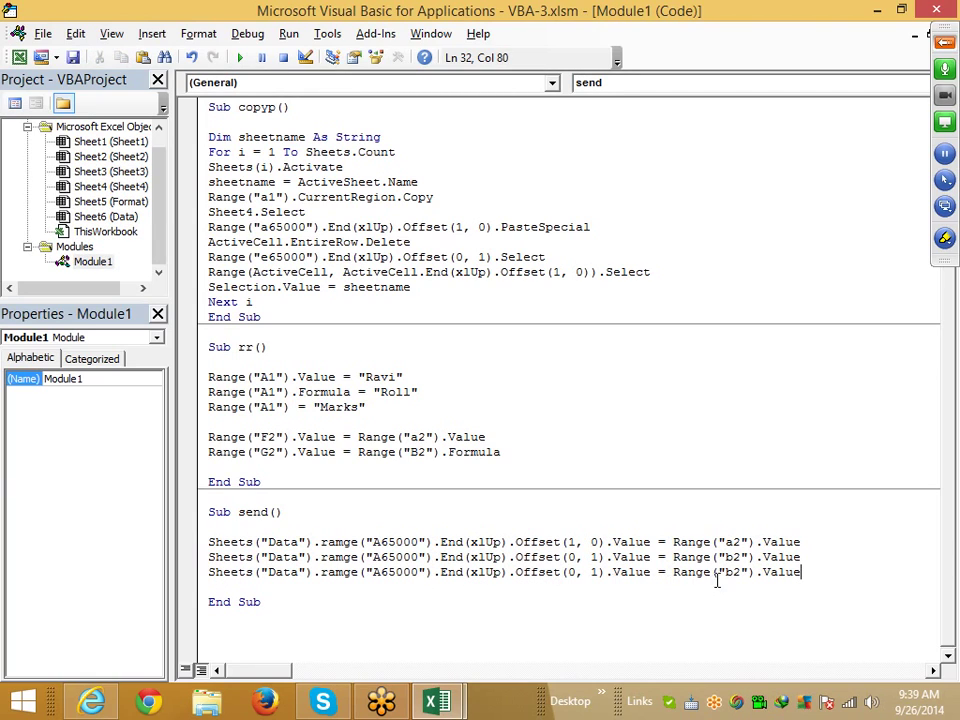
pyautogui.click(727, 573)
pyautogui.press('Delete')
pyautogui.write('c')
# - Paste another copy as a d2 line, add a blank line, and return to Excel
pyautogui.click(504, 591)
pyautogui.hotkey('ctrl', 'v')
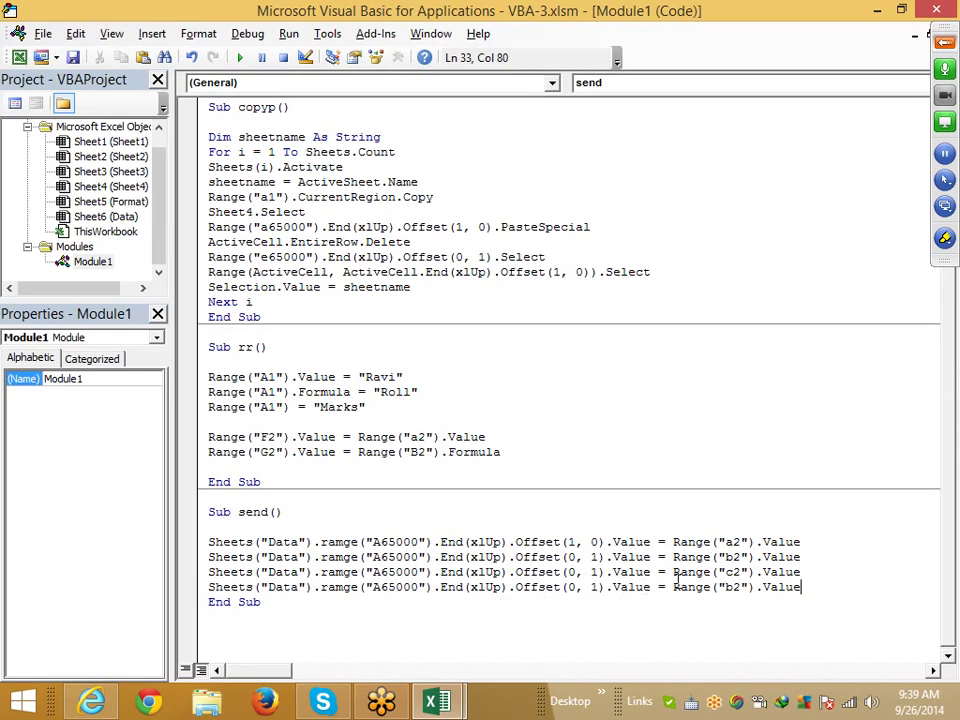
pyautogui.click(730, 587)
pyautogui.press('BackSpace')
pyautogui.write('d')
pyautogui.click(803, 587)
pyautogui.press('Return')
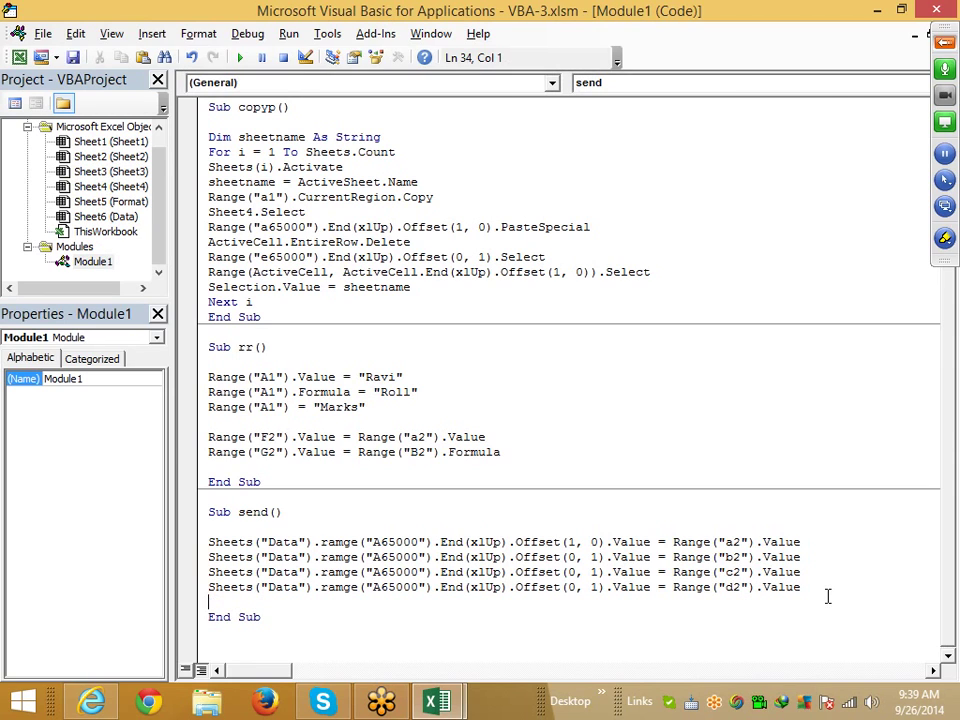
pyautogui.hotkey('alt', 'F11')
pyautogui.hotkey('alt', 'F11')
pyautogui.hotkey('alt', 'F11')
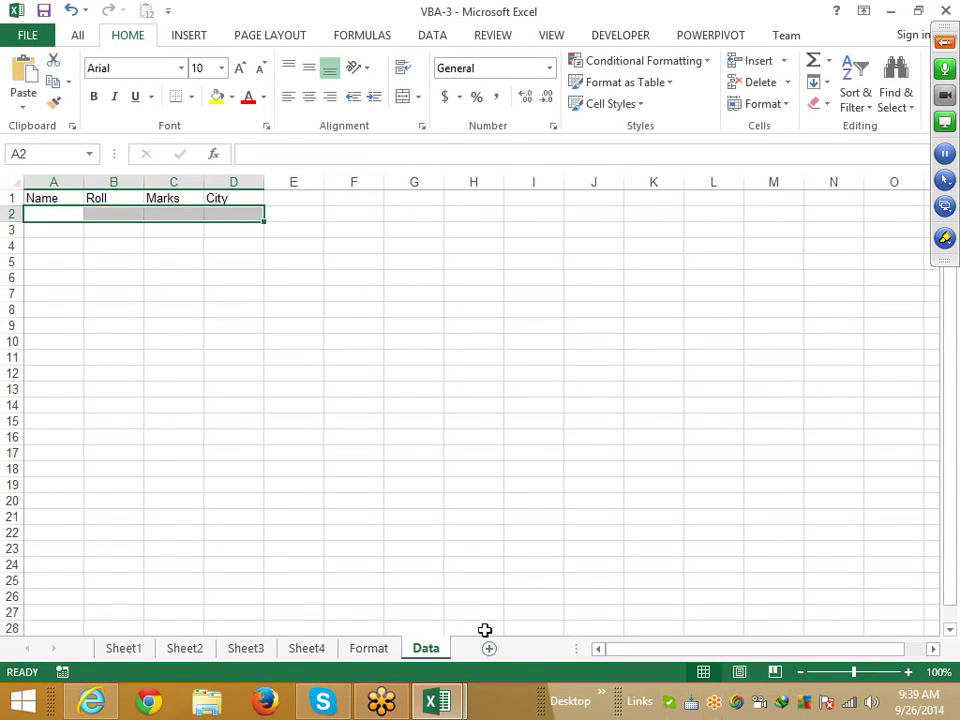
# - Clear cell A2 on the Format sheet so the yellow entry row is empty
pyautogui.click(383, 651)
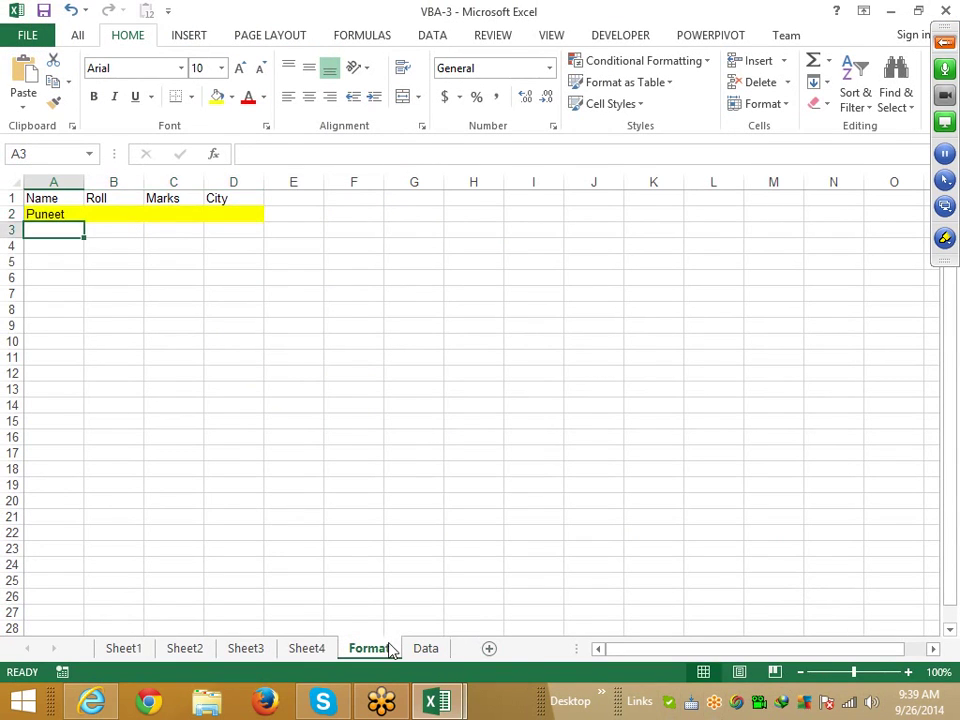
pyautogui.click(51, 216)
pyautogui.press('Delete')
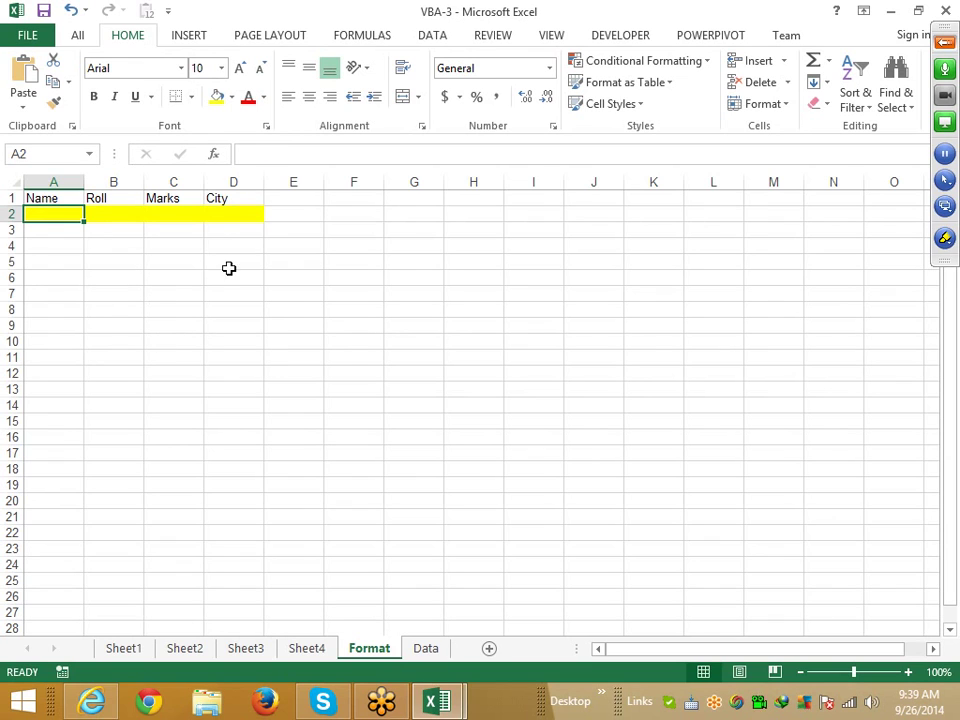
# - Select the macro name 'send' in the VBA editor, then go back to Excel
pyautogui.hotkey('alt', 'F11')
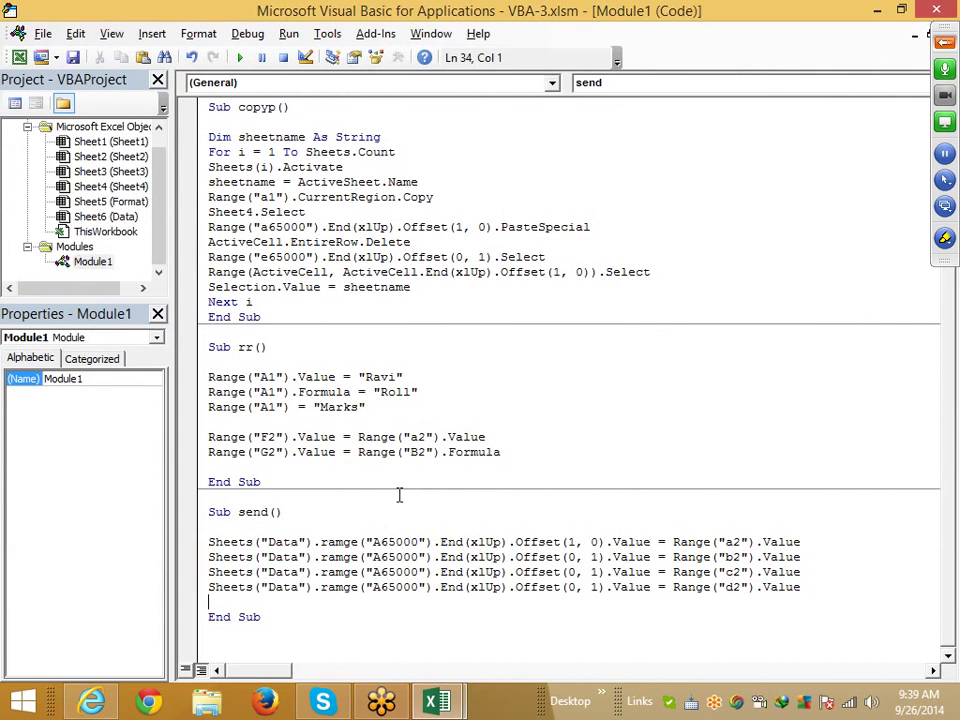
pyautogui.doubleClick(252, 511)
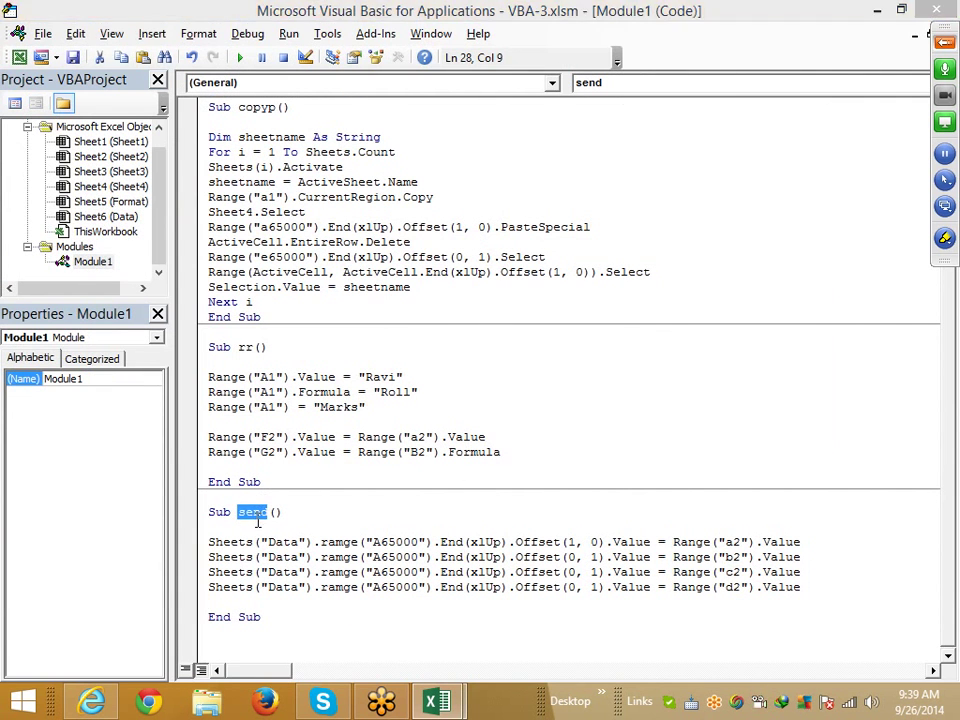
pyautogui.hotkey('alt', 'F11')
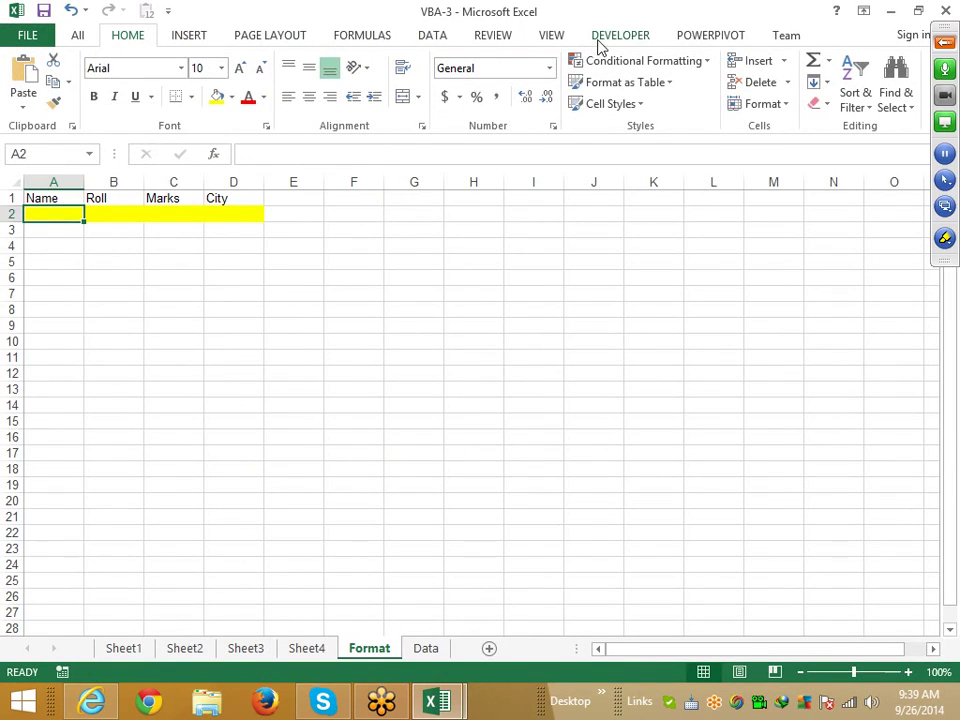
# - Draw a Form Control button over E4:F5 on the Format sheet from the Developer Insert menu
pyautogui.click(600, 40)
pyautogui.click(358, 110)
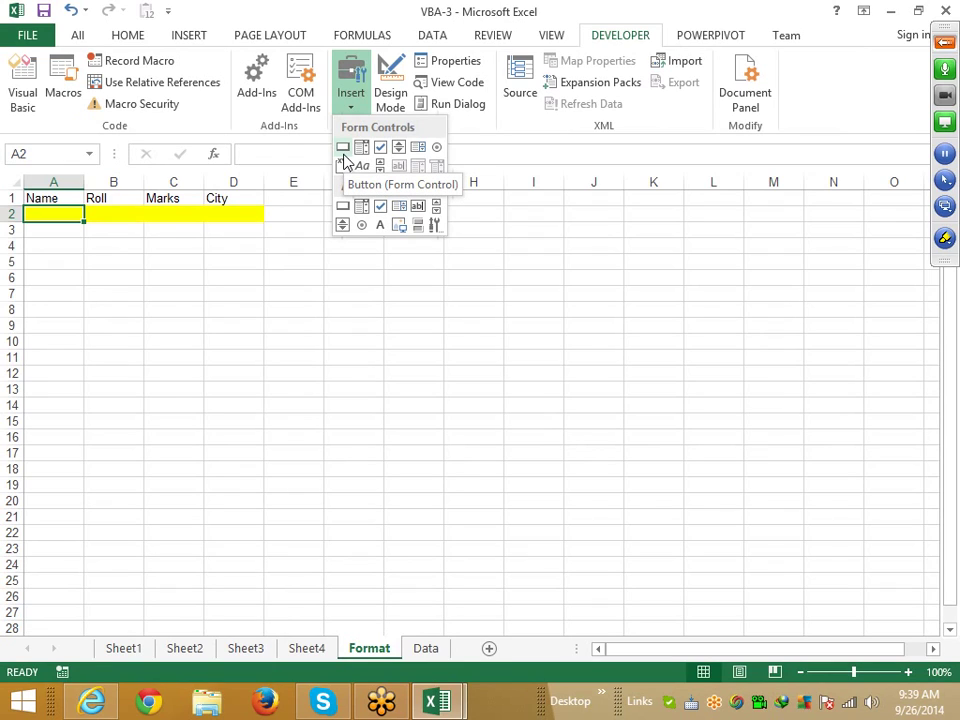
pyautogui.click(342, 155)
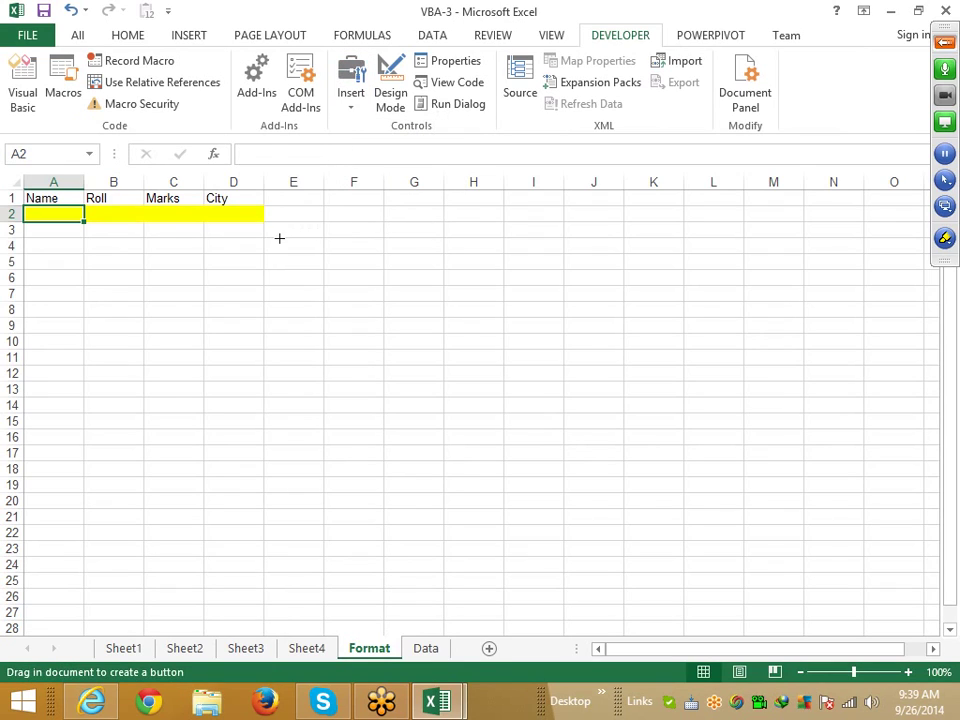
pyautogui.moveTo(279, 240); pyautogui.dragTo(355, 270)
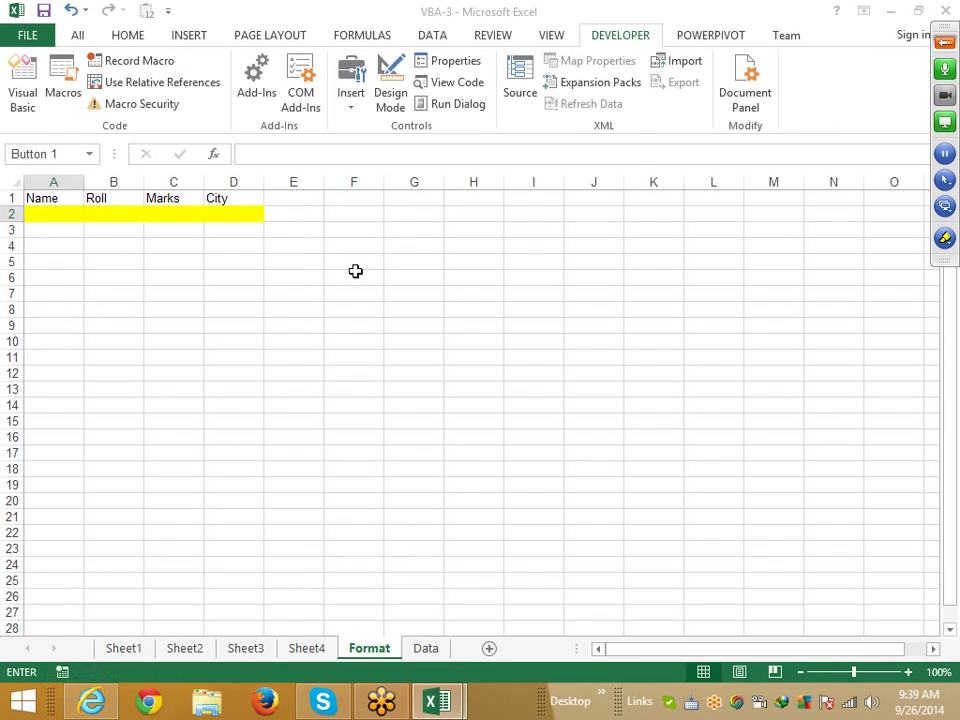
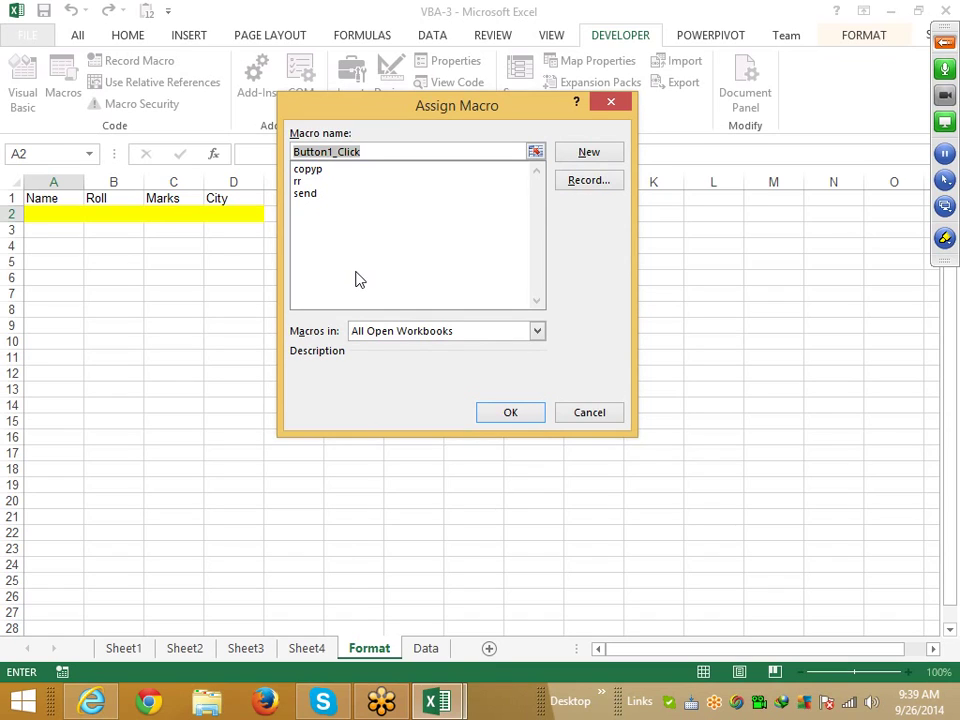
# - Assign the send macro to the Format sheet's button
pyautogui.click(303, 193)
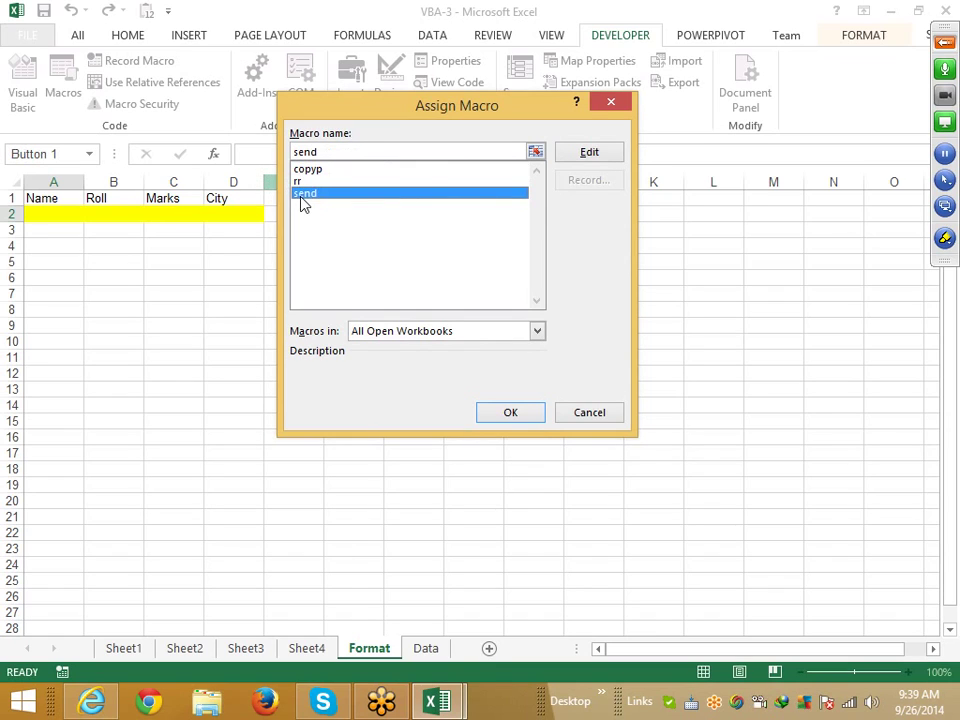
pyautogui.click(489, 411)
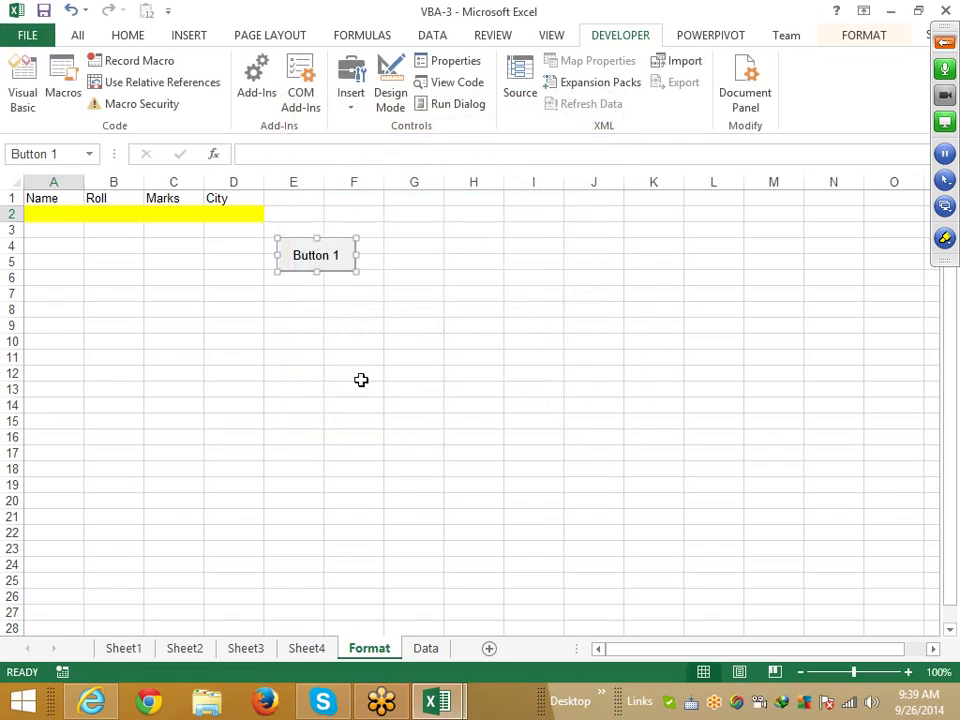
pyautogui.click(298, 295)
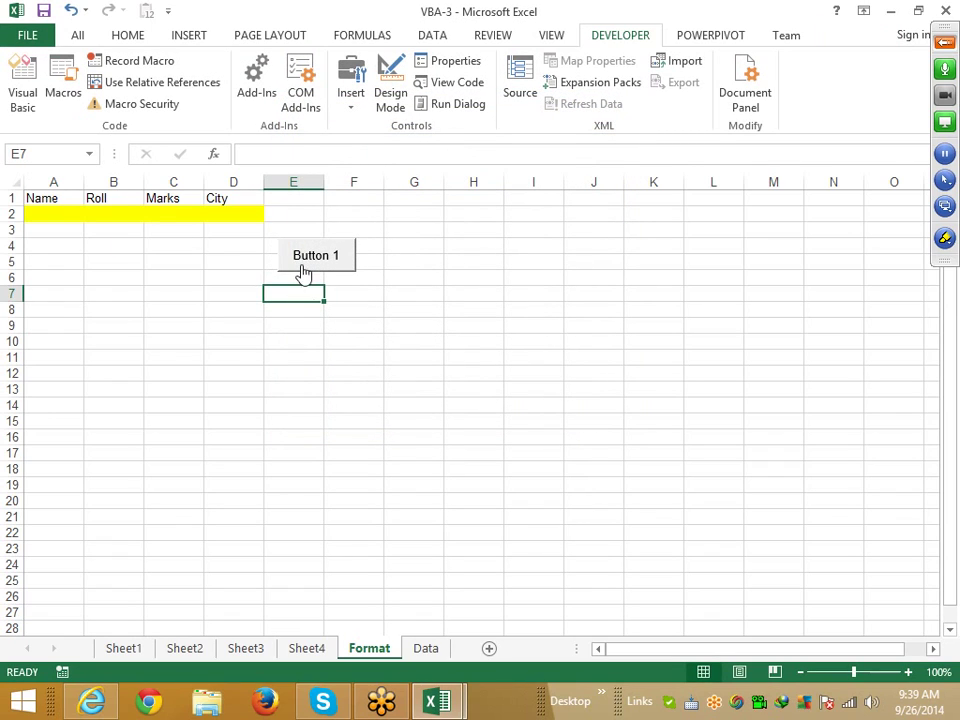
# - Replace Button 1's caption with 'Send'
pyautogui.rightClick(302, 266)
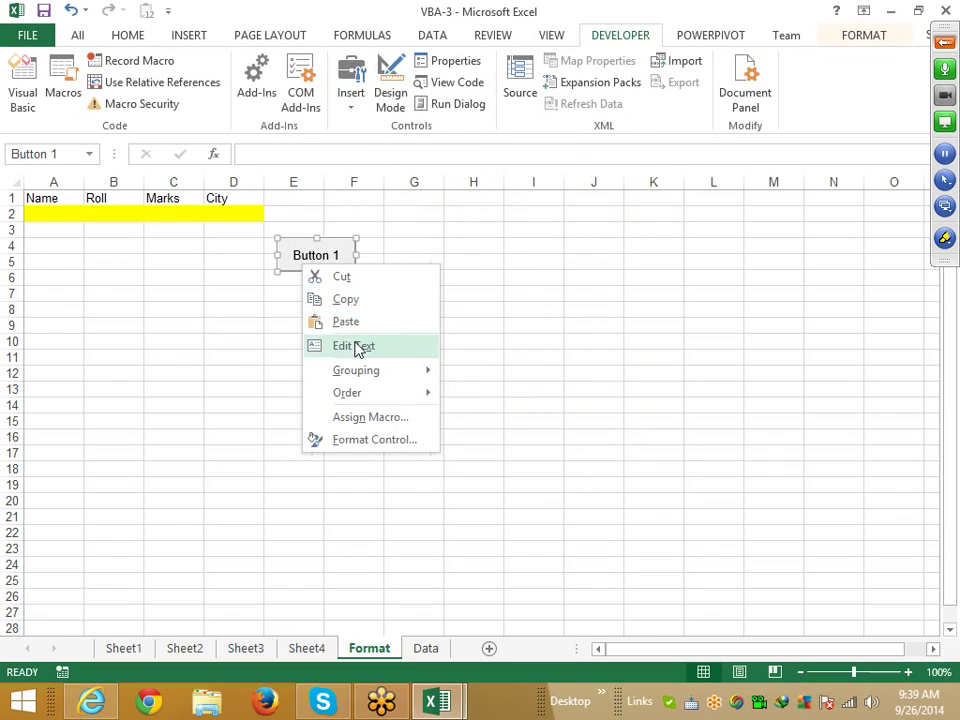
pyautogui.click(356, 346)
pyautogui.press('Delete')
pyautogui.press('Delete')
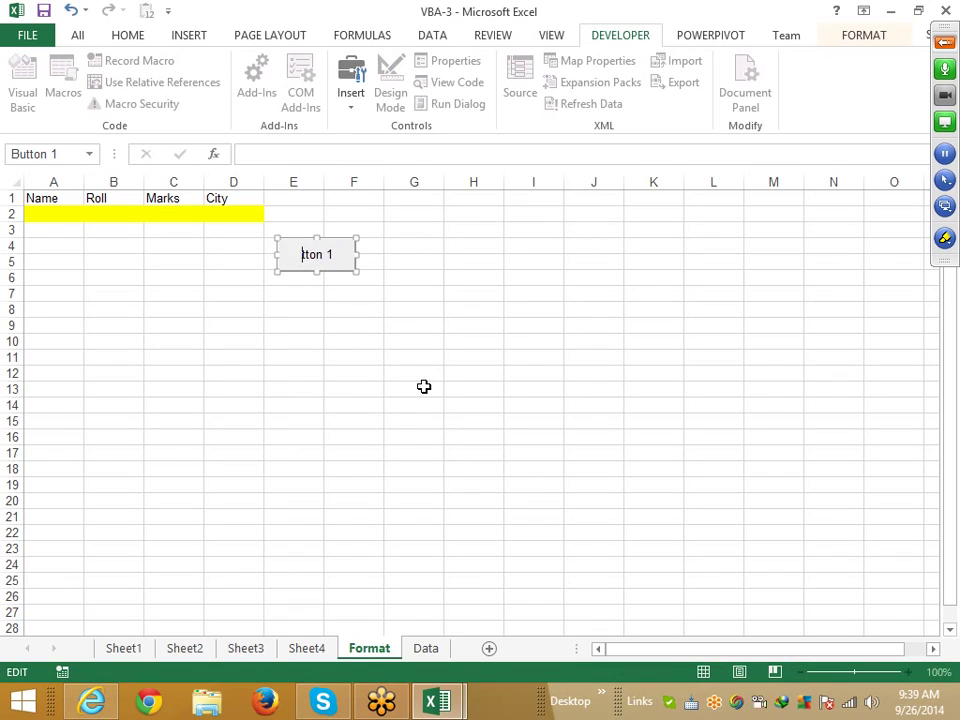
pyautogui.press('Delete')
pyautogui.press('Delete')
pyautogui.press('Delete')
pyautogui.write('Se')
pyautogui.write('nd')
pyautogui.press('Escape')
pyautogui.press('Escape')
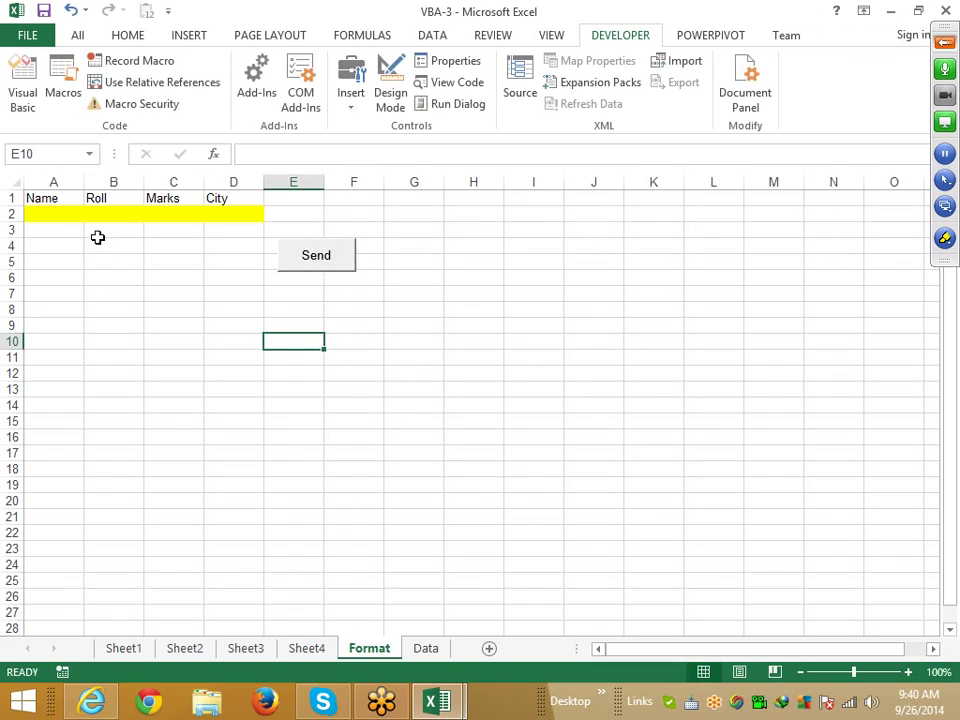
pyautogui.click(75, 213)
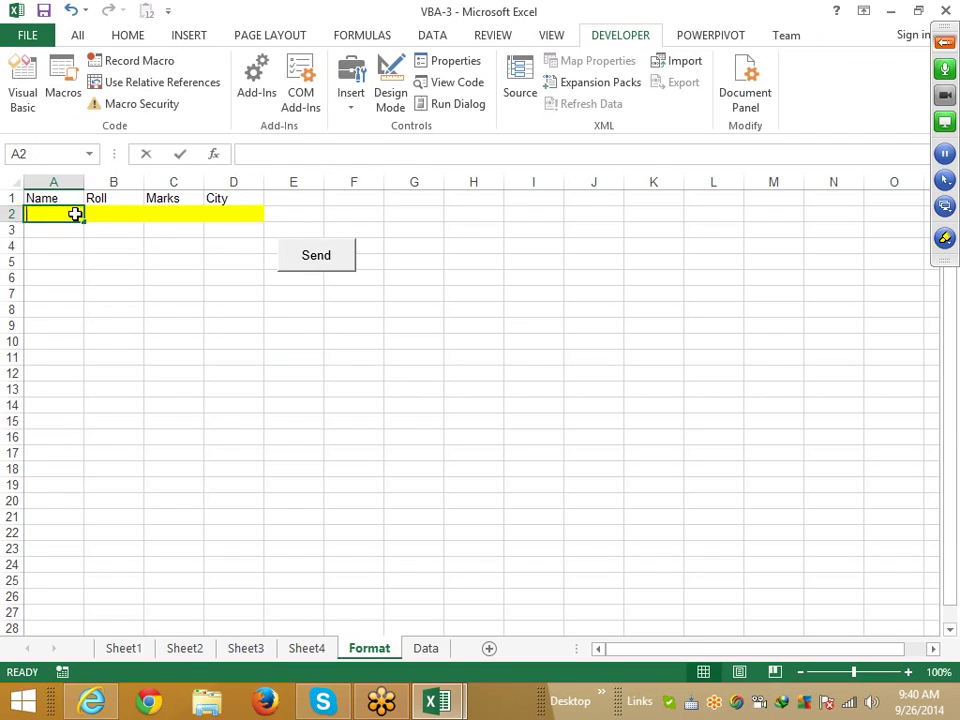
# - Enter a student name, 1254, 852 and Delhi in A2:D2, then run Send, which fails with error 438
pyautogui.write('Sujeet')
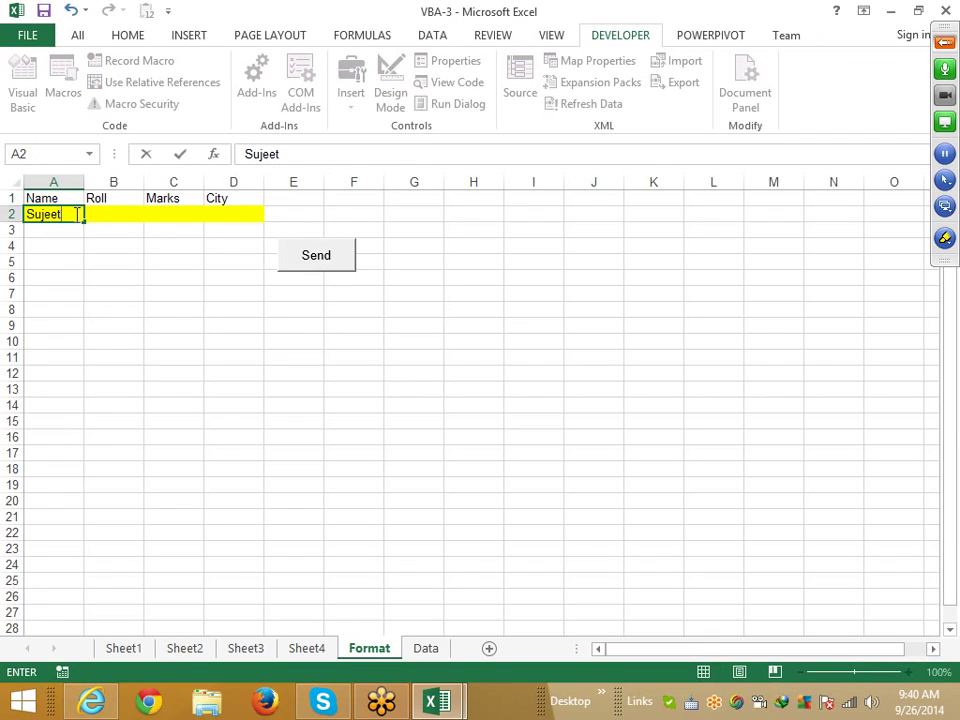
pyautogui.press('Tab')
pyautogui.write('1254')
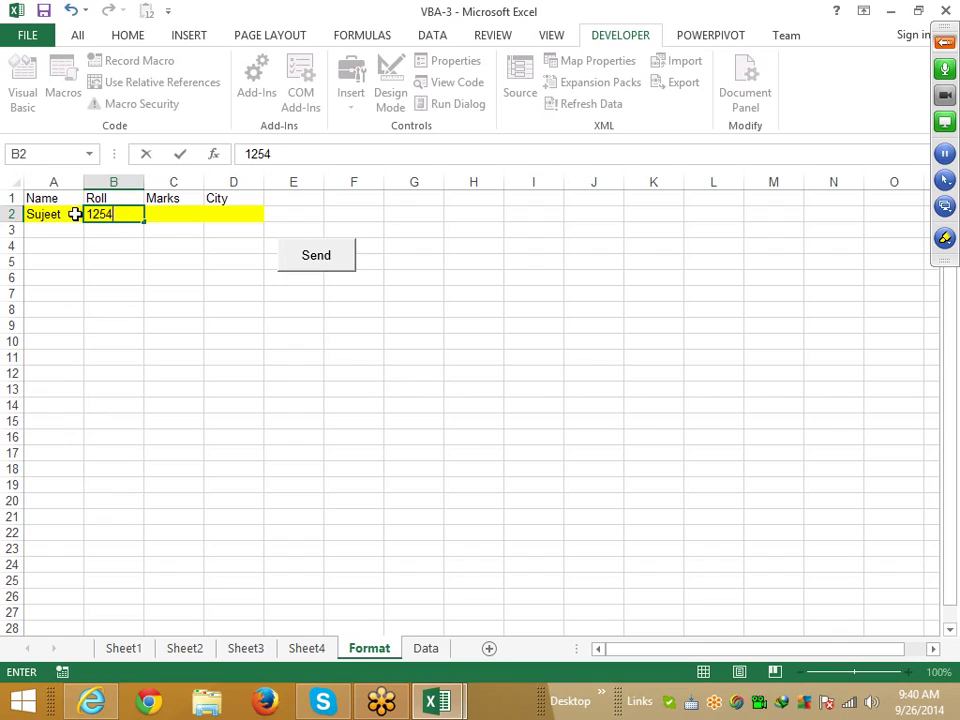
pyautogui.press('Tab')
pyautogui.write('852')
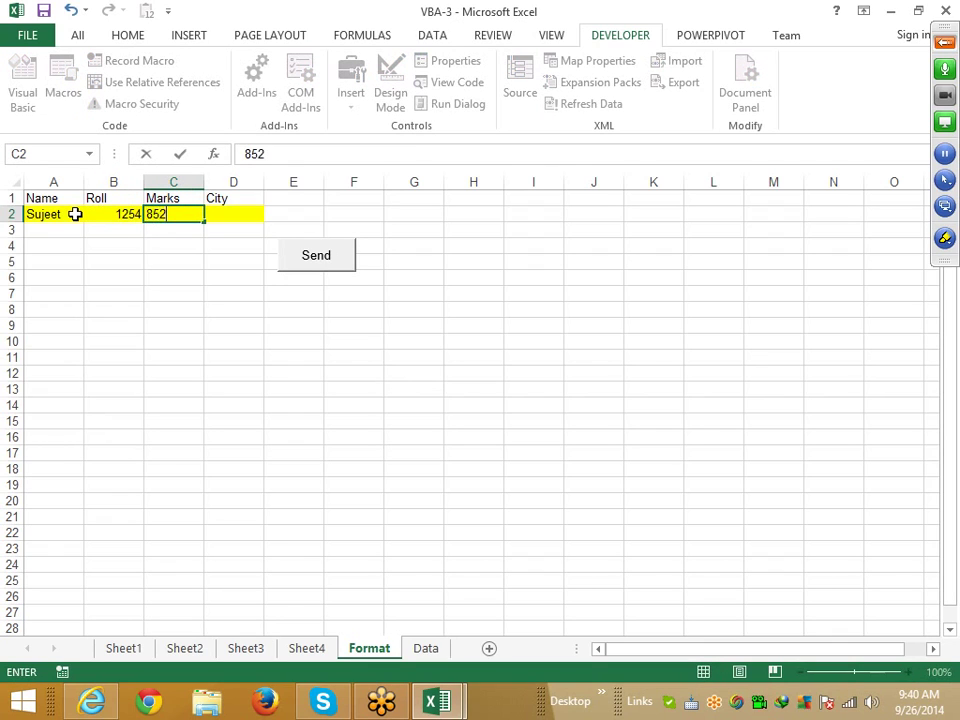
pyautogui.press('Tab')
pyautogui.write('De')
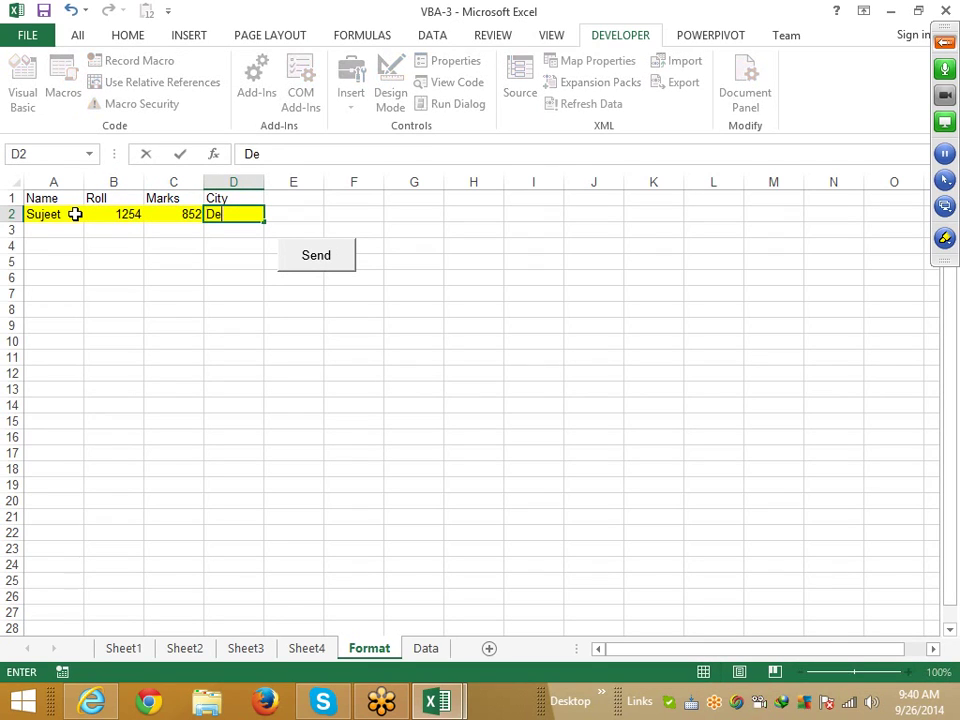
pyautogui.write('lhi')
pyautogui.click(258, 328)
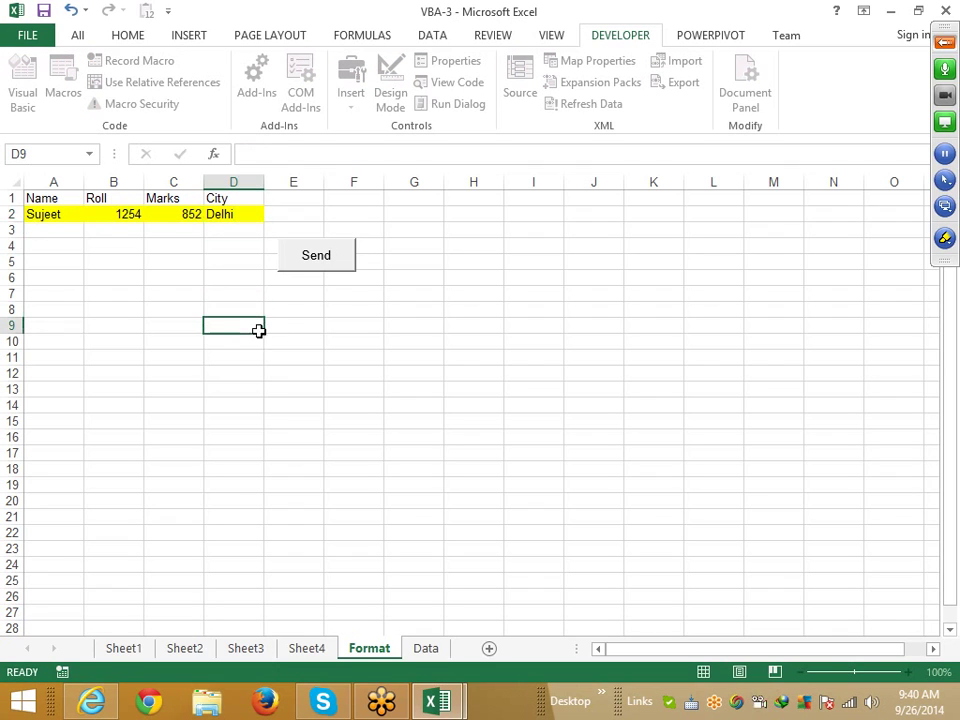
pyautogui.click(309, 262)
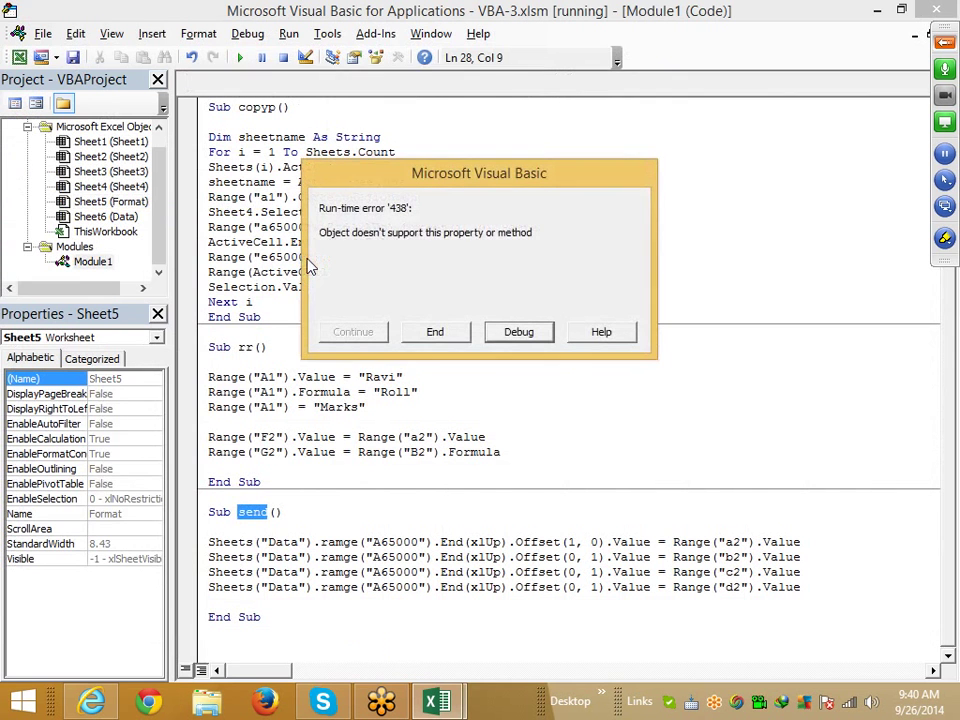
# - From Debug, correct each misspelled 'ramge' to 'Range' in Sub send
pyautogui.click(529, 338)
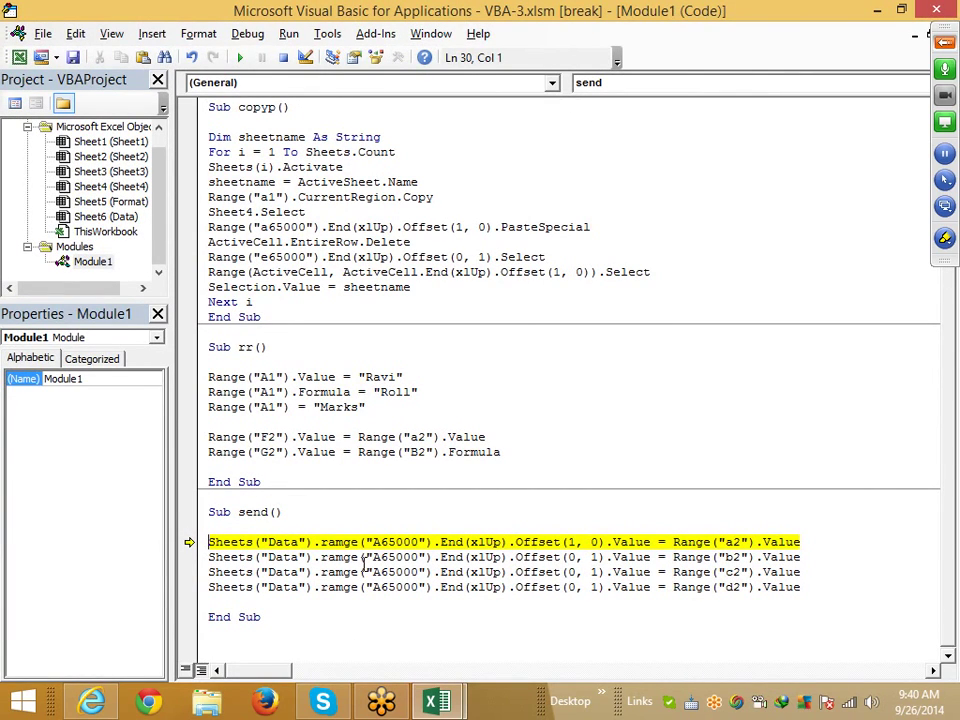
pyautogui.click(347, 543)
pyautogui.press('BackSpace')
pyautogui.write('n')
pyautogui.press('Down')
pyautogui.press('BackSpace')
pyautogui.write('n')
pyautogui.press('Down')
pyautogui.press('BackSpace')
pyautogui.write('n')
pyautogui.press('Down')
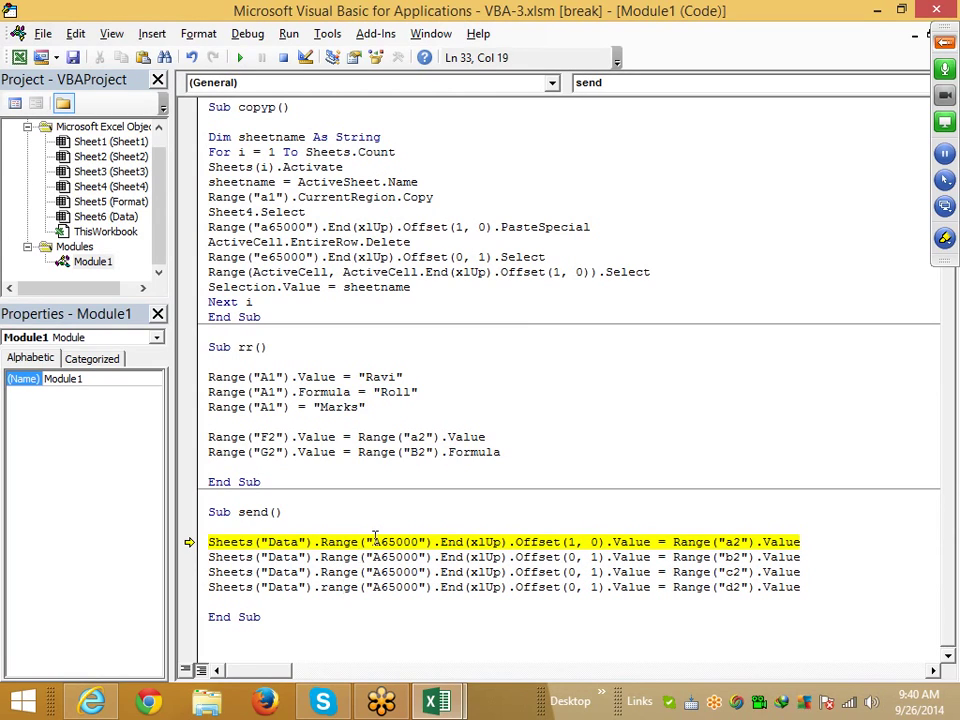
# - Reset the halted macro and return to Excel
pyautogui.click(373, 541)
pyautogui.click(283, 57)
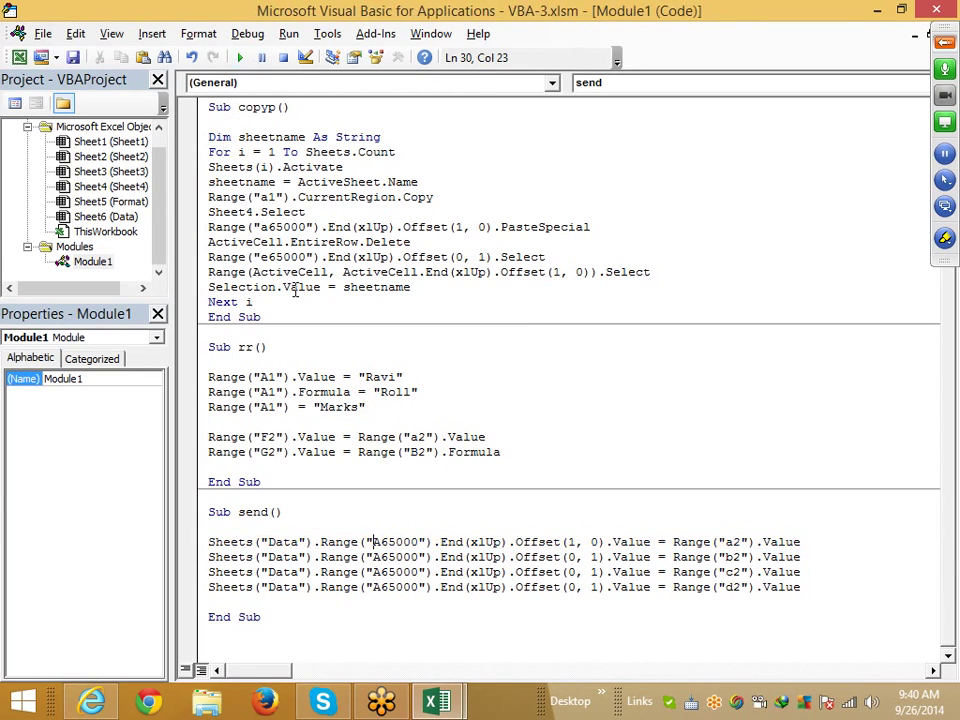
pyautogui.hotkey('alt', 'F11')
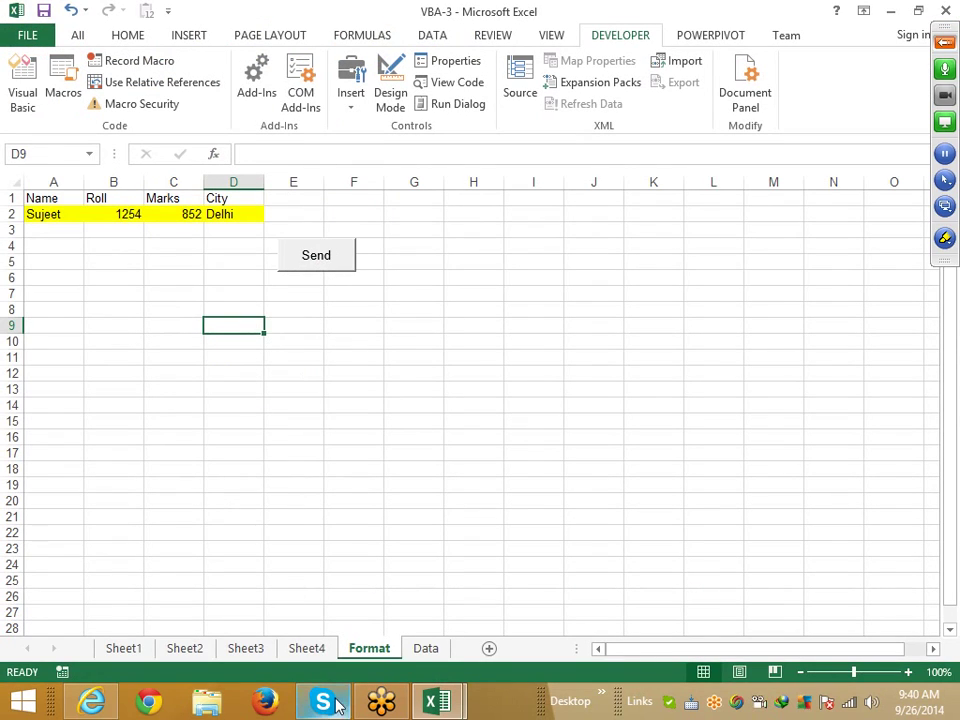
# - Clear the wrongly filled cells A2:B2 on the Data sheet
pyautogui.click(418, 651)
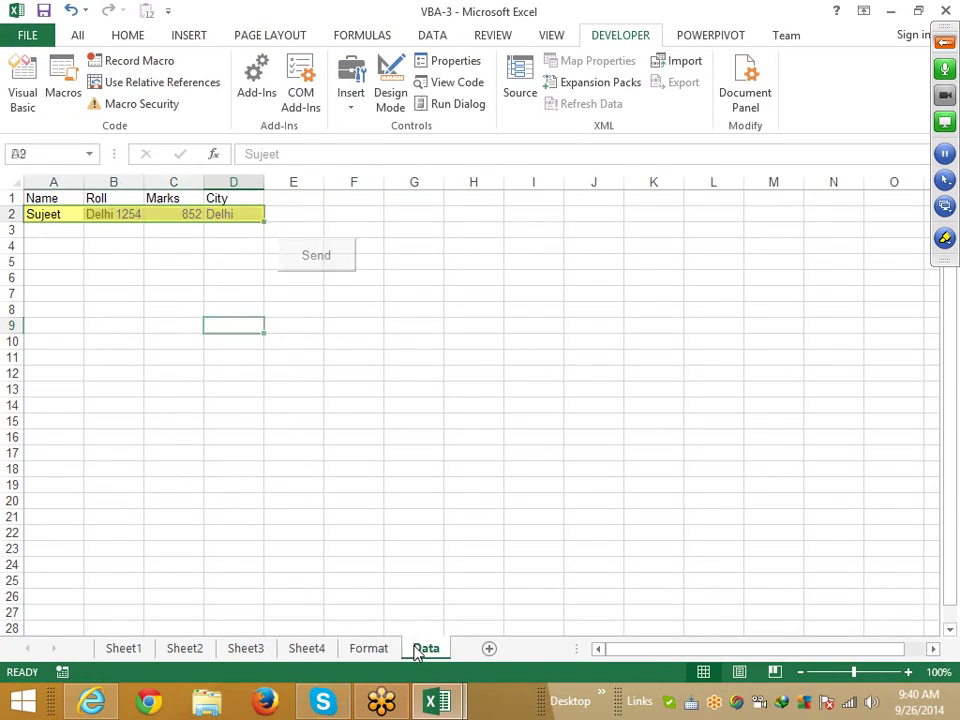
pyautogui.click(75, 309)
pyautogui.click(60, 230)
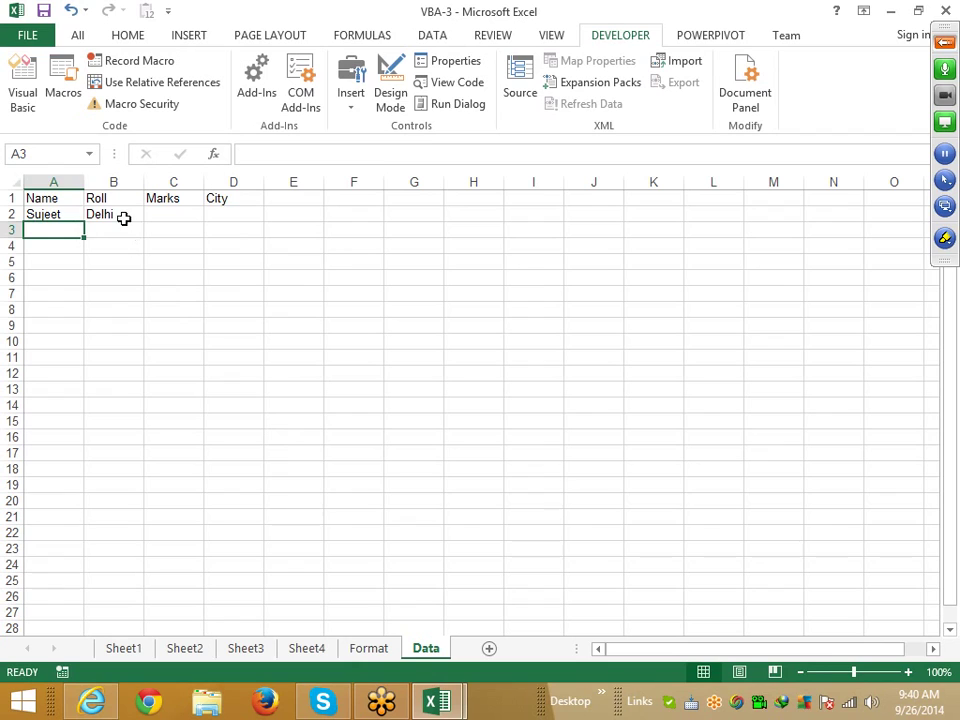
pyautogui.moveTo(124, 215); pyautogui.dragTo(58, 212)
pyautogui.press('Delete')
# - Change the Marks and City Offset columns to 2 and 3 in Sub send
pyautogui.hotkey('alt', 'Tab')
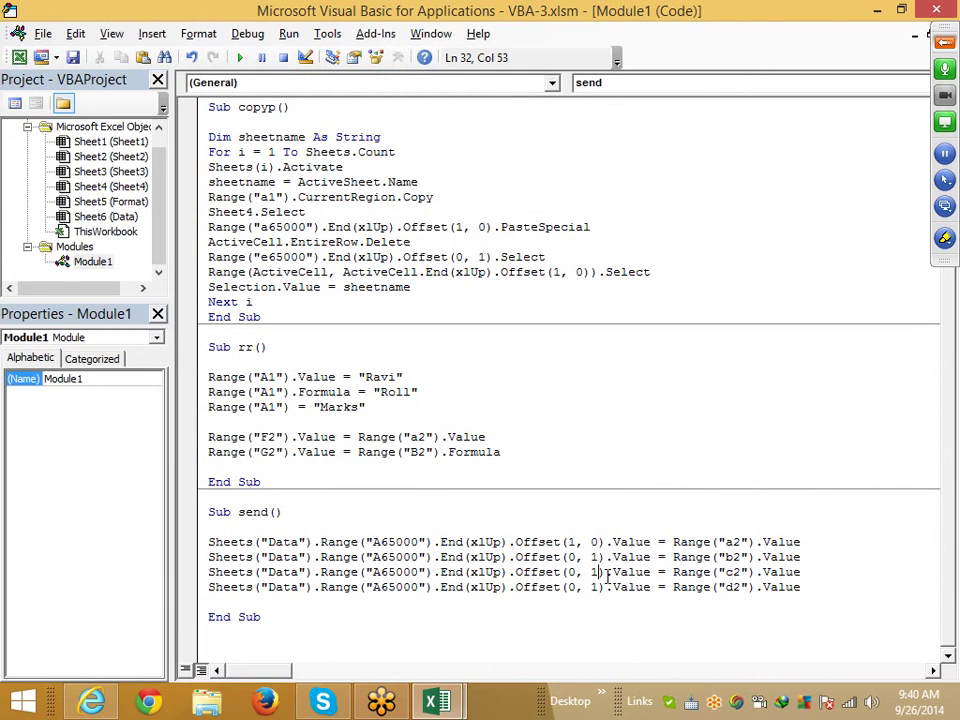
pyautogui.press('BackSpace')
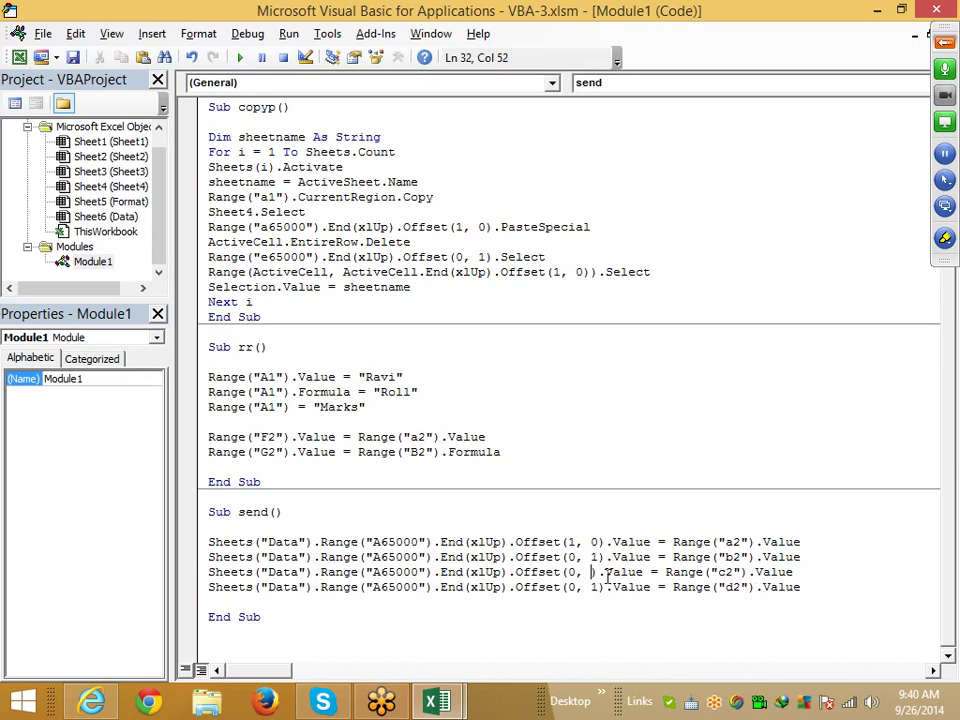
pyautogui.write('2')
pyautogui.press('BackSpace')
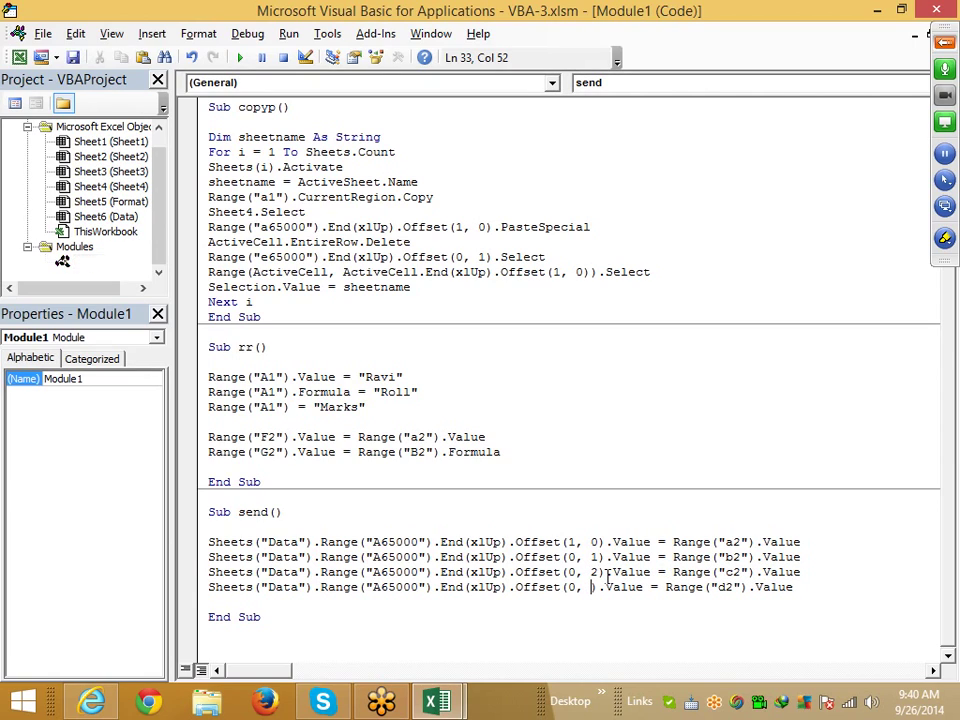
pyautogui.write('3')
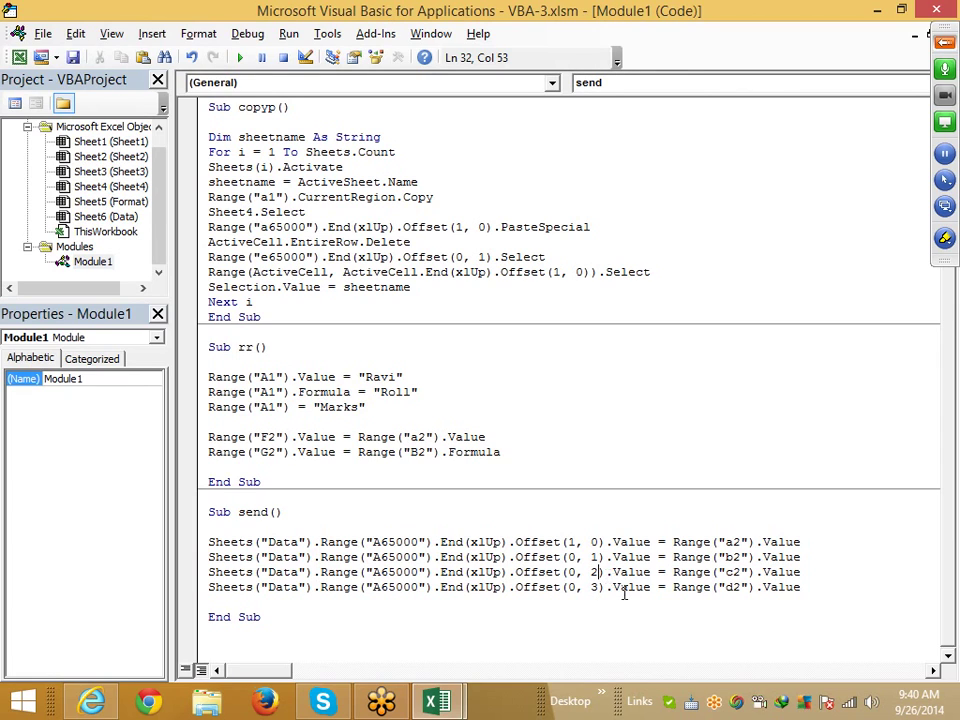
# - Rerun Send, confirm Data row 2 has the name, 1254, 852 and Delhi, and reopen the code
pyautogui.hotkey('alt', 'F11')
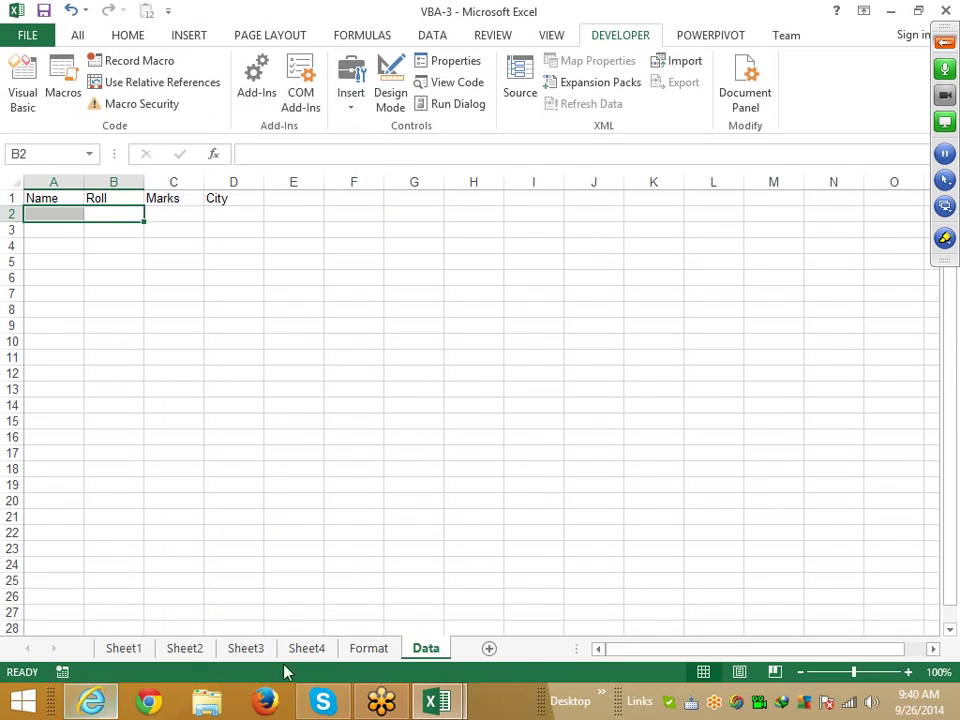
pyautogui.click(360, 649)
pyautogui.click(296, 453)
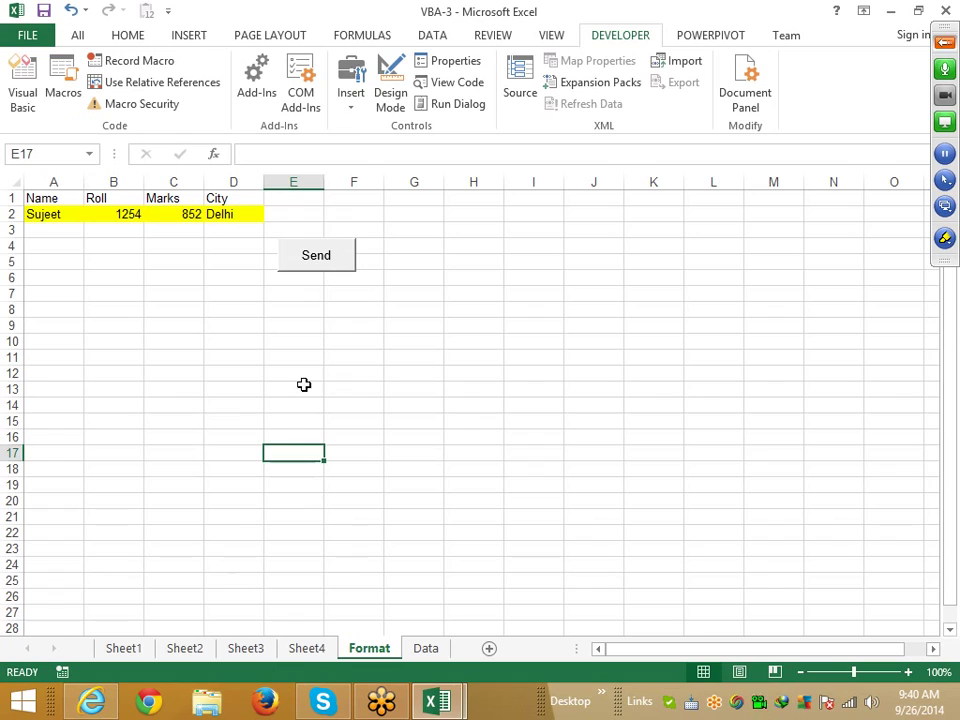
pyautogui.click(323, 275)
pyautogui.click(426, 649)
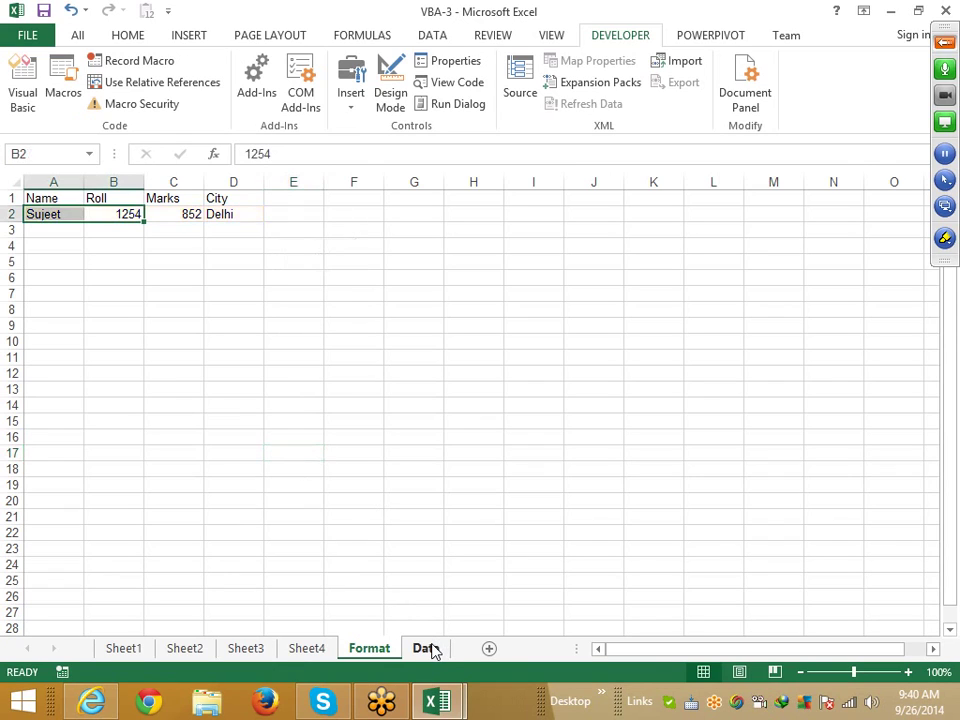
pyautogui.click(375, 649)
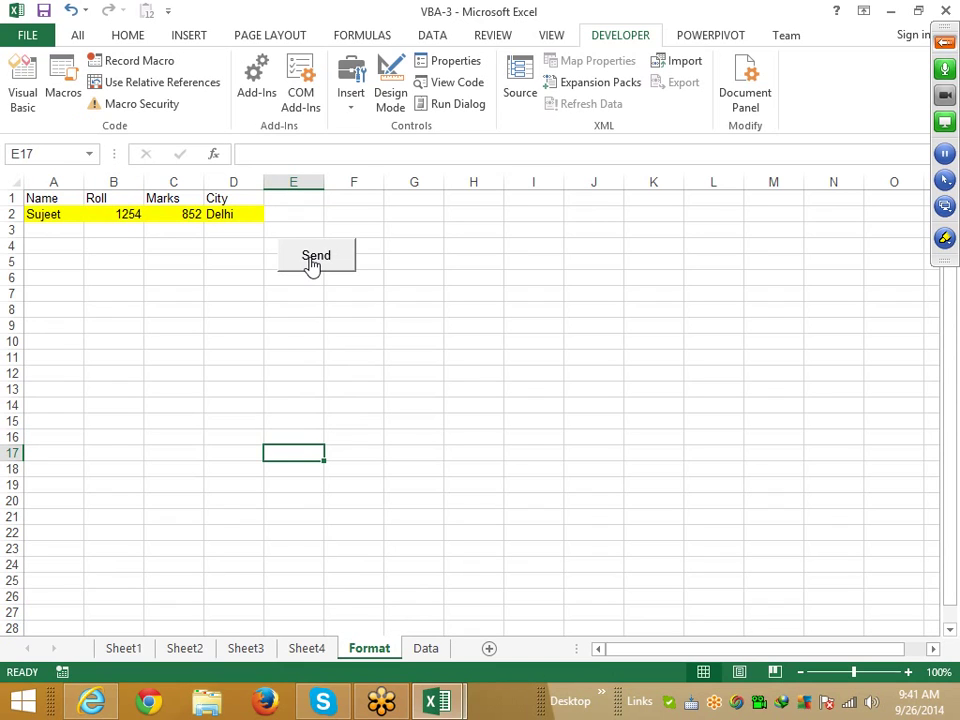
pyautogui.hotkey('alt', 'F11')
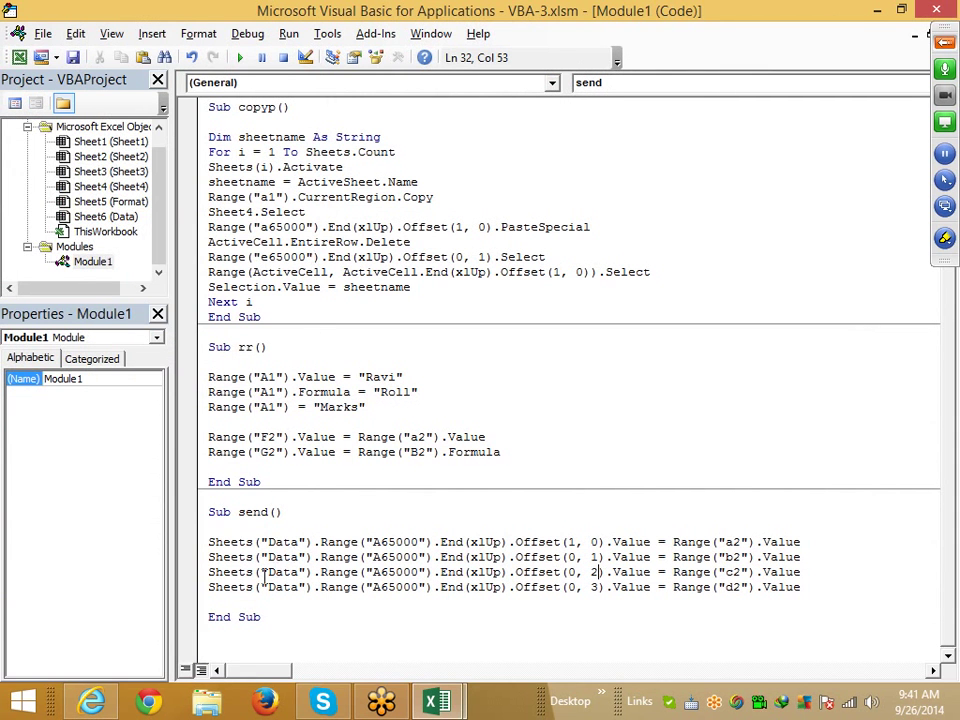
pyautogui.click(238, 588)
# - Append MsgBox "Your Data Have Stored" before End Sub in Sub send, then return to Excel
pyautogui.click(235, 601)
pyautogui.press('Return')
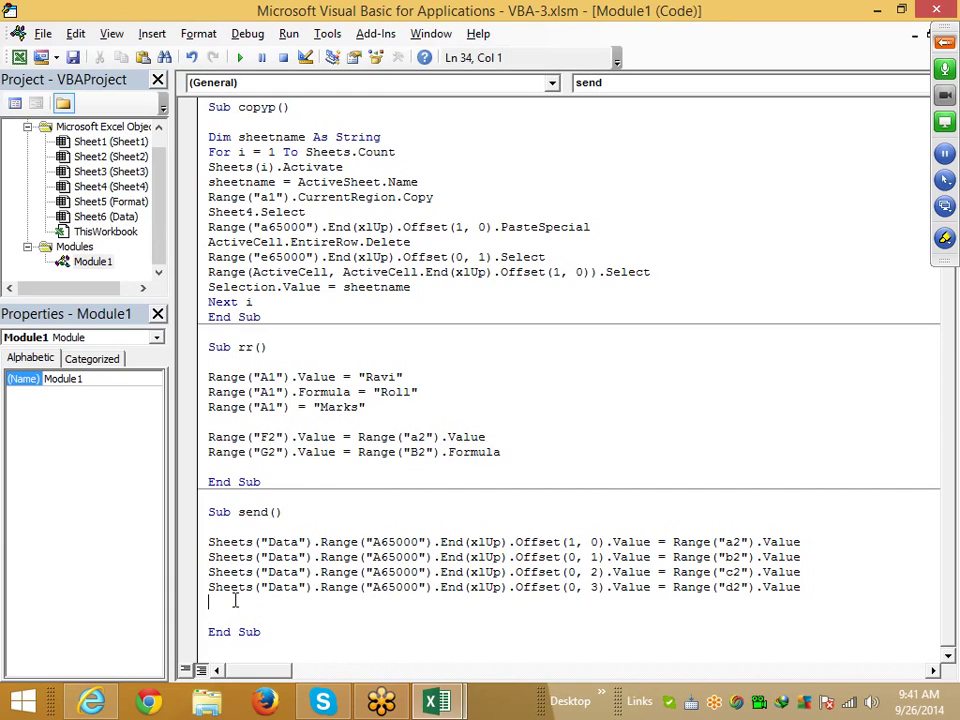
pyautogui.write('msg')
pyautogui.write('box "')
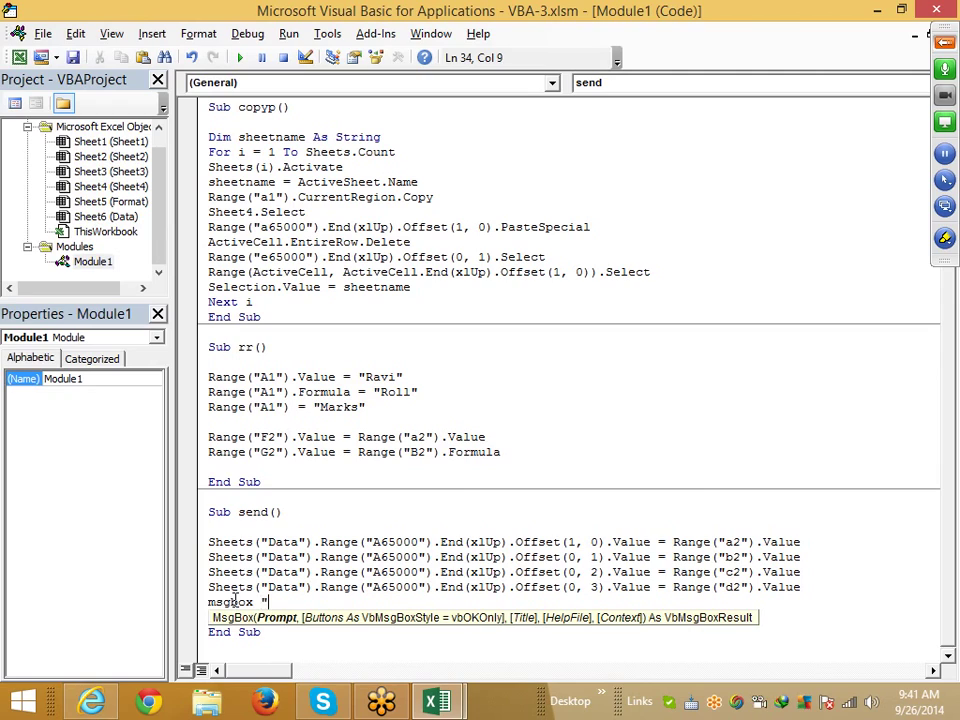
pyautogui.write('Your ')
pyautogui.write('Data ')
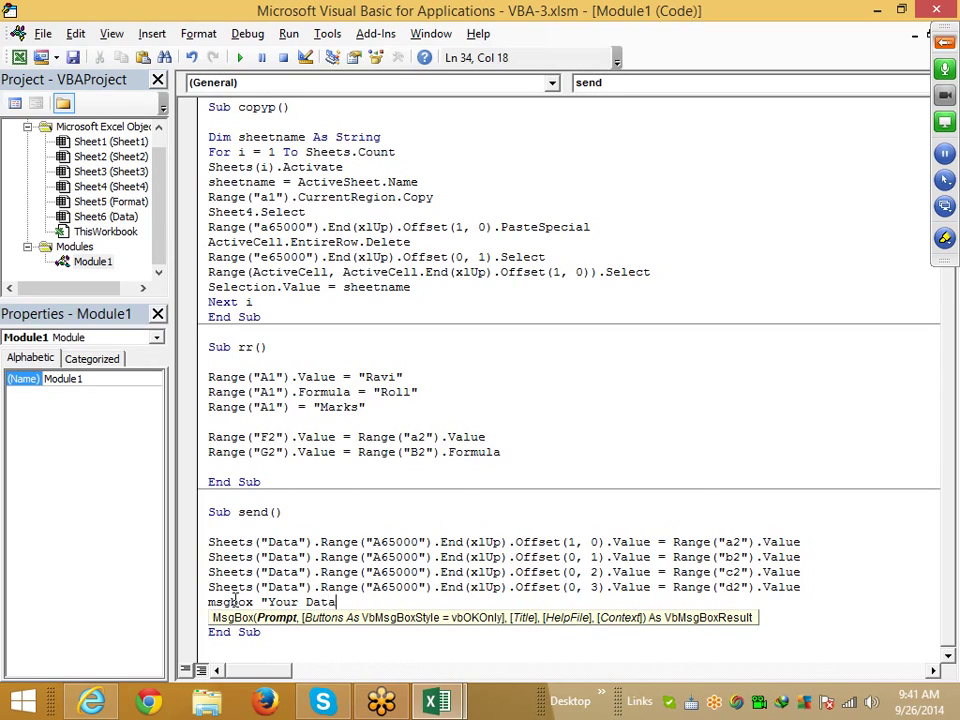
pyautogui.write('Have')
pyautogui.write(' Store')
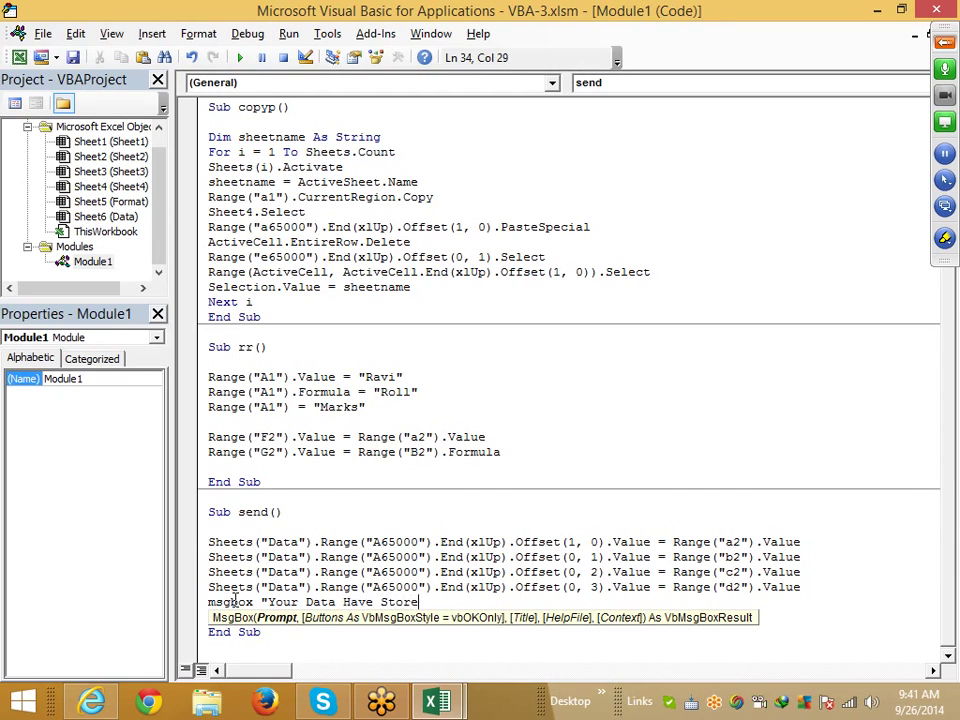
pyautogui.write('d"')
pyautogui.click(312, 541)
pyautogui.hotkey('alt', 'F11')
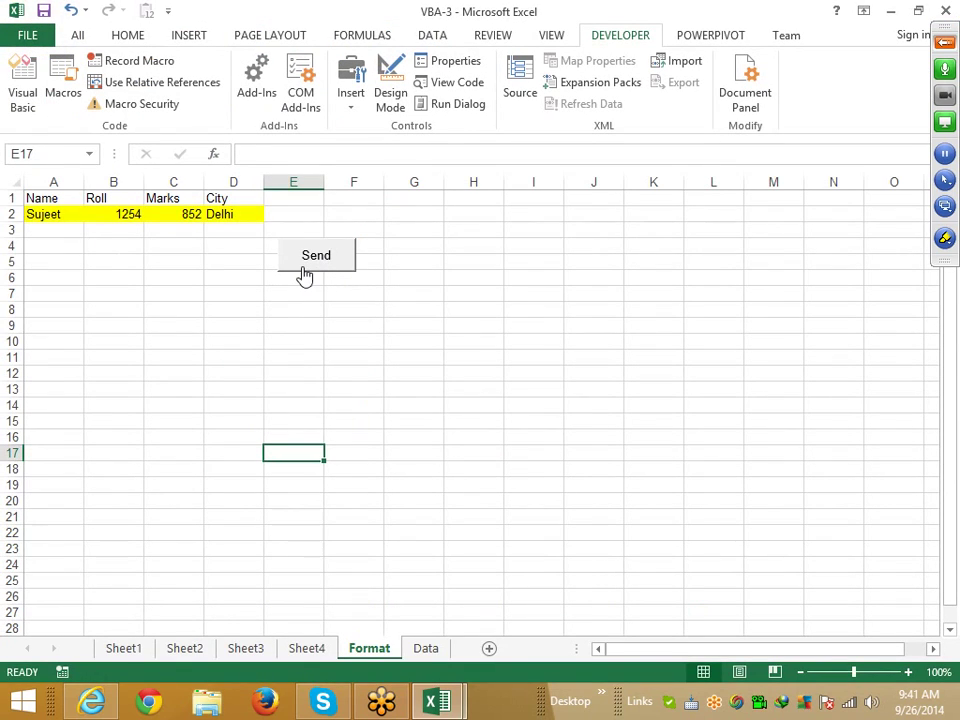
# - Run Send, dismiss 'Your Data Have Stored', check Data row 3, then select Format A2:D2
pyautogui.click(304, 270)
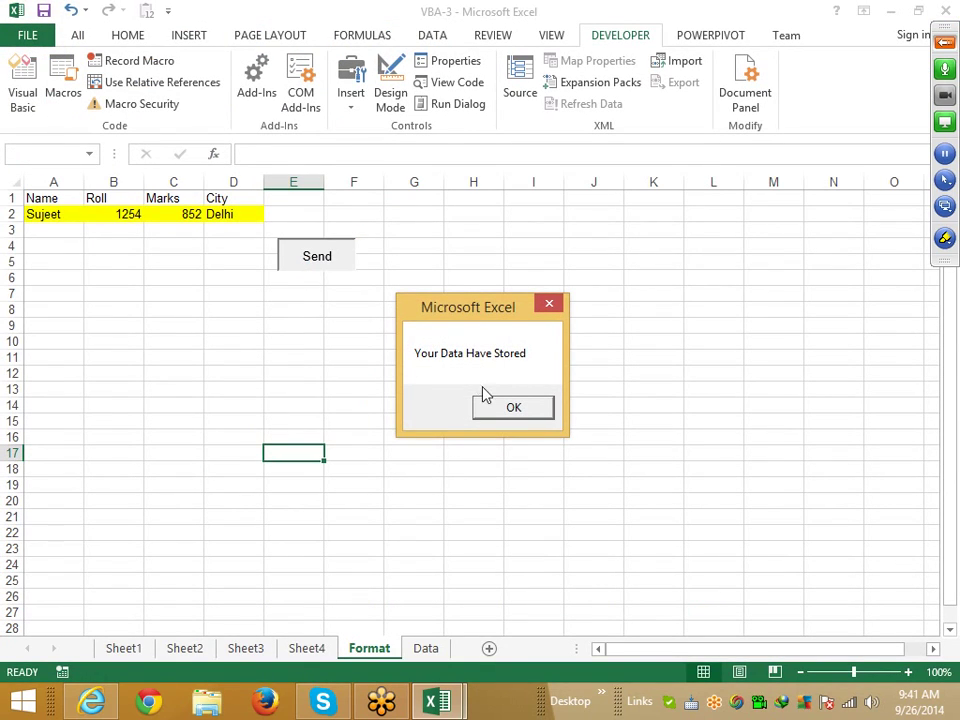
pyautogui.click(505, 409)
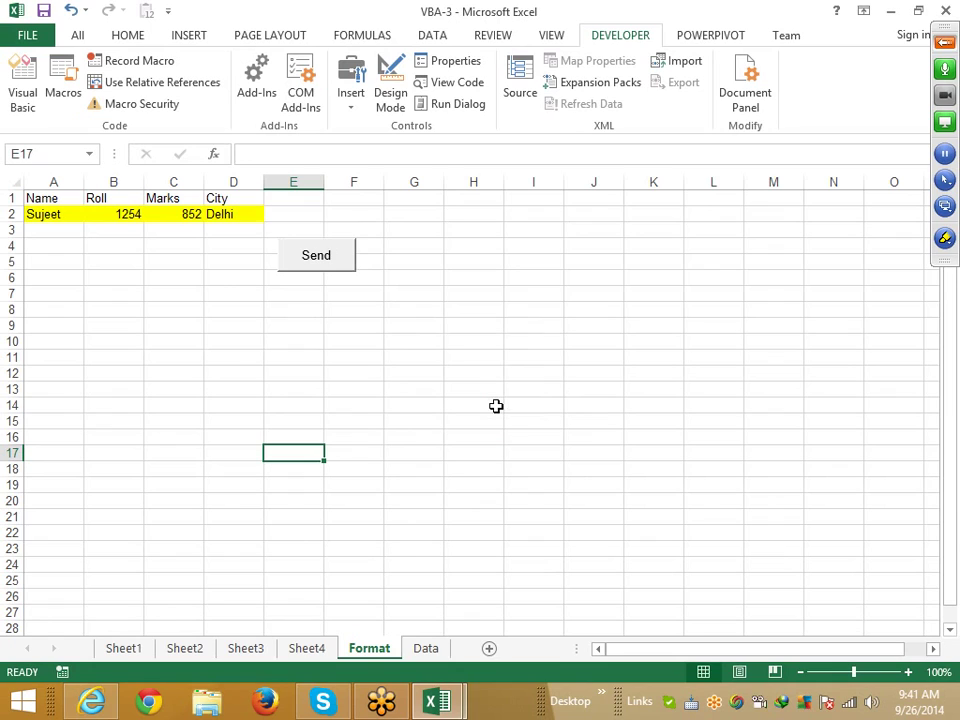
pyautogui.click(426, 648)
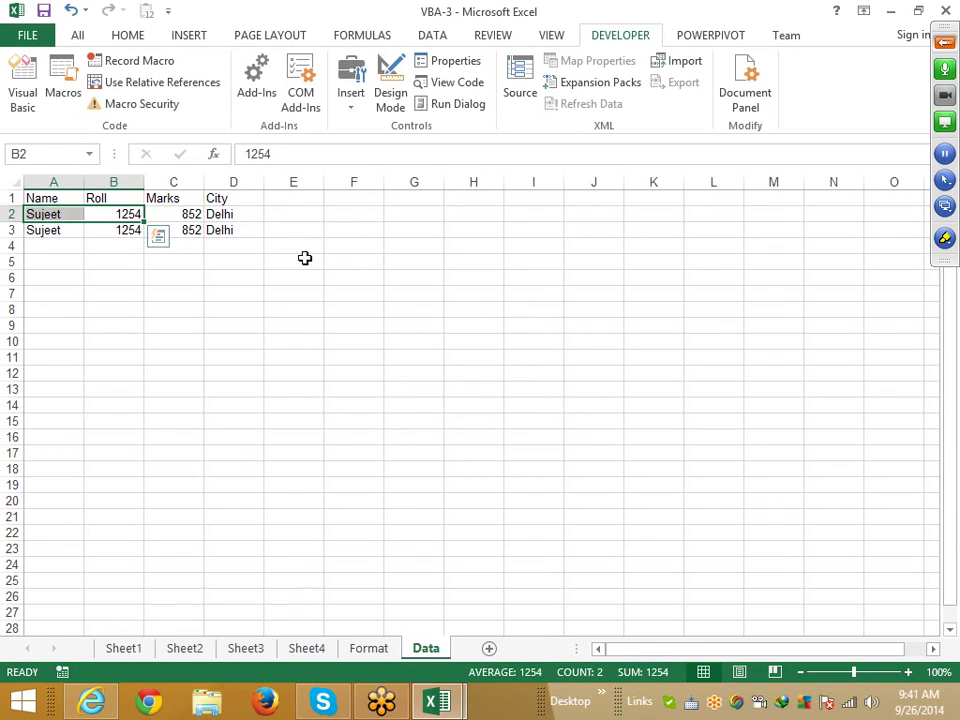
pyautogui.click(380, 645)
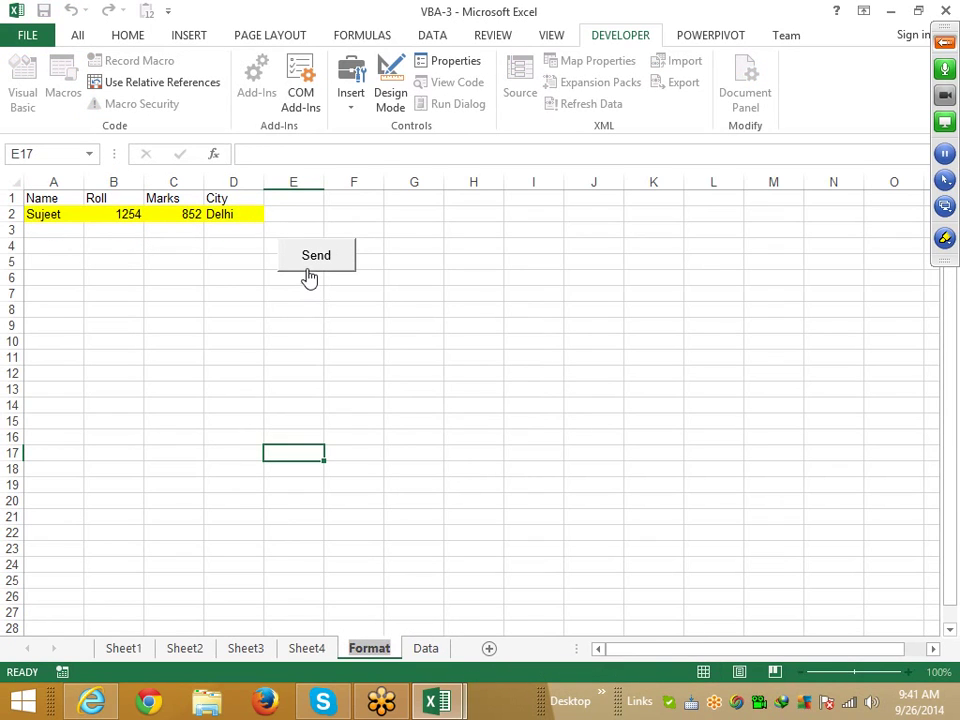
pyautogui.moveTo(214, 214); pyautogui.dragTo(60, 214)
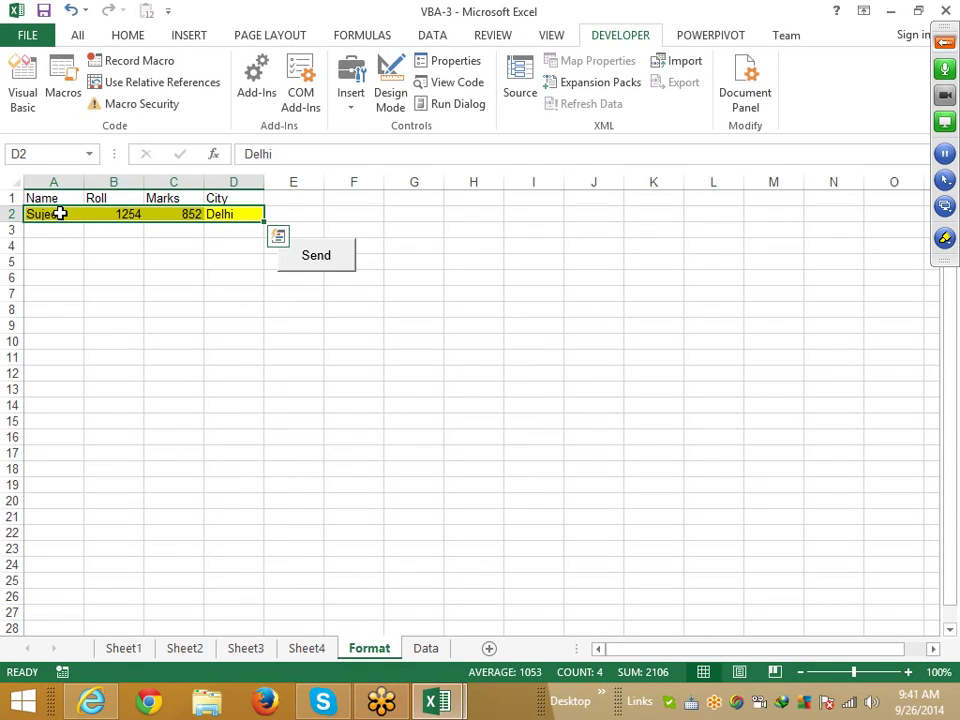
# - Add Range("A2:D2").ClearContents after the MsgBox line in Sub send
pyautogui.hotkey('alt', 'F11')
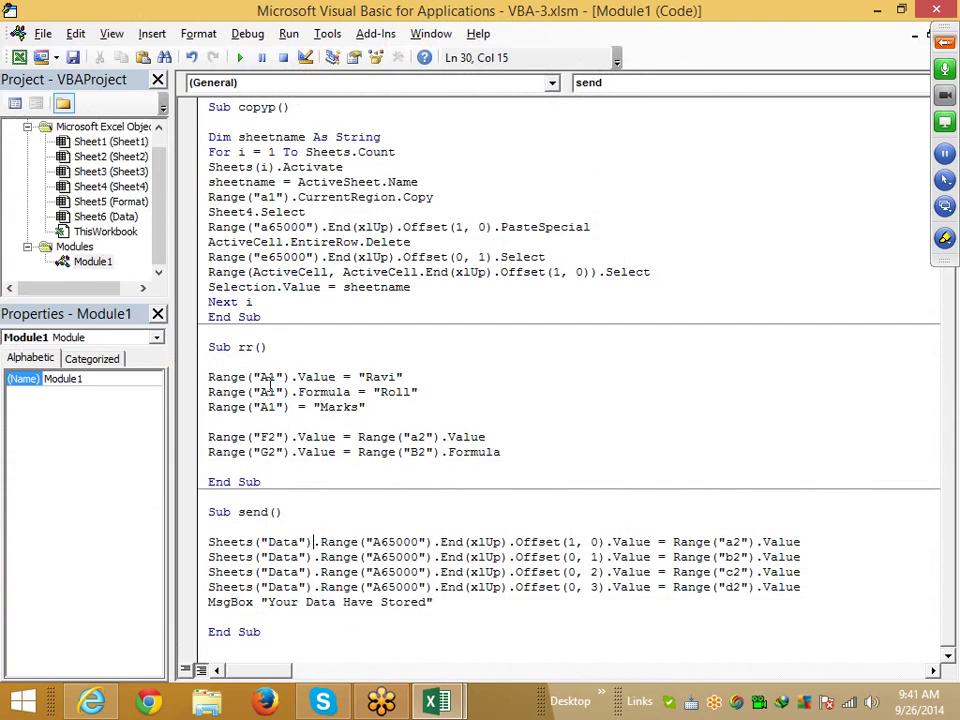
pyautogui.click(259, 617)
pyautogui.press('Return')
pyautogui.press('Up')
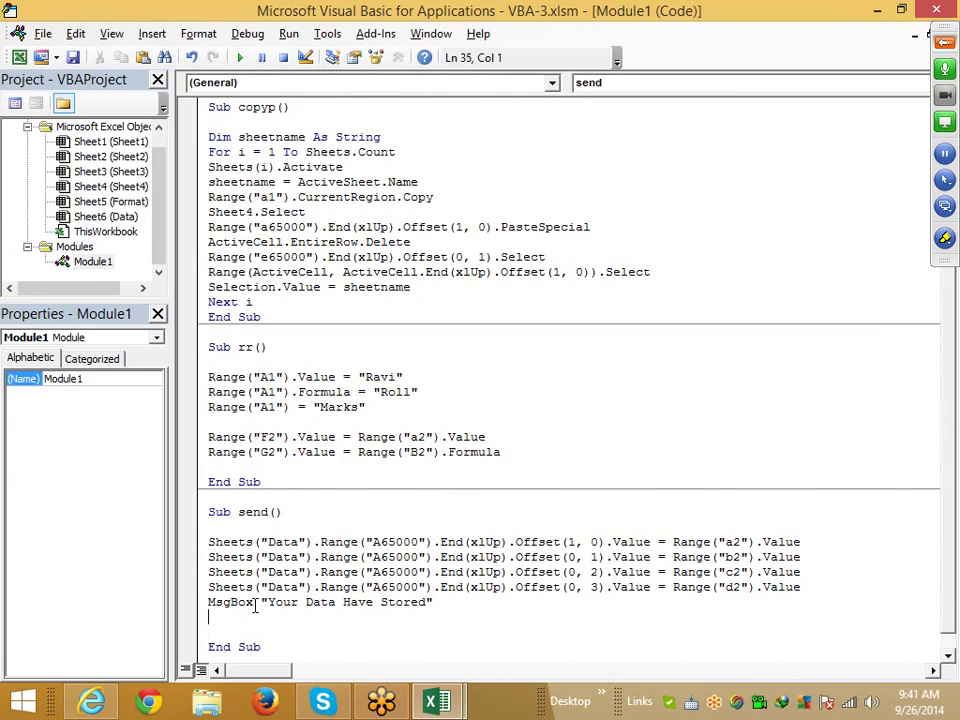
pyautogui.write('range')
pyautogui.write('("A')
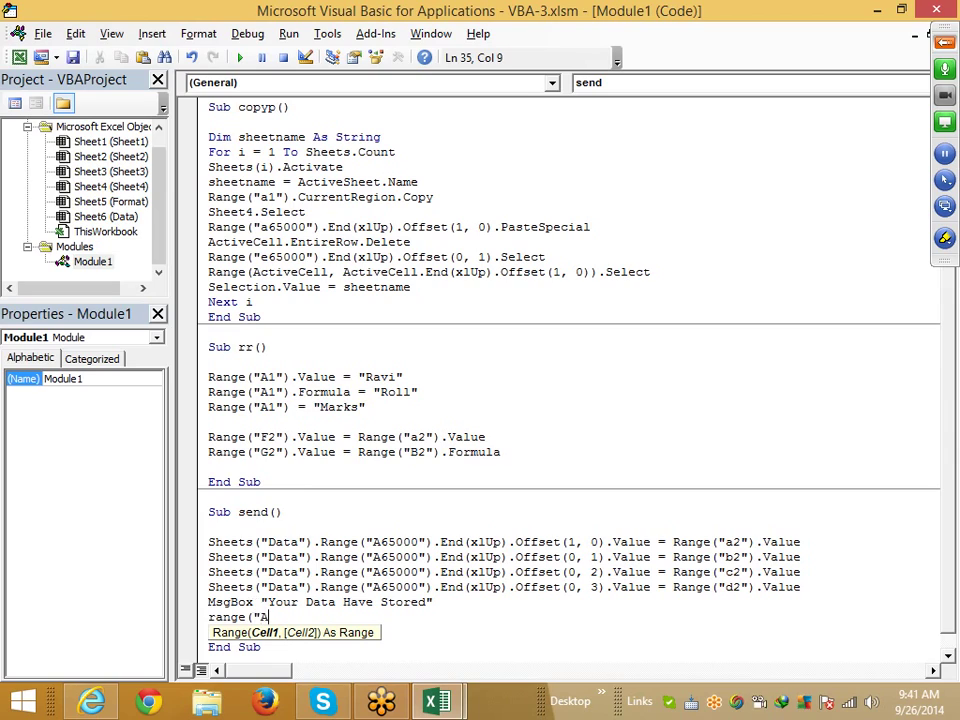
pyautogui.press('BackSpace')
pyautogui.write('A')
pyautogui.write('2:D2')
pyautogui.write('")')
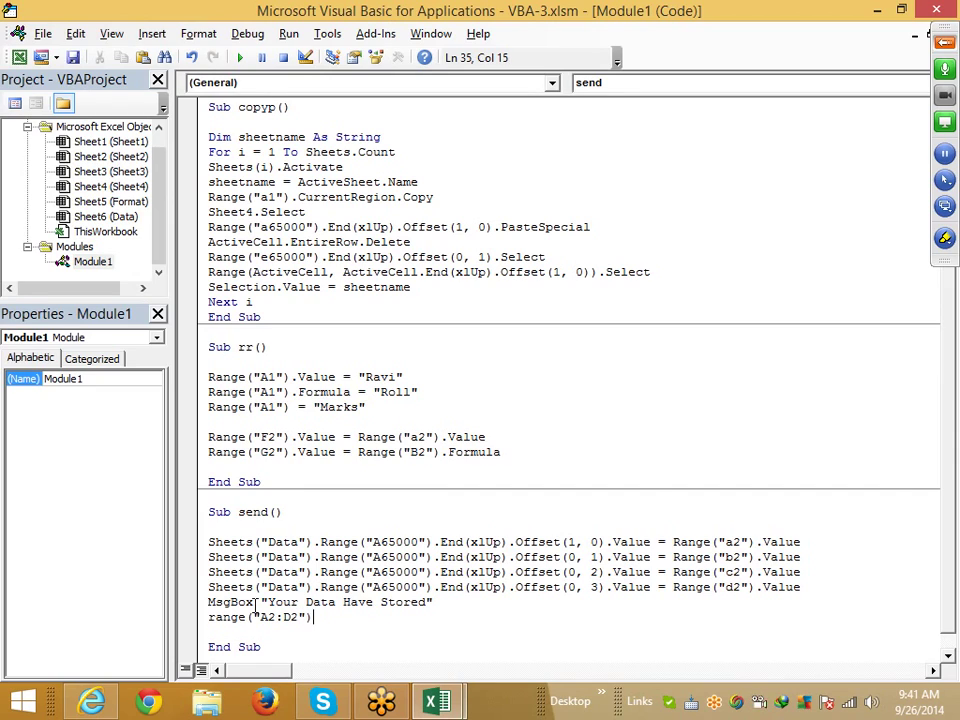
pyautogui.write('.c')
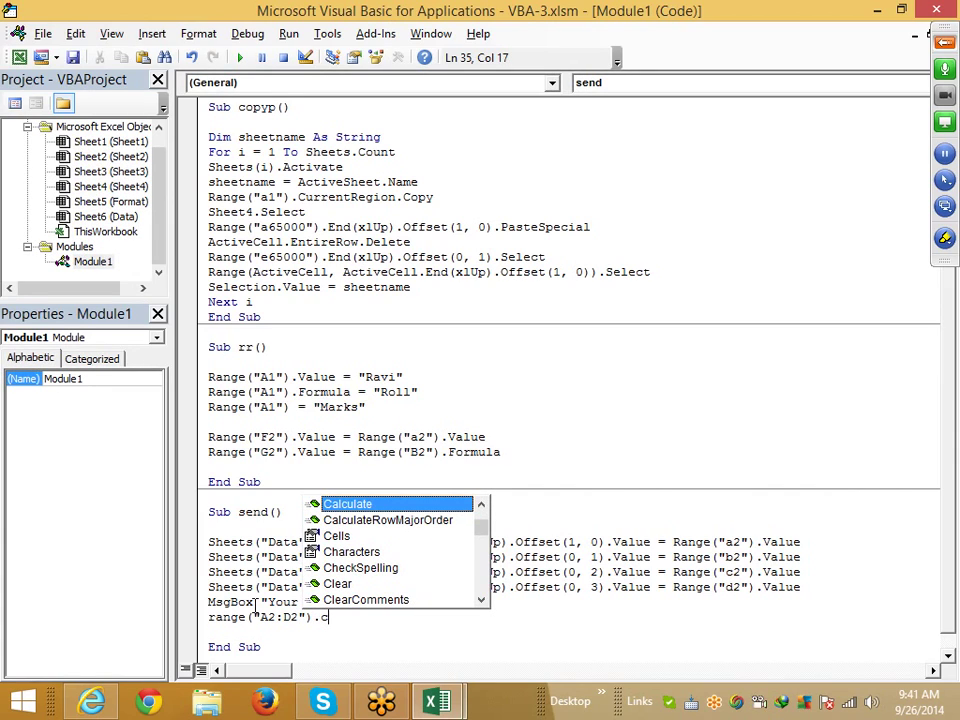
pyautogui.write('l')
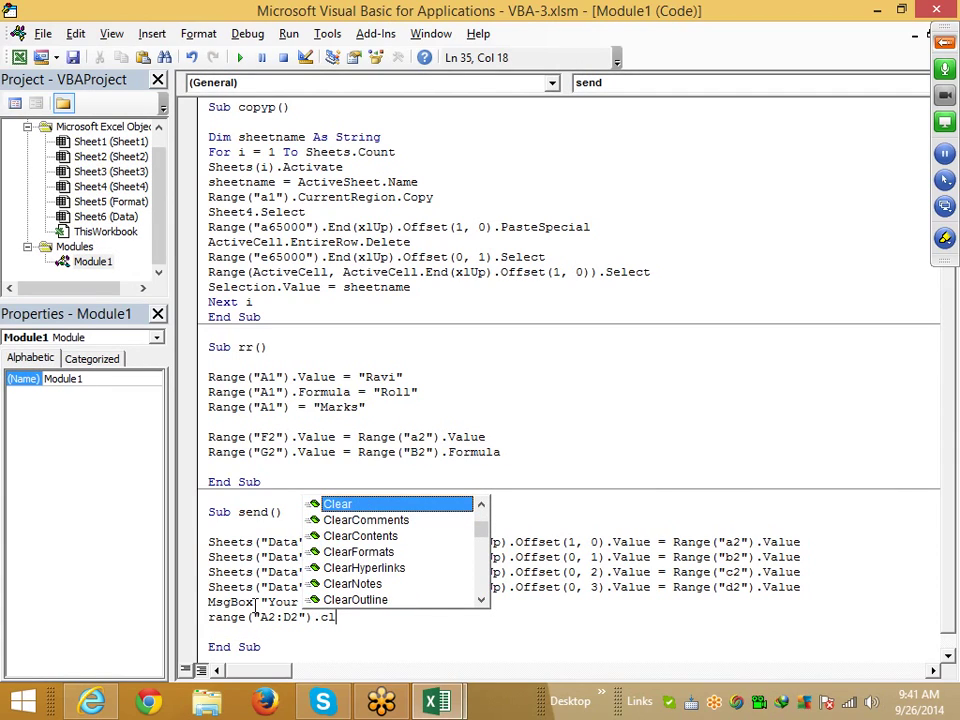
pyautogui.press('Down')
pyautogui.press('Down')
pyautogui.press('Tab')
pyautogui.press('Return')
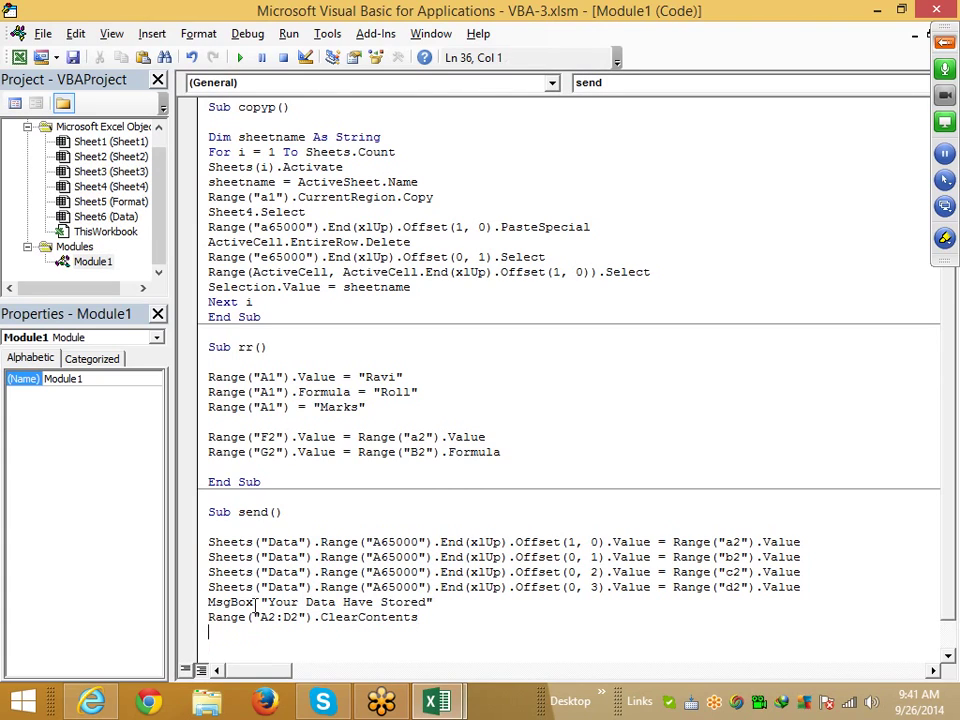
pyautogui.press('Return')
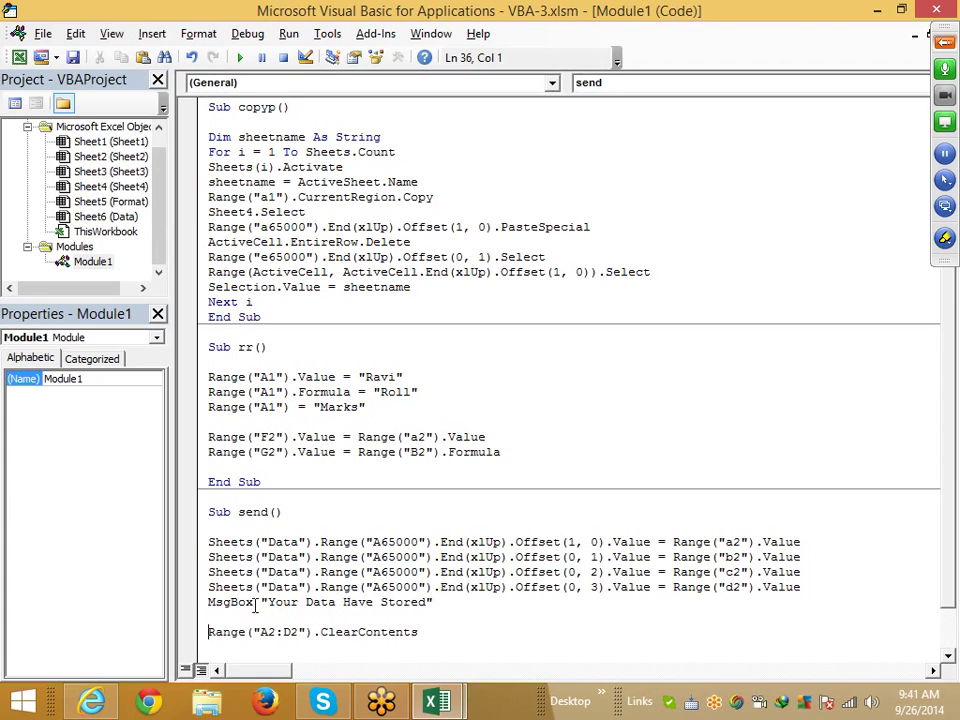
# - Run Send again and dismiss the message, leaving Format row 2 empty
pyautogui.hotkey('alt', 'F11')
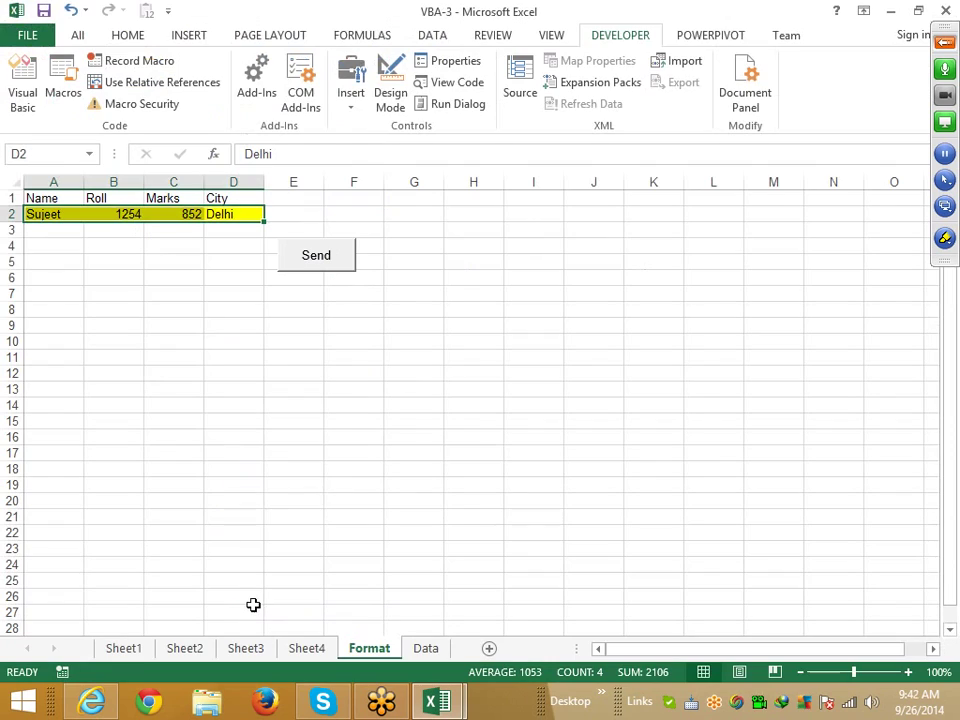
pyautogui.click(130, 35)
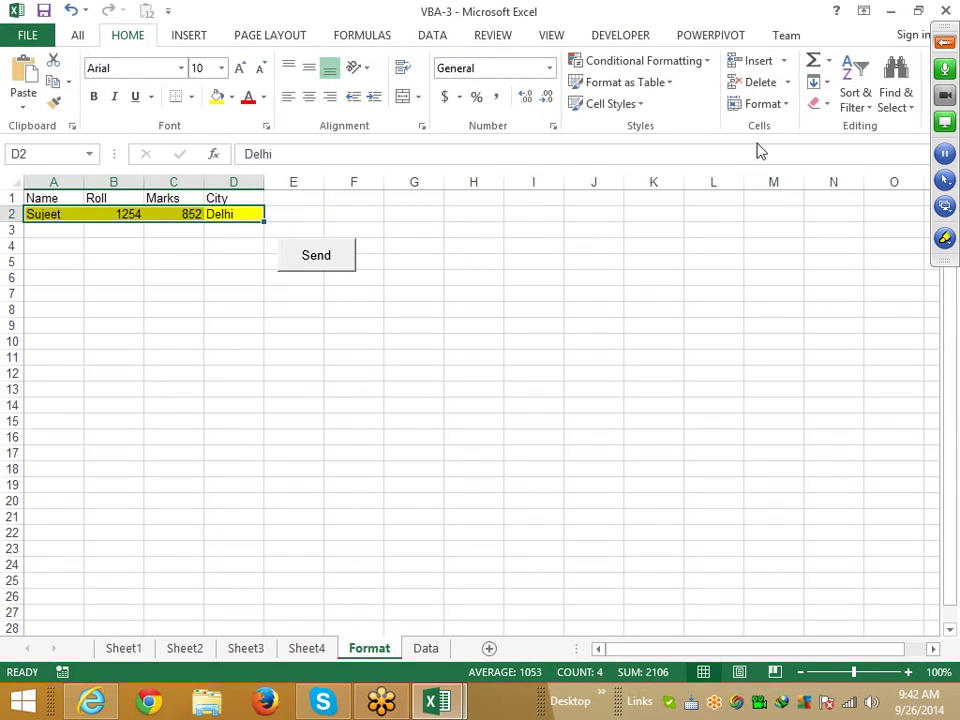
pyautogui.click(824, 104)
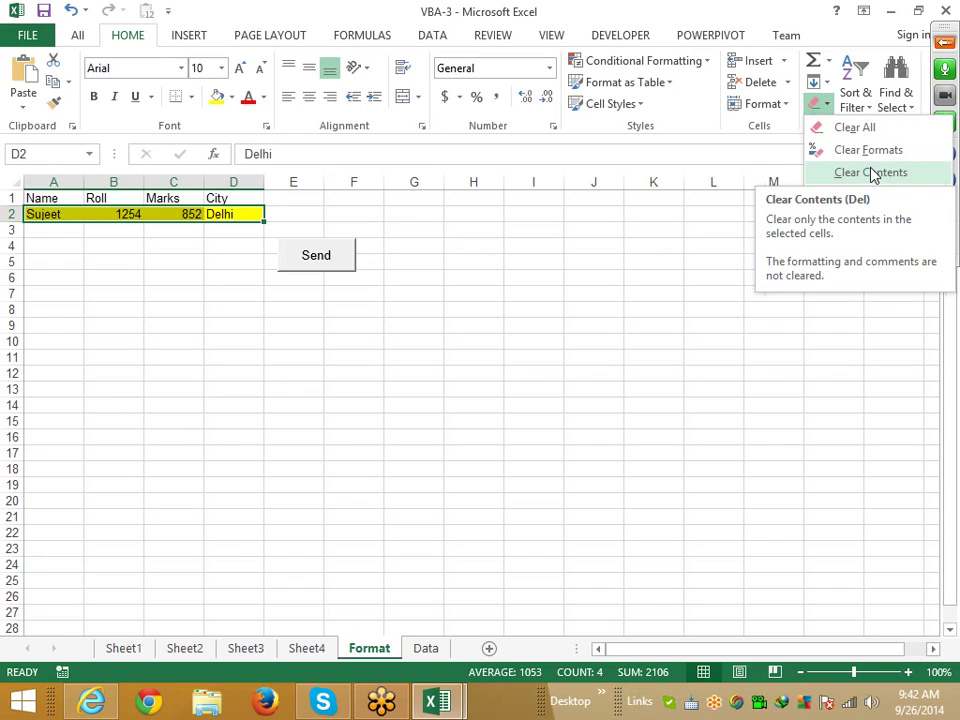
pyautogui.press('Escape')
pyautogui.click(330, 268)
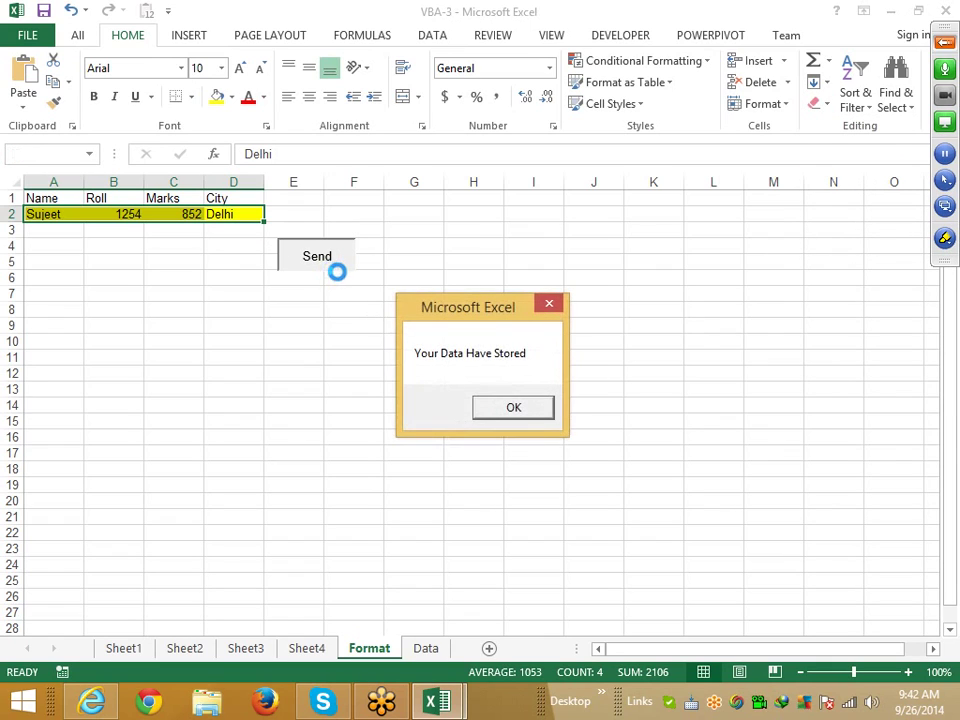
pyautogui.click(527, 414)
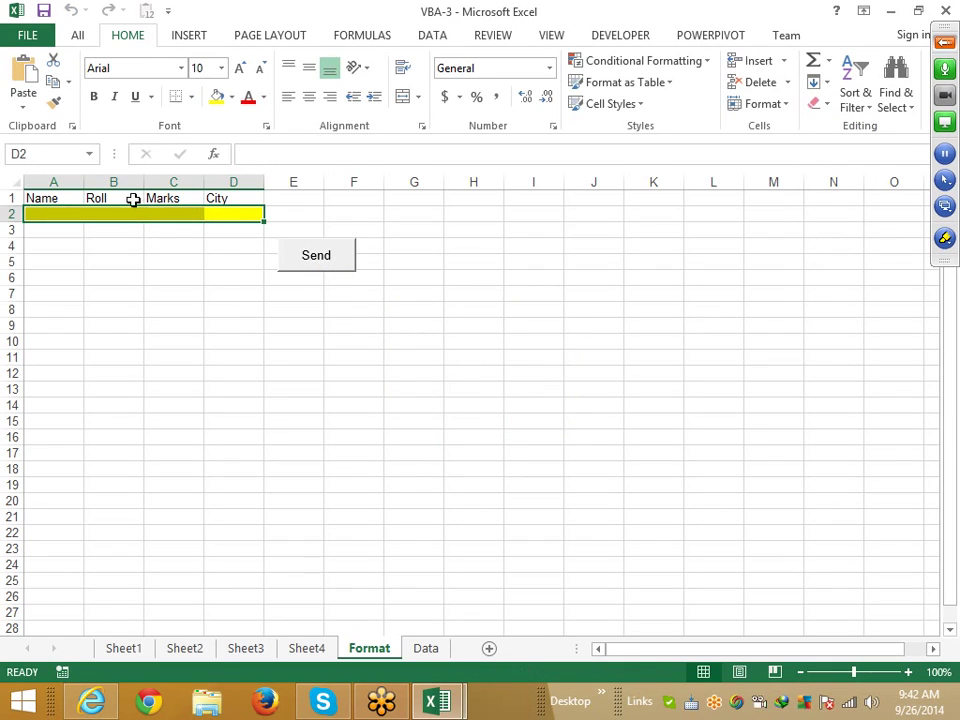
pyautogui.click(135, 242)
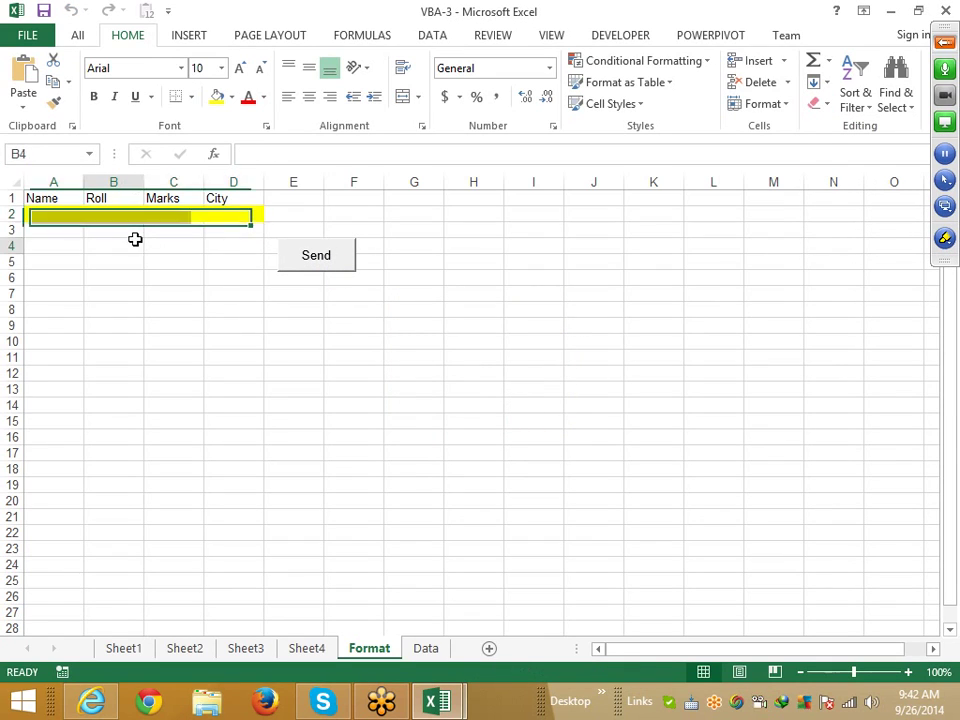
# - Clear the logged rows A2:D4 on the Data sheet and go back to Format
pyautogui.click(428, 650)
pyautogui.moveTo(43, 214)
pyautogui.mouseDown()
pyautogui.moveTo(166, 222)
pyautogui.moveTo(220, 250)
pyautogui.mouseUp()
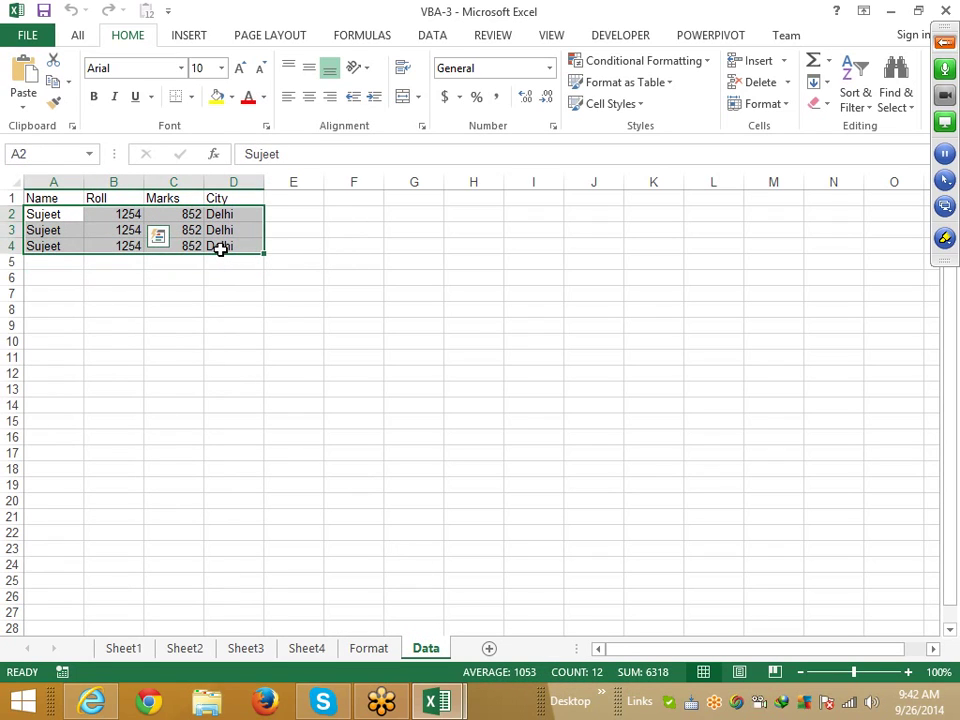
pyautogui.press('Delete')
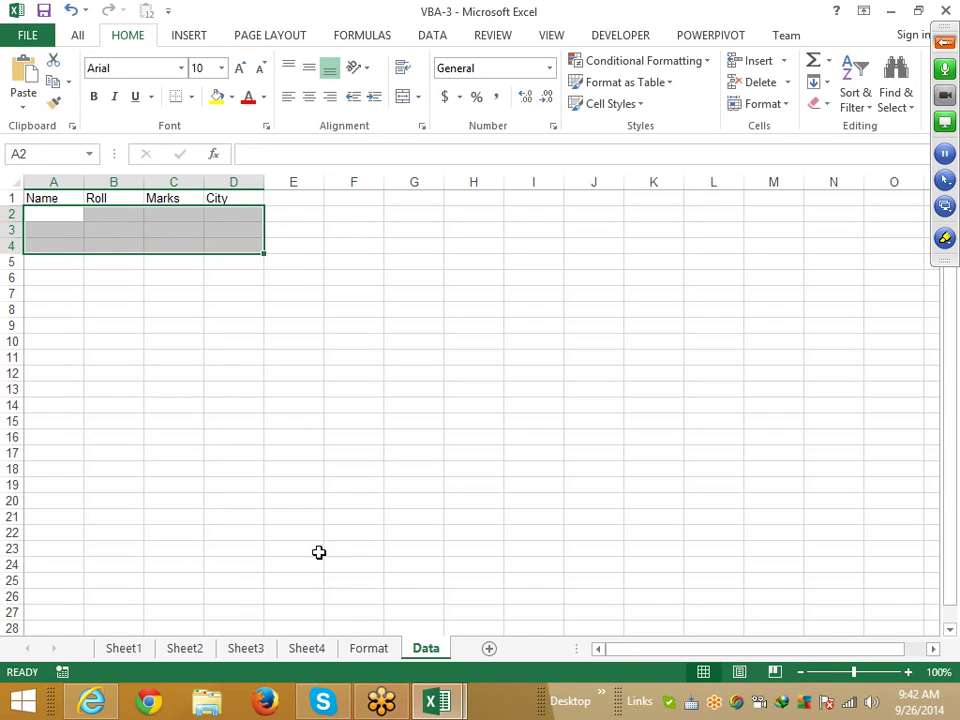
pyautogui.click(364, 649)
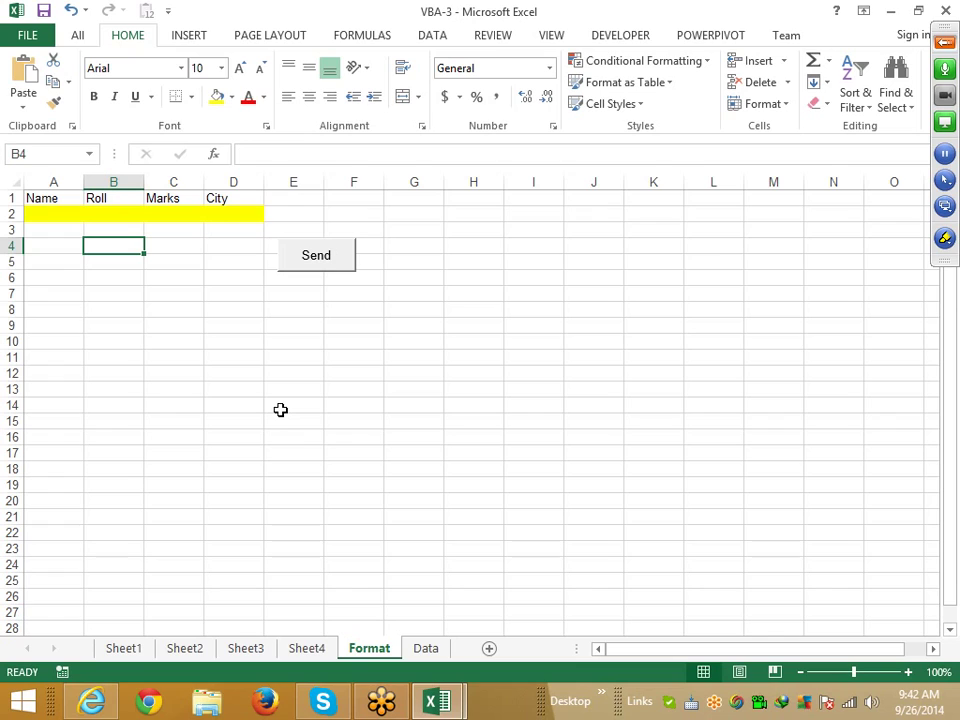
pyautogui.click(208, 326)
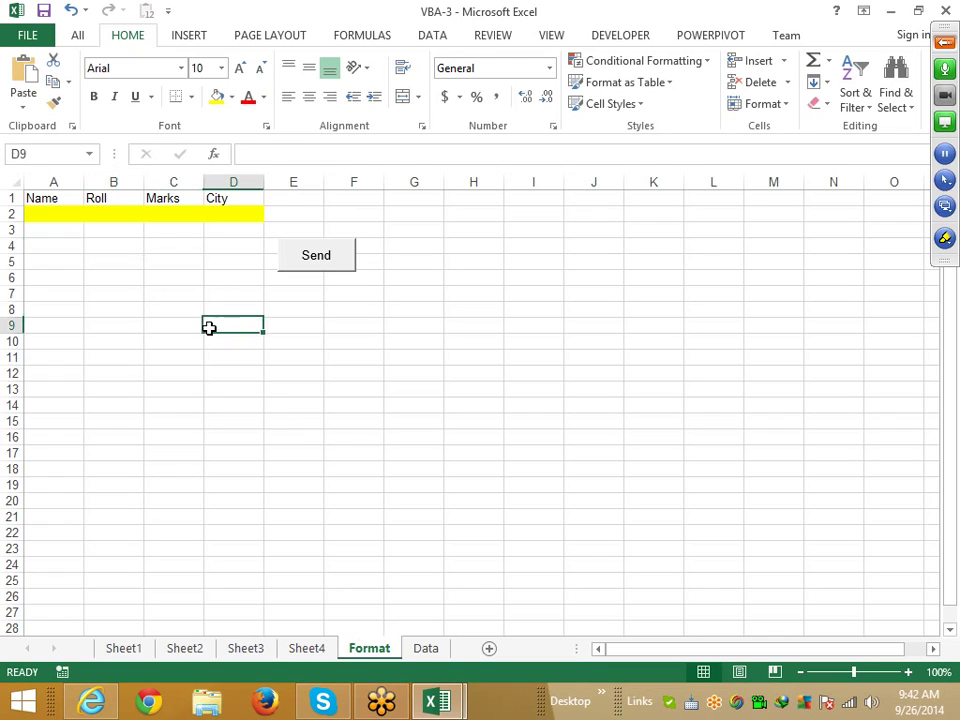
pyautogui.click(333, 472)
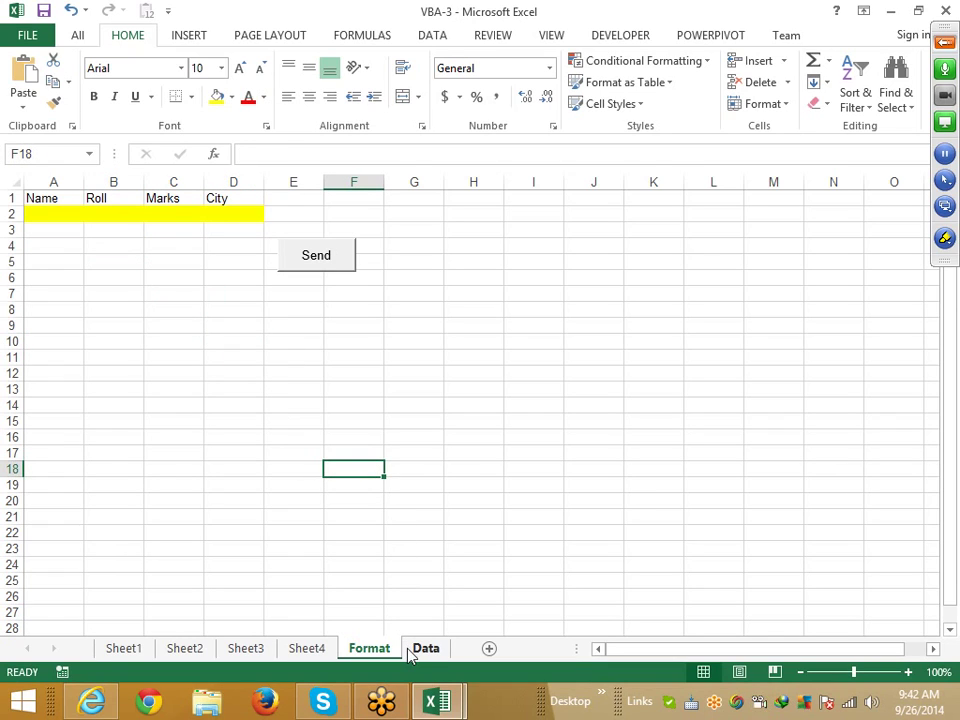
# - Create a new workbook and save it on drive D: as the macro-enabled VData
pyautogui.hotkey('ctrl', 'n')
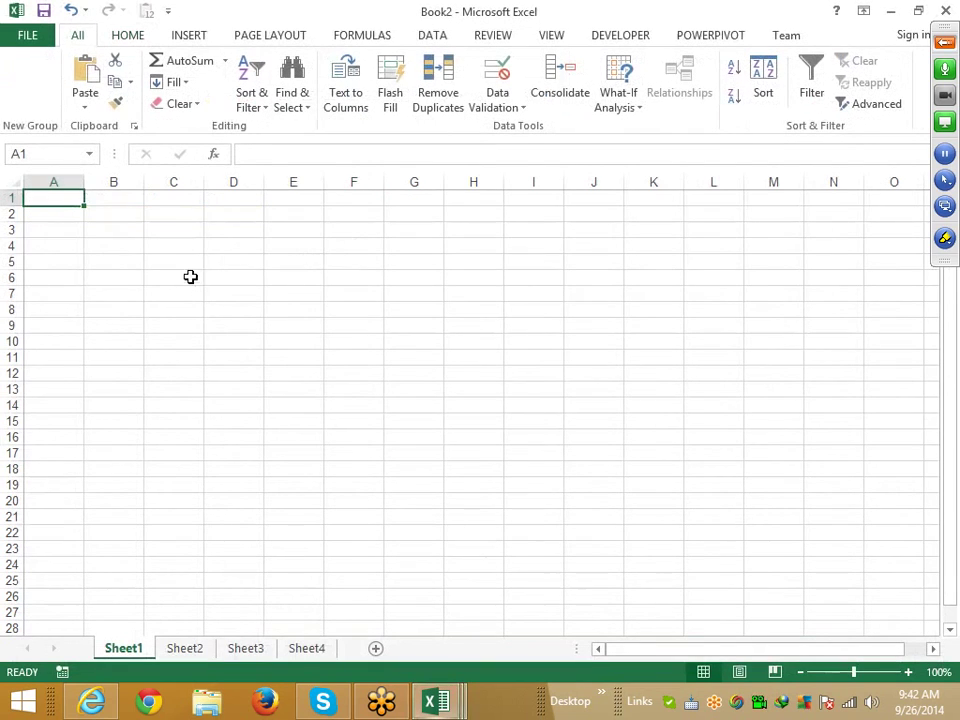
pyautogui.click(43, 11)
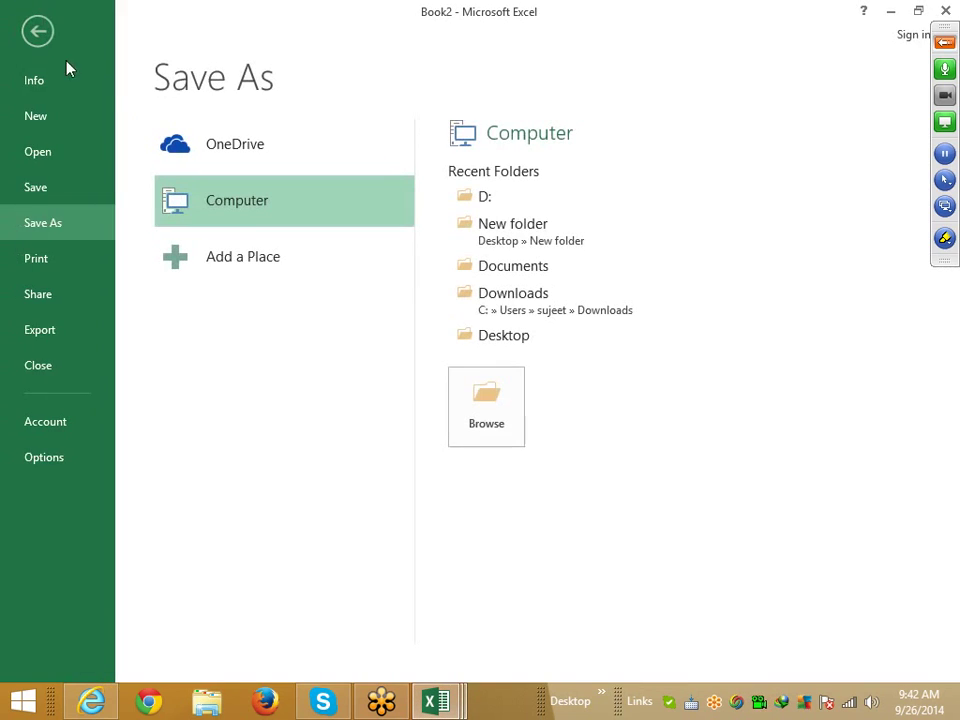
pyautogui.click(12, 153)
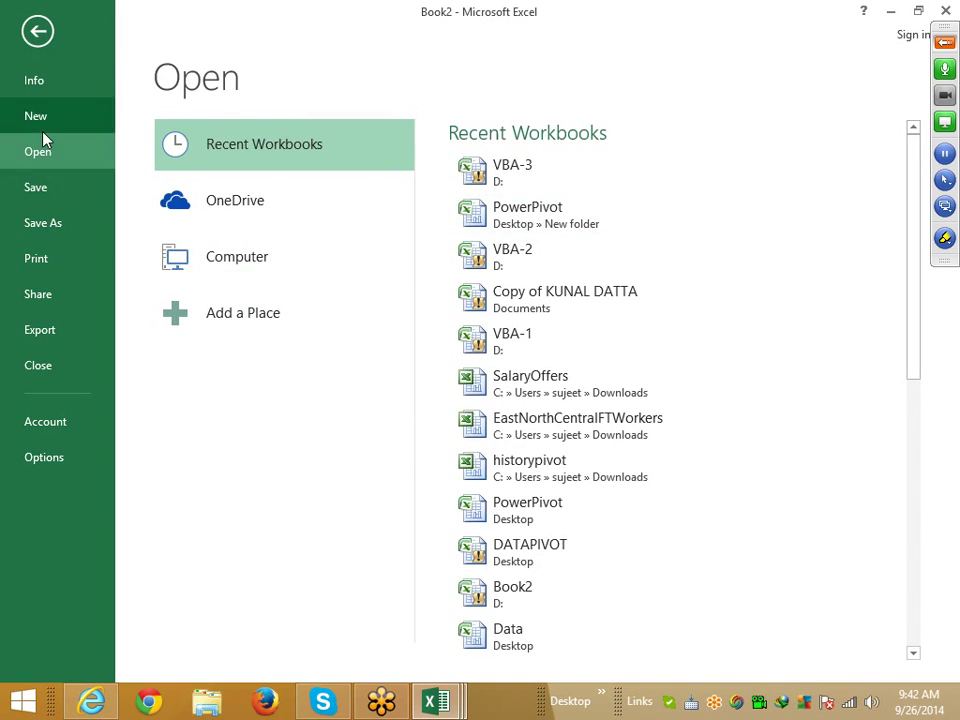
pyautogui.click(45, 223)
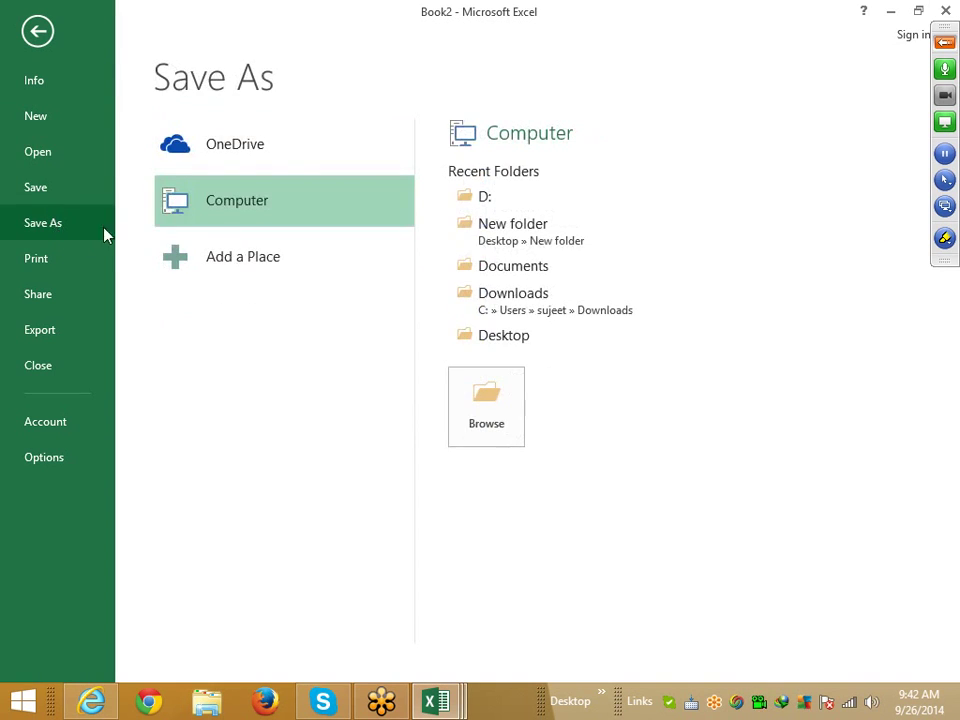
pyautogui.click(516, 202)
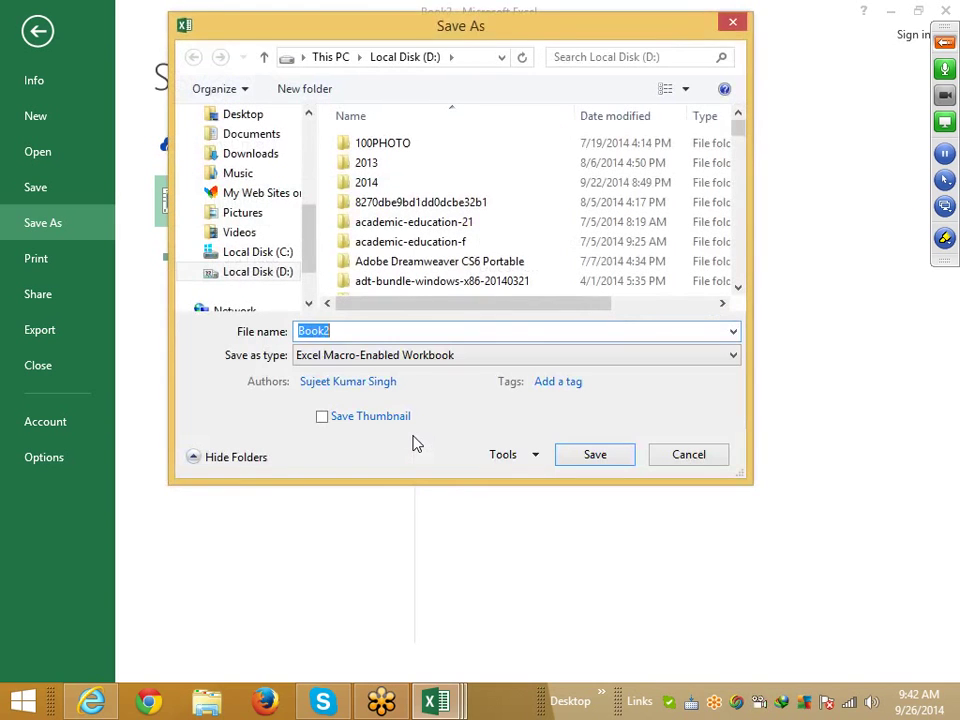
pyautogui.write('VData')
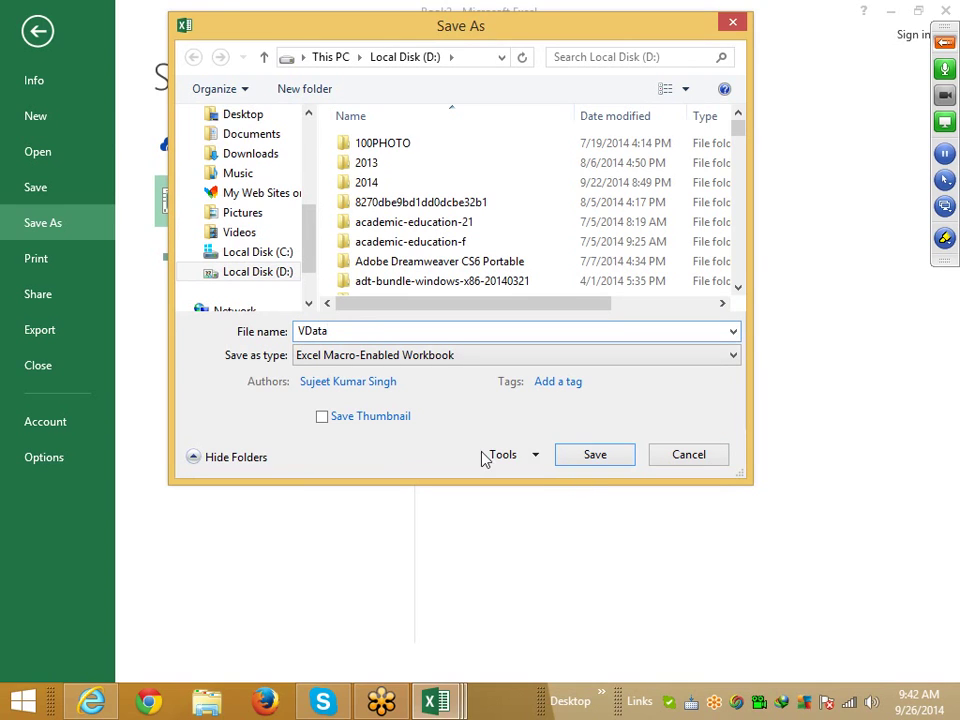
pyautogui.click(615, 460)
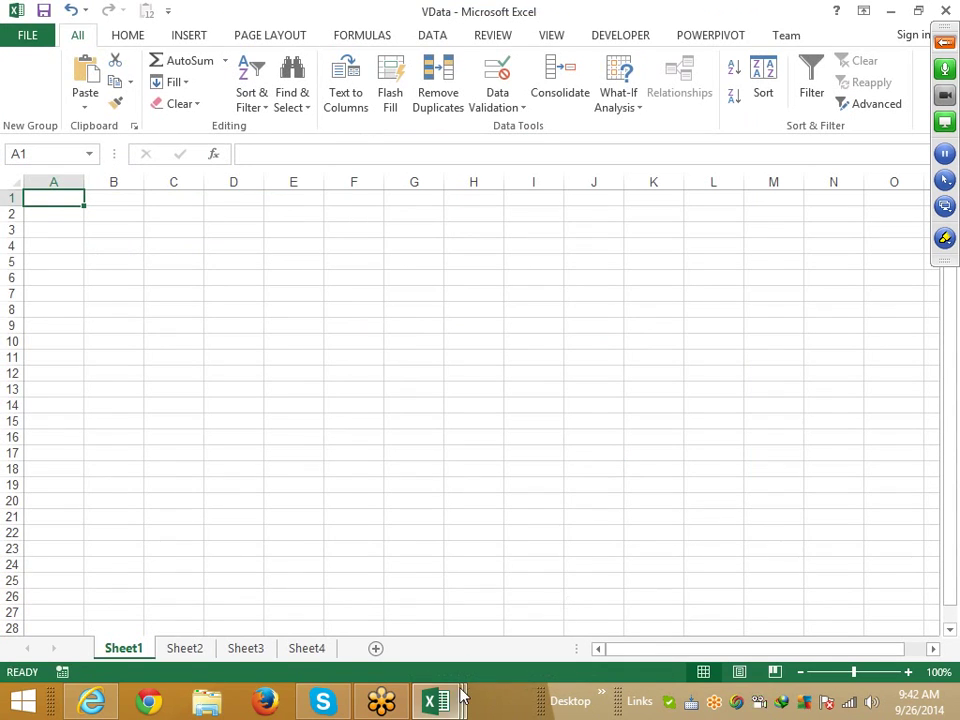
# - Rename VData's Sheet1 to Data
pyautogui.moveTo(445, 700)
pyautogui.click(603, 610)
pyautogui.doubleClick(121, 649)
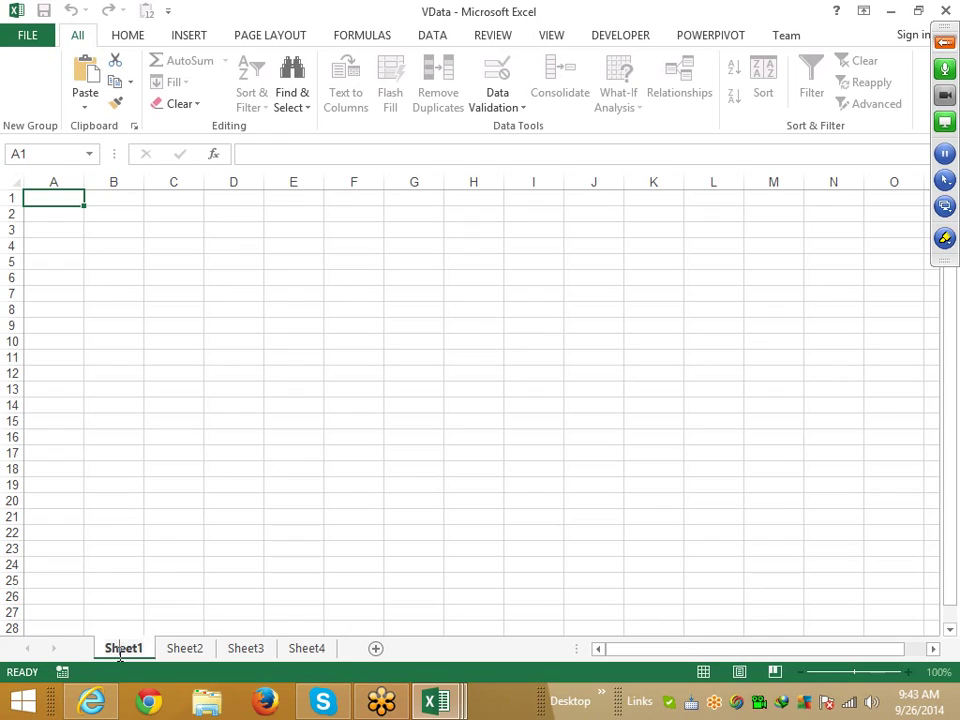
pyautogui.keyDown('ctrl'); pyautogui.click(159, 654); pyautogui.keyUp('ctrl')
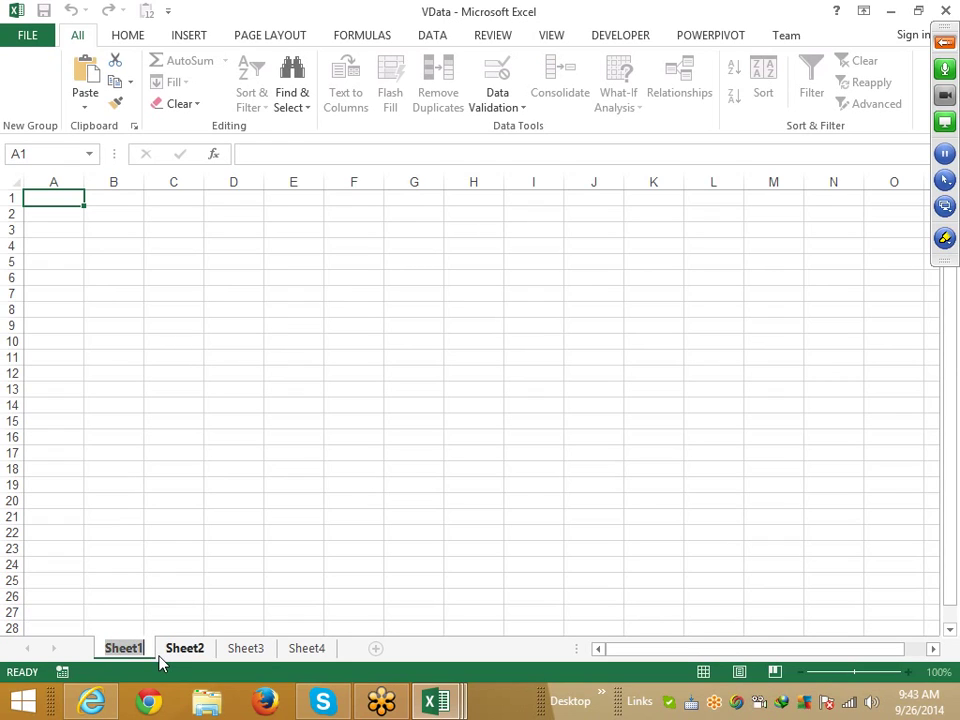
pyautogui.write('Data')
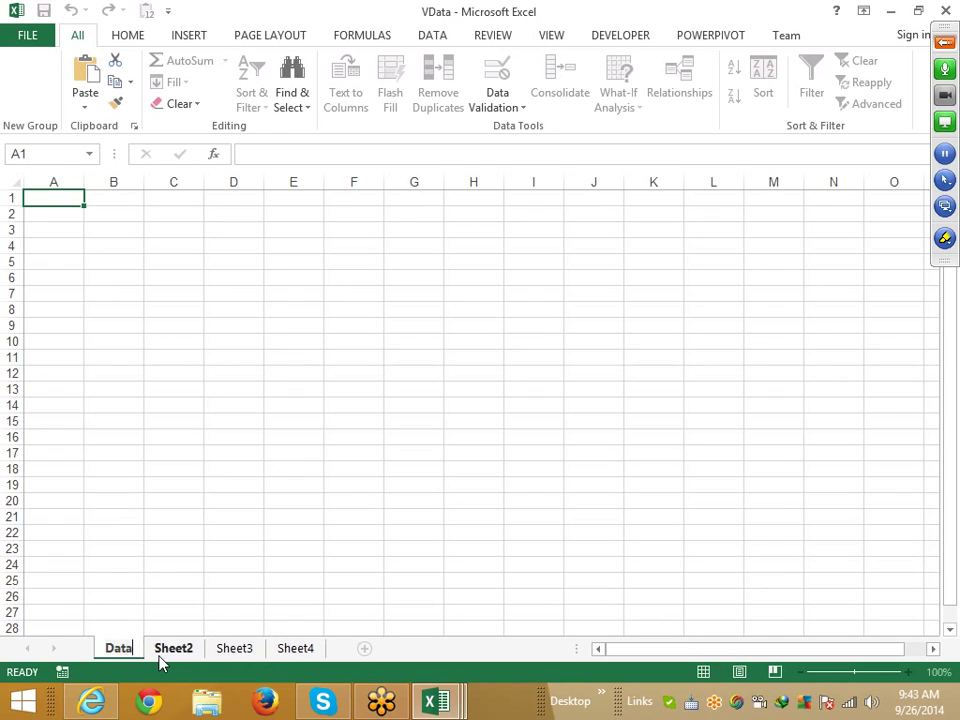
pyautogui.click(215, 598)
# - Copy the Name, Roll, Marks, City headers from Format into Data!A1, then close VData, saving changes
pyautogui.moveTo(437, 703)
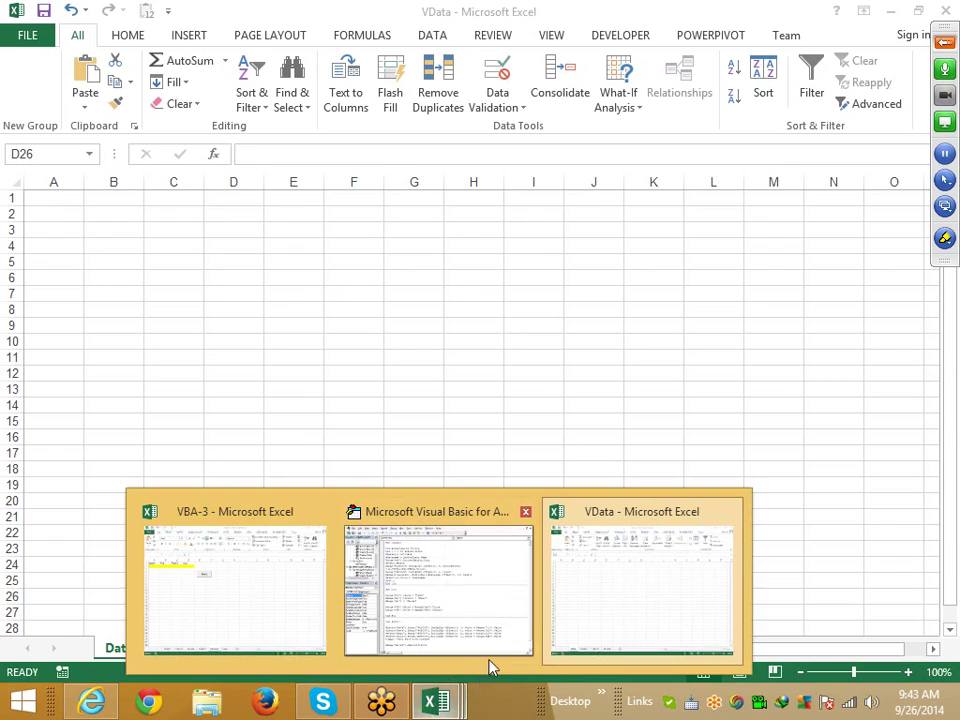
pyautogui.click(482, 622)
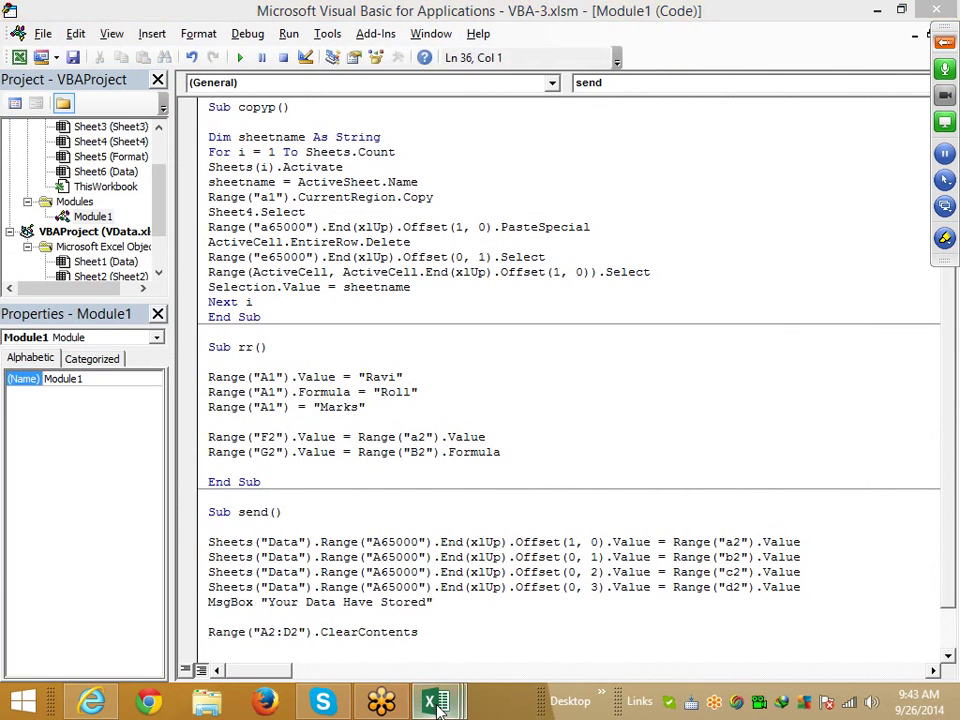
pyautogui.click(289, 628)
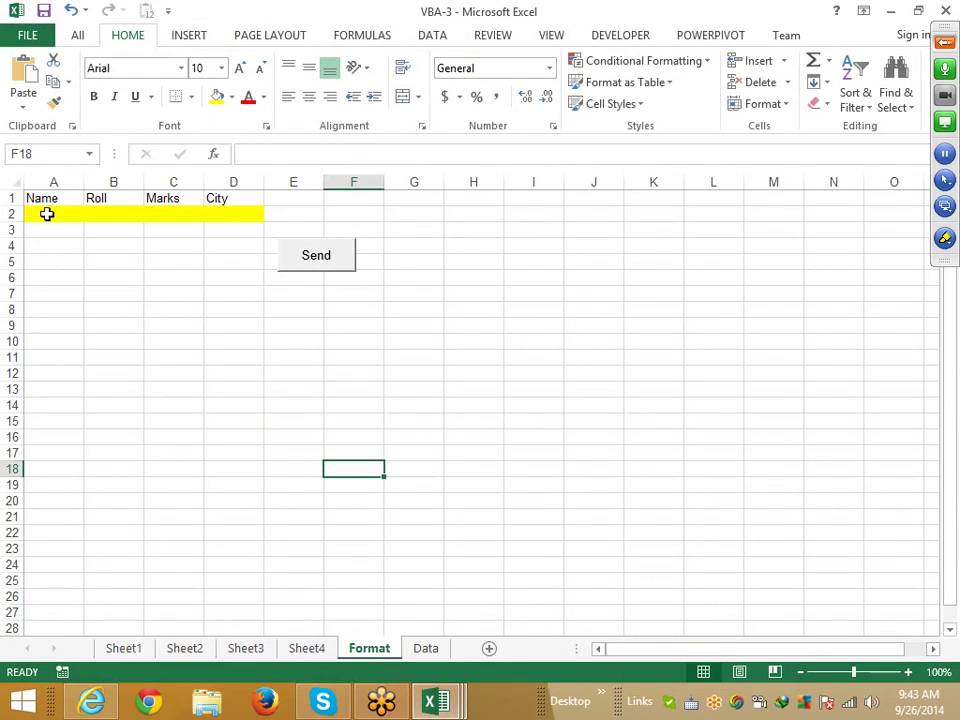
pyautogui.moveTo(47, 197); pyautogui.dragTo(220, 198)
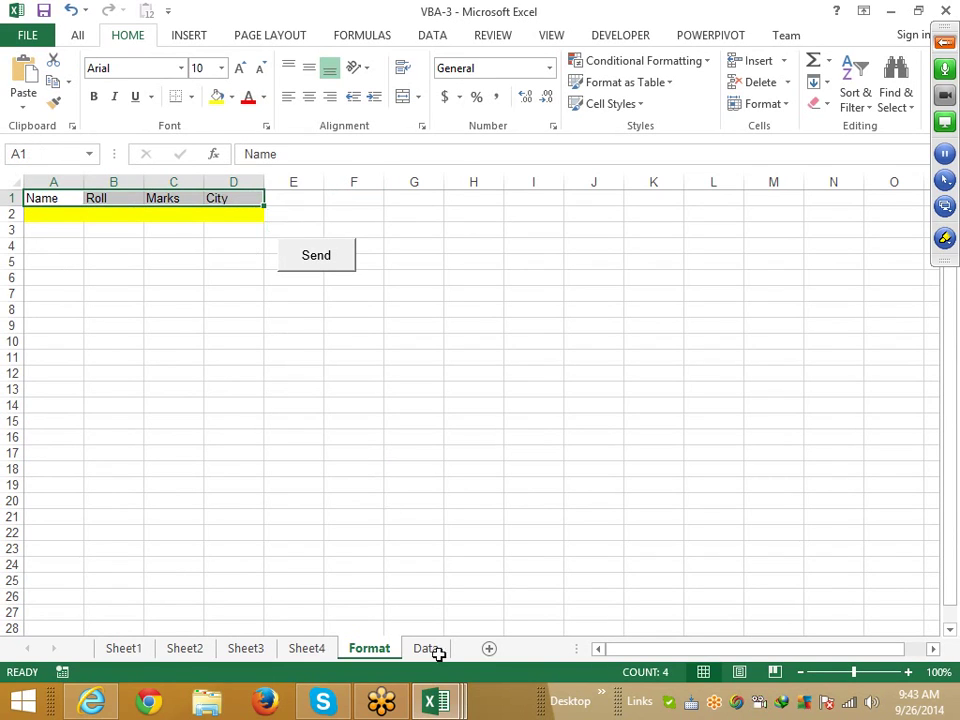
pyautogui.hotkey('ctrl', 'c')
pyautogui.moveTo(437, 704)
pyautogui.click(545, 625)
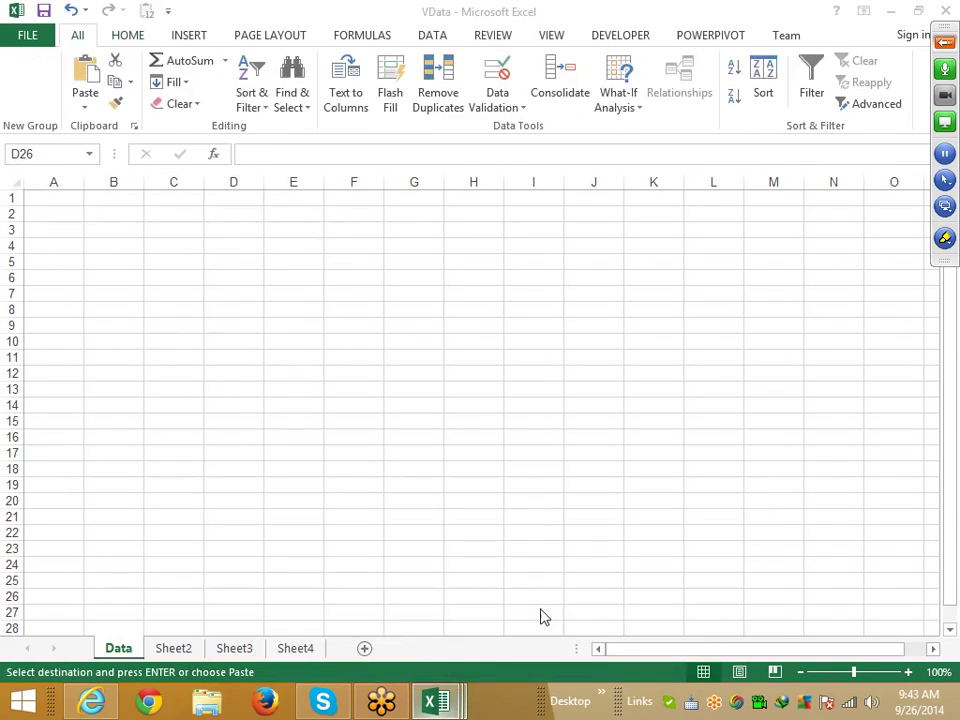
pyautogui.click(55, 202)
pyautogui.hotkey('ctrl', 'v')
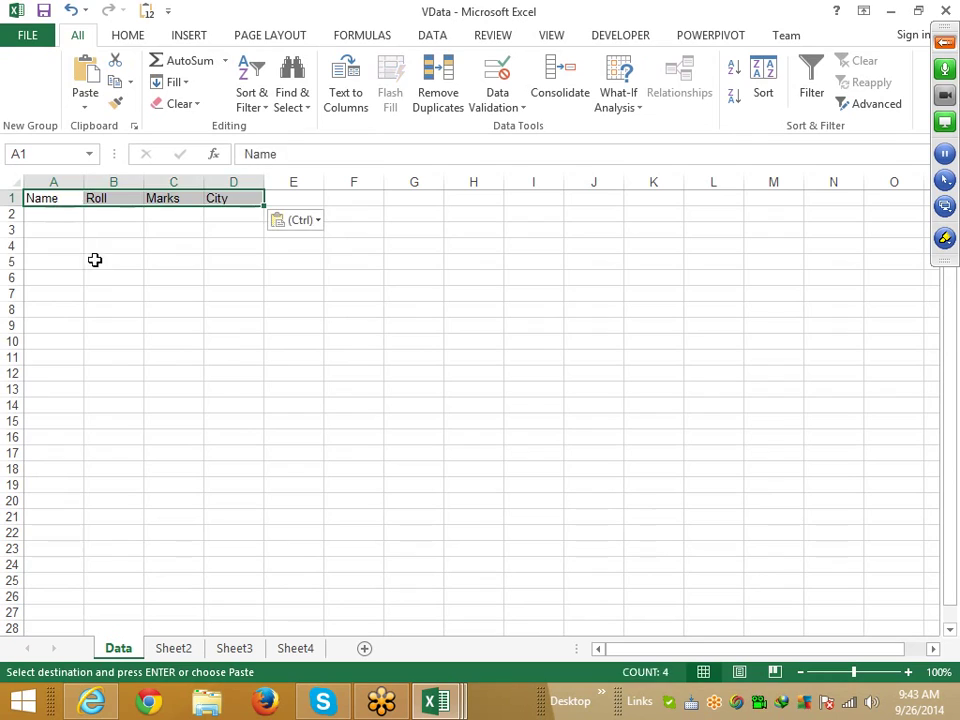
pyautogui.click(110, 277)
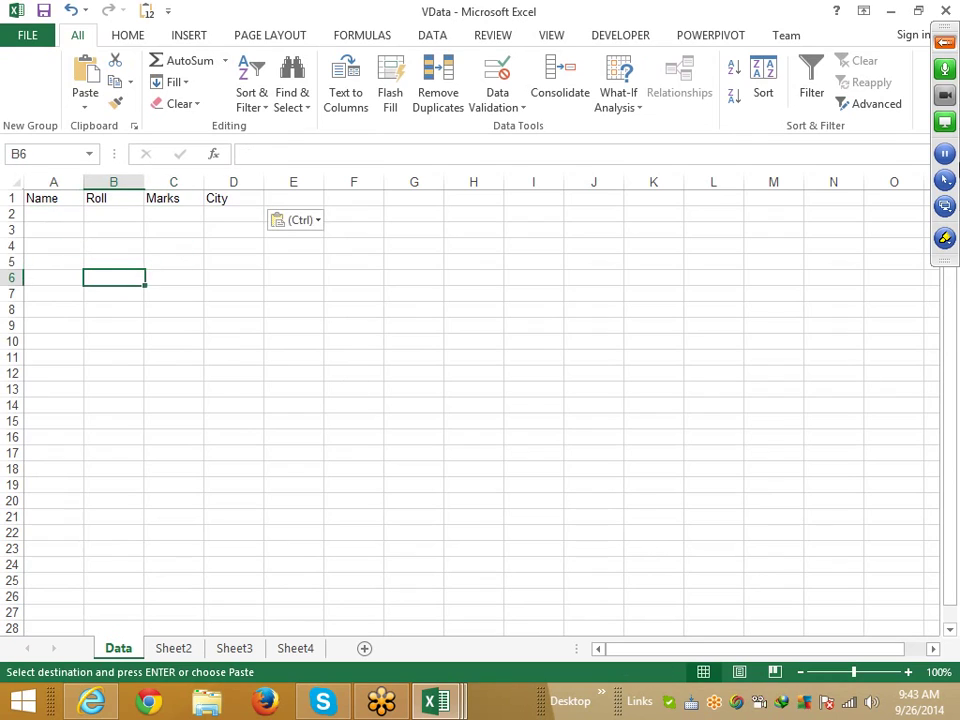
pyautogui.click(943, 12)
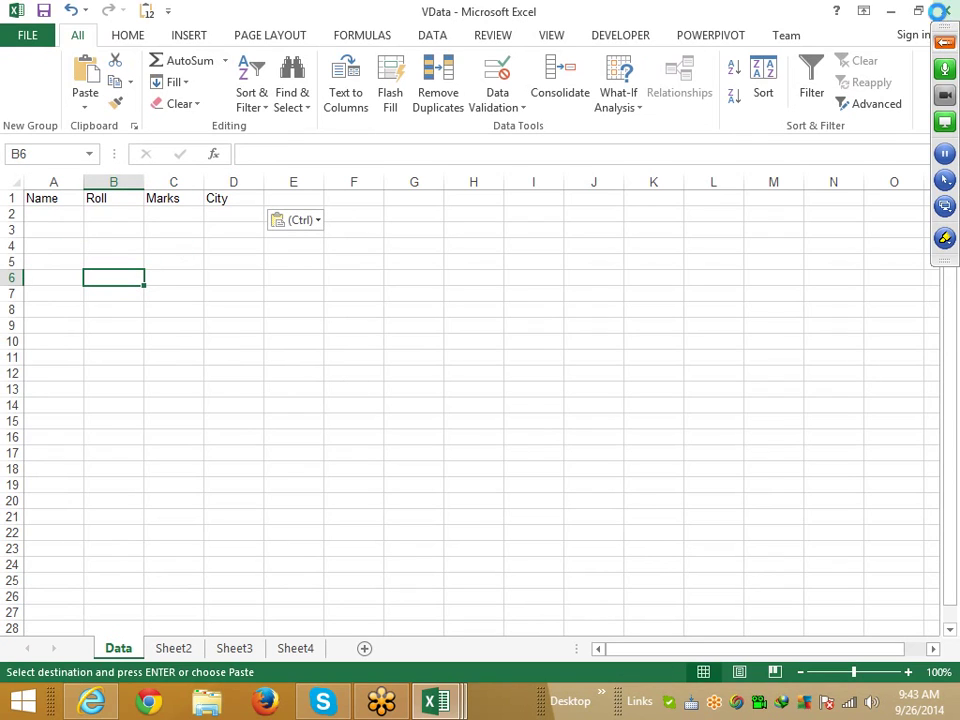
pyautogui.click(418, 373)
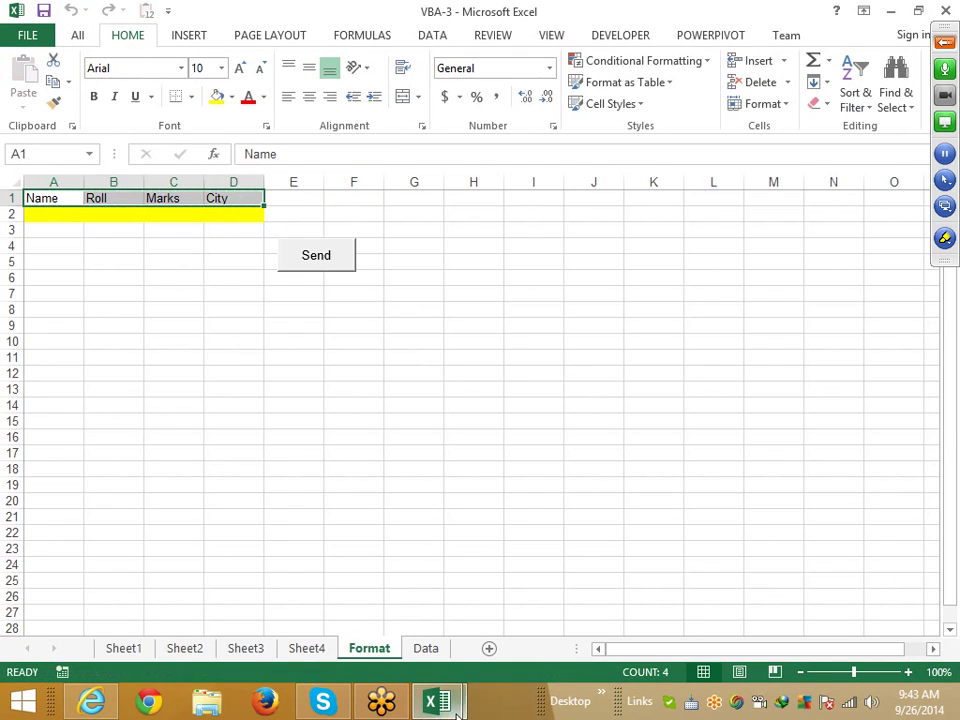
# - Insert Workbooks.Open "D:\Vdata.xlsm" as the first line of the send macro
pyautogui.moveTo(452, 703)
pyautogui.click(491, 652)
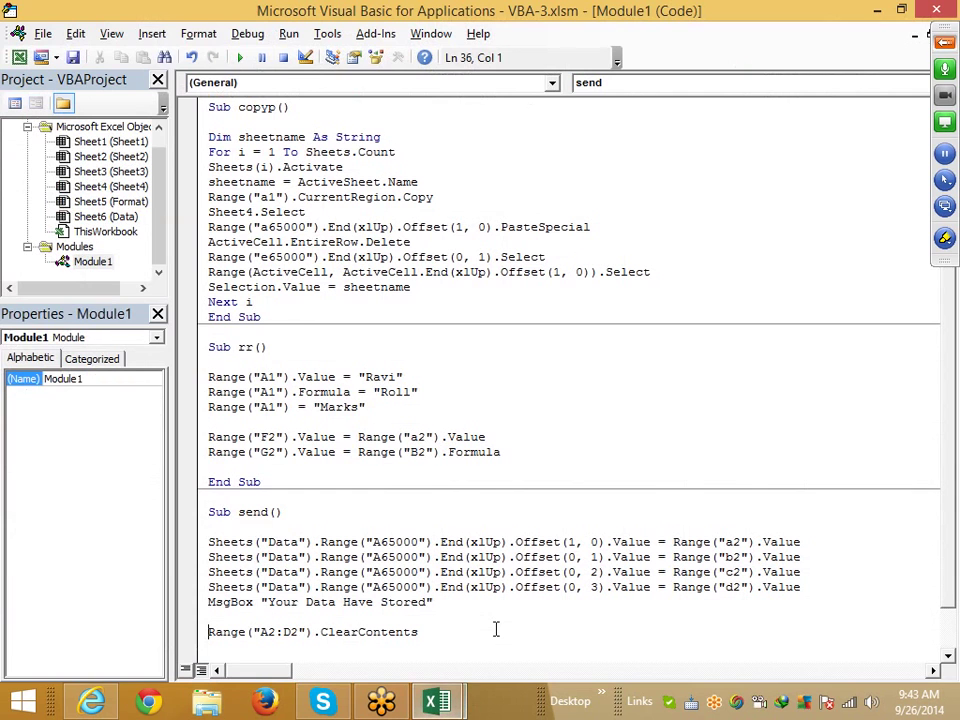
pyautogui.click(212, 527)
pyautogui.press('Return')
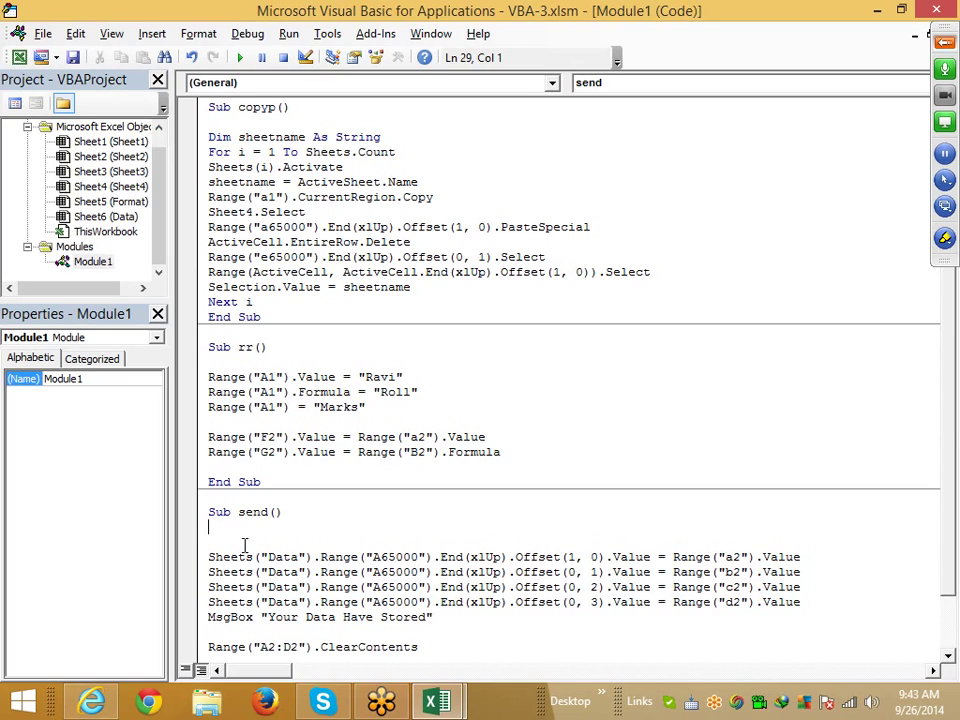
pyautogui.write('wor')
pyautogui.write('k')
pyautogui.write('books')
pyautogui.write('.o')
pyautogui.press('Tab')
pyautogui.write('"')
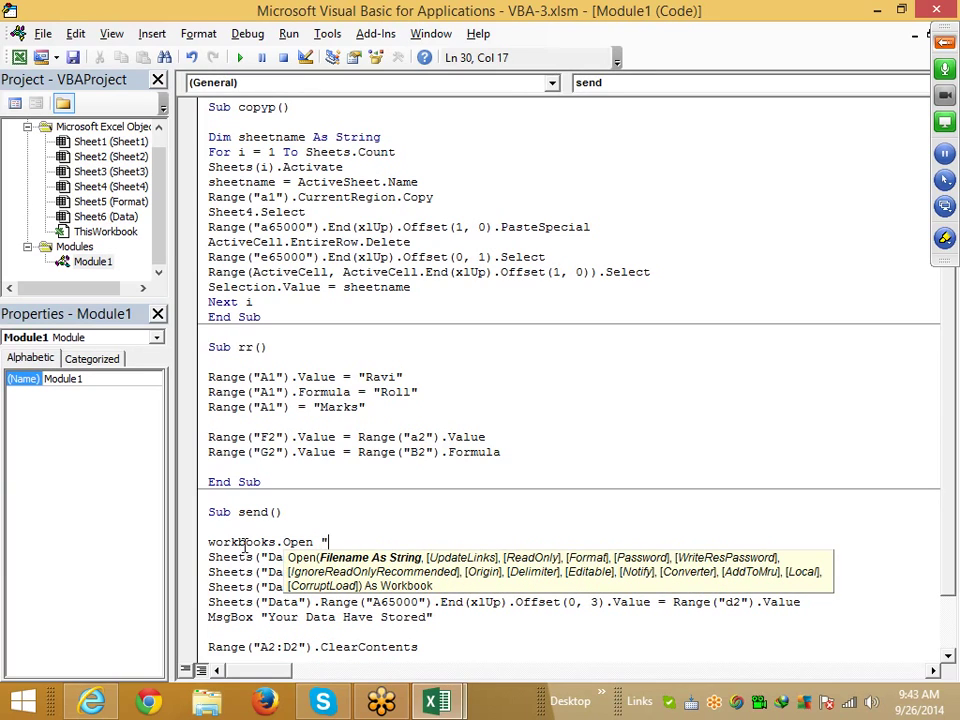
pyautogui.write('D:\\')
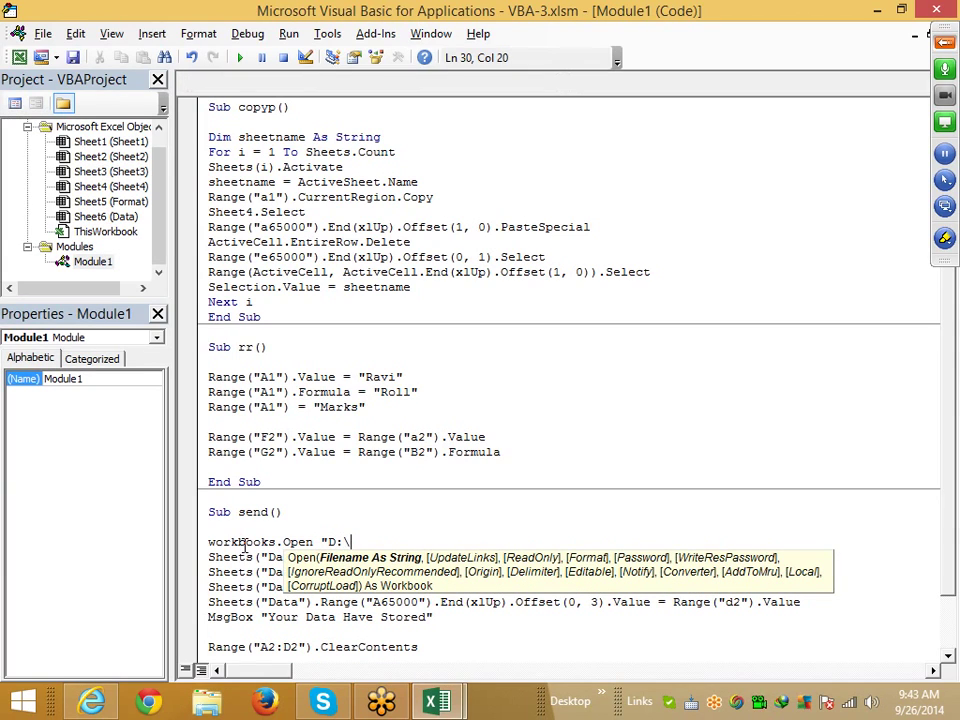
pyautogui.press('BackSpace')
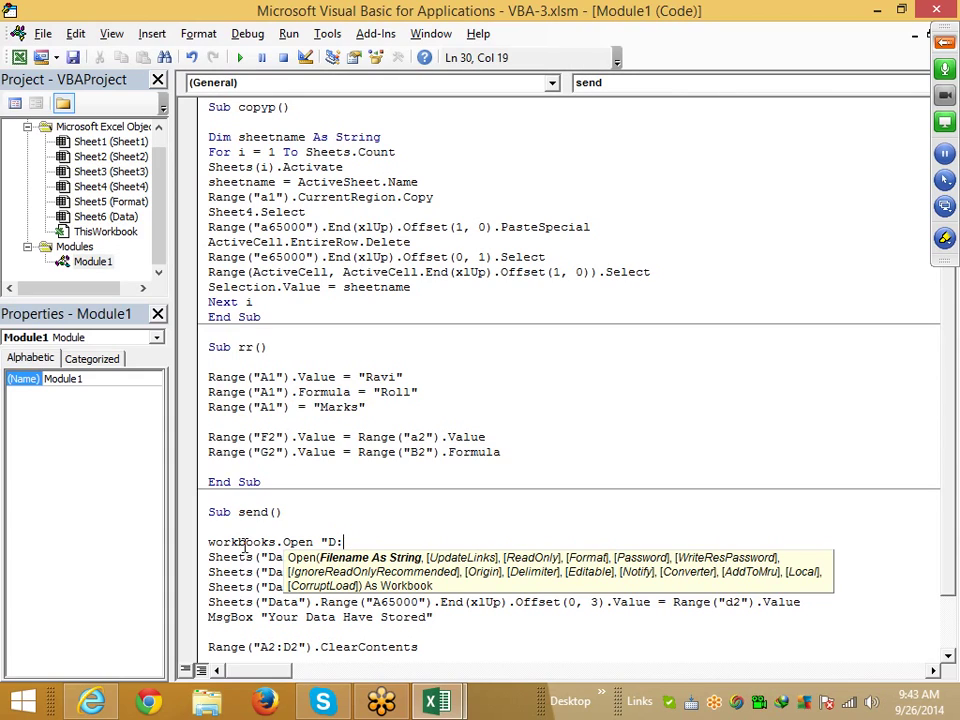
pyautogui.write('/')
pyautogui.press('BackSpace')
pyautogui.write('\\')
pyautogui.write('V')
pyautogui.write('data.xls')
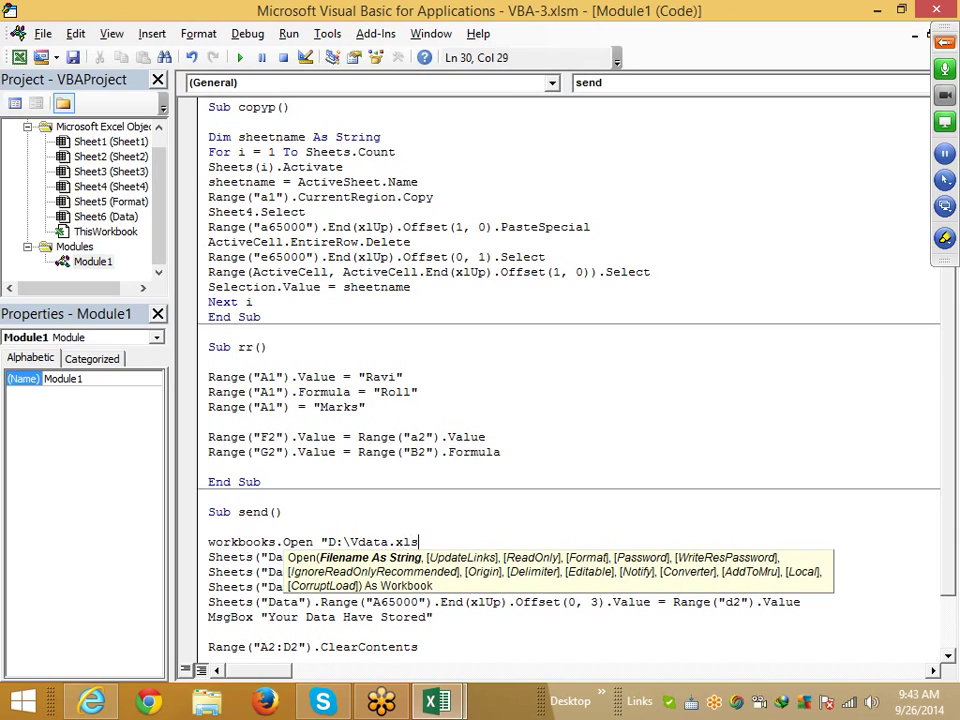
pyautogui.write('m')
pyautogui.write('"')
pyautogui.click(246, 602)
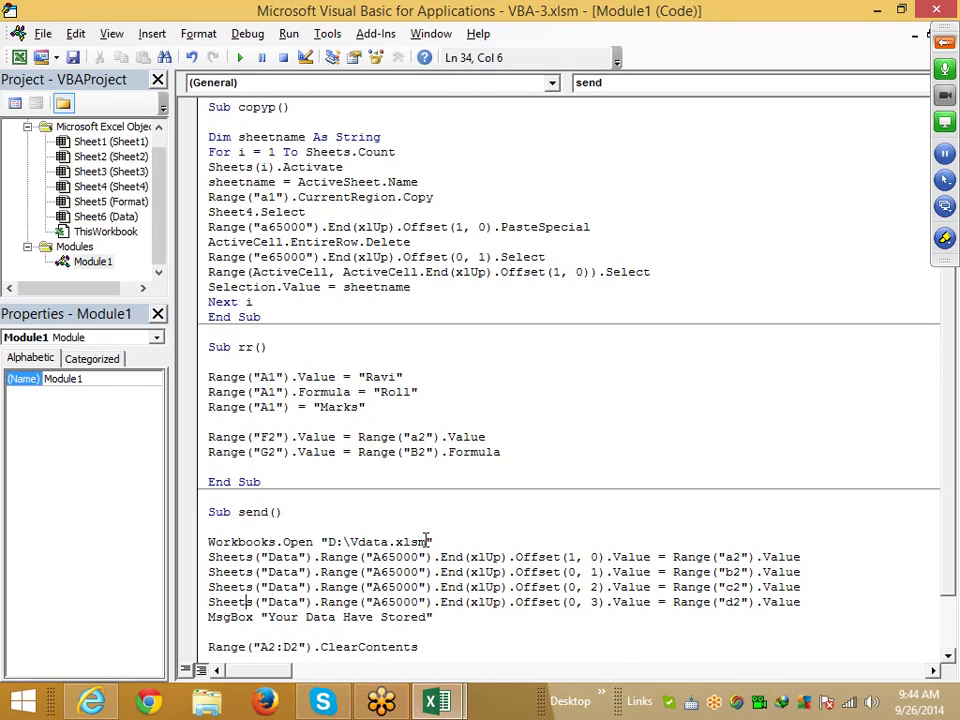
# - Select the file name Vdata.xlsm for reuse on the Data-sheet lines
pyautogui.moveTo(427, 541); pyautogui.dragTo(353, 540)
pyautogui.hotkey('ctrl', 'c')
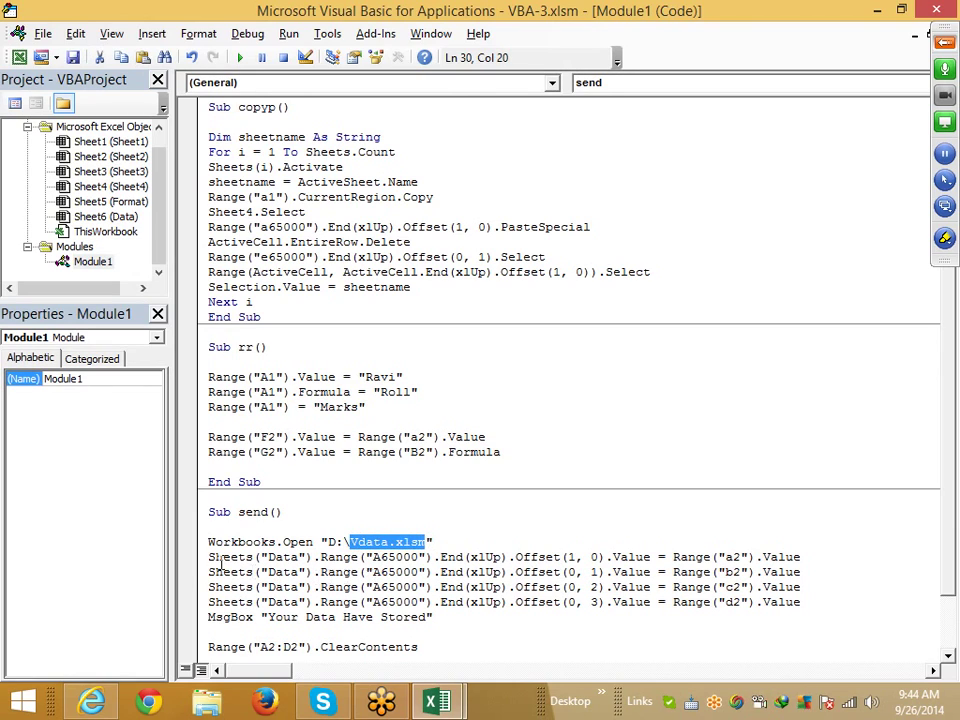
pyautogui.click(202, 557)
pyautogui.click(267, 587)
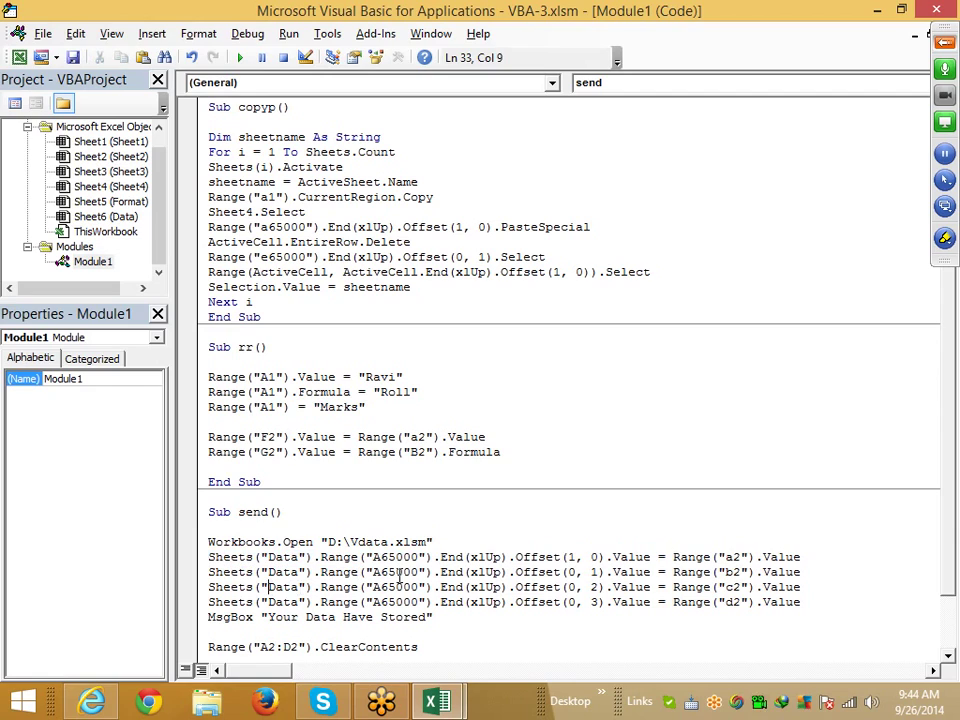
# - Prefix the first Sheets("Data") line with Workbooks("Vdata.xlsm"). and fix the 'workboos' typo
pyautogui.moveTo(674, 557); pyautogui.dragTo(802, 560)
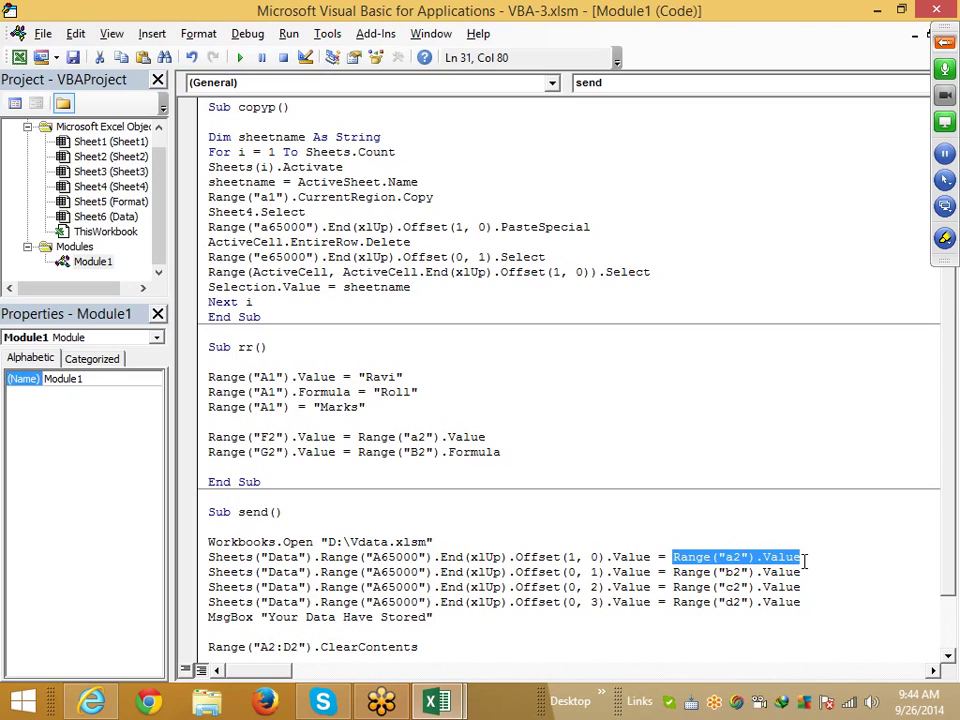
pyautogui.click(209, 557)
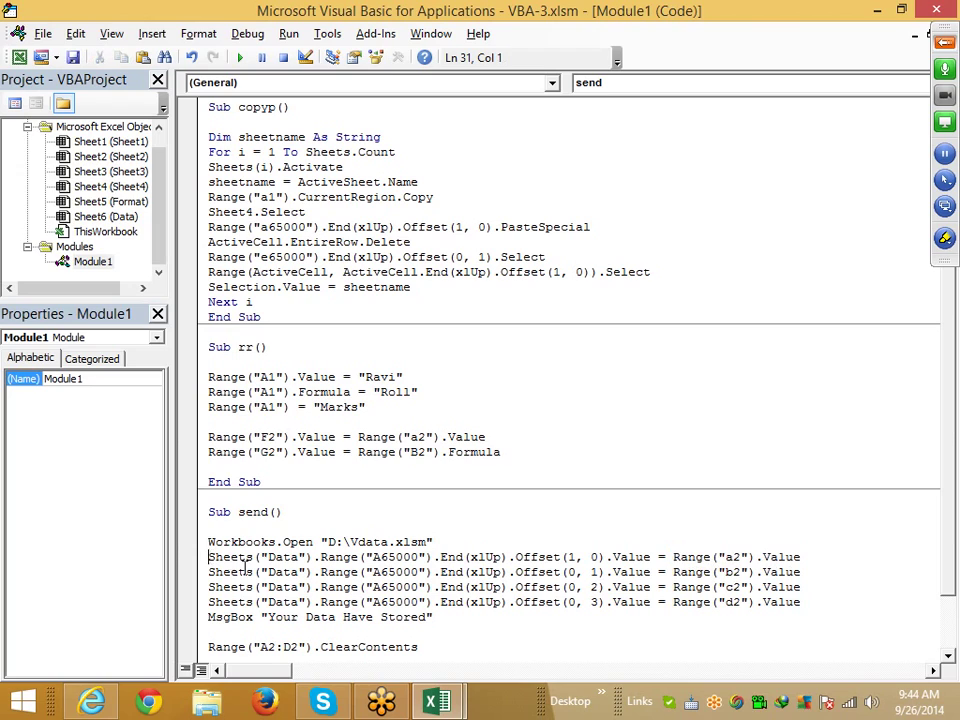
pyautogui.write('wor')
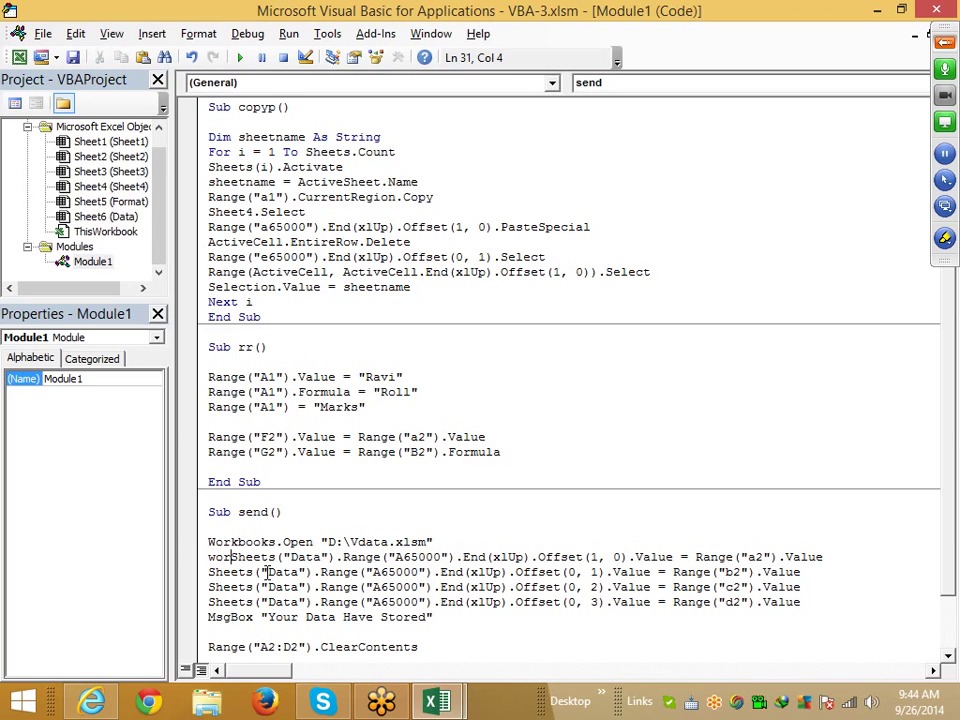
pyautogui.write('kboo')
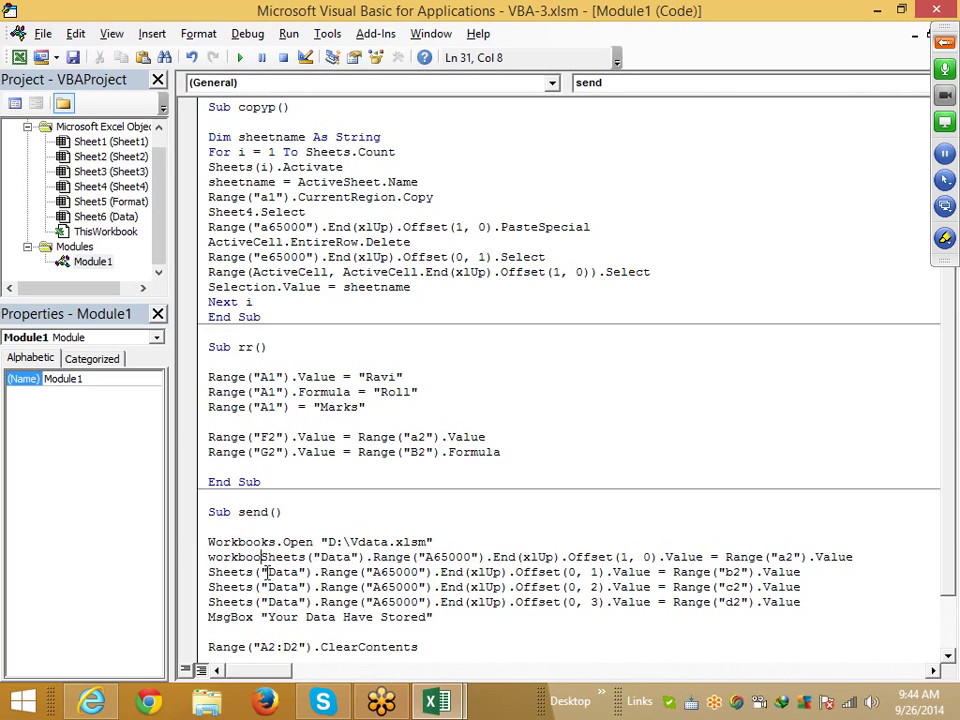
pyautogui.write('s(')
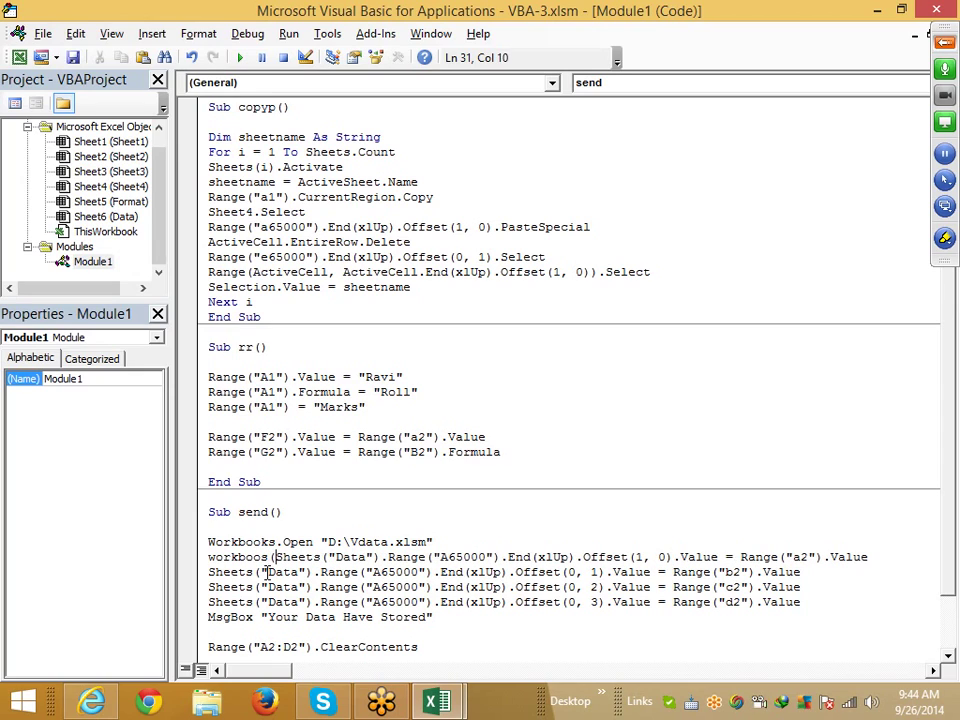
pyautogui.hotkey('ctrl', 'v')
pyautogui.write(')')
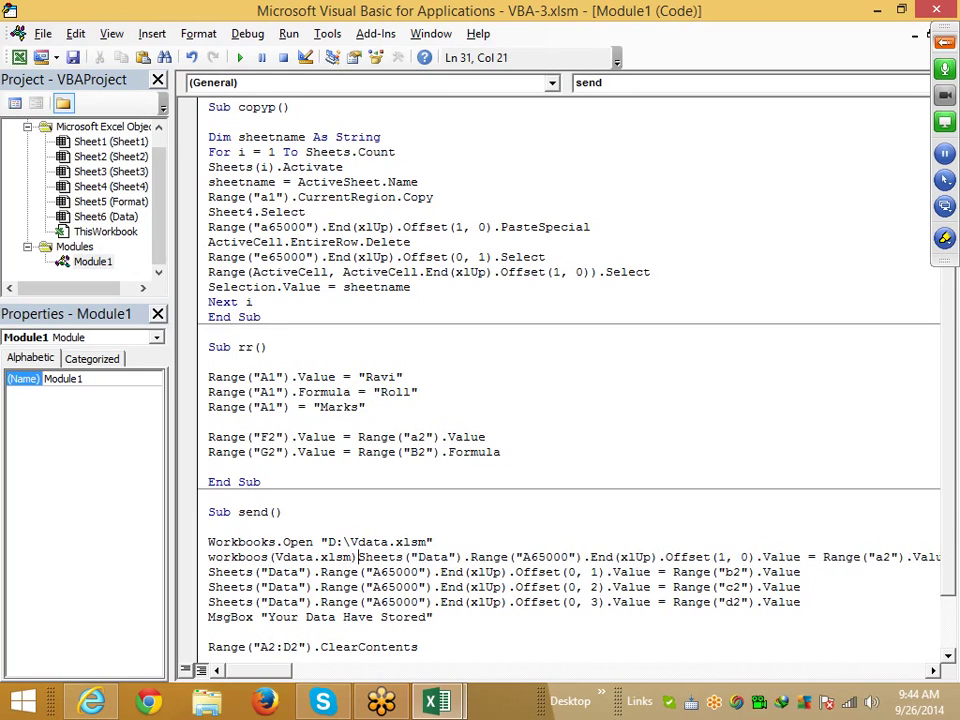
pyautogui.click(275, 557)
pyautogui.write('"')
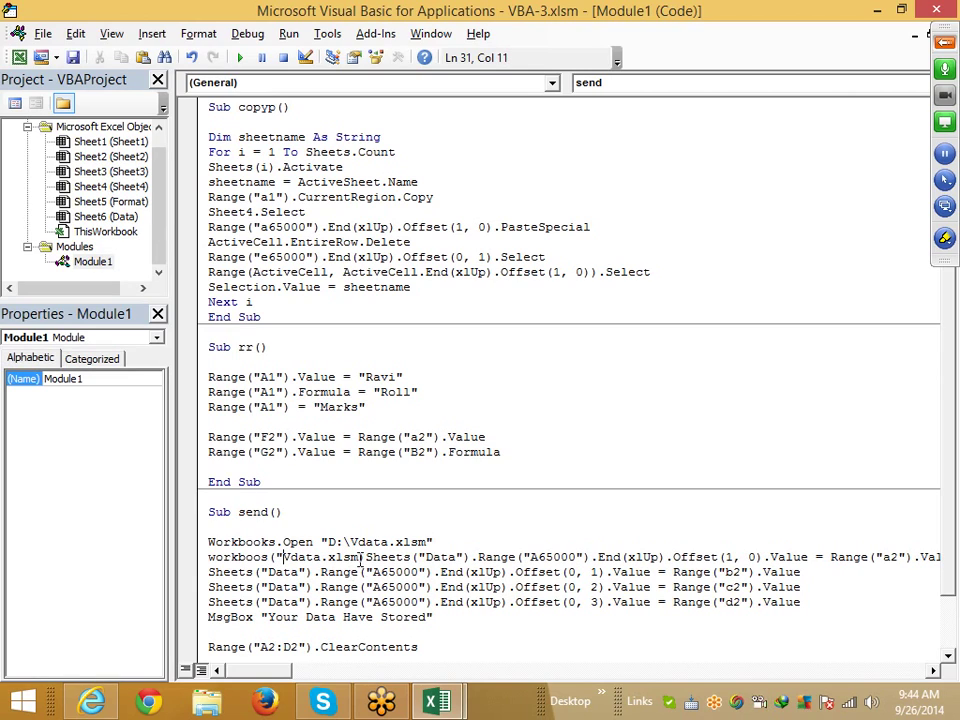
pyautogui.click(361, 557)
pyautogui.write('"')
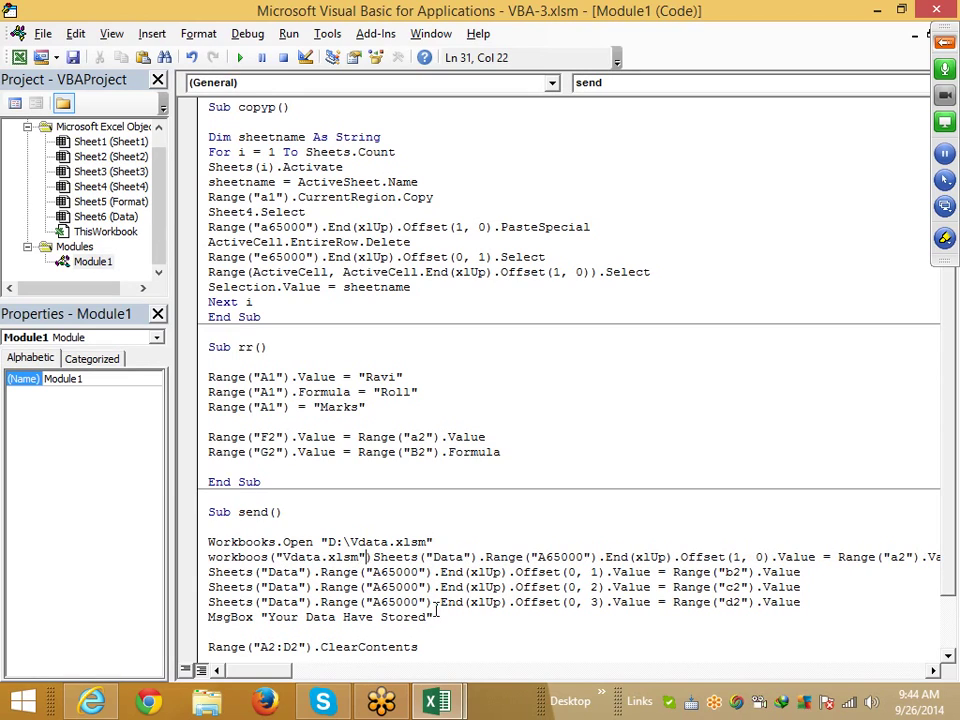
pyautogui.click(373, 557)
pyautogui.write('.')
pyautogui.click(399, 630)
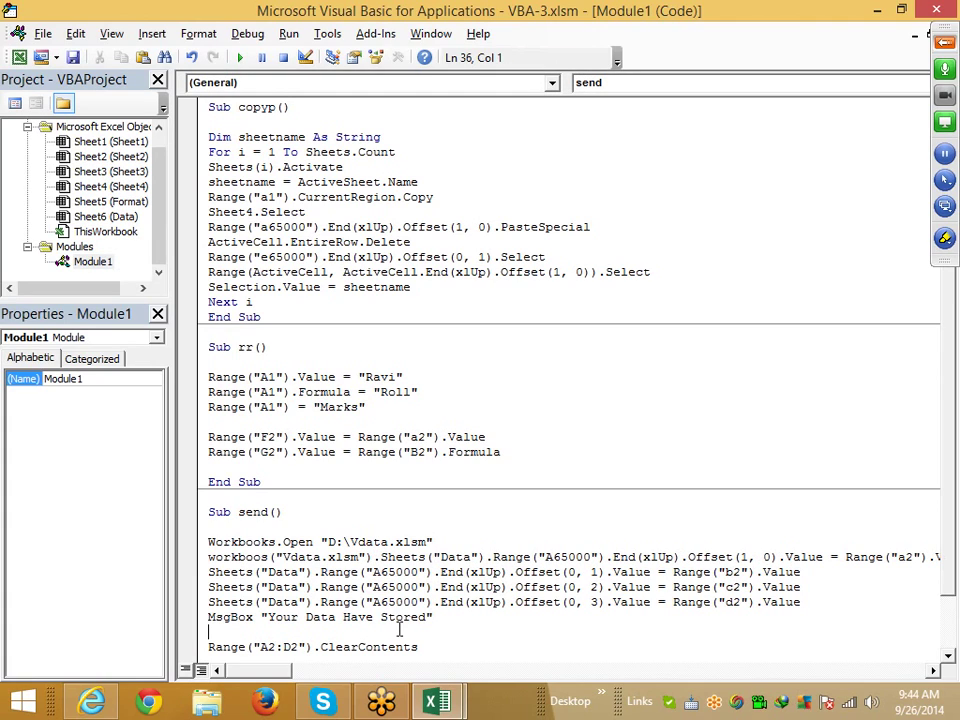
pyautogui.click(398, 602)
pyautogui.moveTo(380, 557); pyautogui.dragTo(213, 557)
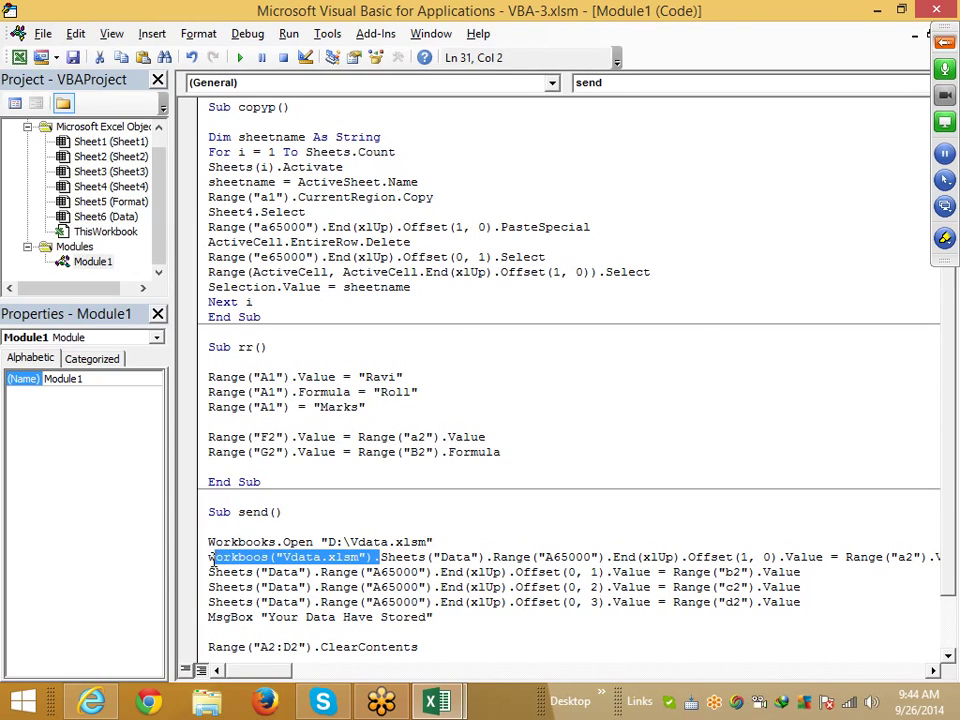
pyautogui.click(262, 557)
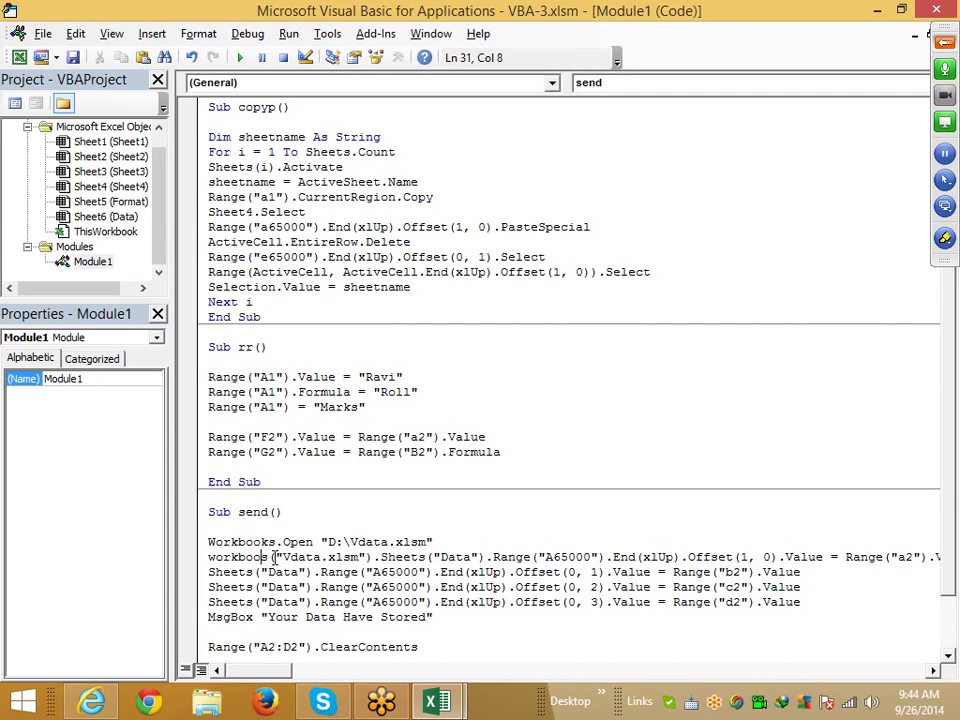
pyautogui.write('k')
pyautogui.click(313, 572)
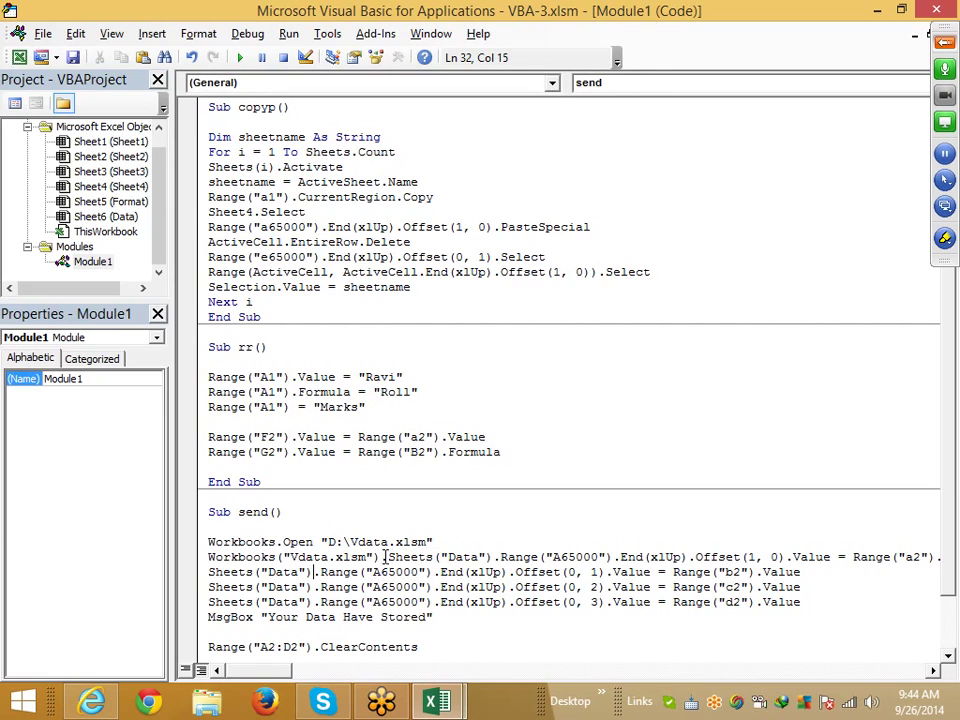
# - Paste the Workbooks("Vdata.xlsm"). prefix at the start of lines 32, 33 and 34
pyautogui.moveTo(388, 557); pyautogui.dragTo(207, 557)
pyautogui.hotkey('ctrl', 'c')
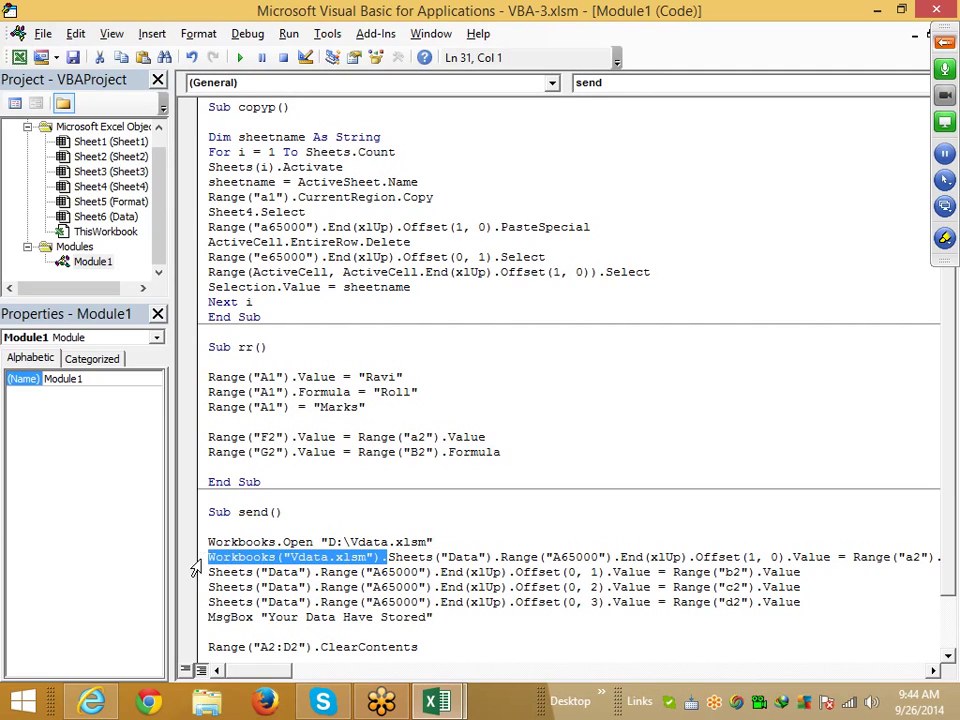
pyautogui.click(214, 572)
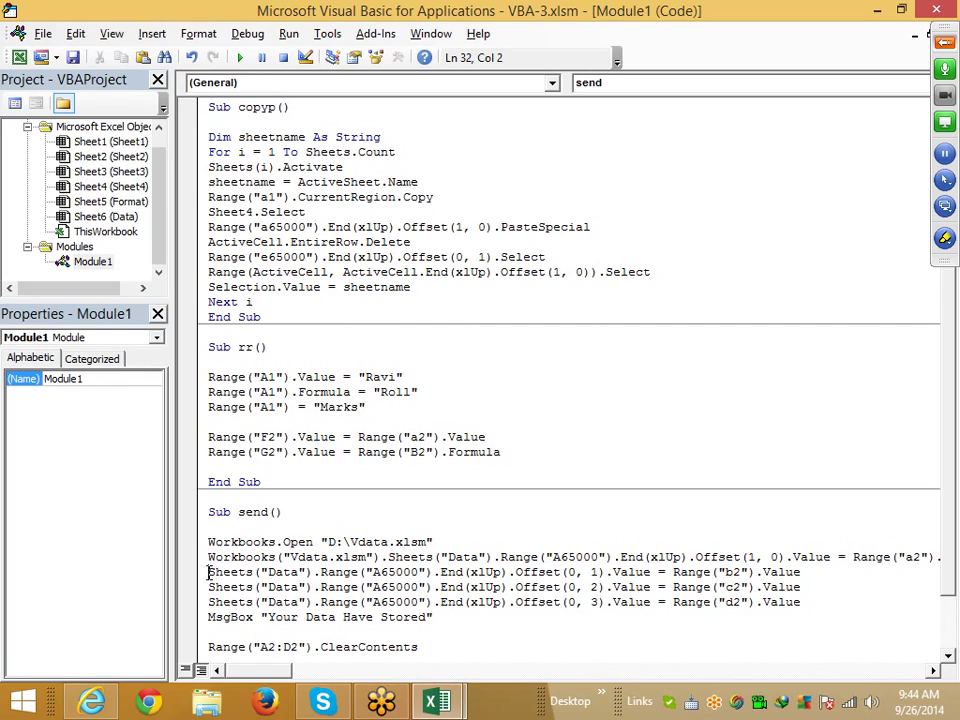
pyautogui.press('Home')
pyautogui.hotkey('ctrl', 'v')
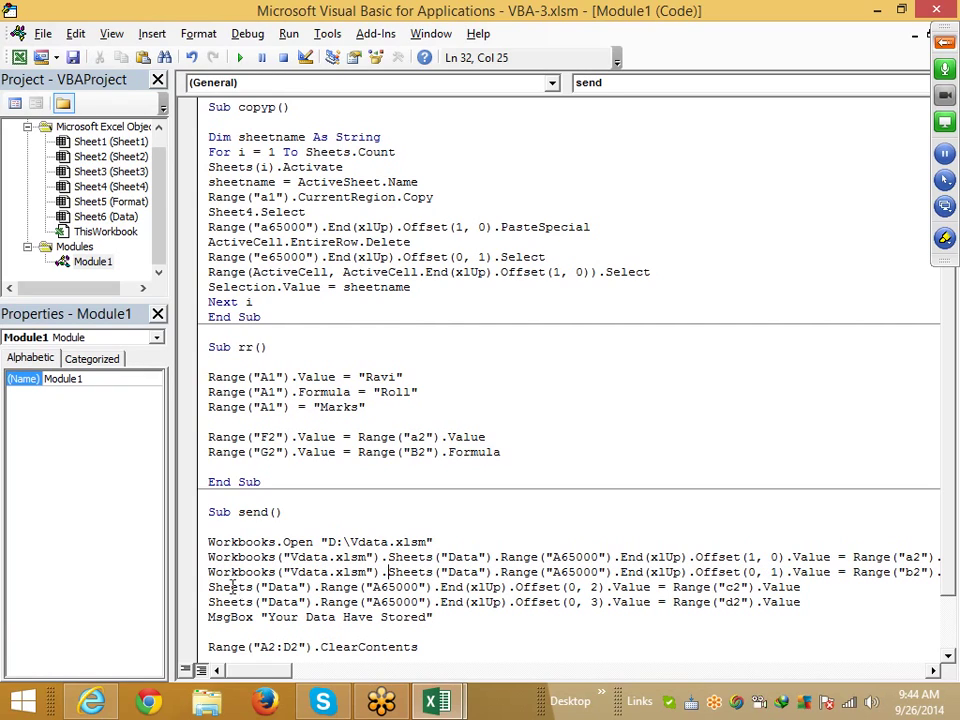
pyautogui.click(210, 587)
pyautogui.hotkey('ctrl', 'v')
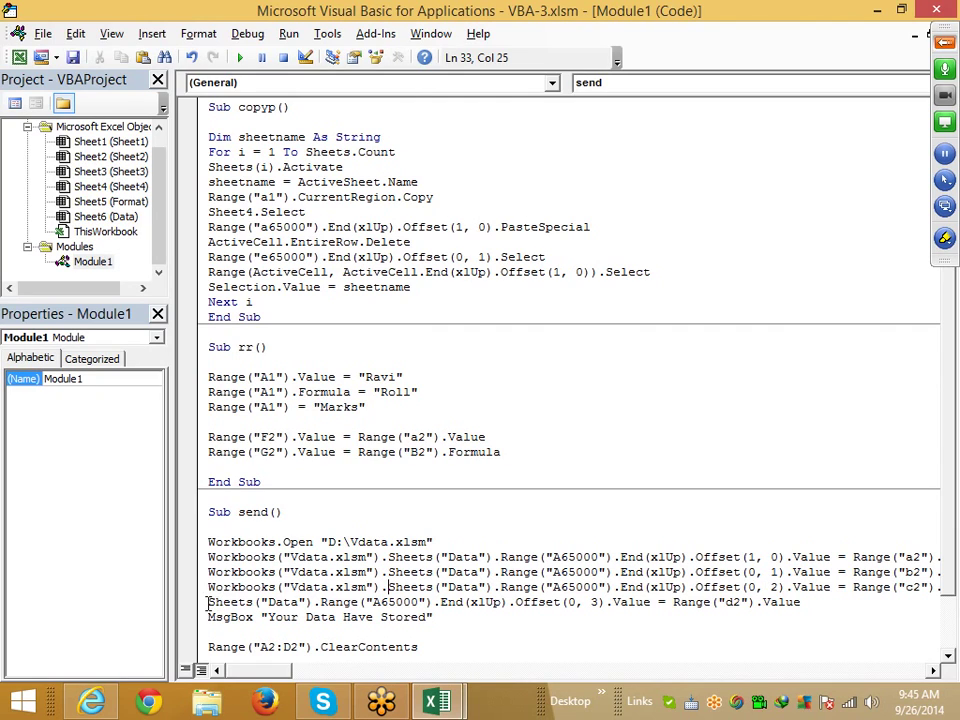
pyautogui.click(210, 602)
pyautogui.hotkey('ctrl', 'v')
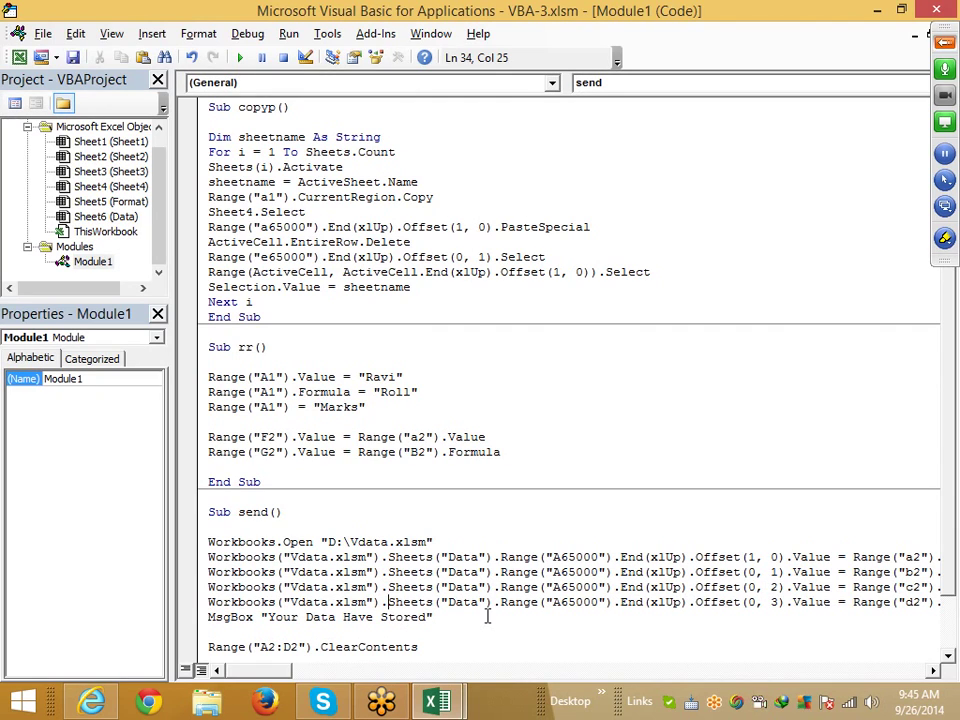
pyautogui.click(480, 617)
pyautogui.doubleClick(404, 542)
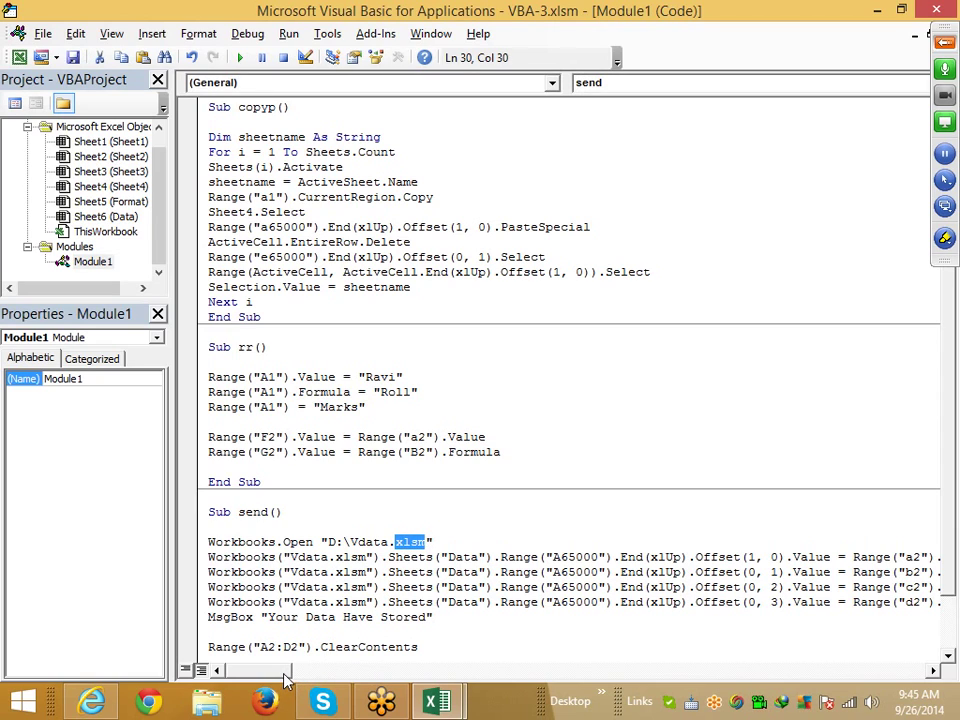
# - Prefix Range("a2") on line 31 with Workbooks("VBA-3.xlsm").Sheets("Format")
pyautogui.moveTo(284, 680); pyautogui.dragTo(304, 676)
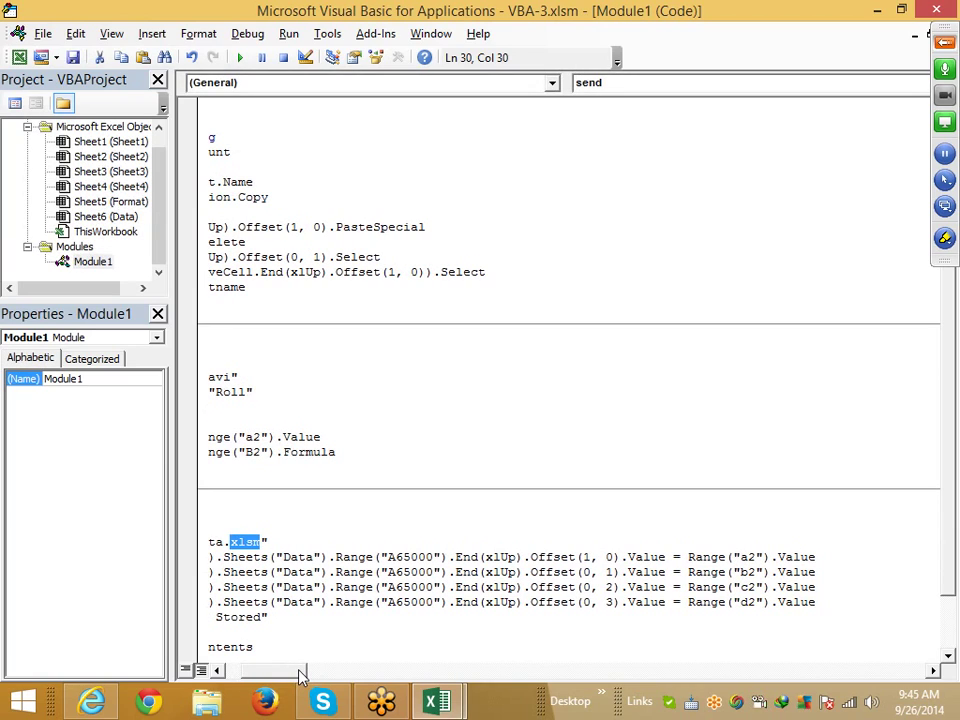
pyautogui.click(687, 556)
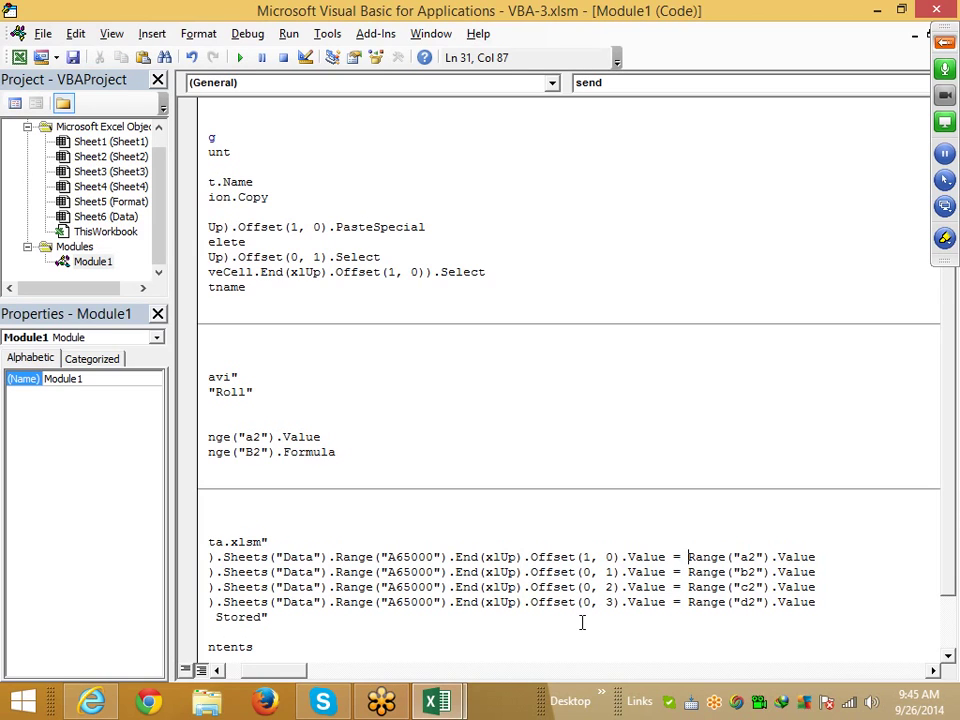
pyautogui.click(437, 701)
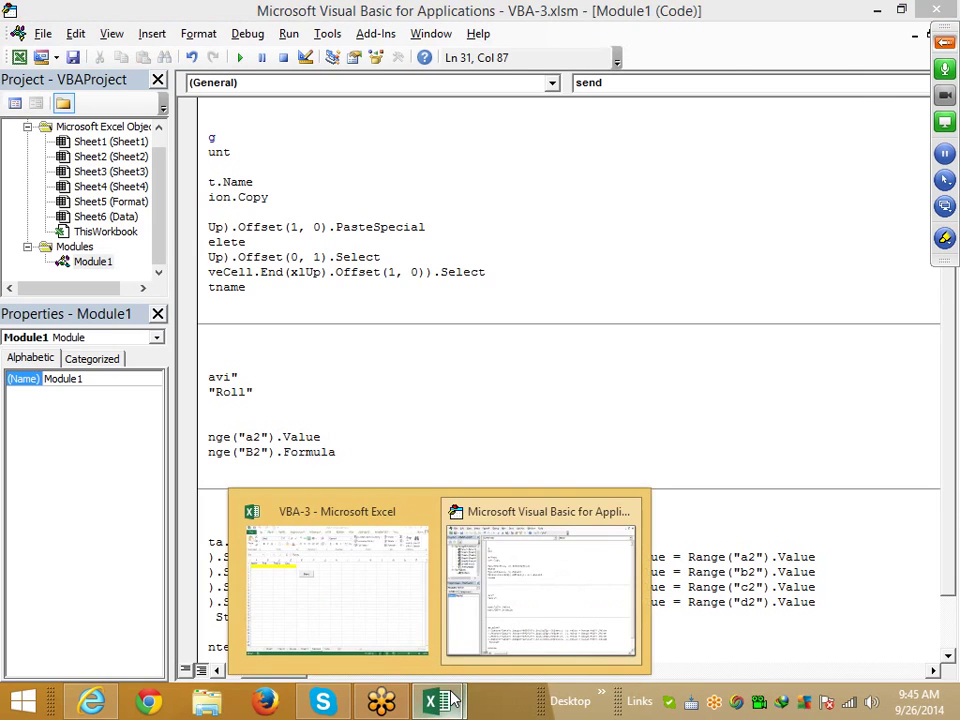
pyautogui.click(362, 637)
pyautogui.click(369, 490)
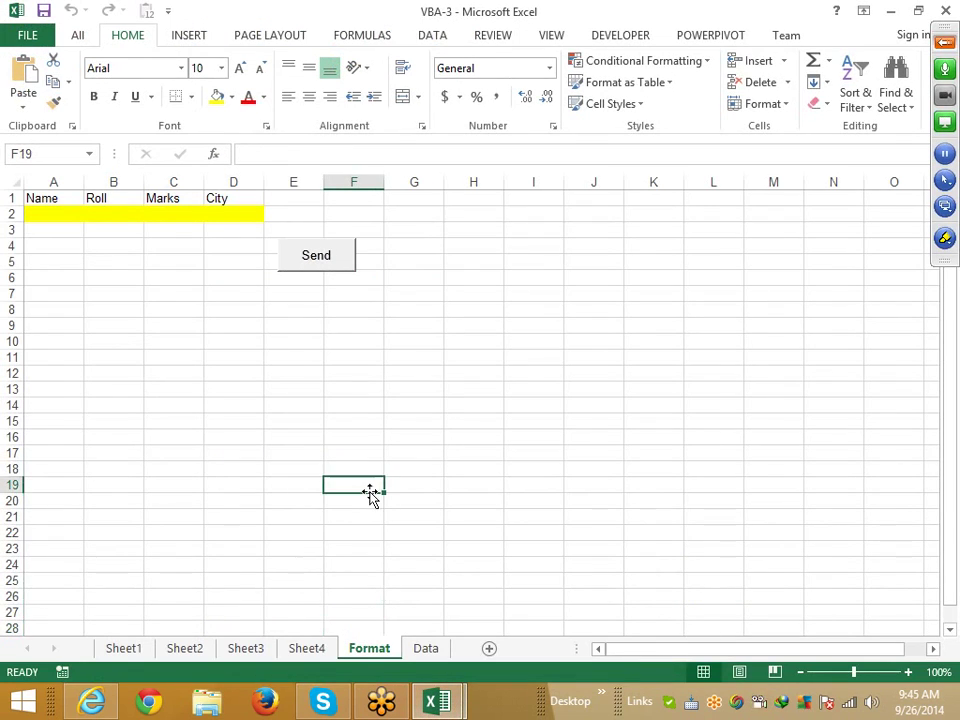
pyautogui.hotkey('alt', 'F11')
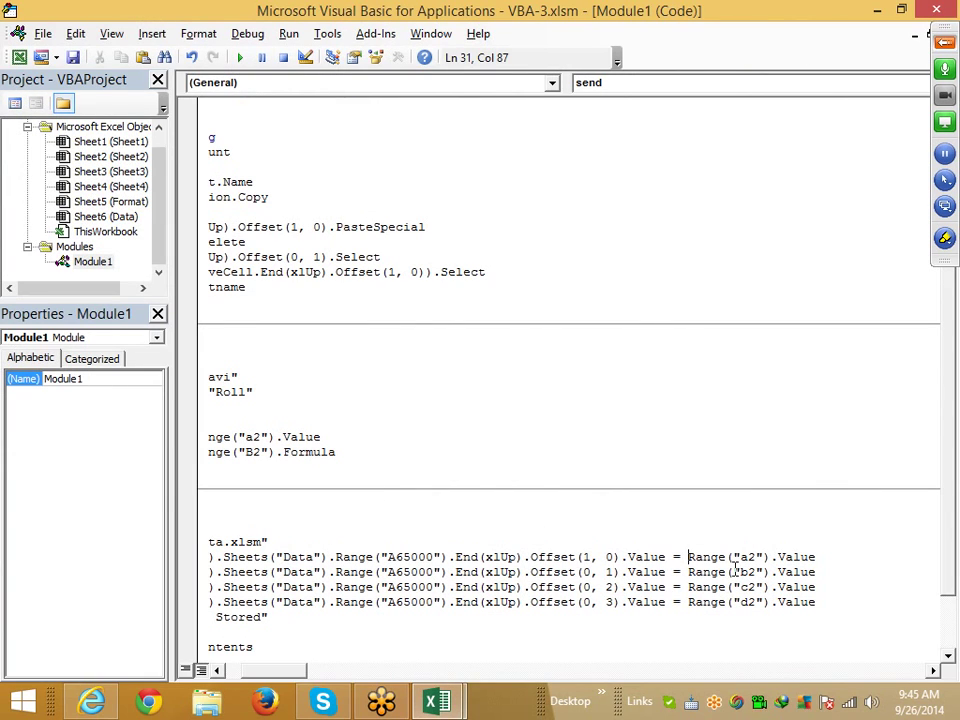
pyautogui.hotkey('ctrl', 'v')
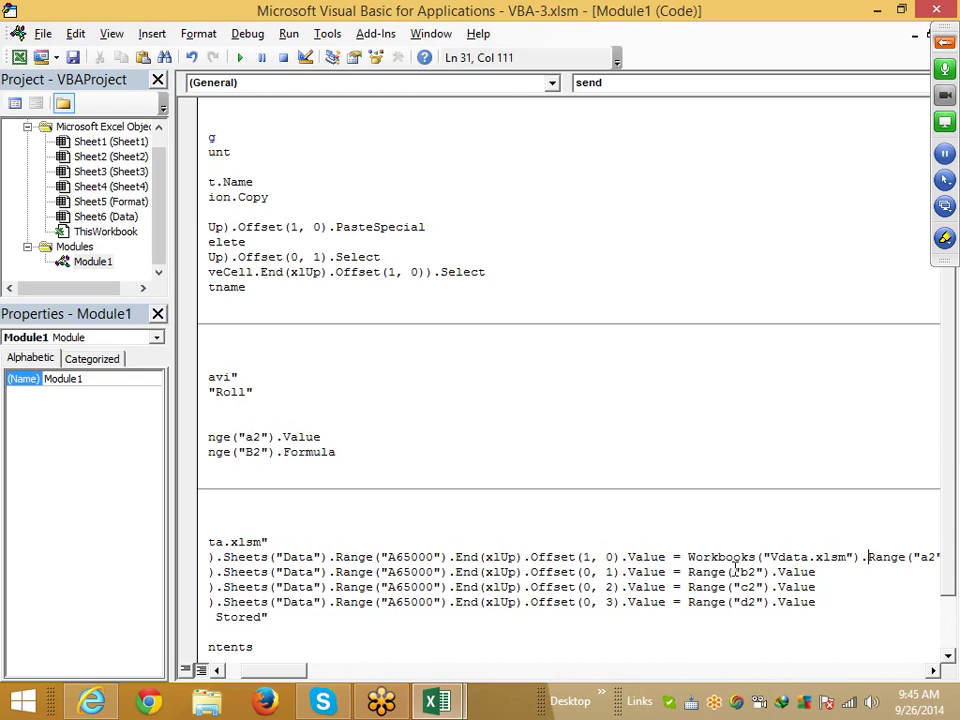
pyautogui.write('shee')
pyautogui.write('ts(')
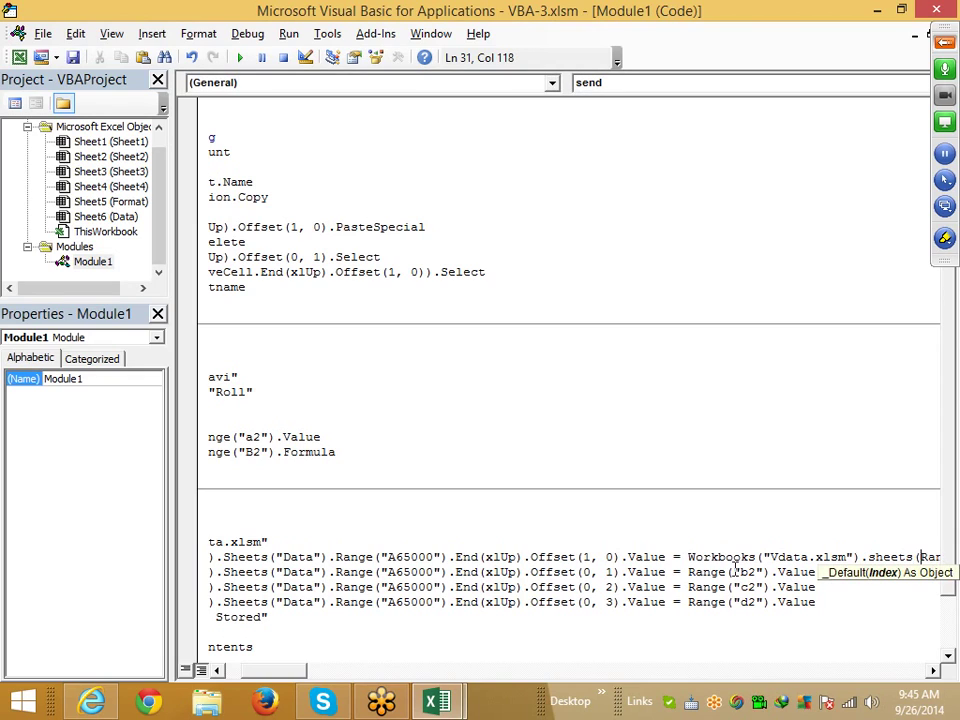
pyautogui.write('"For')
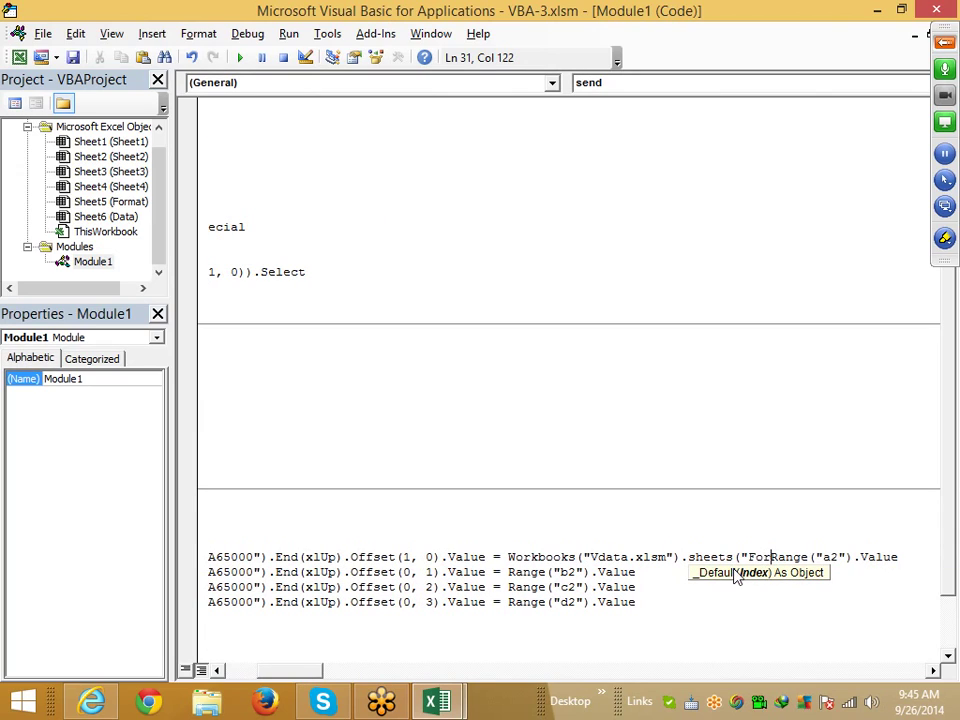
pyautogui.write('mat')
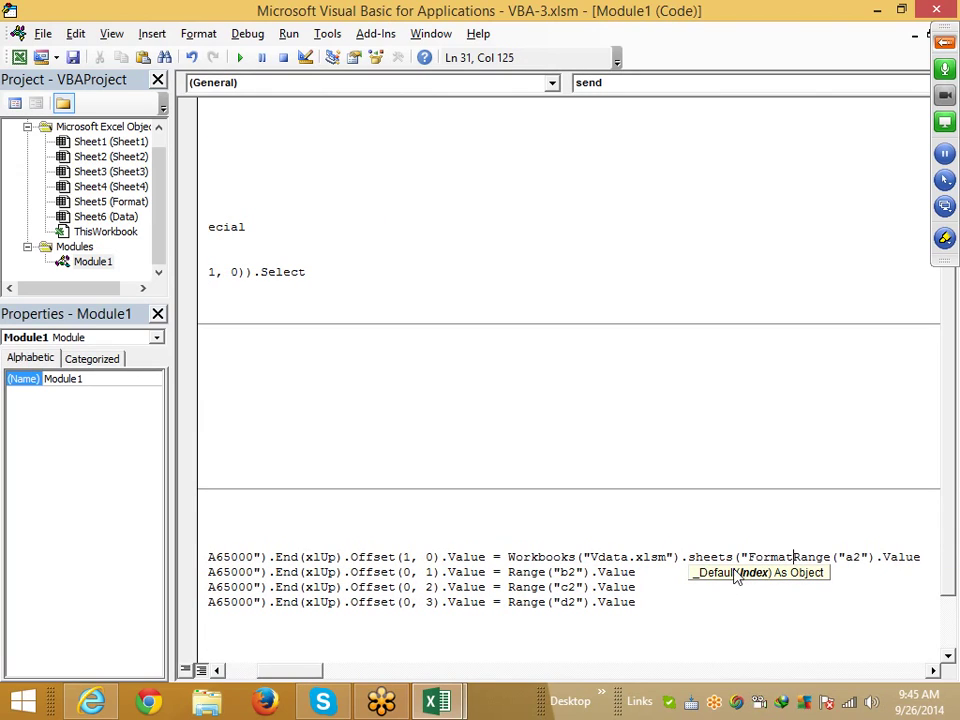
pyautogui.write('"')
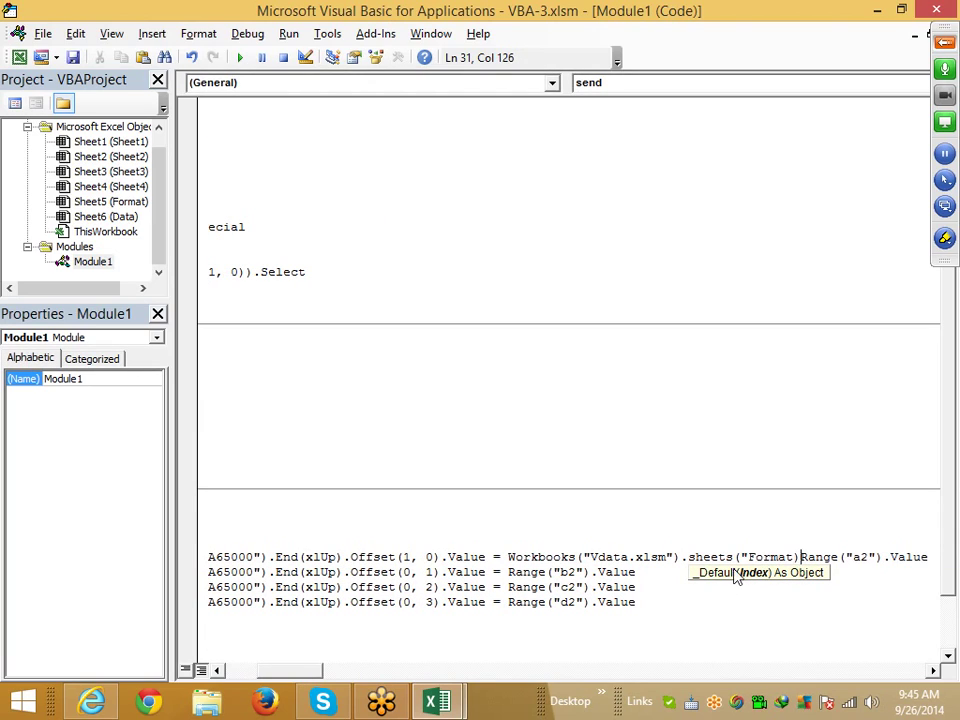
pyautogui.press('Left')
pyautogui.press('Right')
pyautogui.write(')')
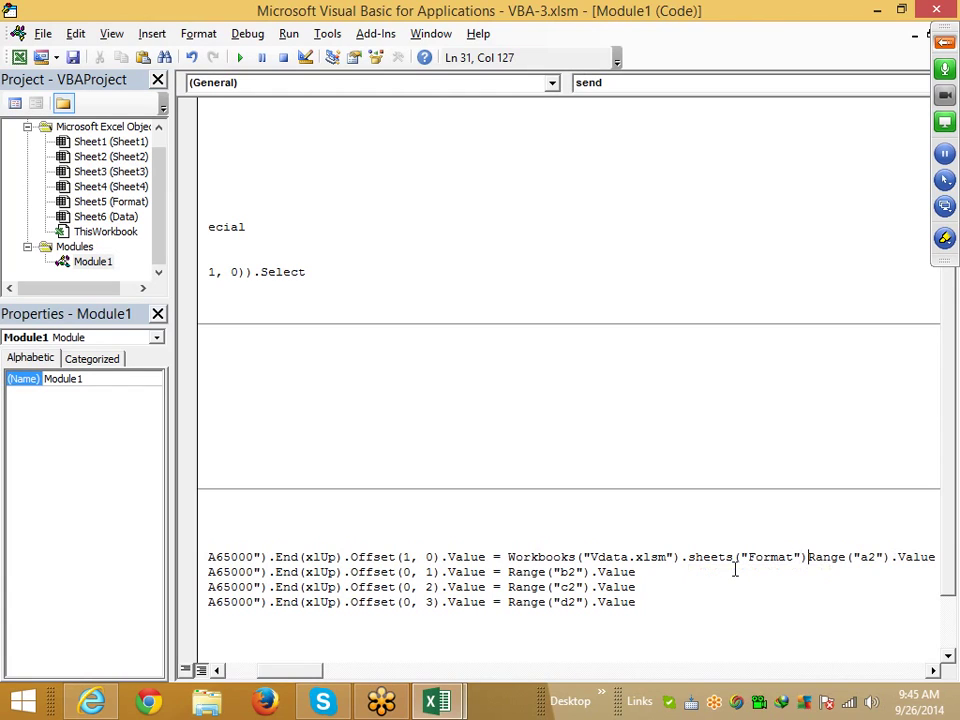
pyautogui.write('.')
pyautogui.click(606, 557)
pyautogui.press('Right')
pyautogui.press('Right')
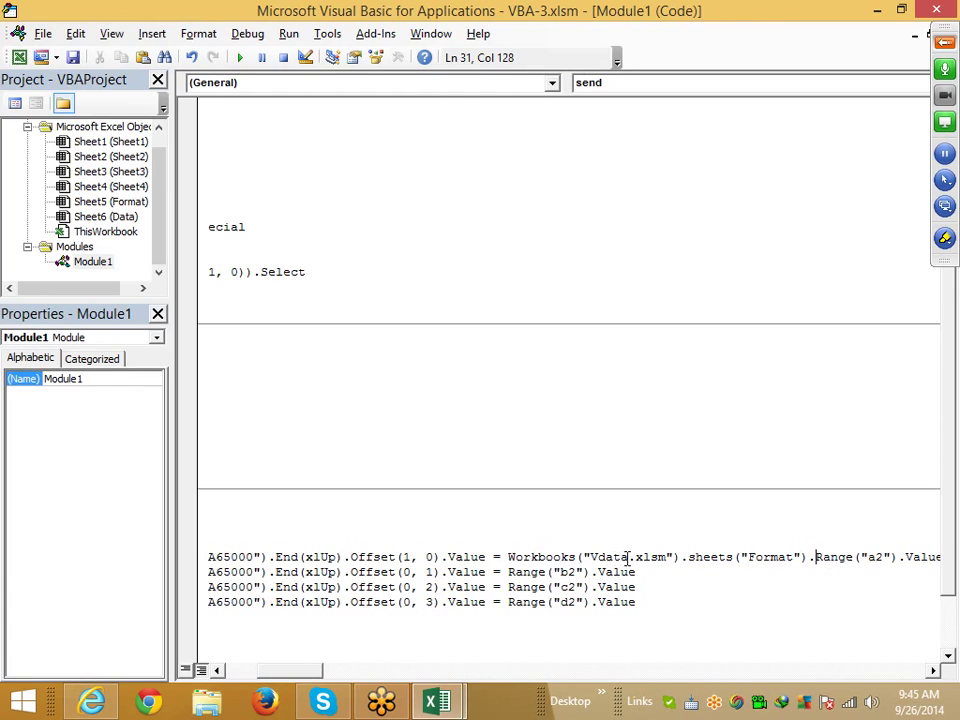
pyautogui.press('BackSpace')
pyautogui.press('BackSpace')
pyautogui.press('BackSpace')
pyautogui.press('BackSpace')
pyautogui.press('BackSpace')
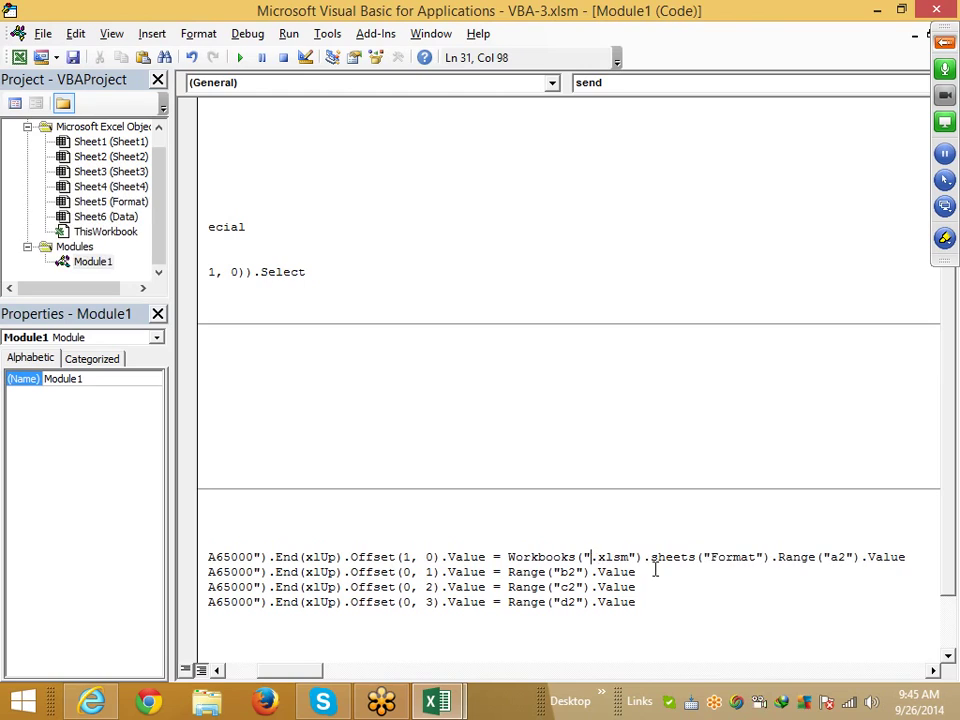
pyautogui.write('VBA-')
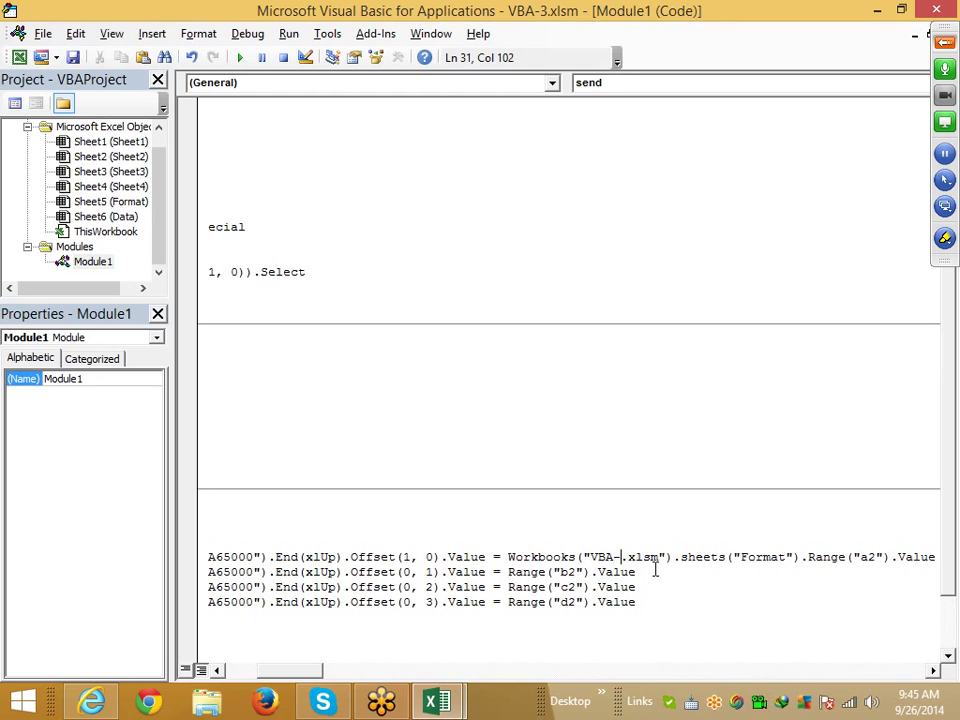
pyautogui.write('3')
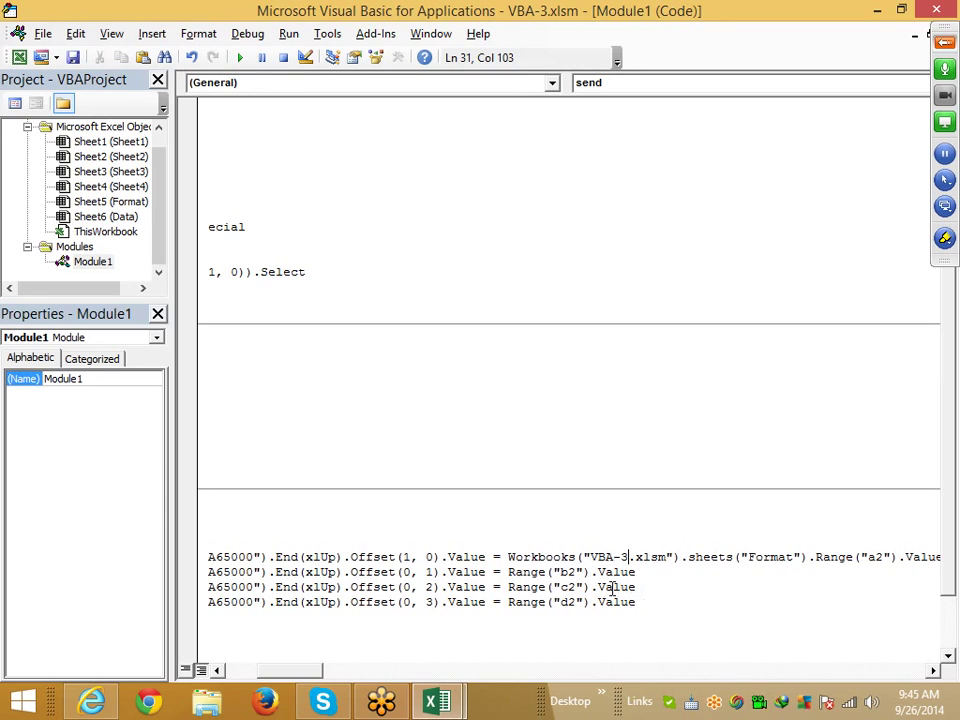
pyautogui.click(586, 572)
# - Copy the VBA-3 Format prefix and paste it before Range b2, c2 and d2
pyautogui.moveTo(508, 557)
pyautogui.mouseDown()
pyautogui.moveTo(742, 568)
pyautogui.moveTo(814, 557)
pyautogui.mouseUp()
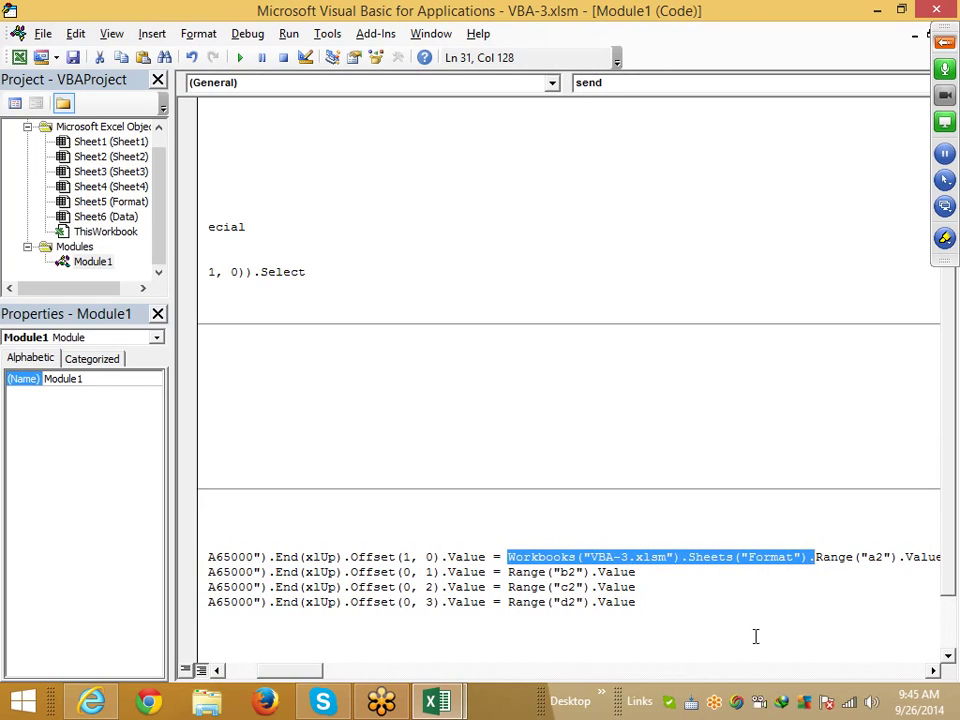
pyautogui.hotkey('ctrl', 'c')
pyautogui.click(509, 572)
pyautogui.hotkey('ctrl', 'v')
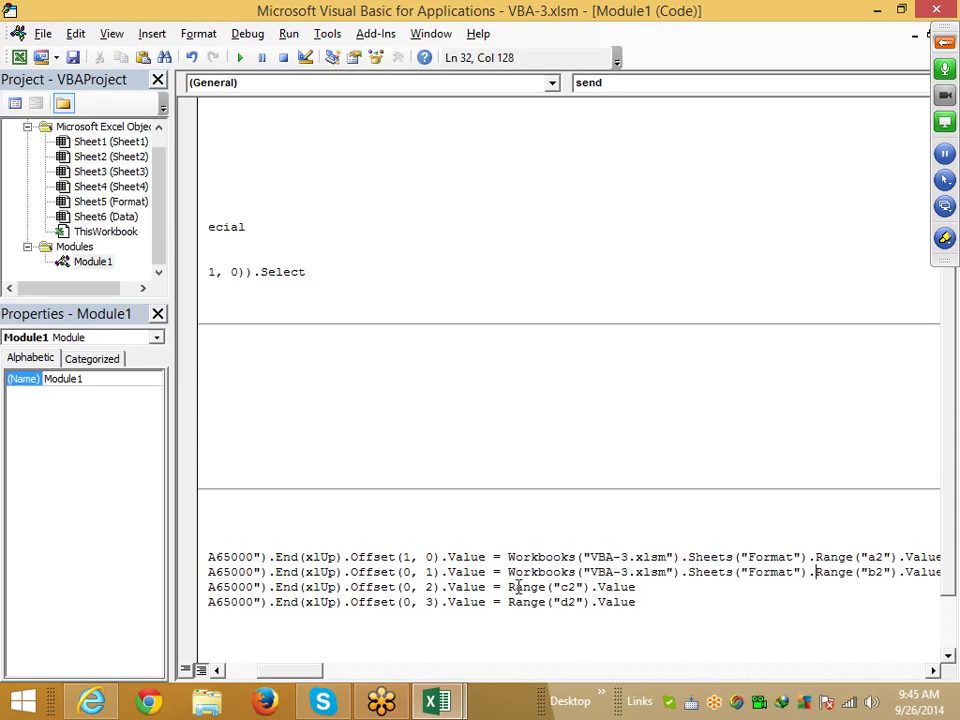
pyautogui.click(509, 587)
pyautogui.hotkey('ctrl', 'v')
pyautogui.click(509, 602)
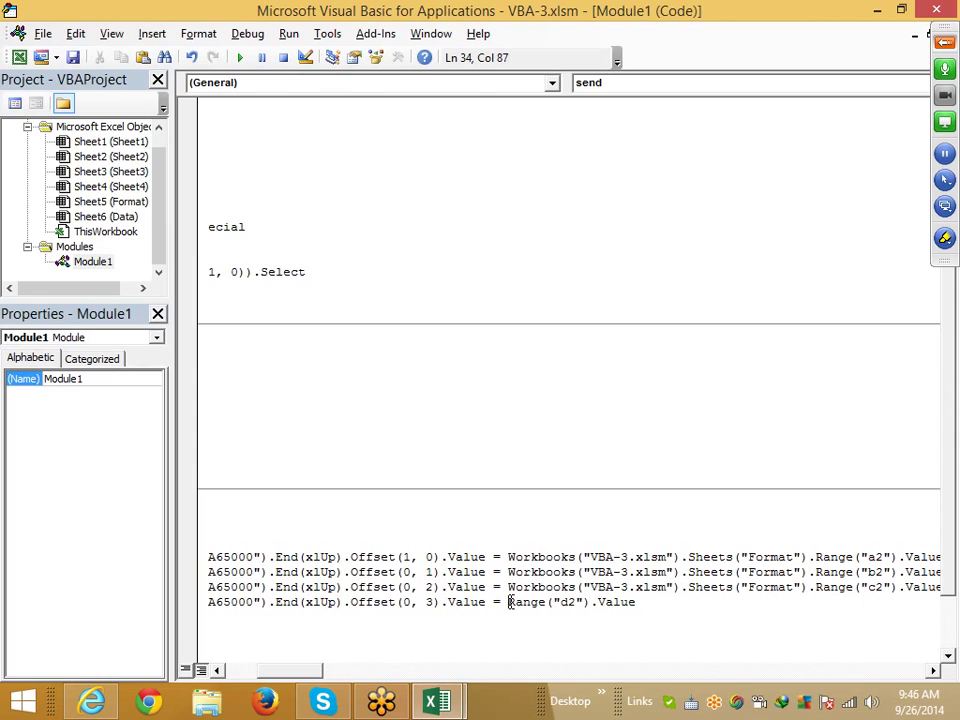
pyautogui.hotkey('ctrl', 'v')
pyautogui.press('Down')
pyautogui.press('Down')
pyautogui.press('Down')
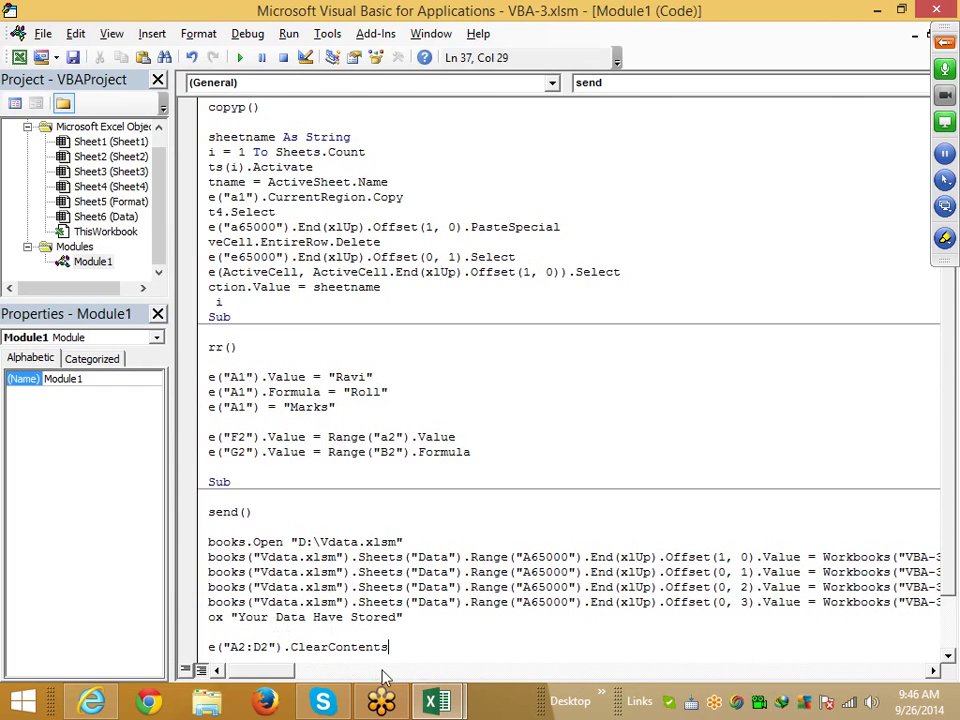
# - Add an ActiveWorkbook.Save line after the MsgBox in the send macro
pyautogui.moveTo(279, 670); pyautogui.dragTo(258, 670)
pyautogui.scroll(-1, 219, 611)
pyautogui.click(216, 613)
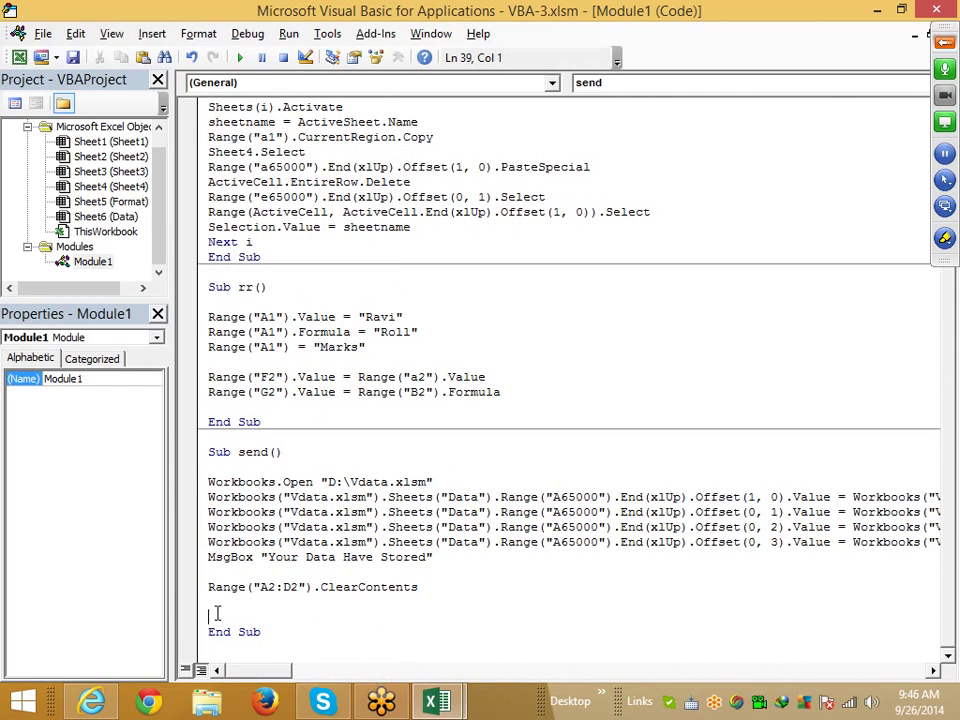
pyautogui.press('Up')
pyautogui.press('Up')
pyautogui.press('Return')
pyautogui.press('Up')
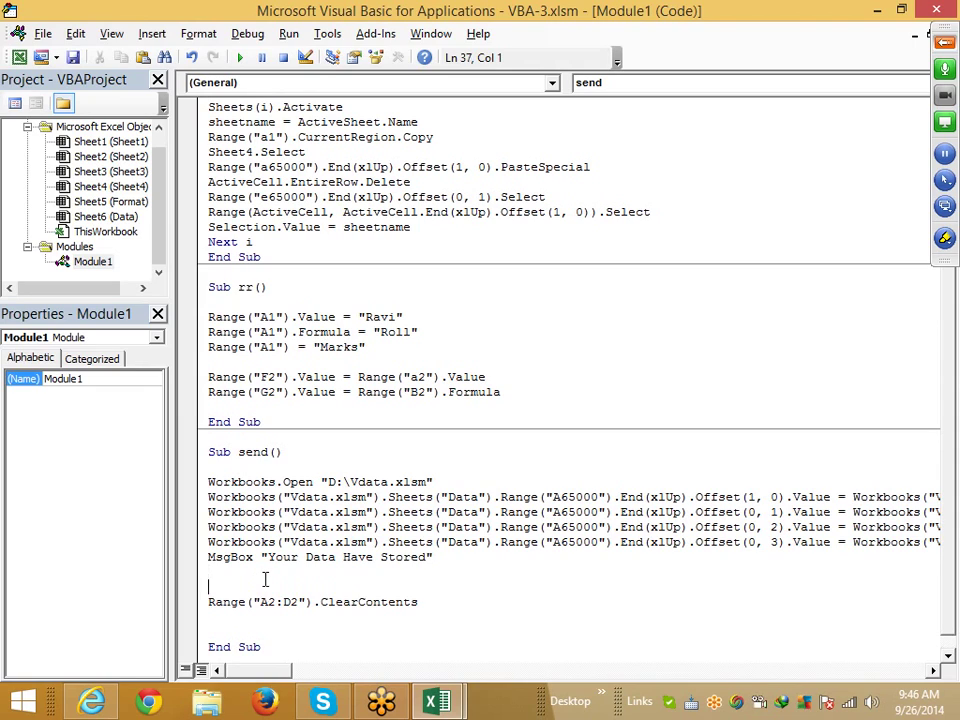
pyautogui.press('Up')
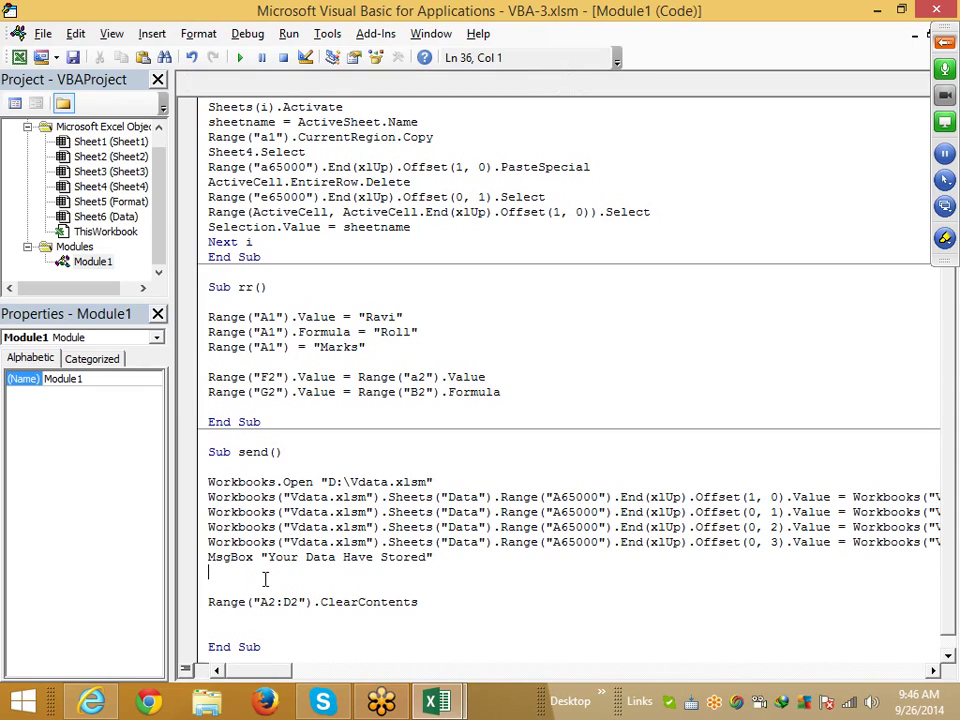
pyautogui.write('active')
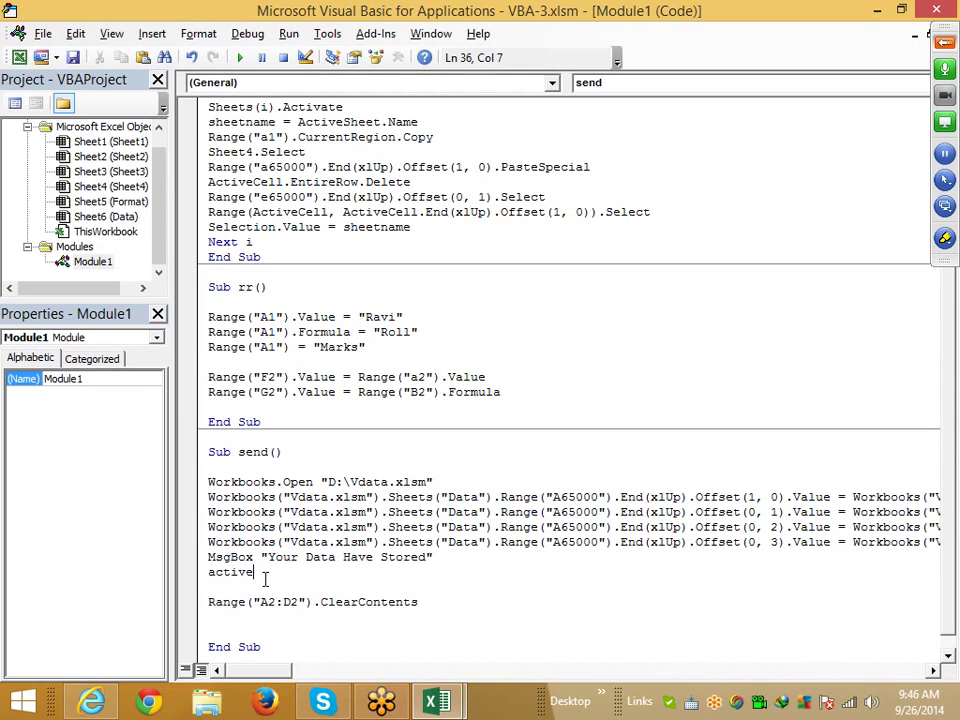
pyautogui.write('workboo')
pyautogui.write('k.s')
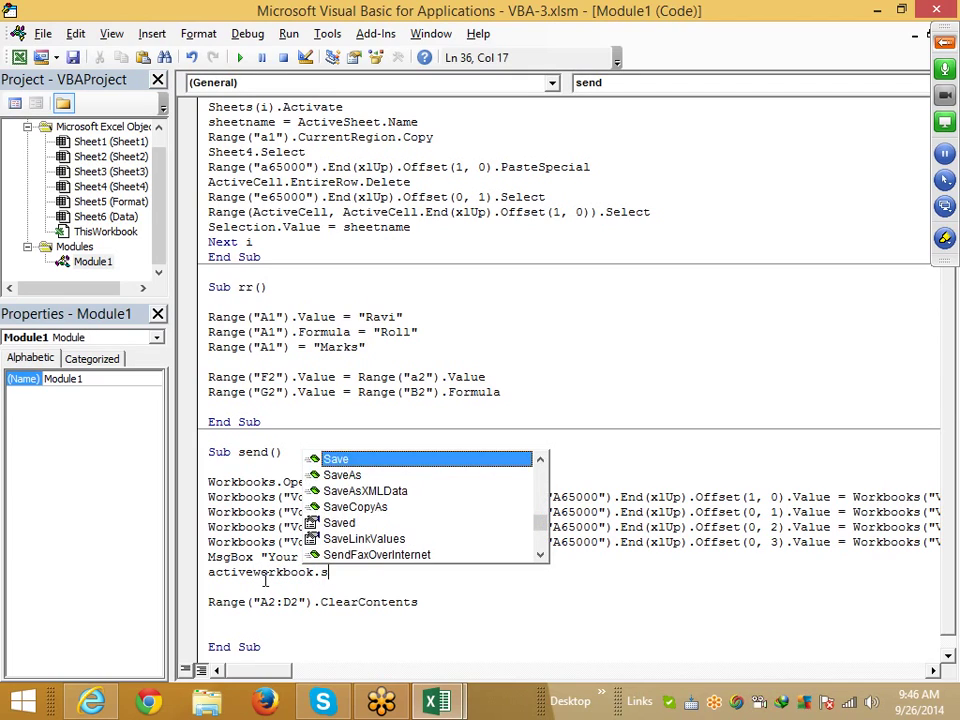
pyautogui.press('Tab')
pyautogui.press('BackSpace')
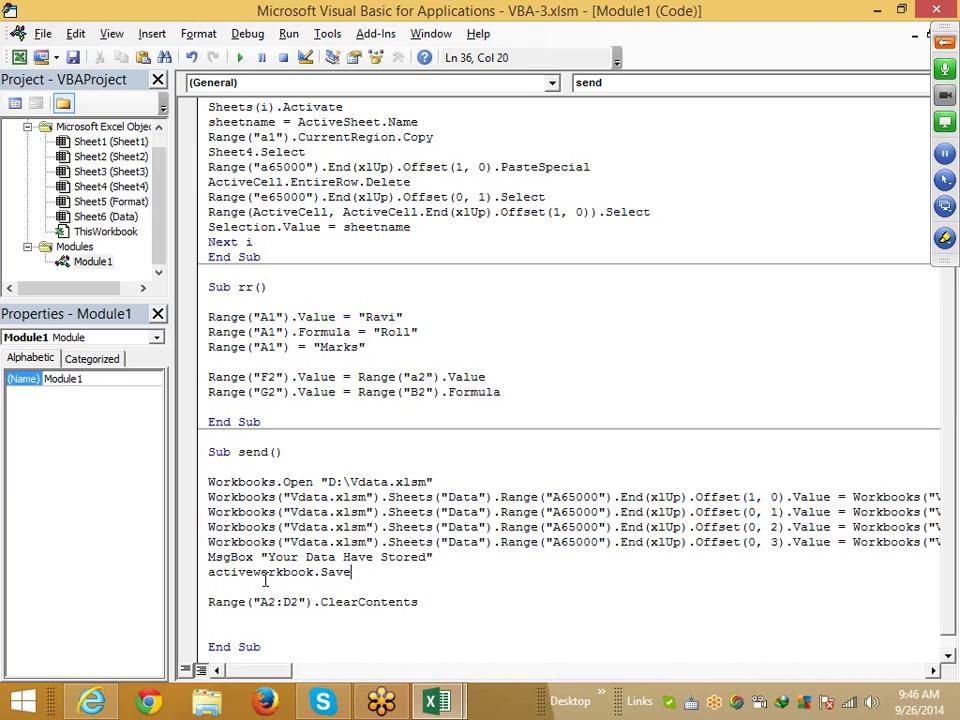
pyautogui.press('BackSpace')
pyautogui.press('BackSpace')
pyautogui.press('BackSpace')
pyautogui.write('a')
pyautogui.write('ve')
pyautogui.press('Return')
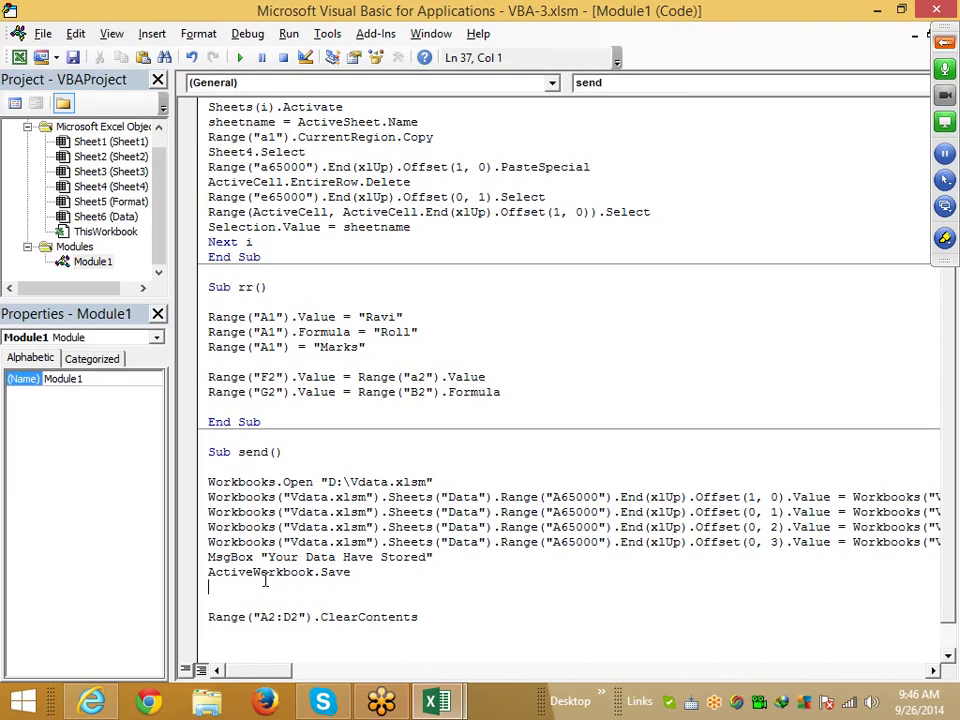
# - Add ActiveWorkbook.Close True on the line below the save
pyautogui.write('activew')
pyautogui.write('orkbook')
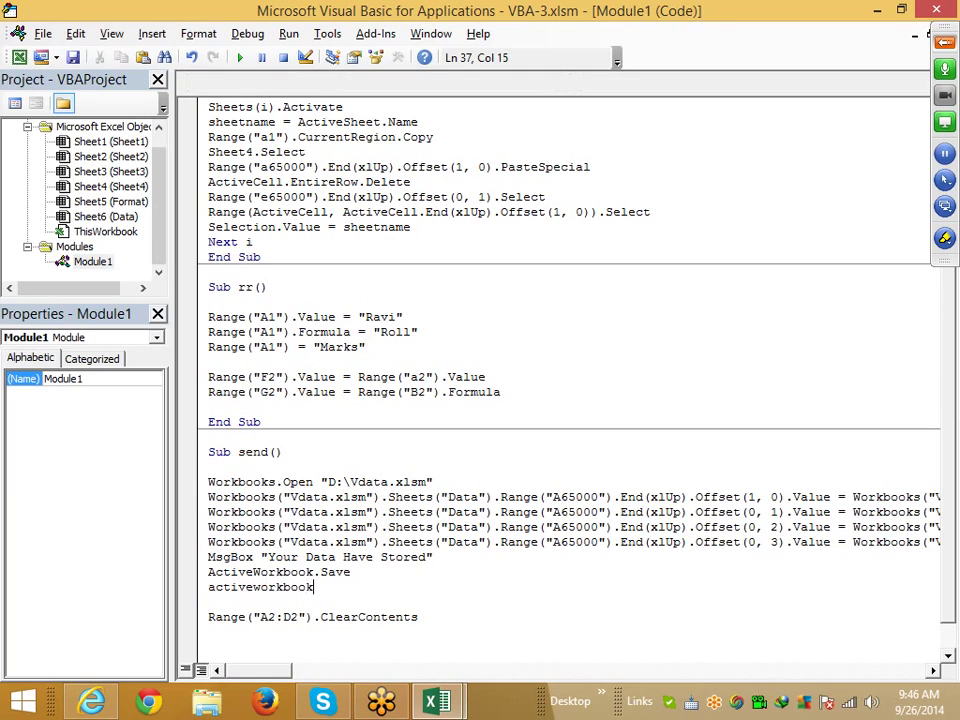
pyautogui.write('.clo')
pyautogui.press('Tab')
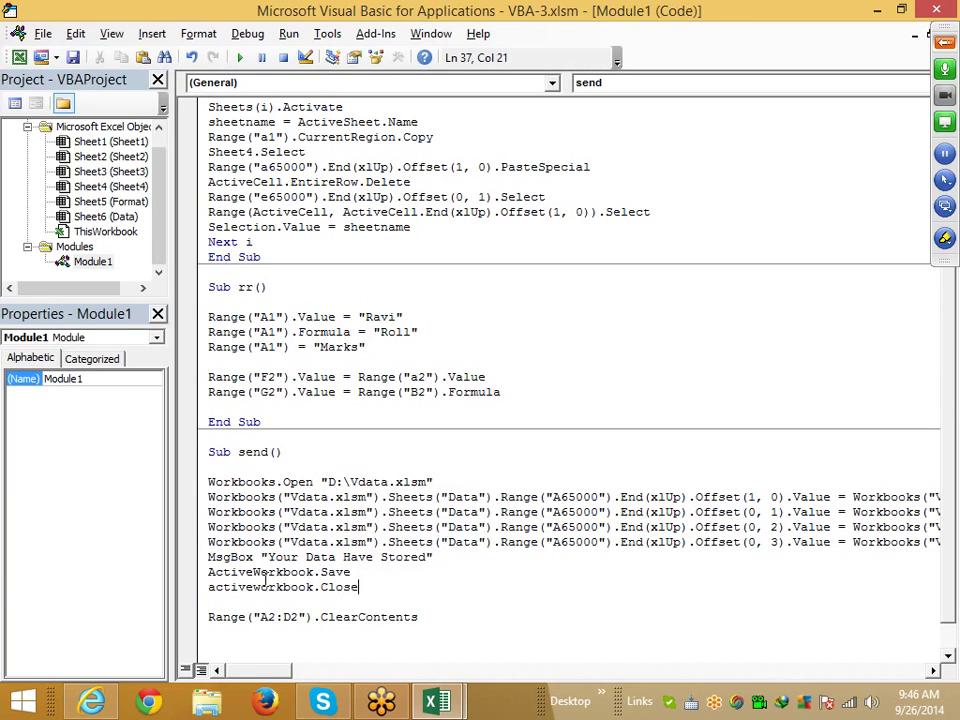
pyautogui.write(' true')
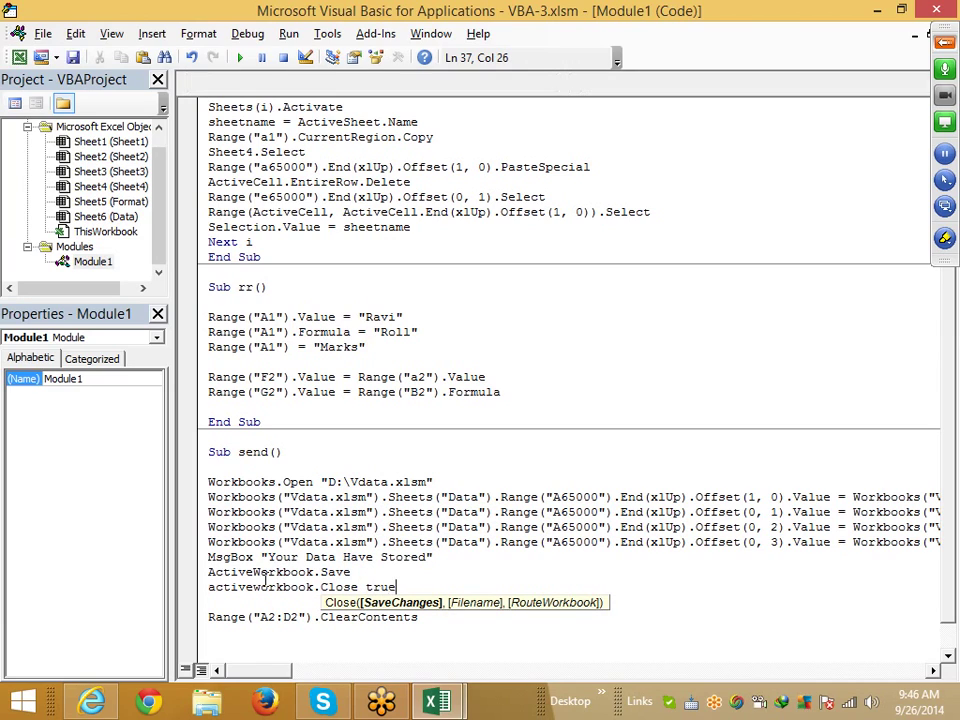
pyautogui.press('Down')
# - Comment out the ActiveWorkbook.Save line with an apostrophe
pyautogui.press('Up')
pyautogui.press('Up')
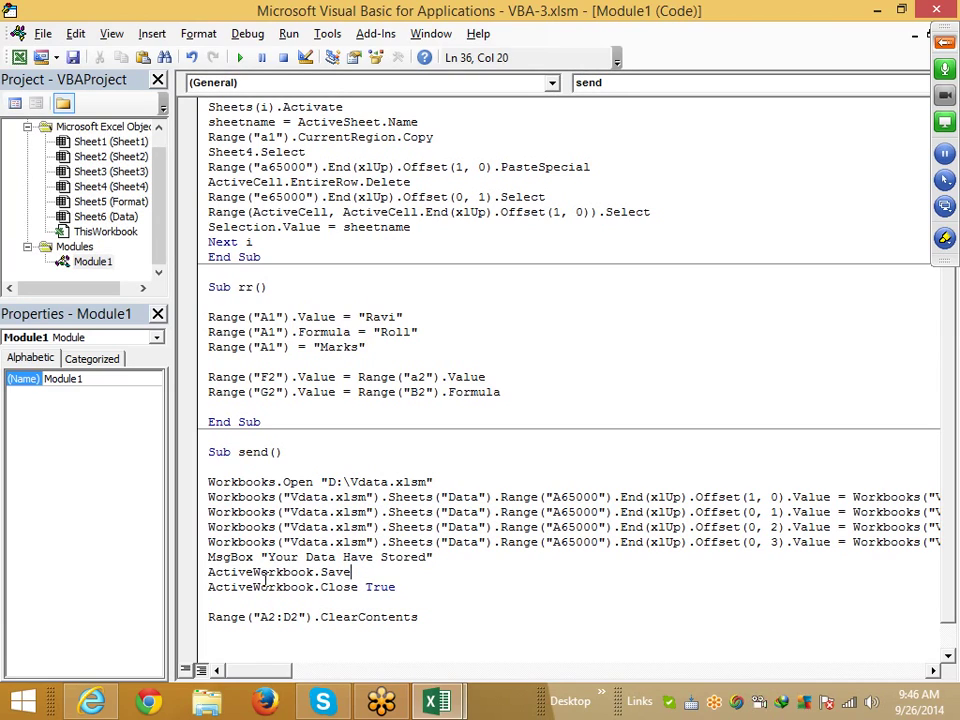
pyautogui.hotkey('shift', 'Left')
pyautogui.hotkey('shift', 'Left')
pyautogui.hotkey('shift', 'Left')
pyautogui.hotkey('shift', 'Left')
pyautogui.hotkey('shift', 'Left')
pyautogui.hotkey('shift', 'Left')
pyautogui.hotkey('shift', 'Left')
pyautogui.hotkey('shift', 'Left')
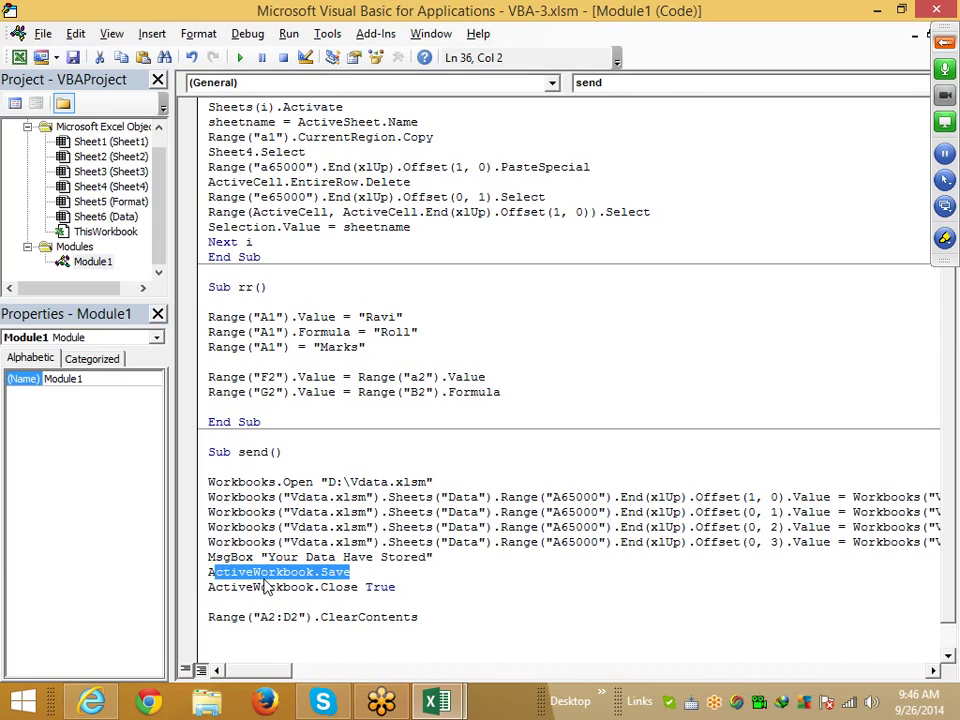
pyautogui.hotkey('shift', 'Left')
pyautogui.press('Left')
pyautogui.write("'")
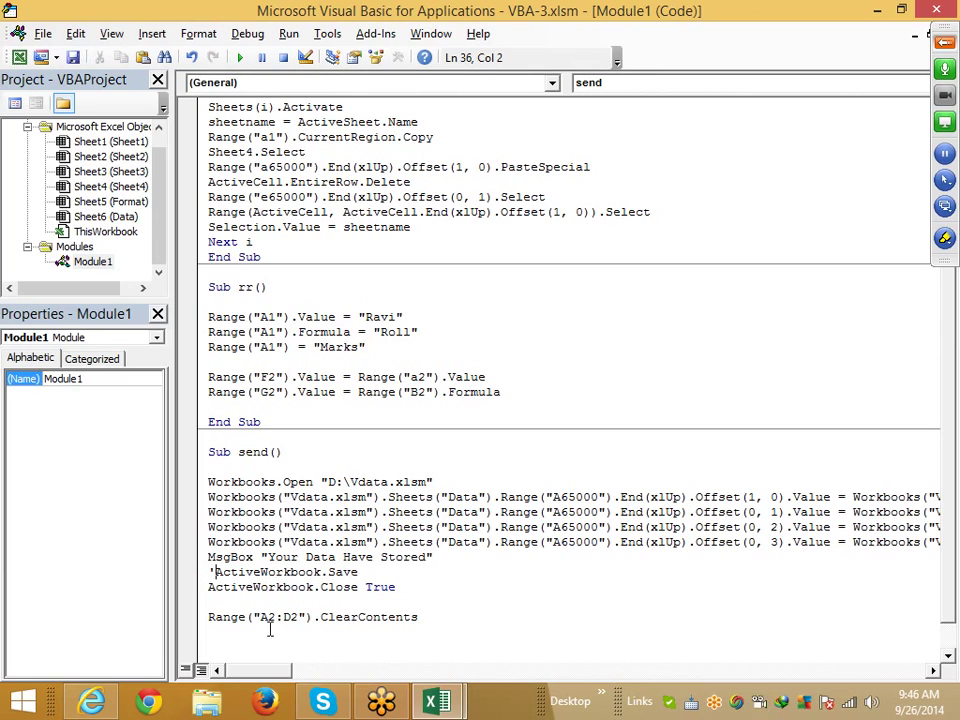
pyautogui.click(271, 632)
pyautogui.scroll(-1, 271, 632)
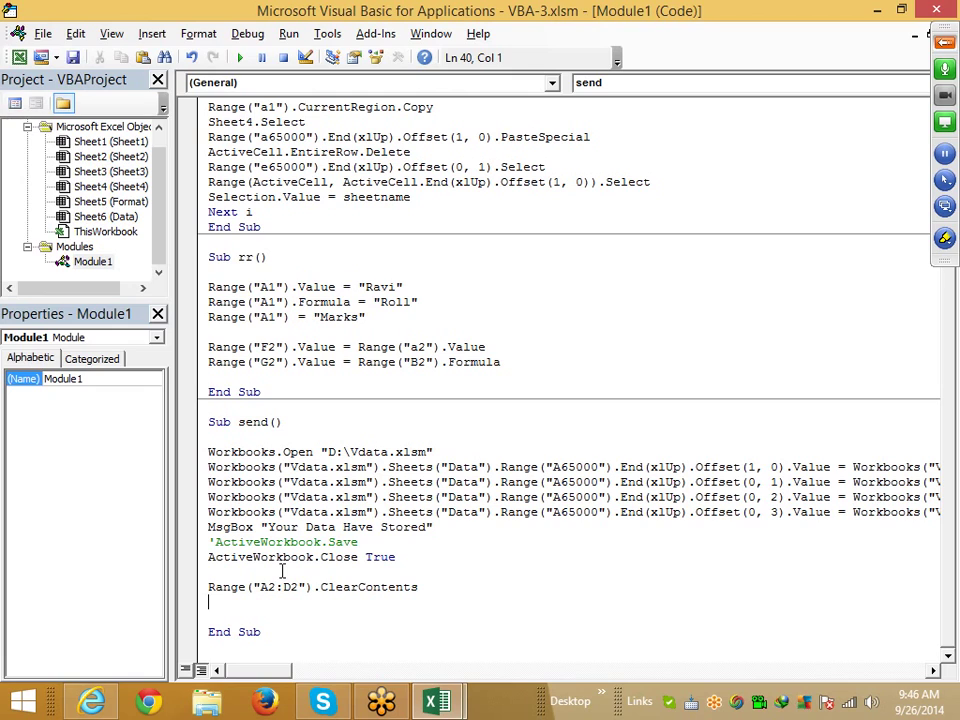
pyautogui.click(283, 511)
pyautogui.hotkey('alt', 'F11')
# - Enter a student name, roll 5 and marks 65 into A2:C2 of the Format sheet
pyautogui.click(58, 230)
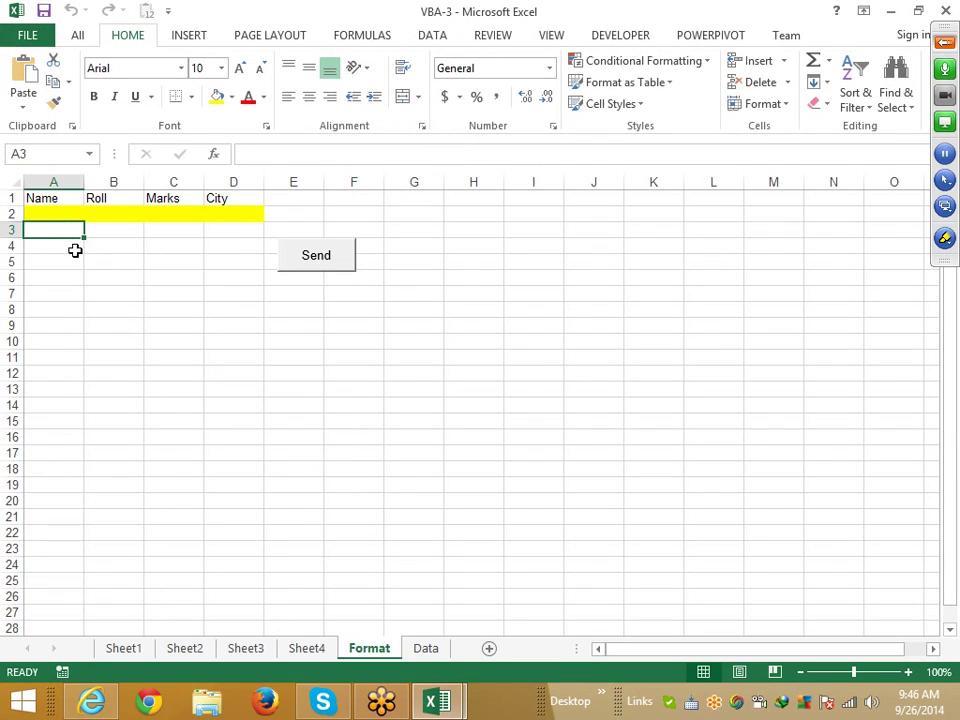
pyautogui.press('Up')
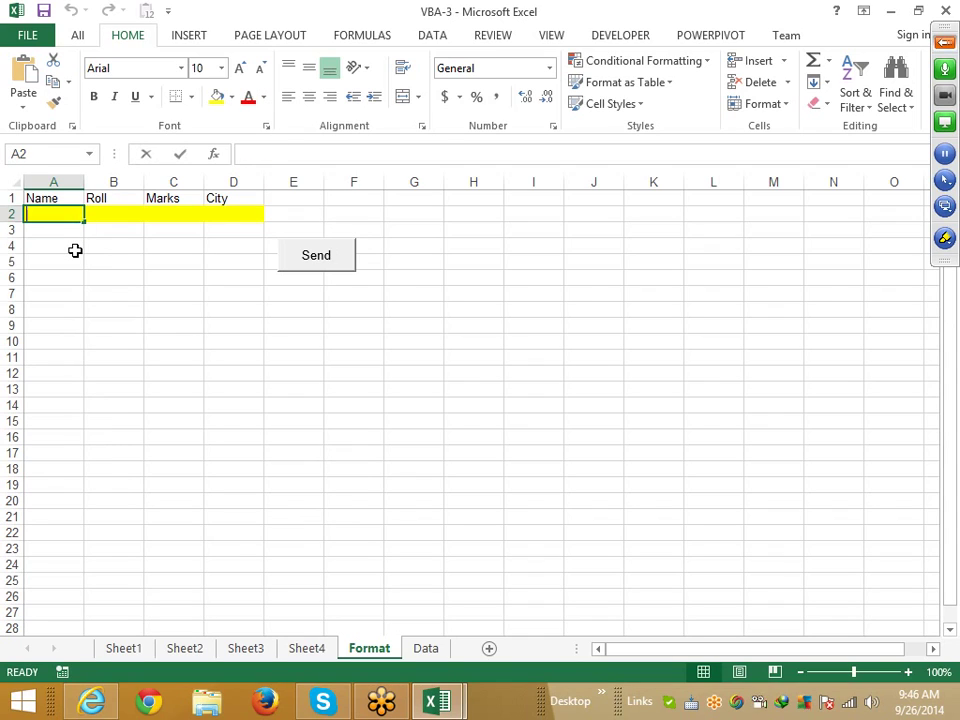
pyautogui.write('Nee')
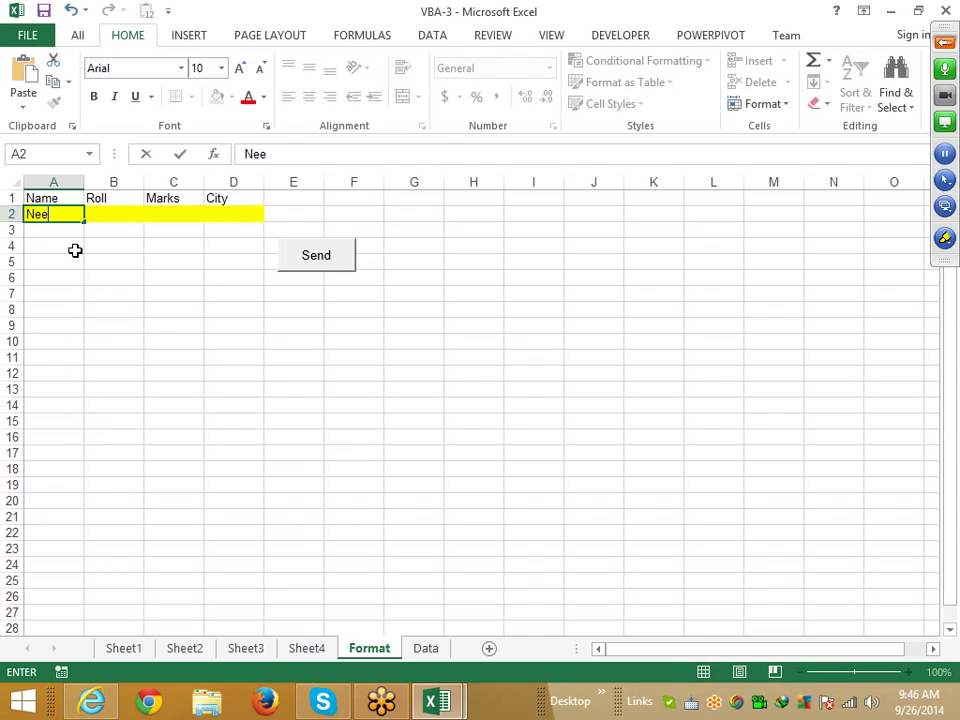
pyautogui.write('ra')
pyautogui.write('j')
pyautogui.hotkey('ctrl', 'Return')
pyautogui.press('Tab')
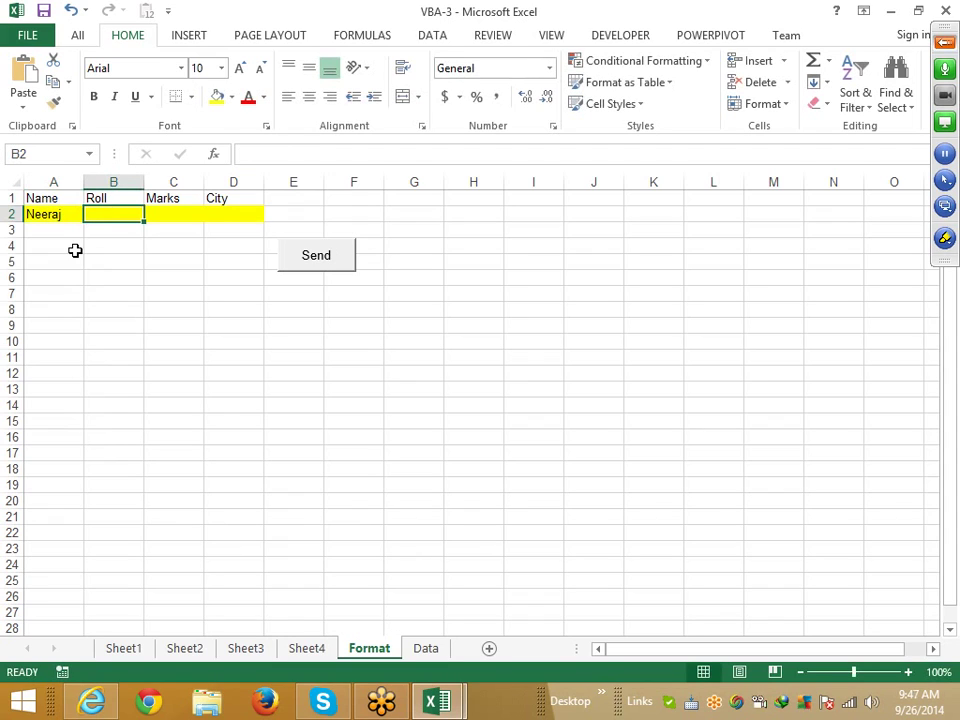
pyautogui.write('5')
pyautogui.press('Tab')
pyautogui.write('65')
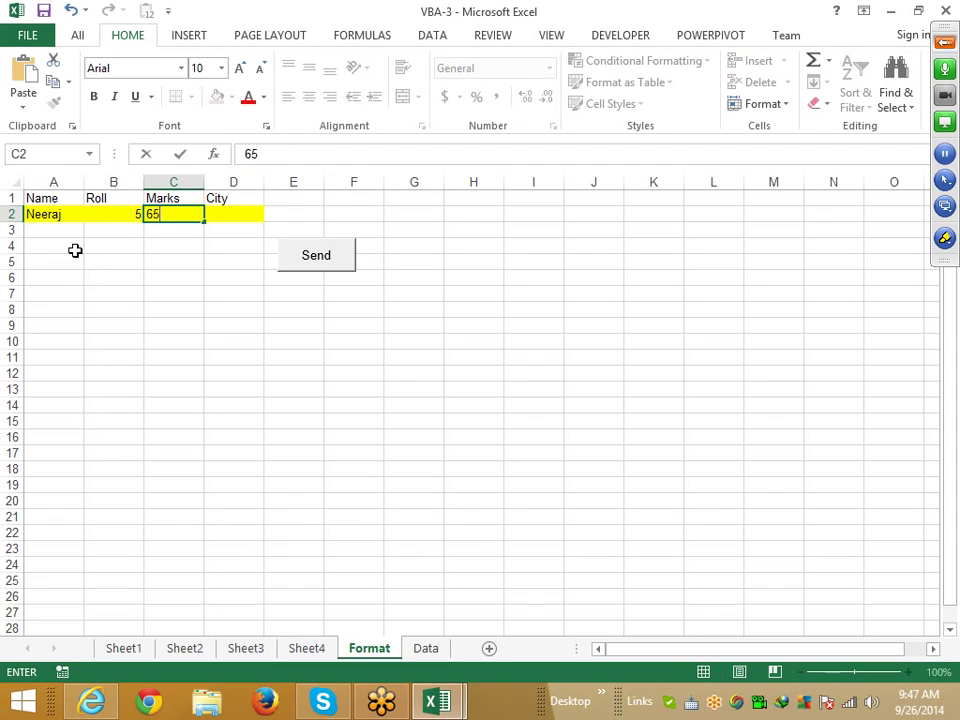
pyautogui.press('Tab')
# - Set the city in D2 to Delhi, run Send and confirm the stored message
pyautogui.write('35')
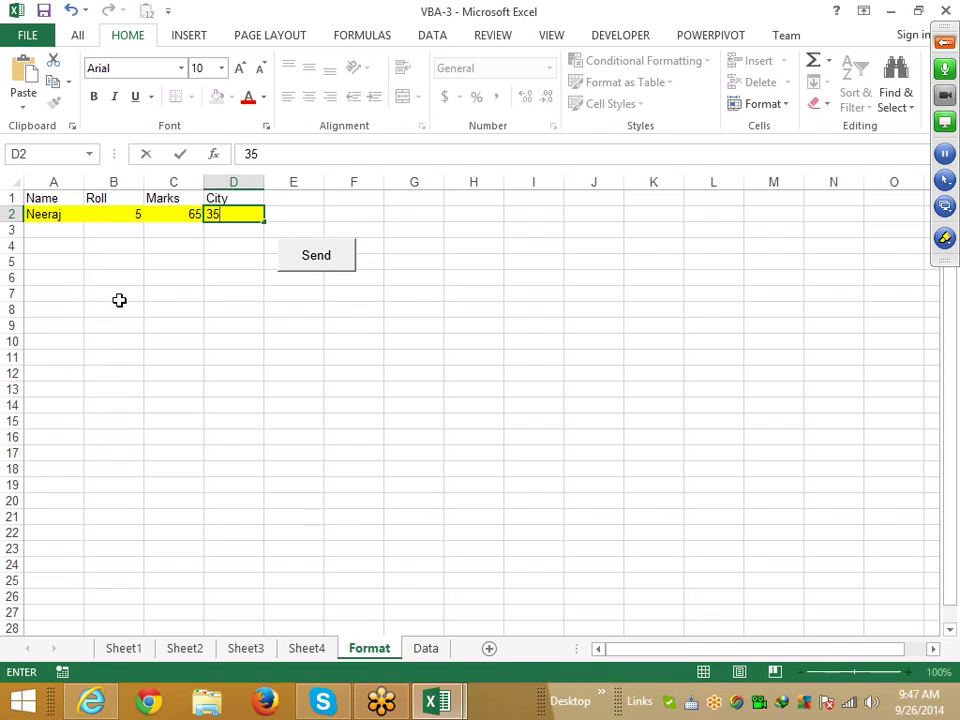
pyautogui.click(118, 294)
pyautogui.click(225, 219)
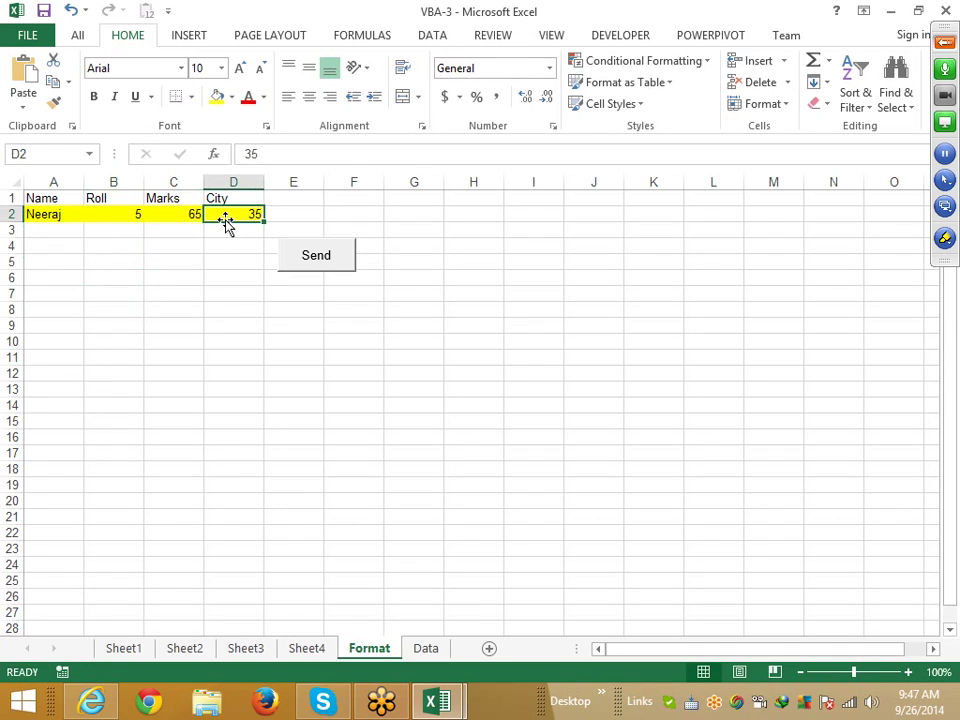
pyautogui.write('Delhi')
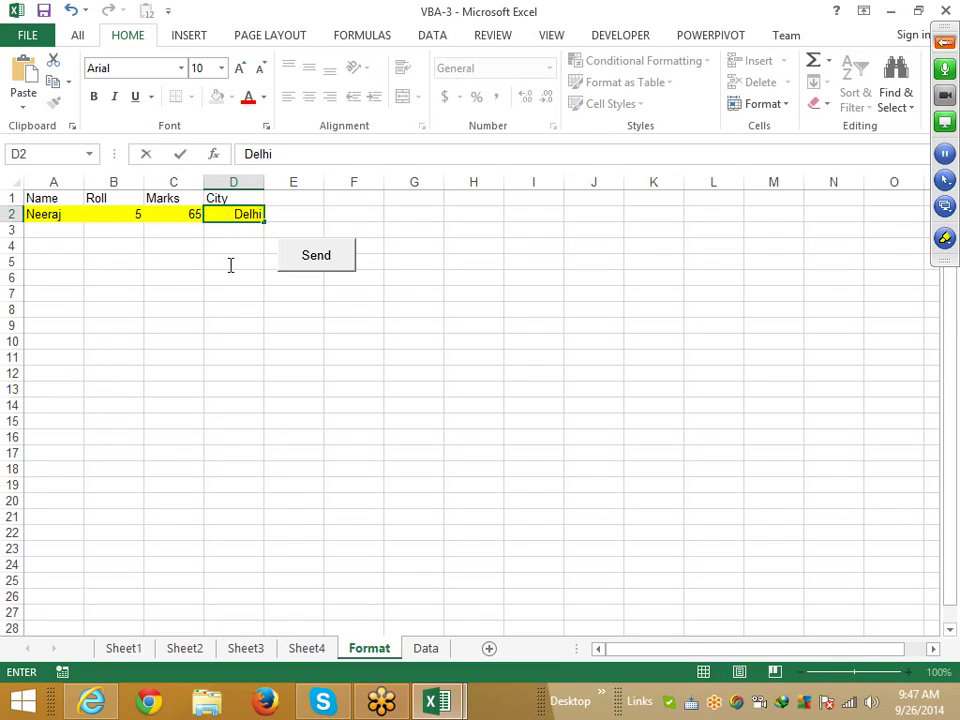
pyautogui.click(229, 276)
pyautogui.click(329, 268)
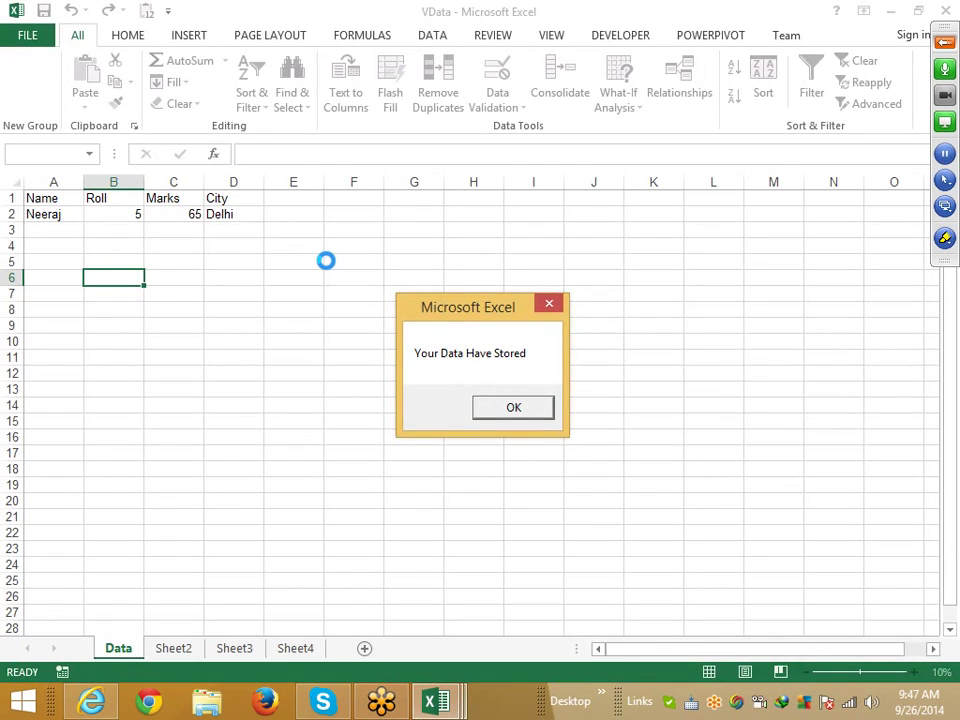
pyautogui.click(497, 412)
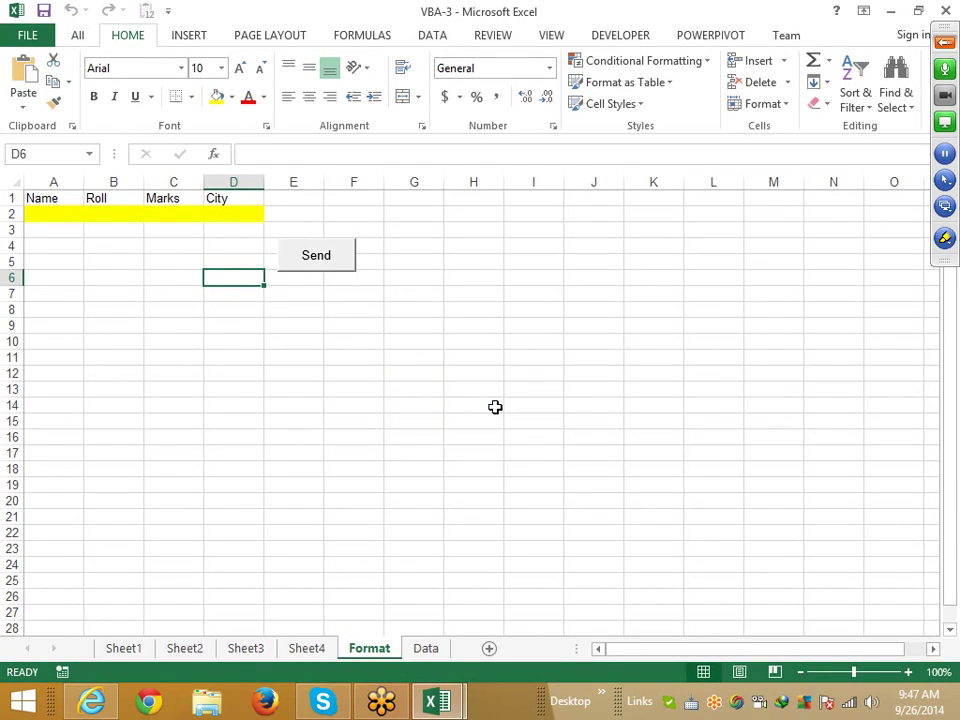
pyautogui.click(221, 700)
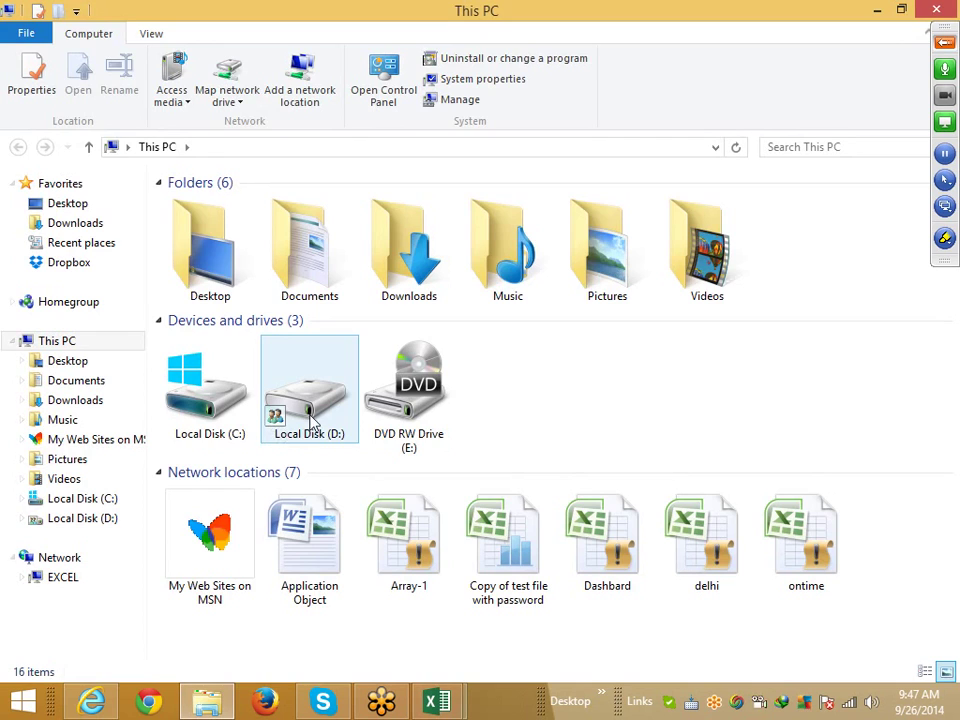
pyautogui.doubleClick(310, 420)
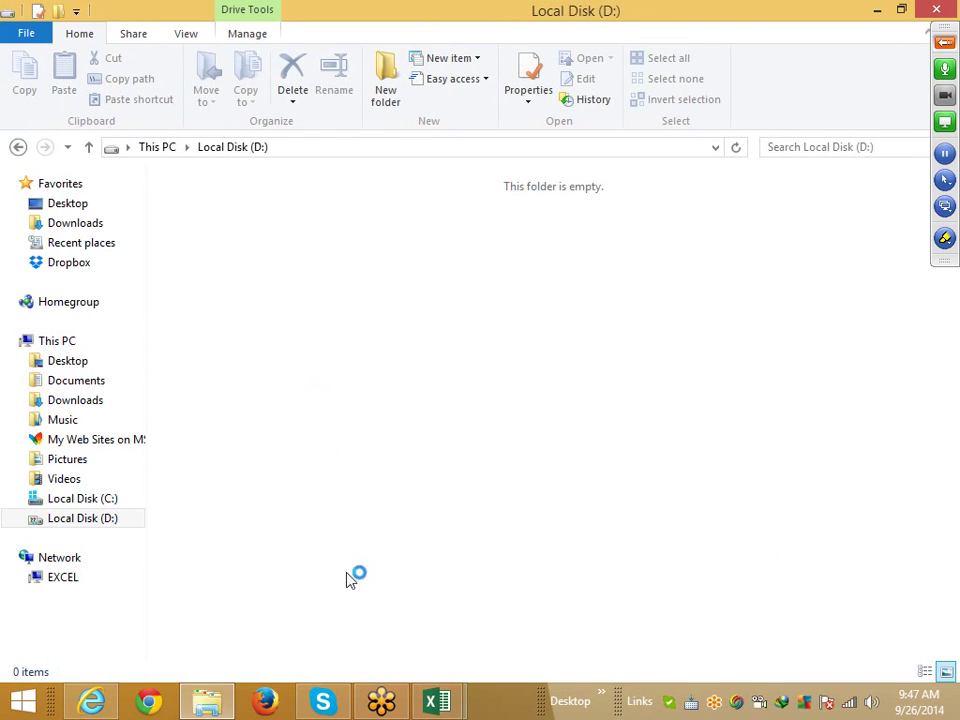
pyautogui.moveTo(437, 700)
pyautogui.click(396, 649)
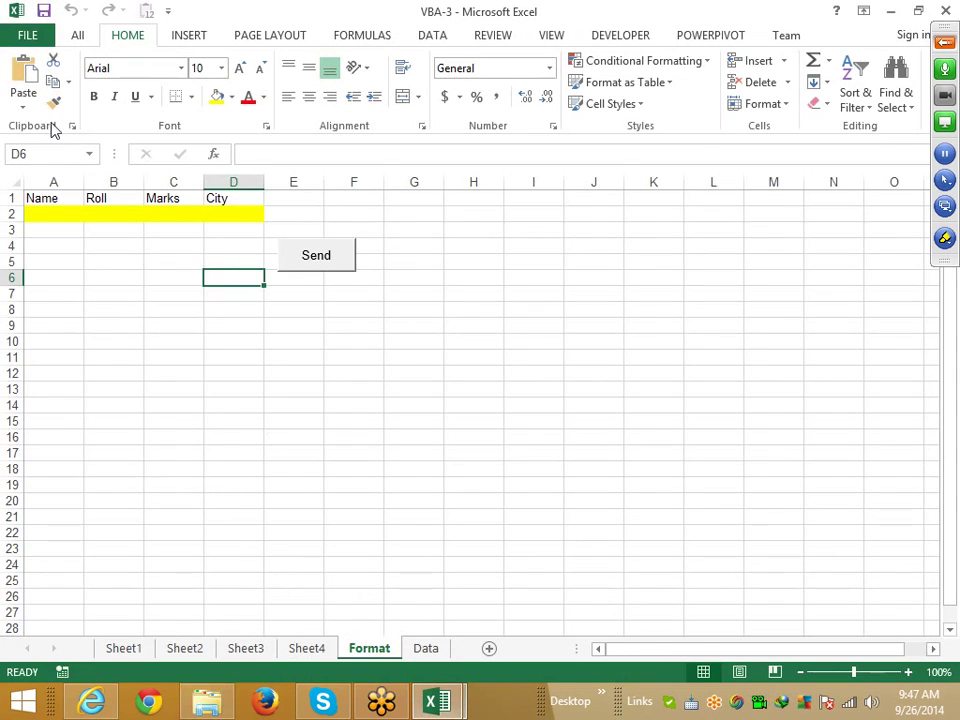
# - Reopen VData from recent workbooks and check the stored record in A2:D2
pyautogui.click(27, 35)
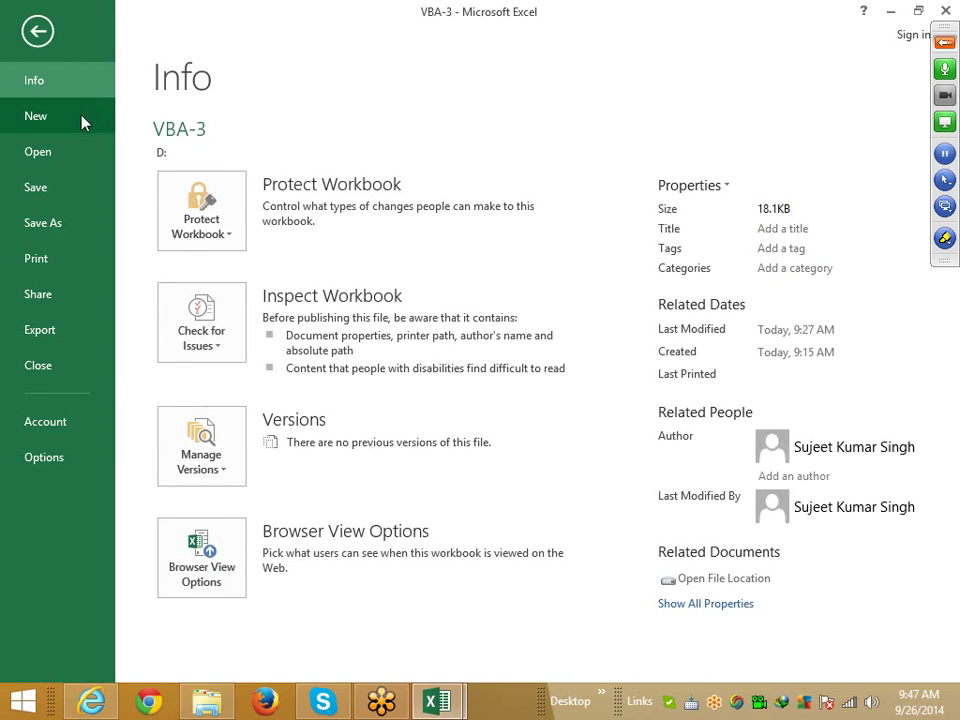
pyautogui.click(66, 150)
pyautogui.click(534, 169)
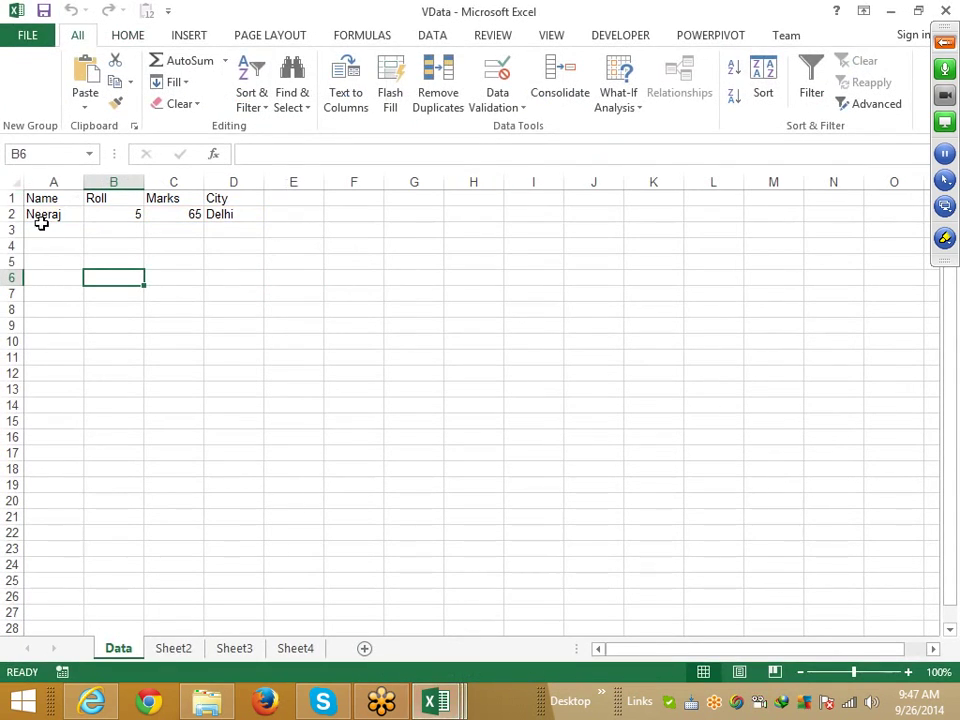
pyautogui.moveTo(41, 222); pyautogui.dragTo(215, 218)
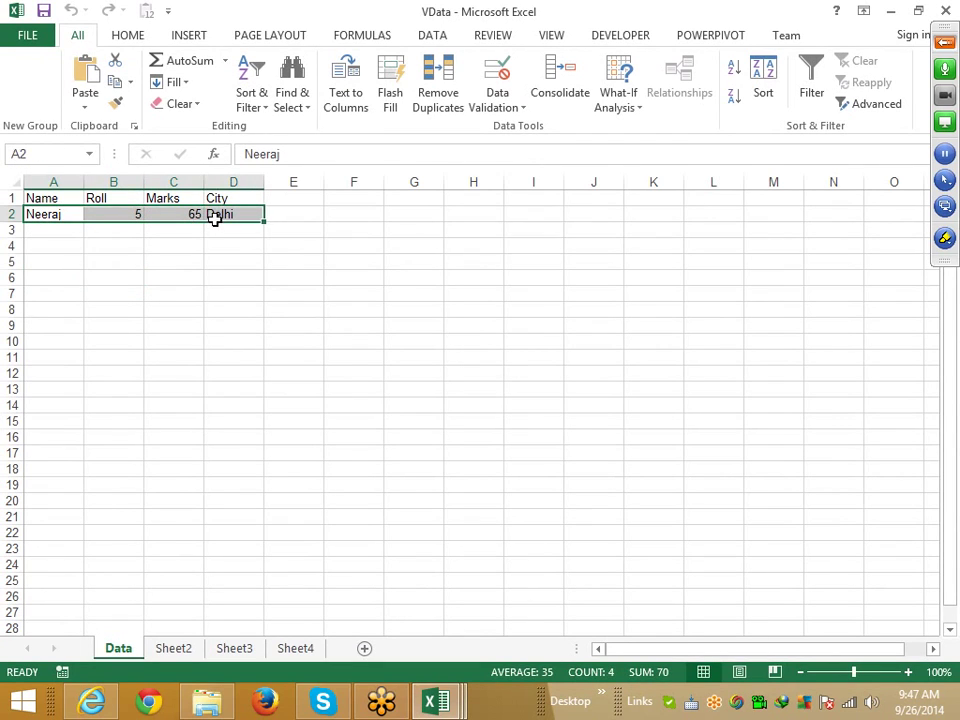
pyautogui.hotkey('alt', 'Tab')
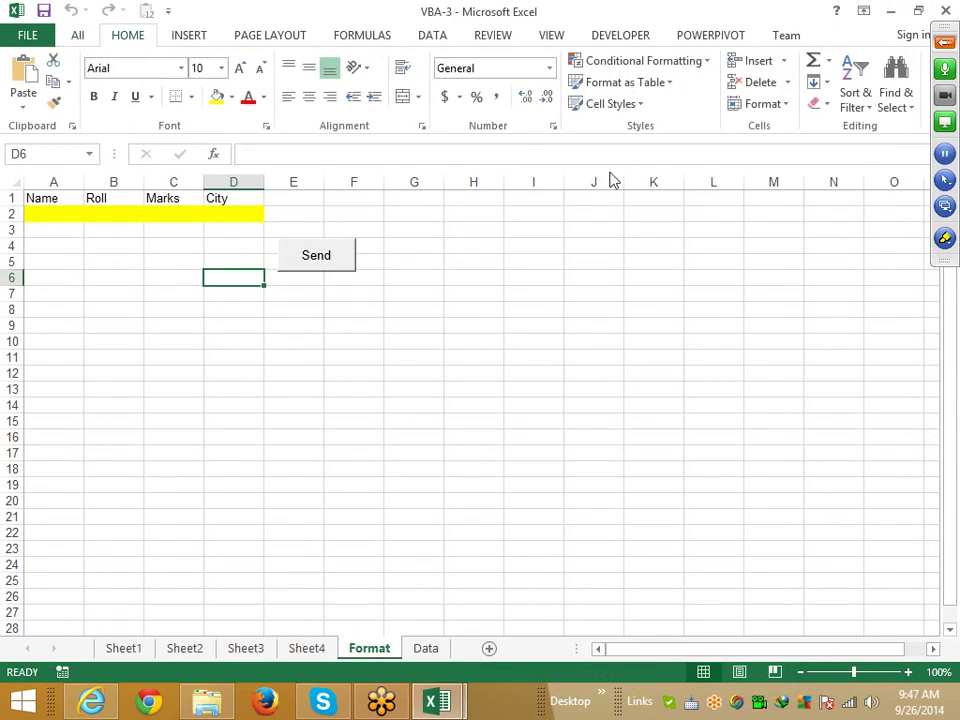
# - Enter a new record (student name, roll 1, marks 90, Pune) and store it with Send
pyautogui.click(54, 214)
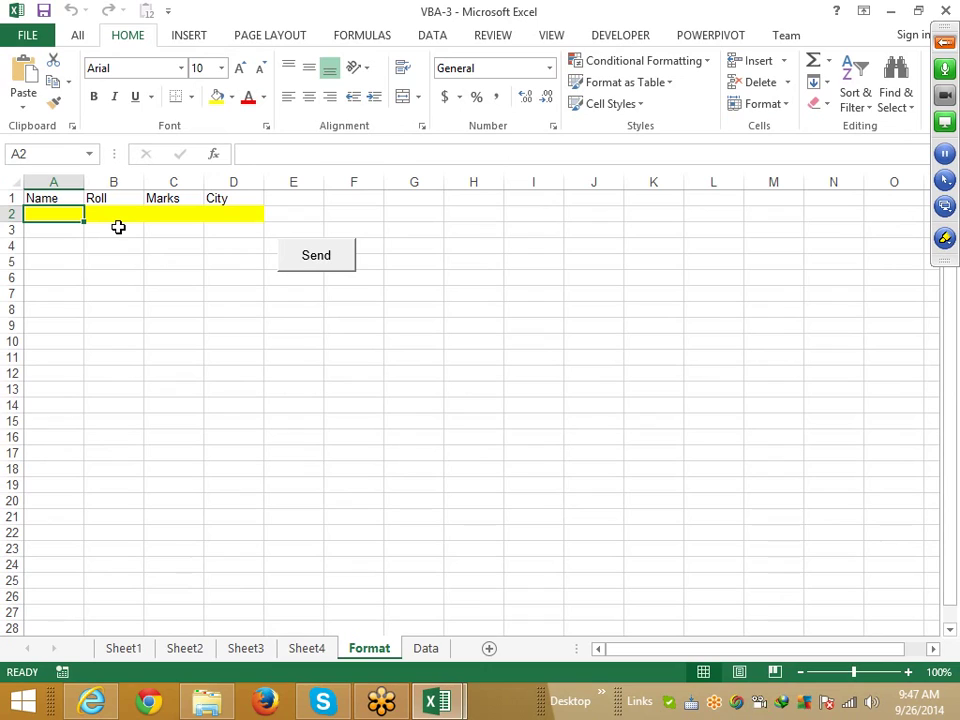
pyautogui.write('Rita')
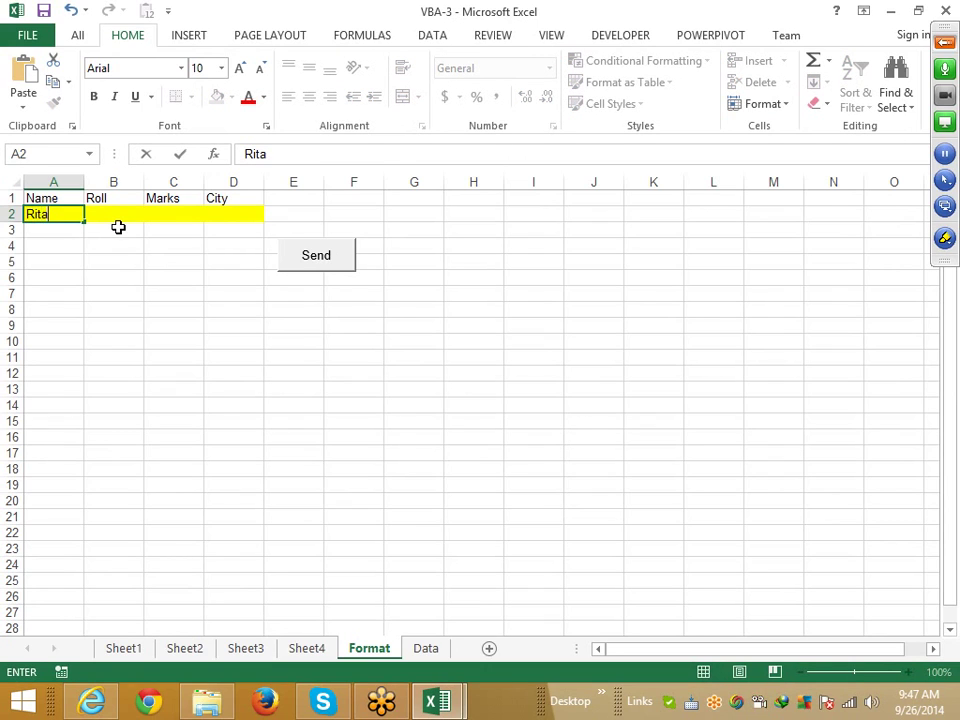
pyautogui.press('Tab')
pyautogui.write('1')
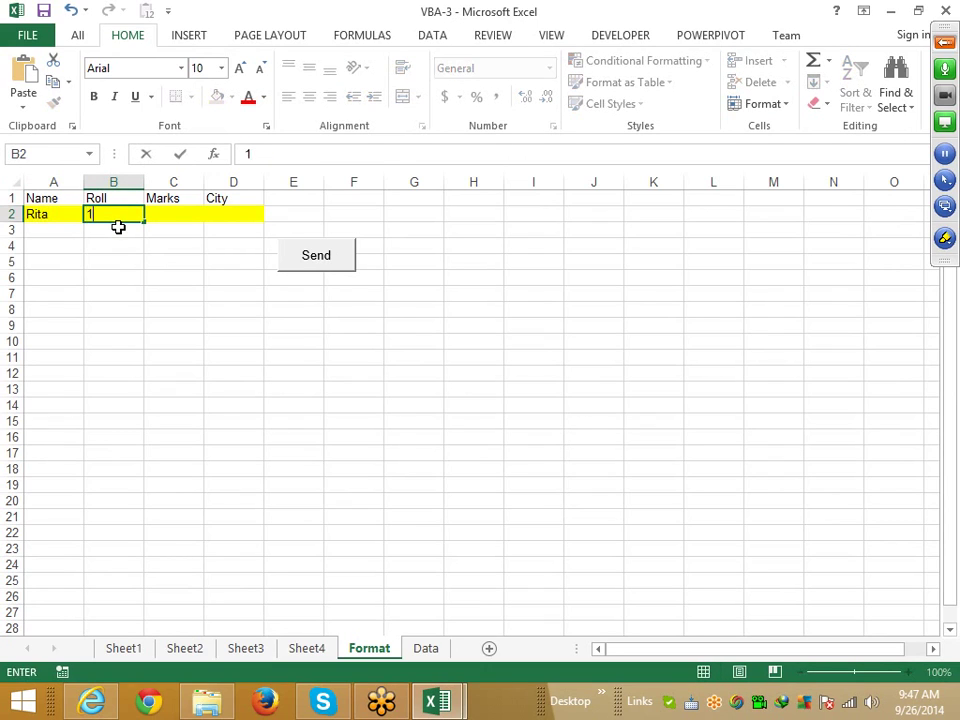
pyautogui.press('Tab')
pyautogui.write('90')
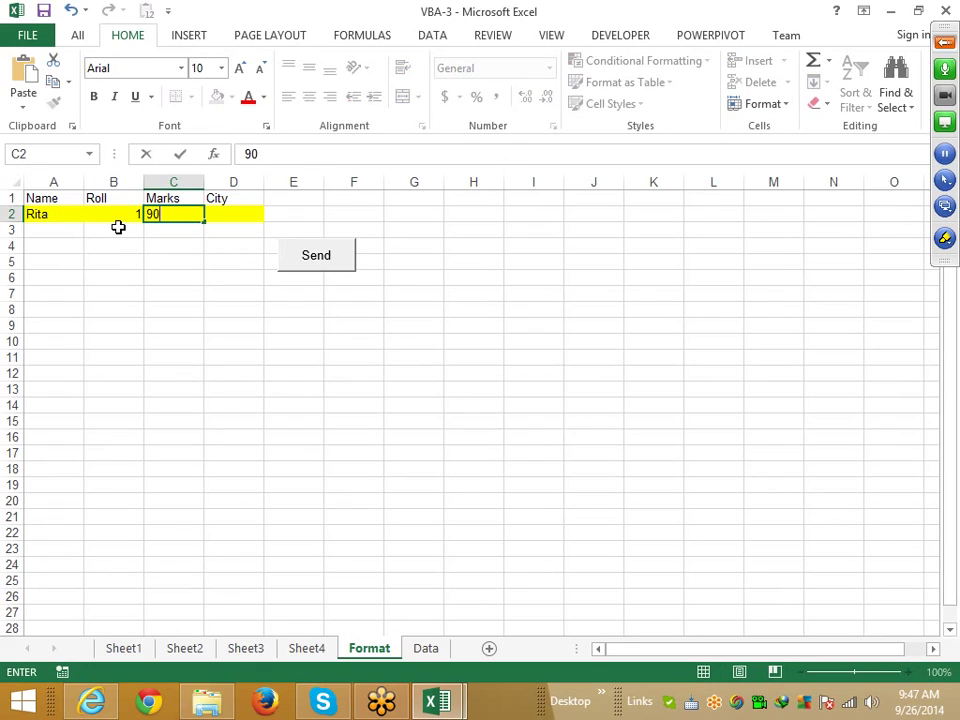
pyautogui.press('Tab')
pyautogui.write('P')
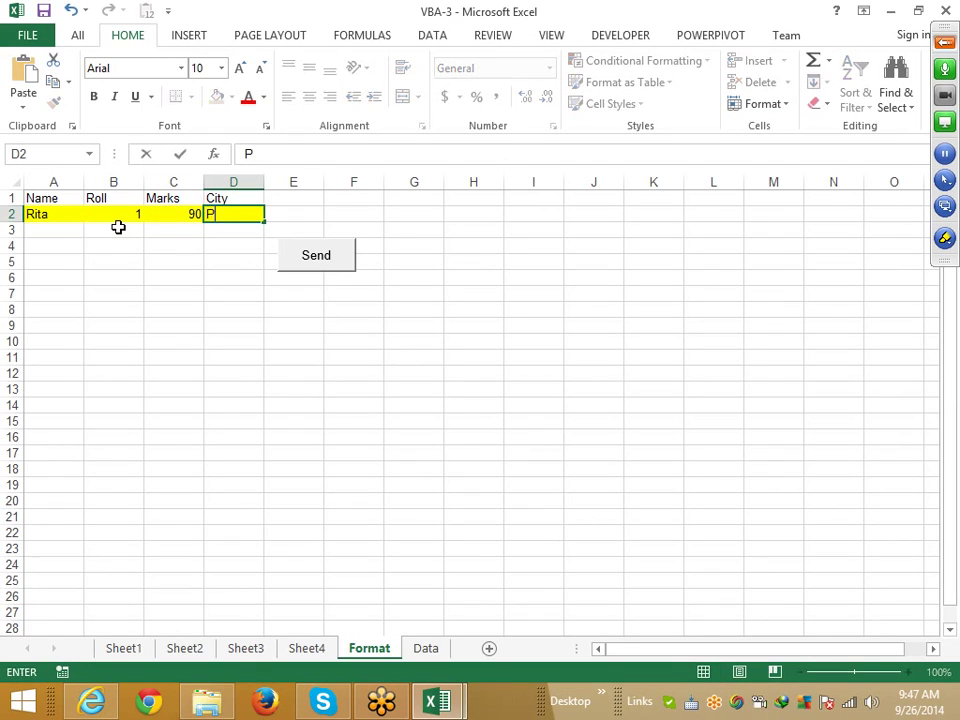
pyautogui.write('une')
pyautogui.click(139, 304)
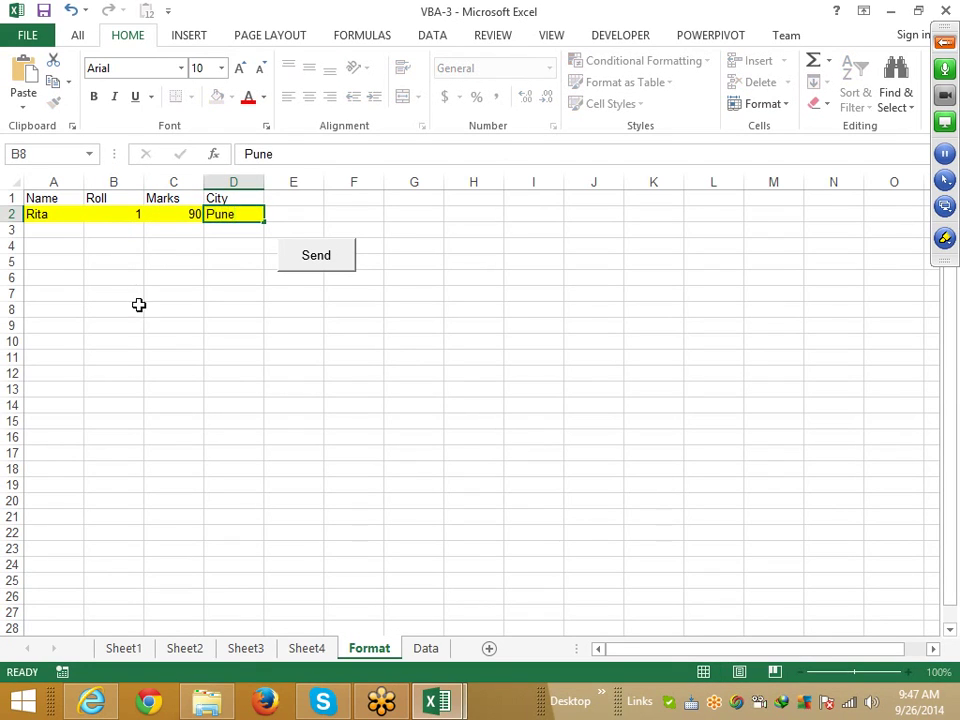
pyautogui.click(310, 256)
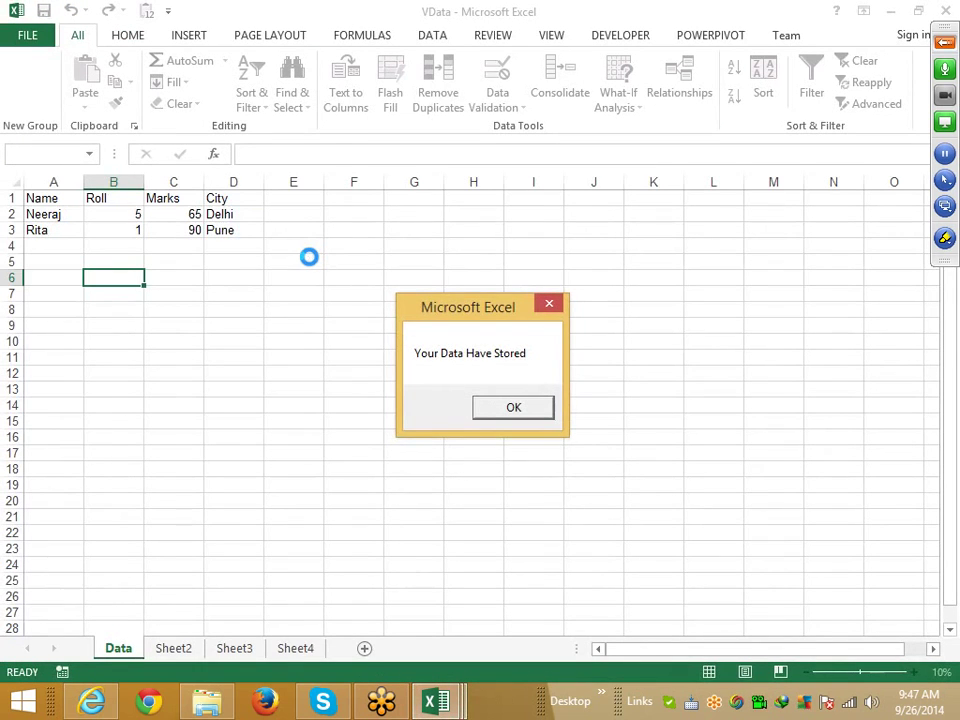
pyautogui.click(490, 410)
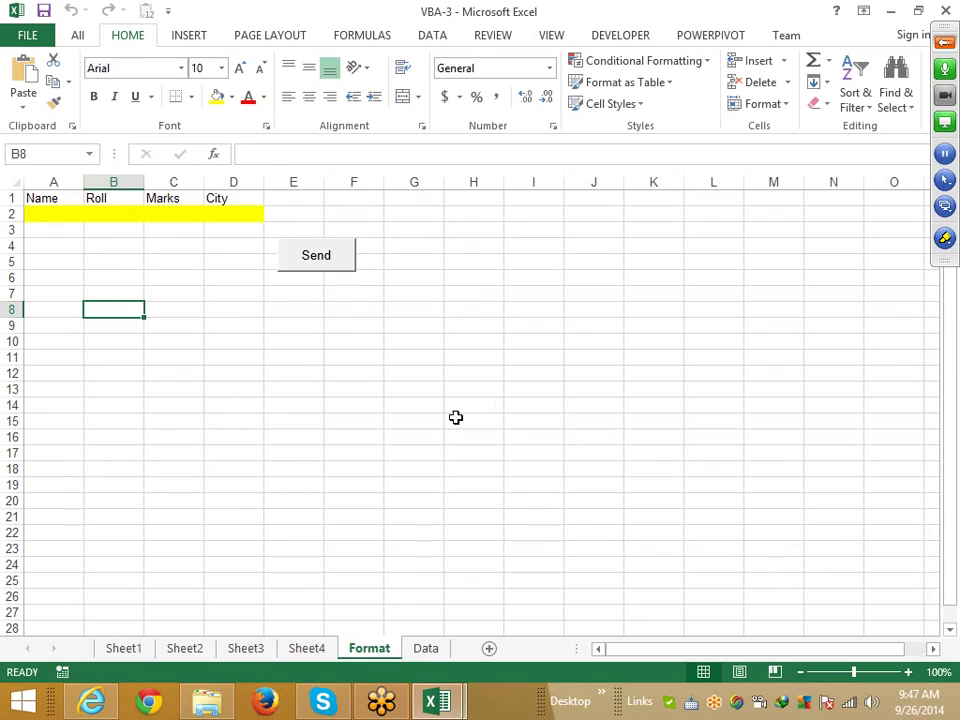
pyautogui.click(440, 703)
# - Add Application.ScreenUpdating = False as the first line under Sub send()
pyautogui.click(490, 645)
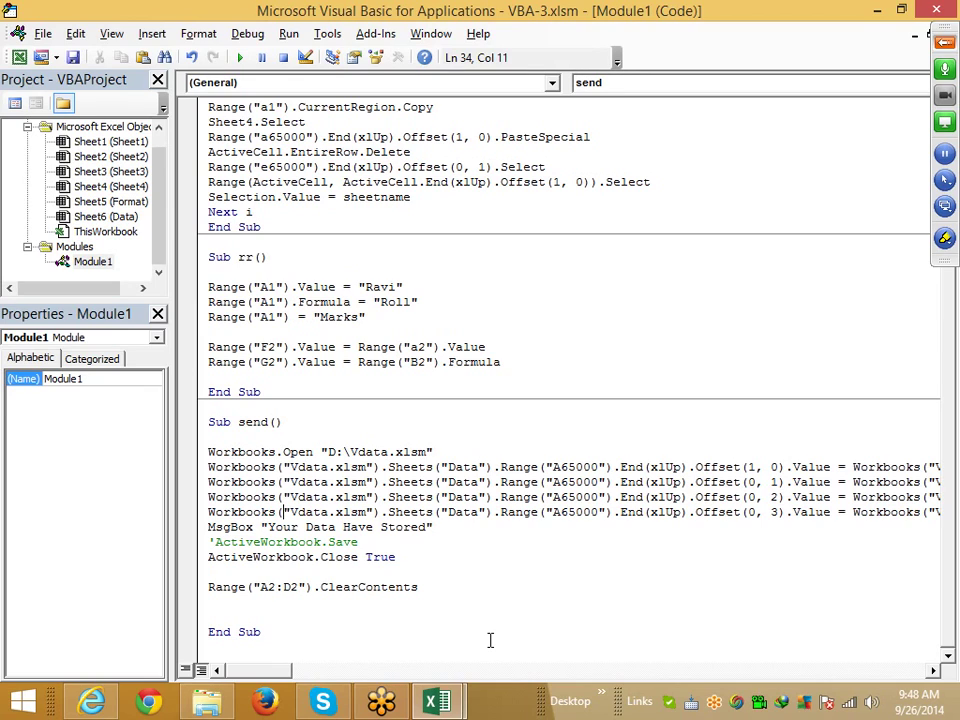
pyautogui.press('Up')
pyautogui.press('Up')
pyautogui.press('Up')
pyautogui.press('Up')
pyautogui.press('Up')
pyautogui.press('Return')
pyautogui.press('Up')
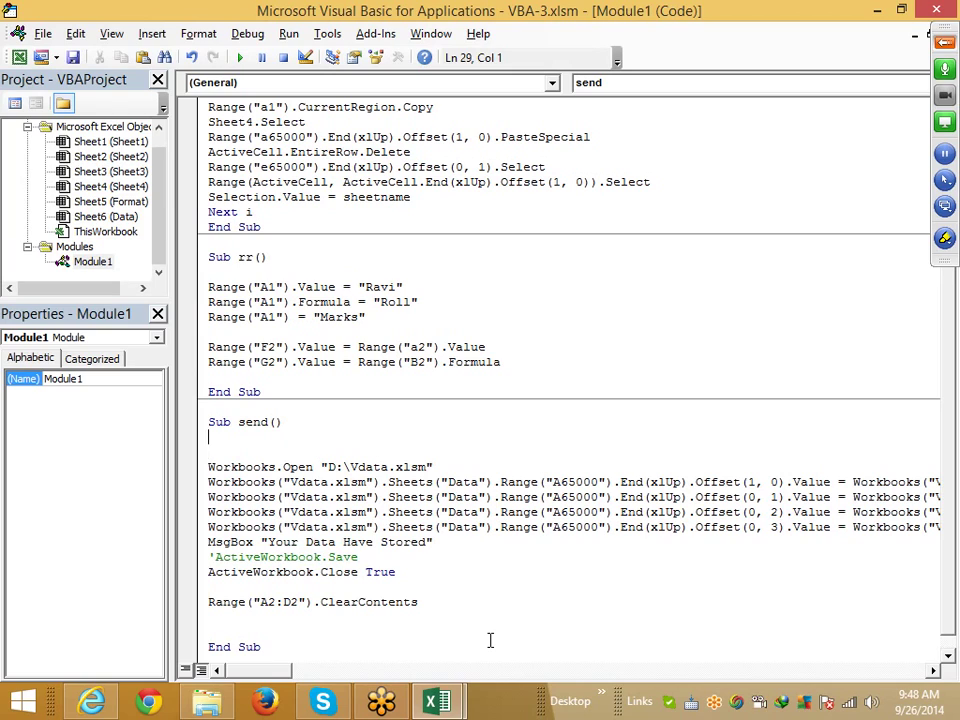
pyautogui.write('a')
pyautogui.write('pplicati')
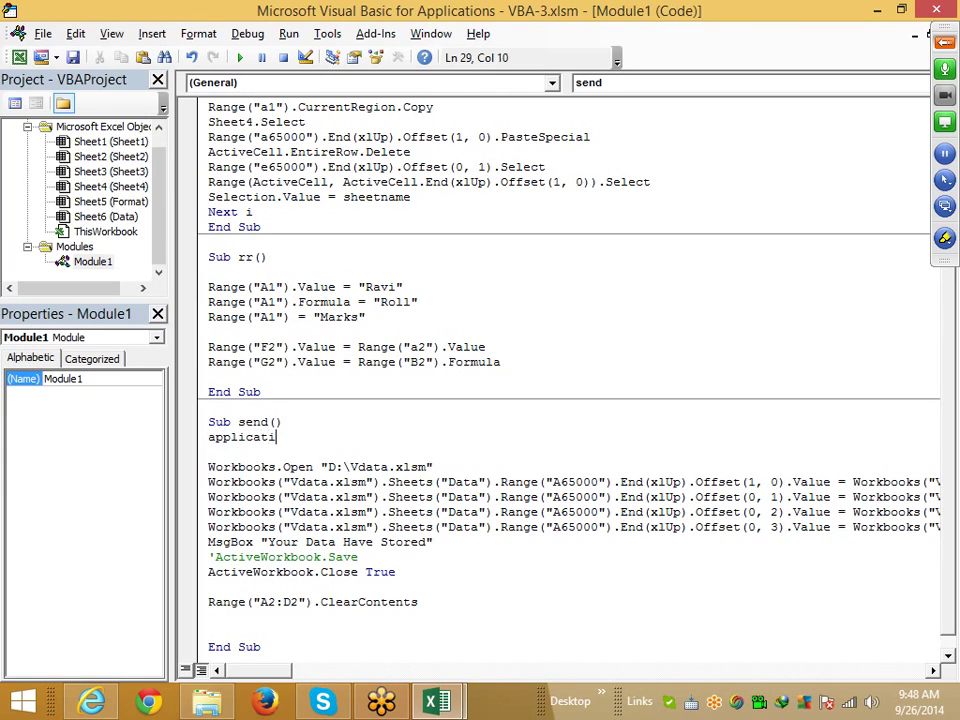
pyautogui.write('on.')
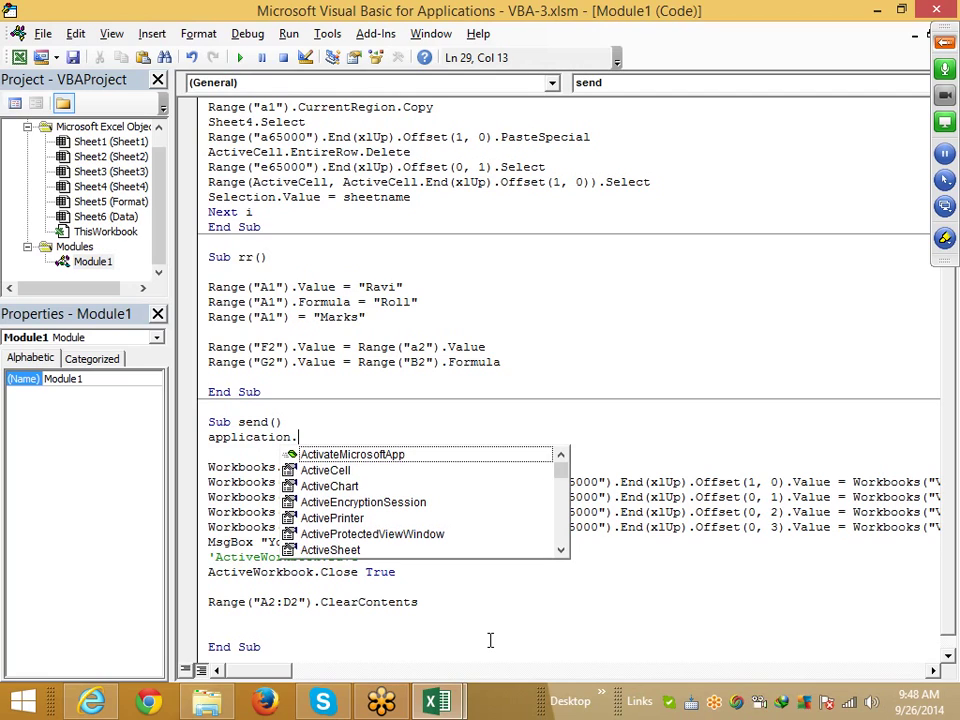
pyautogui.write('sc')
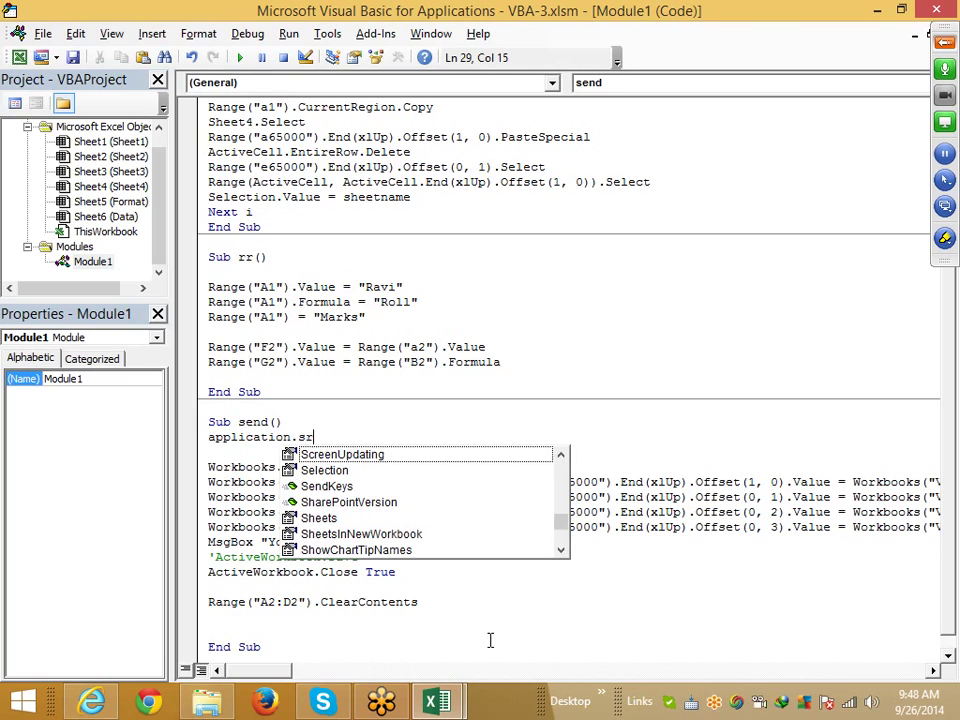
pyautogui.press('Tab')
pyautogui.write('=')
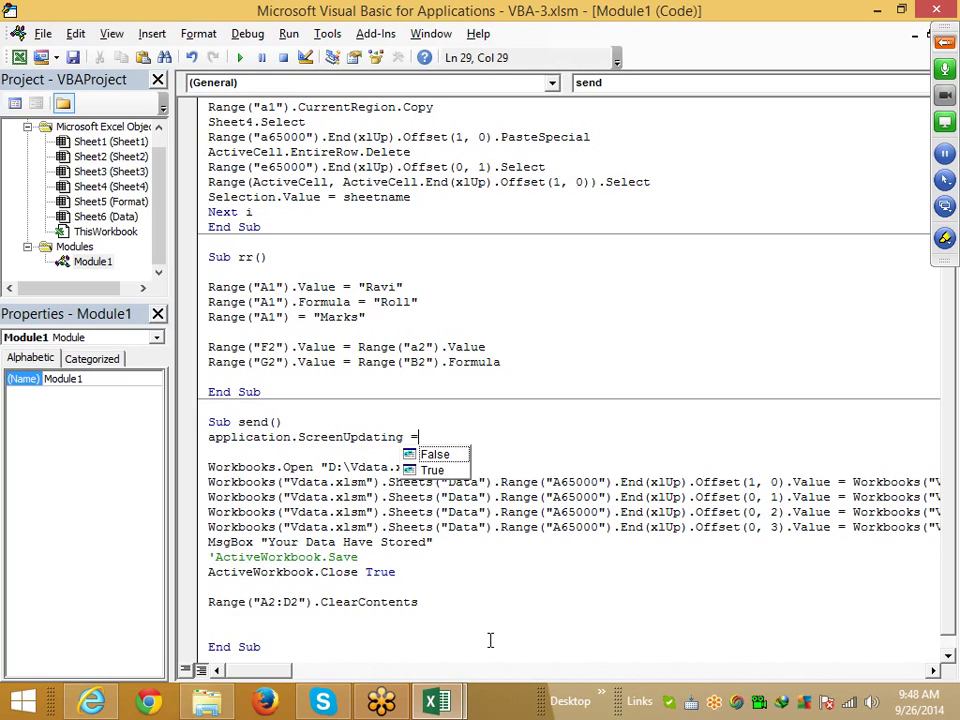
pyautogui.press('Tab')
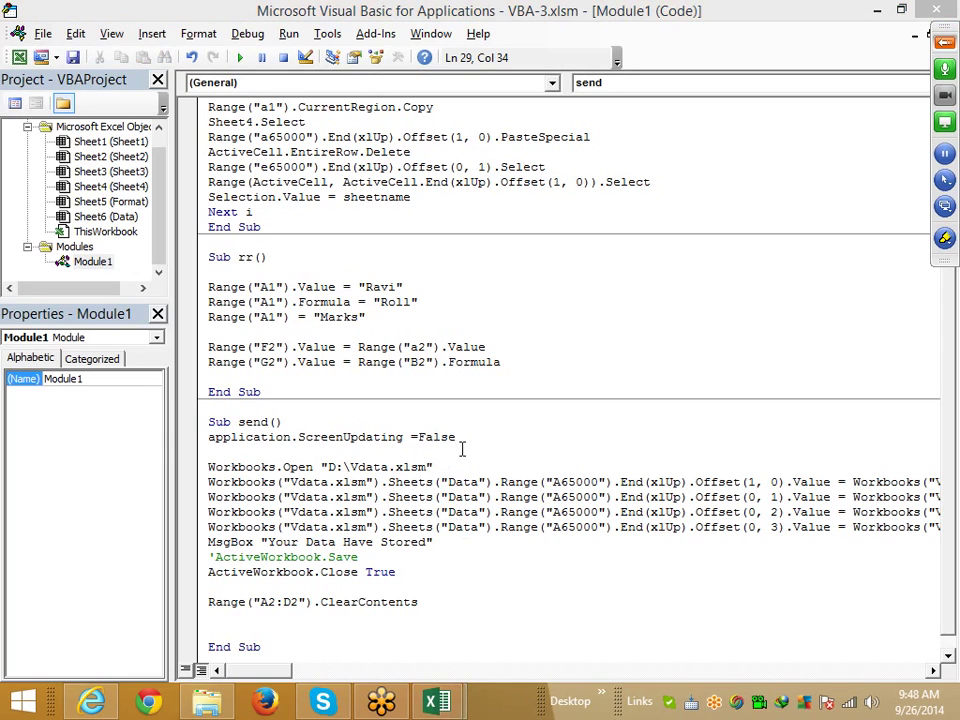
# - Copy that line below the ClearContents statement and change it to Application.ScreenUpdating = True
pyautogui.moveTo(457, 437); pyautogui.dragTo(205, 437)
pyautogui.hotkey('ctrl', 'c')
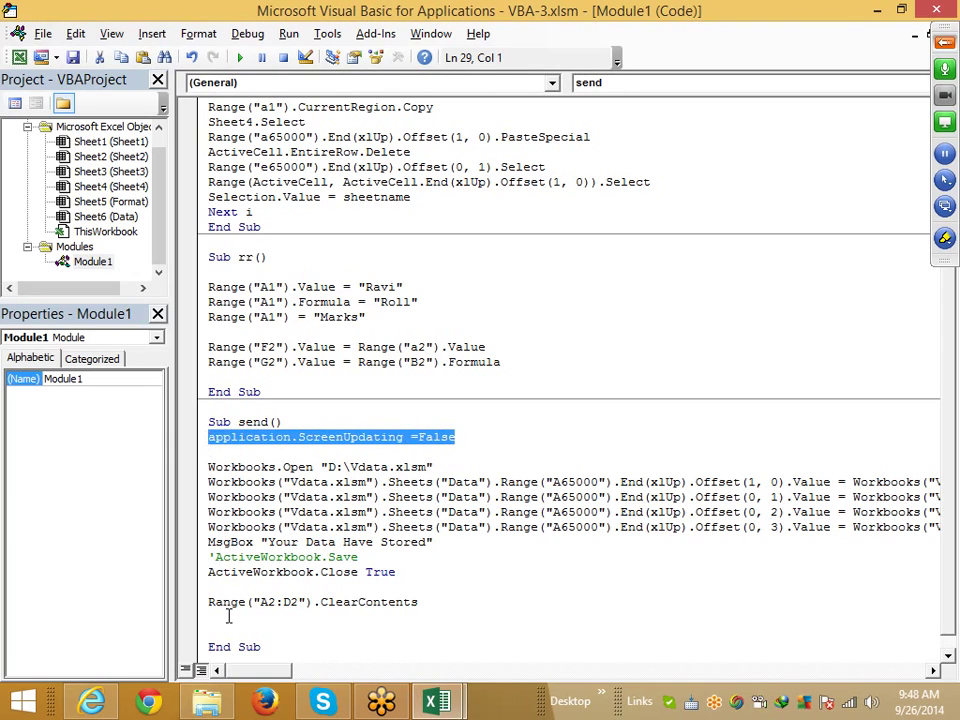
pyautogui.click(226, 617)
pyautogui.hotkey('ctrl', 'v')
pyautogui.press('BackSpace')
pyautogui.press('BackSpace')
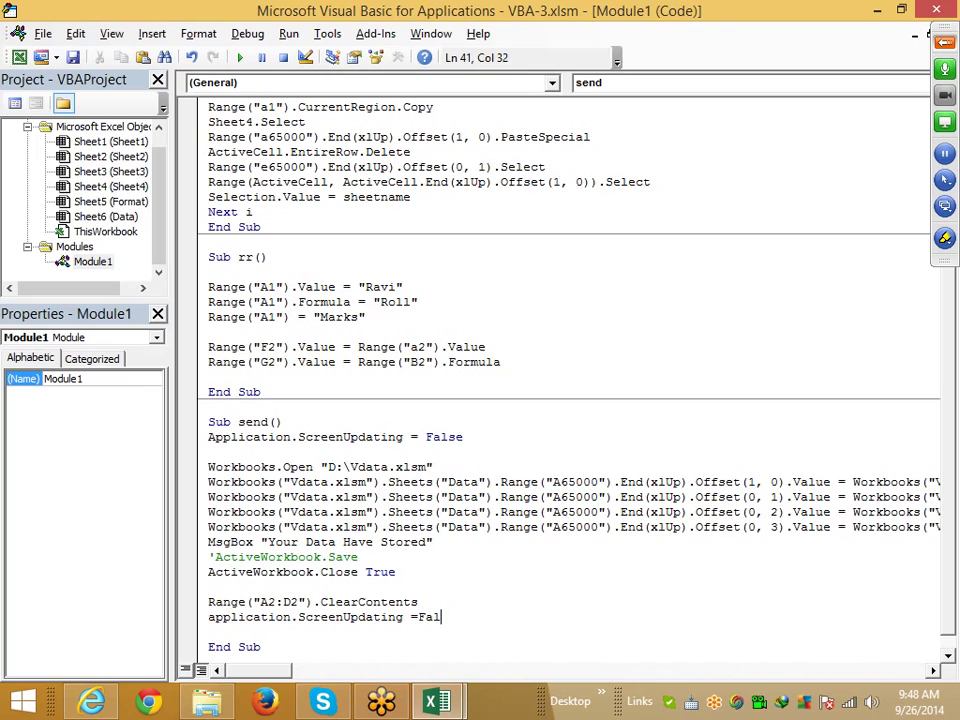
pyautogui.press('BackSpace')
pyautogui.press('BackSpace')
pyautogui.press('BackSpace')
pyautogui.press('BackSpace')
pyautogui.press('BackSpace')
pyautogui.write('=')
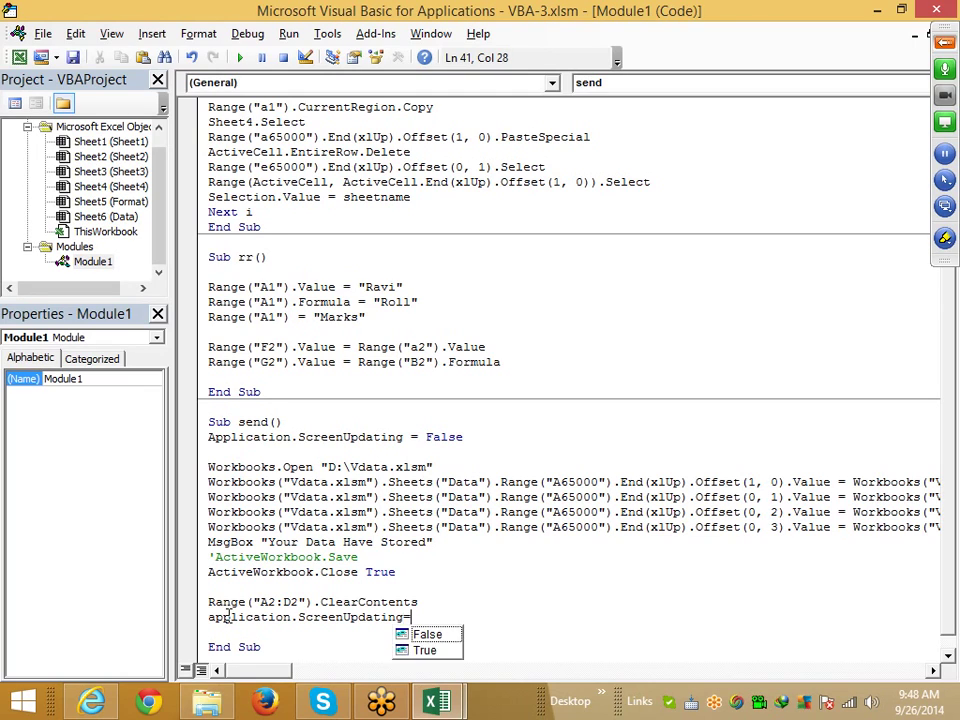
pyautogui.write('true')
pyautogui.press('Tab')
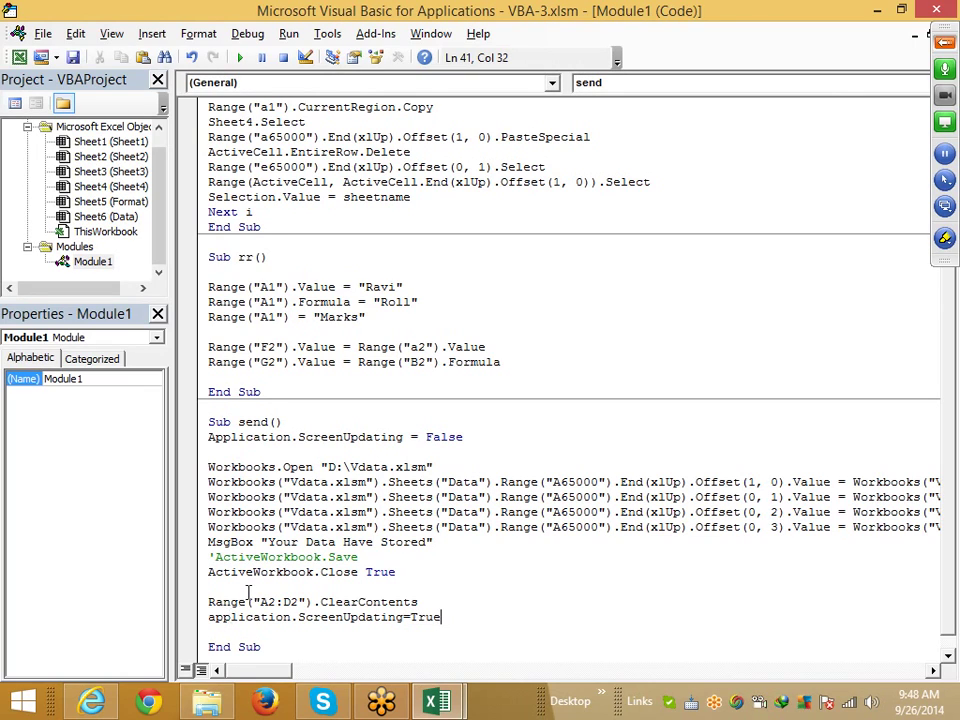
pyautogui.click(266, 541)
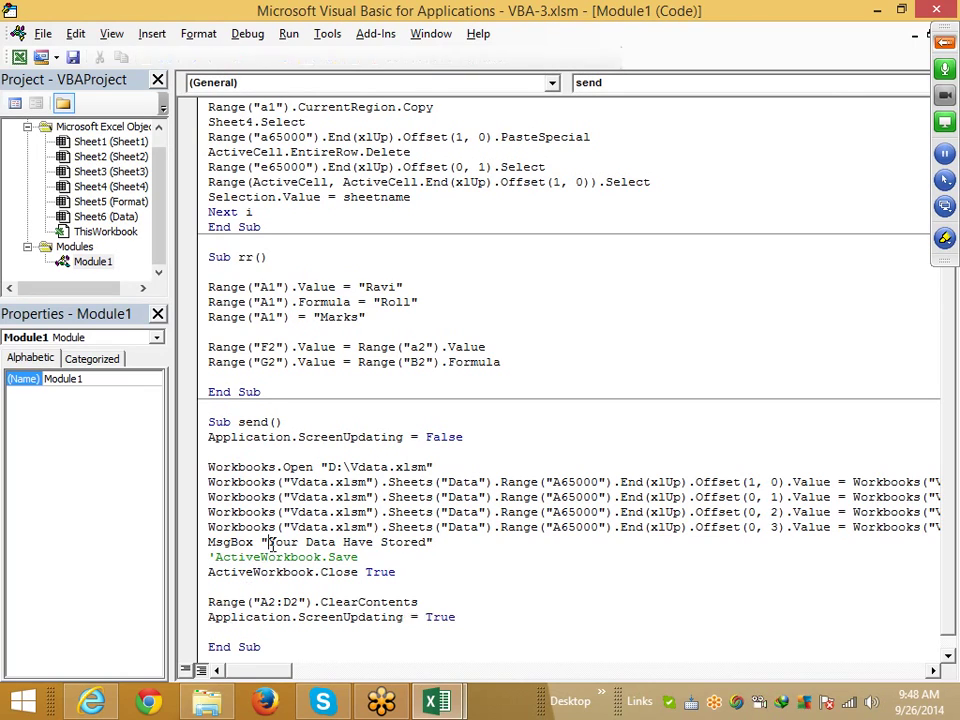
# - On the Format sheet, enter a student name, roll 4, marks 65 and city Patna in A2:D2
pyautogui.click(446, 604)
pyautogui.hotkey('alt', 'F11')
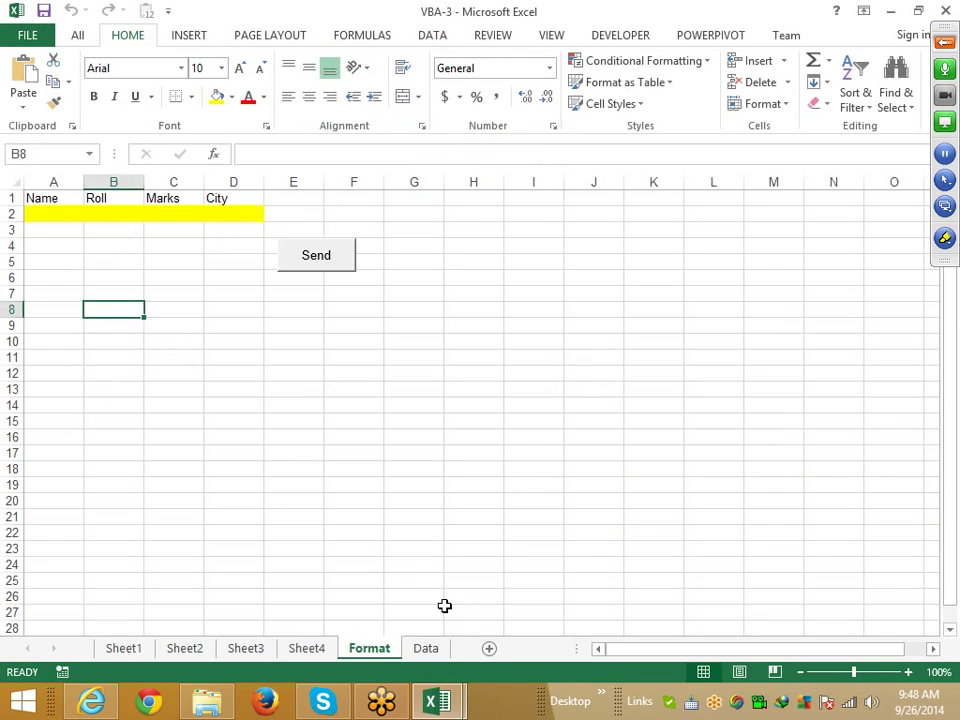
pyautogui.click(48, 226)
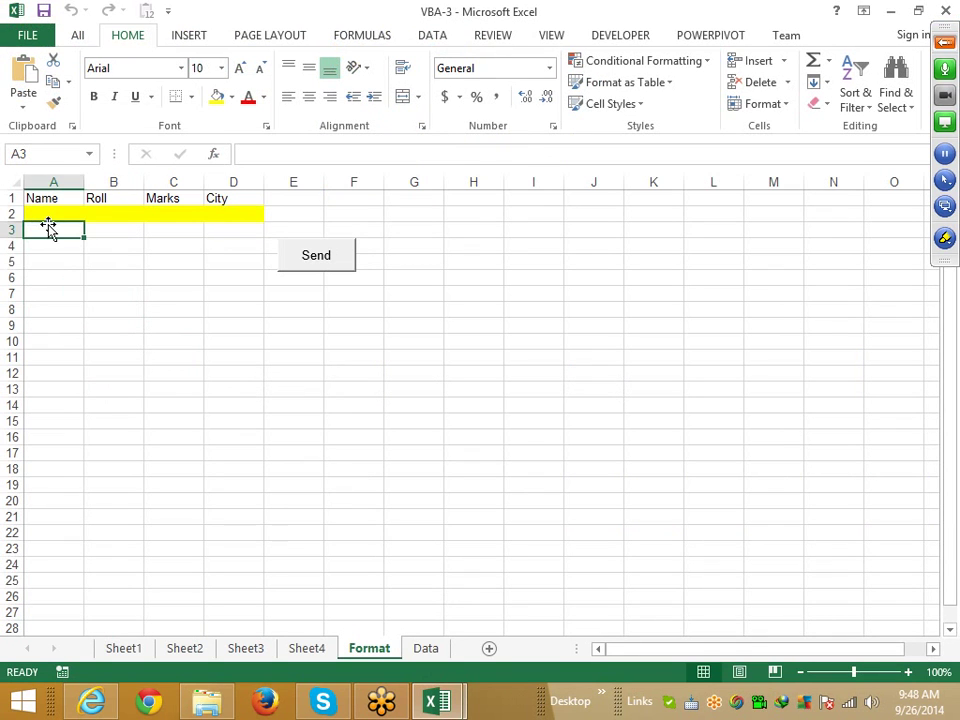
pyautogui.press('Up')
pyautogui.write('Puja')
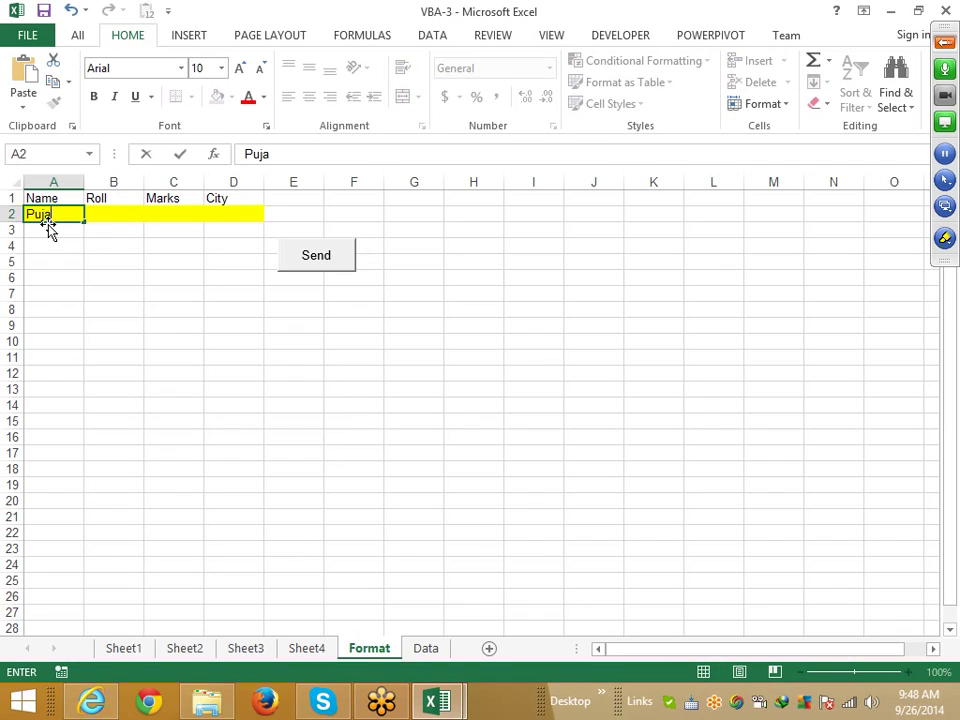
pyautogui.press('Tab')
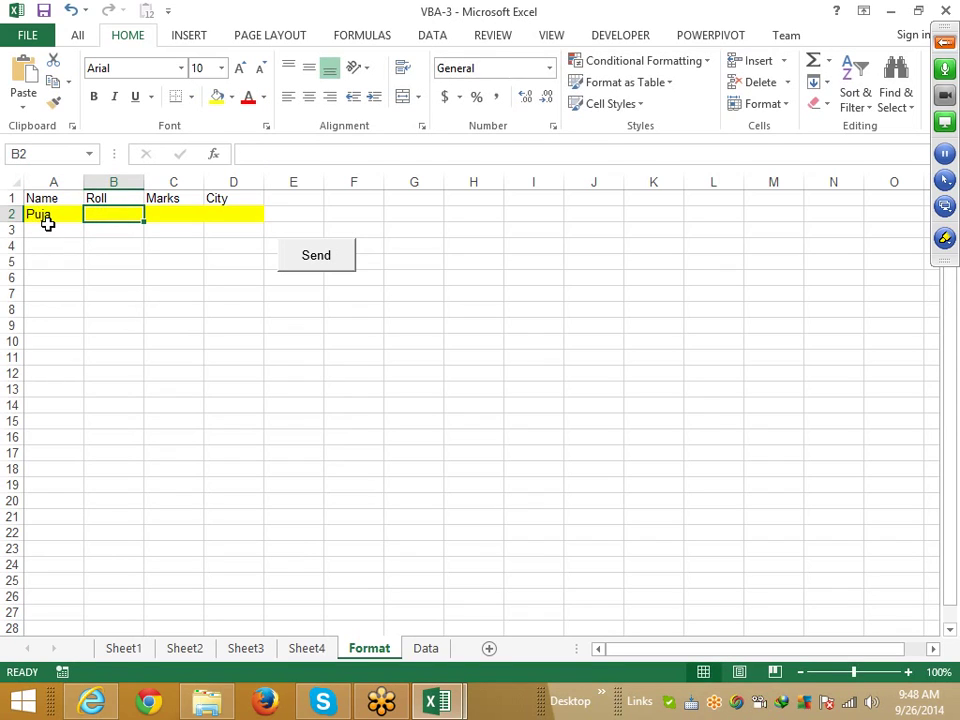
pyautogui.write('4')
pyautogui.press('Tab')
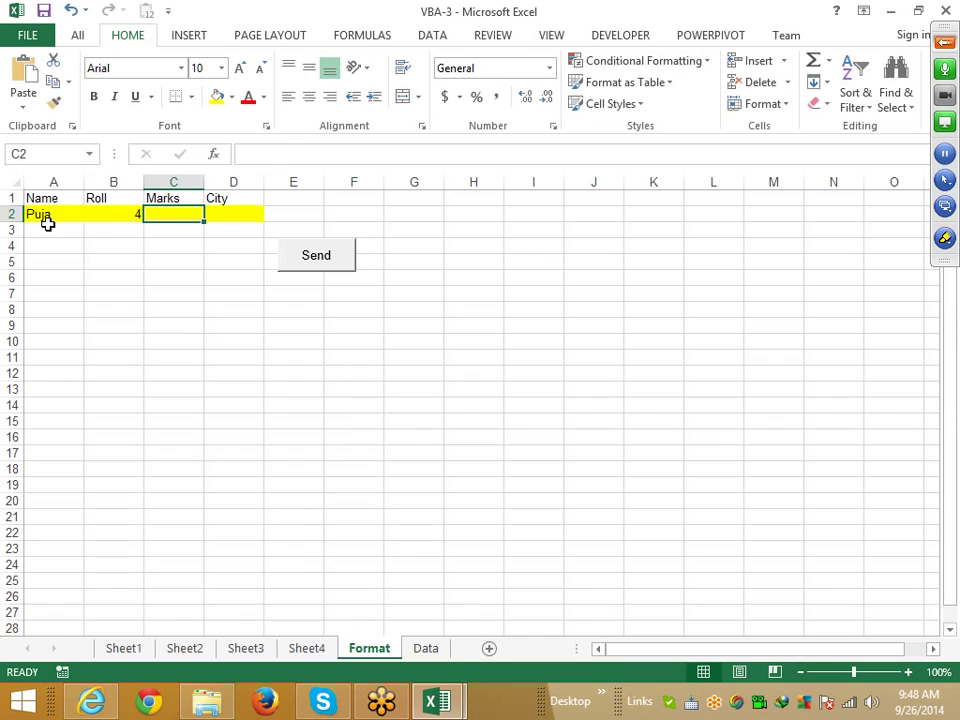
pyautogui.write('65')
pyautogui.press('Tab')
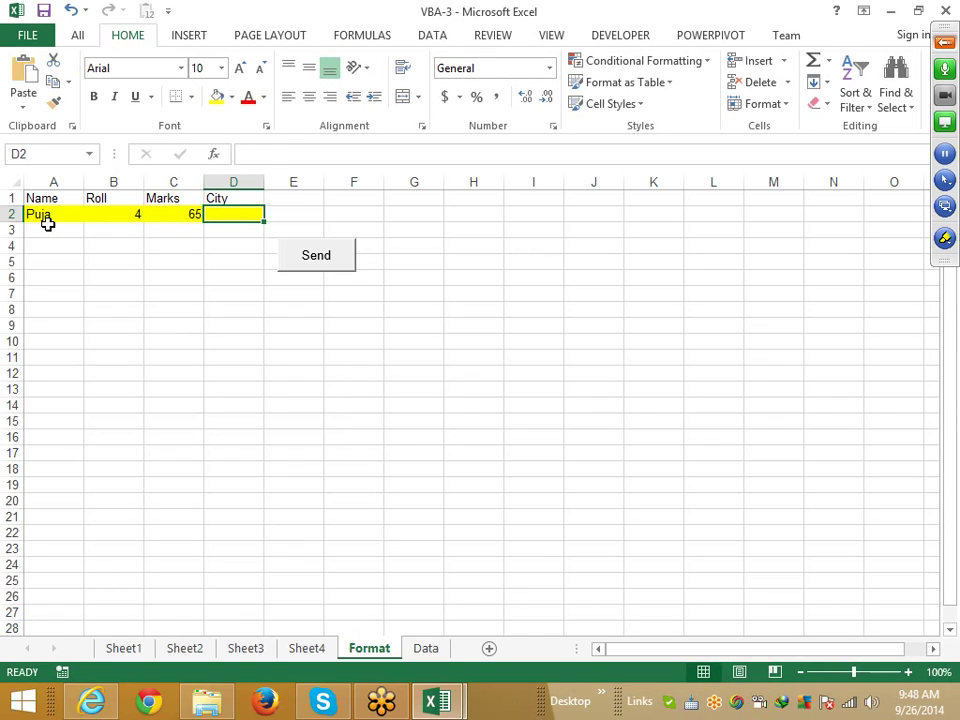
pyautogui.write('Pat')
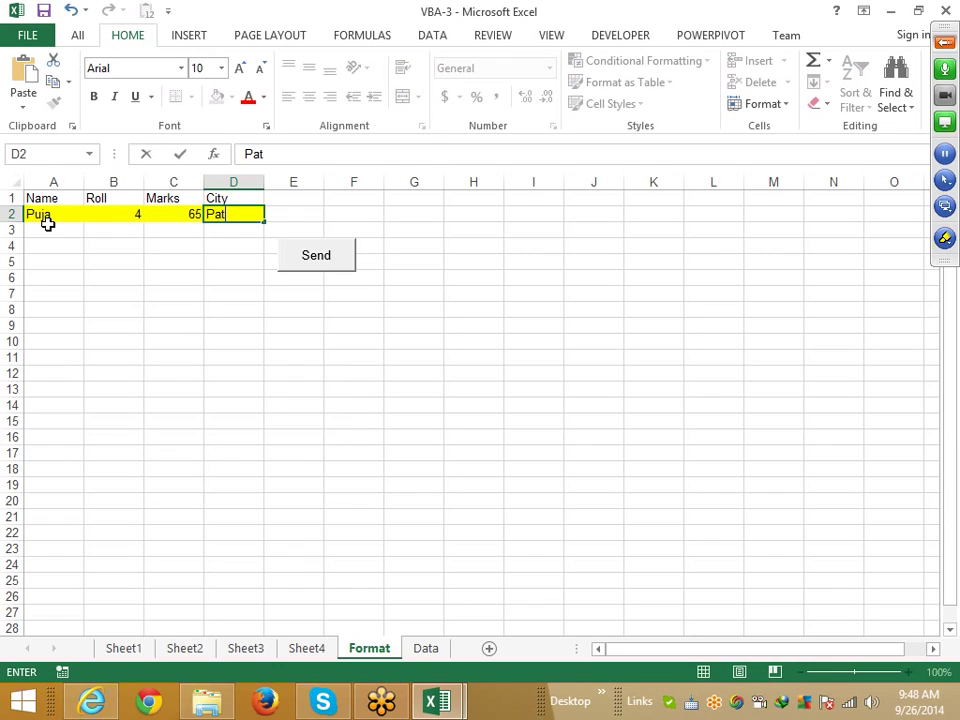
pyautogui.write('na')
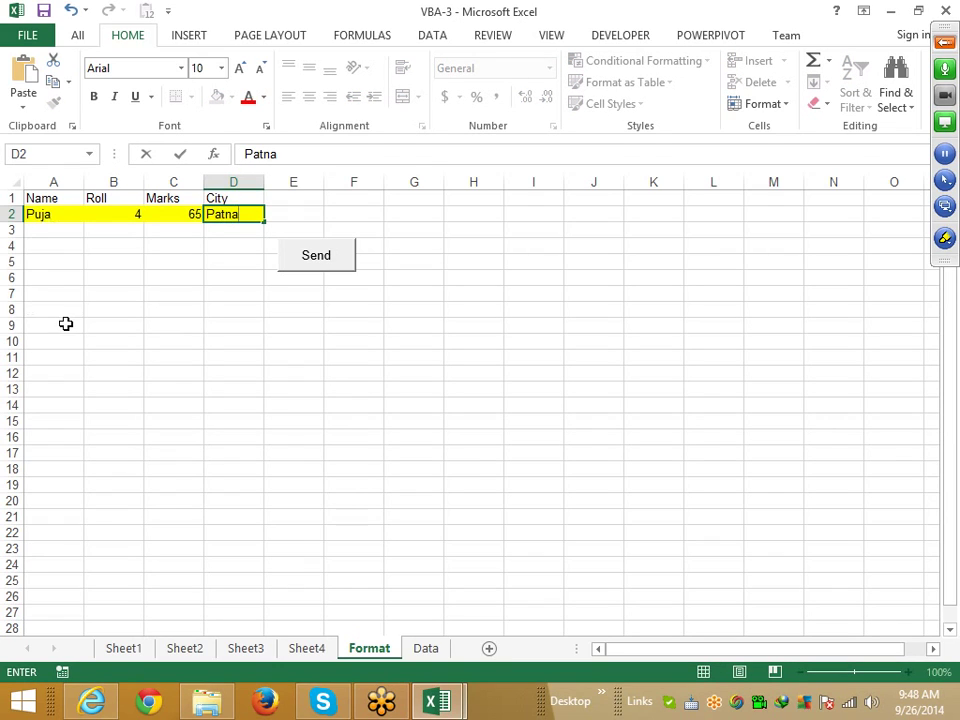
pyautogui.click(65, 324)
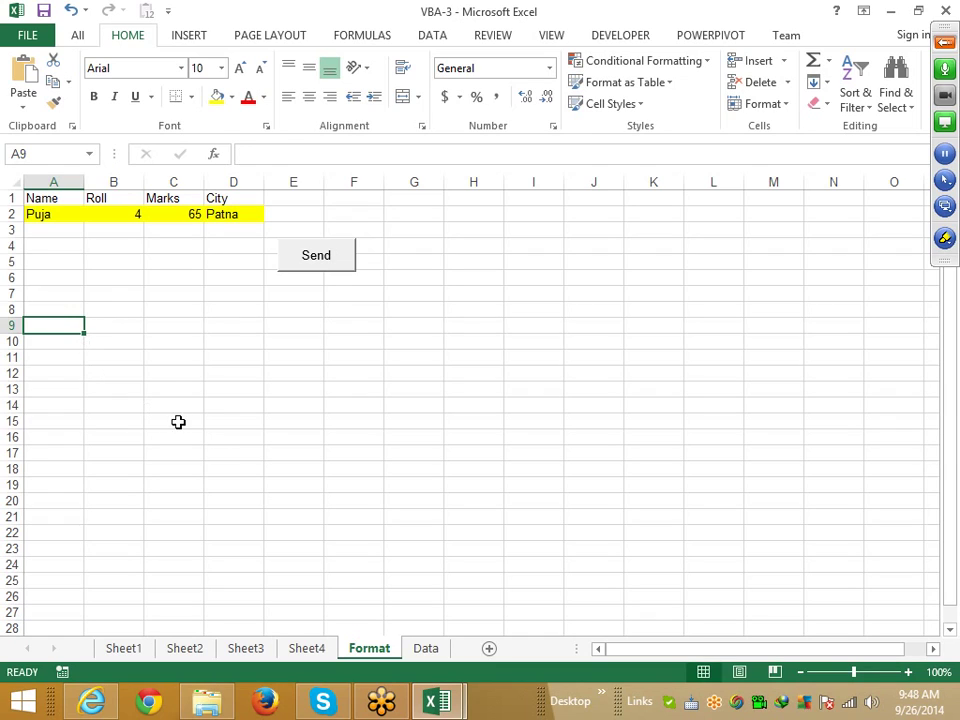
# - Run the Send button and dismiss the 'Your Data Have Stored' confirmation
pyautogui.click(309, 402)
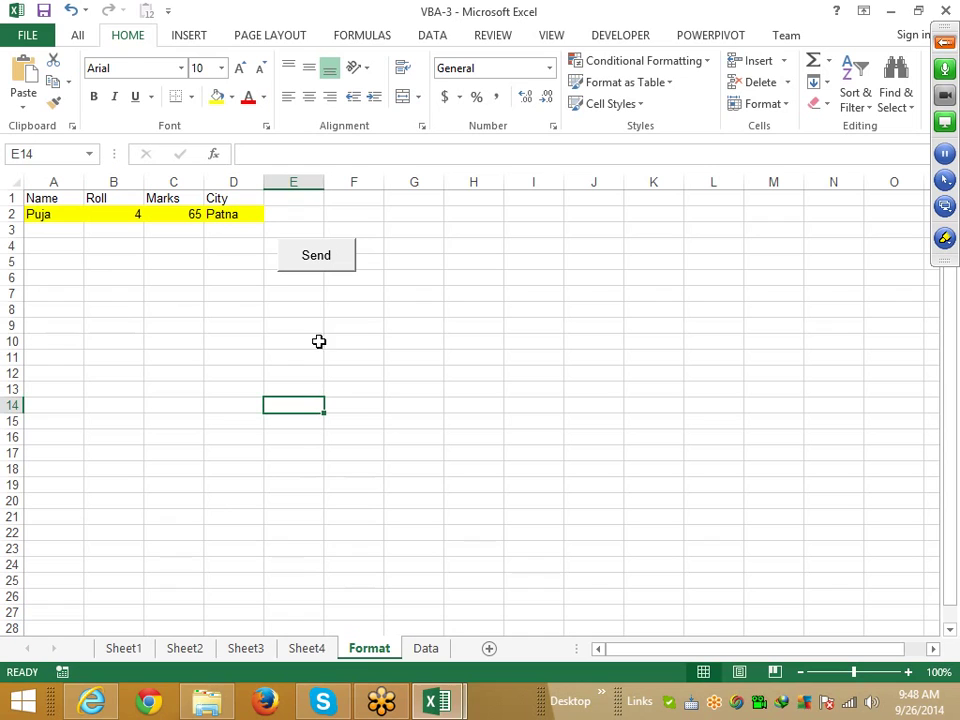
pyautogui.click(319, 272)
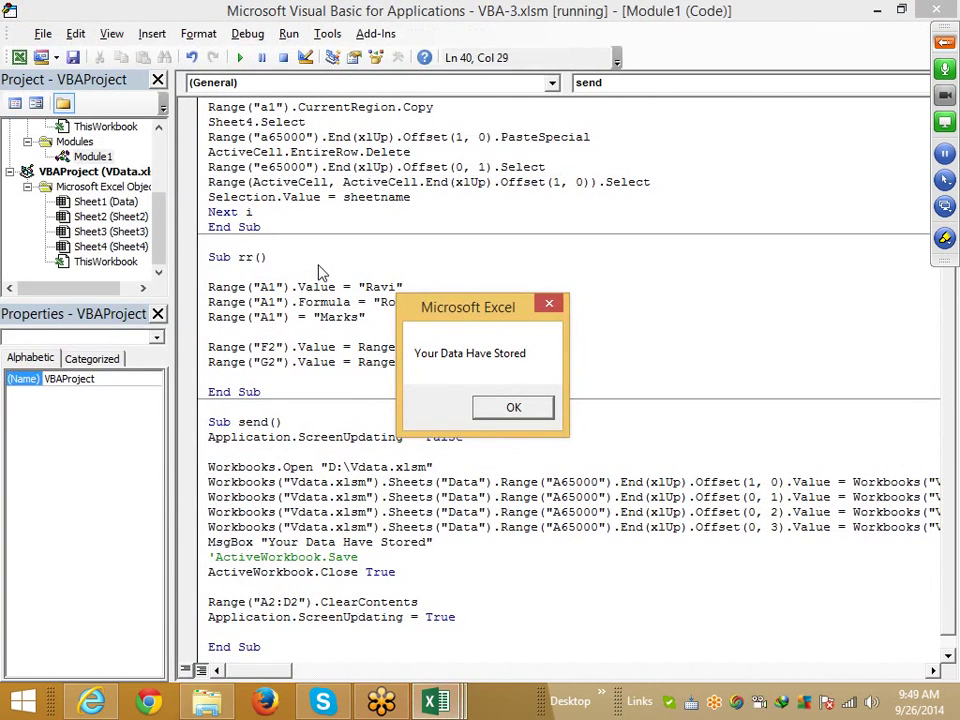
pyautogui.click(527, 405)
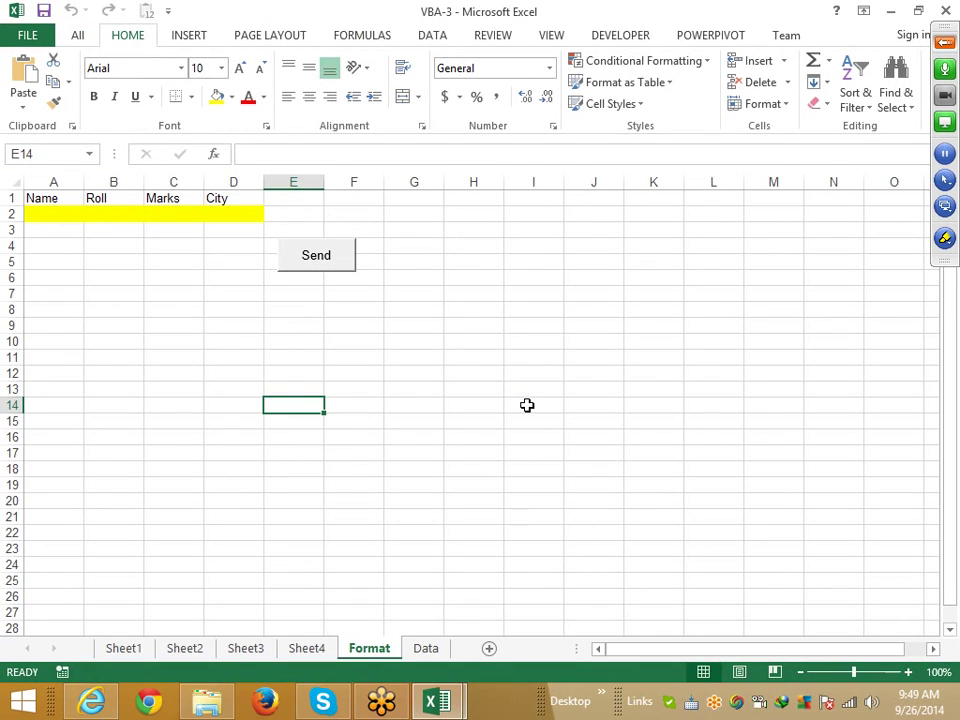
pyautogui.click(209, 326)
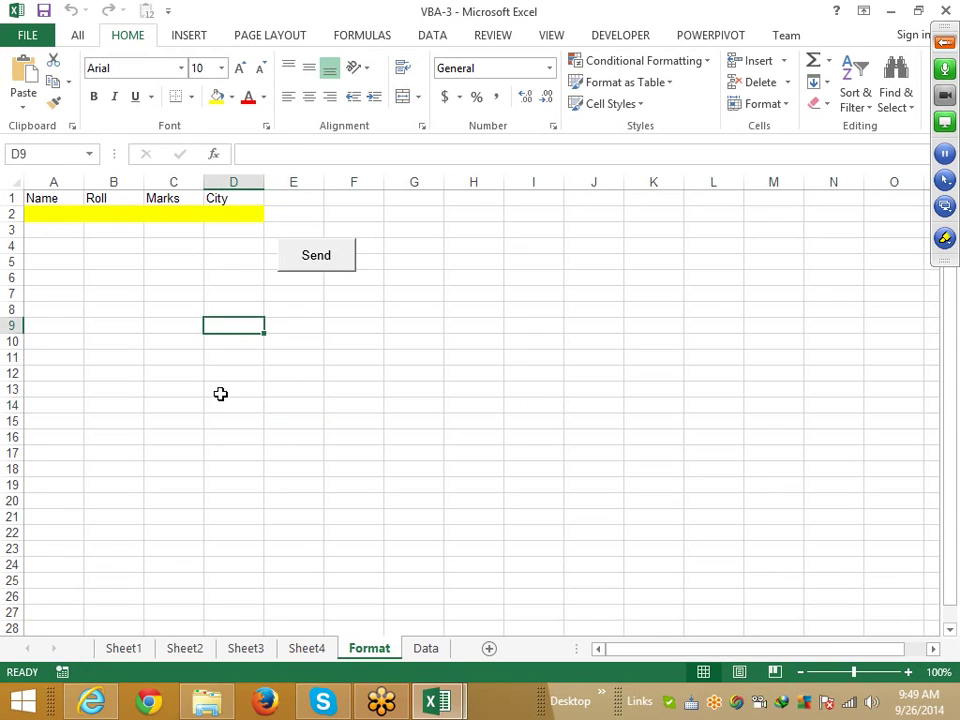
pyautogui.click(207, 264)
# - Bring the VBA editor forward, run the send macro with F5, and select ThisWorkbook in the Project Explorer
pyautogui.moveTo(440, 700)
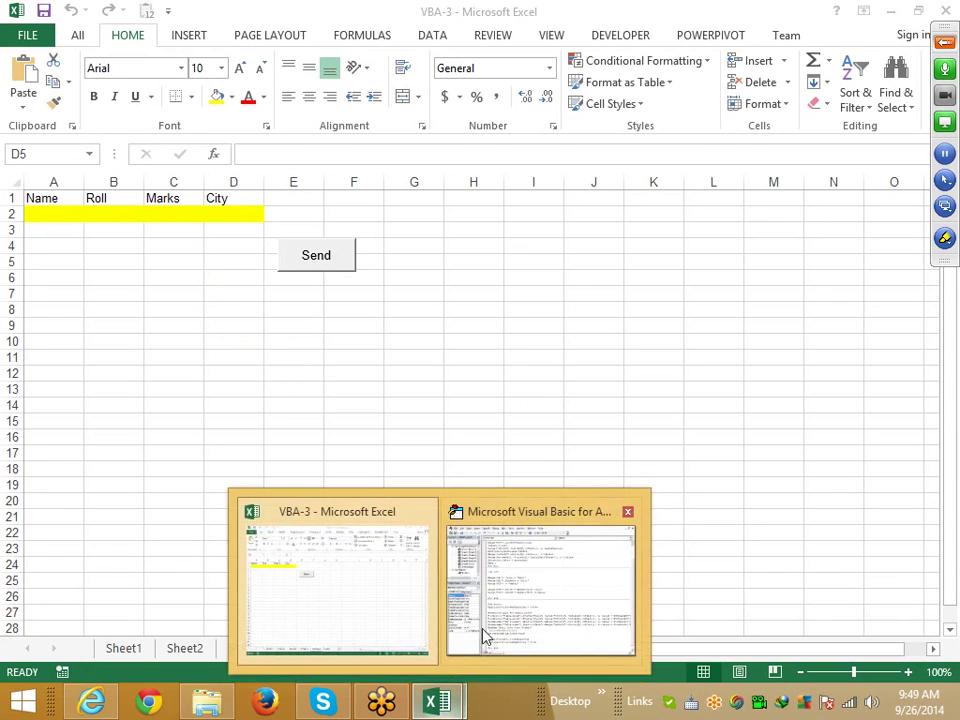
pyautogui.click(482, 636)
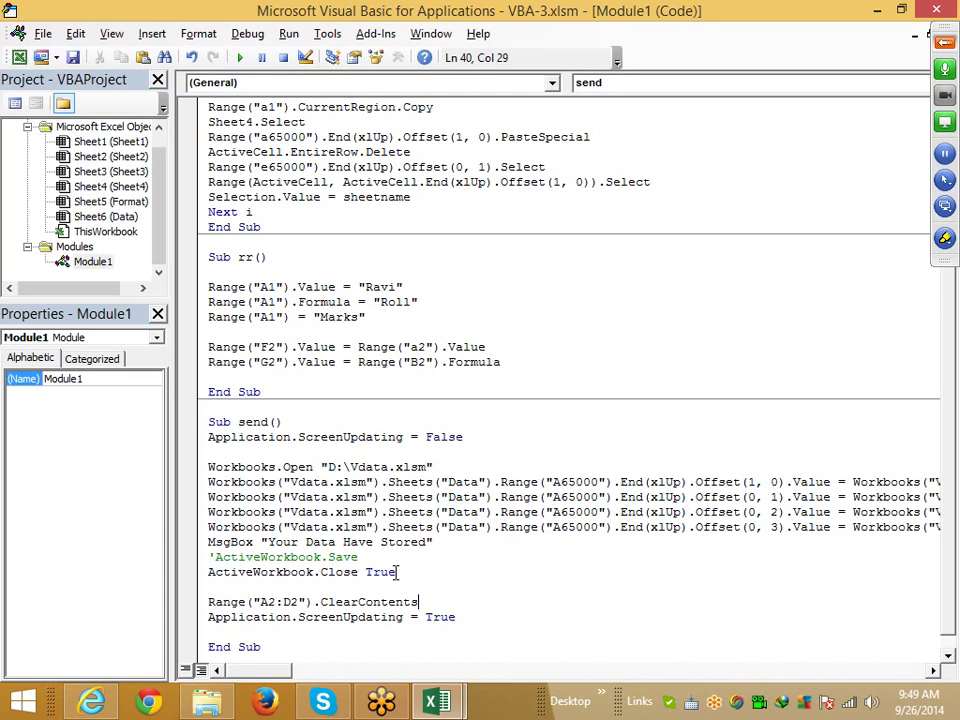
pyautogui.press('F5')
pyautogui.click(281, 587)
pyautogui.click(102, 235)
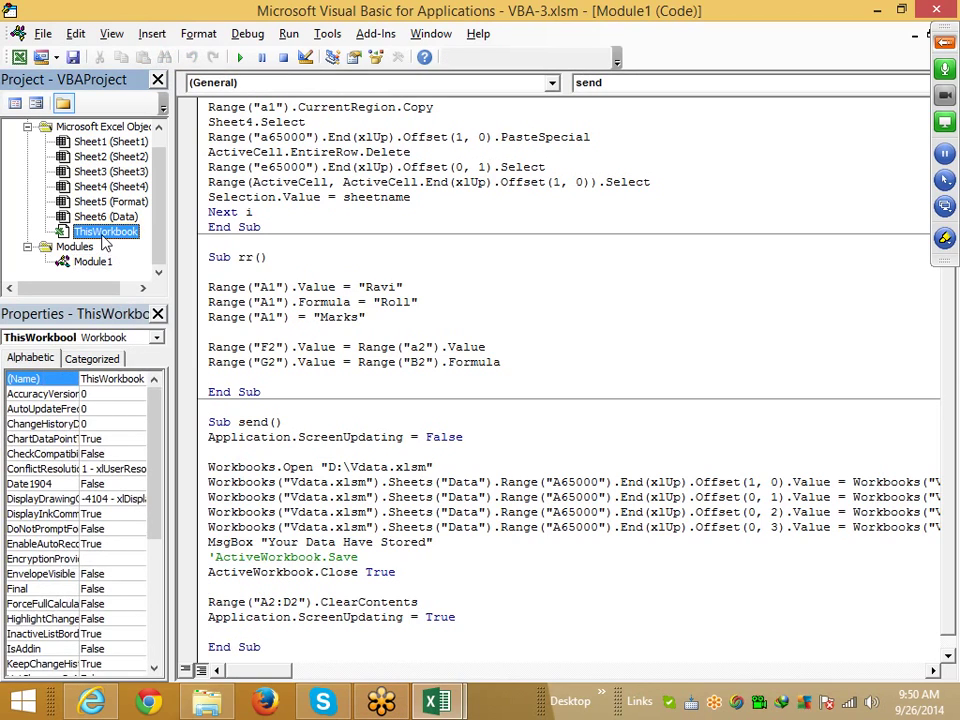
# - In the ThisWorkbook module, choose Workbook and the BeforeClose event to create Workbook_BeforeClose
pyautogui.doubleClick(103, 235)
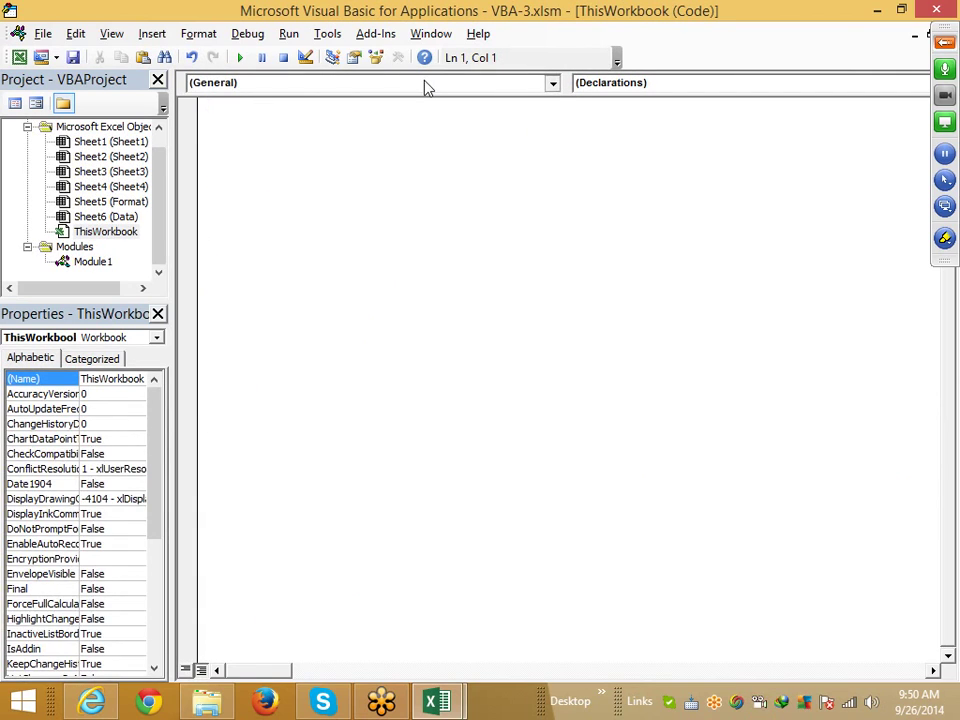
pyautogui.click(424, 87)
pyautogui.click(424, 111)
pyautogui.click(617, 88)
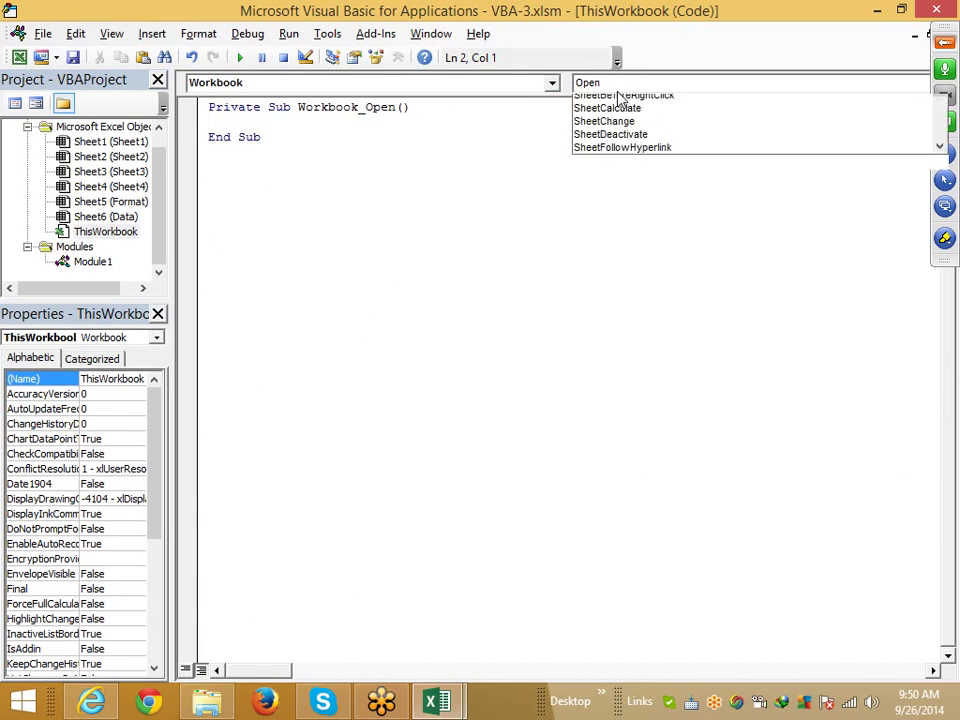
pyautogui.scroll(3, 664, 210)
pyautogui.scroll(2, 668, 212)
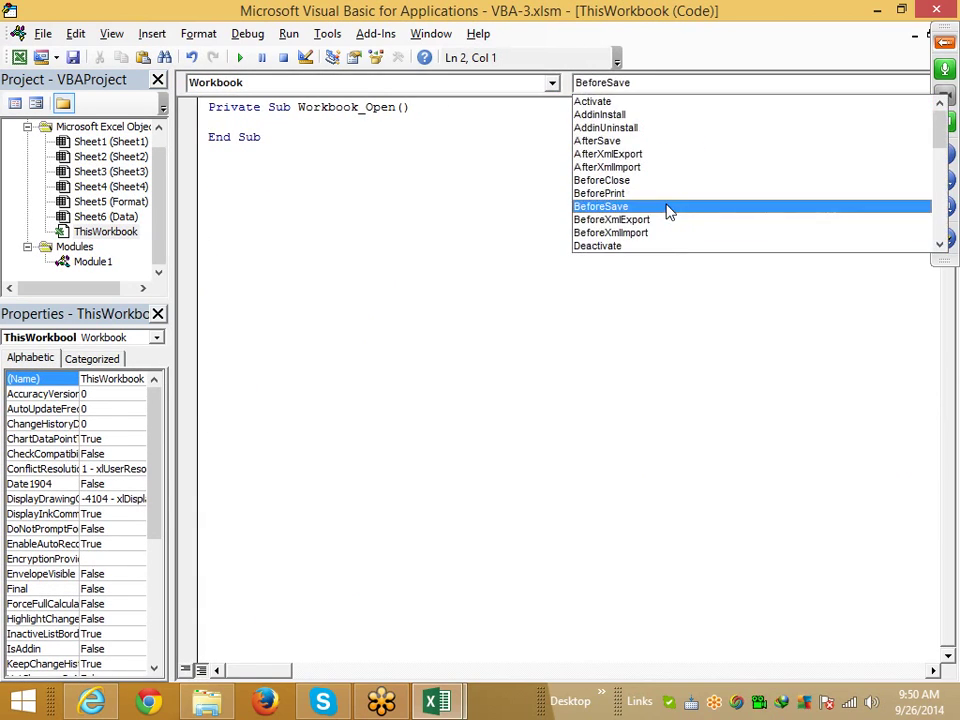
pyautogui.scroll(-2, 668, 212)
pyautogui.scroll(-1, 668, 212)
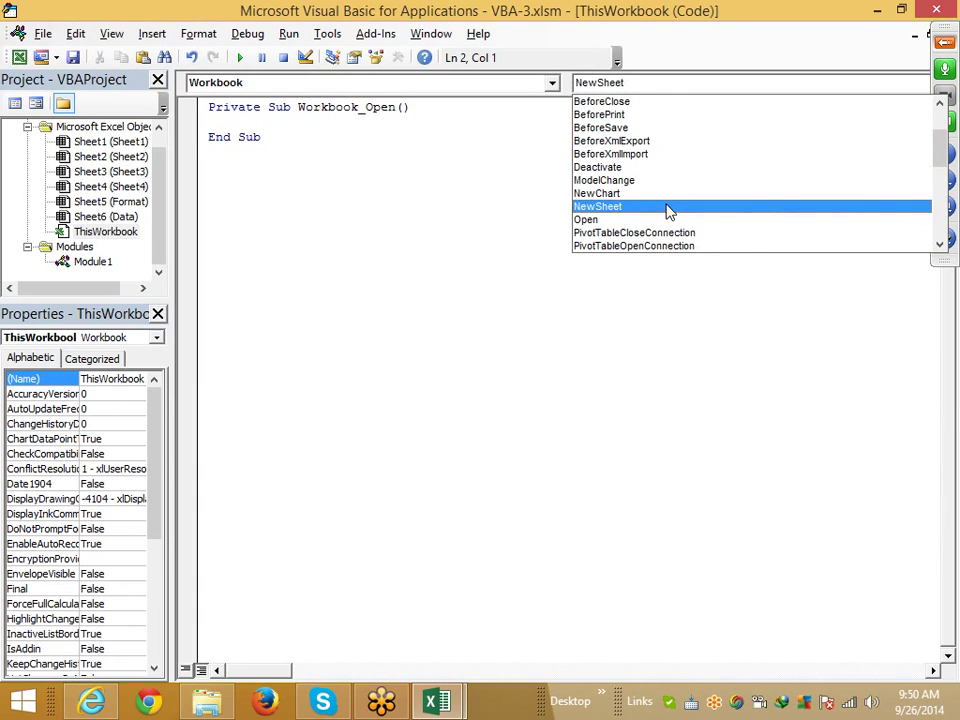
pyautogui.click(639, 102)
# - Delete the auto-generated Workbook_Open procedure, leaving only Workbook_BeforeClose
pyautogui.click(308, 206)
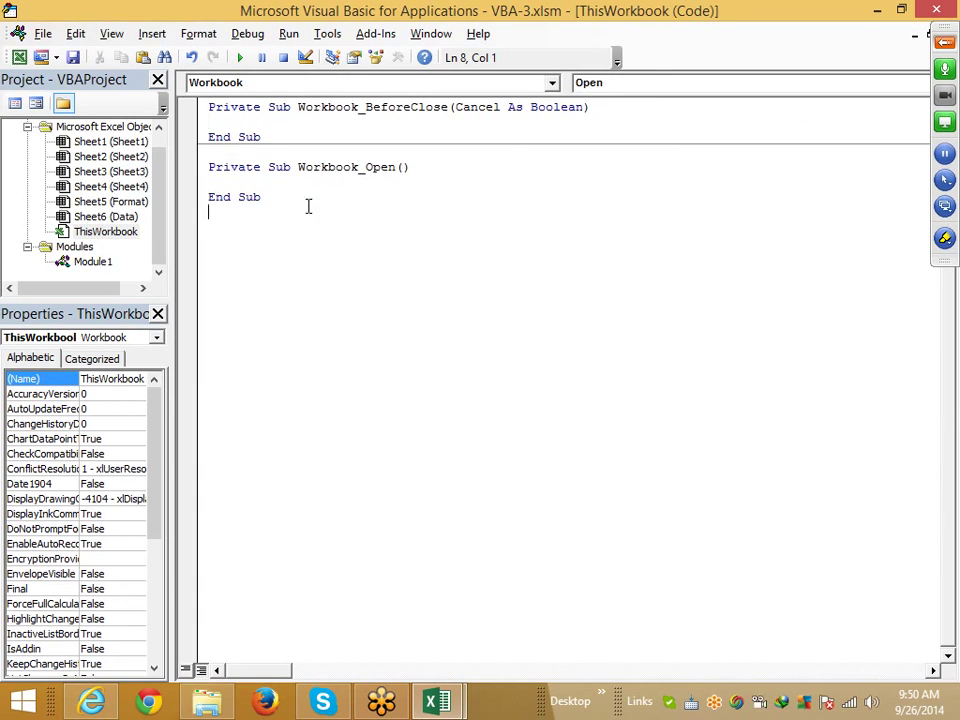
pyautogui.moveTo(308, 206); pyautogui.dragTo(207, 172)
pyautogui.press('Delete')
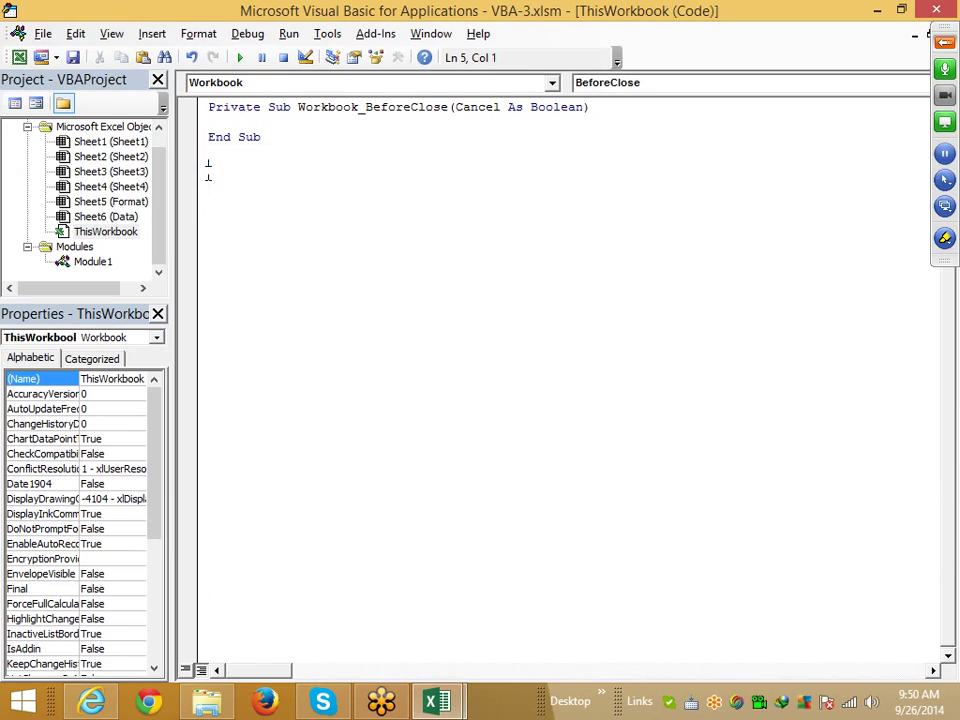
pyautogui.click(237, 124)
# - Type Cells.Clear inside Workbook_BeforeClose, correcting a typo and accepting Clear from IntelliSense
pyautogui.write('cel')
pyautogui.write('ls/')
pyautogui.write('cl')
pyautogui.press('BackSpace')
pyautogui.press('BackSpace')
pyautogui.press('BackSpace')
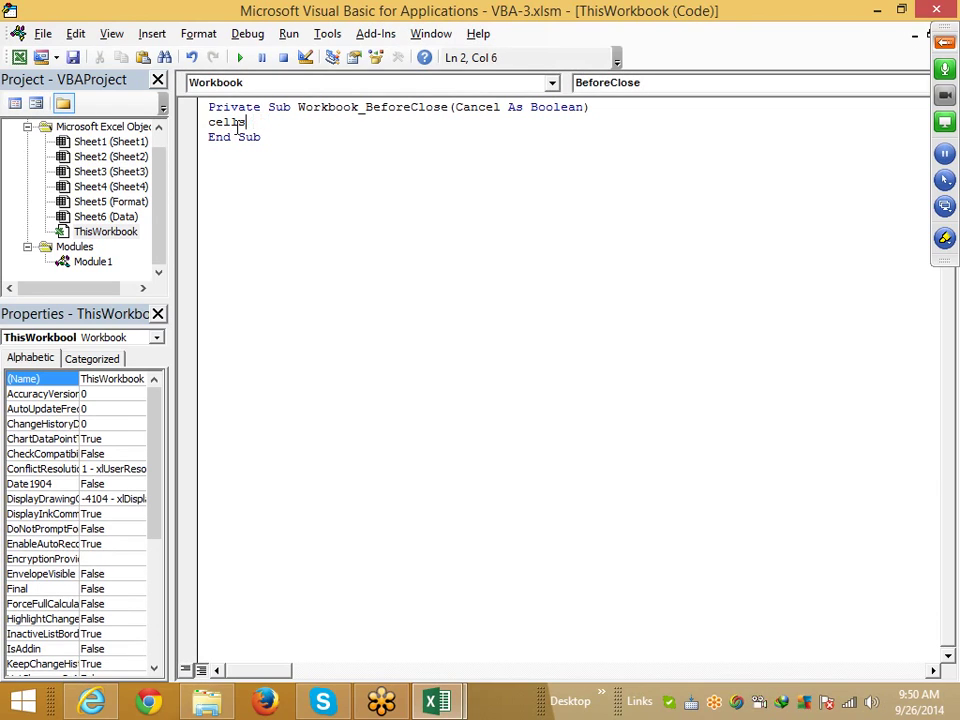
pyautogui.press('Left')
pyautogui.press('Right')
pyautogui.write('.')
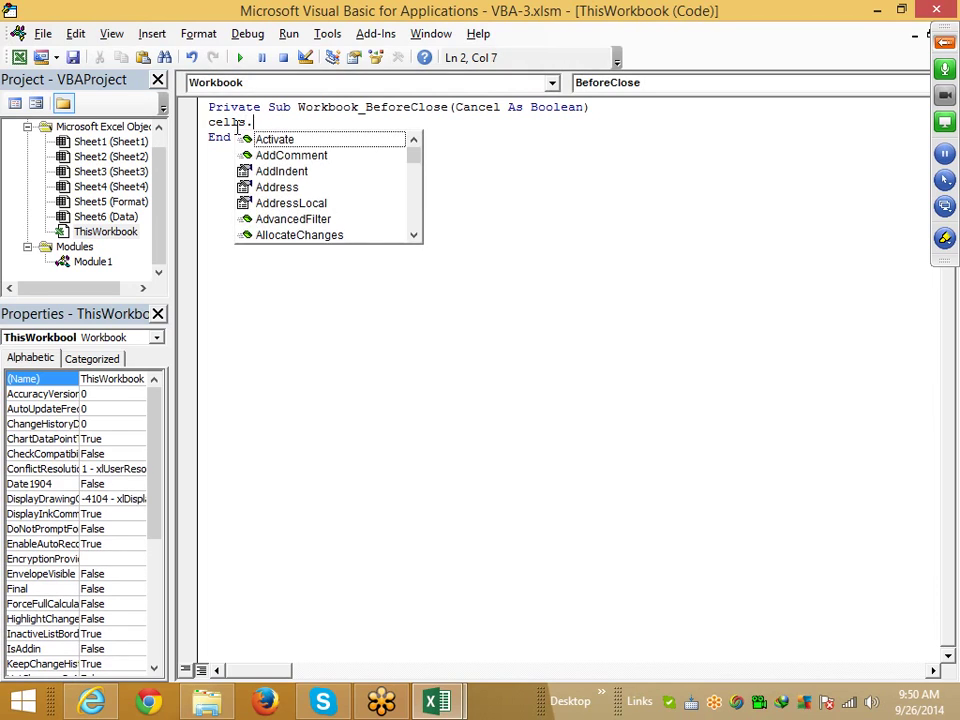
pyautogui.write('cl')
pyautogui.press('Tab')
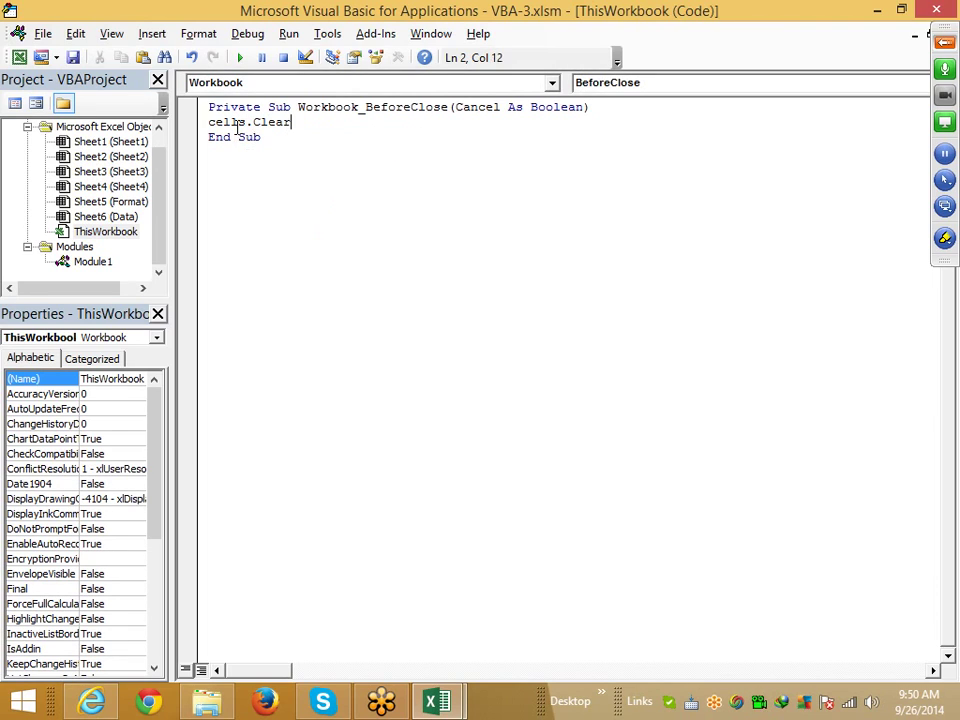
pyautogui.press('Return')
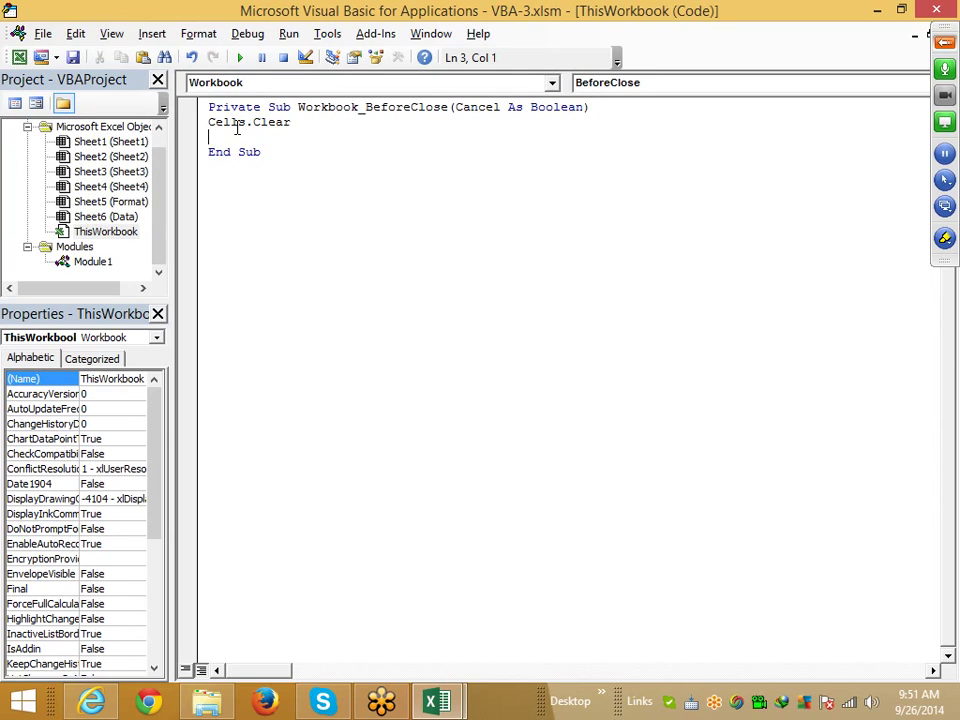
# - Try prefixing the statement with Sheets("Sheet1")
pyautogui.doubleClick(230, 123)
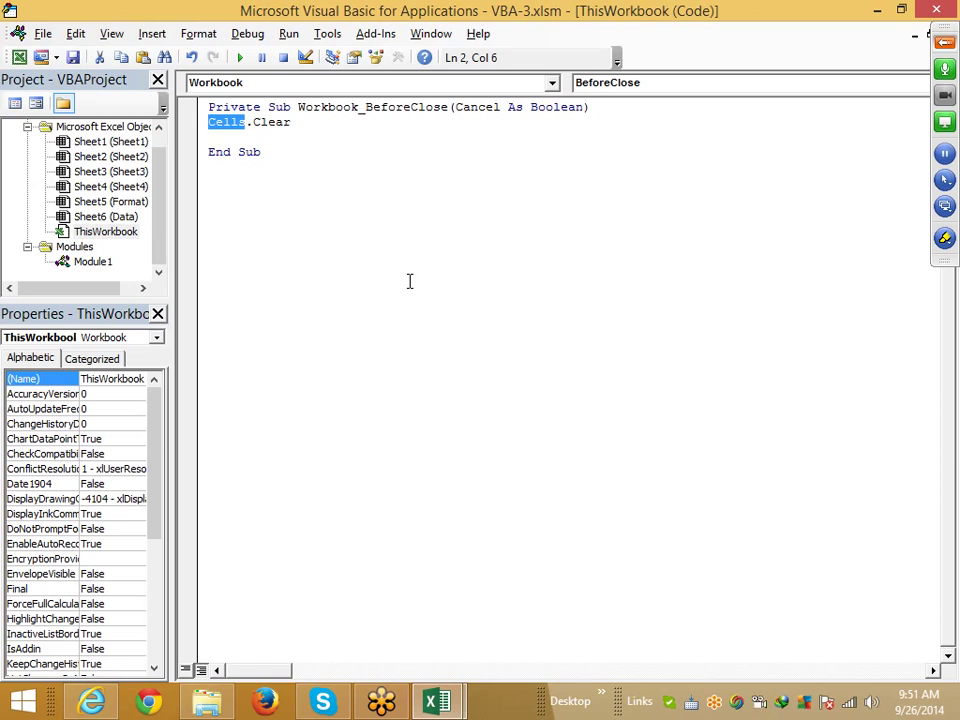
pyautogui.press('Home')
pyautogui.write('s')
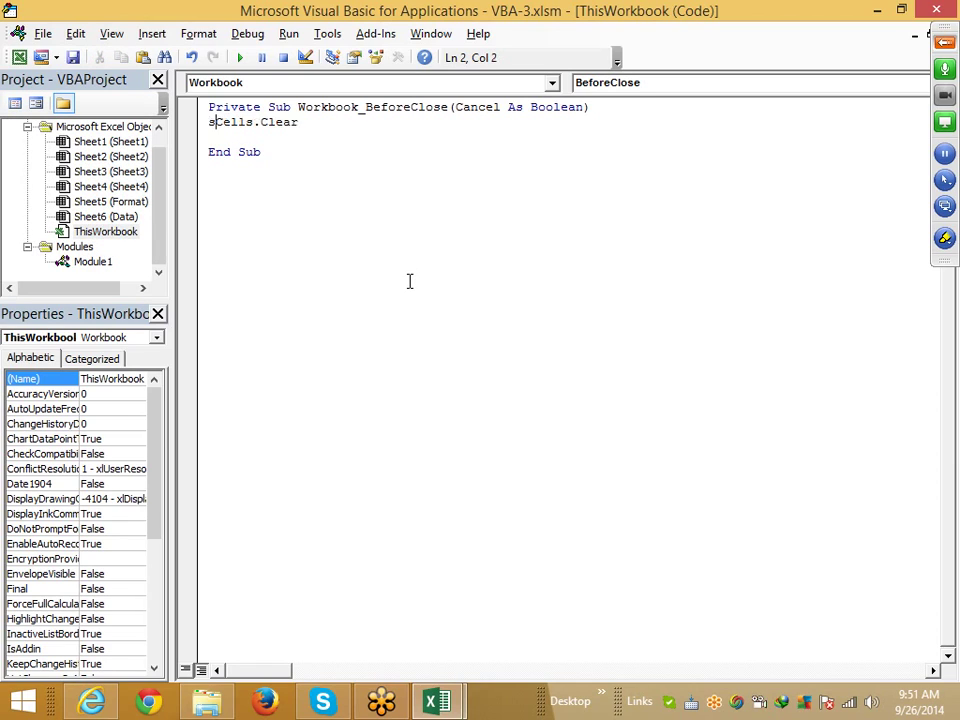
pyautogui.write('heets(')
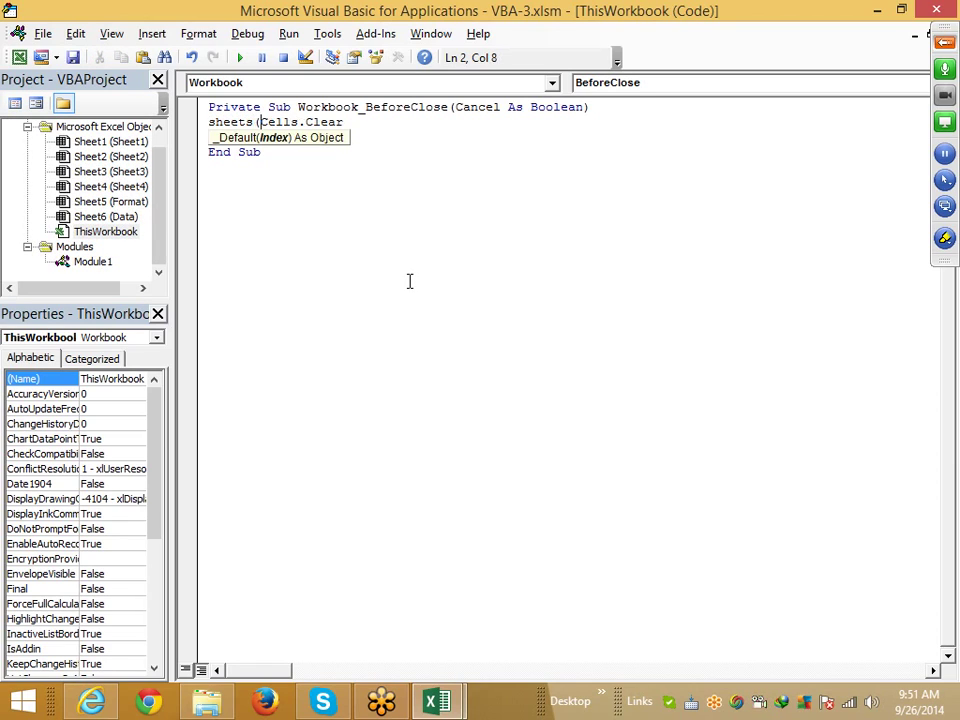
pyautogui.write('"S')
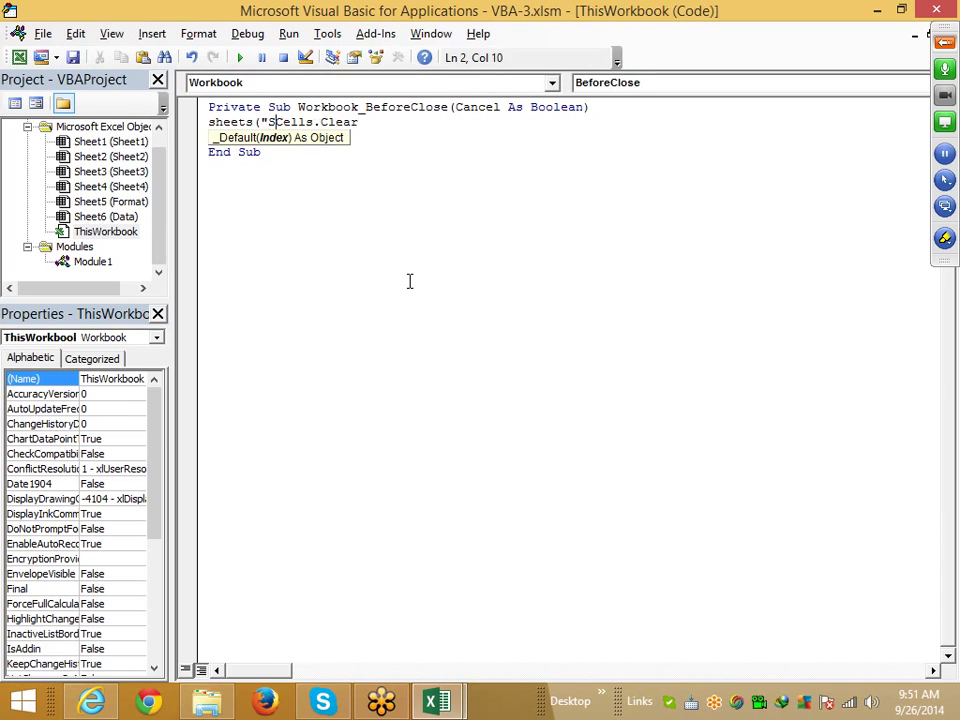
pyautogui.write('heet1')
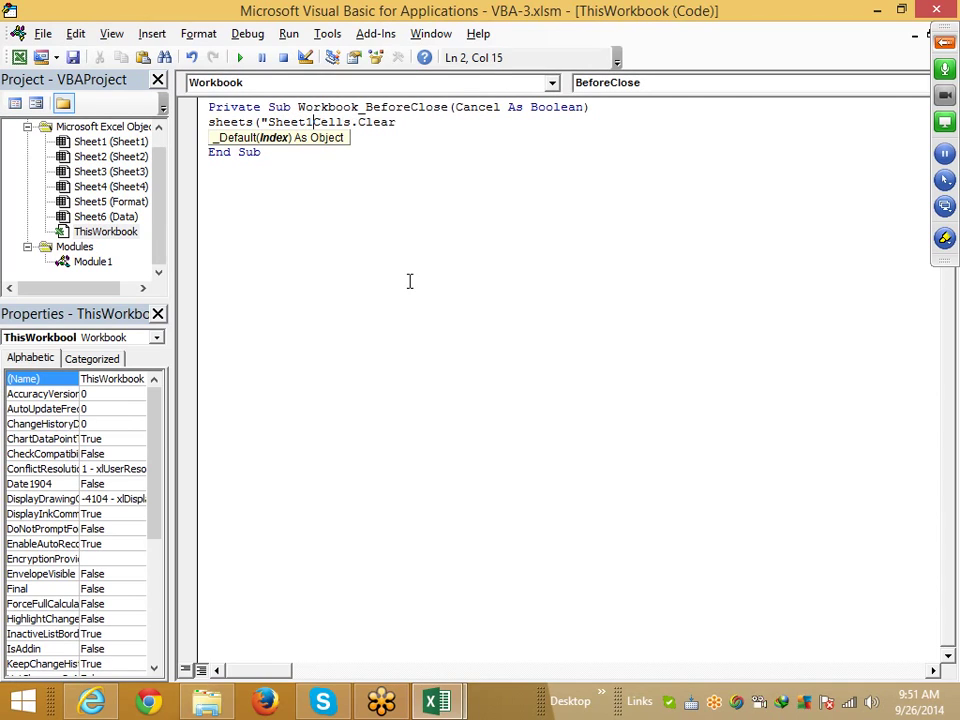
pyautogui.write('").')
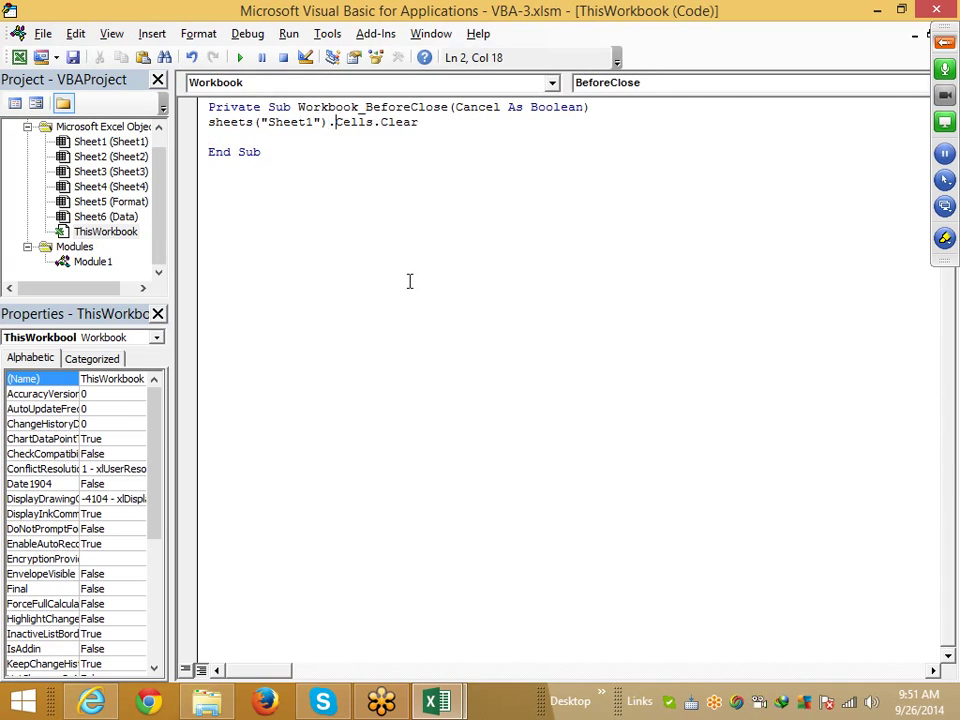
pyautogui.click(409, 281)
# - Experiment with retyping the Clear method, then undo to restore the plain Cells.Clear statement
pyautogui.click(491, 119)
pyautogui.hotkey('ctrl', 'shift', 'Left')
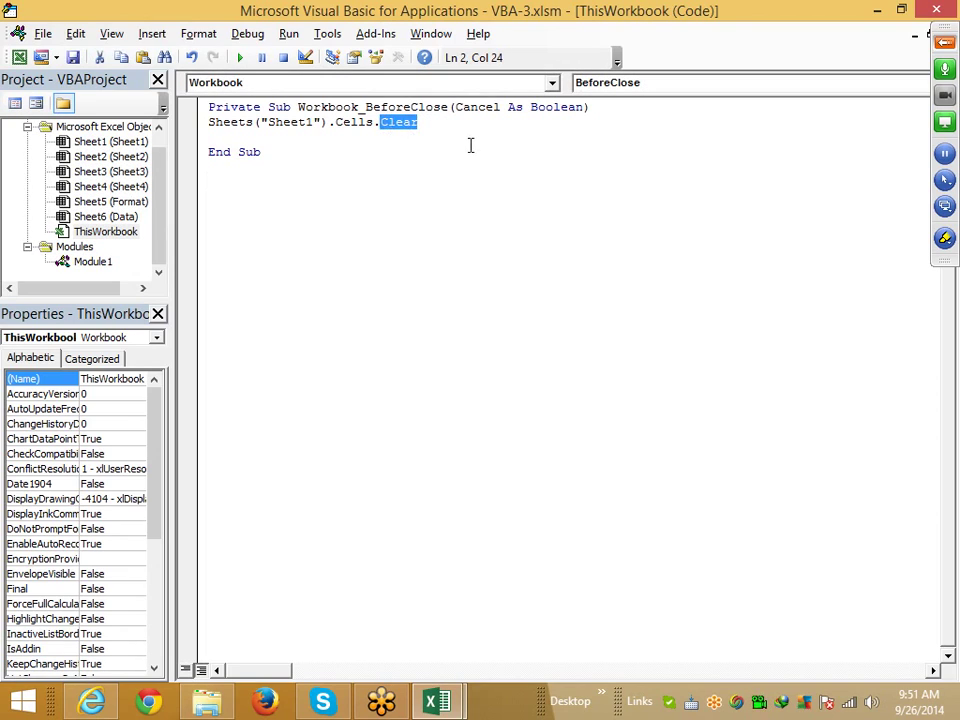
pyautogui.press('BackSpace')
pyautogui.press('BackSpace')
pyautogui.write('.')
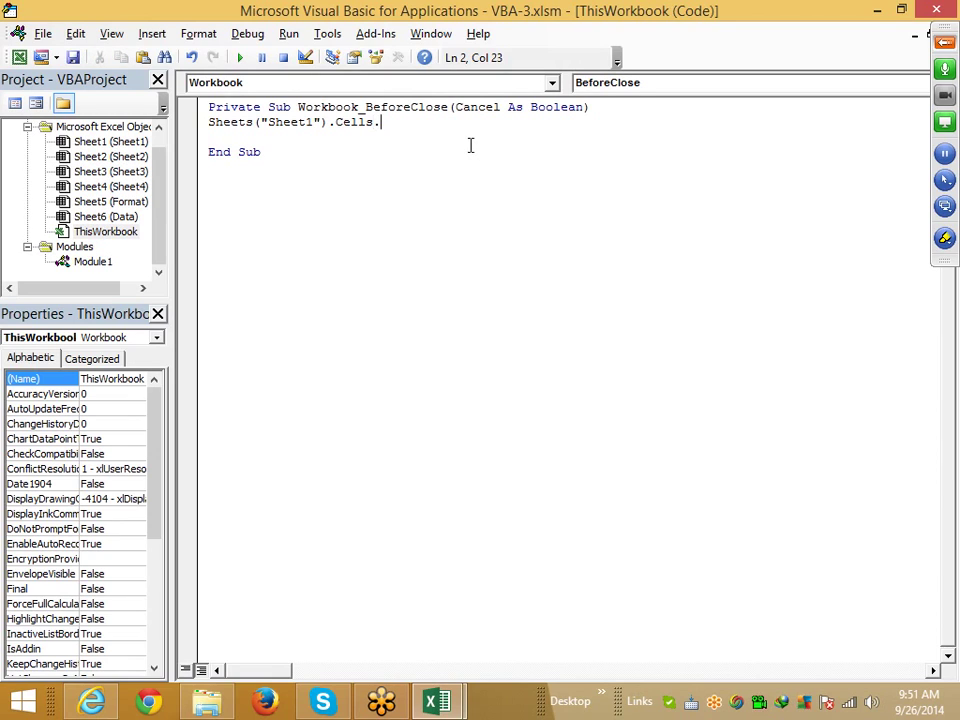
pyautogui.write('c')
pyautogui.press('BackSpace')
pyautogui.press('BackSpace')
pyautogui.write('.')
pyautogui.write('c')
pyautogui.write('lre')
pyautogui.write('a')
pyautogui.press('BackSpace')
pyautogui.press('BackSpace')
pyautogui.press('BackSpace')
pyautogui.write('ea')
pyautogui.press('BackSpace')
pyautogui.press('BackSpace')
pyautogui.press('BackSpace')
pyautogui.press('BackSpace')
pyautogui.write('.')
pyautogui.hotkey('ctrl', 'z')
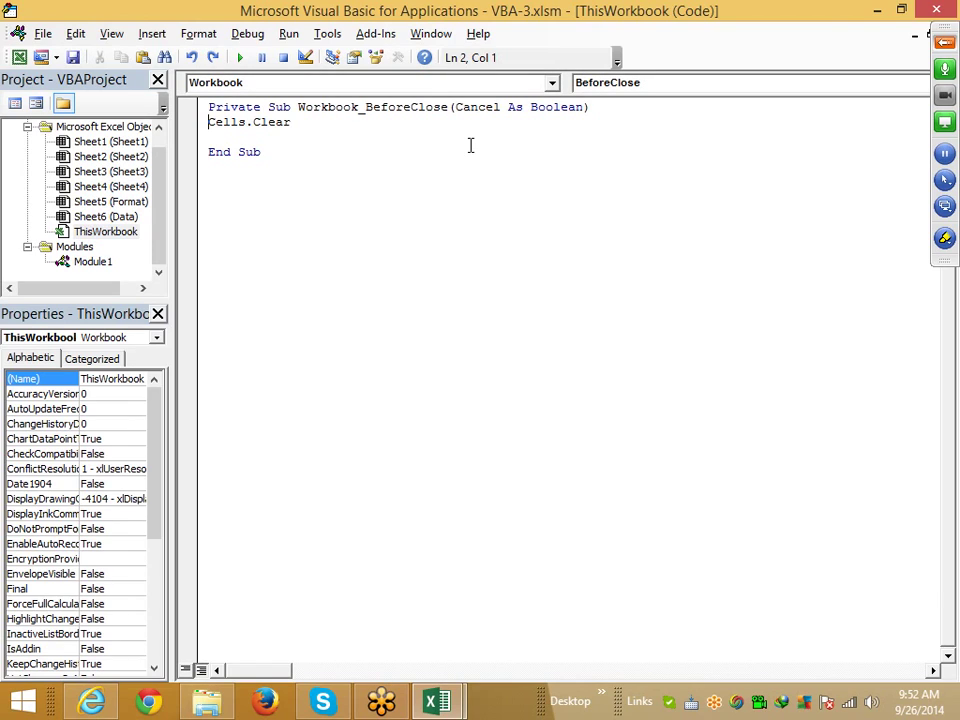
pyautogui.press('Right')
pyautogui.press('Right')
pyautogui.press('Right')
pyautogui.press('Right')
pyautogui.press('Right')
pyautogui.press('Right')
pyautogui.press('Right')
pyautogui.press('BackSpace')
pyautogui.press('BackSpace')
pyautogui.press('BackSpace')
pyautogui.press('BackSpace')
pyautogui.press('BackSpace')
pyautogui.press('BackSpace')
pyautogui.write(',')
pyautogui.press('BackSpace')
pyautogui.write('.c')
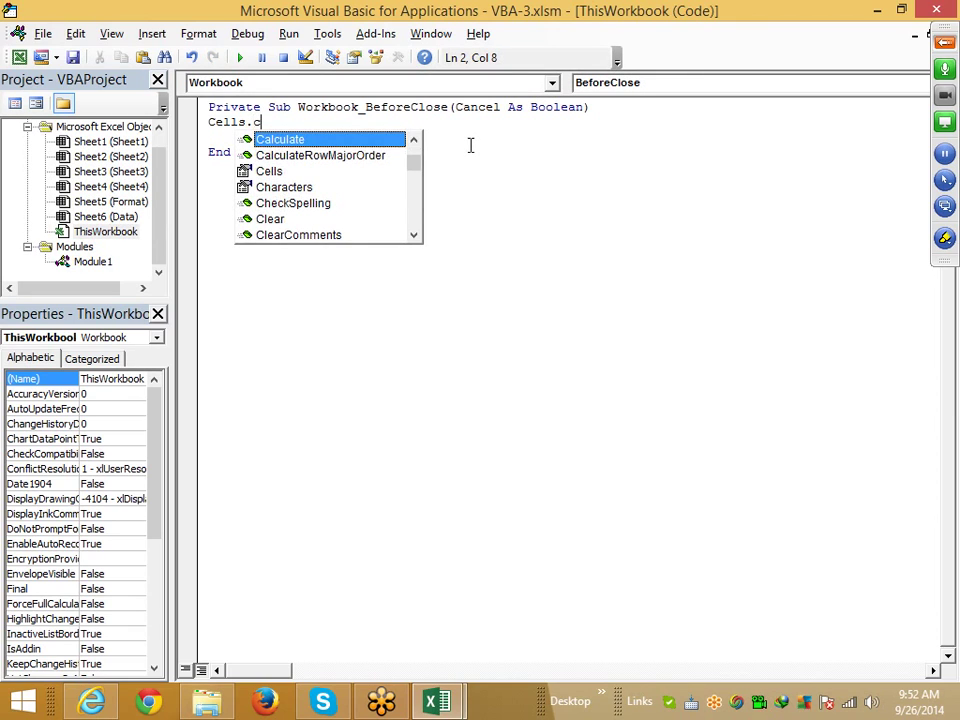
pyautogui.write('l')
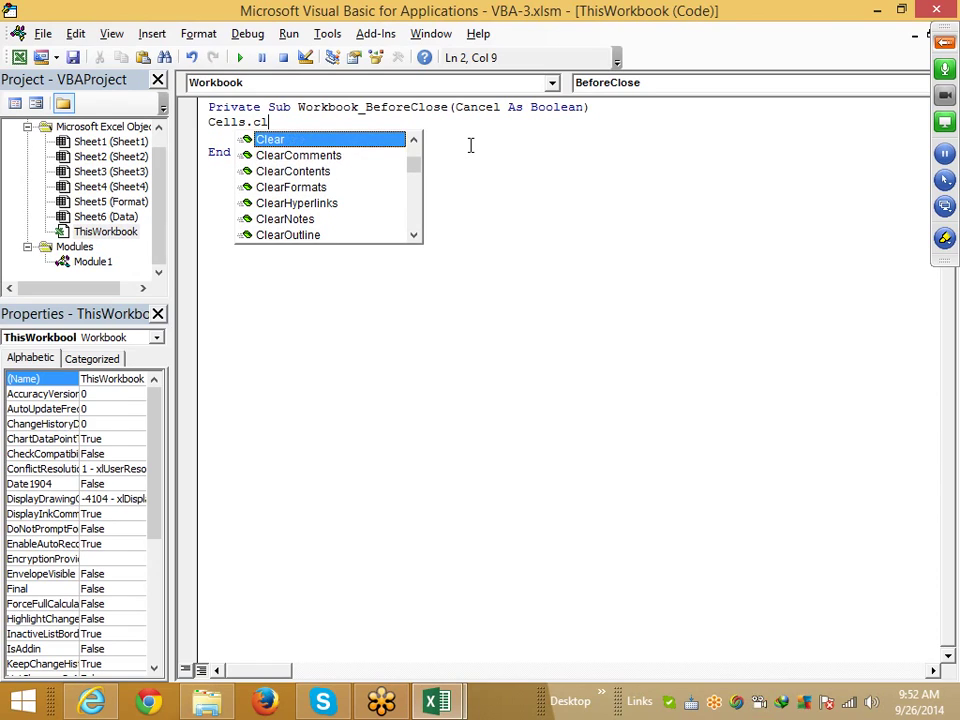
pyautogui.press('Down')
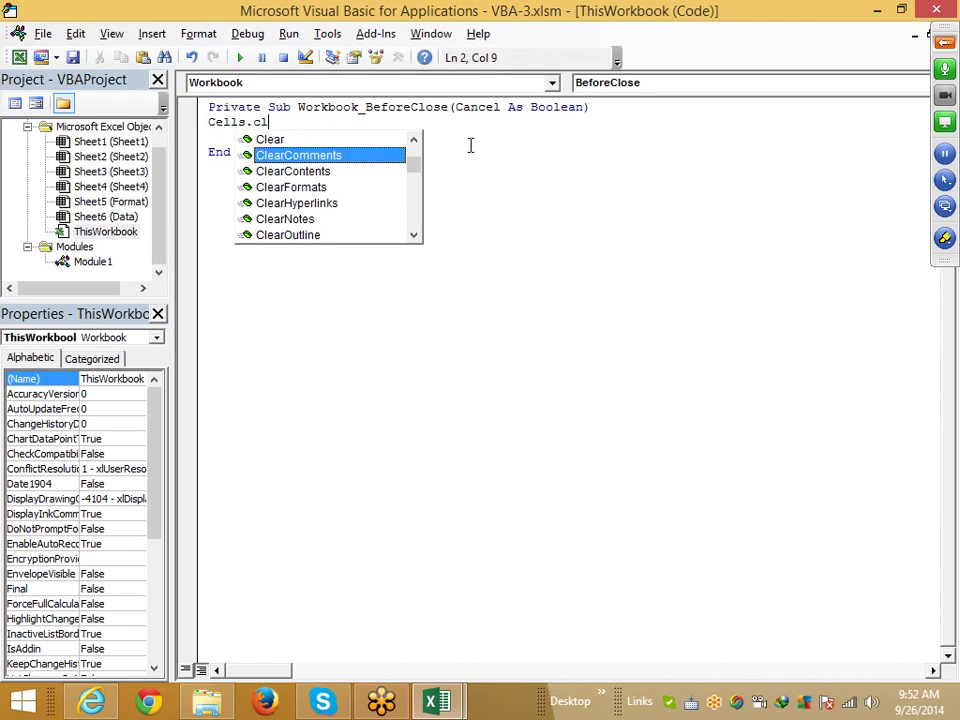
pyautogui.press('Down')
pyautogui.press('Down')
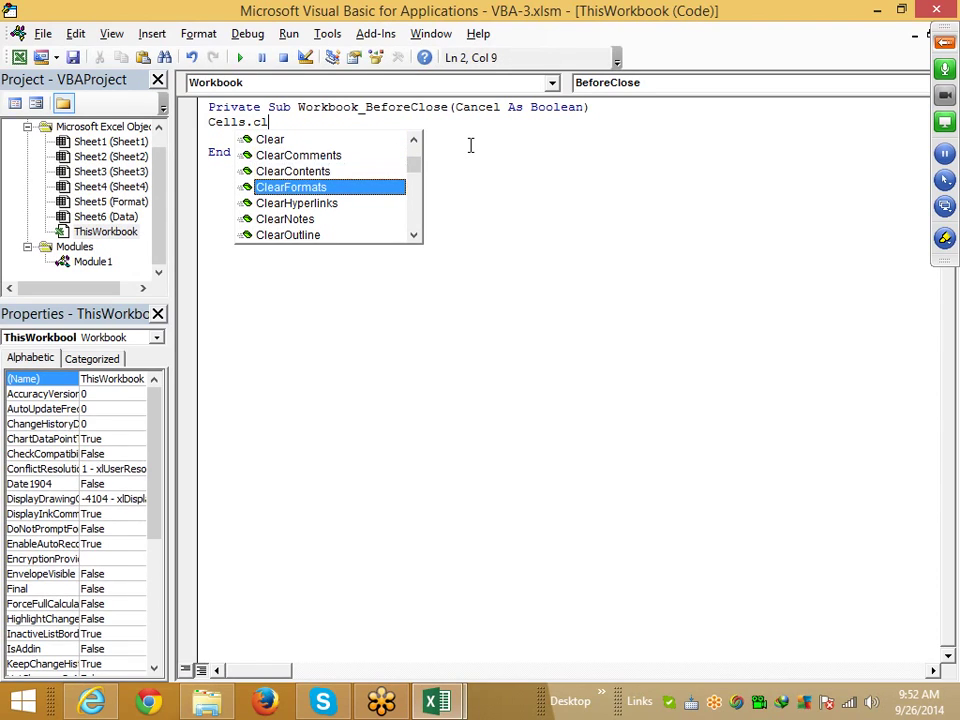
pyautogui.press('Down')
pyautogui.press('Down')
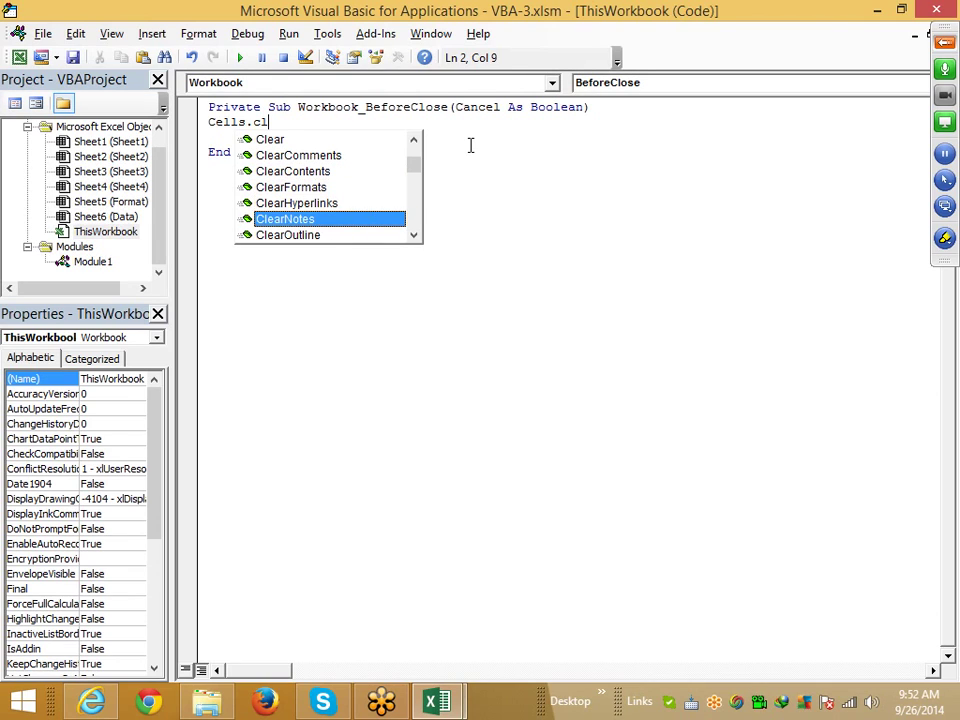
pyautogui.press('Down')
pyautogui.press('Down')
pyautogui.press('Up')
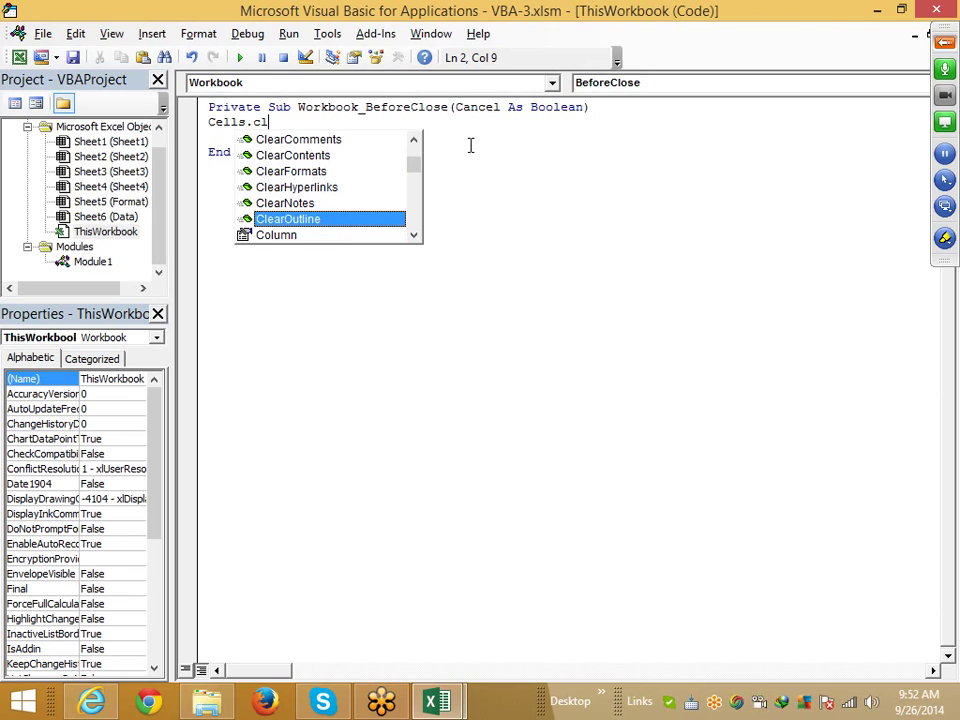
pyautogui.press('Up')
pyautogui.press('Up')
pyautogui.press('Up')
pyautogui.press('Up')
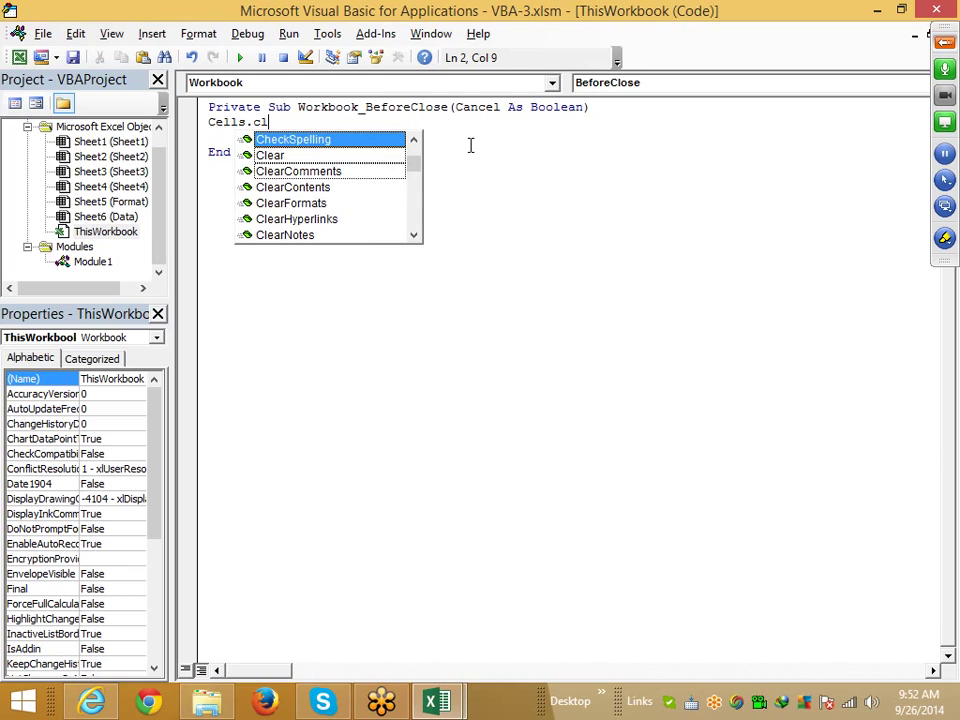
pyautogui.press('Up')
pyautogui.press('Down')
pyautogui.press('Down')
pyautogui.press('Tab')
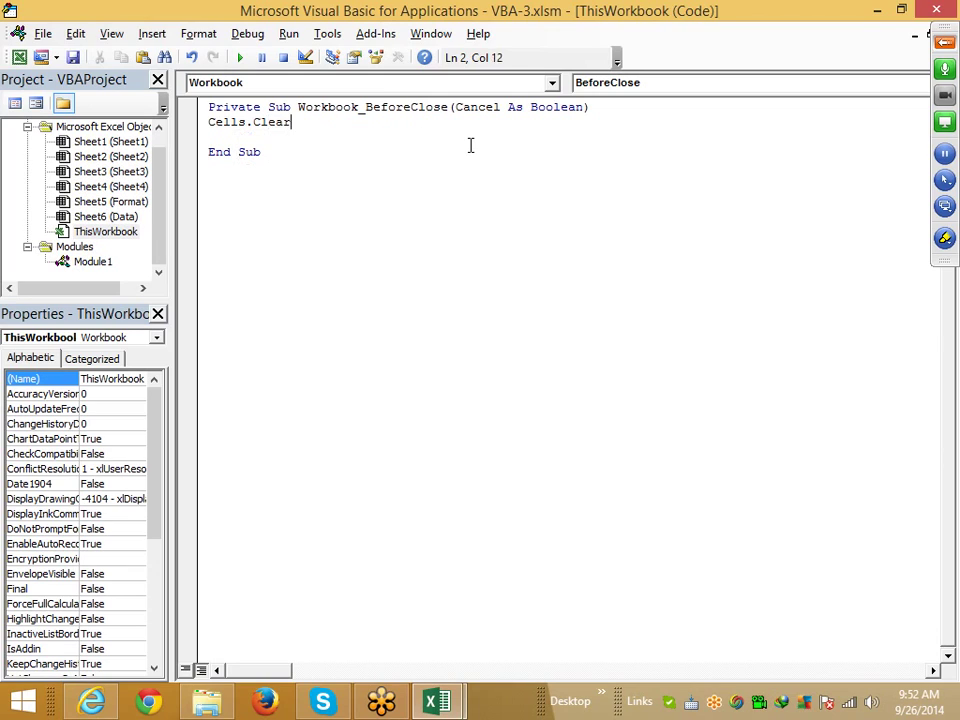
pyautogui.press('Return')
pyautogui.press('Left')
pyautogui.press('Left')
pyautogui.press('Left')
pyautogui.press('Left')
pyautogui.press('Left')
pyautogui.press('Left')
pyautogui.press('Left')
pyautogui.press('Left')
pyautogui.press('Left')
pyautogui.press('Left')
pyautogui.press('Left')
pyautogui.press('Left')
# - Confirm the dropdowns show Workbook / BeforeClose, then close the VBA editor back to the Format sheet
pyautogui.click(232, 82)
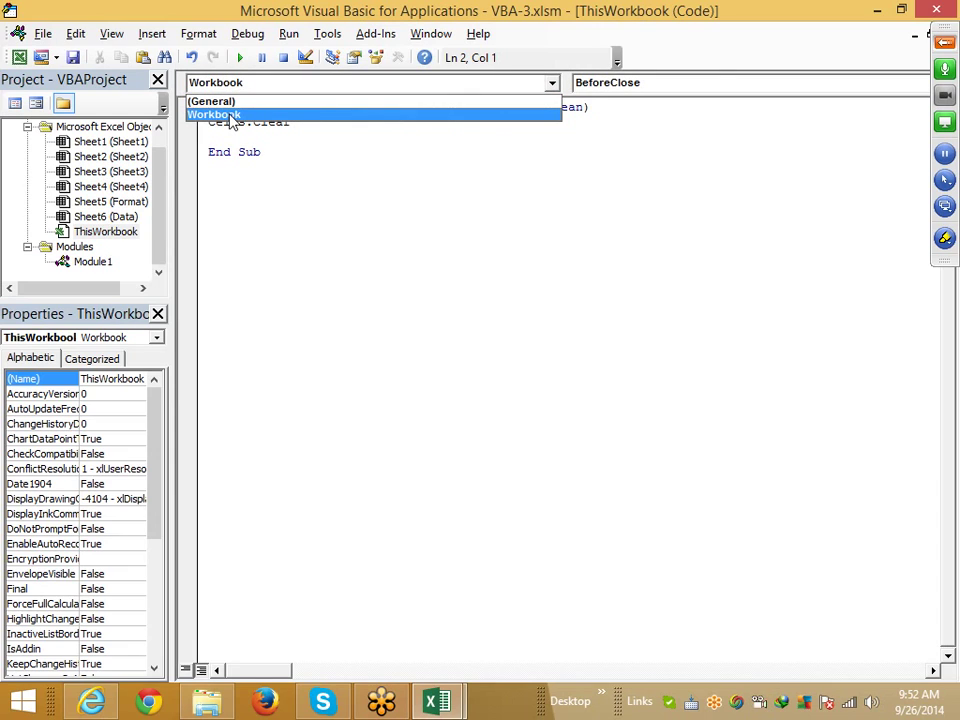
pyautogui.click(230, 115)
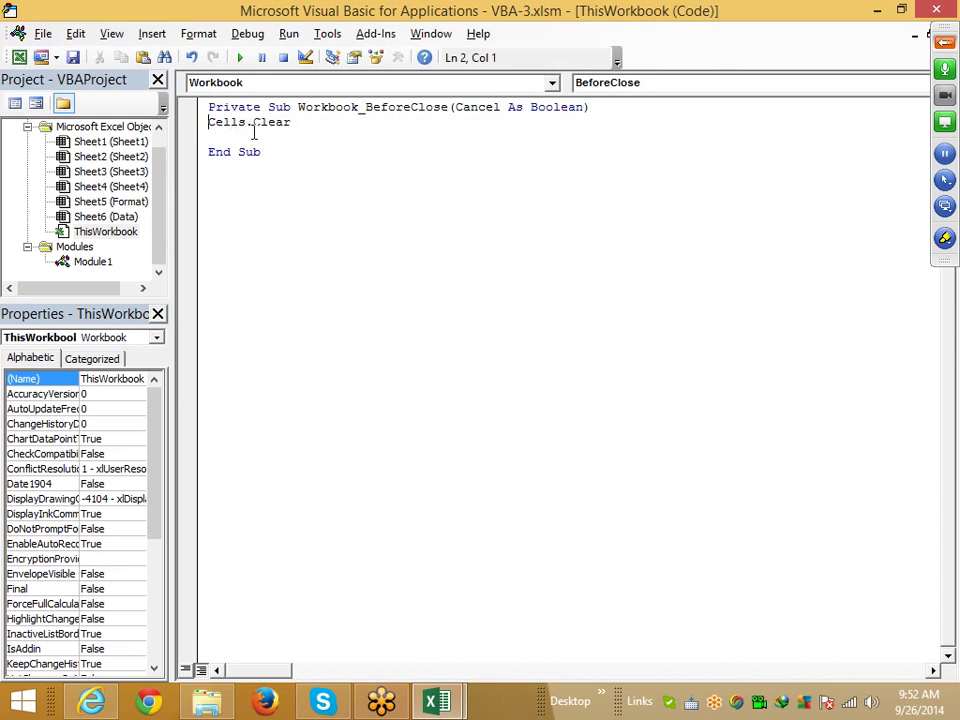
pyautogui.click(369, 220)
pyautogui.click(661, 85)
pyautogui.click(661, 92)
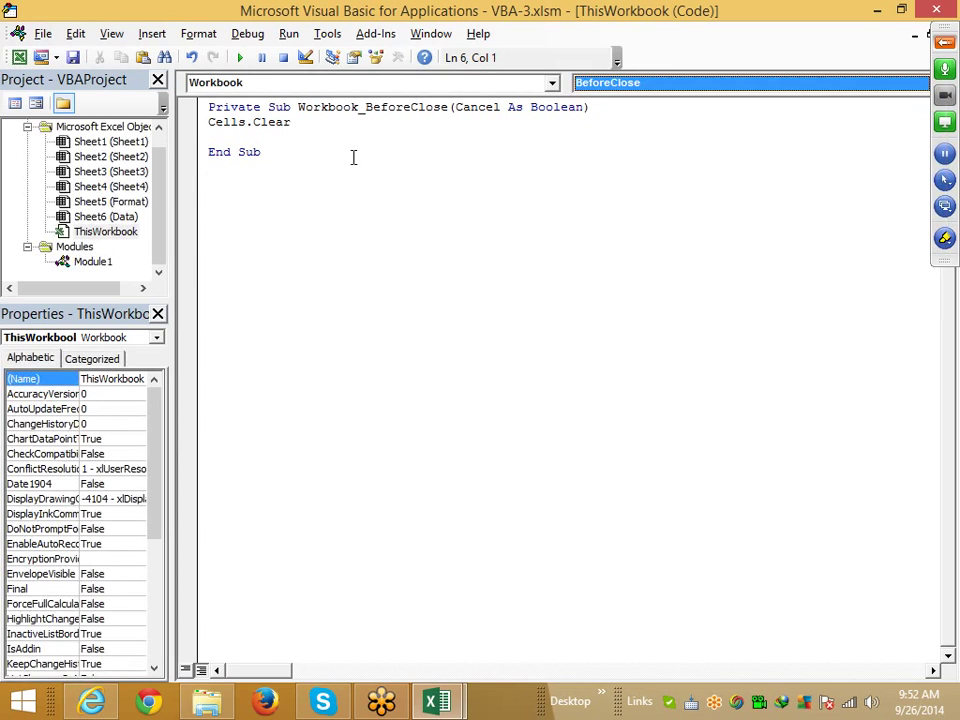
pyautogui.click(302, 86)
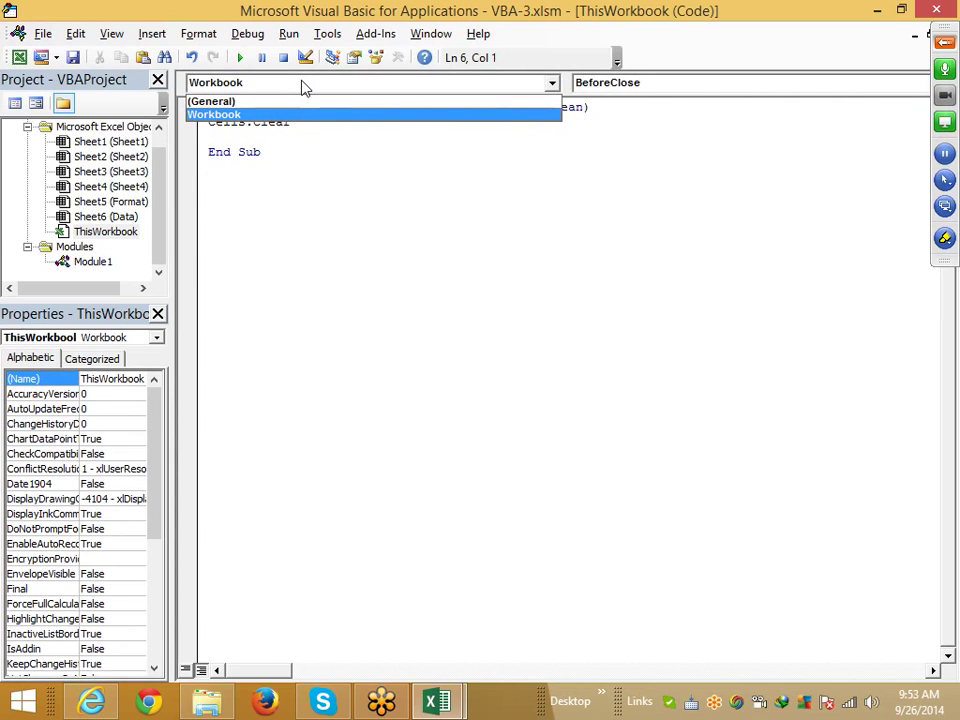
pyautogui.click(298, 116)
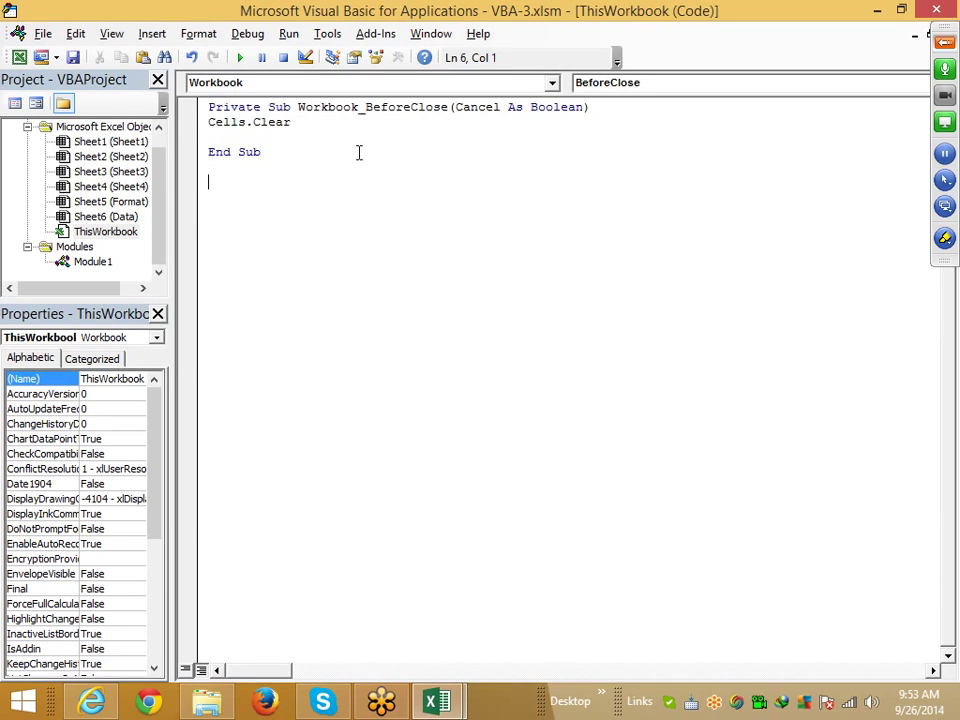
pyautogui.click(319, 124)
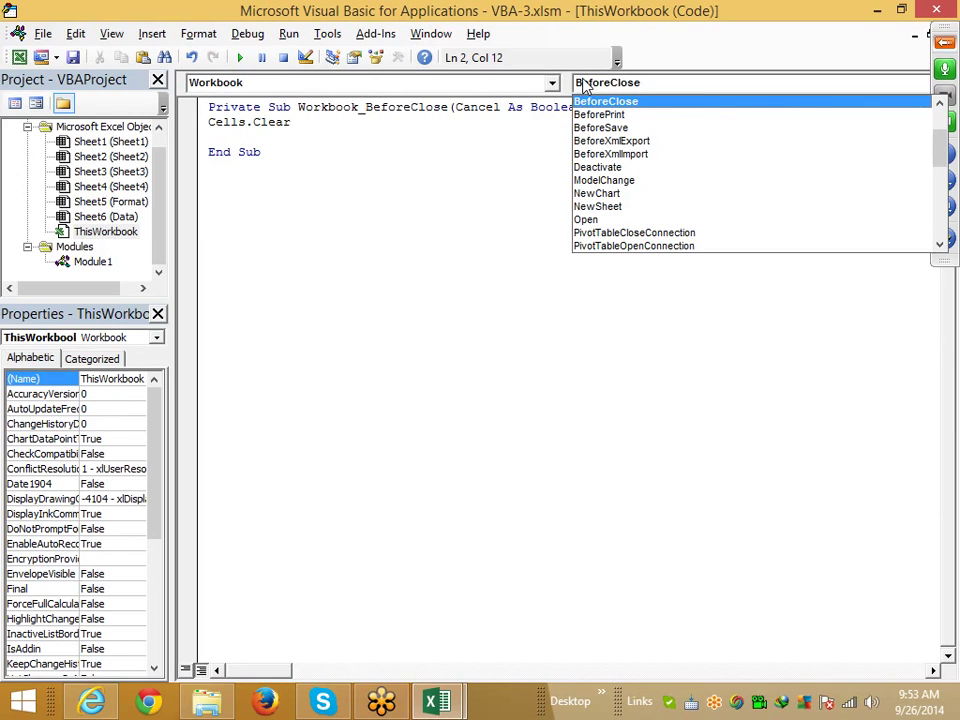
pyautogui.press('Escape')
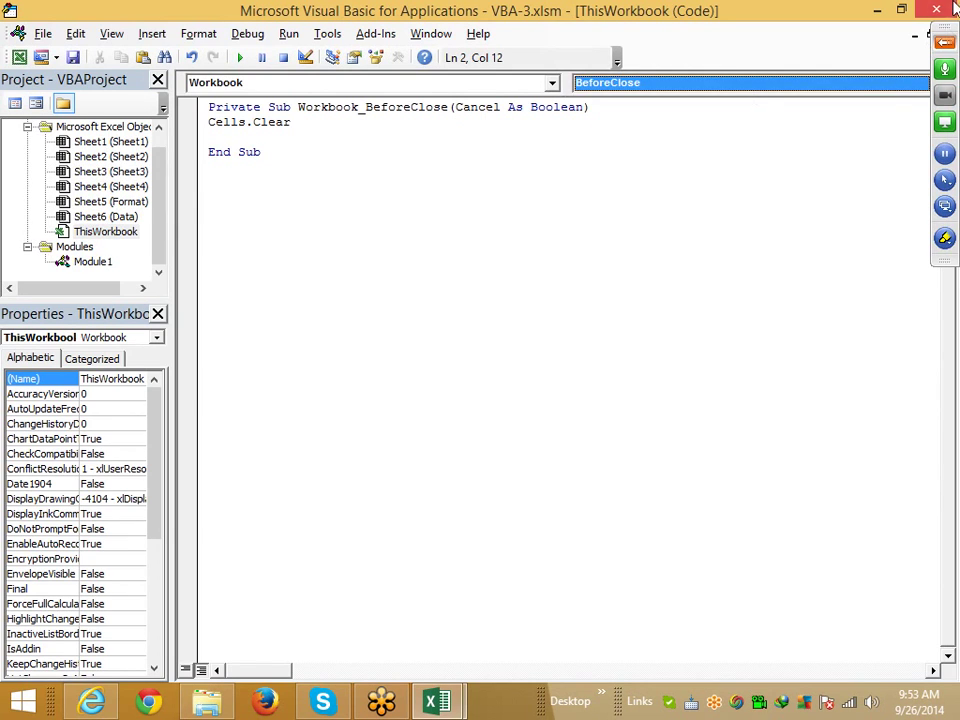
pyautogui.click(940, 9)
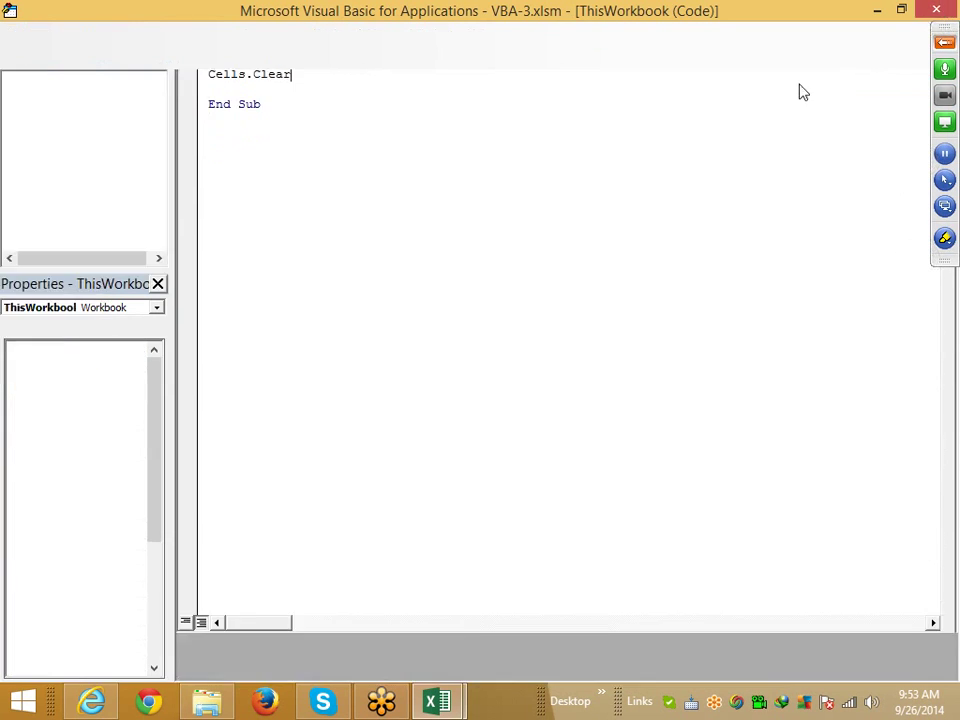
pyautogui.click(236, 356)
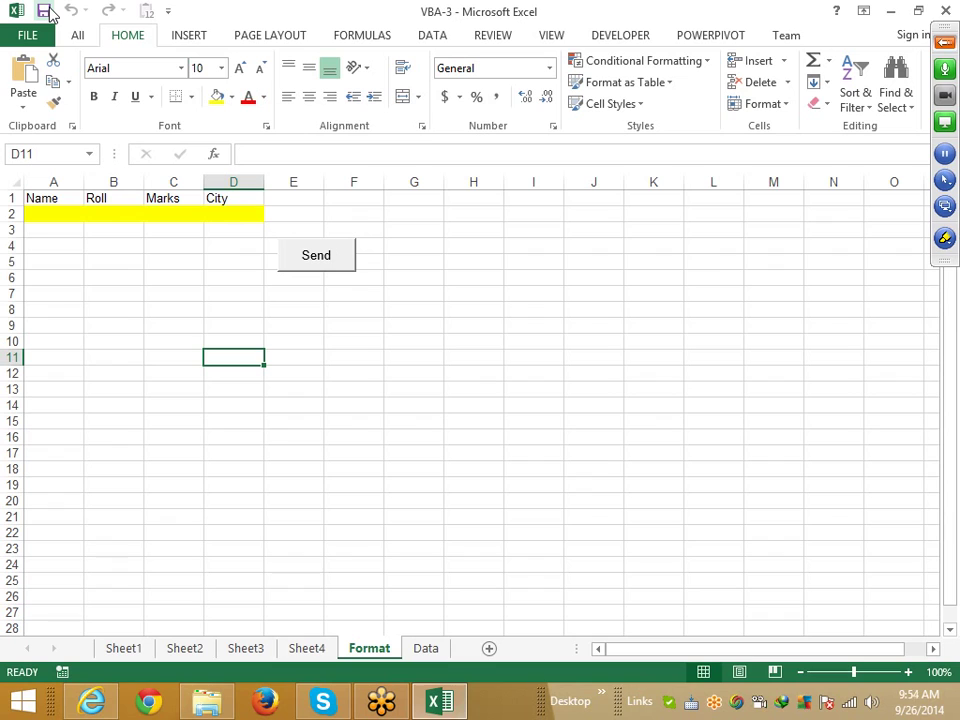
# - Switch from the Excel workbook to Gmail and start a blank new message
pyautogui.click(92, 701)
pyautogui.click(88, 190)
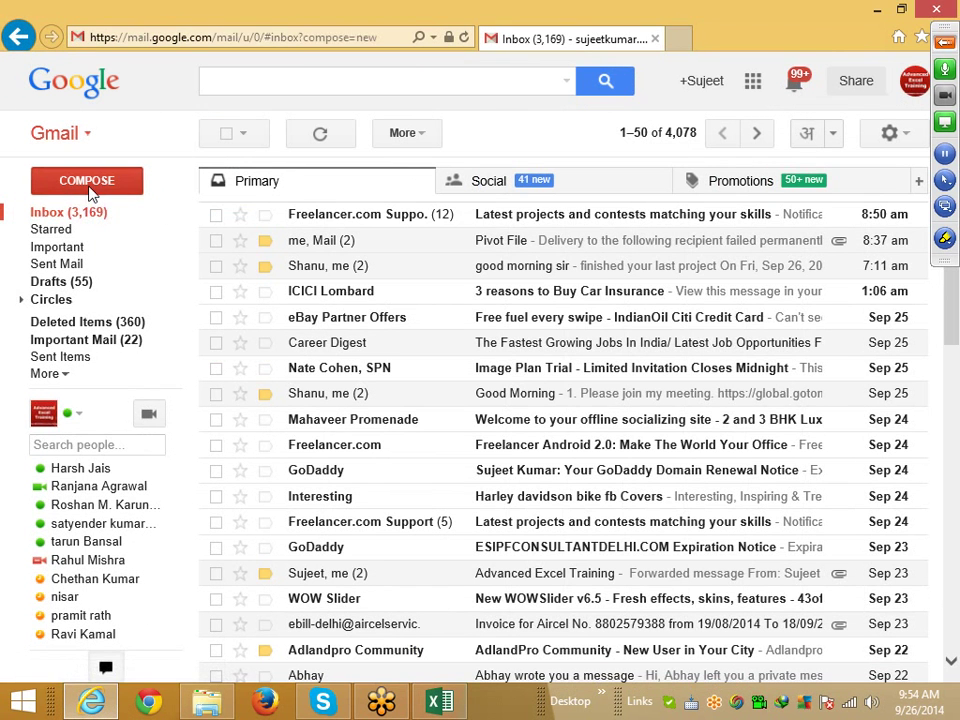
# - Open the GoToMeeting panel's invitation options, then close the invitation box
pyautogui.click(948, 44)
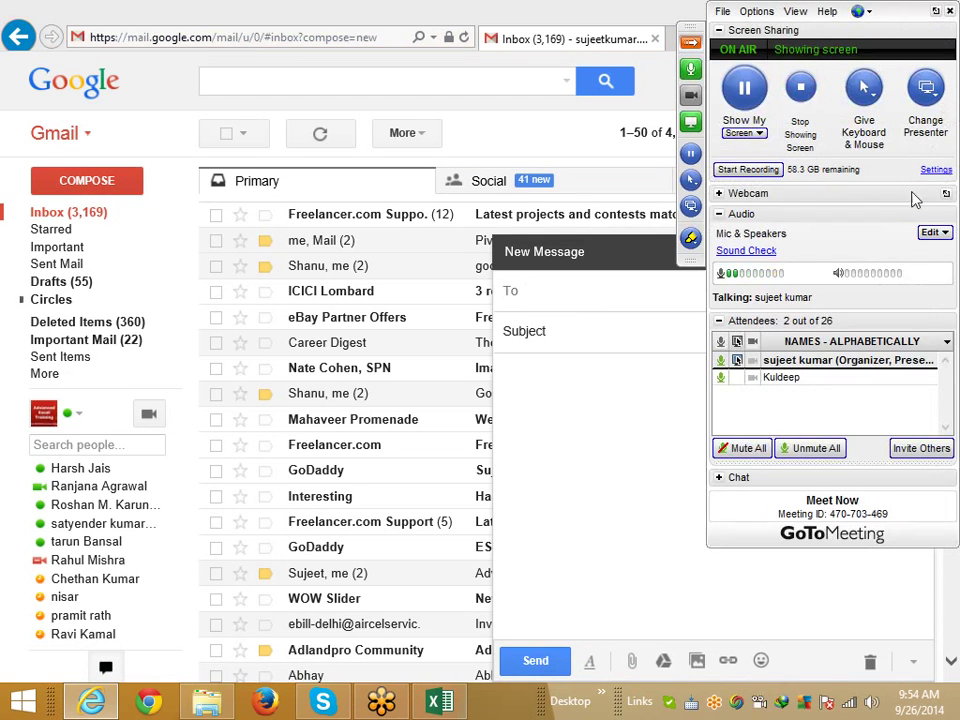
pyautogui.click(921, 448)
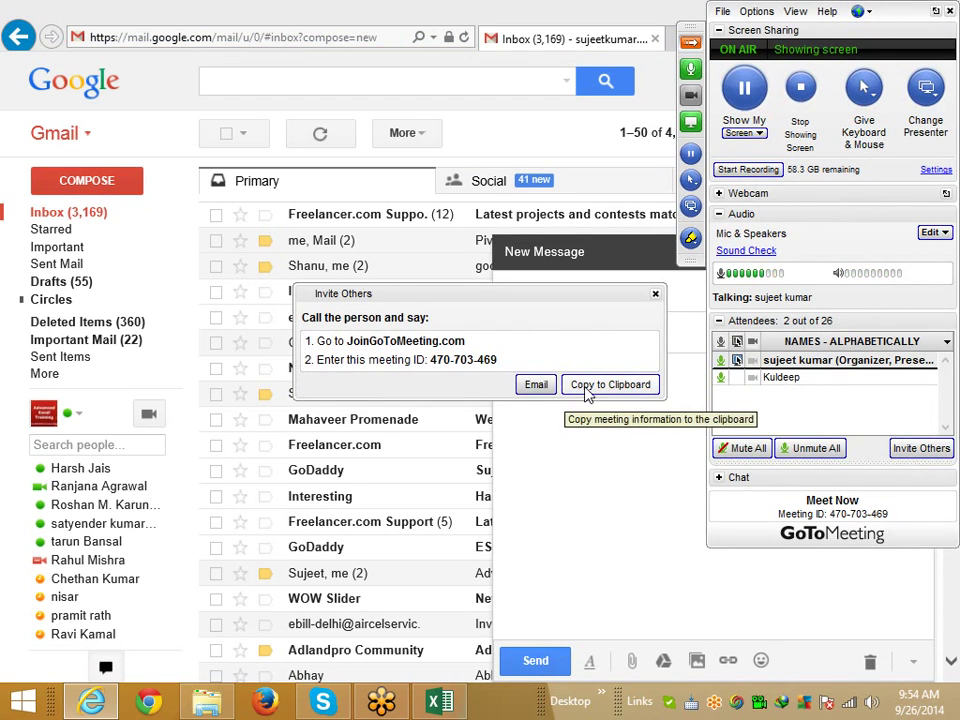
pyautogui.click(657, 298)
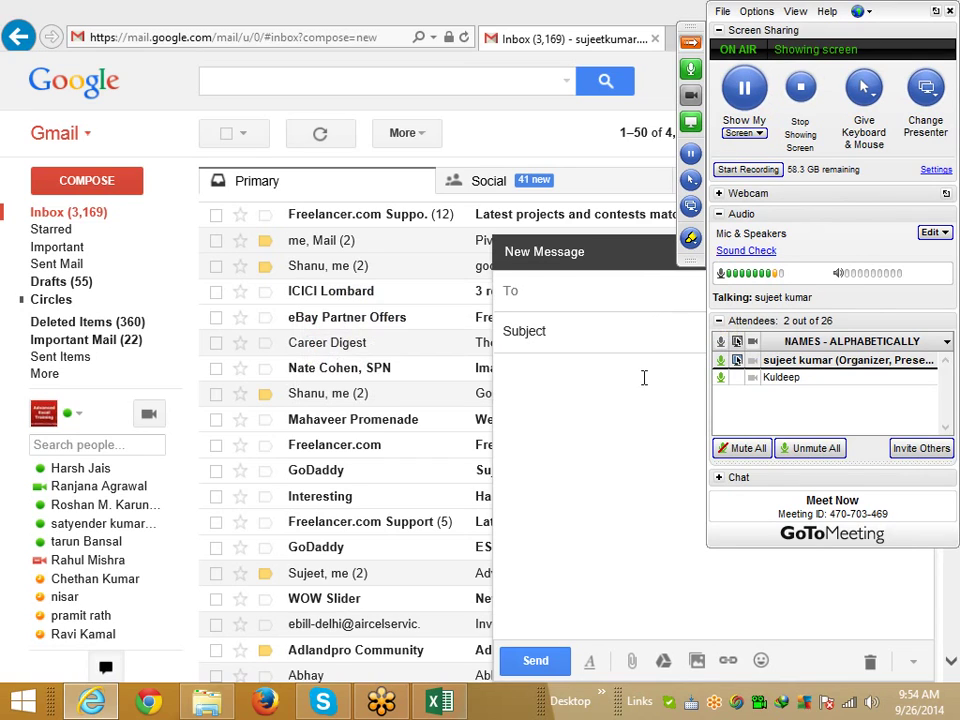
pyautogui.click(638, 390)
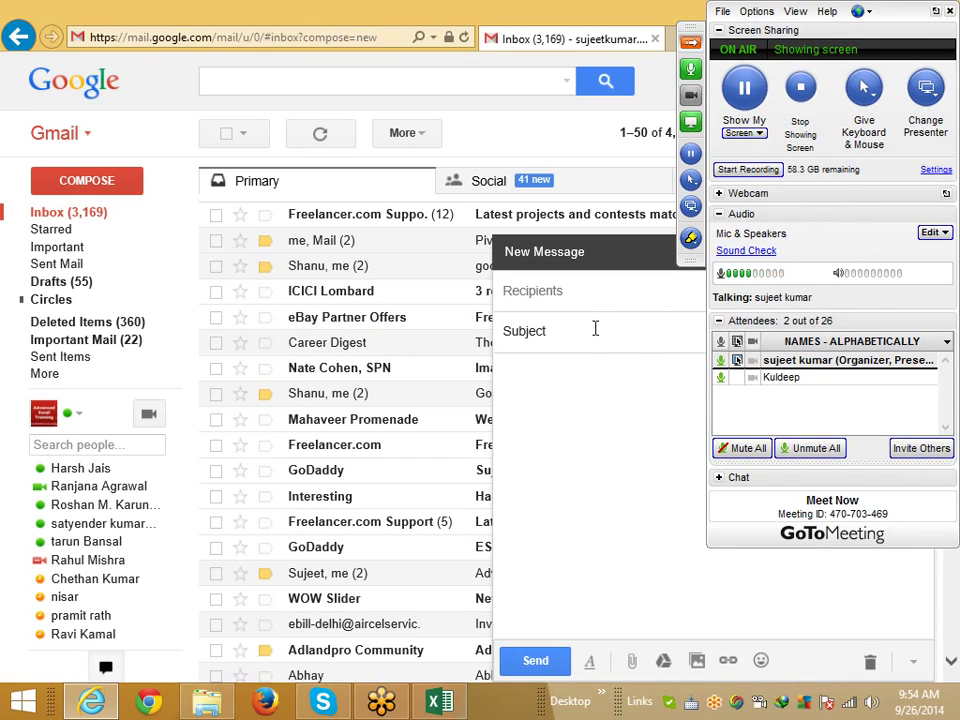
# - Remove the pasted meeting invitation text from the To field, leaving it empty
pyautogui.click(575, 305)
pyautogui.hotkey('ctrl', 'v')
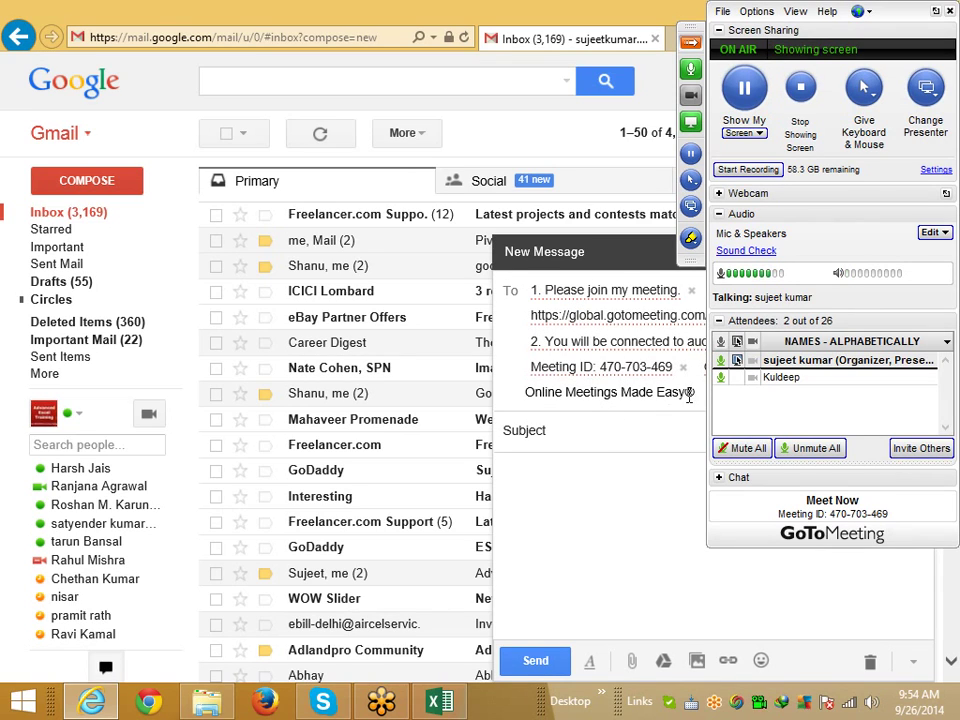
pyautogui.hotkey('shift', 'Home')
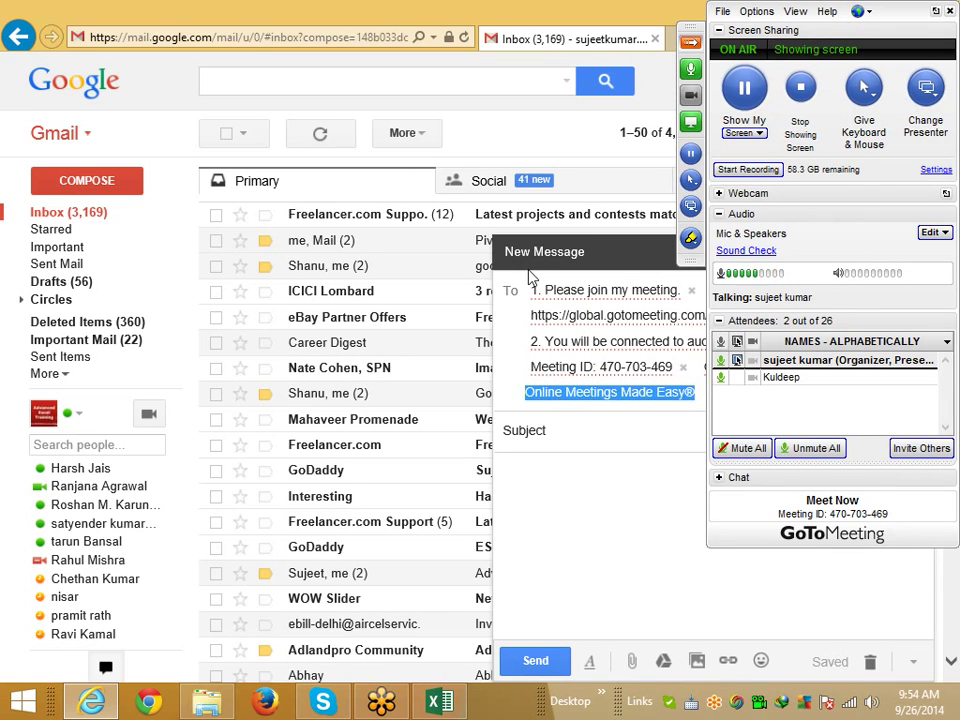
pyautogui.press('BackSpace')
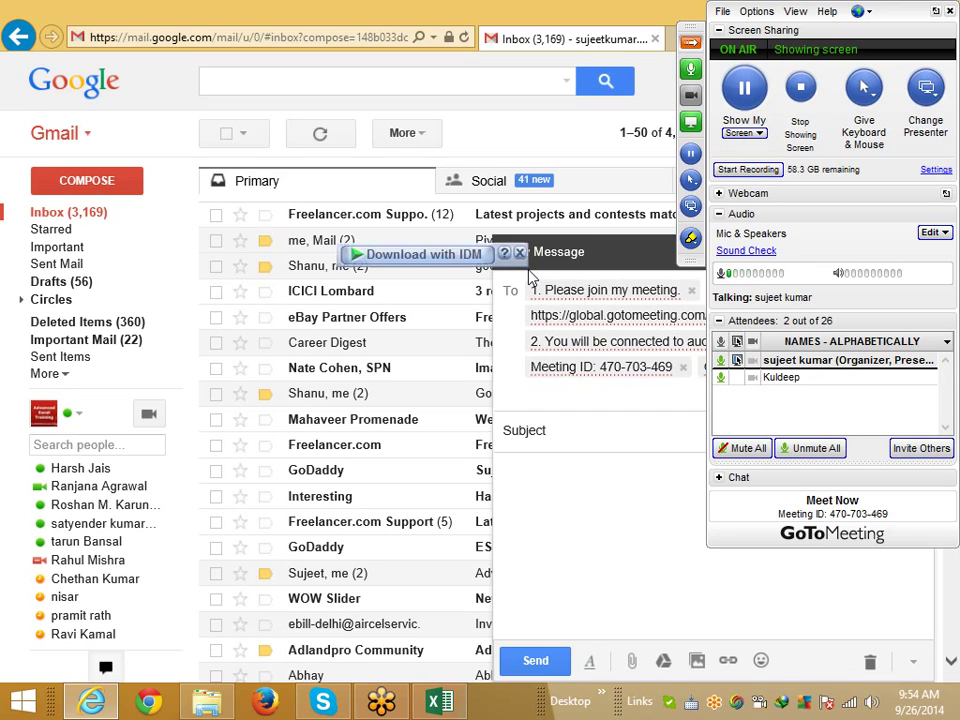
pyautogui.hotkey('ctrl', 'a')
pyautogui.press('BackSpace')
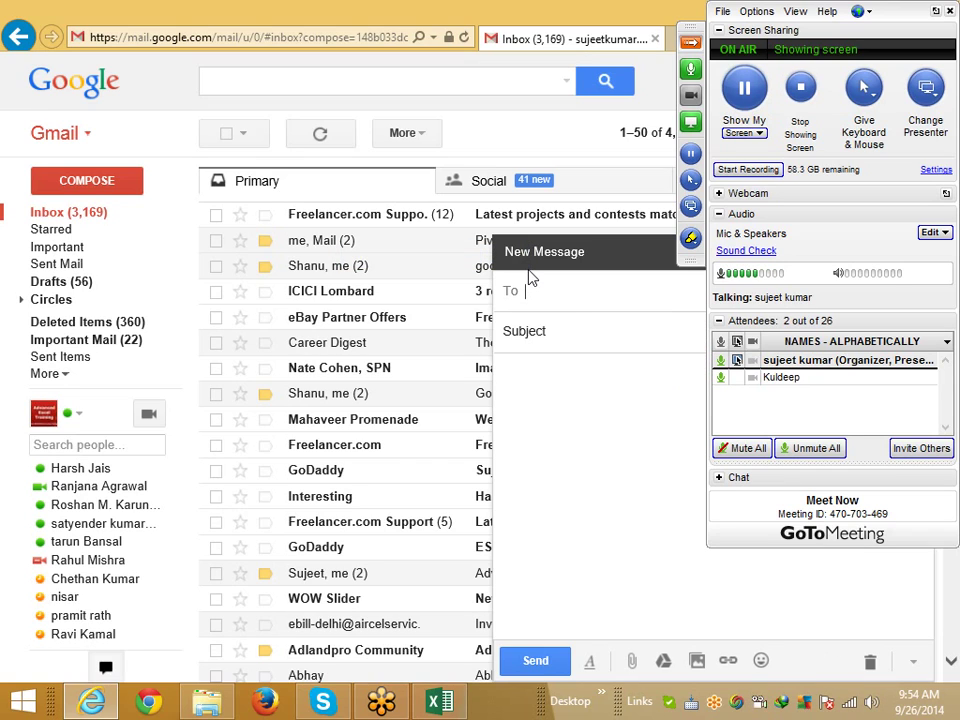
# - Copy the meeting attendee's e-mail address to the clipboard
pyautogui.rightClick(775, 380)
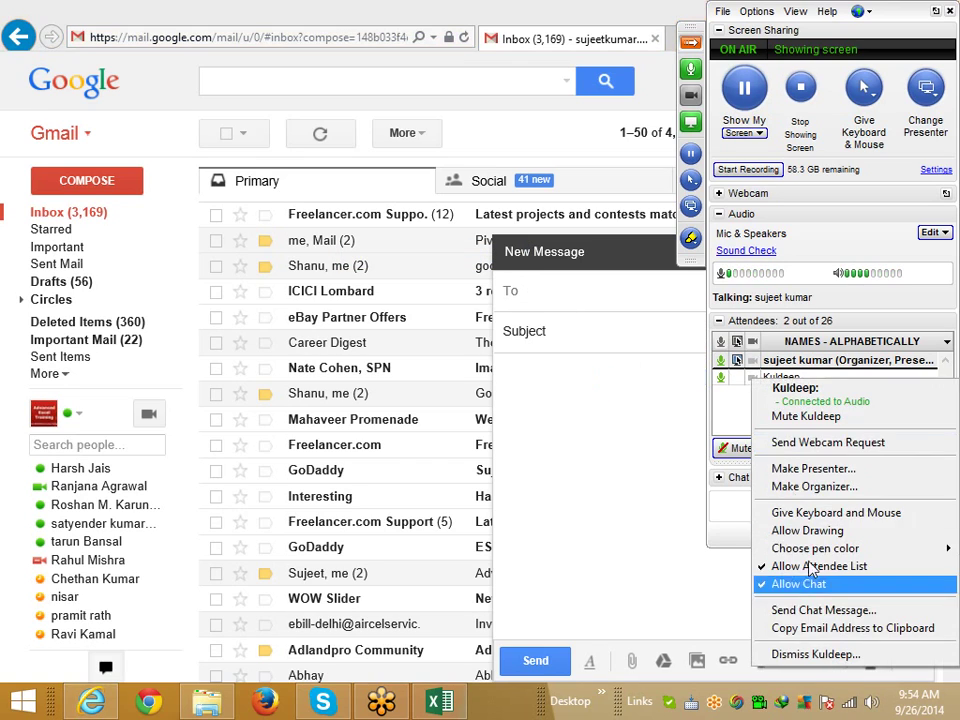
pyautogui.click(808, 627)
pyautogui.click(574, 291)
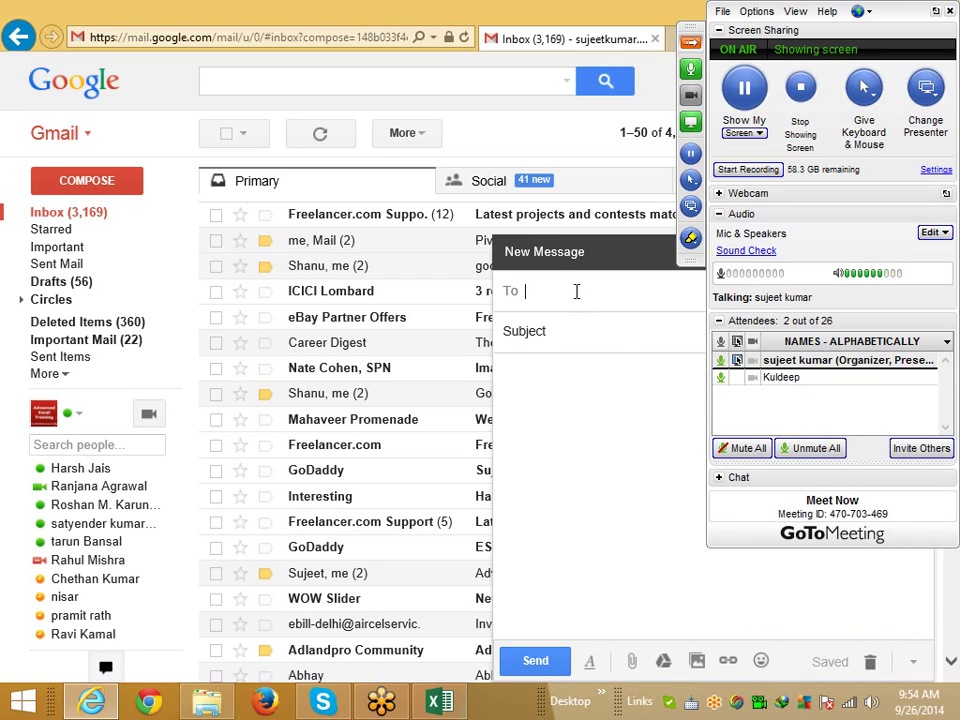
# - Address the message to the attendee's copied e-mail and set the subject to 'File'
pyautogui.hotkey('ctrl', 'v')
pyautogui.click(576, 328)
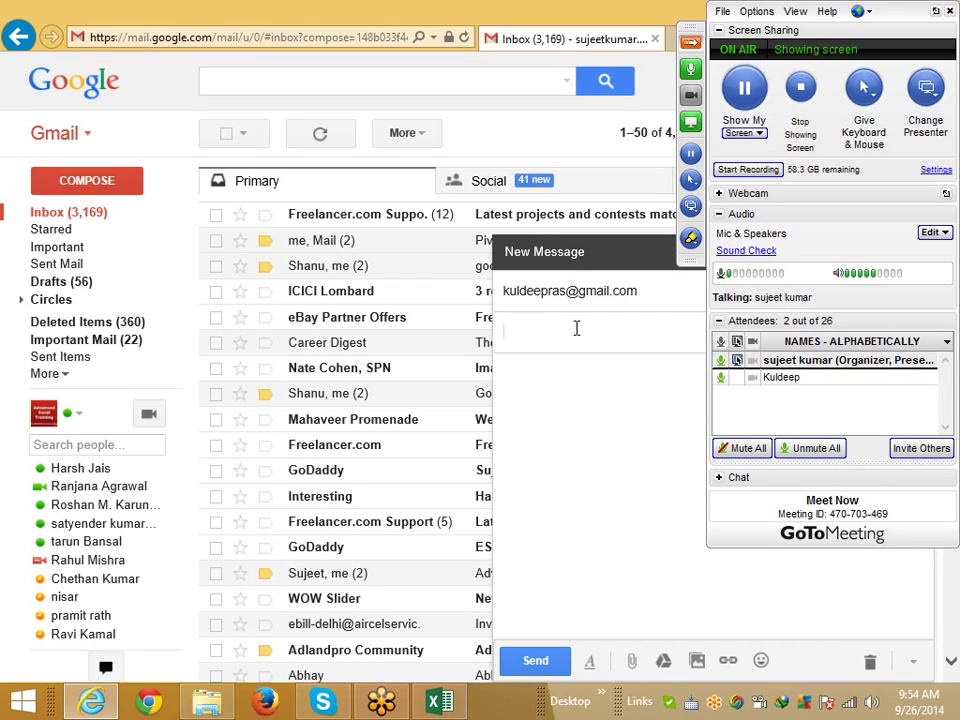
pyautogui.write('F')
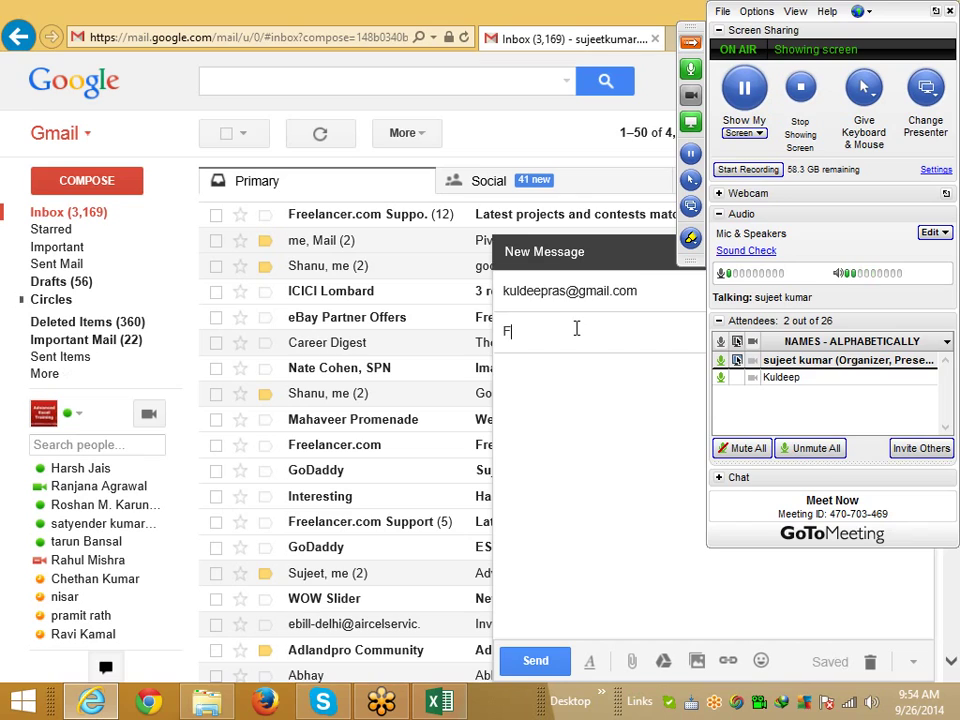
pyautogui.write('ile')
pyautogui.press('Tab')
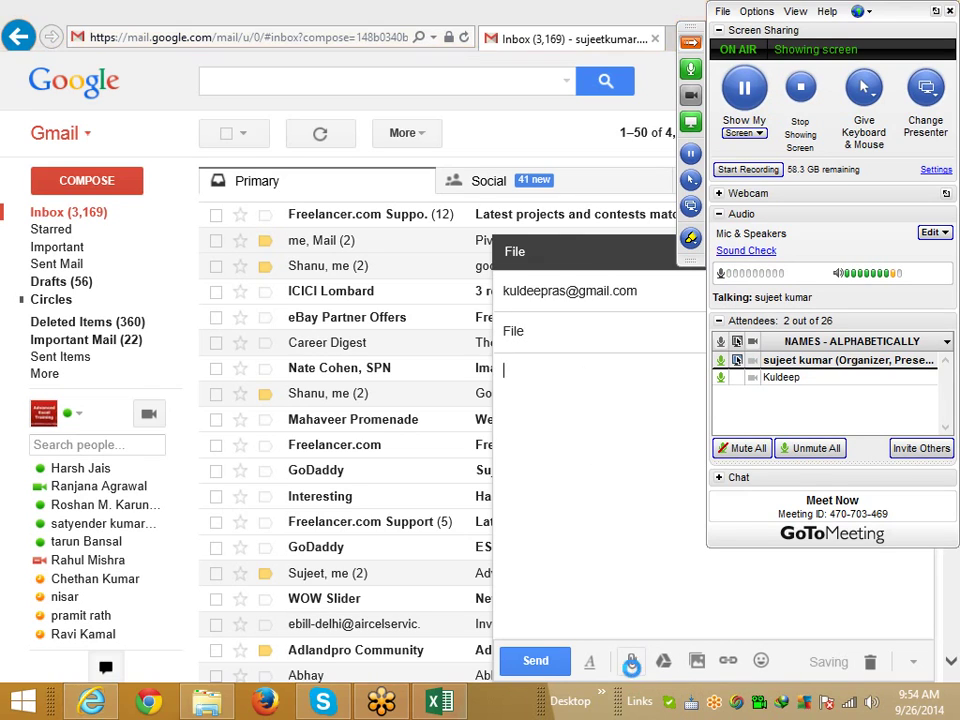
# - Attach the workbook VBA-3.xlsm from Local Disk (D:) to the message
pyautogui.click(632, 661)
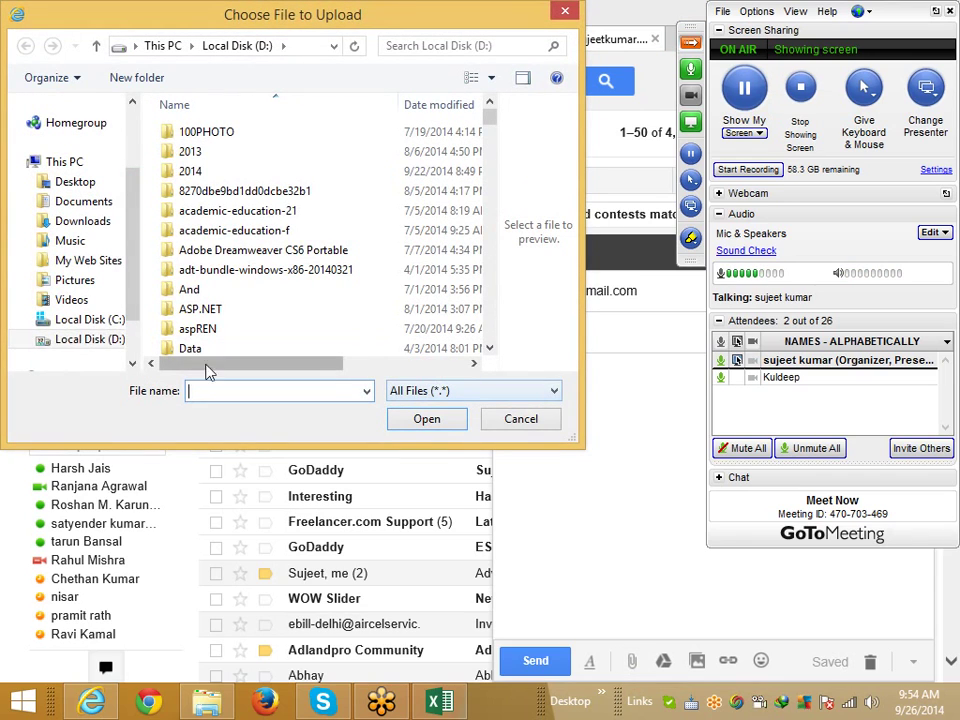
pyautogui.click(90, 342)
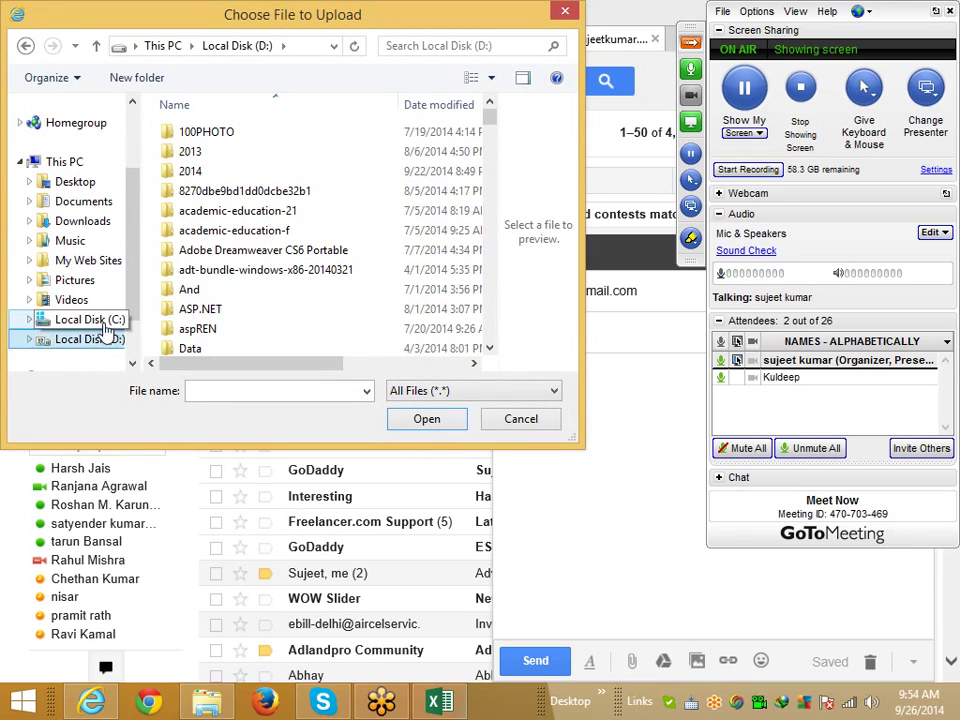
pyautogui.click(90, 319)
pyautogui.click(100, 340)
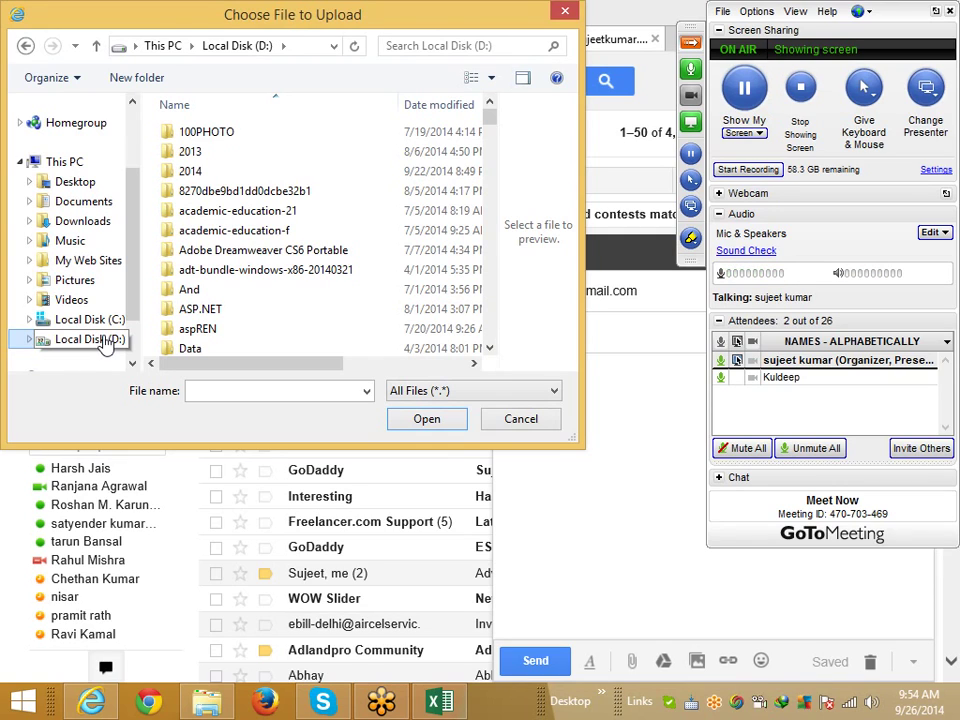
pyautogui.click(105, 344)
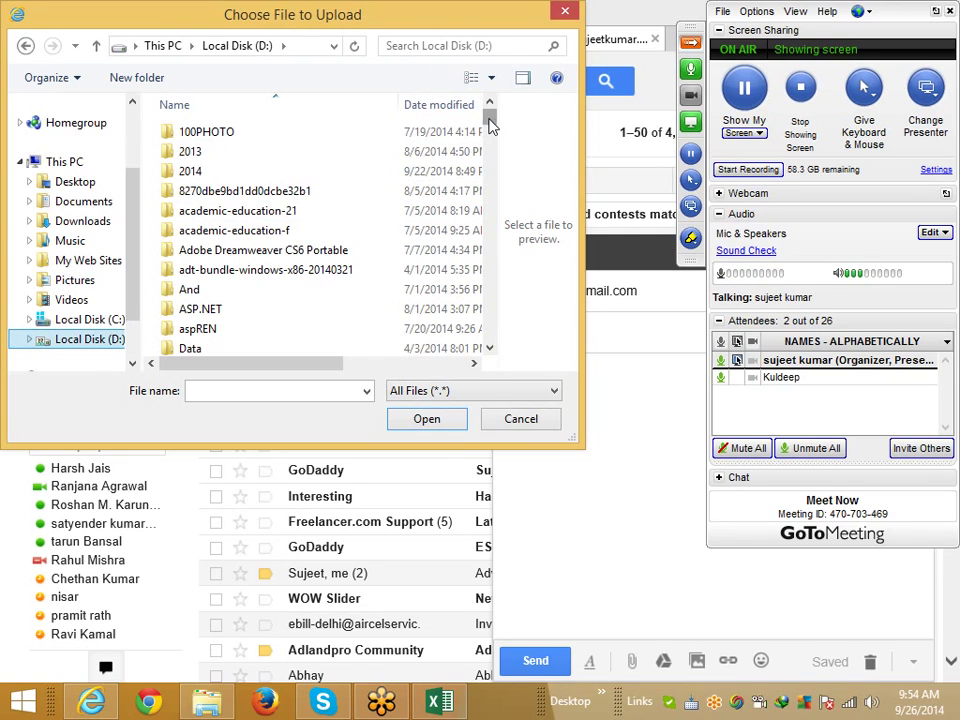
pyautogui.moveTo(490, 118); pyautogui.dragTo(490, 175)
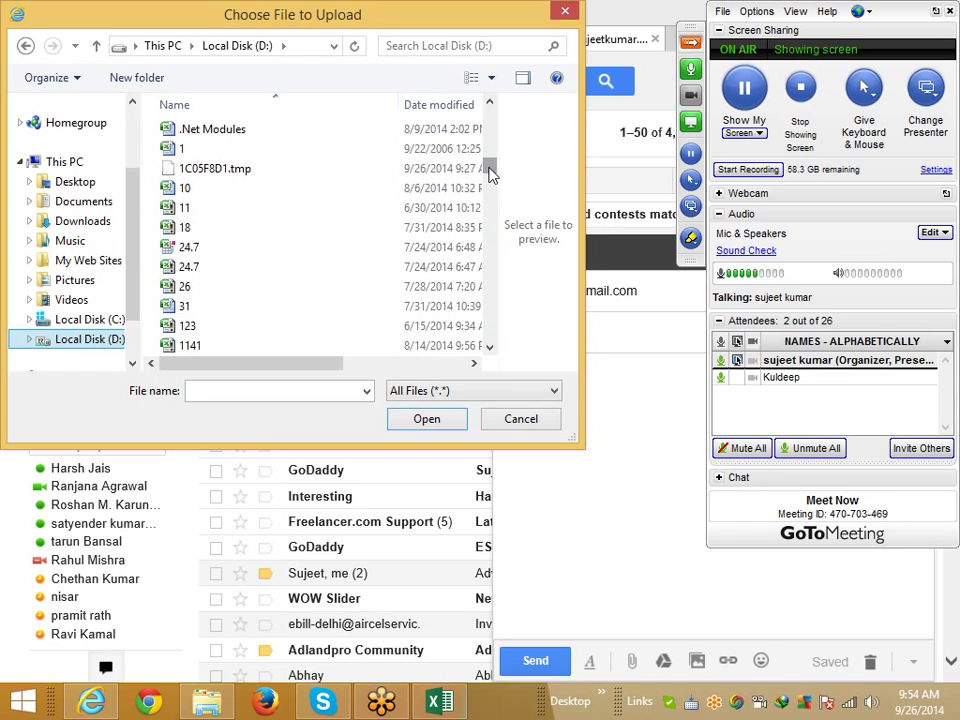
pyautogui.click(315, 236)
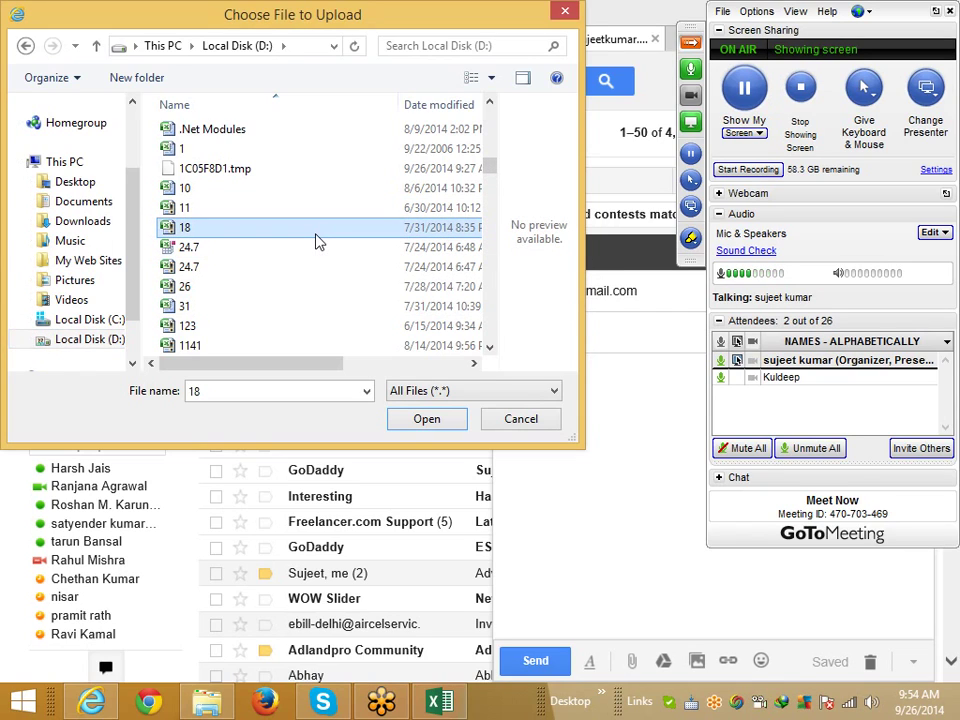
pyautogui.press('v')
pyautogui.click(296, 228)
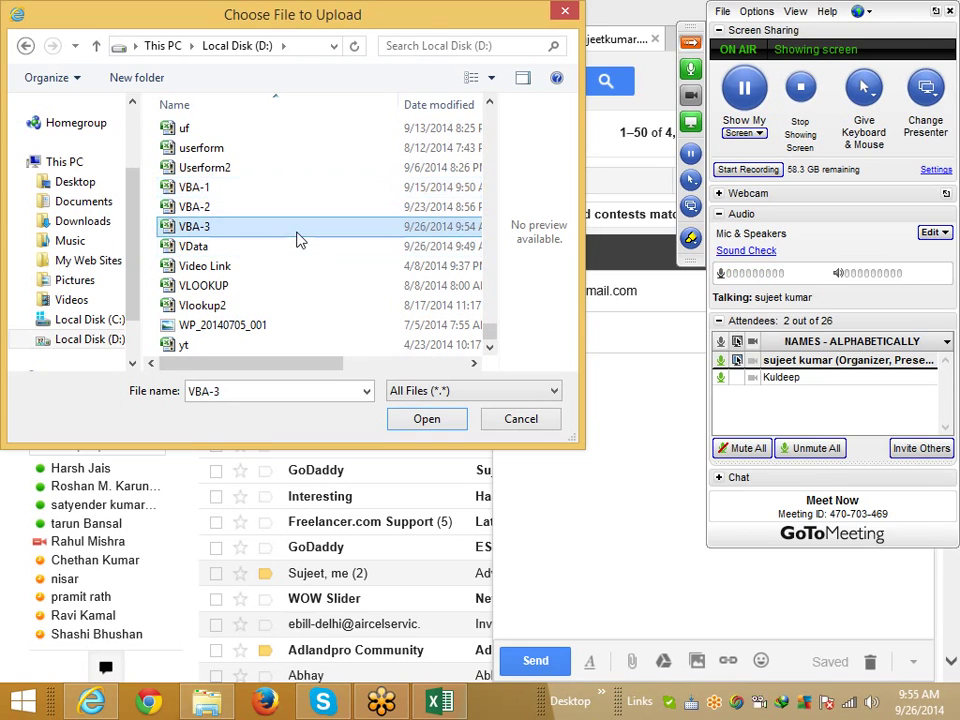
pyautogui.doubleClick(296, 228)
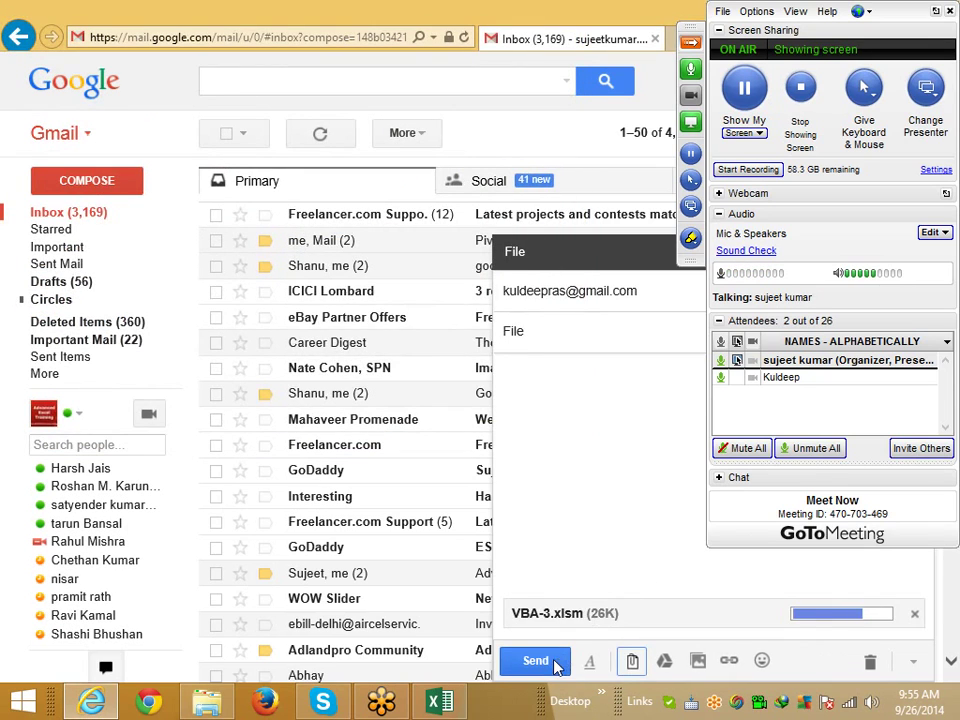